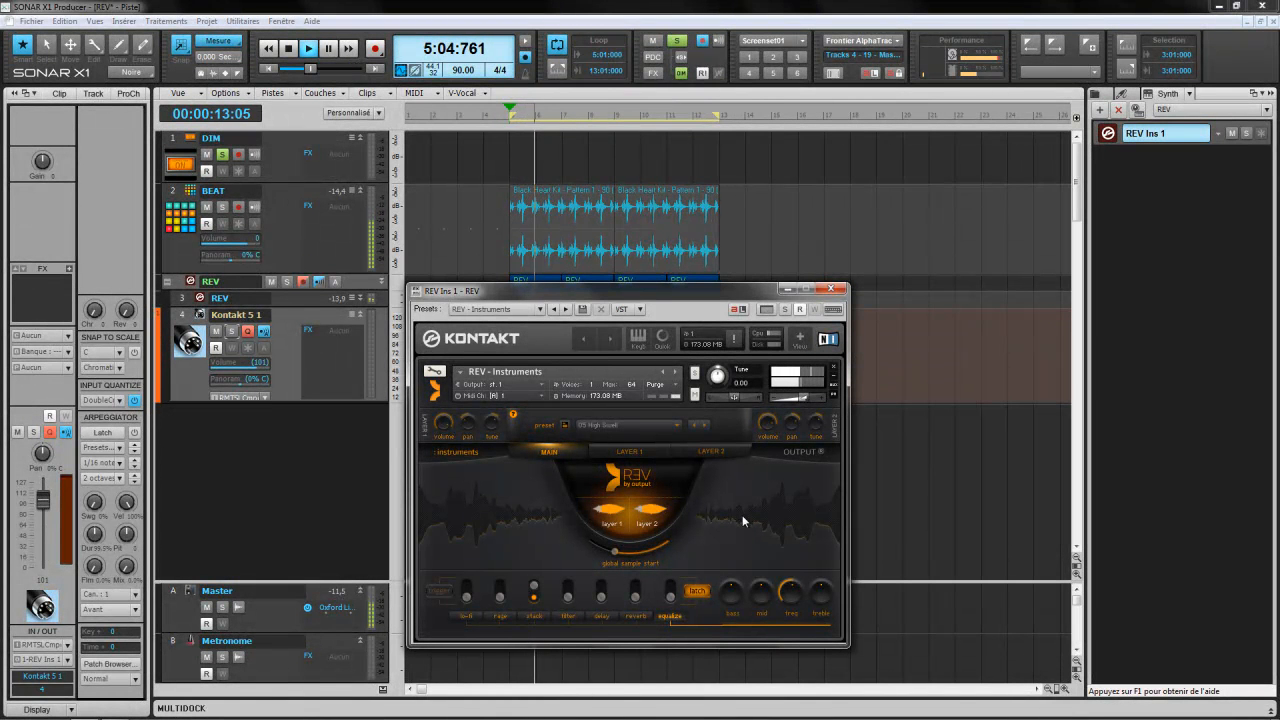
Show Kontakt's library browser and list the instrument patches of the REV library.
left_click(803, 341)
left_click_drag(789, 290, 651, 107)
left_click(411, 330)
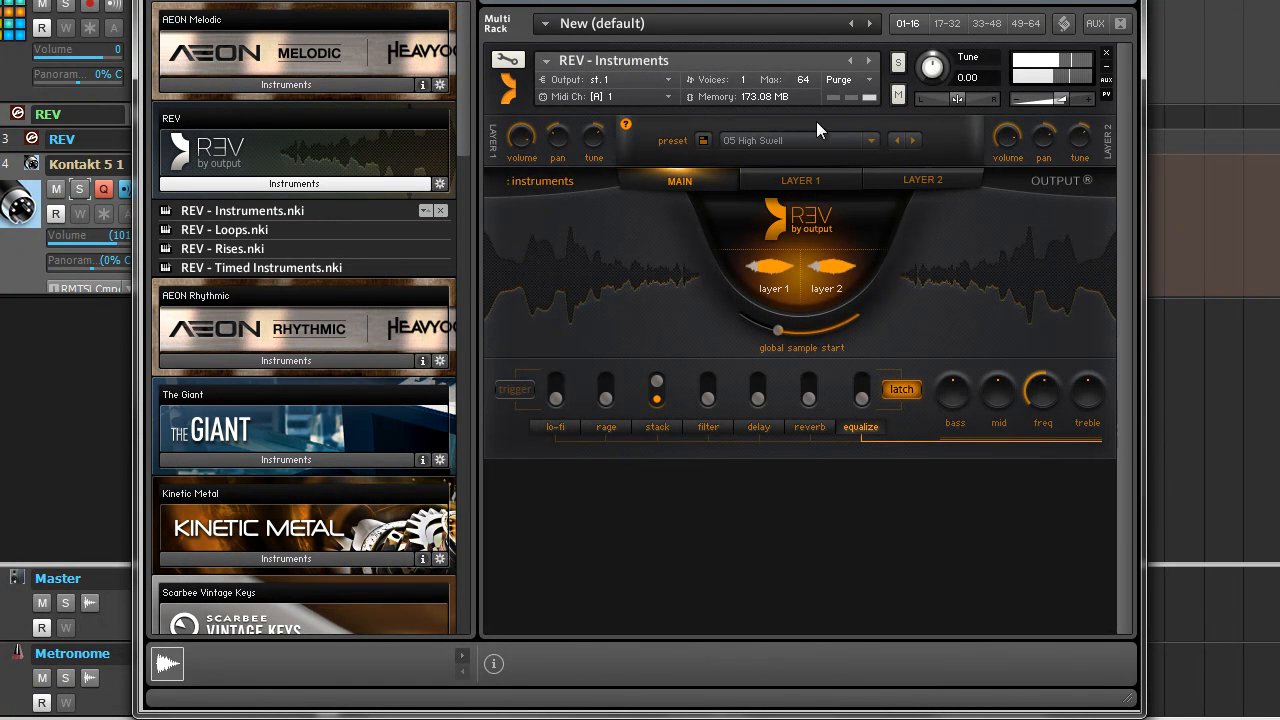
Browse REV's preset folders and the full list of presets in the 05 Swells folder.
left_click(869, 139)
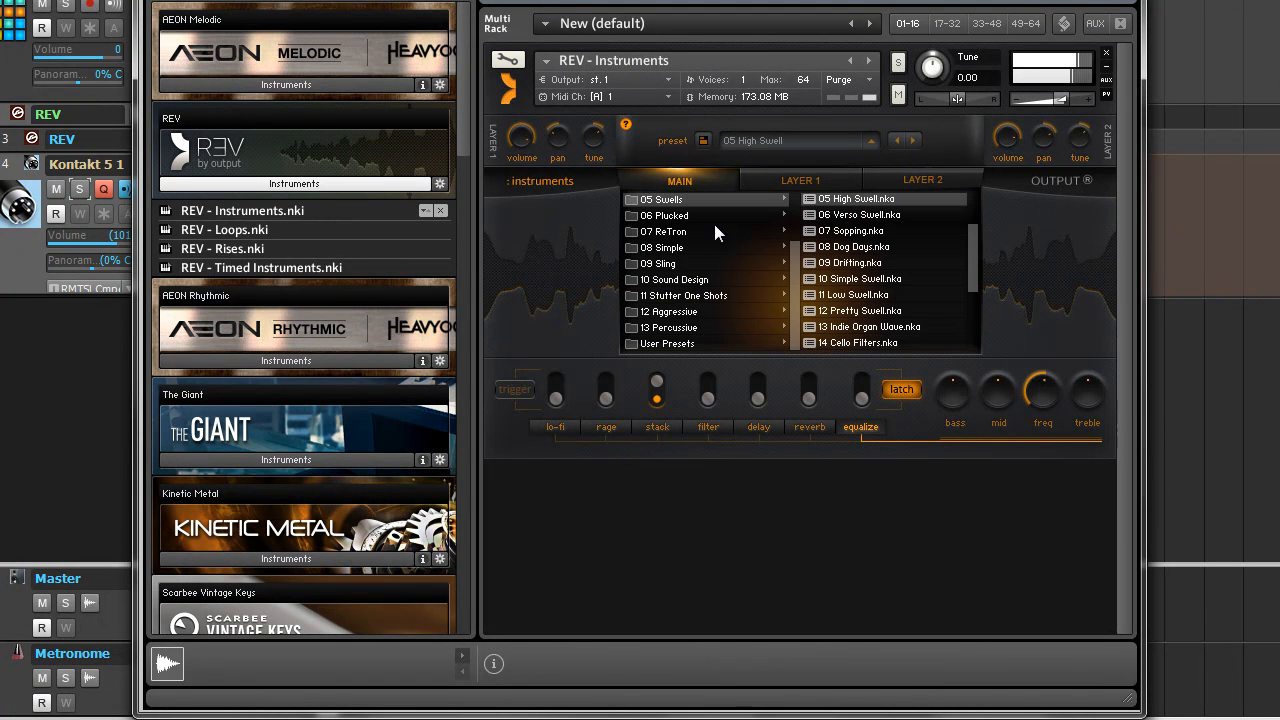
scroll(790, 270, "up", 4)
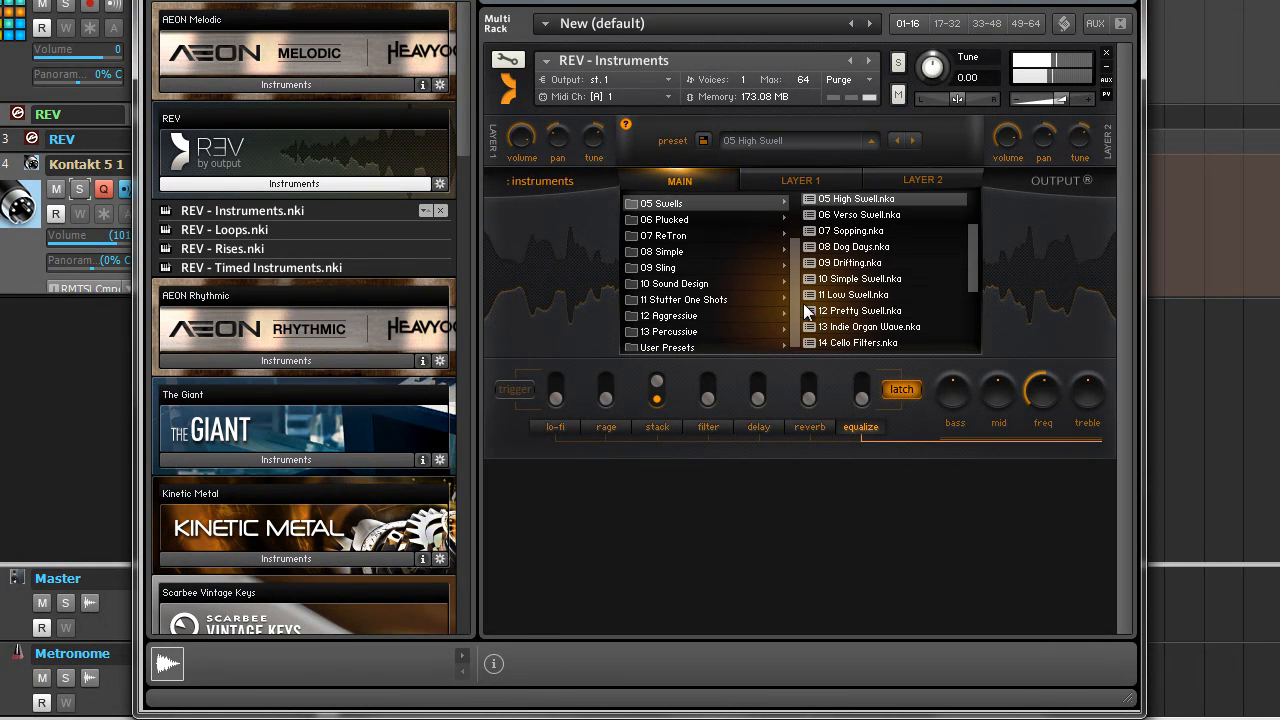
left_click_drag(966, 243, 988, 184)
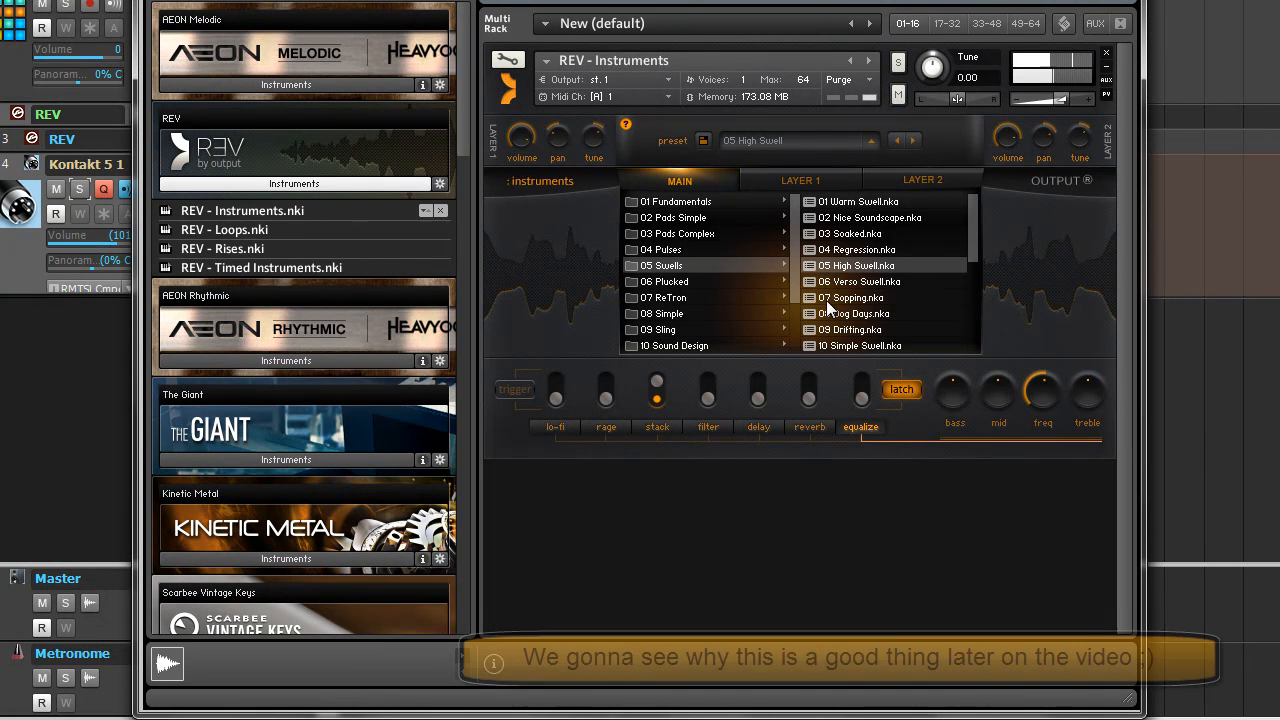
Hide the library browser and display Kontakt's on-screen keyboard, repositioning the plug-in window to fit it.
left_click(440, 211)
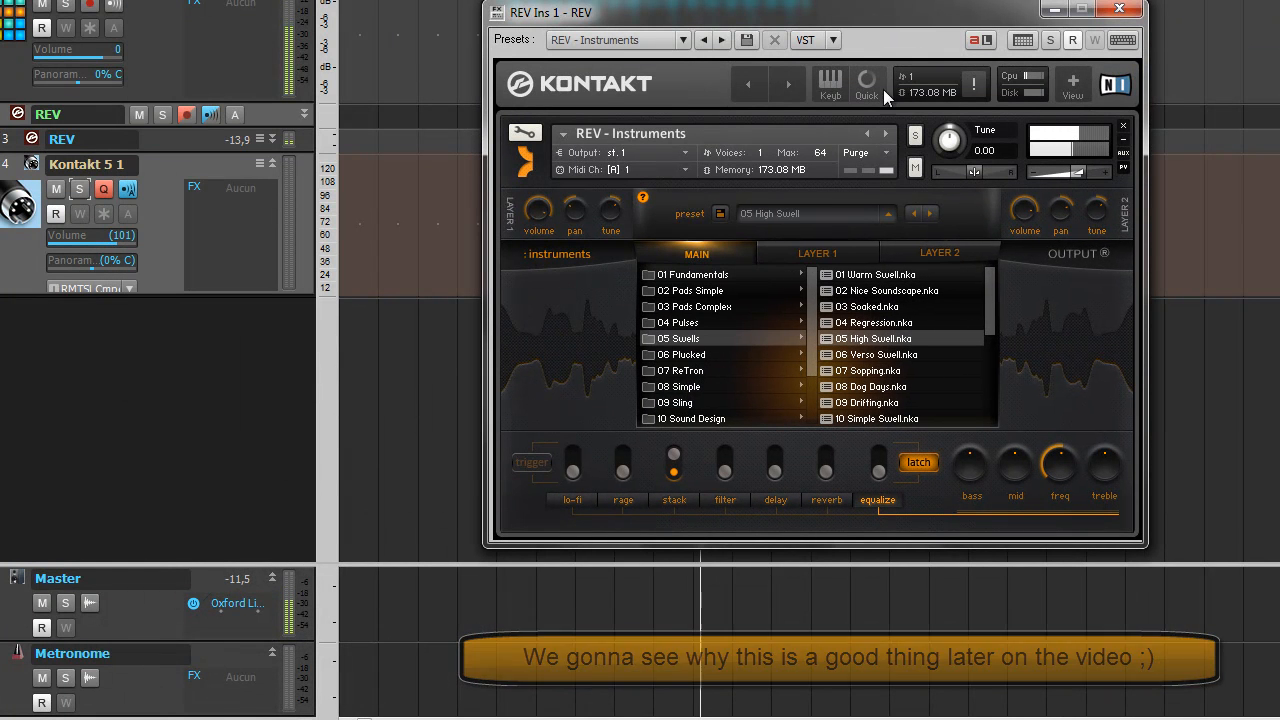
left_click(830, 82)
left_click_drag(904, 24, 867, 7)
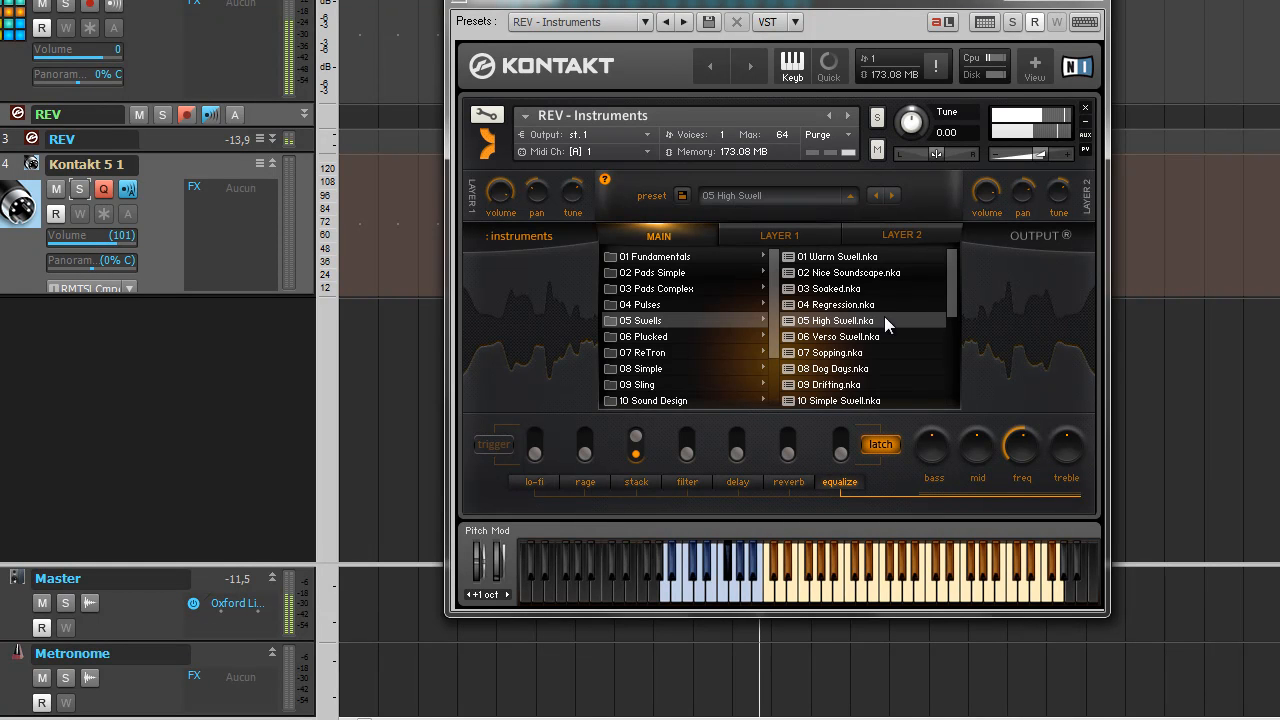
Close the preset list and compare the controls of REV's Main, Layer 1 and Layer 2 pages, ending on Main.
left_click(667, 240)
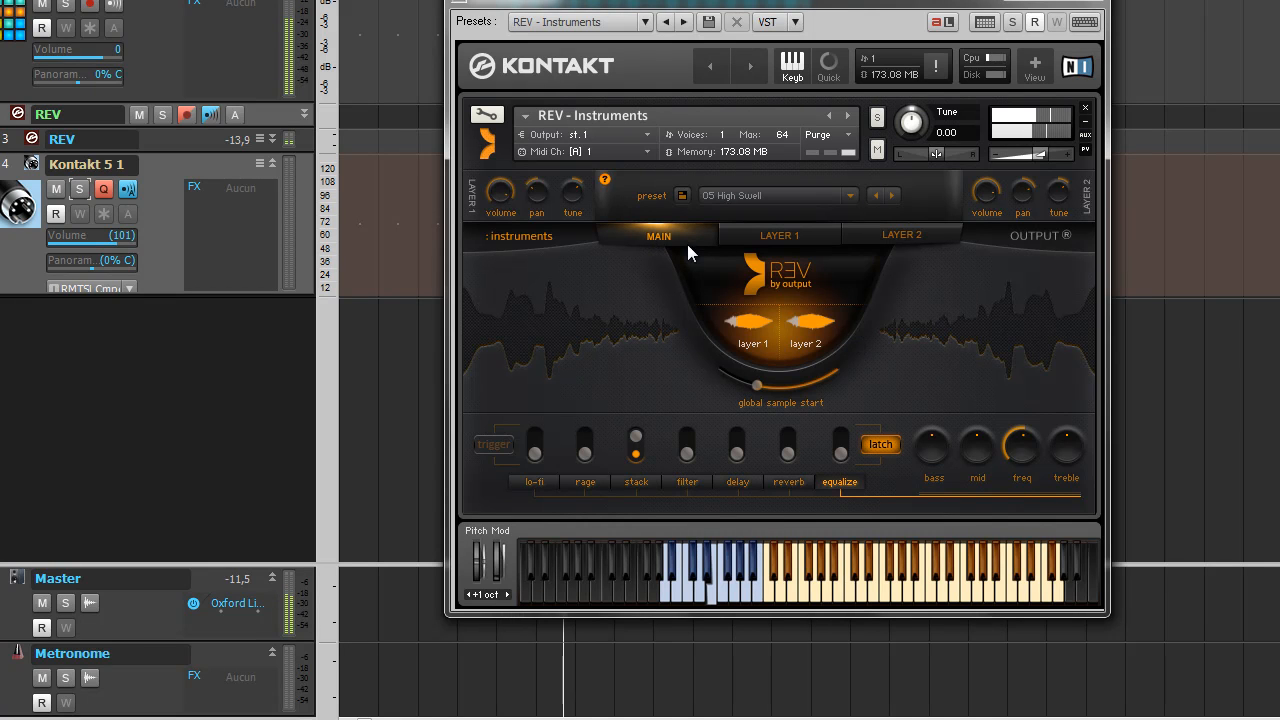
left_click(764, 236)
left_click(882, 231)
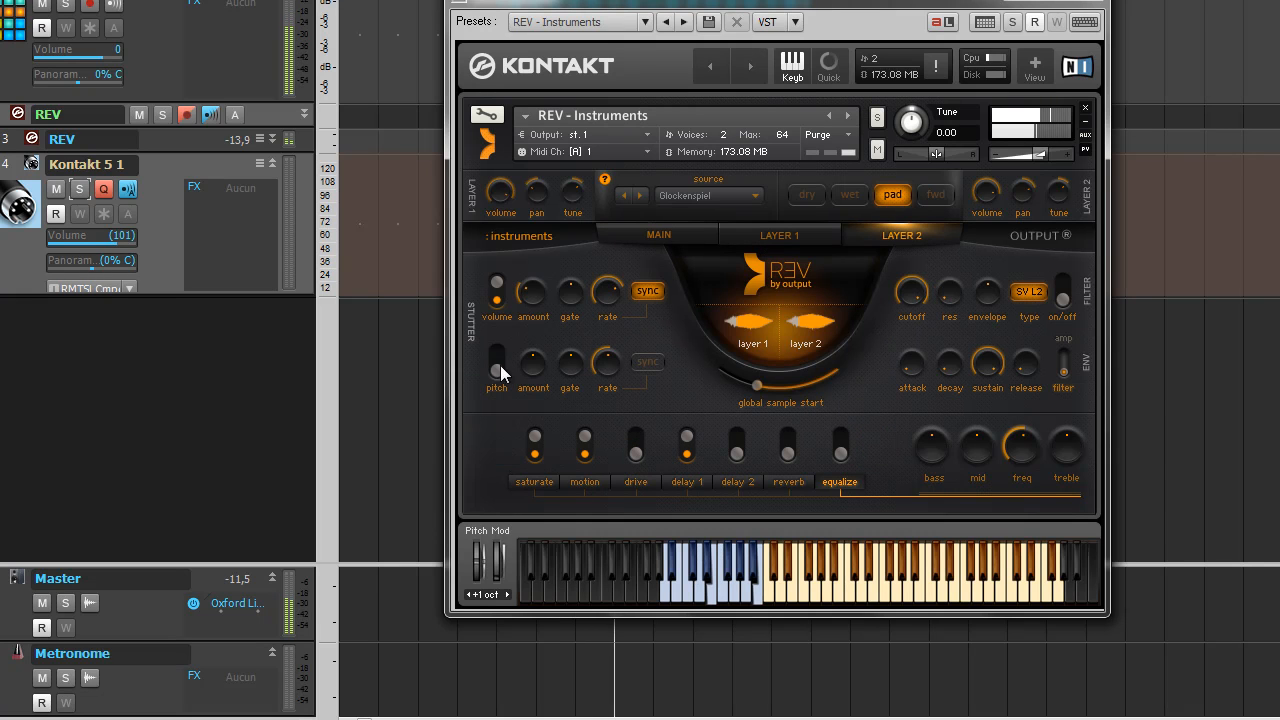
left_click(790, 240)
left_click(886, 239)
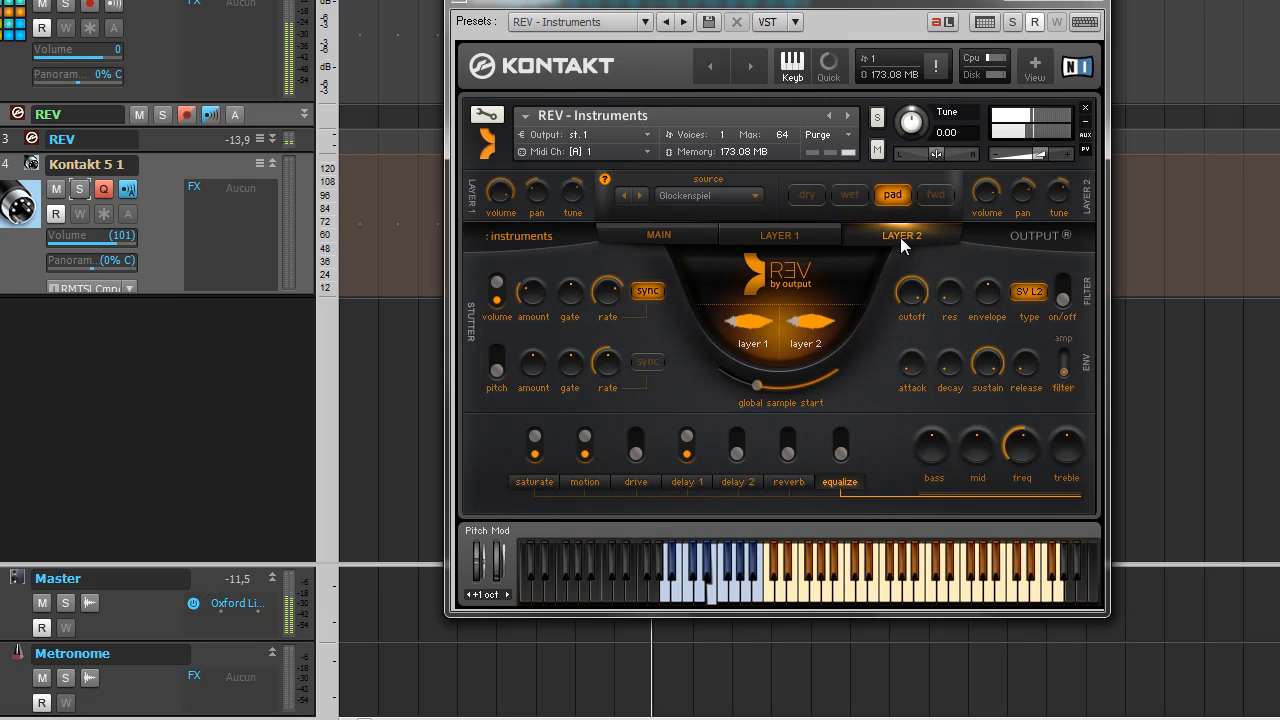
left_click(804, 236)
left_click(674, 235)
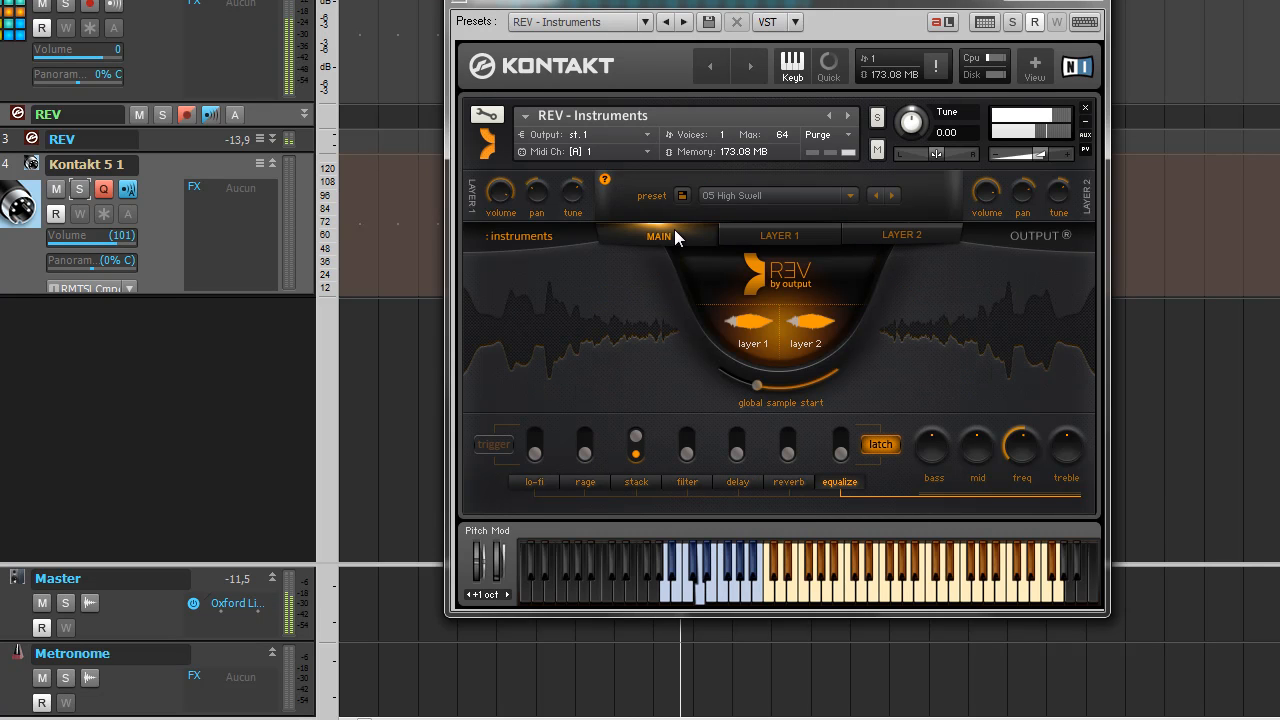
left_click(772, 235)
left_click(899, 234)
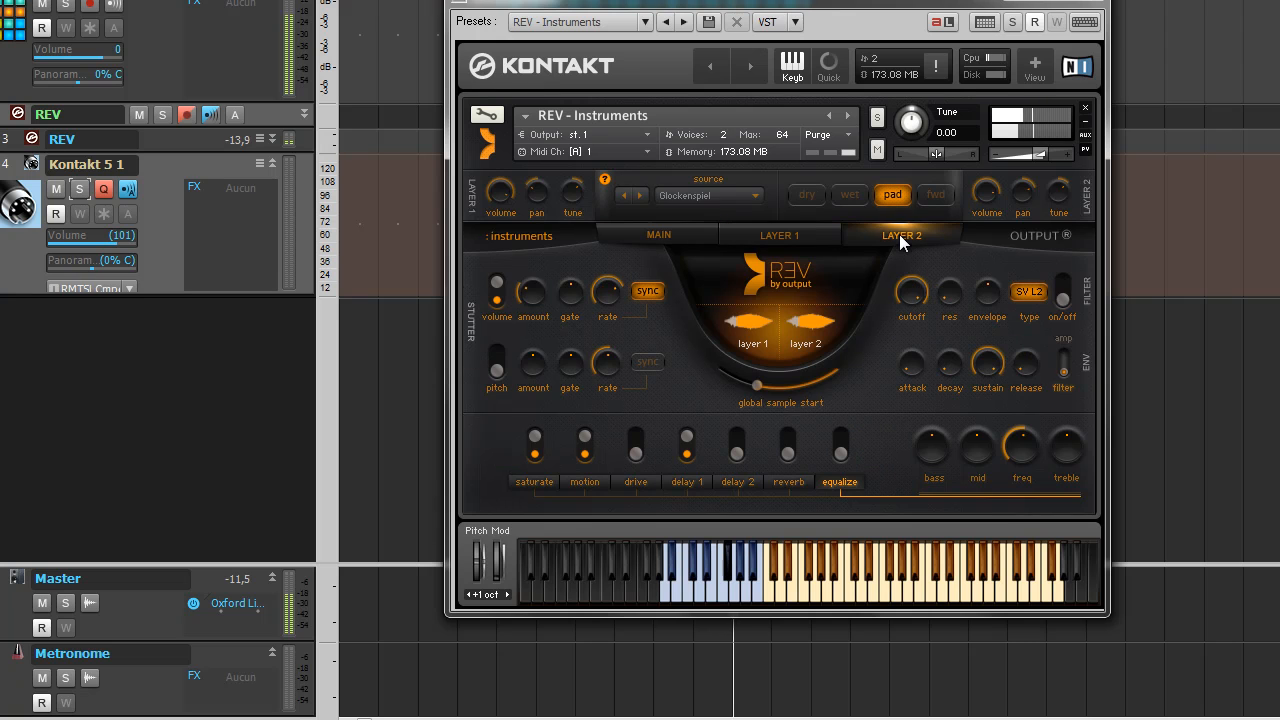
left_click(811, 231)
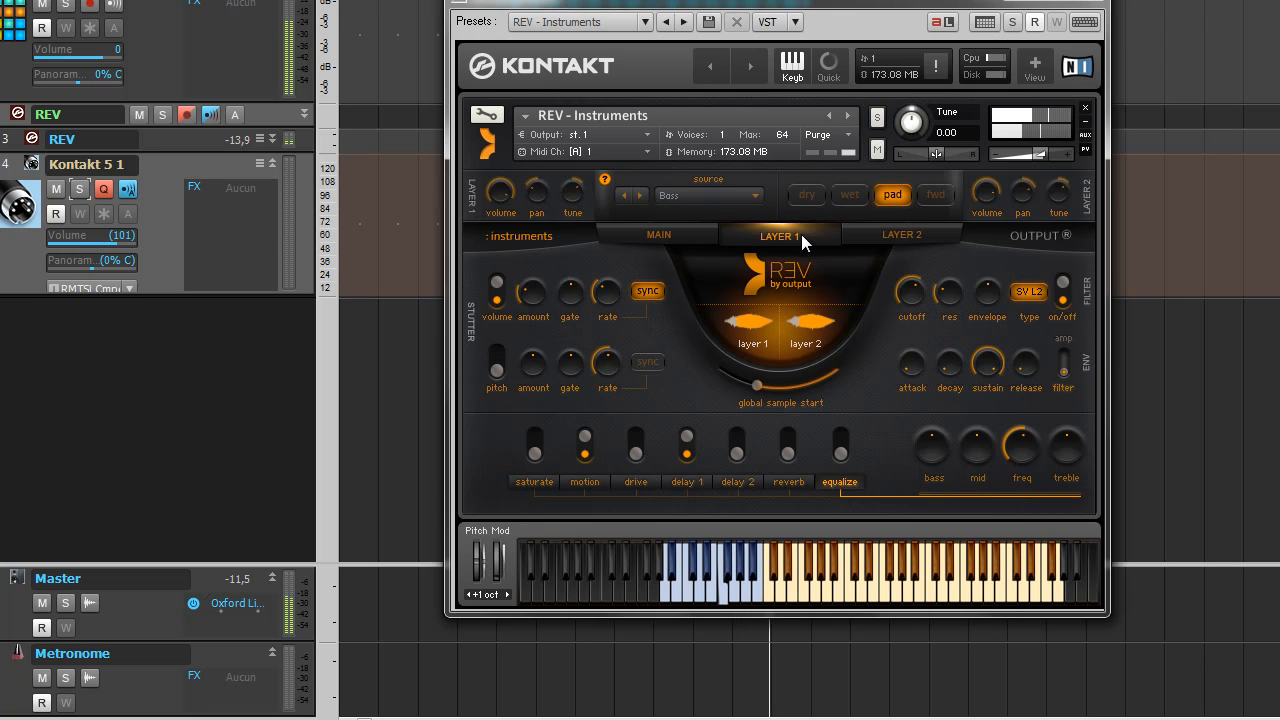
left_click(878, 238)
left_click(796, 236)
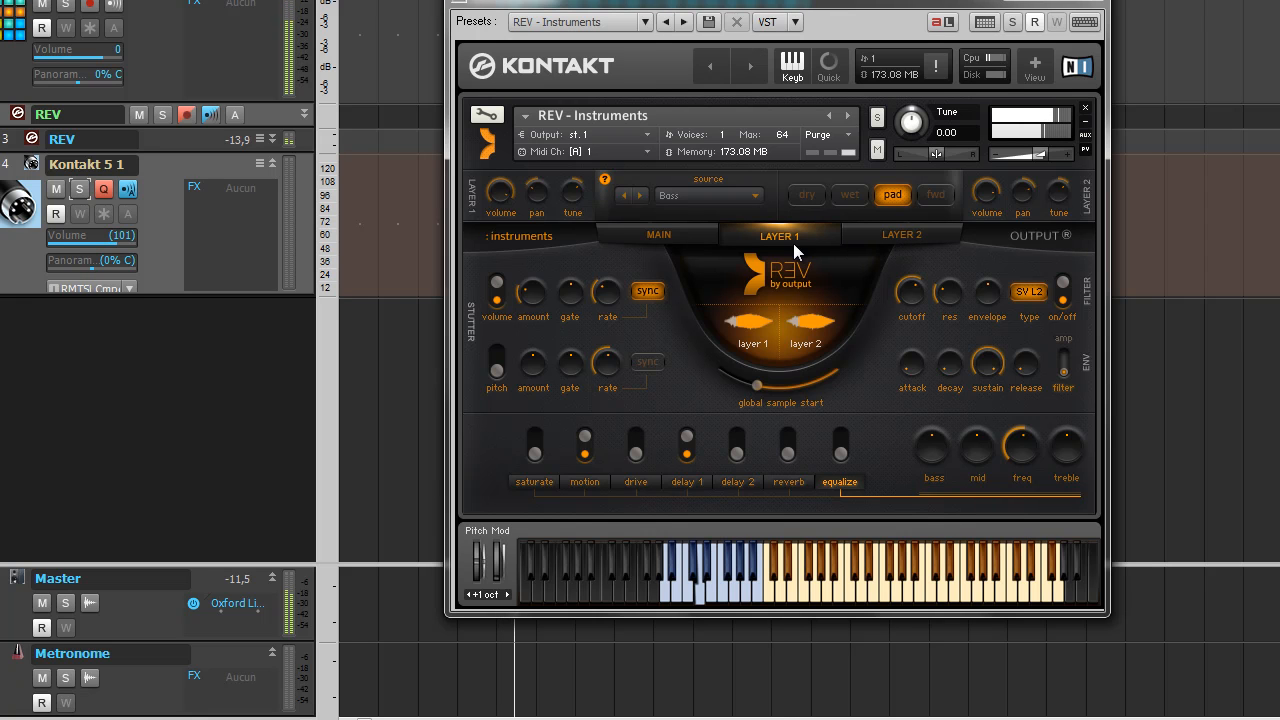
left_click(669, 234)
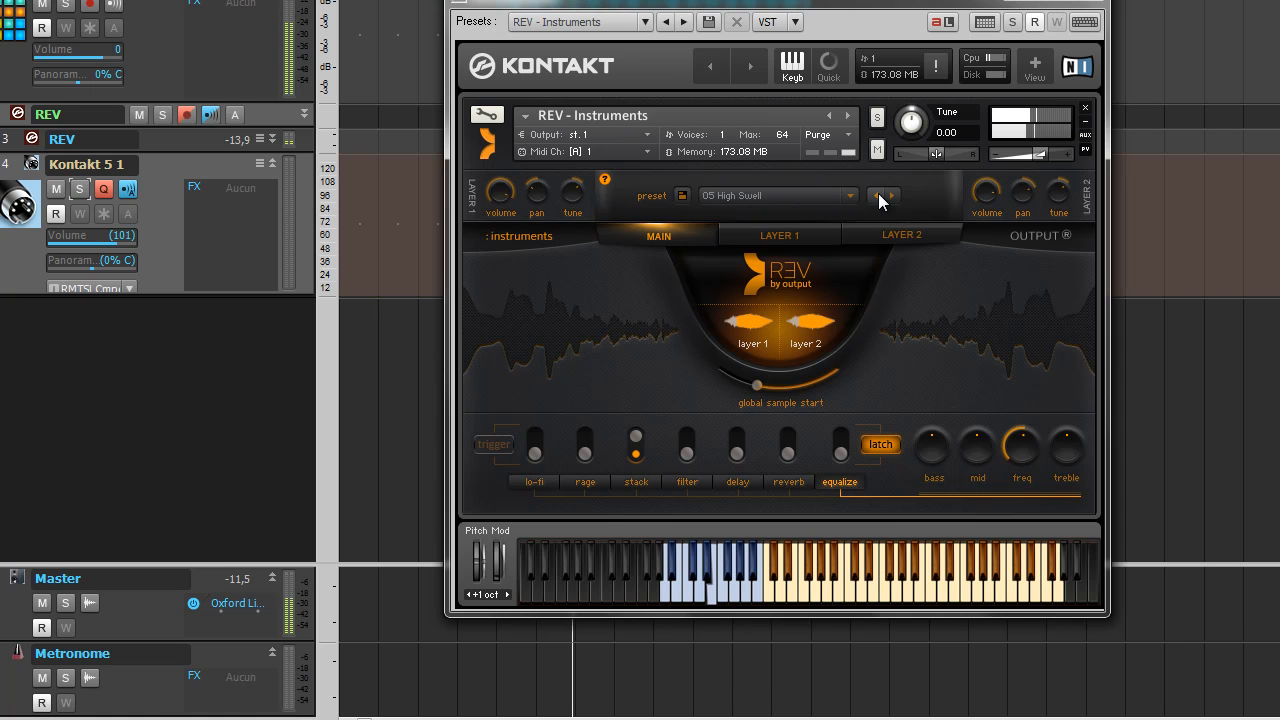
left_click(785, 238)
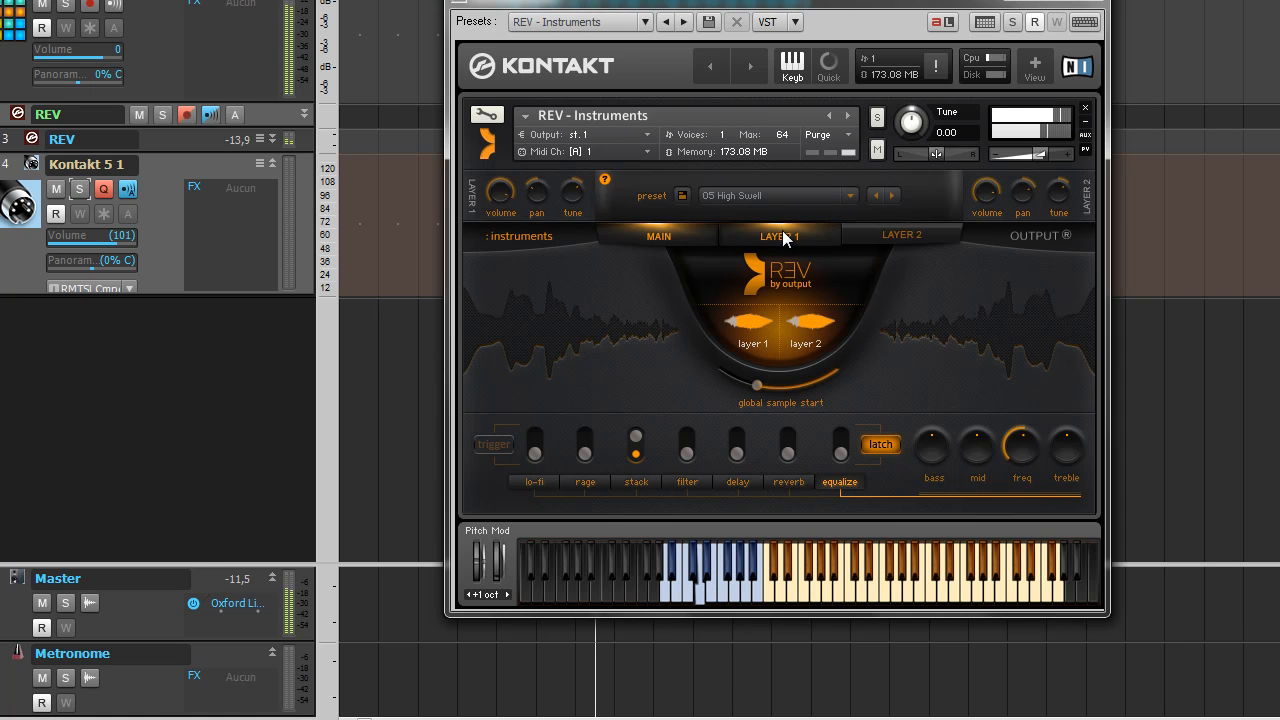
left_click(876, 234)
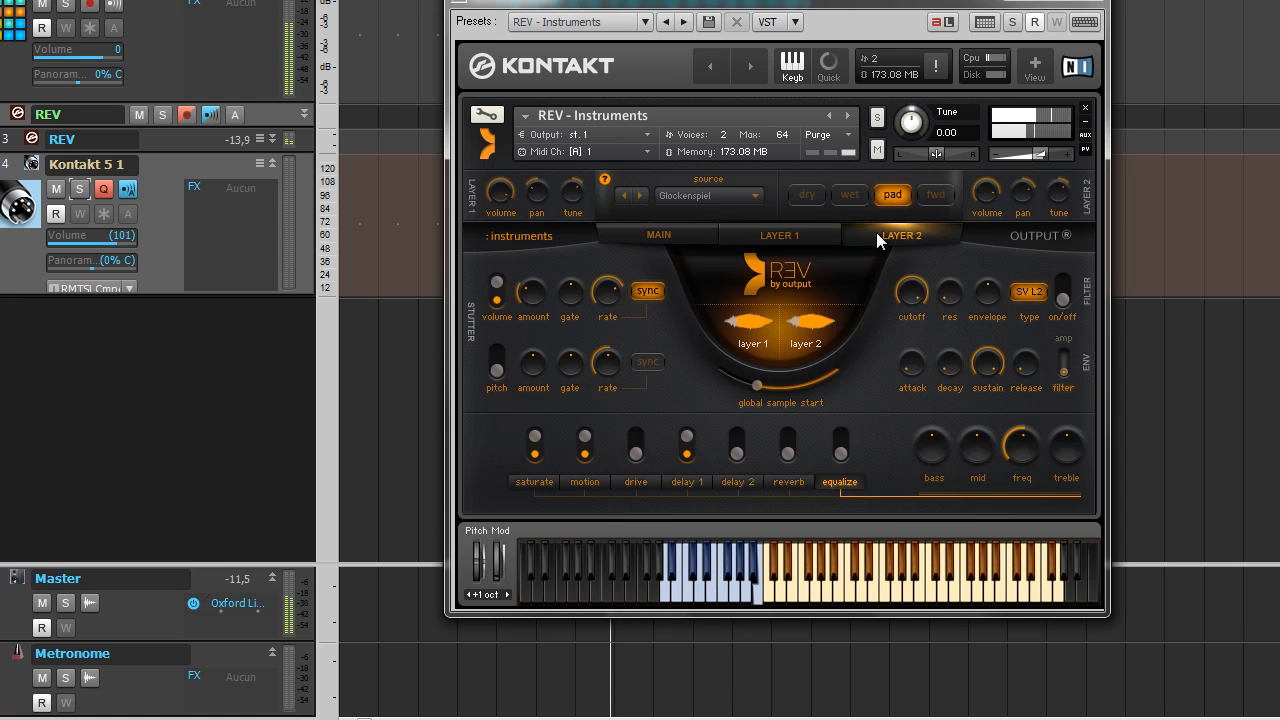
left_click(688, 235)
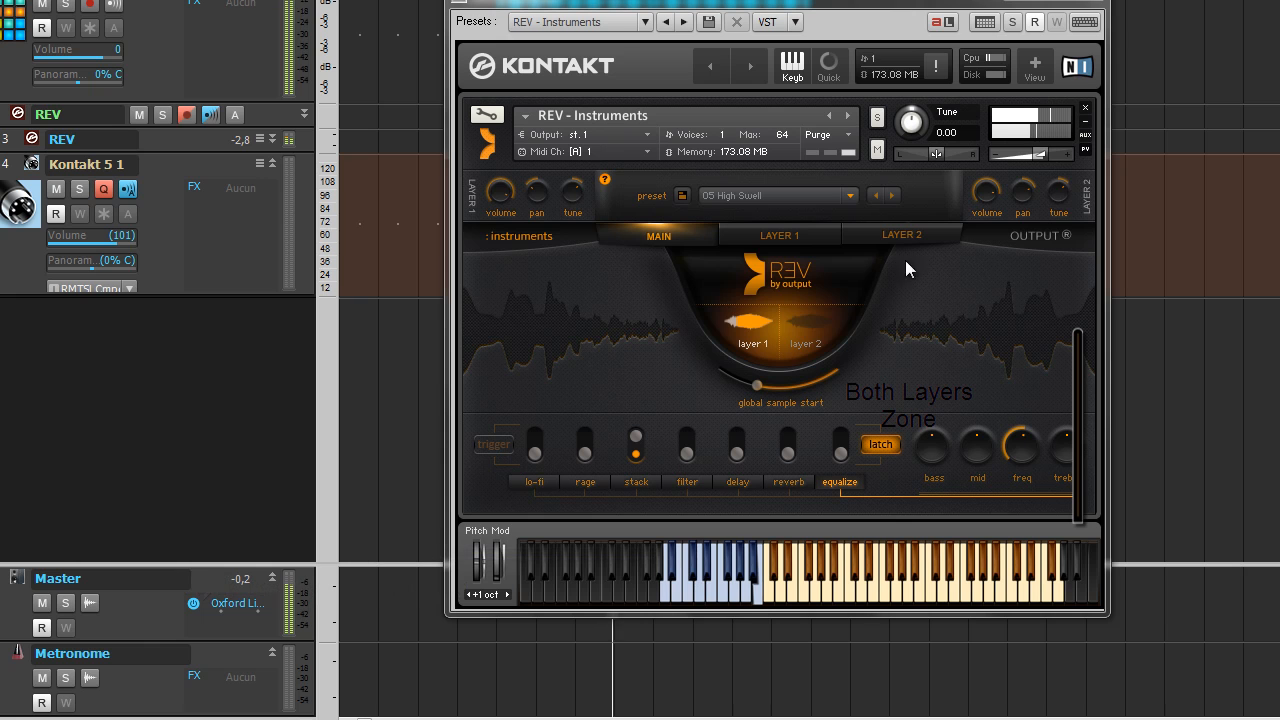
Activate only layer 2 and audition it with several notes in the playable range of the on-screen keyboard.
left_click(806, 322)
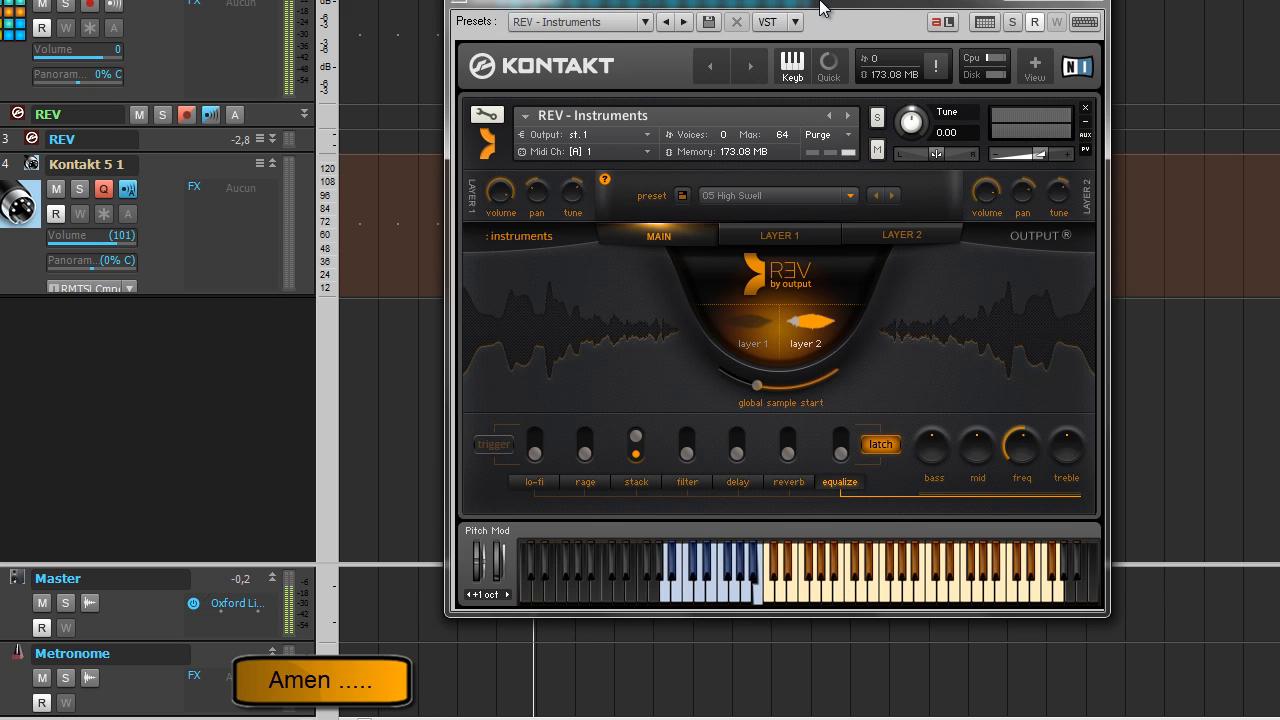
left_click(829, 589)
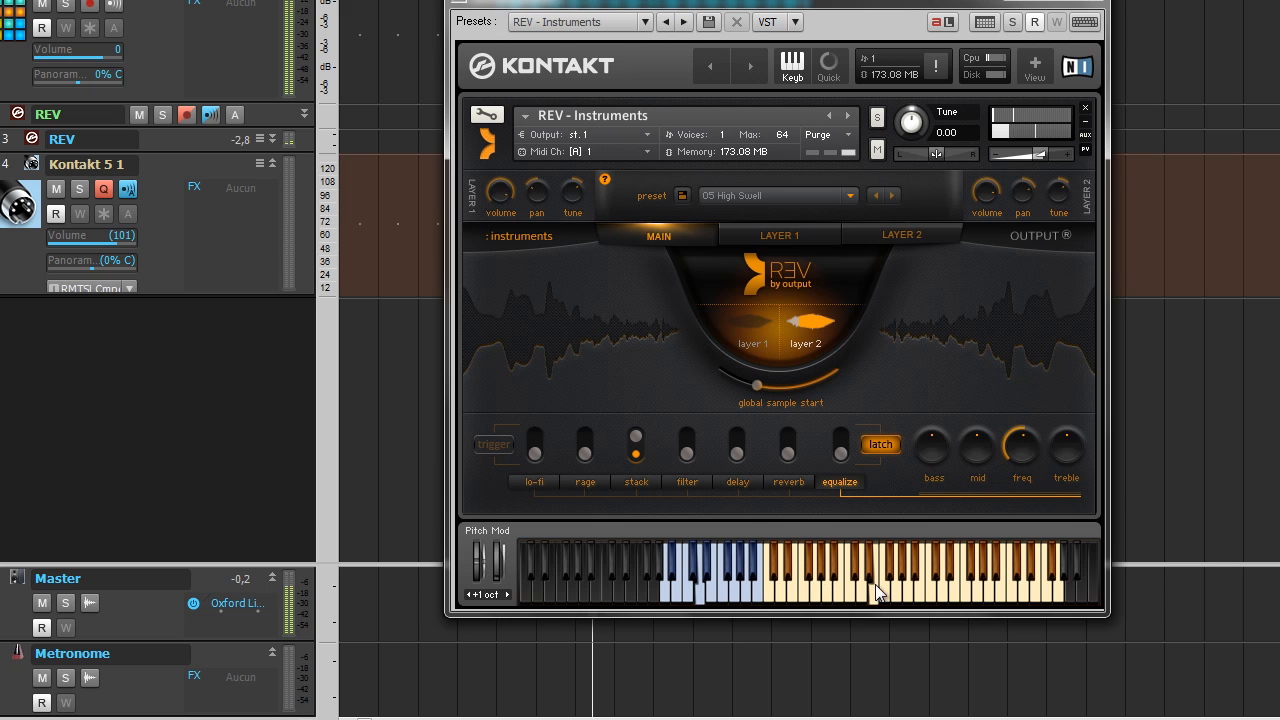
left_click(914, 593)
left_click(956, 587)
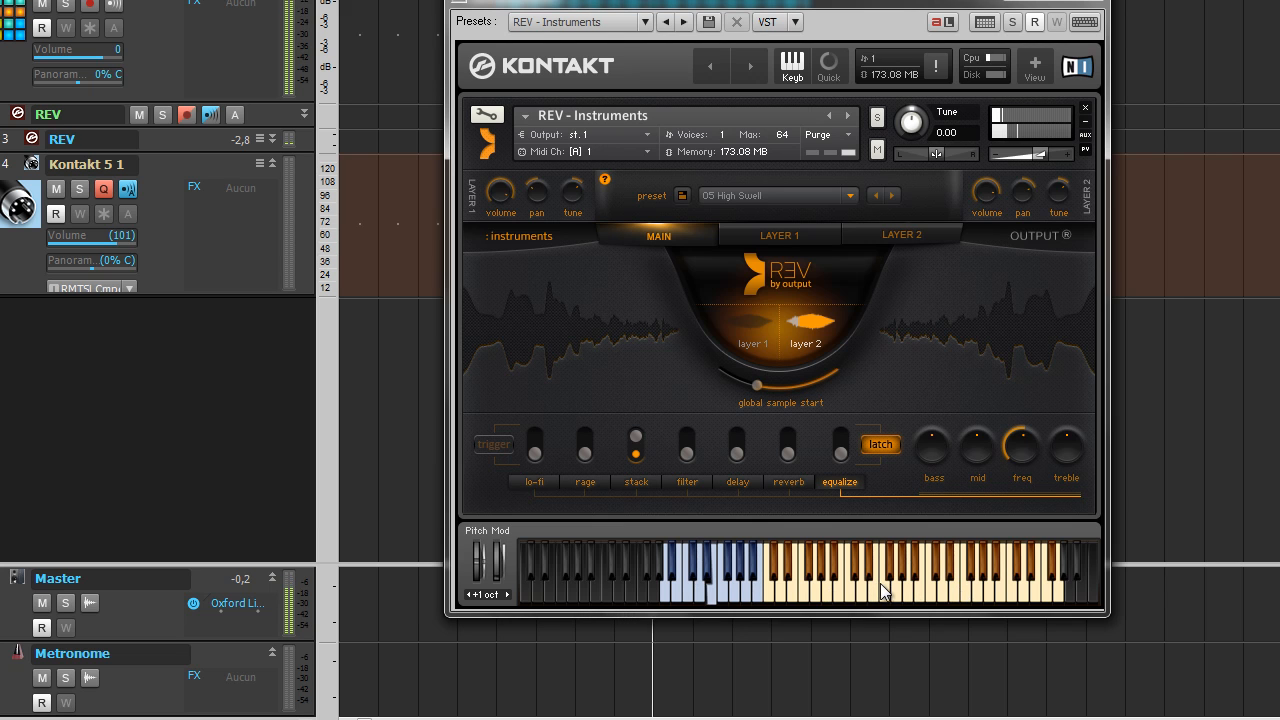
left_click(827, 588)
Activate layer 1 alongside layer 2, audition both with several notes, and start the project playback.
left_click(745, 338)
left_click(835, 598)
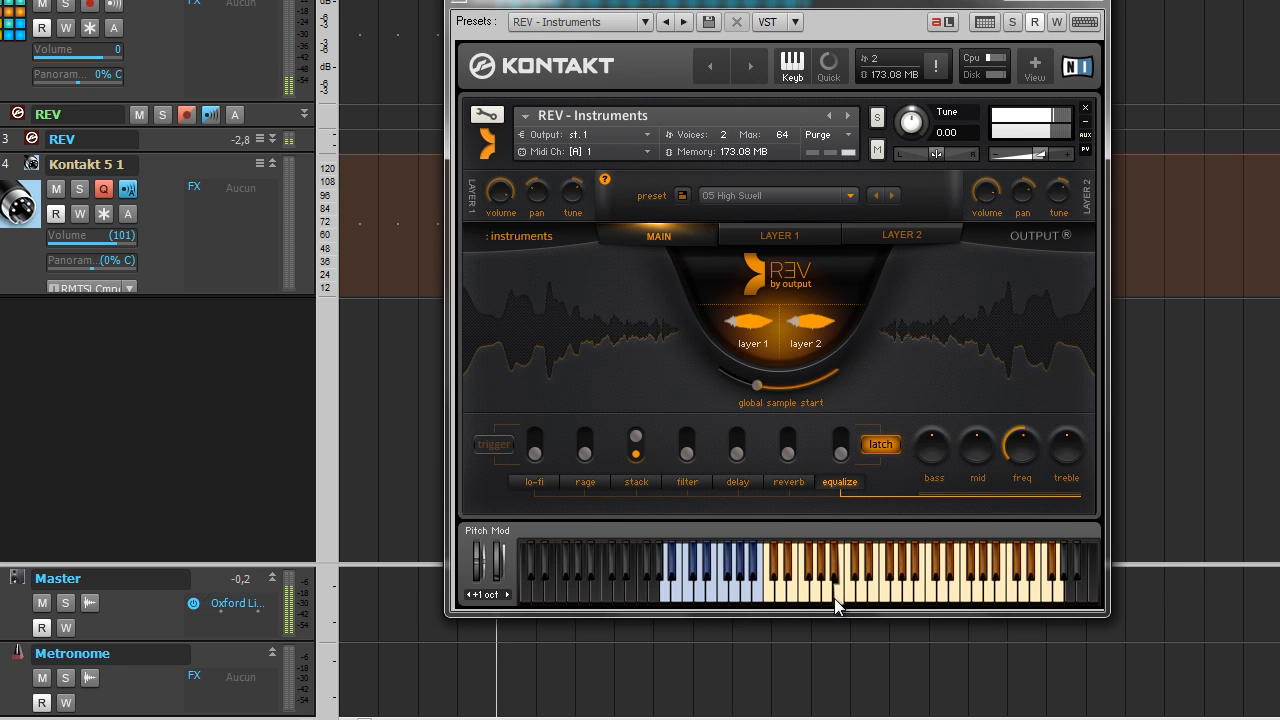
left_click(888, 595)
left_click(908, 590)
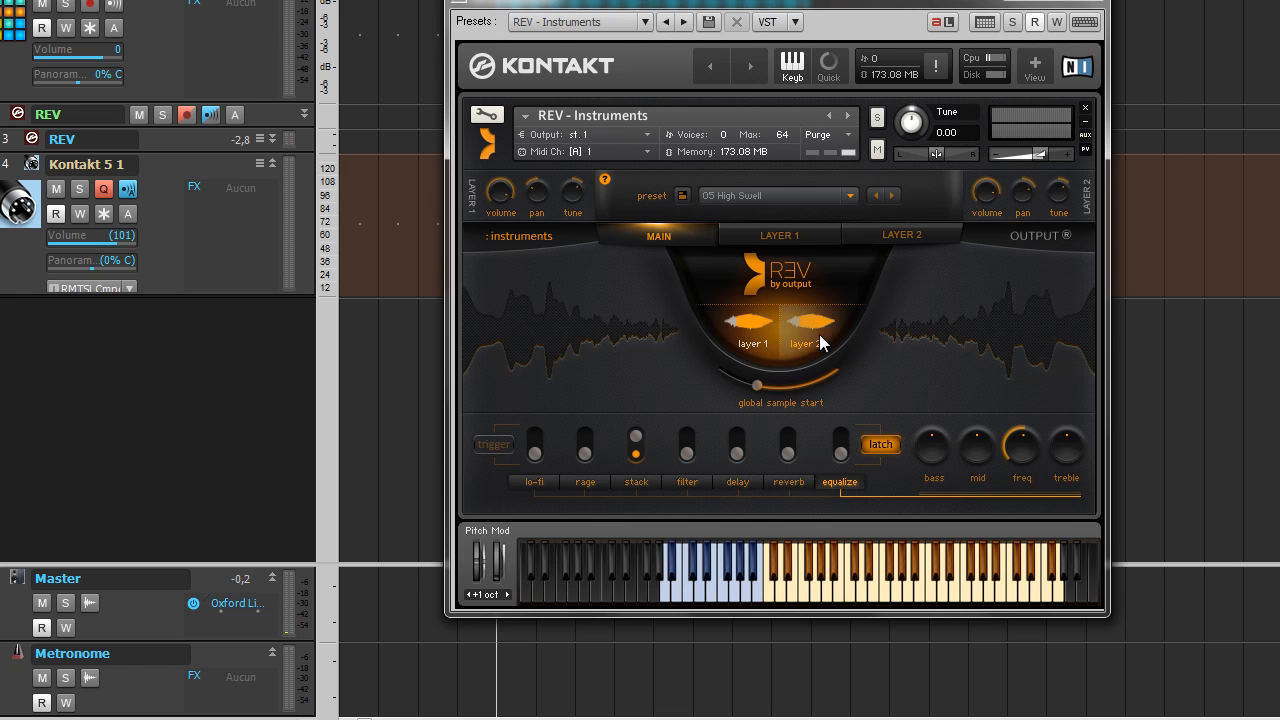
key("space")
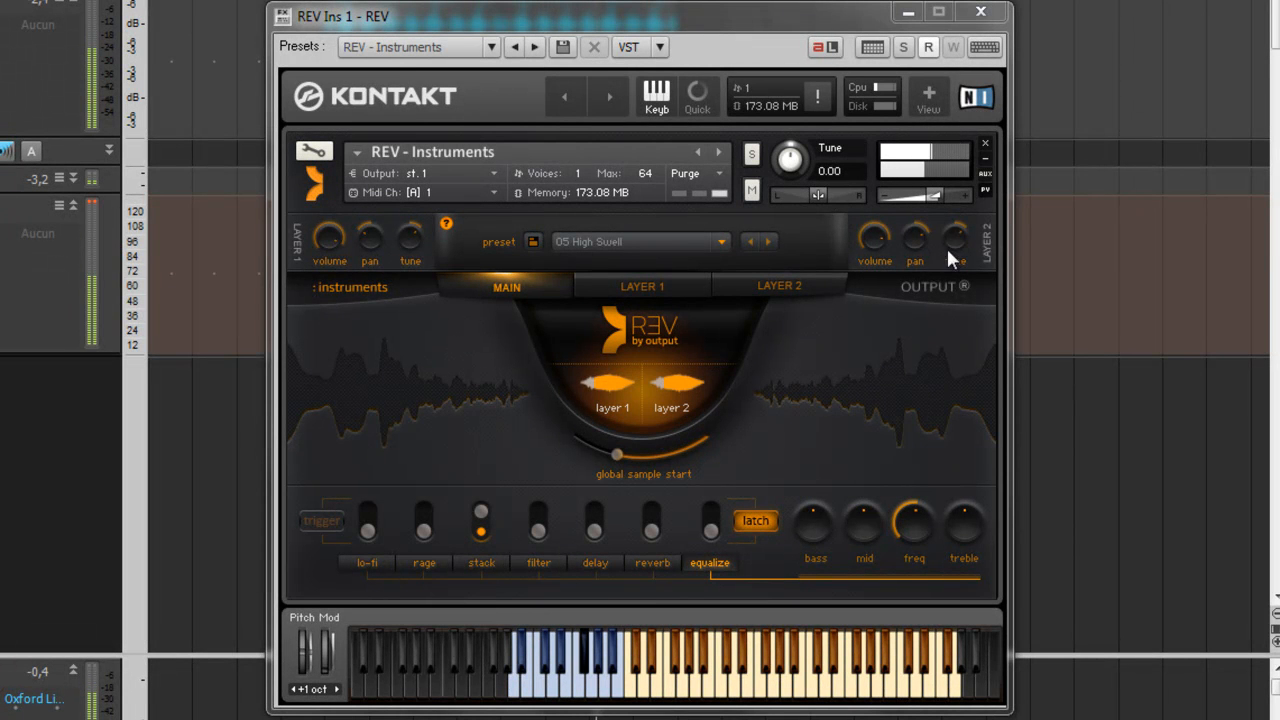
Check the preset list and examine the parameters of the stack and reverb effects on the Main page.
left_click(721, 241)
left_click(722, 245)
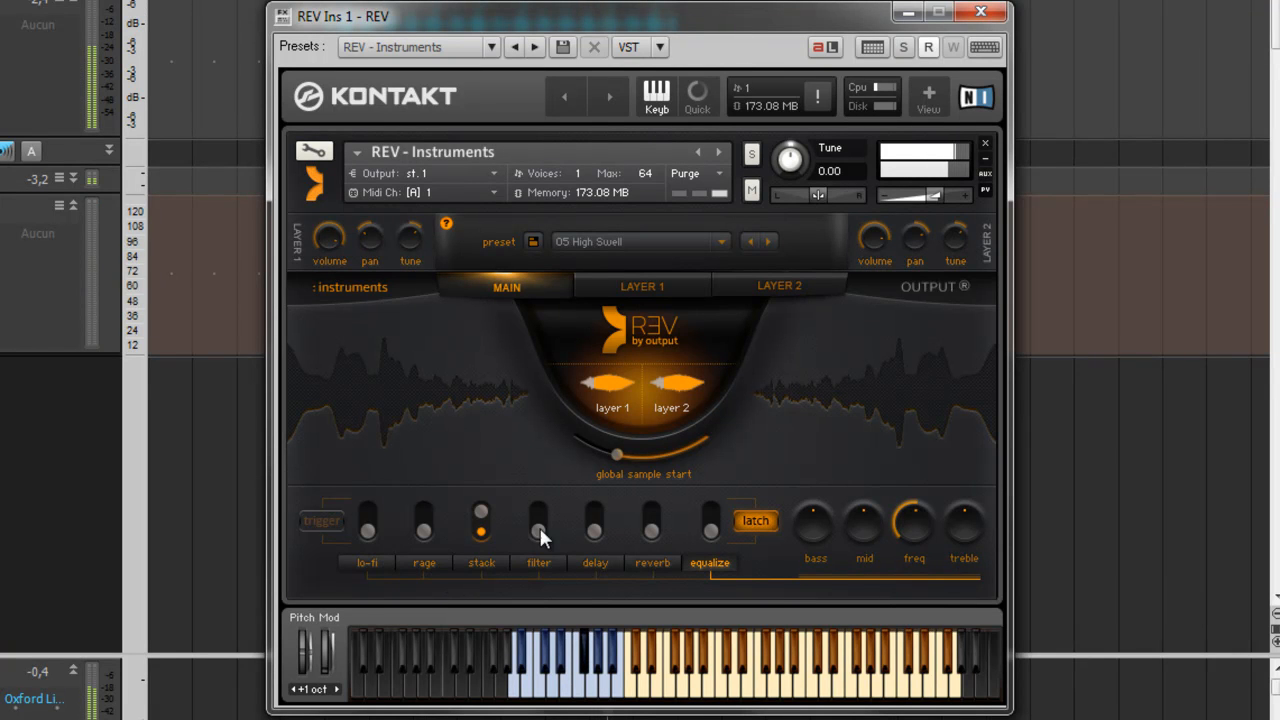
left_click(483, 563)
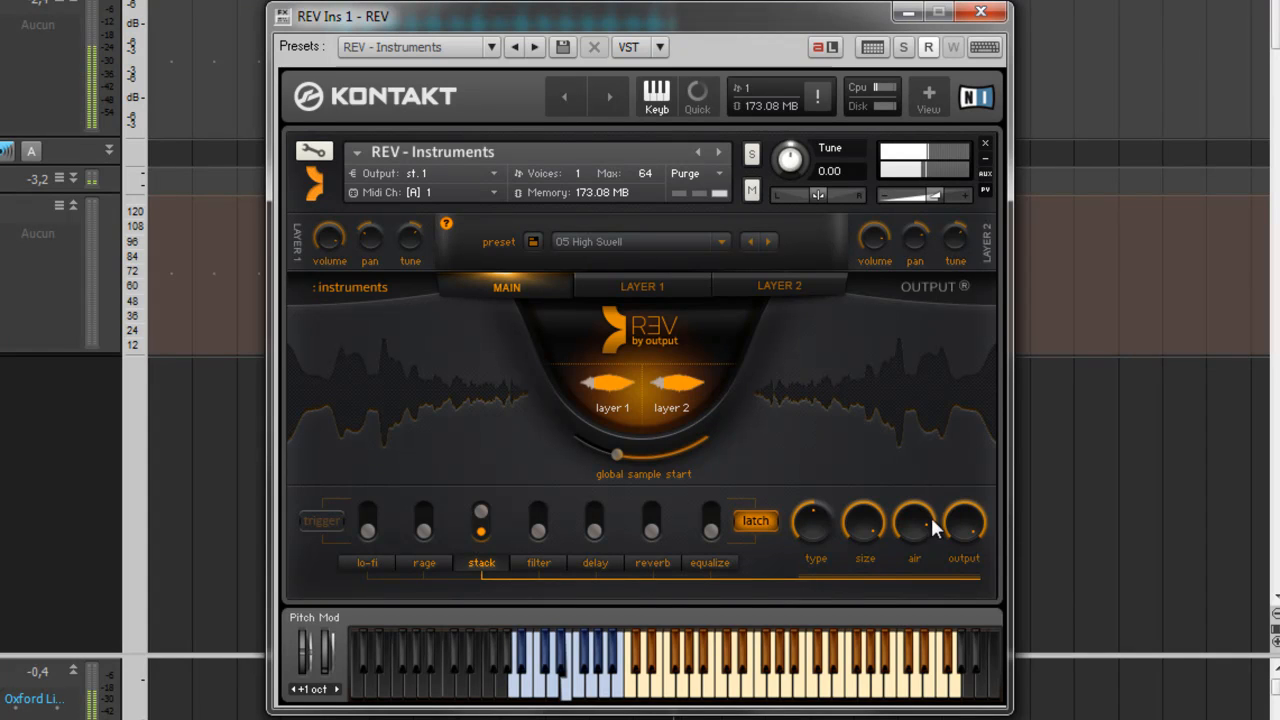
left_click(642, 562)
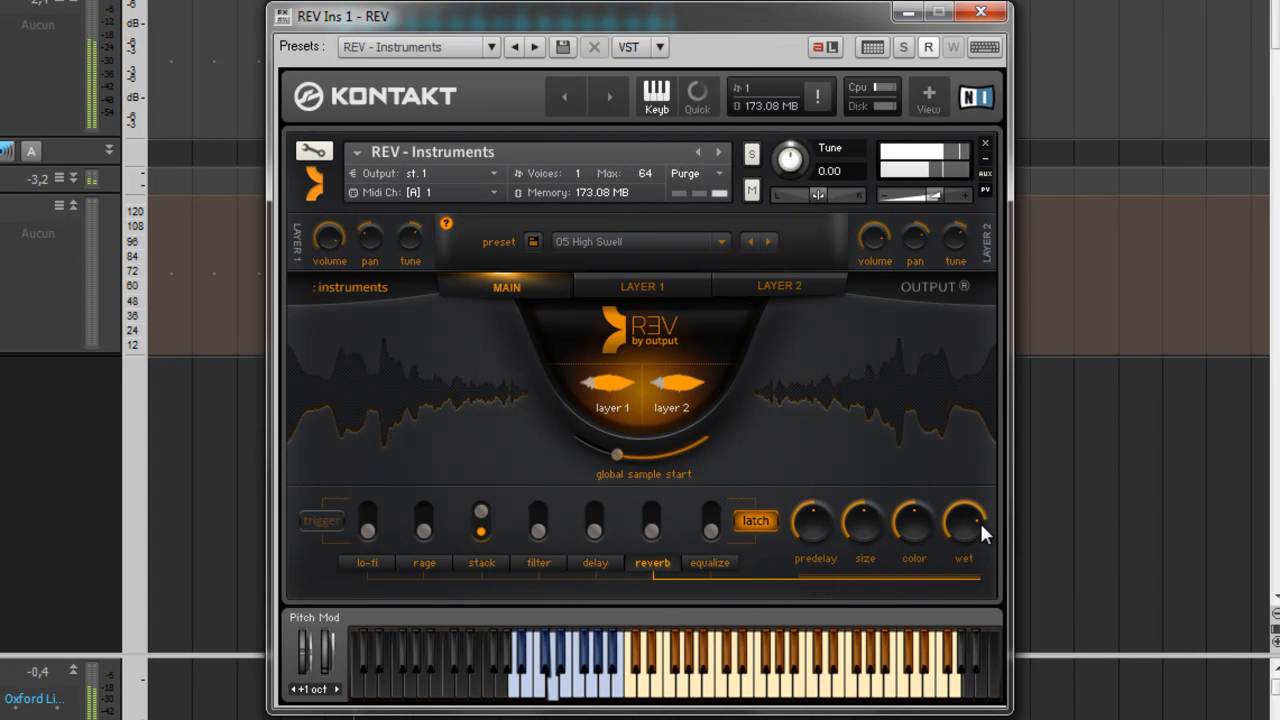
Try the reverb switch in both latch and trigger modes, leaving the effects section in trigger mode with latch off.
left_click(651, 518)
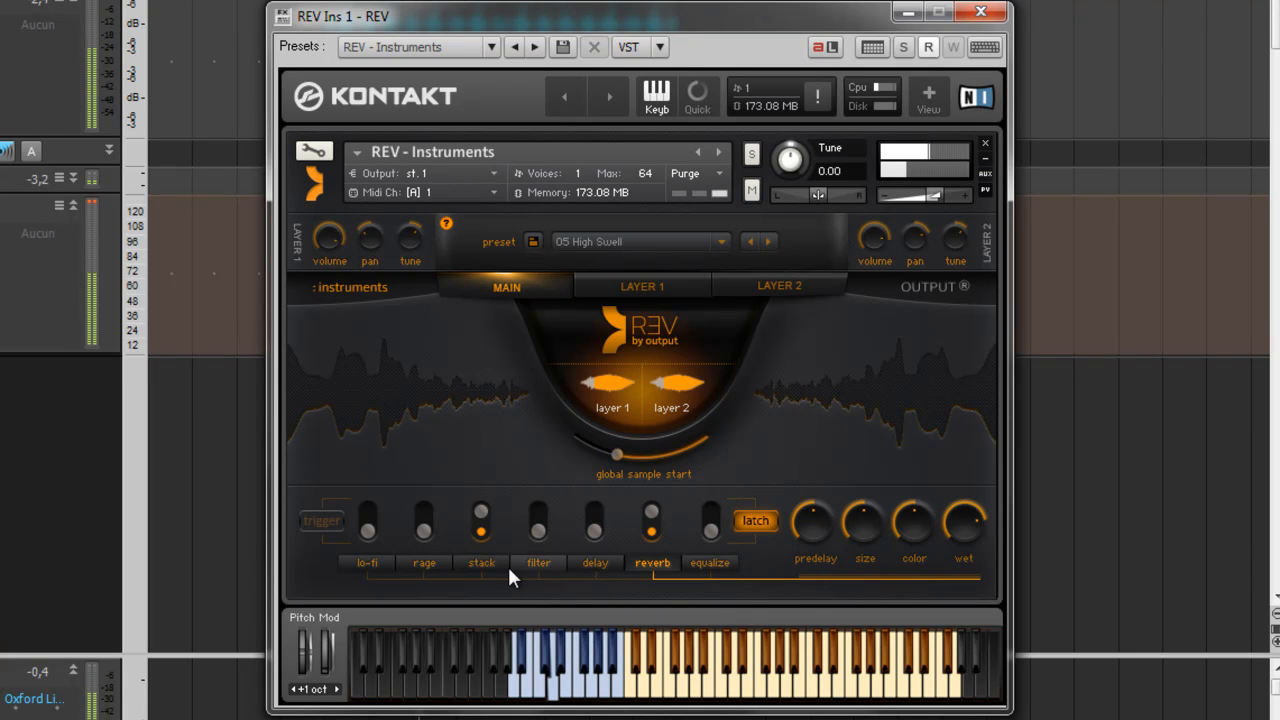
left_click(752, 521)
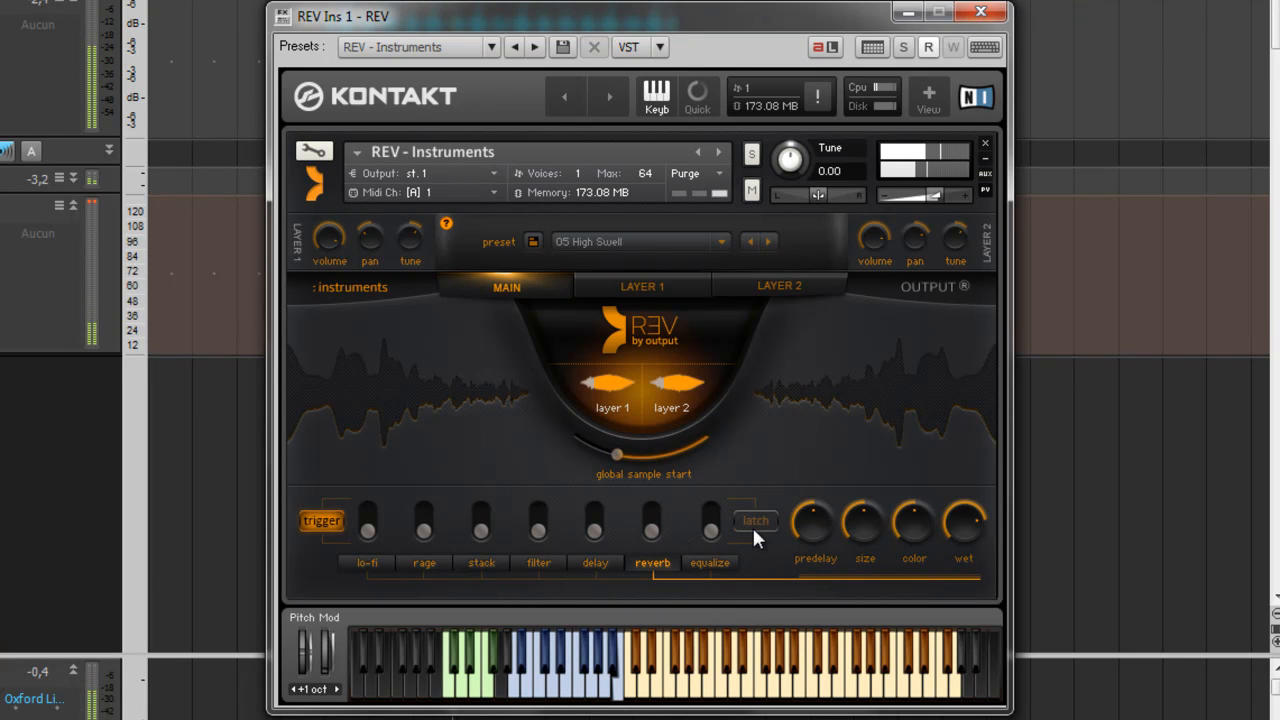
left_click(651, 518)
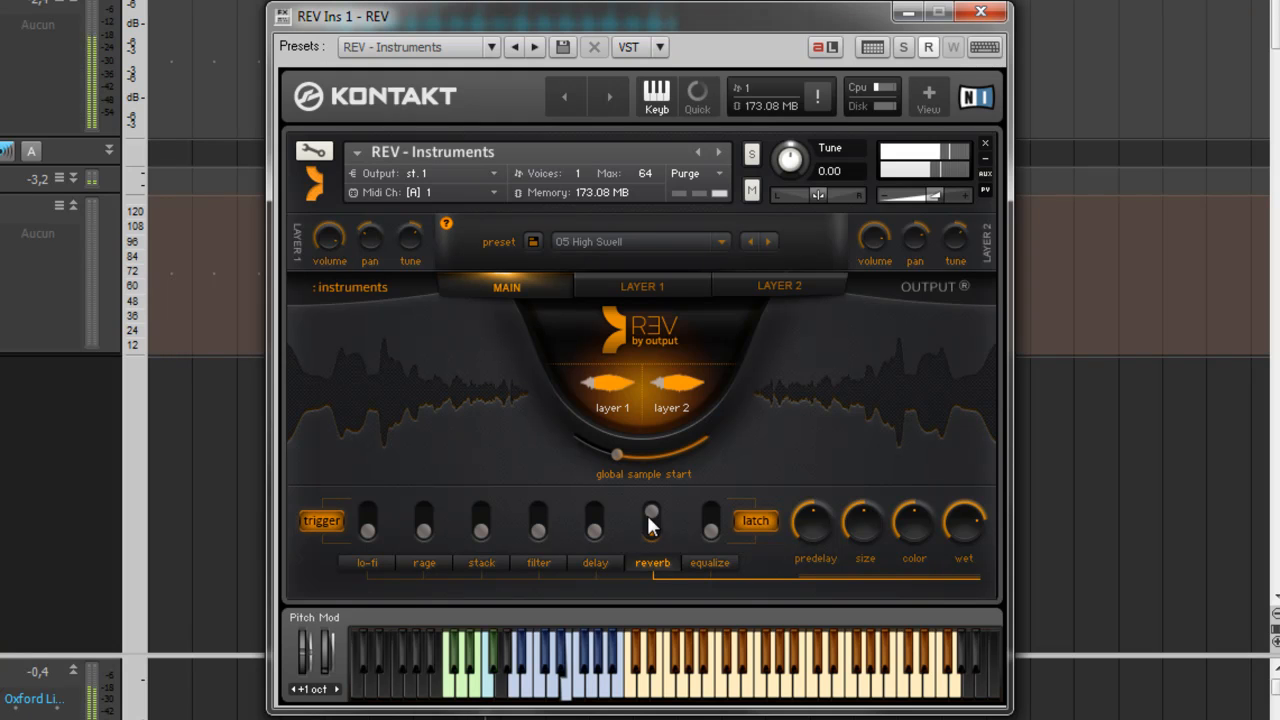
left_click(762, 521)
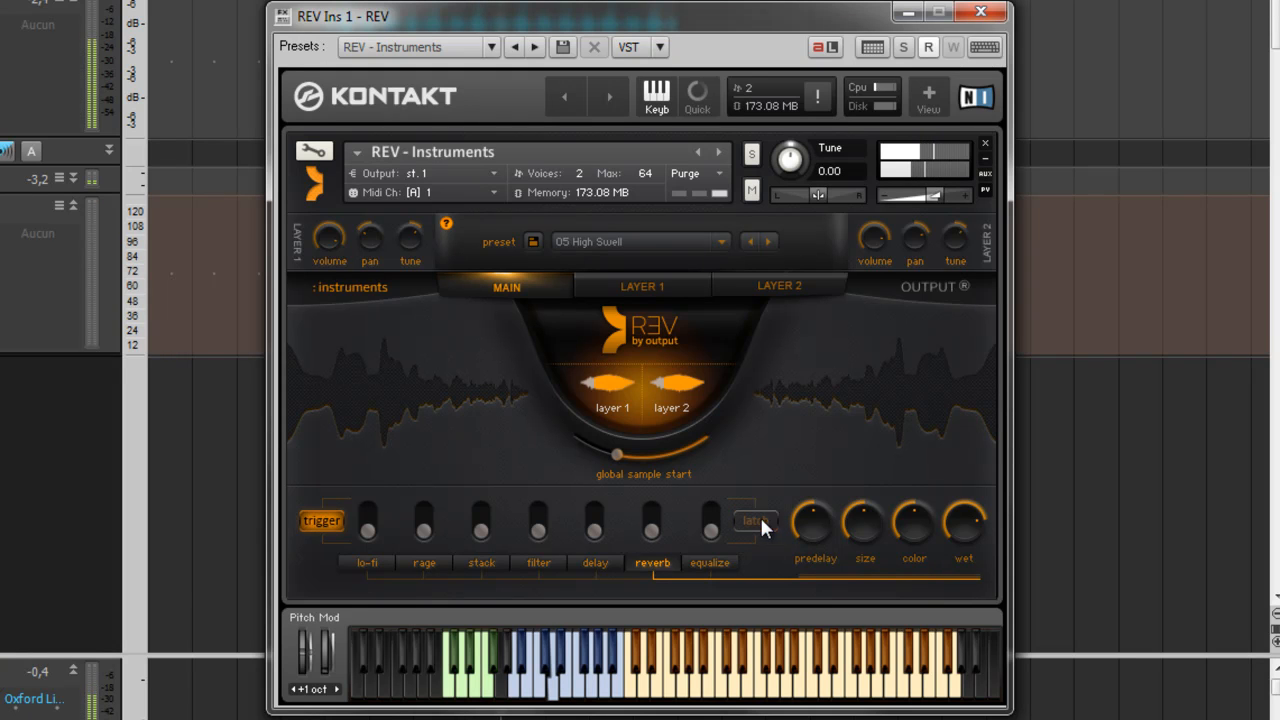
Trigger the reverb effect momentarily several times with its green key switch on the on-screen keyboard.
left_click(487, 692)
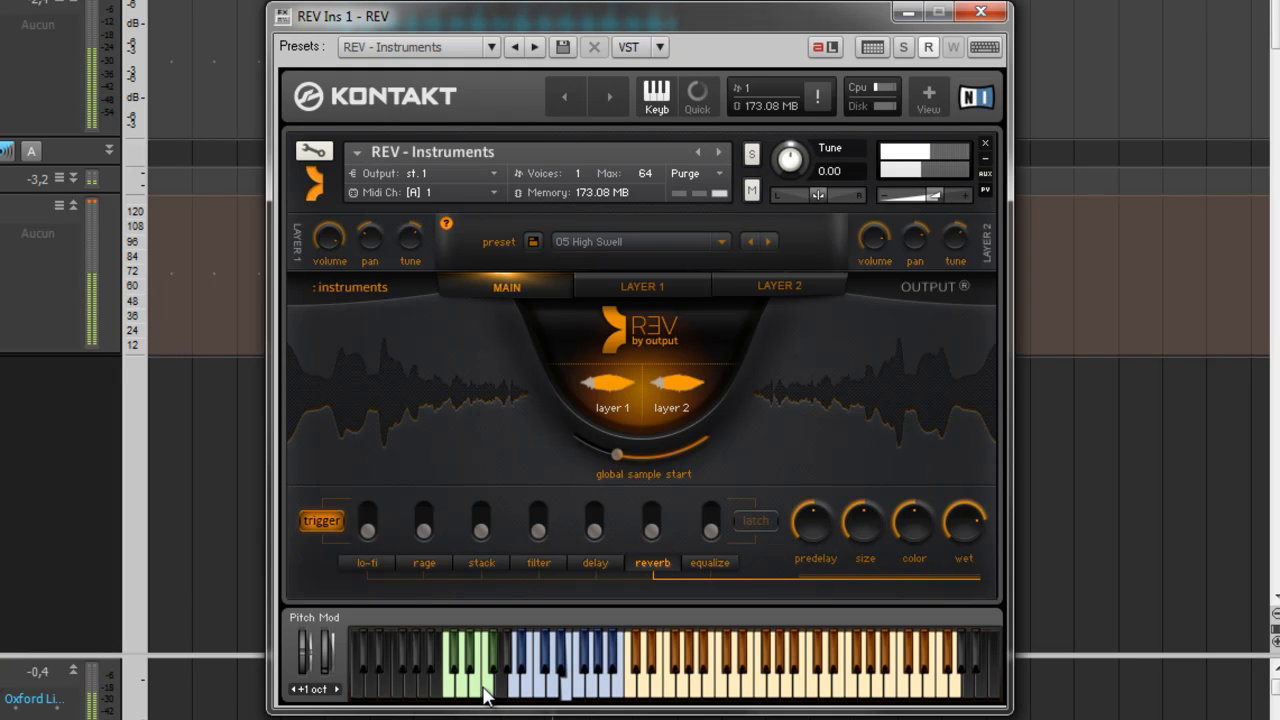
left_click(487, 692)
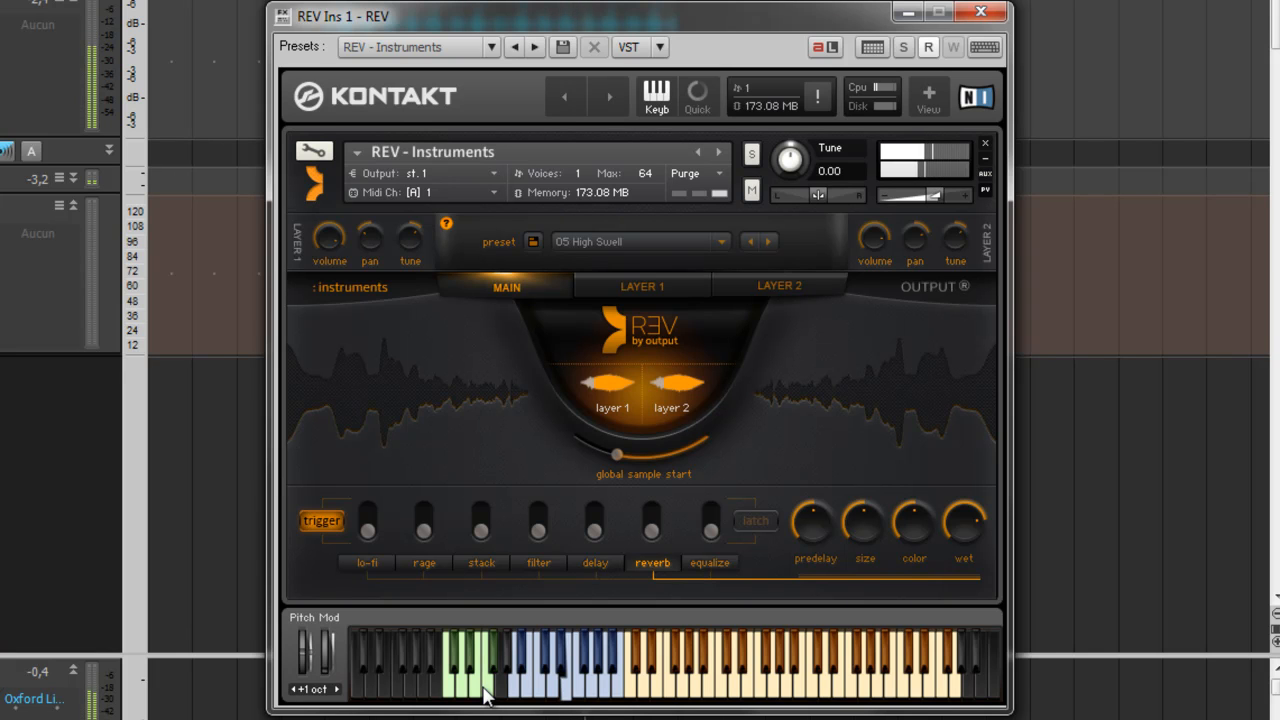
left_click(487, 692)
left_click(487, 692)
left_click(487, 692)
left_click(487, 692)
Turn on latch alongside trigger, activate the delay effect with its green key switch, and turn latch off again.
left_click(755, 520)
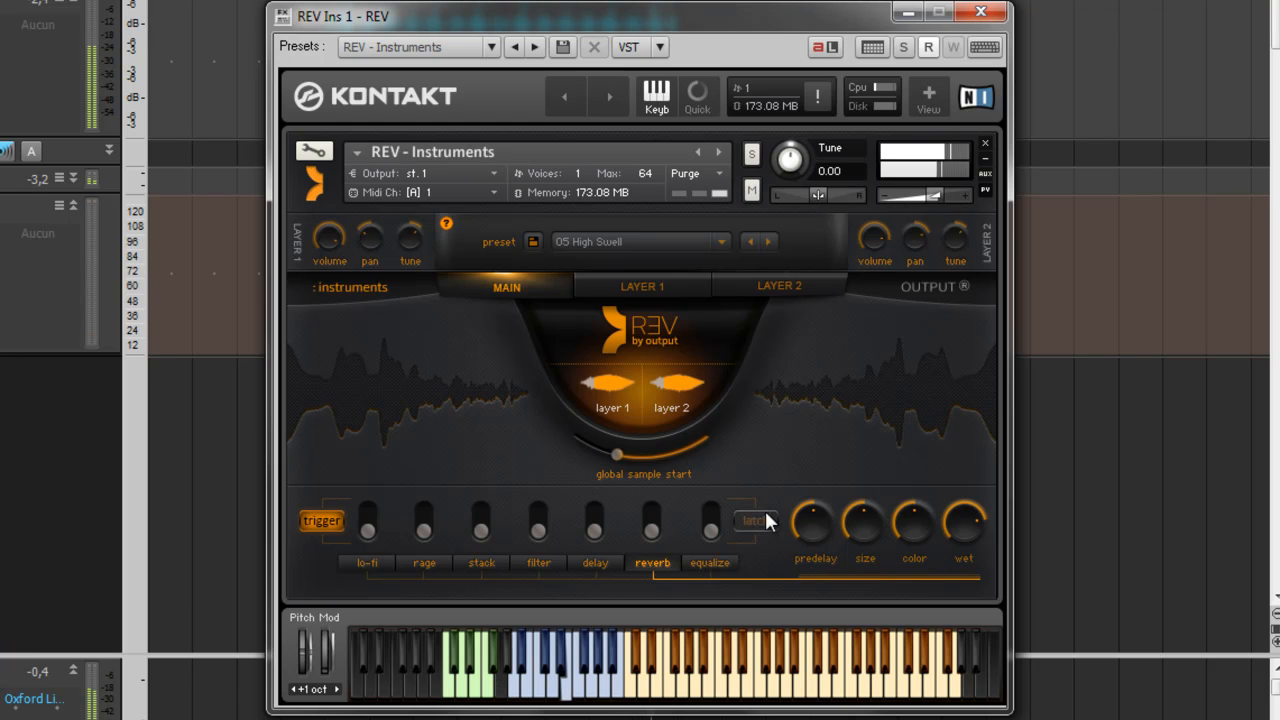
left_click(482, 693)
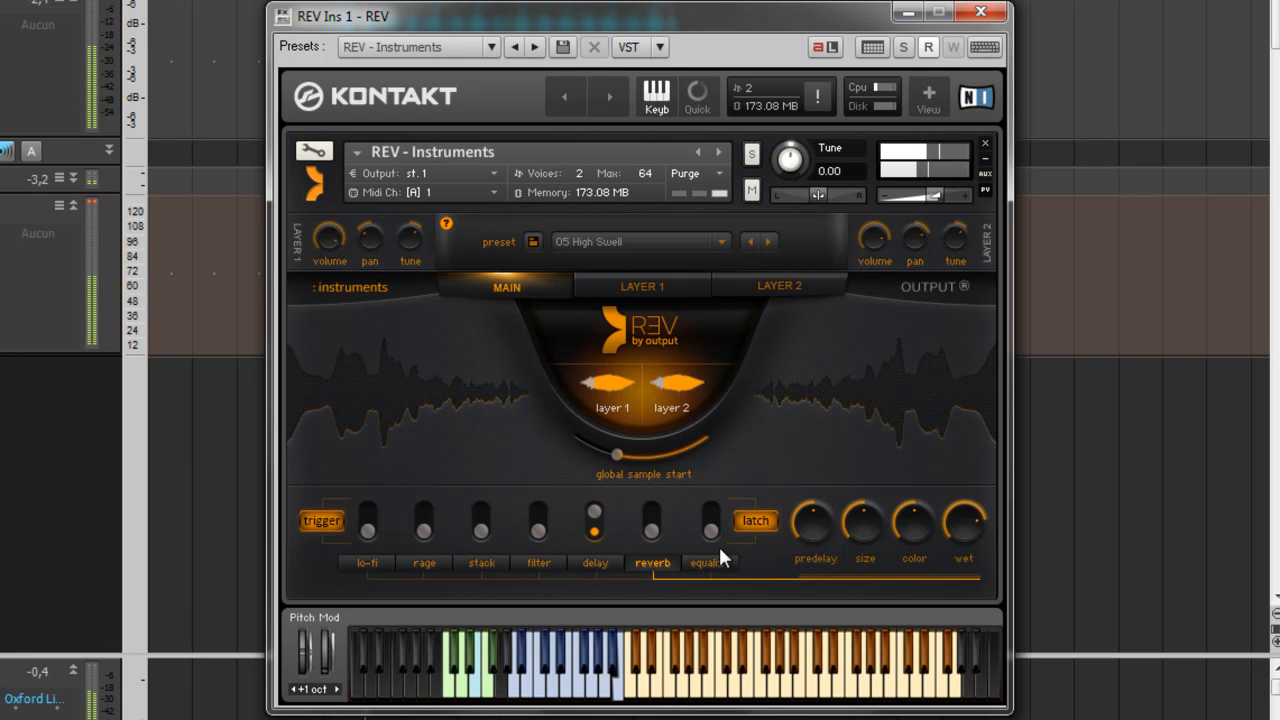
left_click(755, 520)
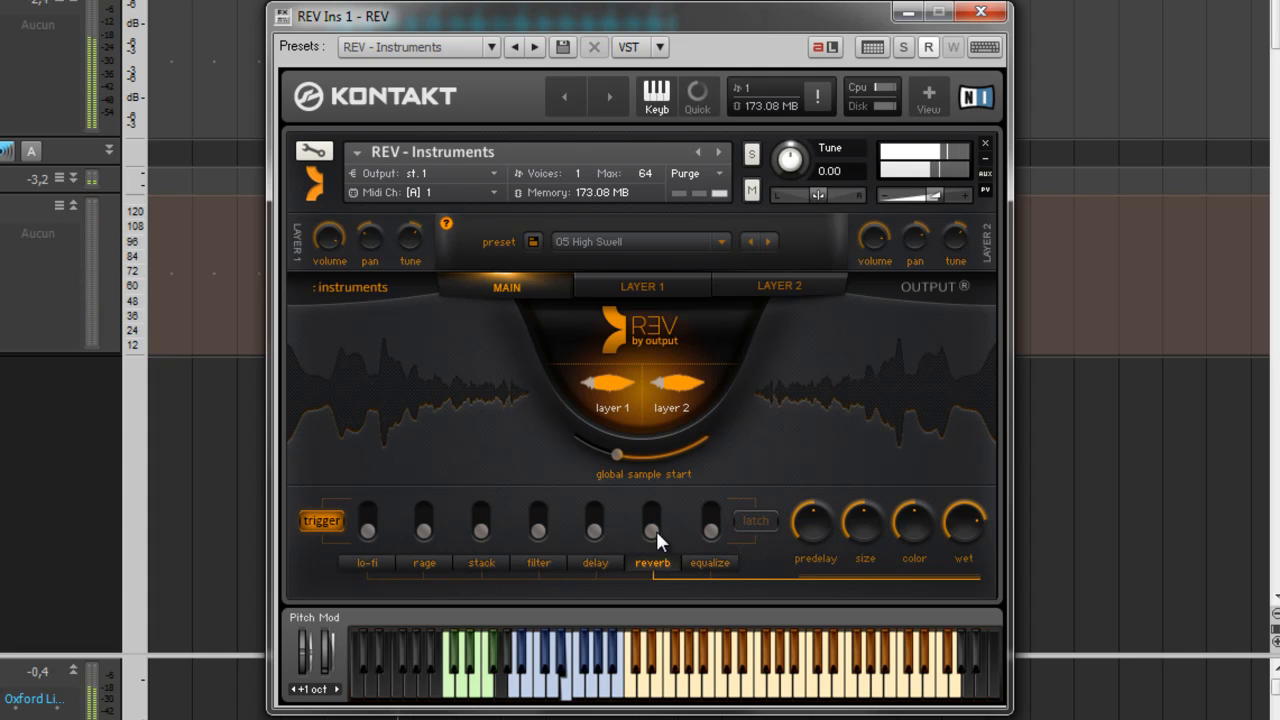
Switch on the stack effect and turn off trigger mode, leaving the effects section in latch mode.
left_click(481, 521)
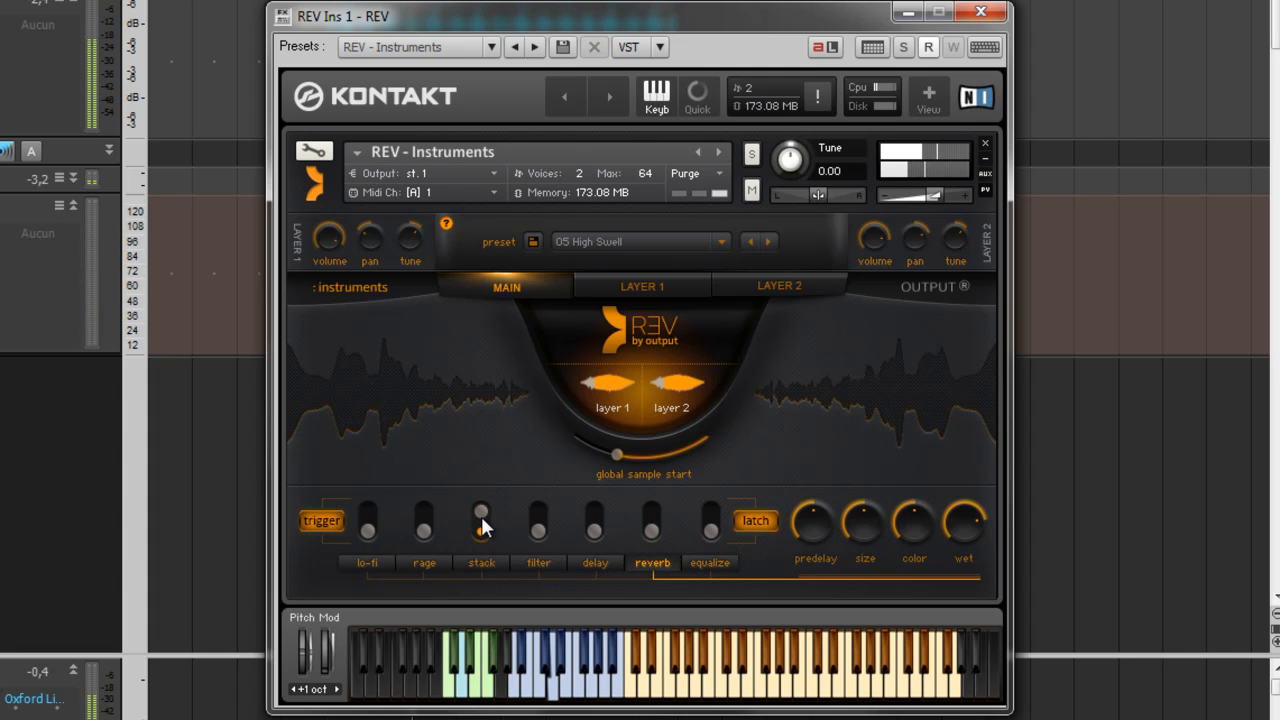
left_click(338, 519)
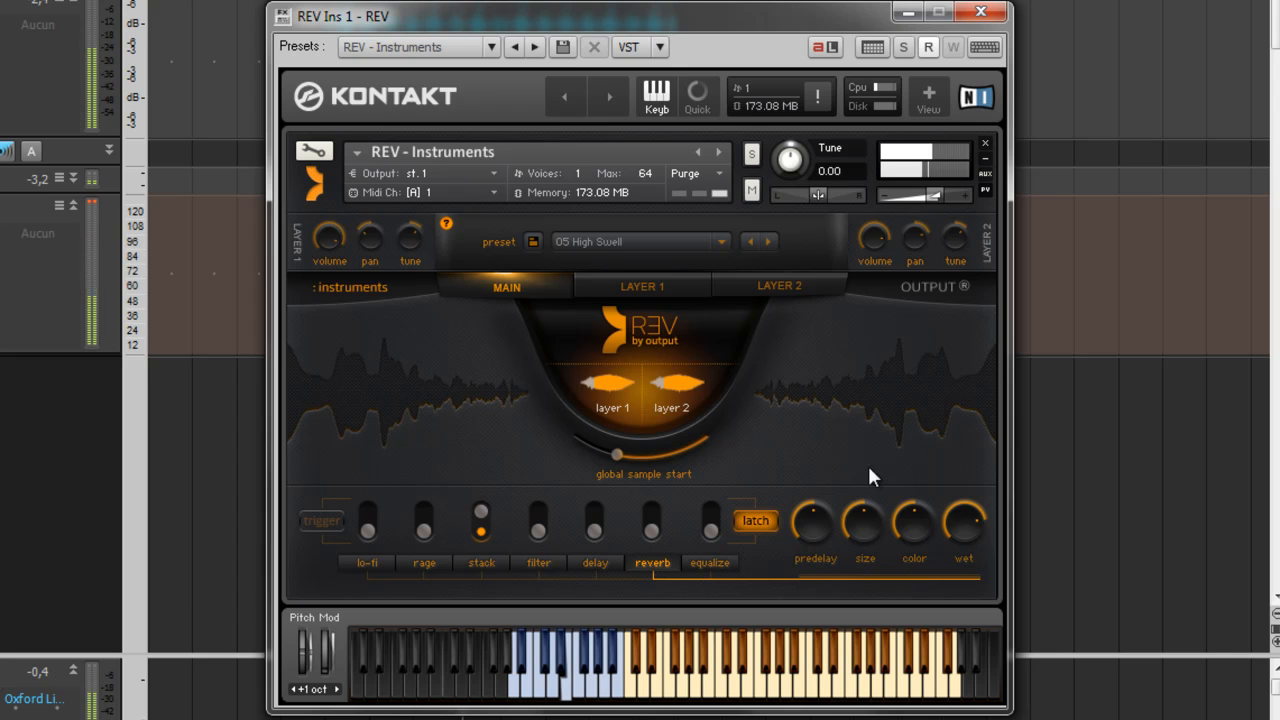
Compare the Main and Layer 1 pages, examining Layer 1's stutter, filter, envelope and effects sections.
left_click(661, 283)
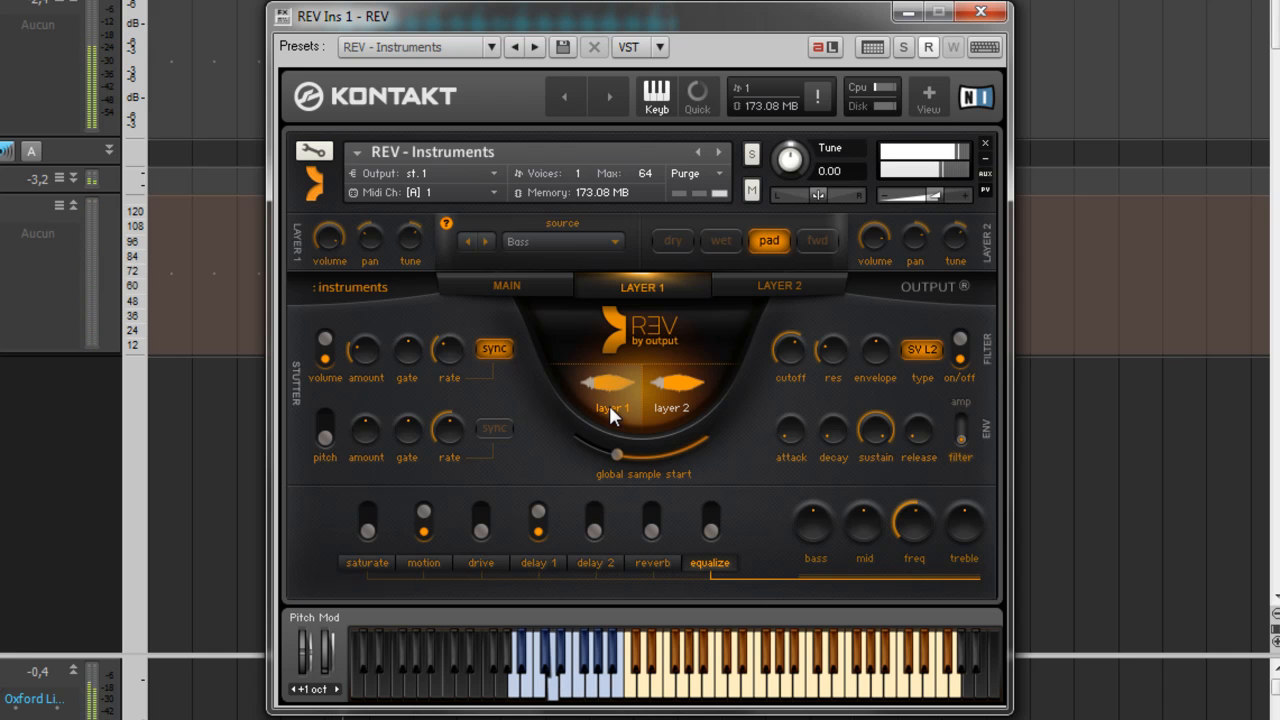
left_click(516, 287)
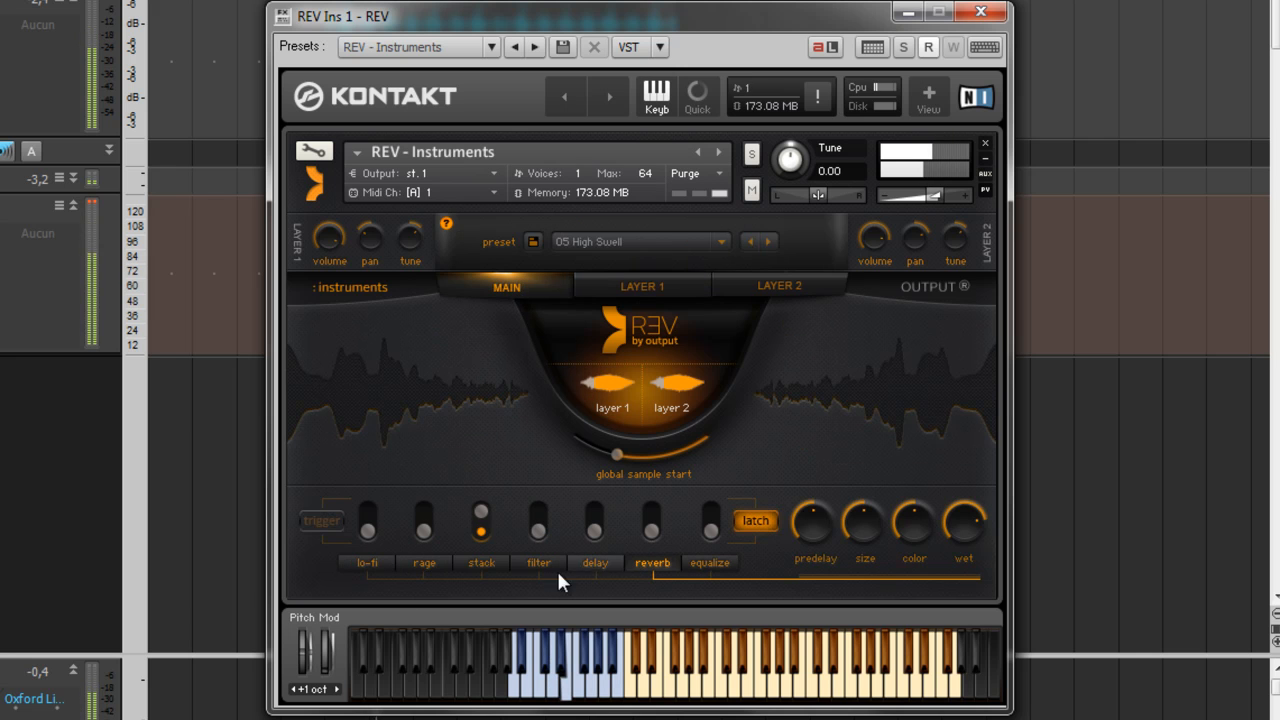
left_click(628, 285)
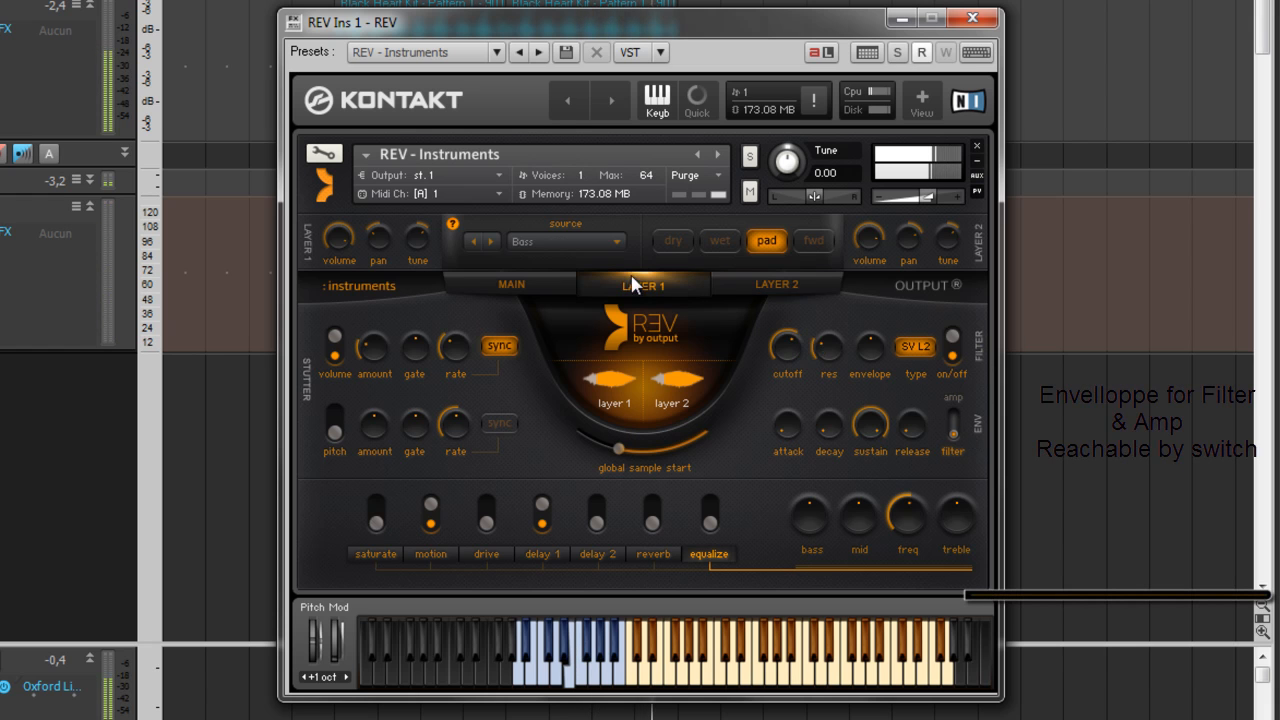
left_click(520, 280)
left_click(621, 283)
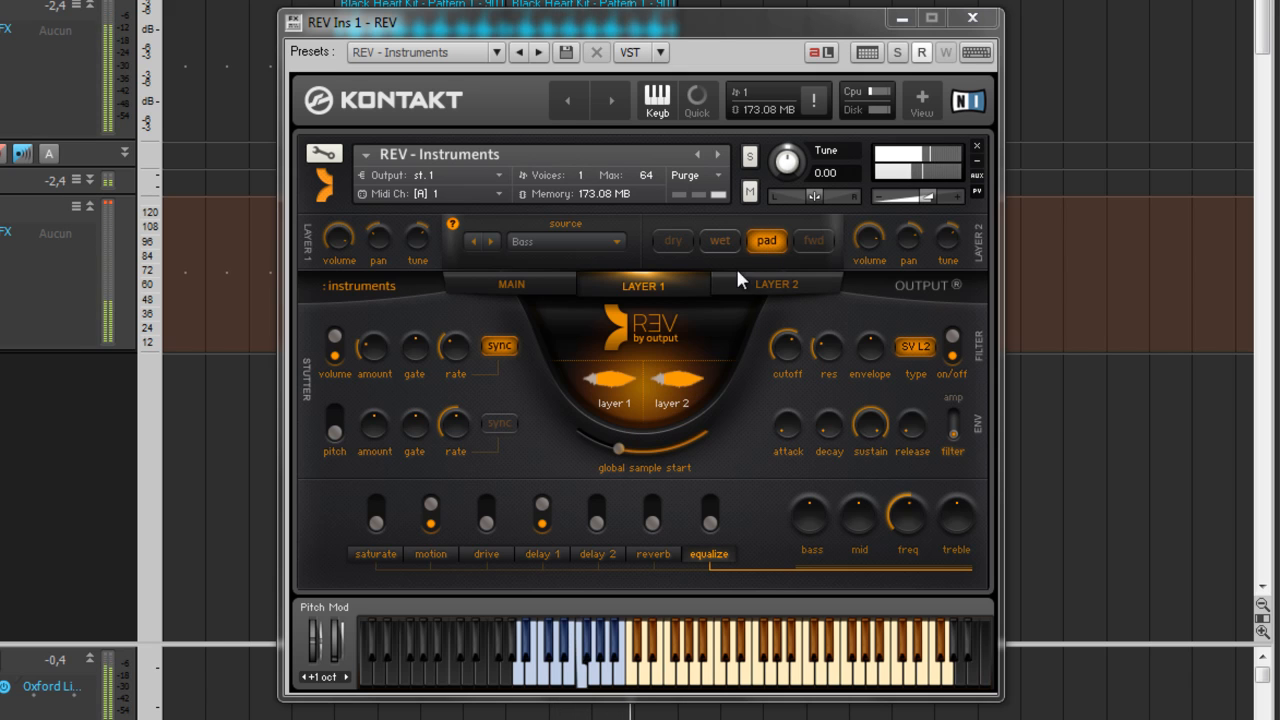
Audition Layer 1's Bass source in the dry, wet, pad and fwd variations, leaving it on fwd.
left_click(676, 240)
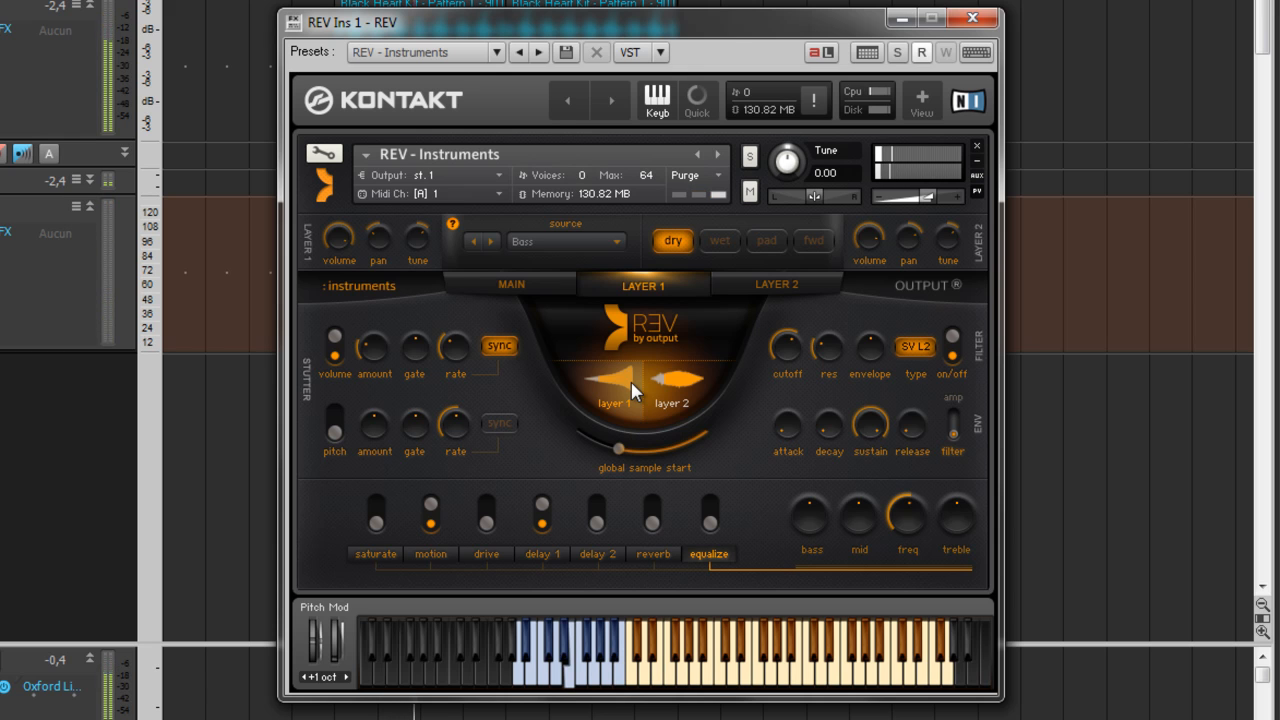
left_click(721, 242)
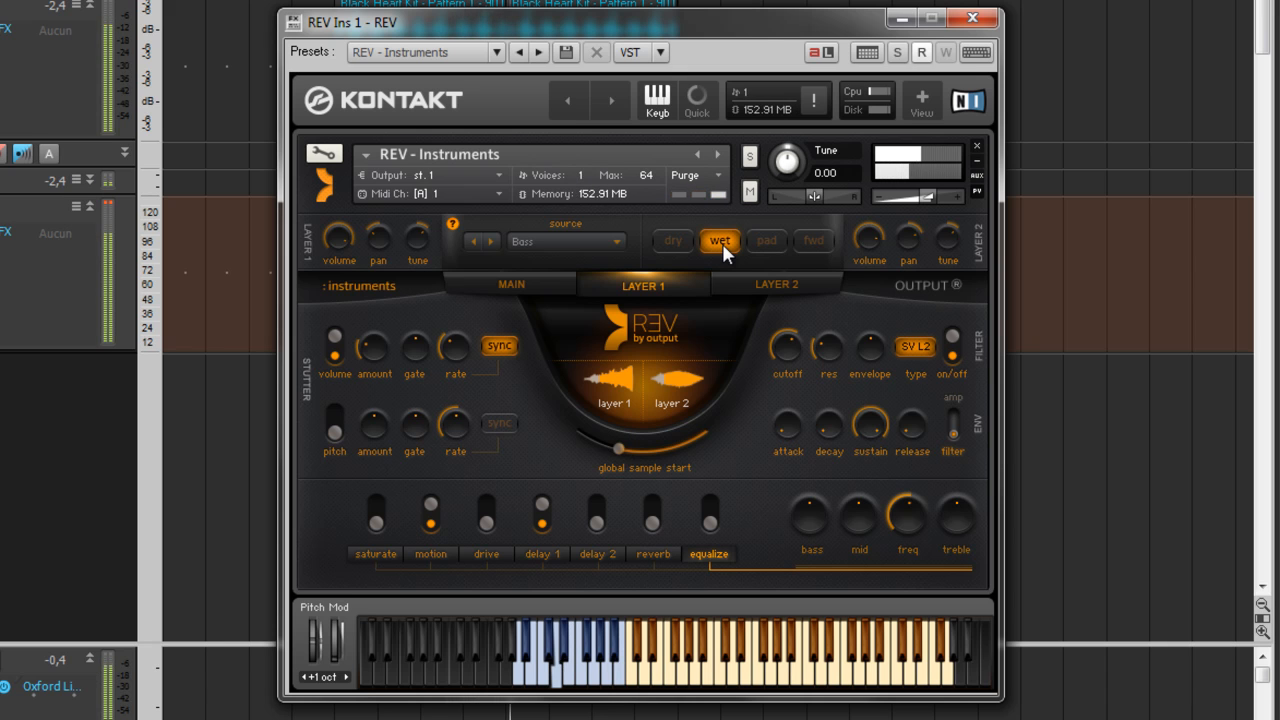
left_click(765, 243)
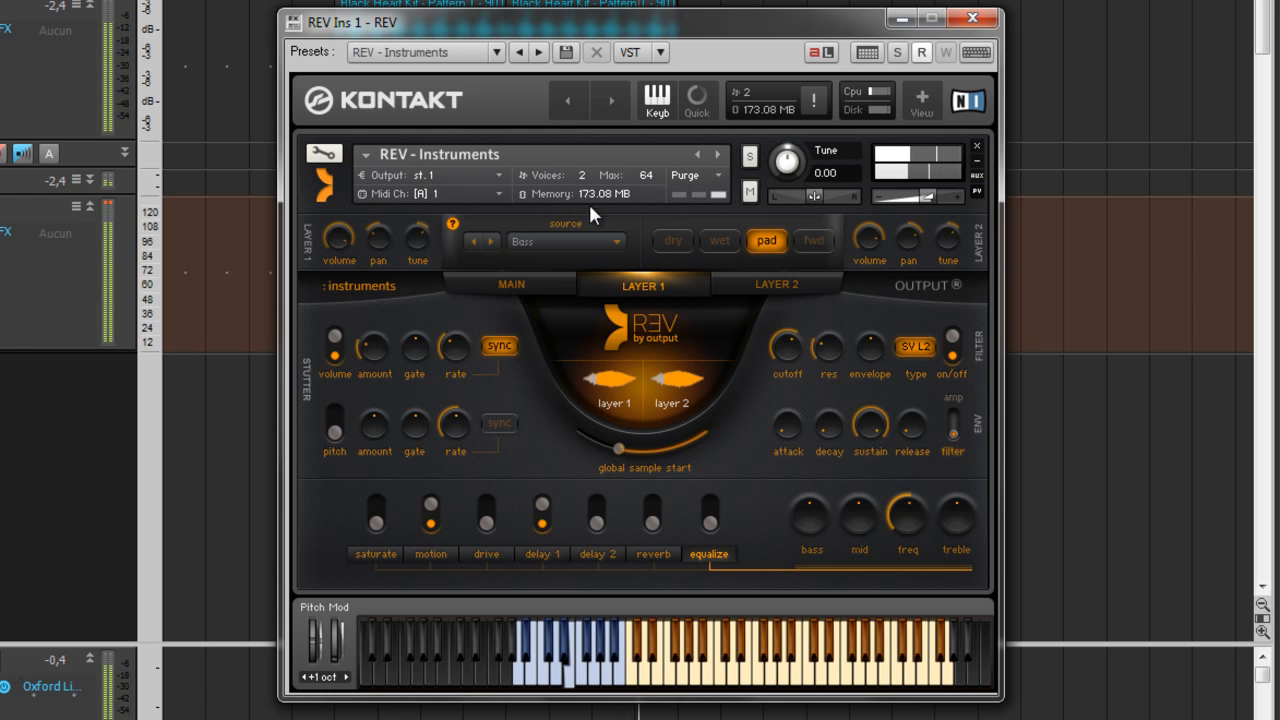
left_click(810, 244)
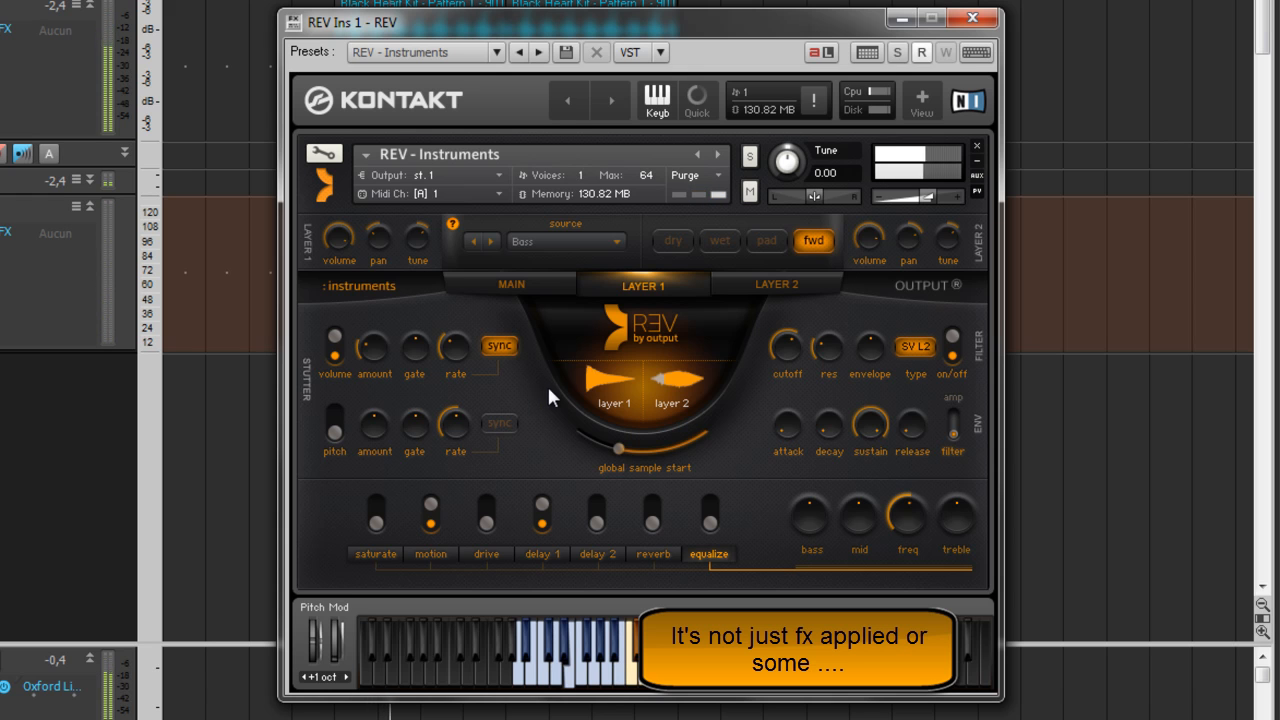
left_click(675, 370)
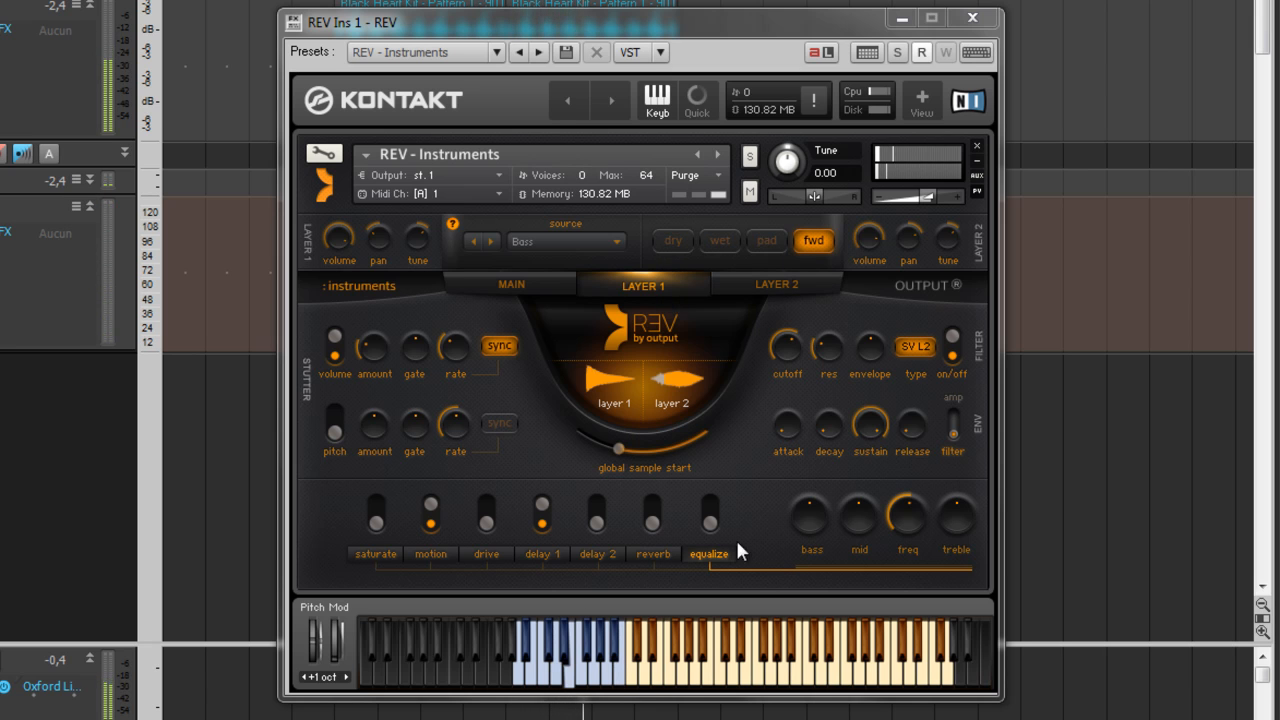
Examine the source instruments available for Layer 1 and Layer 2.
left_click(736, 281)
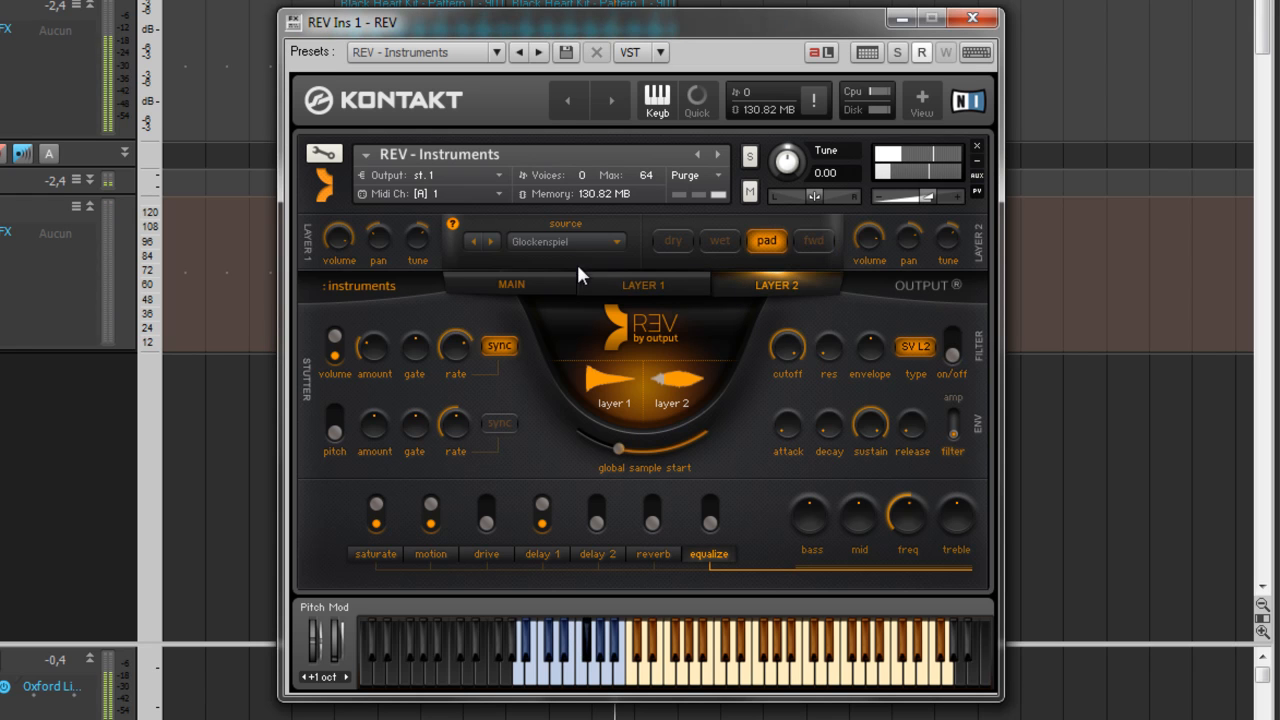
left_click(630, 285)
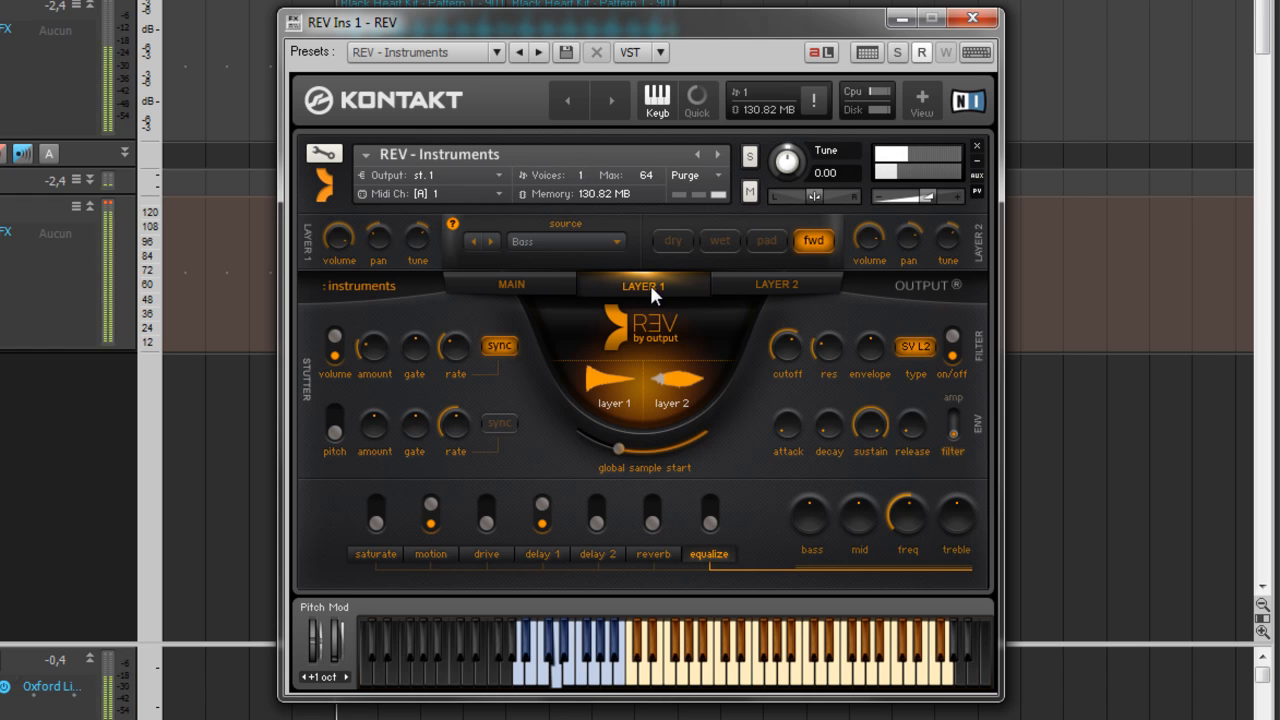
left_click(605, 243)
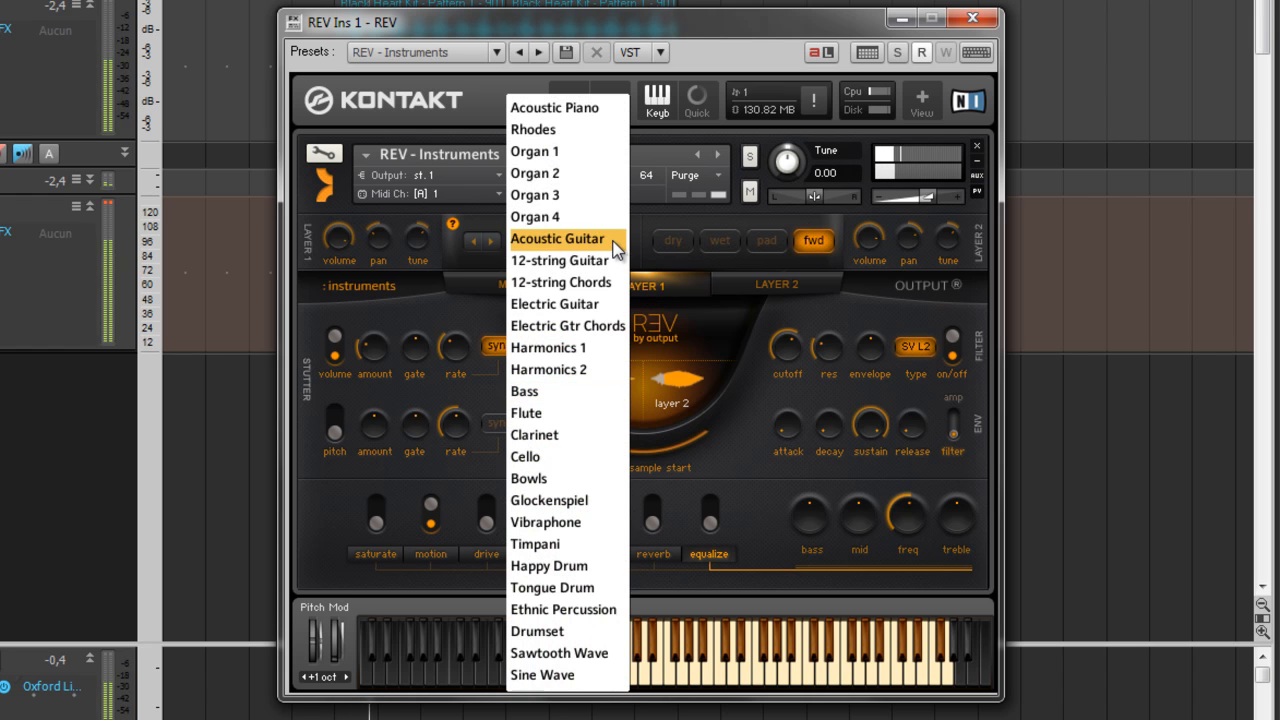
left_click(686, 217)
left_click(751, 281)
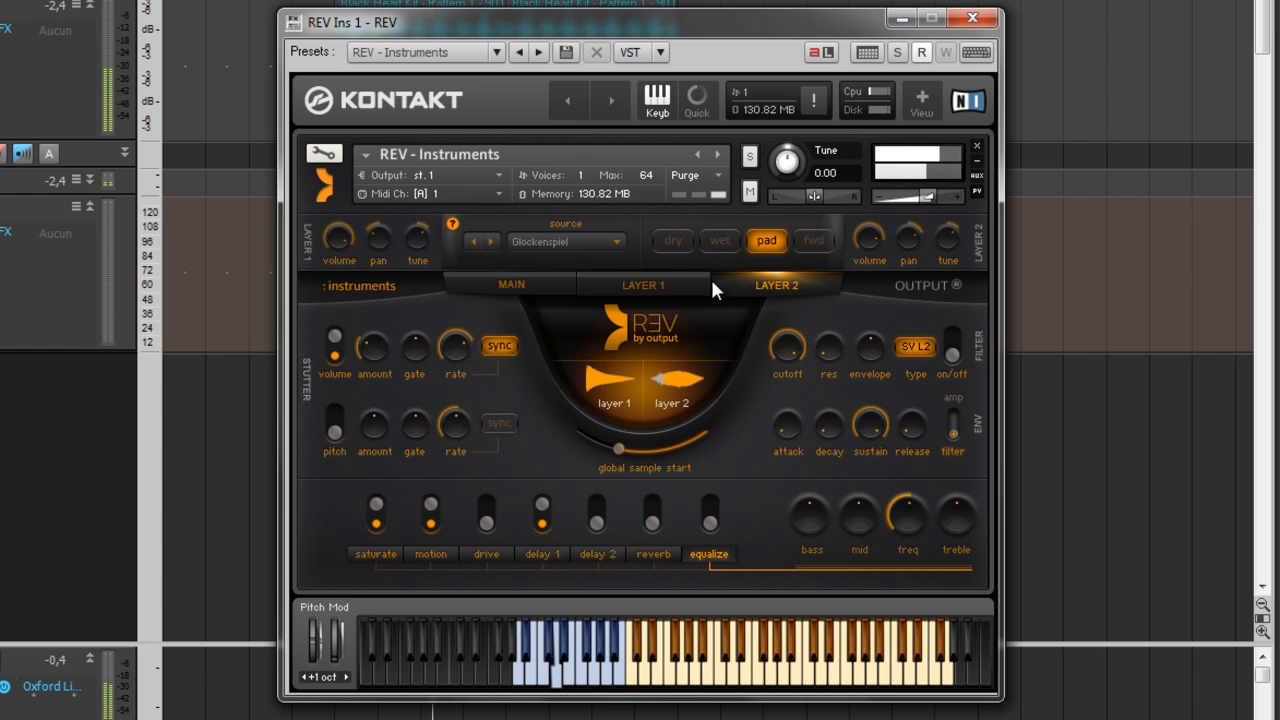
left_click(620, 240)
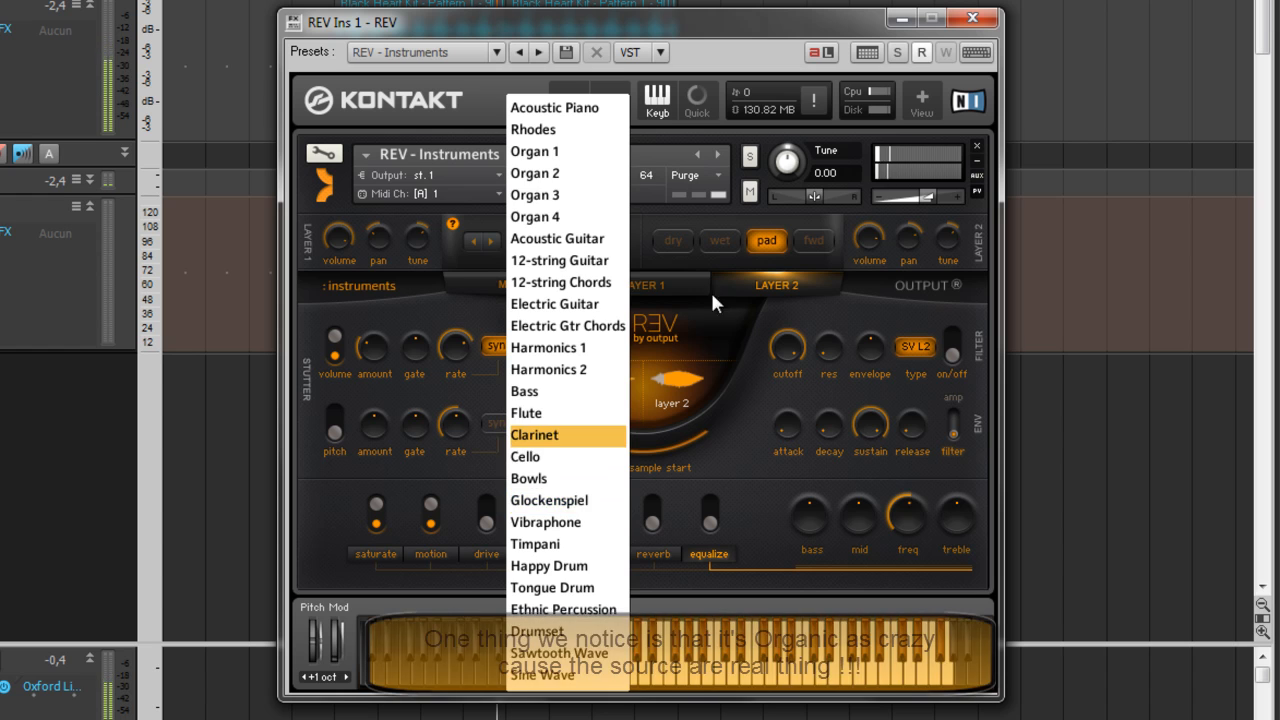
left_click(639, 222)
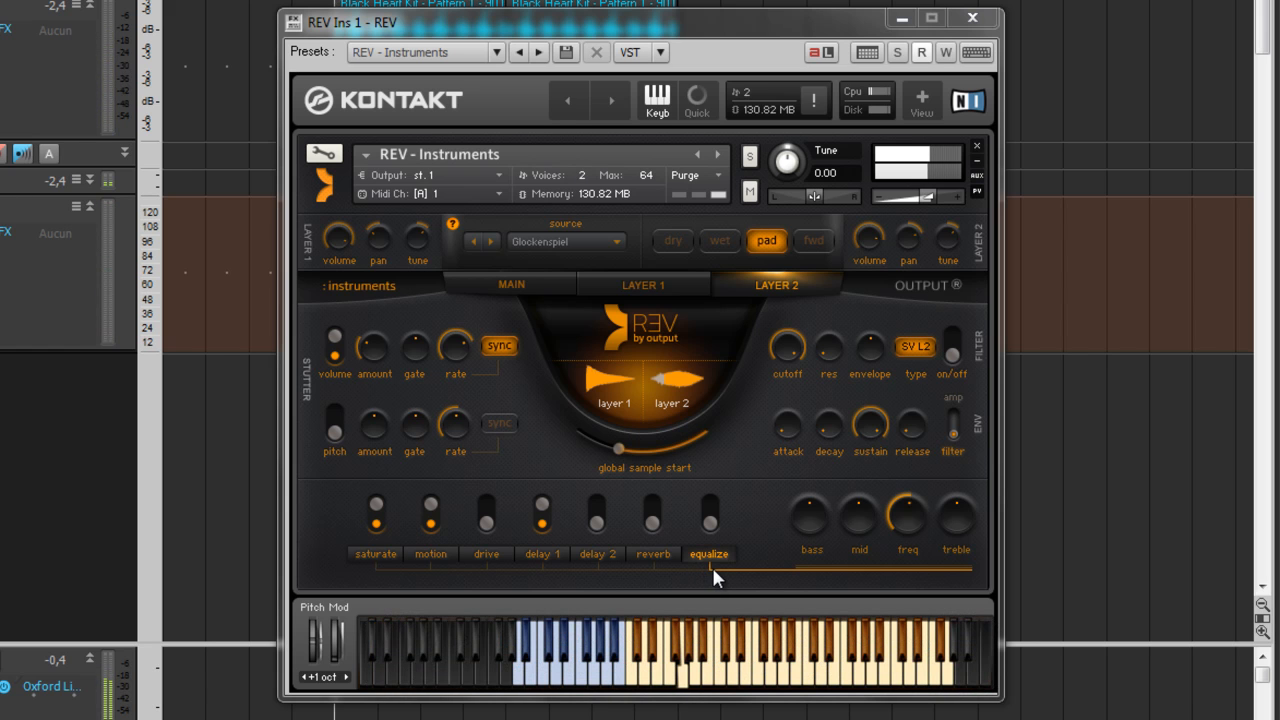
Set Layer 2's source to Electric Guitar and try out the Layer 2 tune control.
left_click(618, 238)
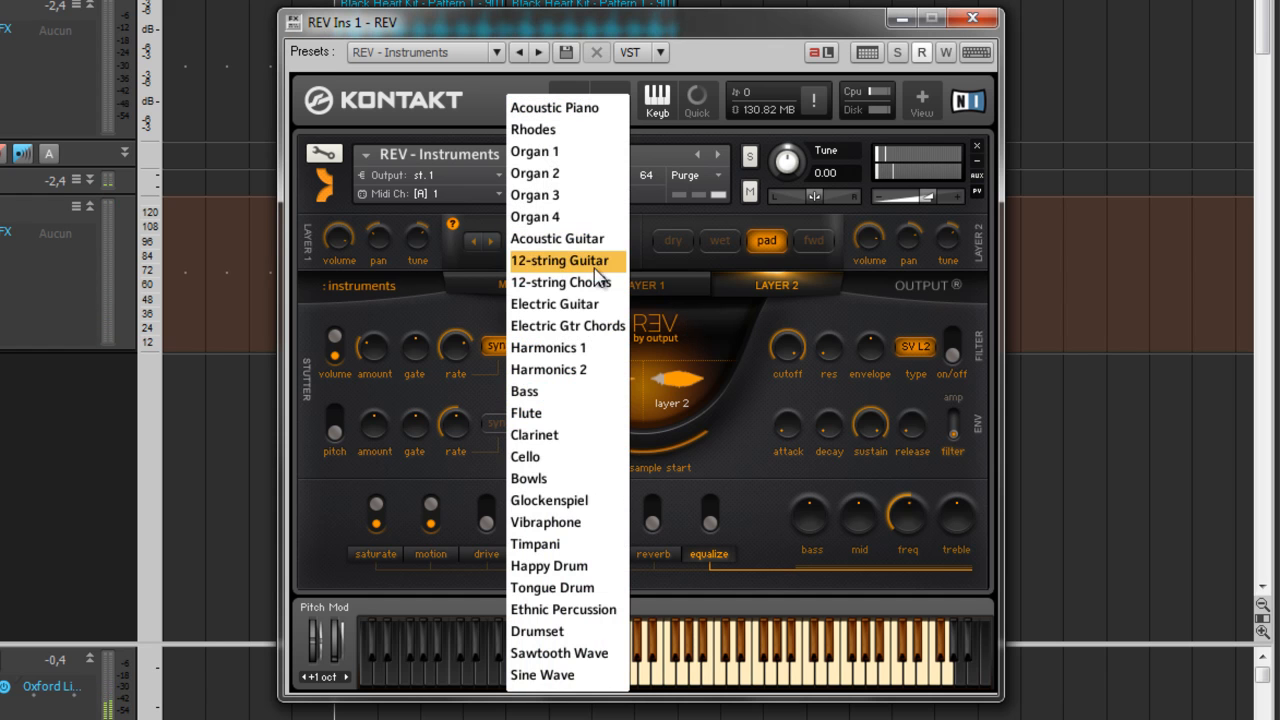
left_click(590, 304)
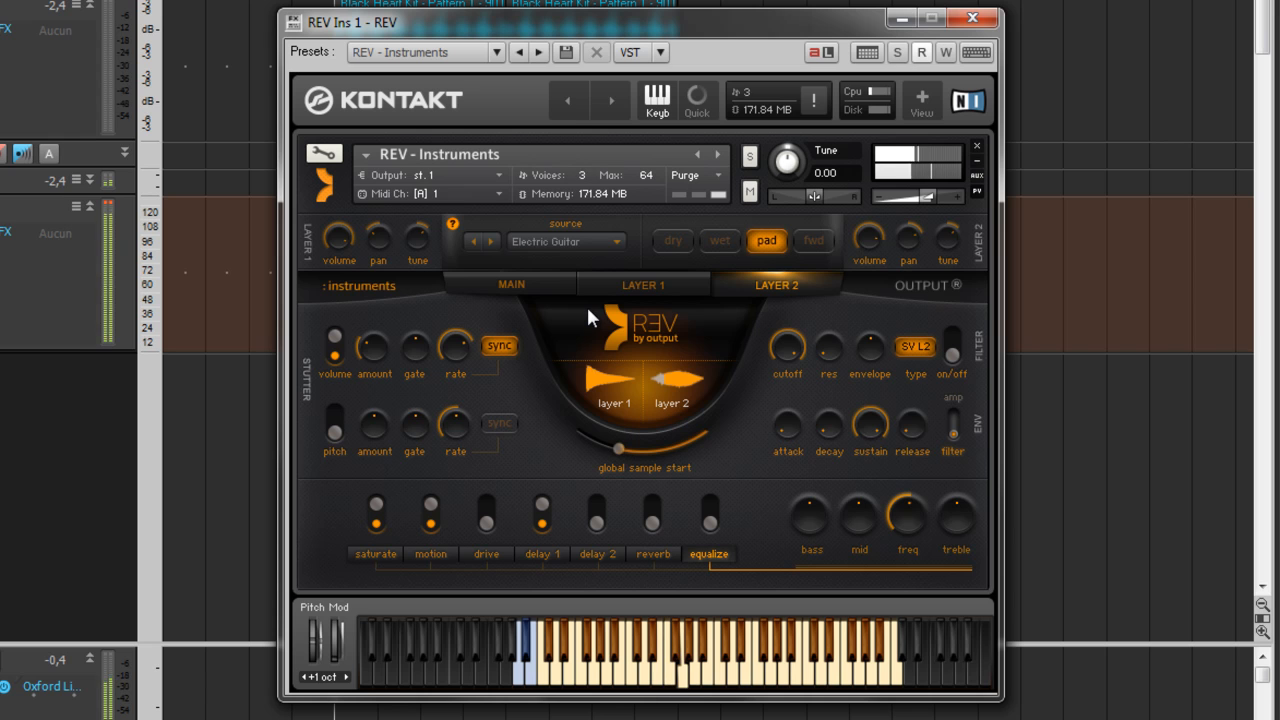
left_click_drag(947, 236, 946, 270)
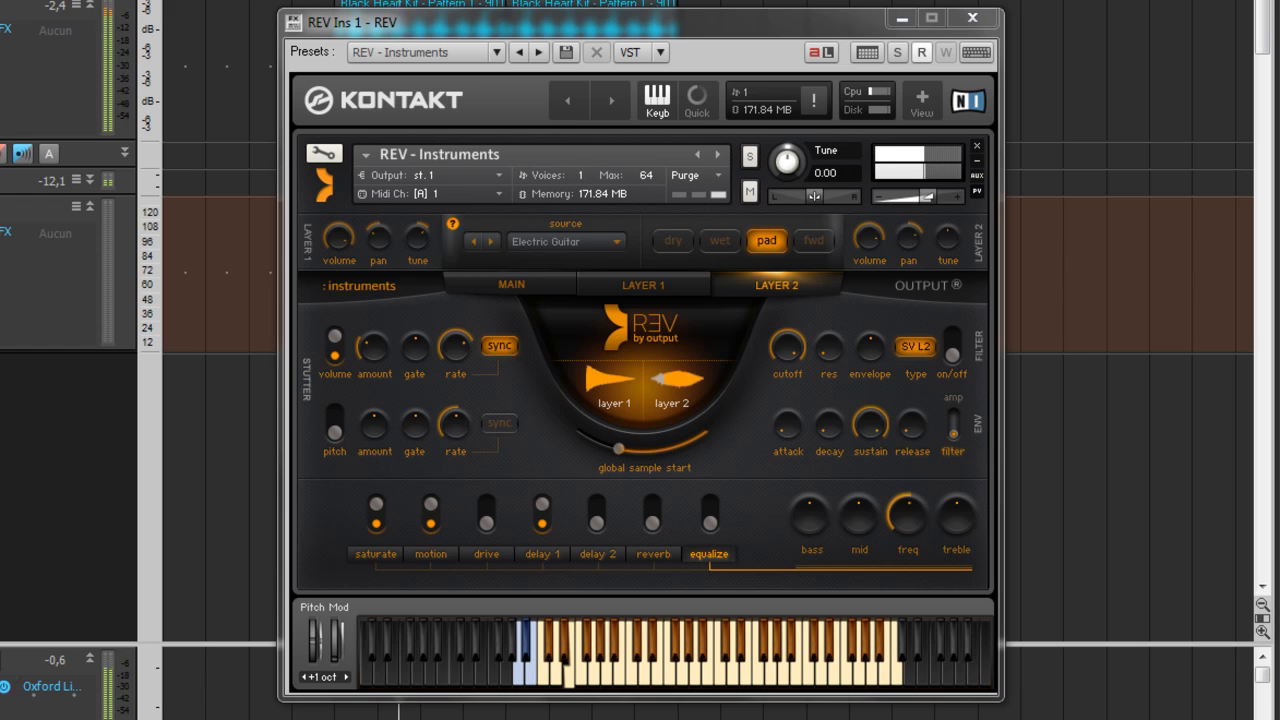
Browse the preset folders on the Main page and move the plug-in window to reveal the recorded REV track.
left_click(503, 285)
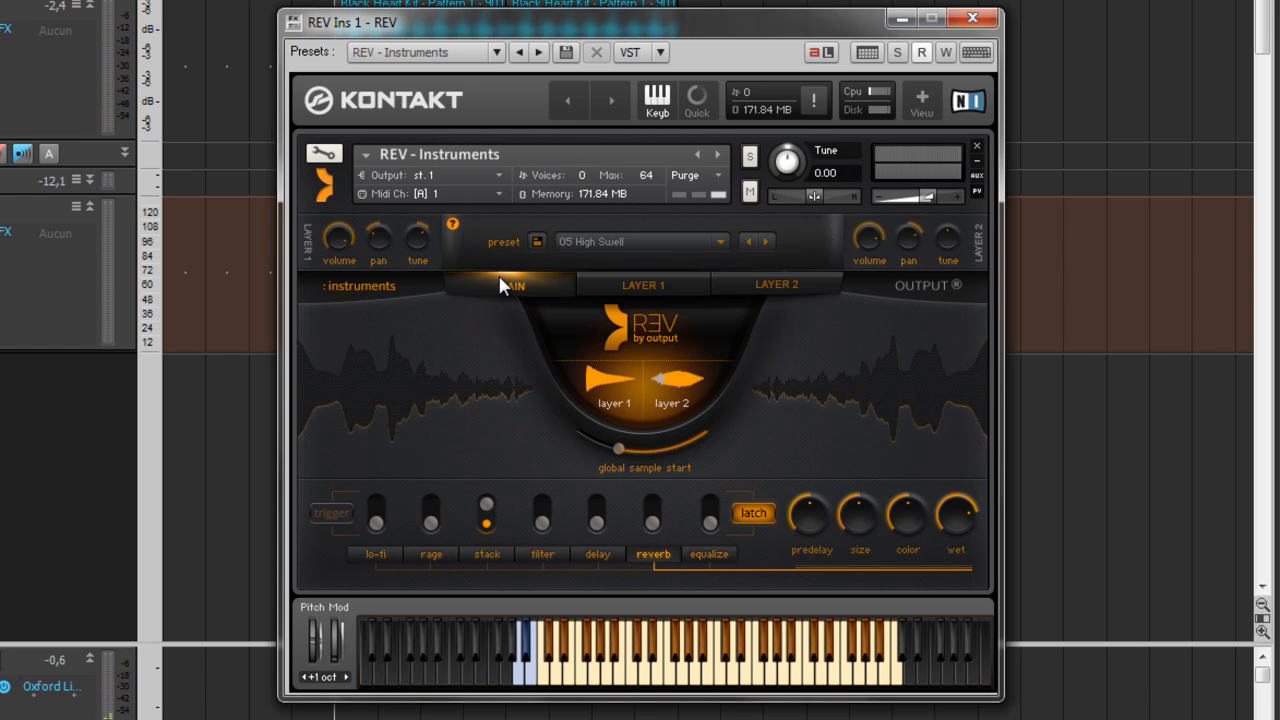
left_click(721, 242)
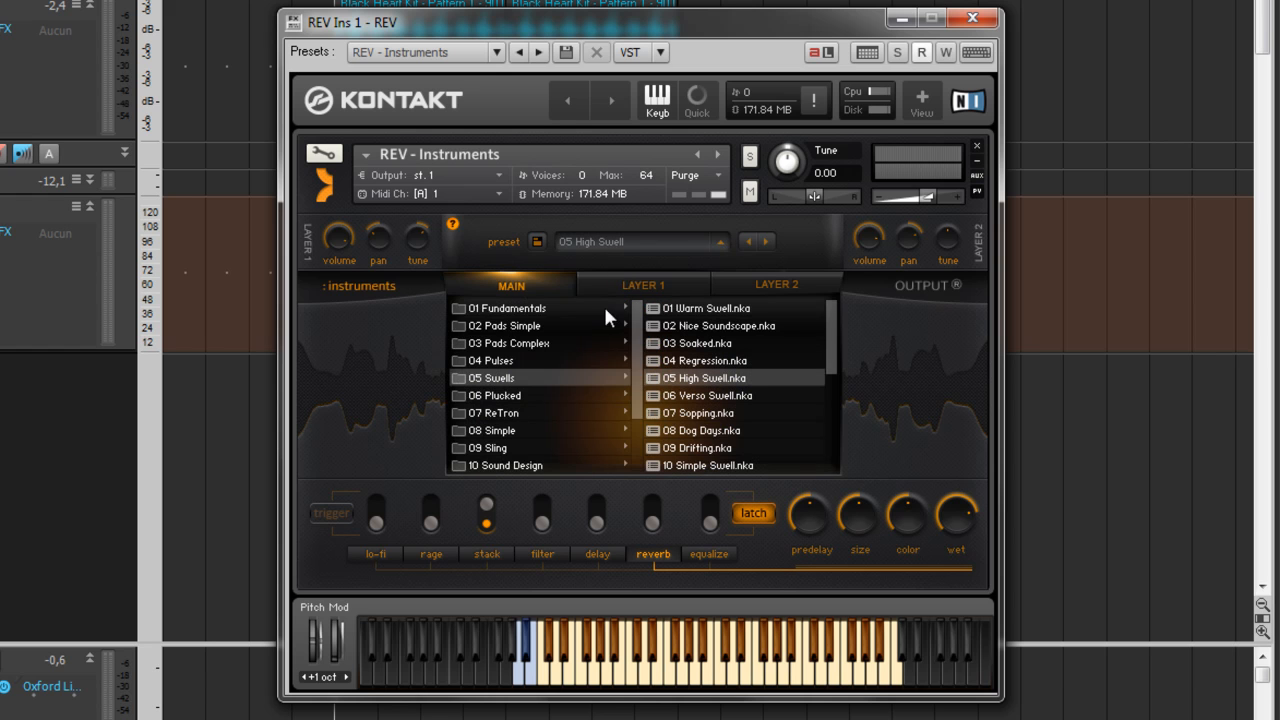
scroll(637, 377, "down", 3)
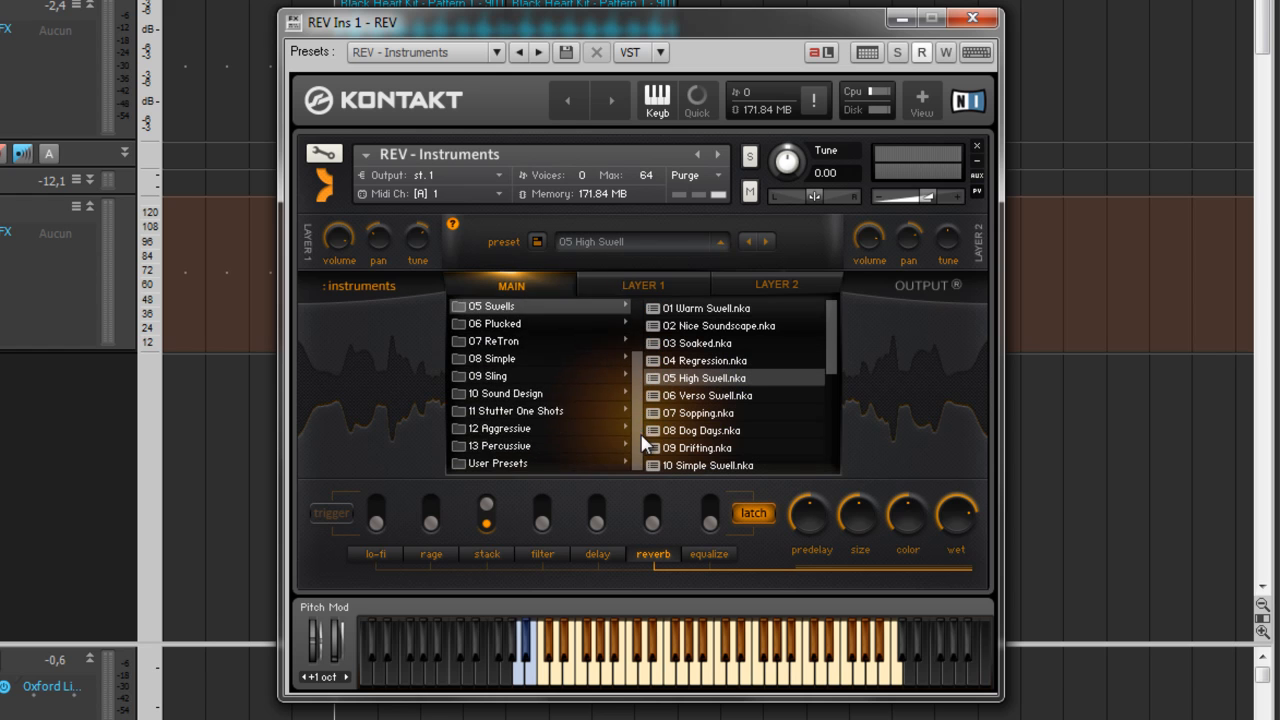
scroll(638, 344, "up", 3)
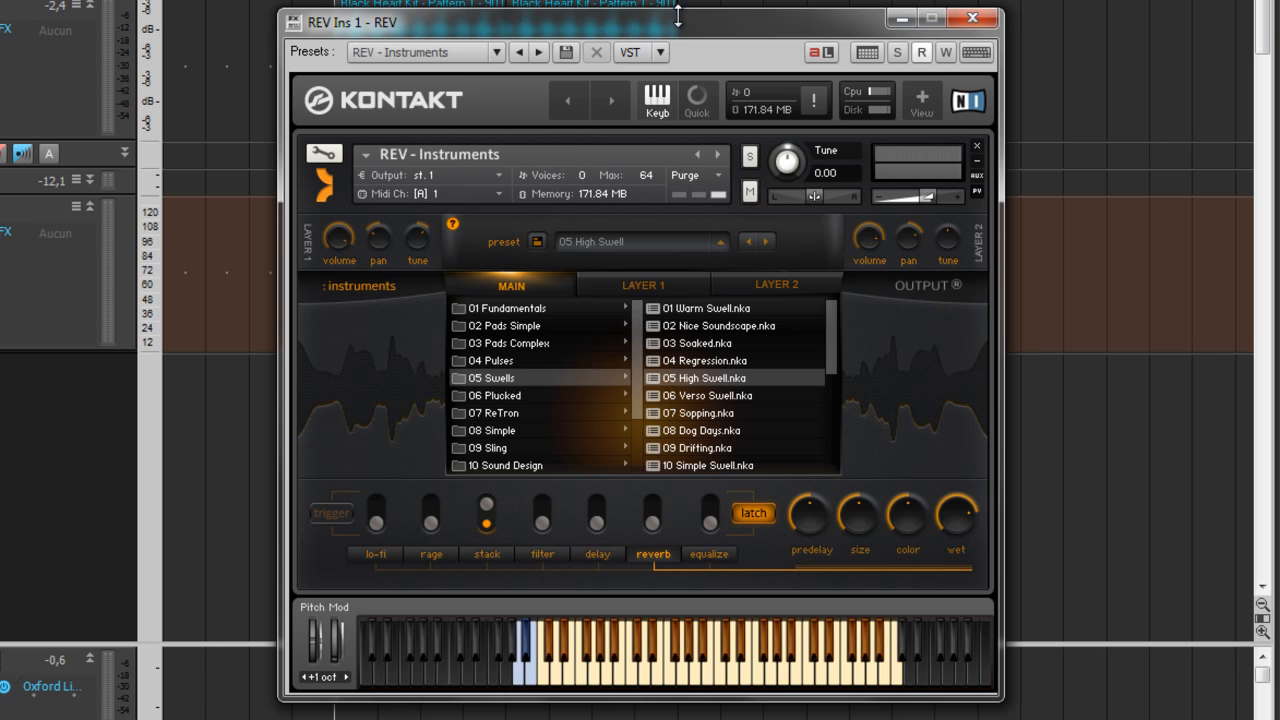
left_click_drag(663, 40, 805, 70)
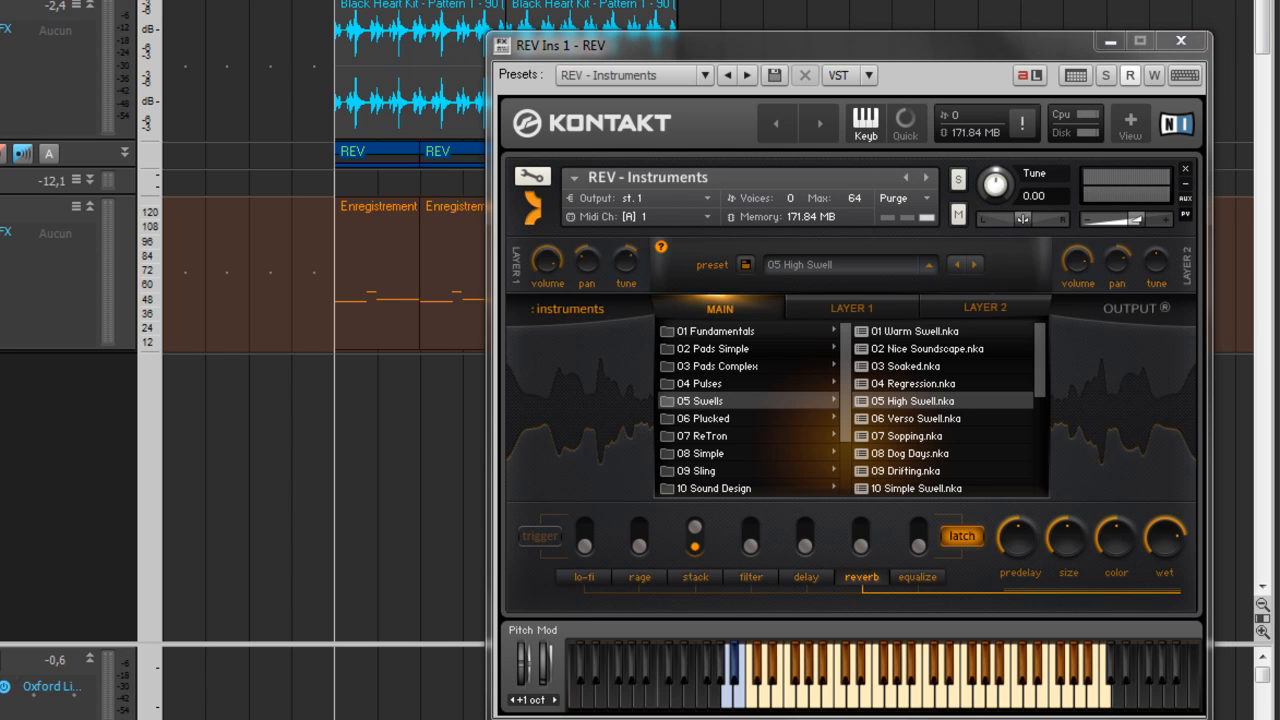
left_click_drag(700, 45, 402, 28)
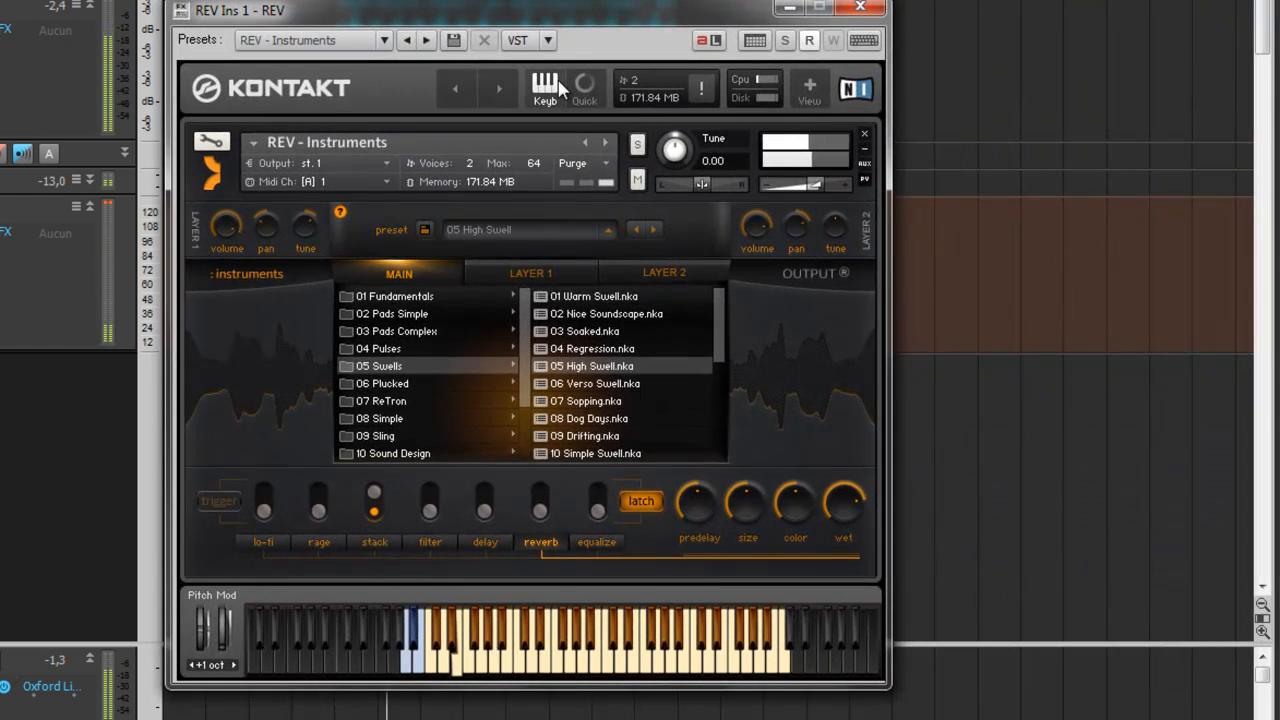
Load the 06 Verso Swell, 07 Sopping and 09 Drifting presets in turn from the 05 Swells folder.
left_click(583, 387)
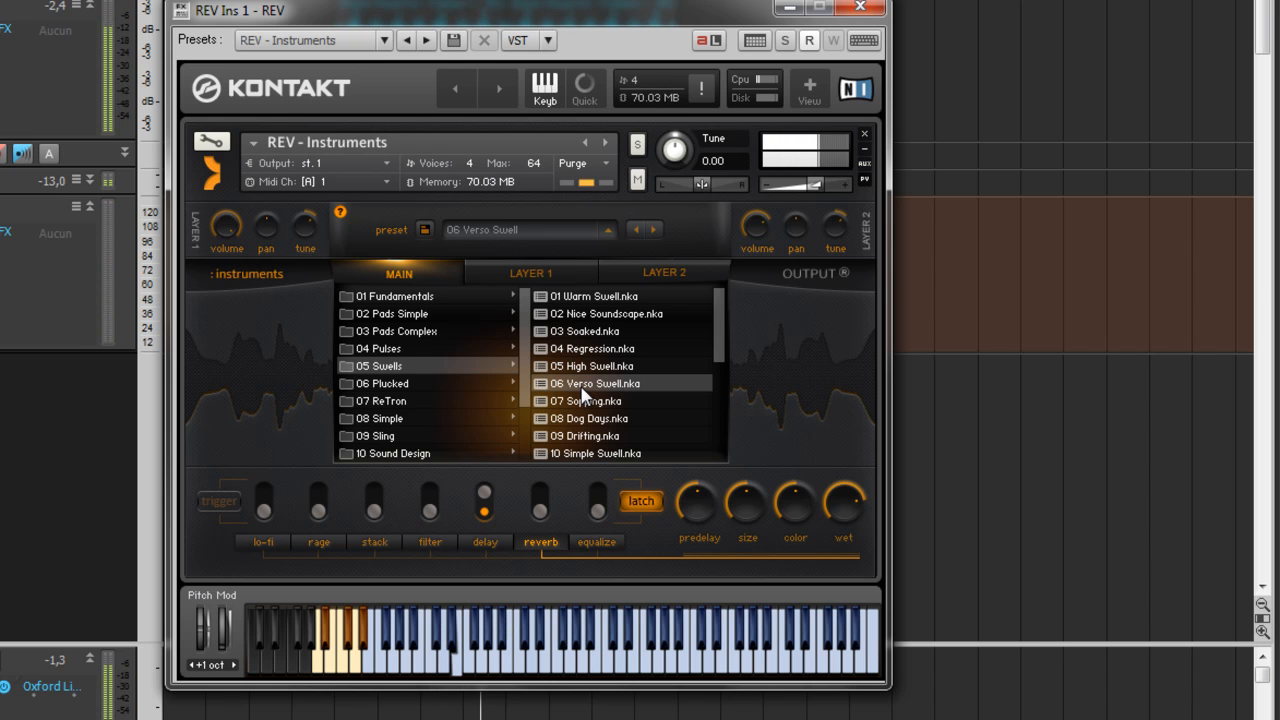
left_click(651, 229)
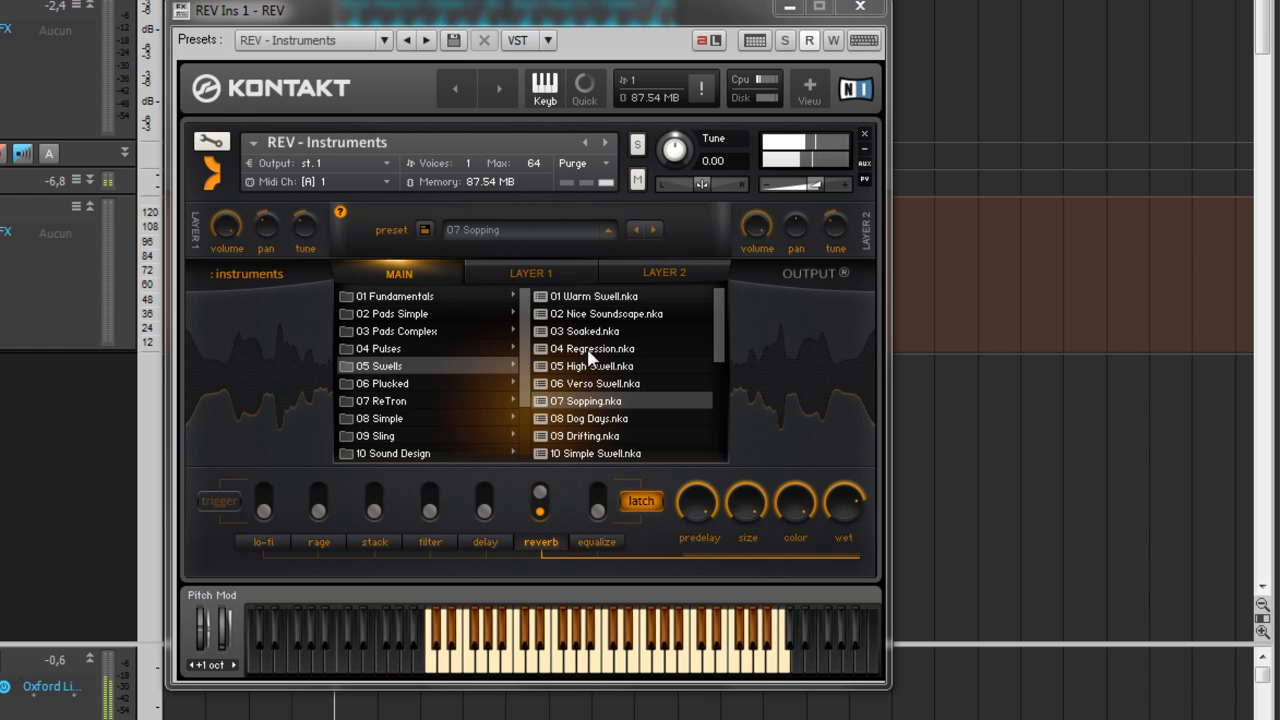
double_click(594, 437)
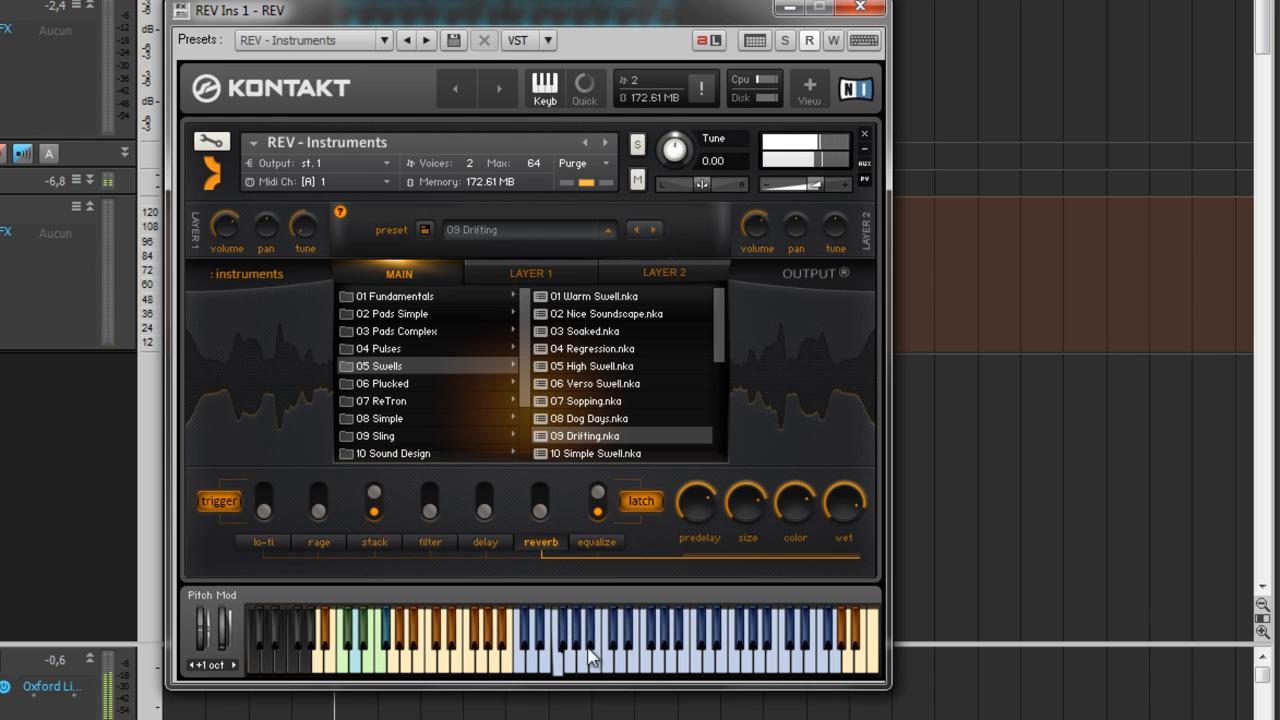
Play notes in the yellow and blue zones of the on-screen keyboard with the 09 Drifting preset.
left_click(443, 670)
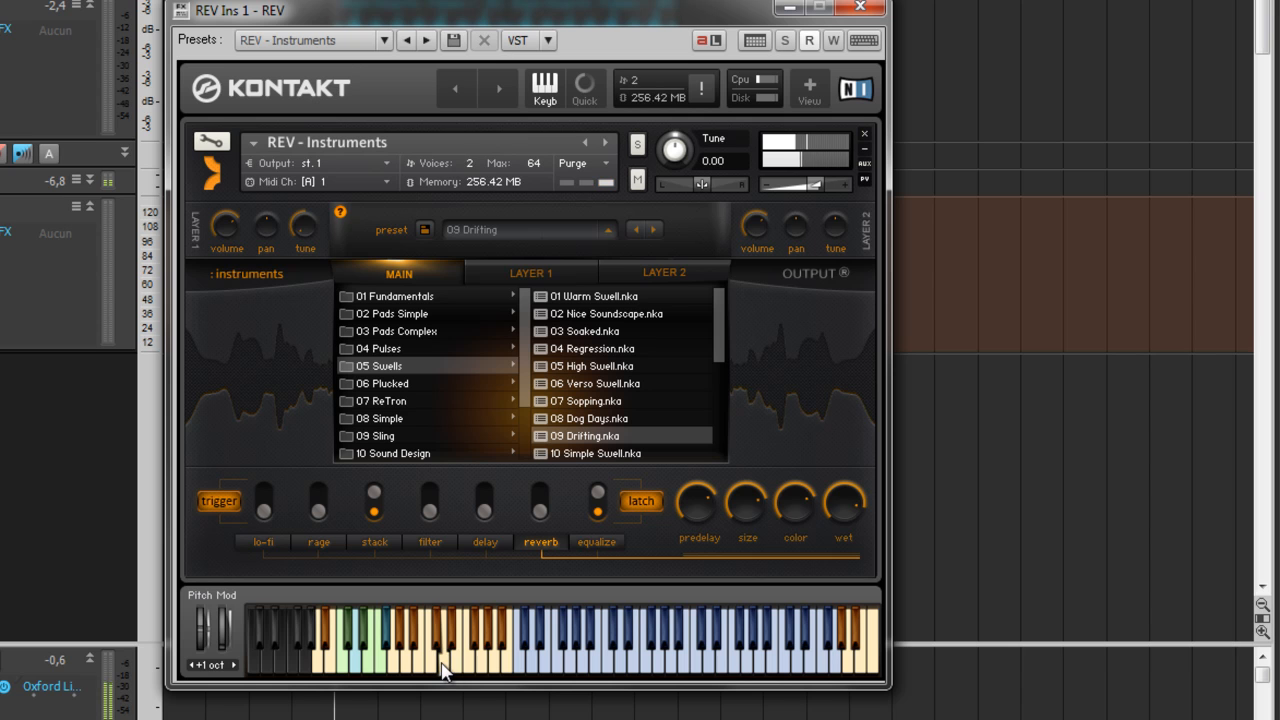
left_click_drag(443, 670, 863, 665)
left_click(691, 670)
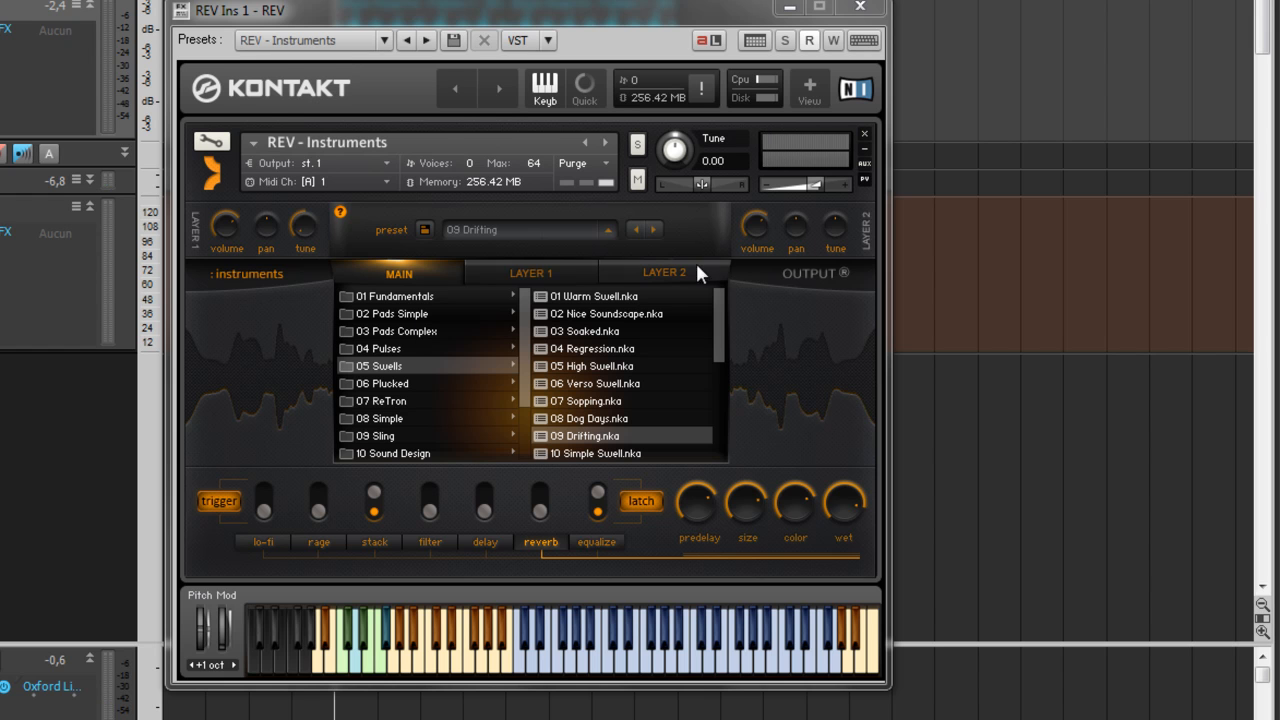
Mute Layer 2 and enable Layer 1's volume stutter, adjusting its gate and checking its rate.
left_click(539, 266)
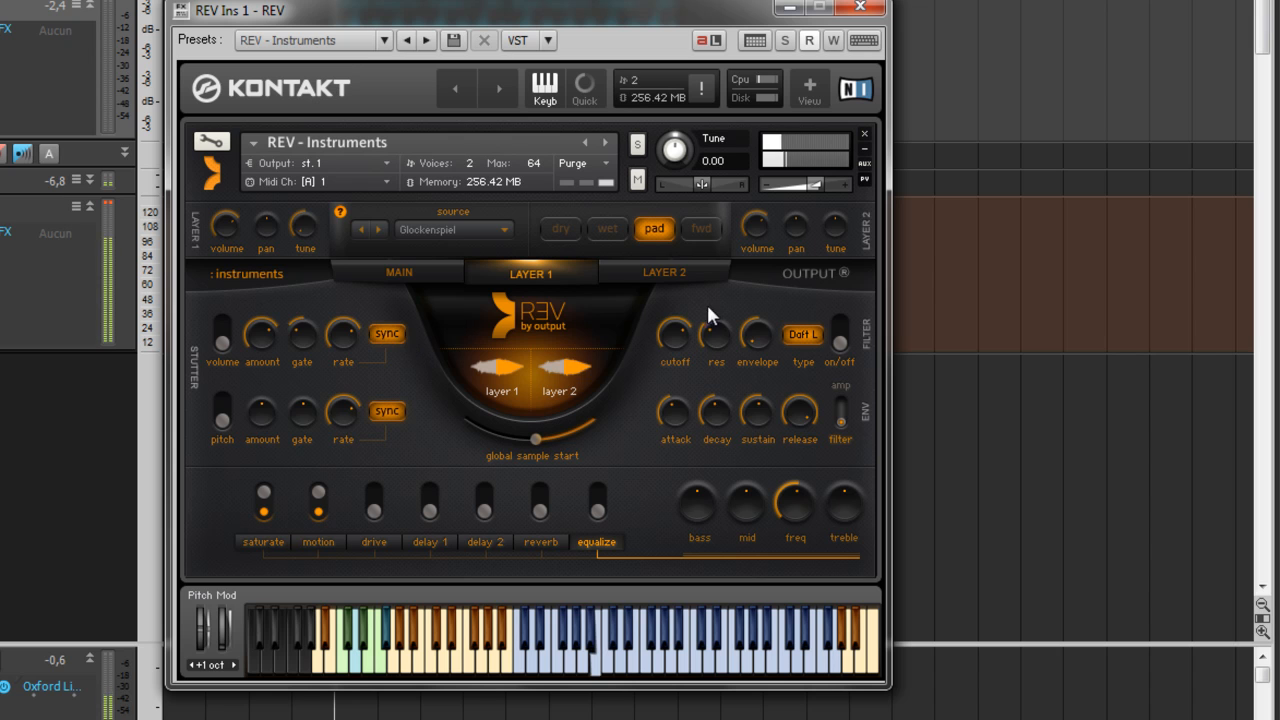
left_click(580, 369)
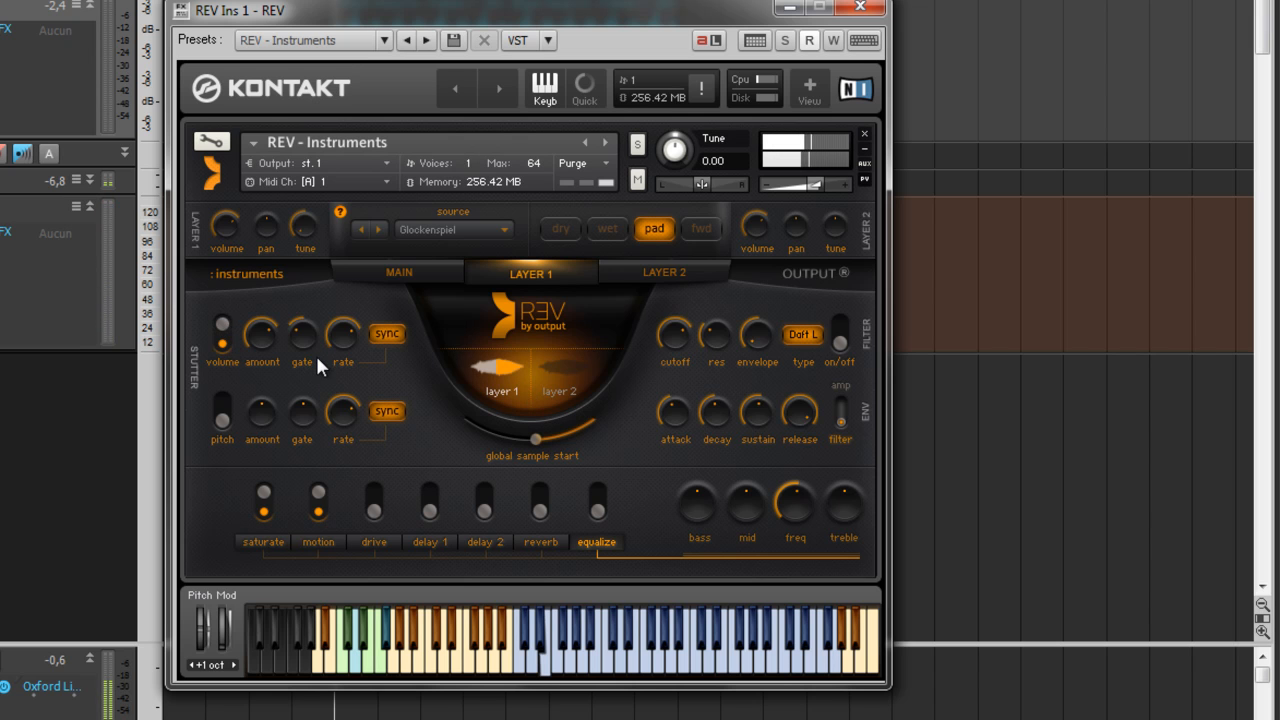
left_click_drag(298, 328, 302, 318)
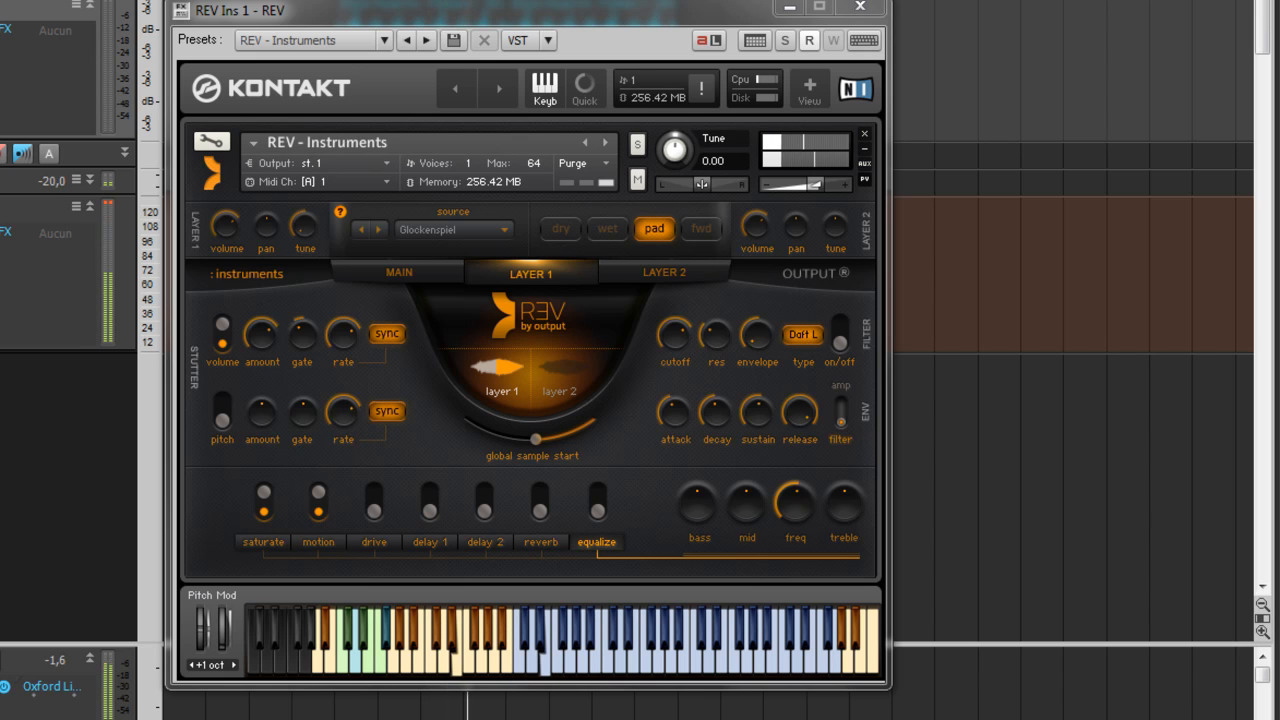
left_click(347, 334)
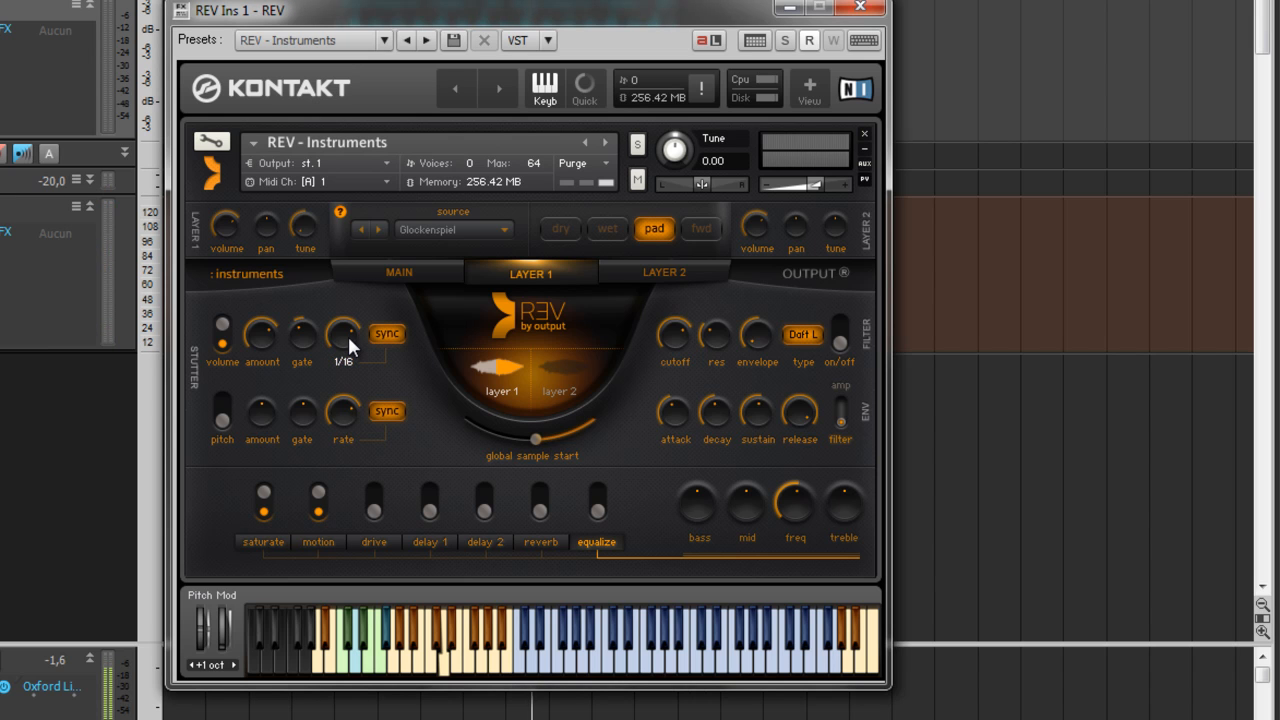
Adjust Layer 1's volume stutter rate and reactivate Layer 2, moving the plug-in window clear of the beat track.
left_click_drag(346, 333, 347, 344)
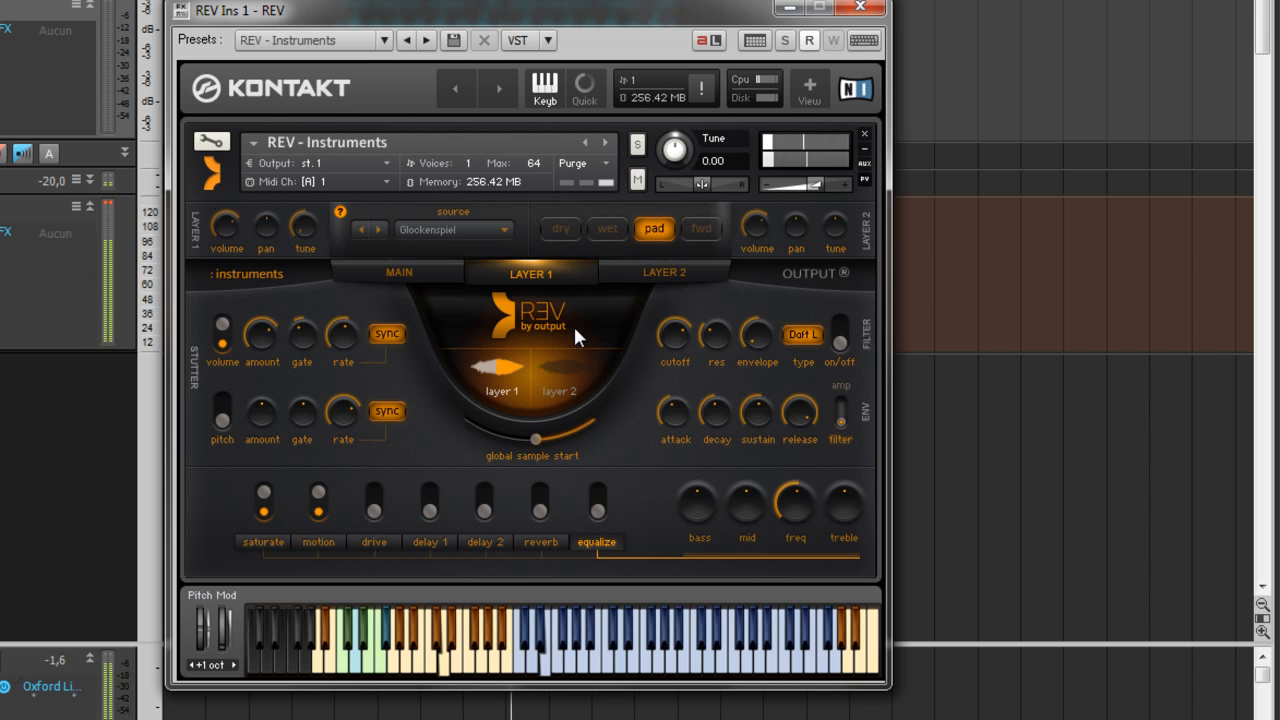
left_click(558, 370)
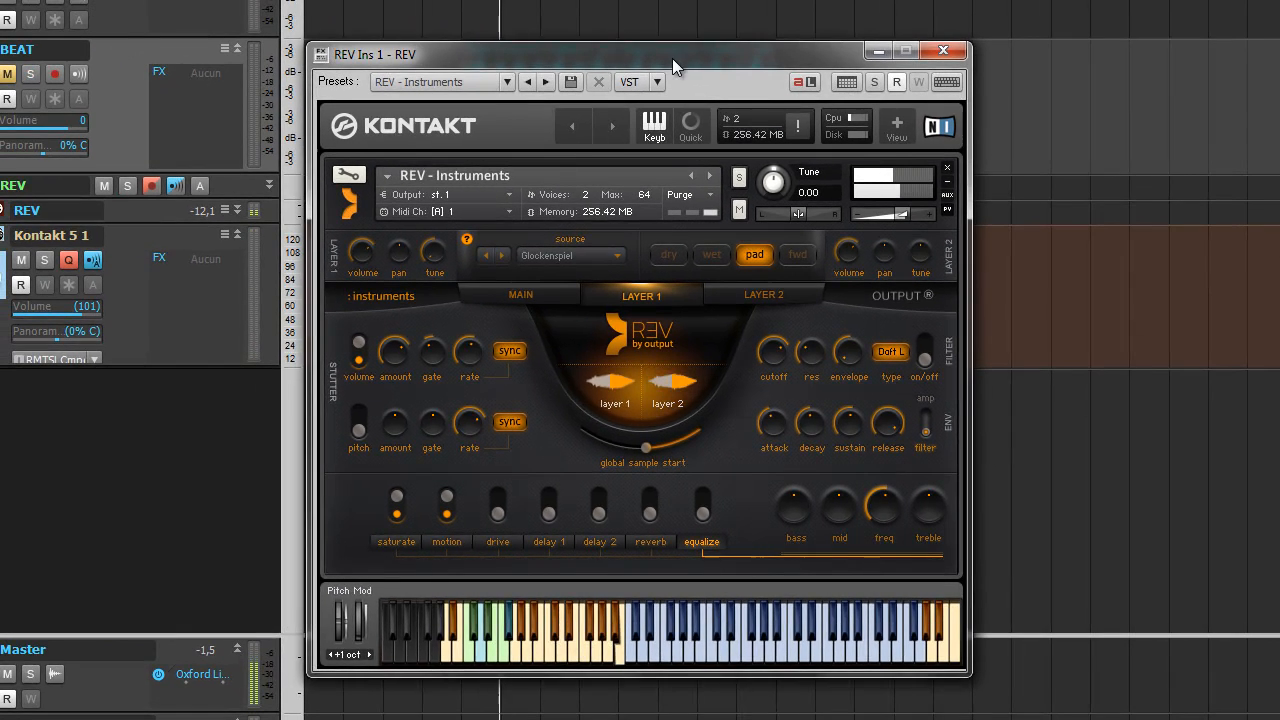
left_click_drag(672, 58, 690, 111)
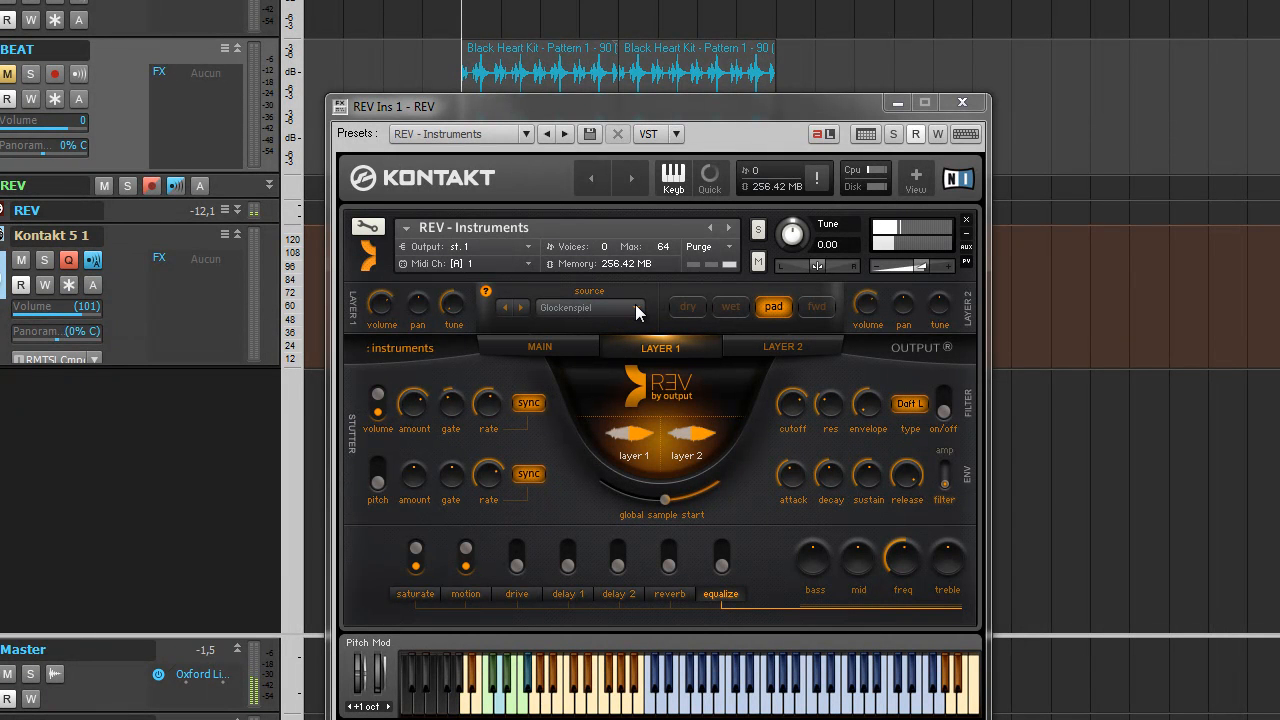
Load the 02 Nice Harmonics and 42 Very Wet presets in turn from the 01 Fundamentals folder.
left_click(546, 354)
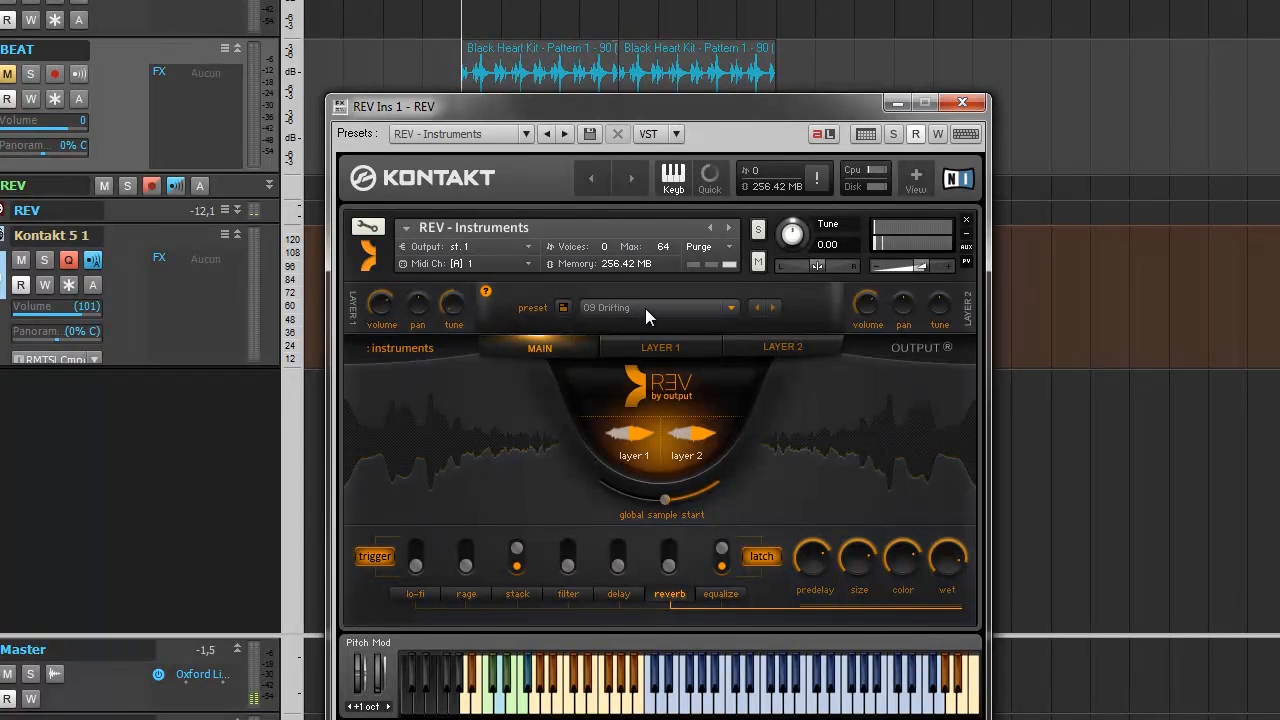
left_click(730, 309)
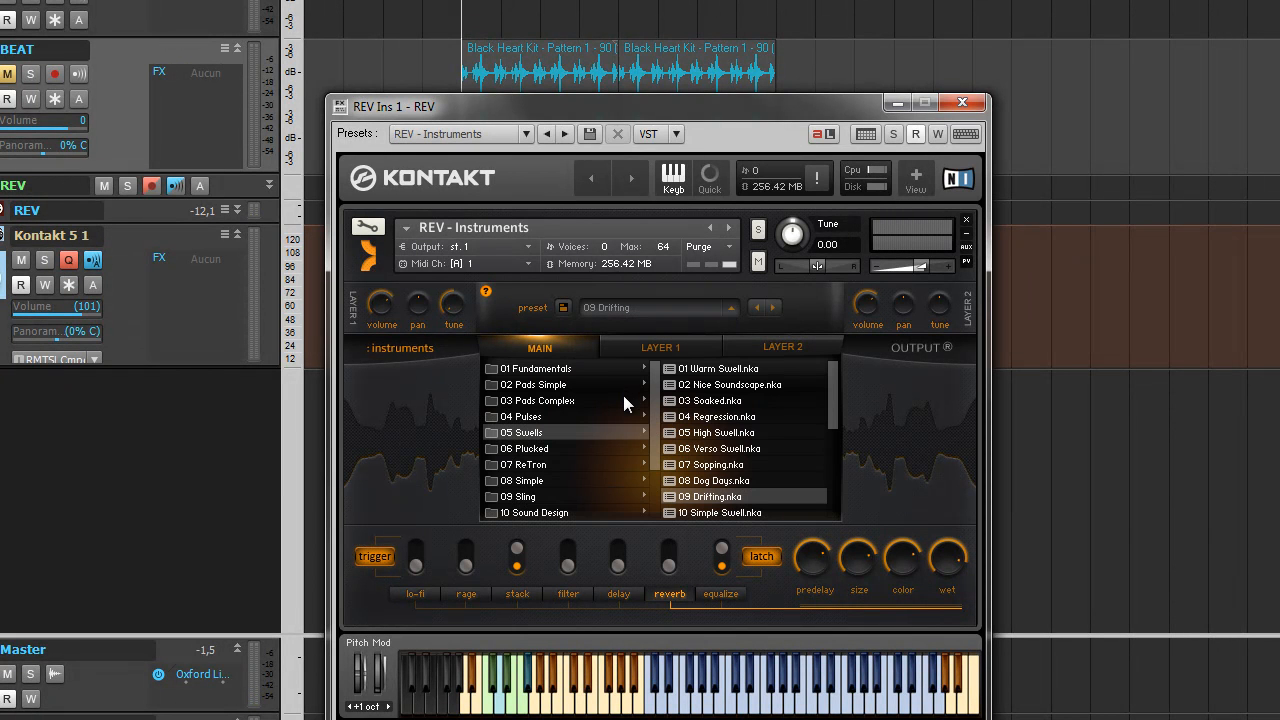
mouse_move(581, 369)
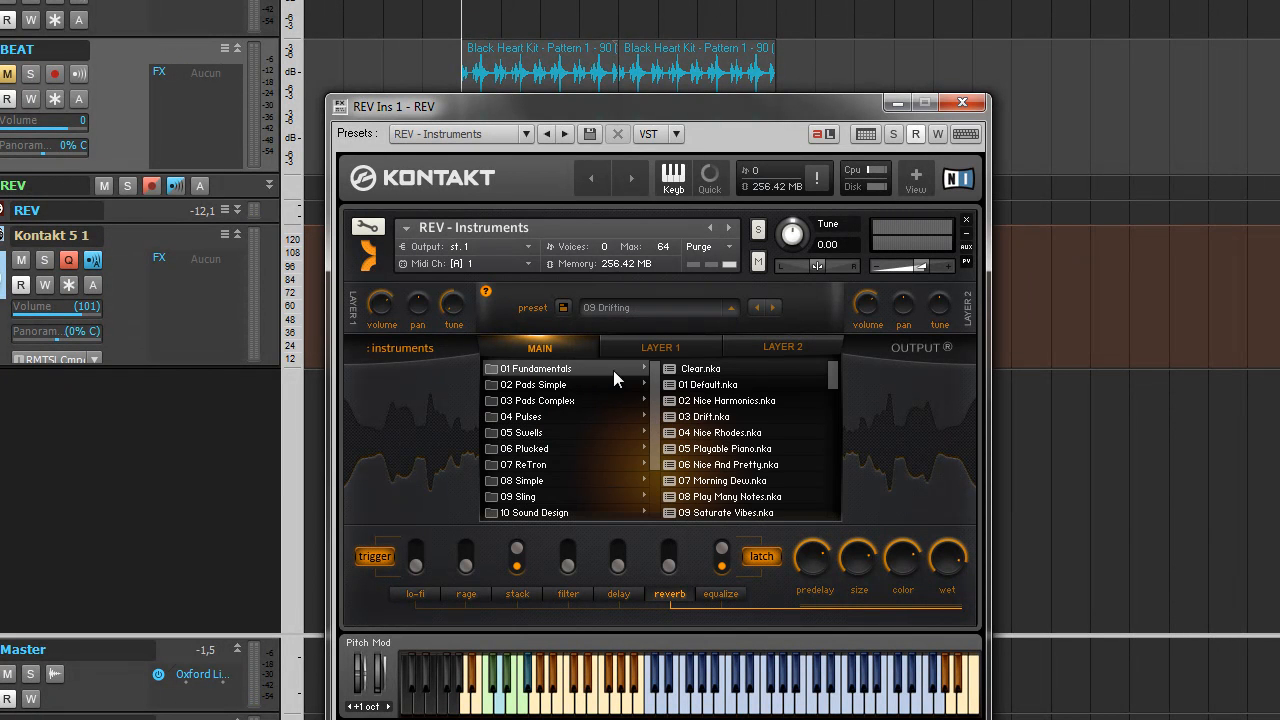
left_click_drag(833, 381, 841, 352)
left_click(706, 401)
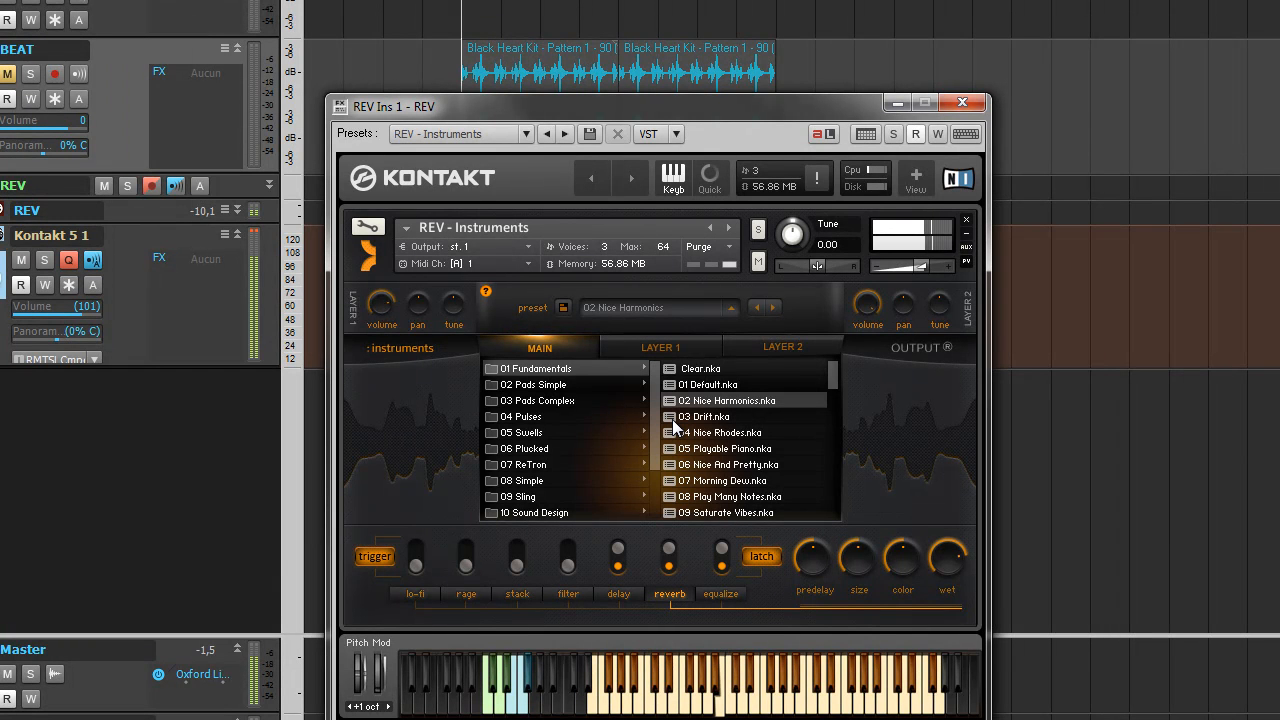
left_click(733, 497)
left_click_drag(830, 381, 832, 489)
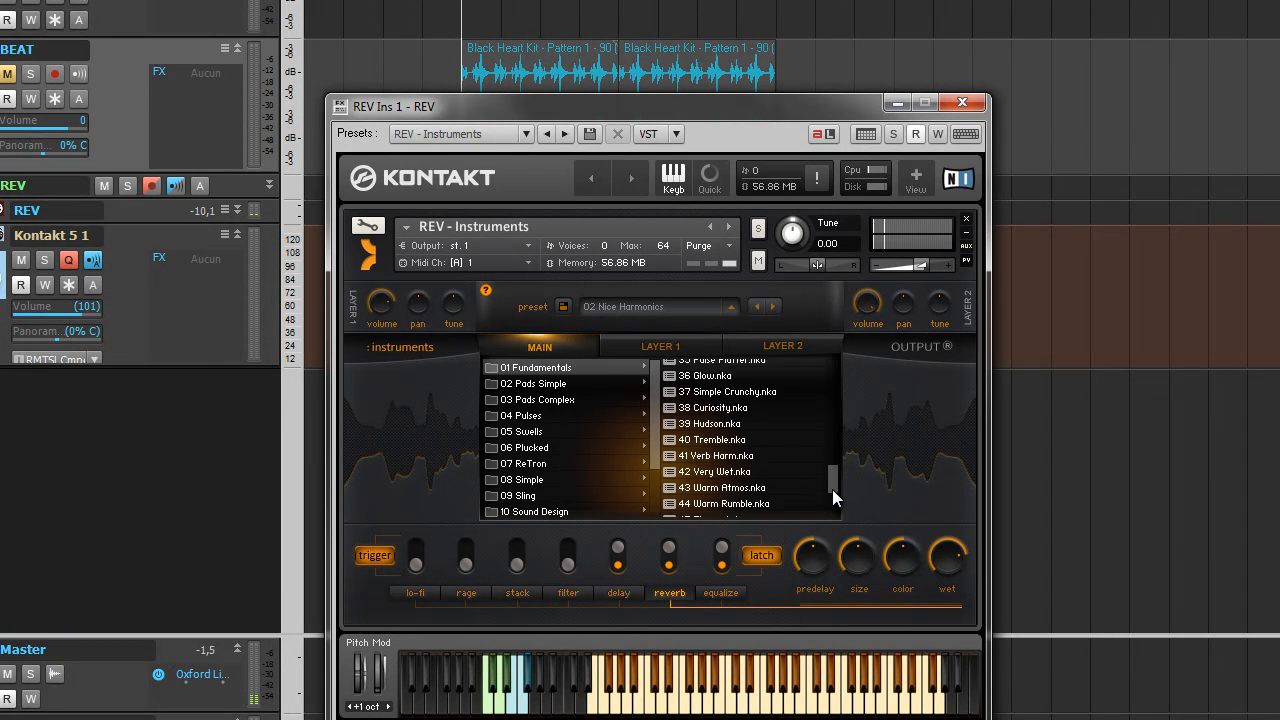
left_click(722, 456)
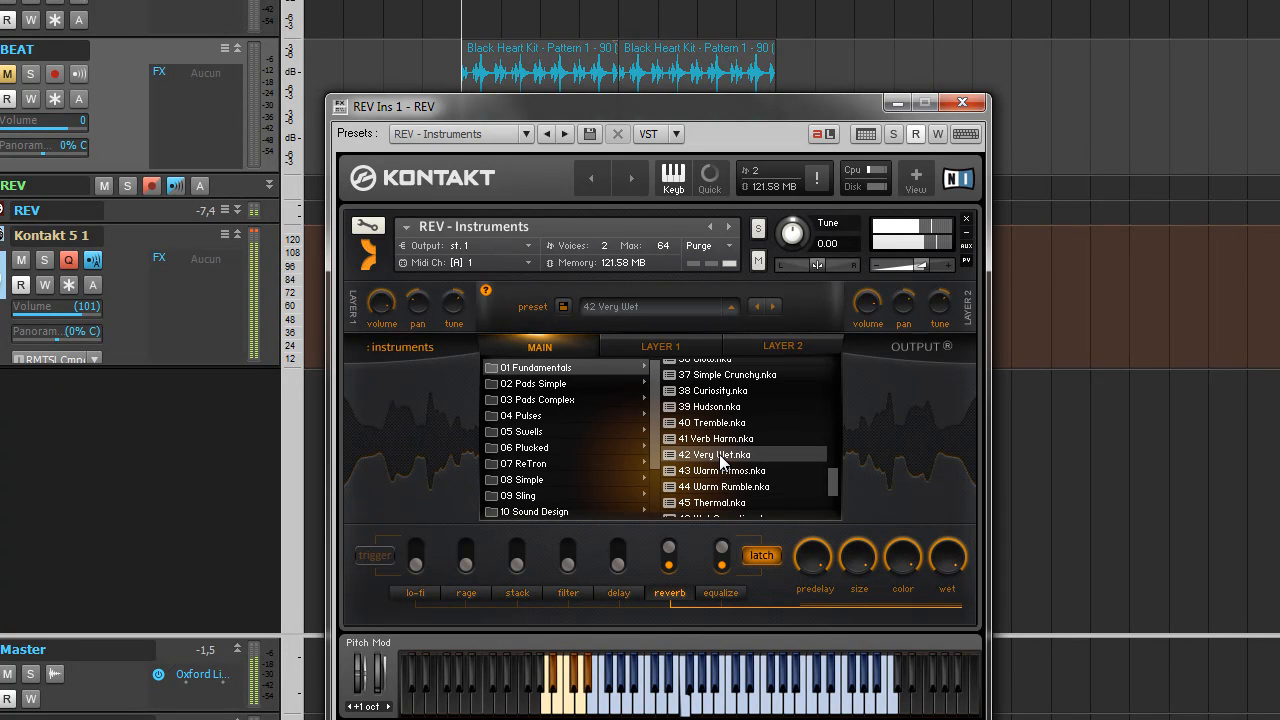
left_click(550, 345)
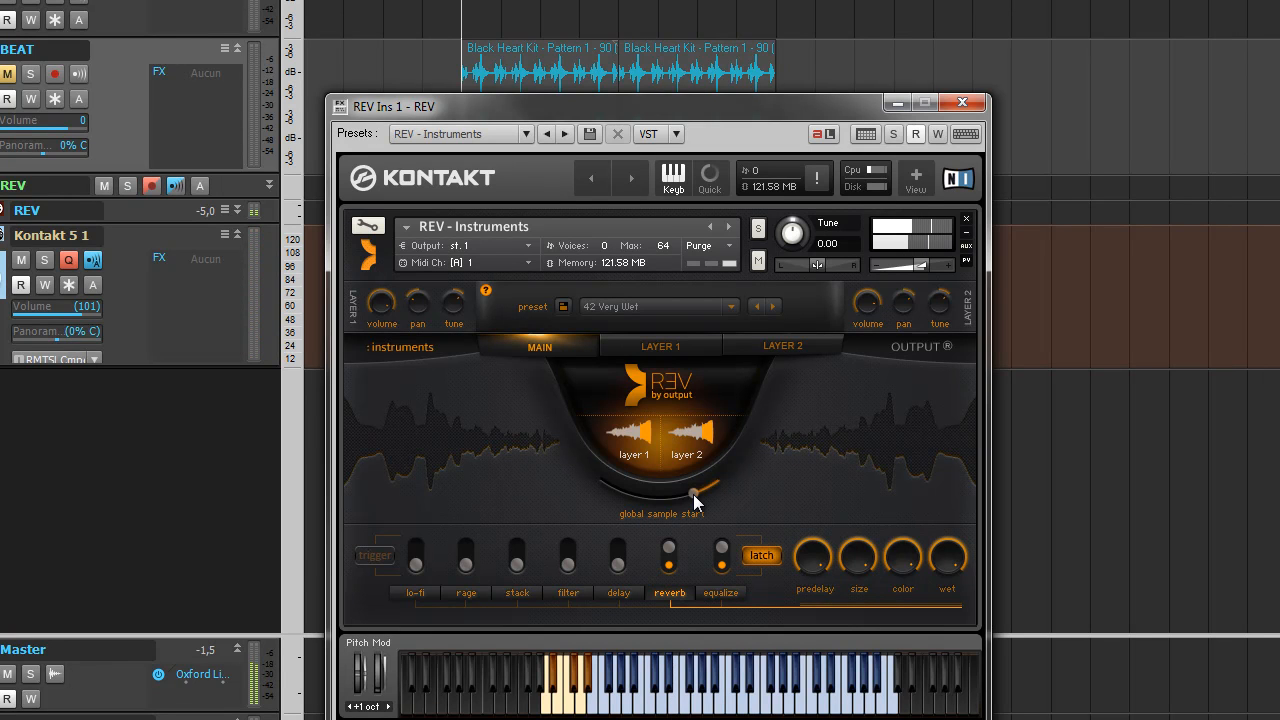
Try different global sample start positions and leave the start point just past the middle.
left_click_drag(667, 501, 600, 515)
left_click_drag(706, 495, 712, 492)
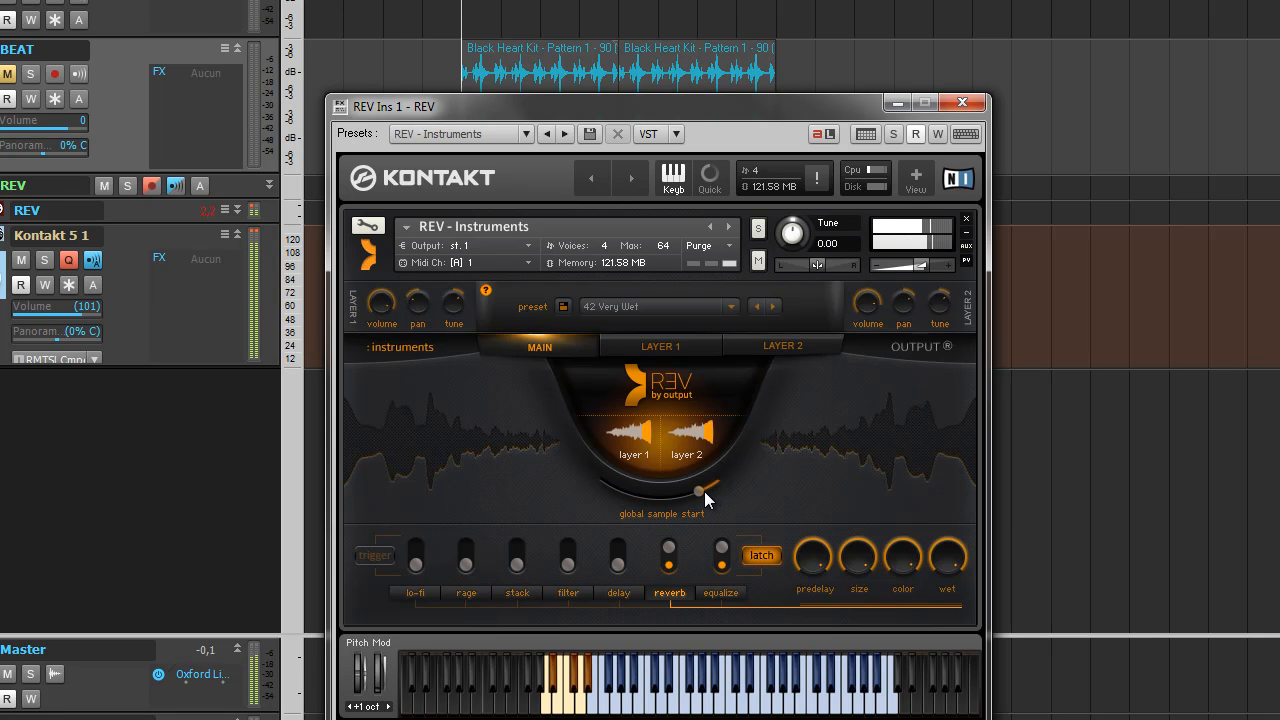
left_click_drag(702, 492, 667, 508)
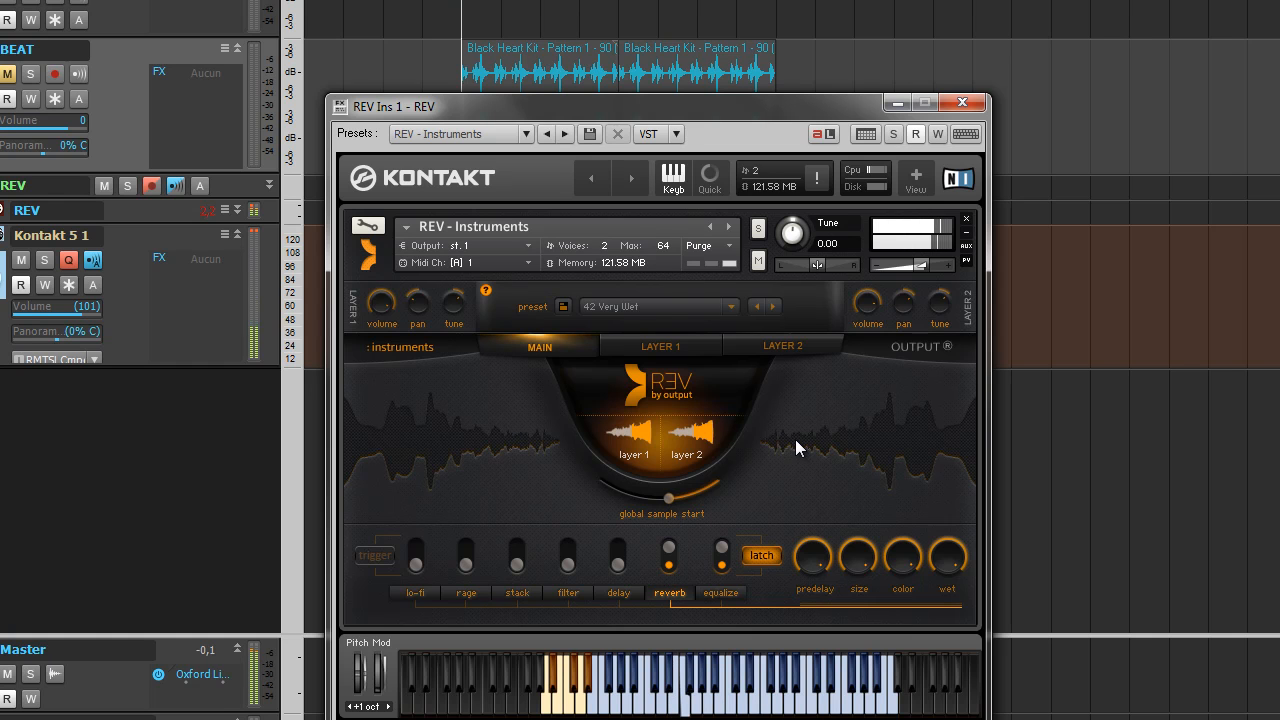
Enable Layer 1's volume stutter with a higher amount and lower its rate.
left_click(649, 345)
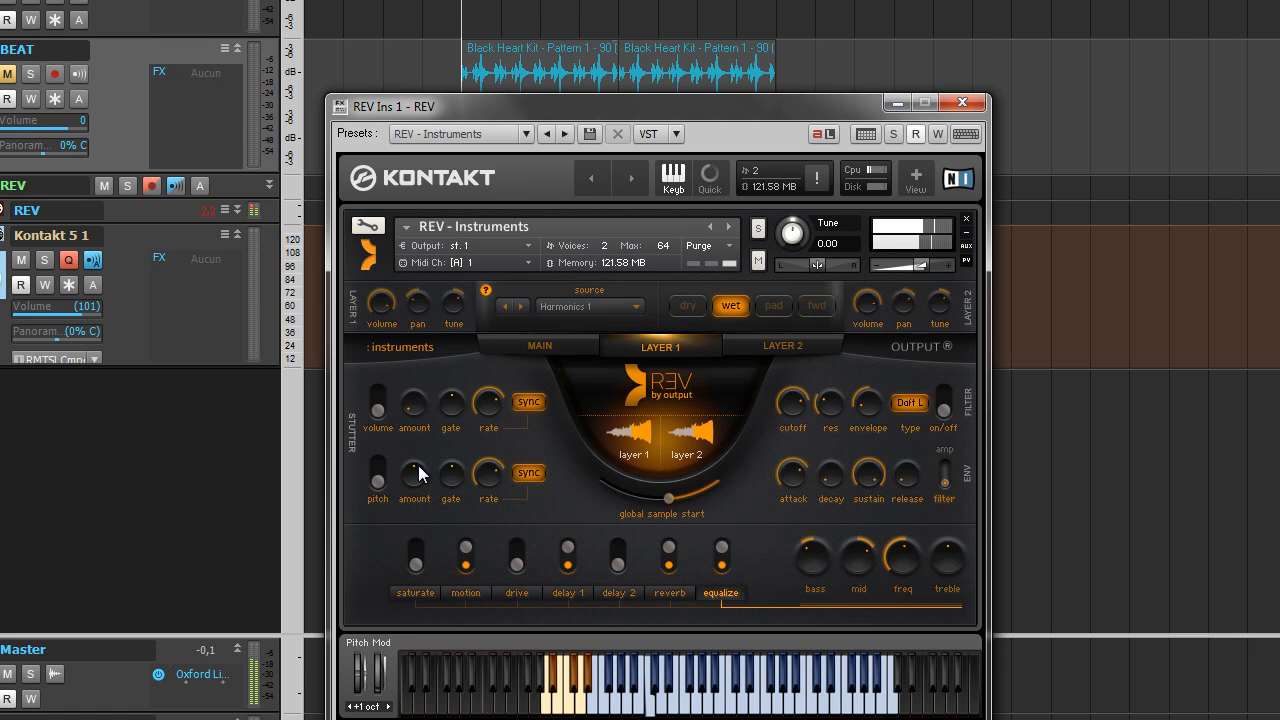
left_click(376, 397)
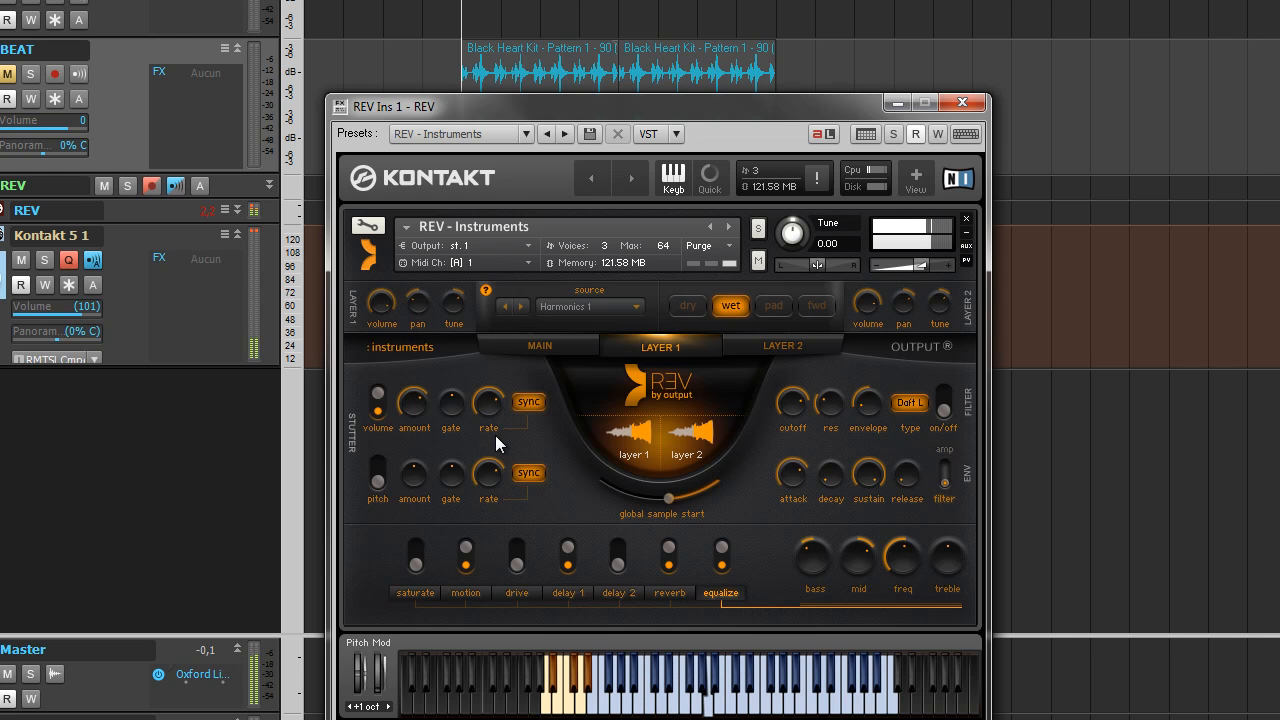
left_click_drag(486, 403, 474, 423)
Enable Layer 2's volume stutter, set its amount to 83.5 and lower its rate.
left_click(762, 352)
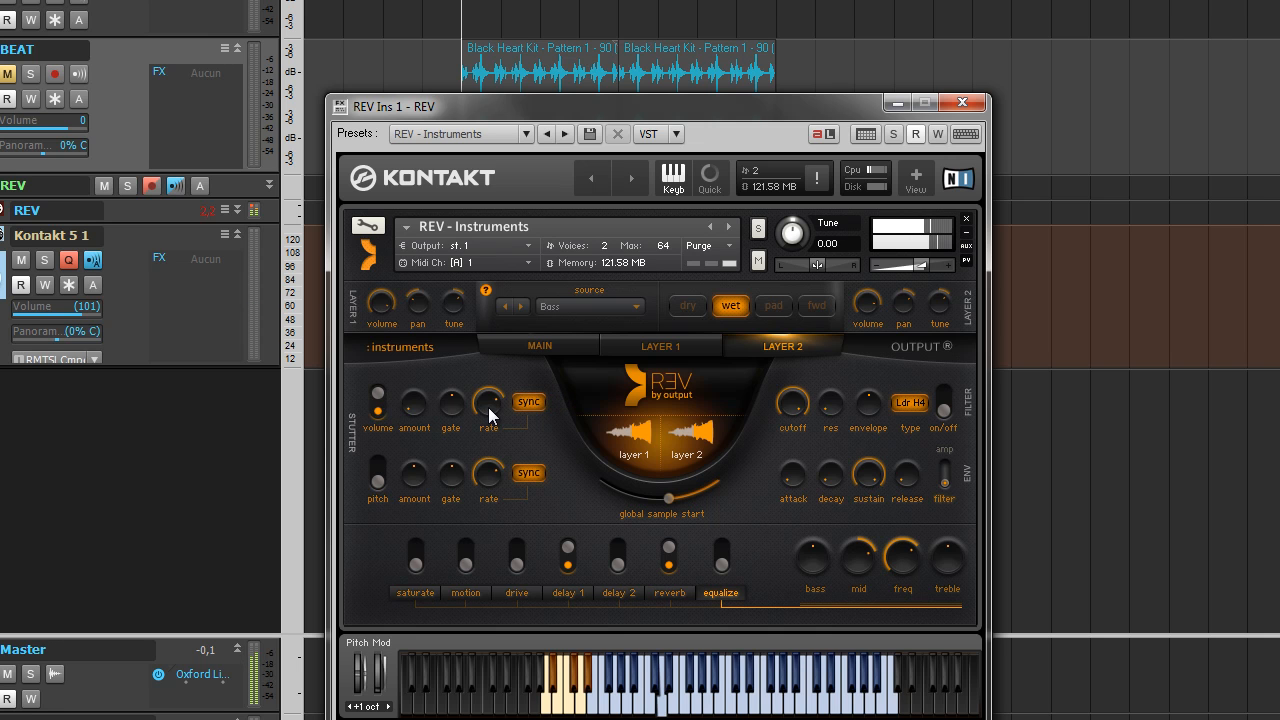
left_click_drag(410, 364, 389, 258)
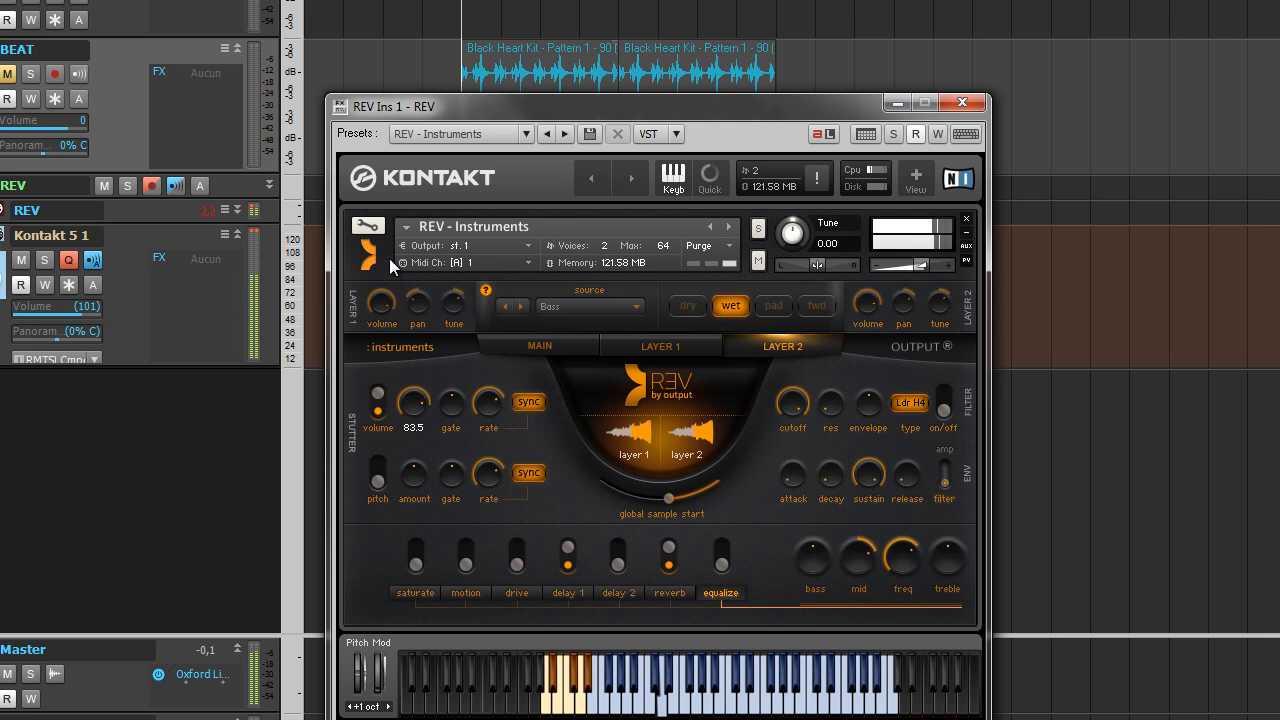
left_click_drag(488, 427, 487, 437)
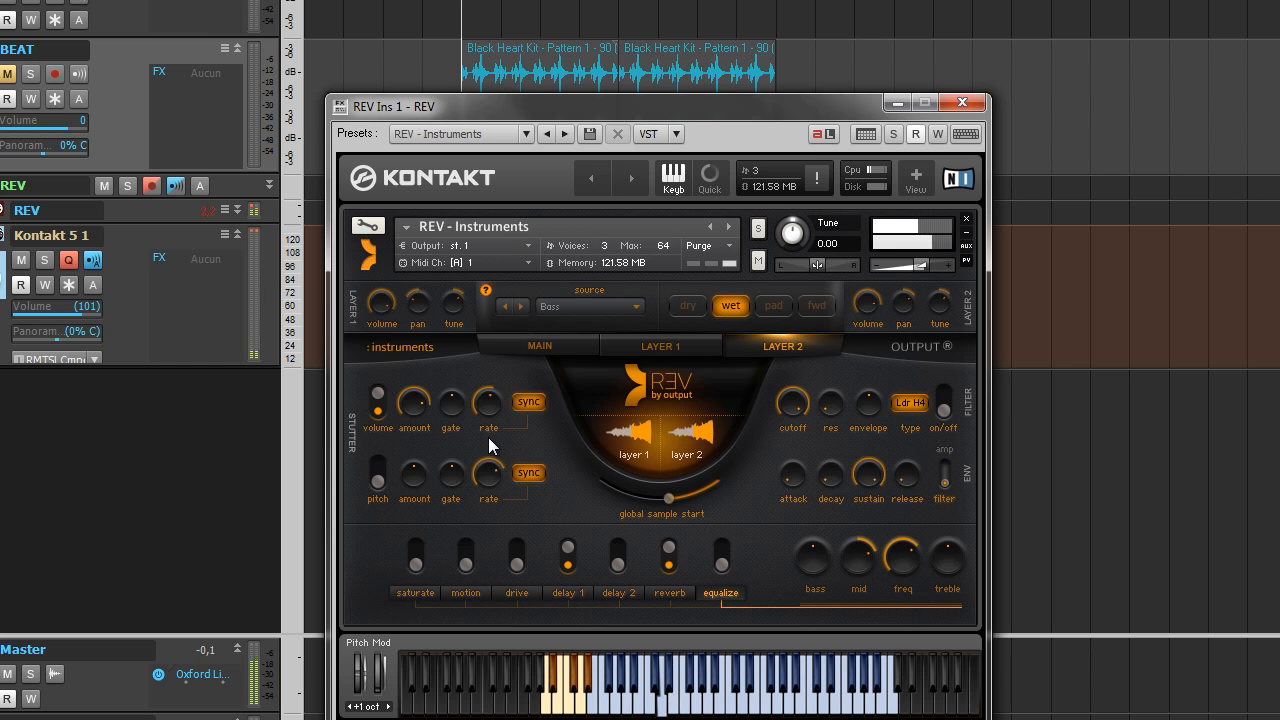
Enable Layer 2's drive effect, set its drive amount to 10.8 and lower its bass.
left_click(518, 558)
left_click(520, 596)
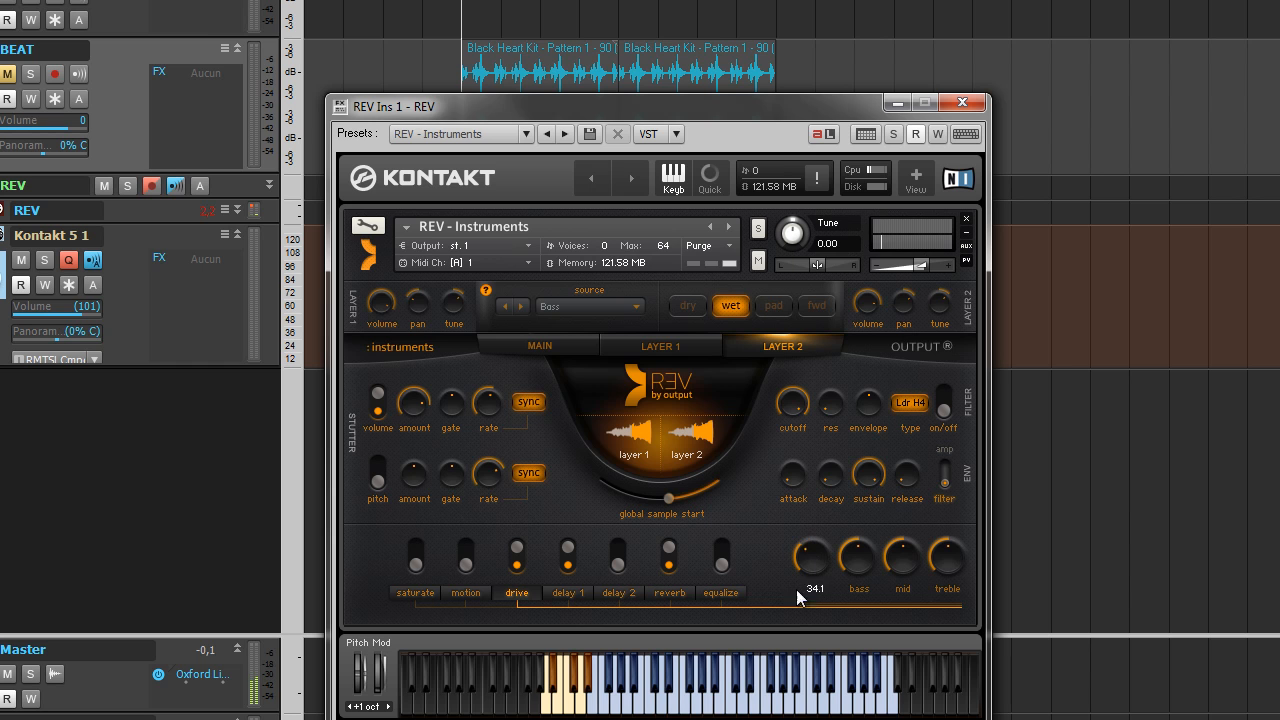
left_click_drag(811, 562, 782, 598)
left_click(841, 592)
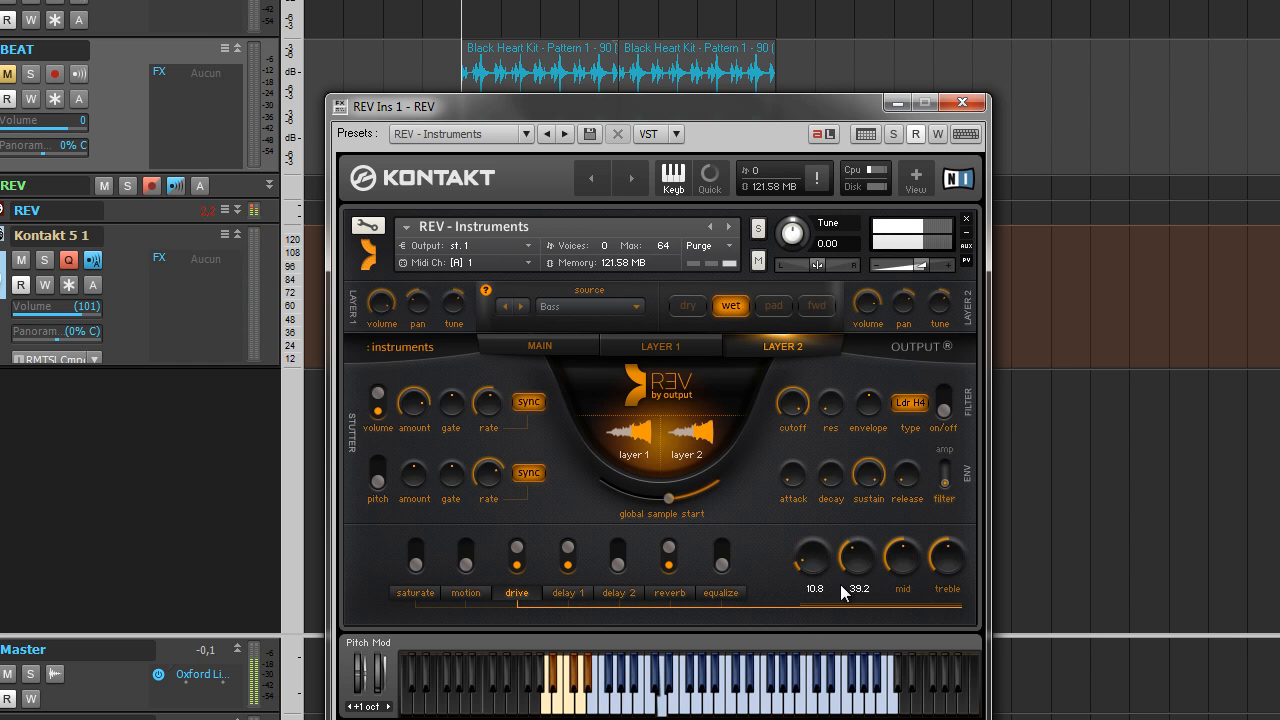
Reduce Layer 2's reverb wet level to -23.8 and lower Layer 1's reverb wet level as well.
left_click(671, 594)
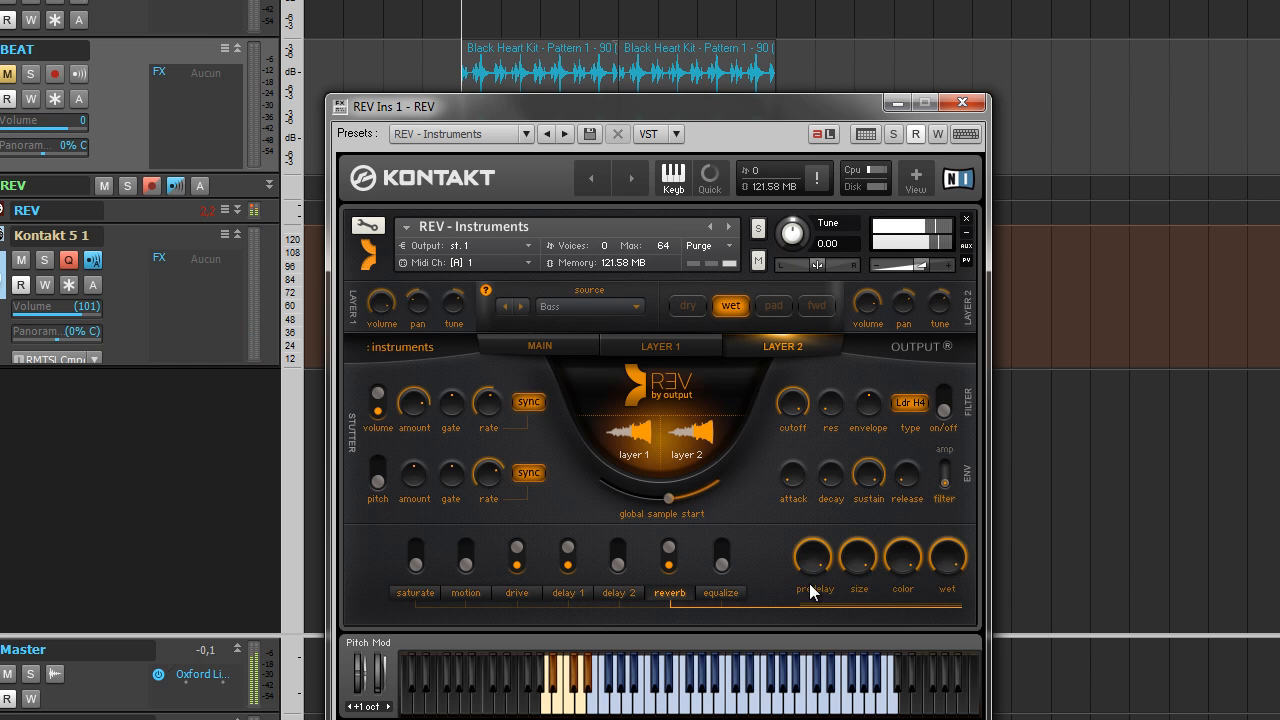
left_click_drag(948, 563, 901, 648)
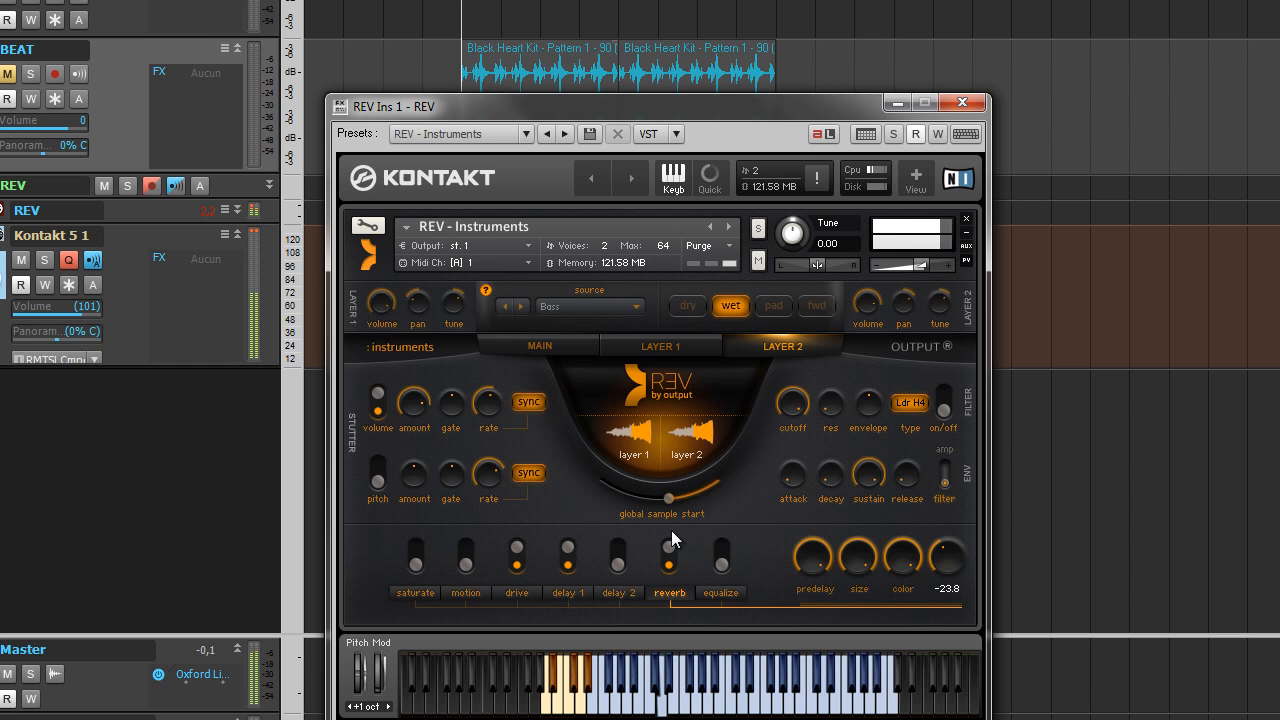
left_click(678, 352)
left_click_drag(948, 565, 868, 686)
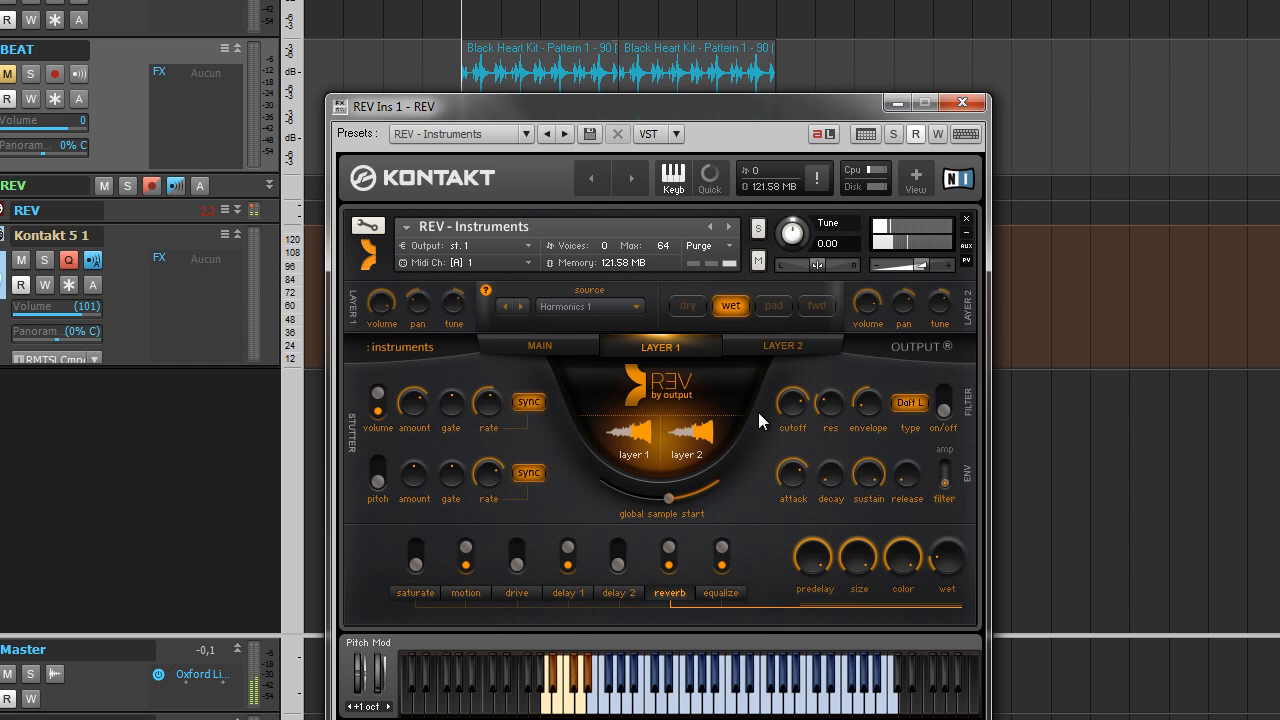
Load the 01 Piano and 09 Bass presets in turn from the 02 Pads Simple folder.
left_click(578, 345)
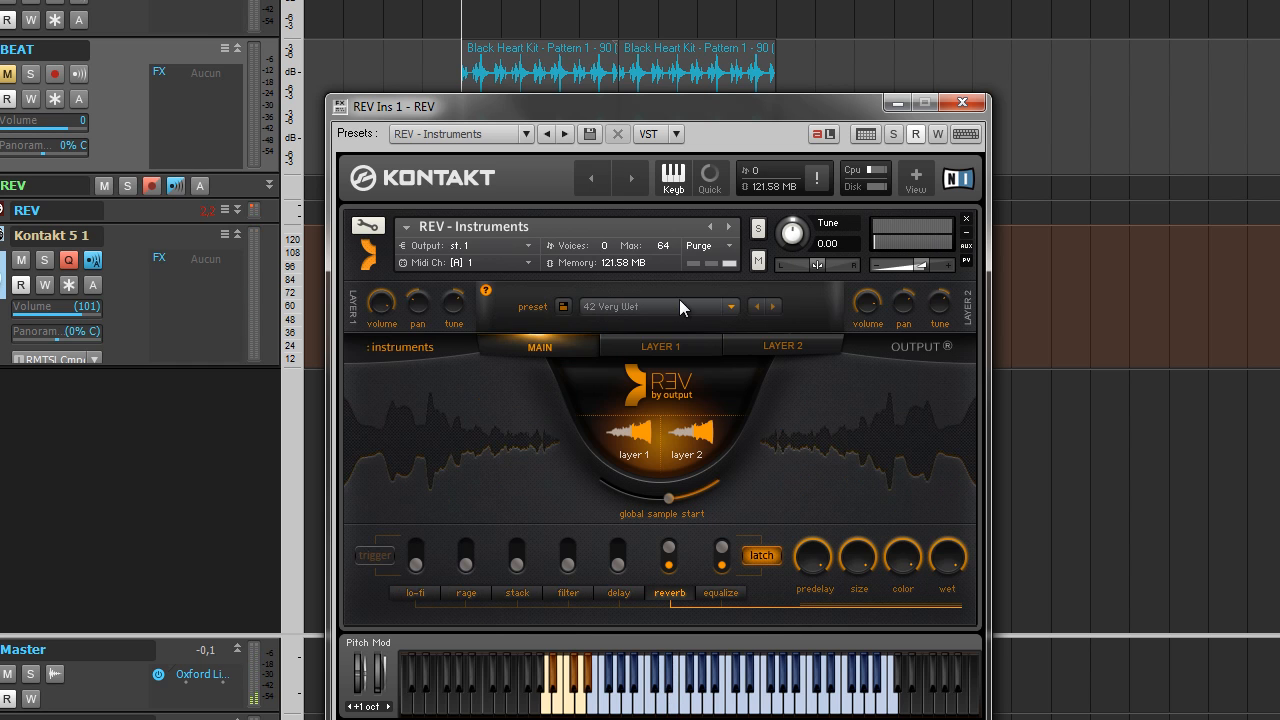
left_click(725, 311)
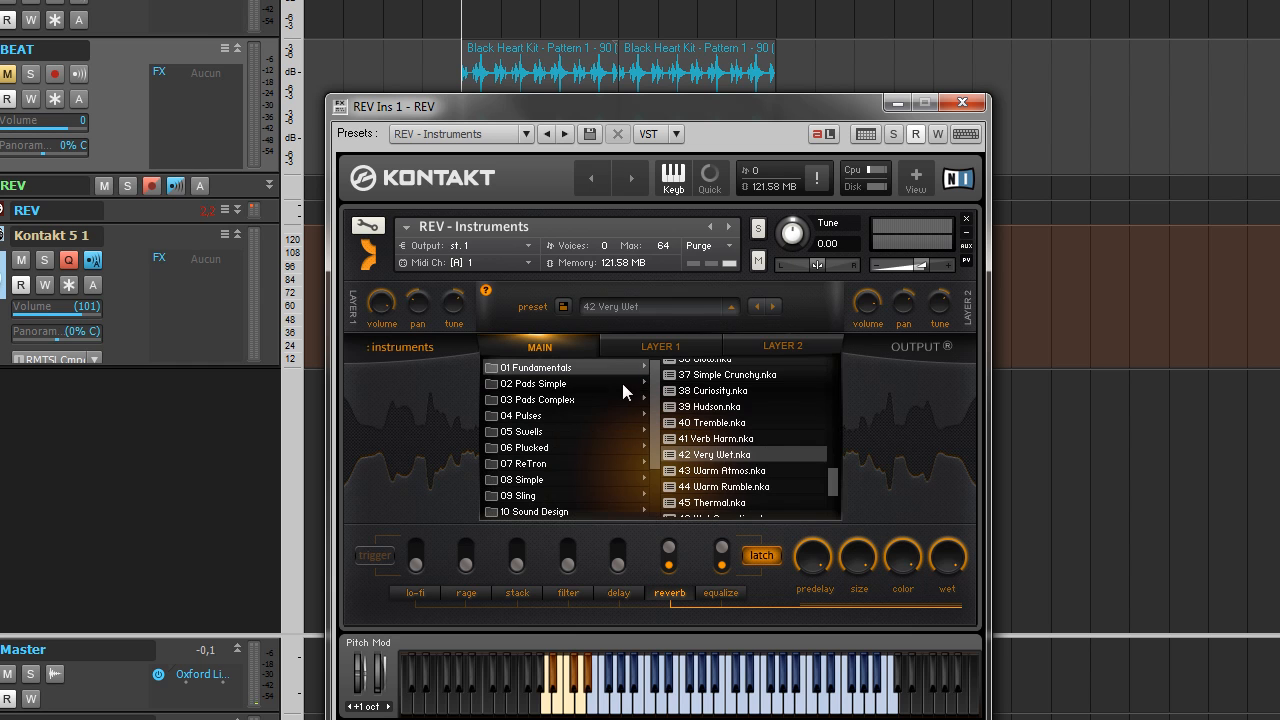
mouse_move(546, 390)
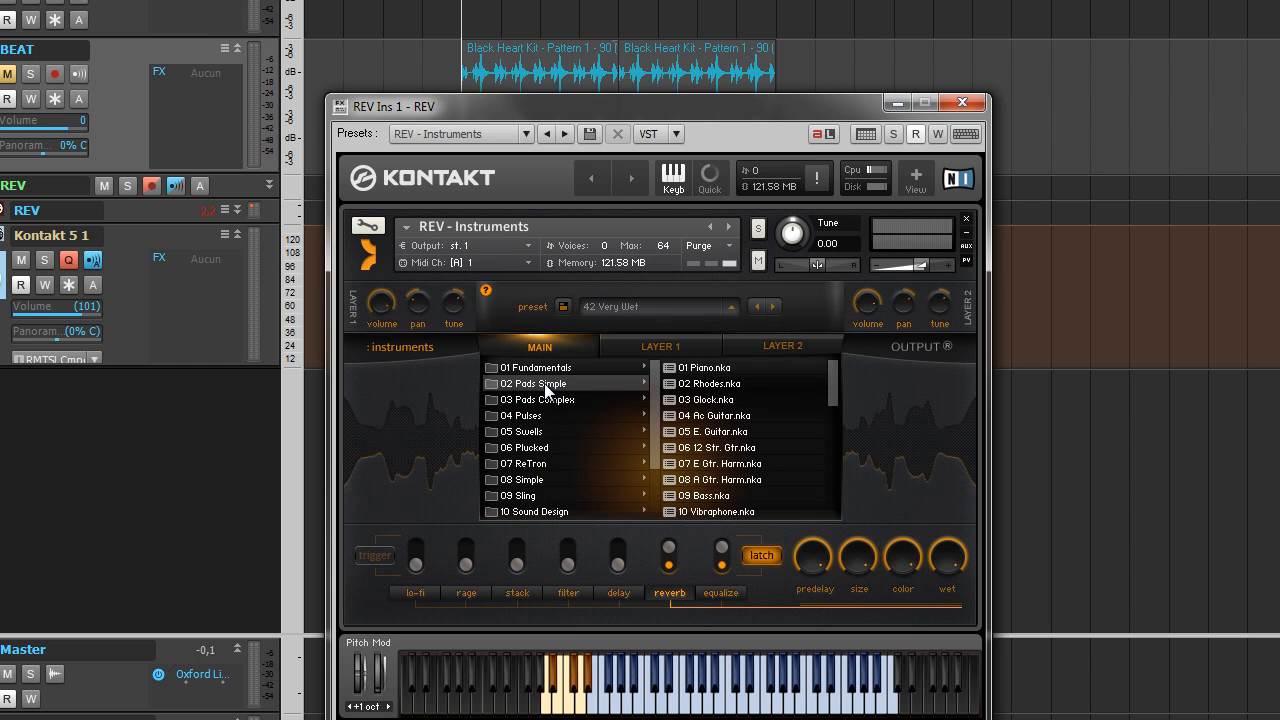
left_click(715, 370)
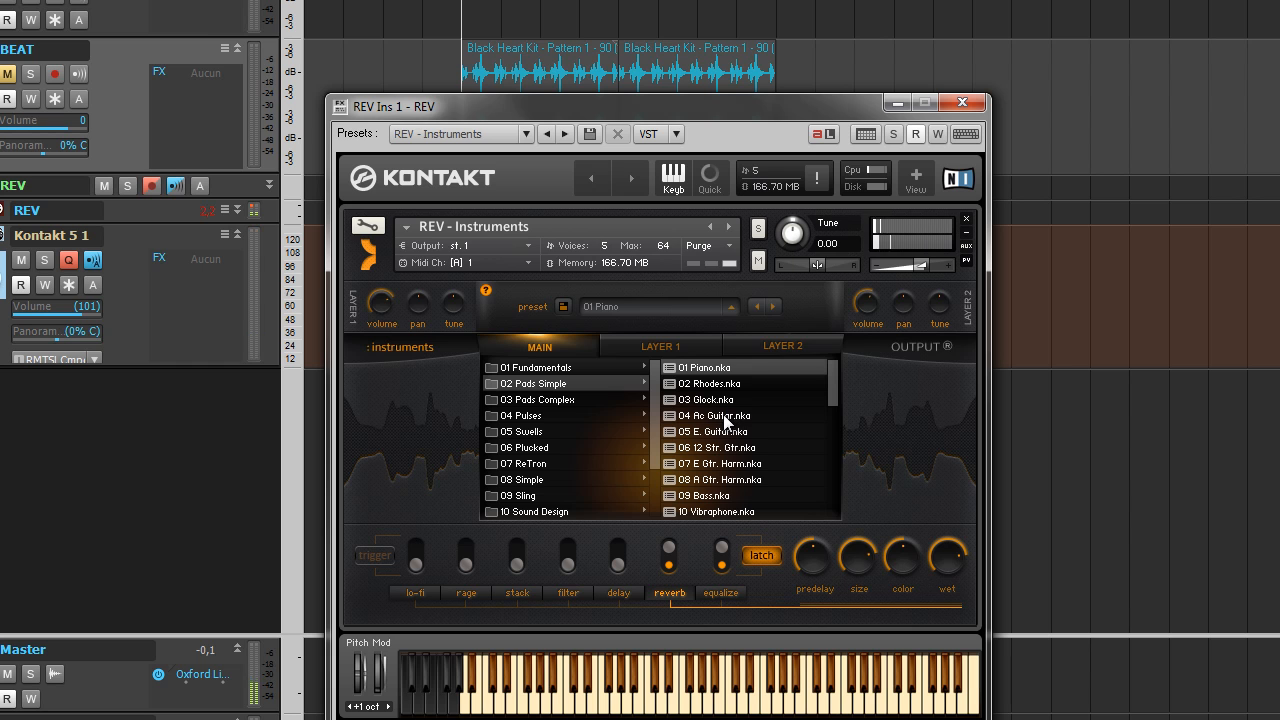
left_click(722, 489)
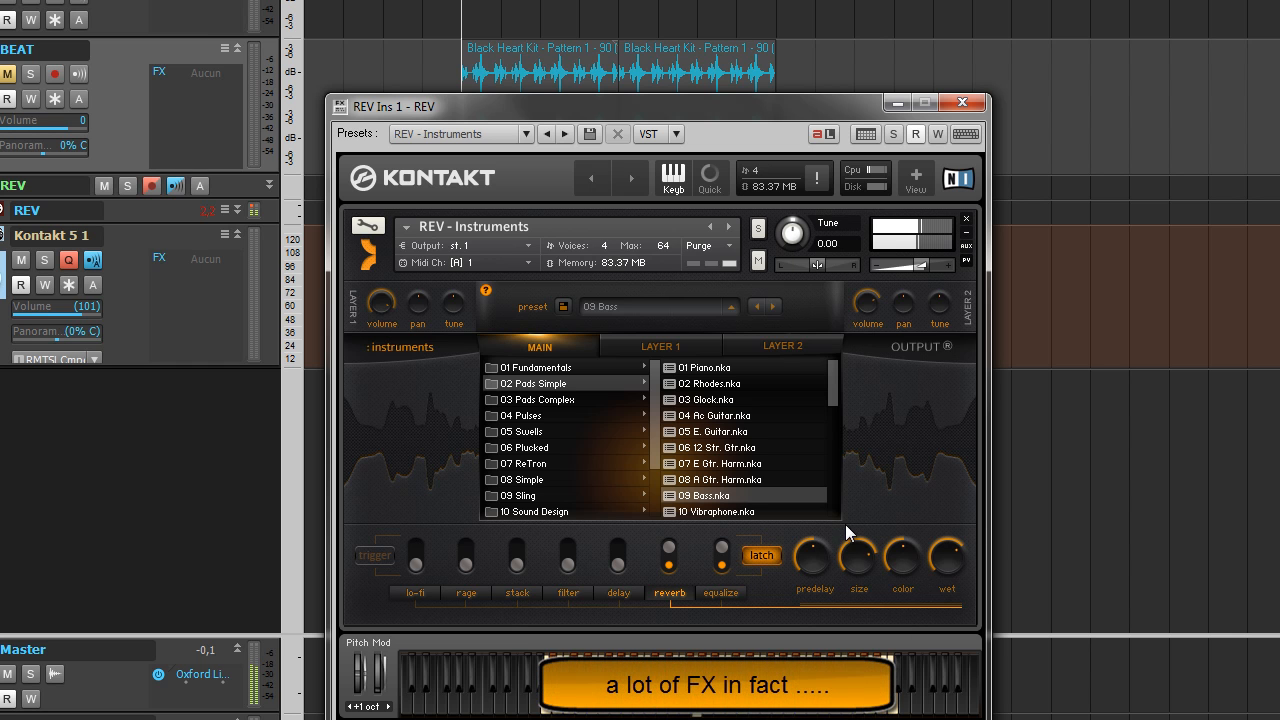
Switch off the main reverb and equalizer, and check the effect and sample start settings of both layers.
left_click(669, 553)
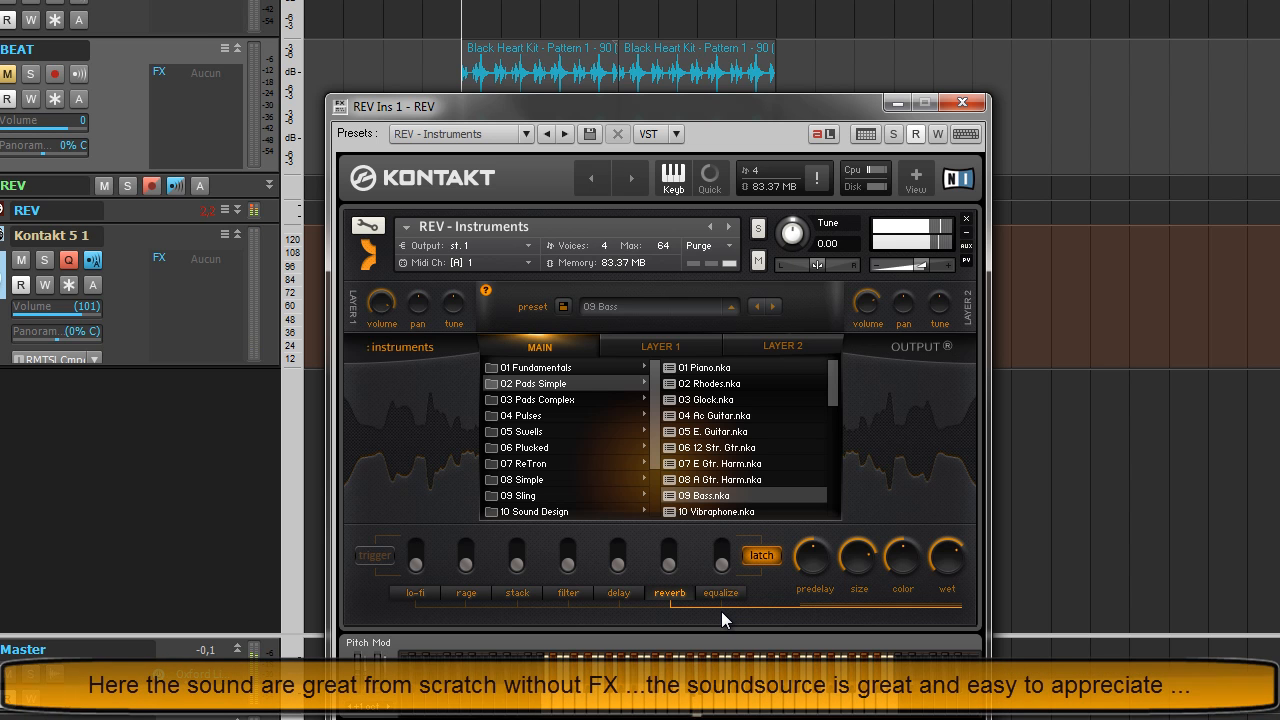
left_click(650, 349)
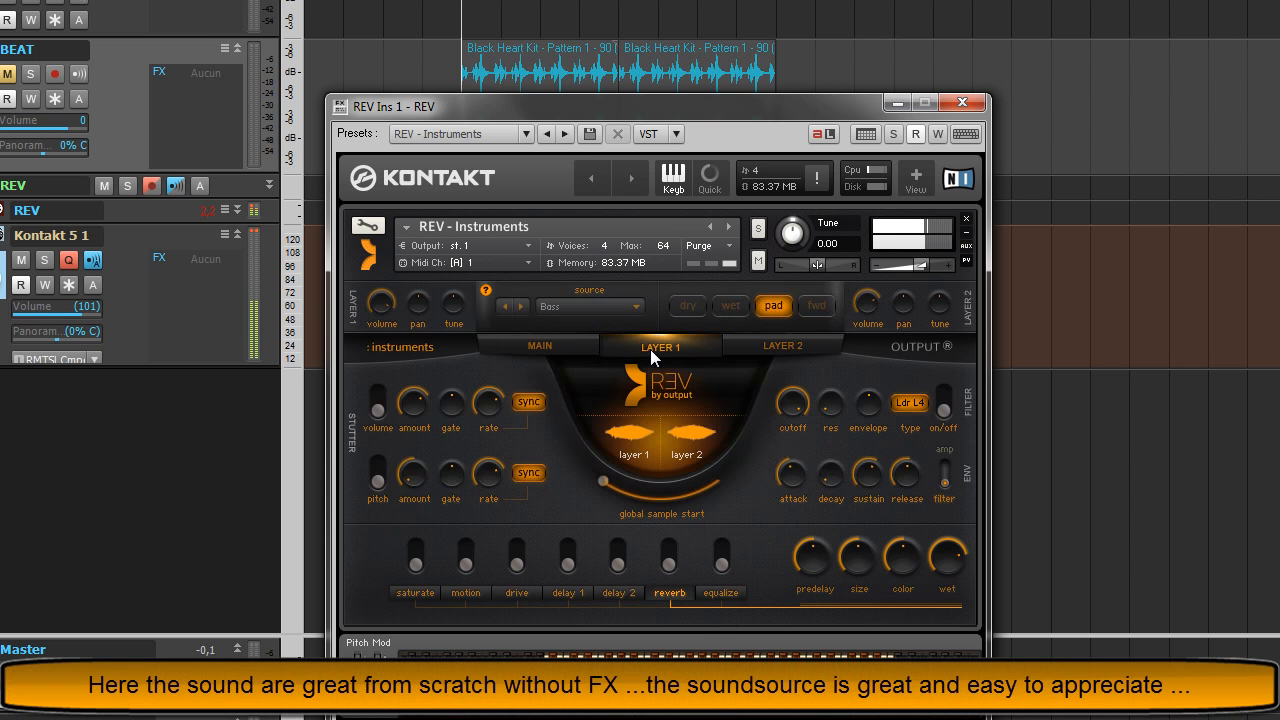
left_click(778, 350)
left_click(682, 348)
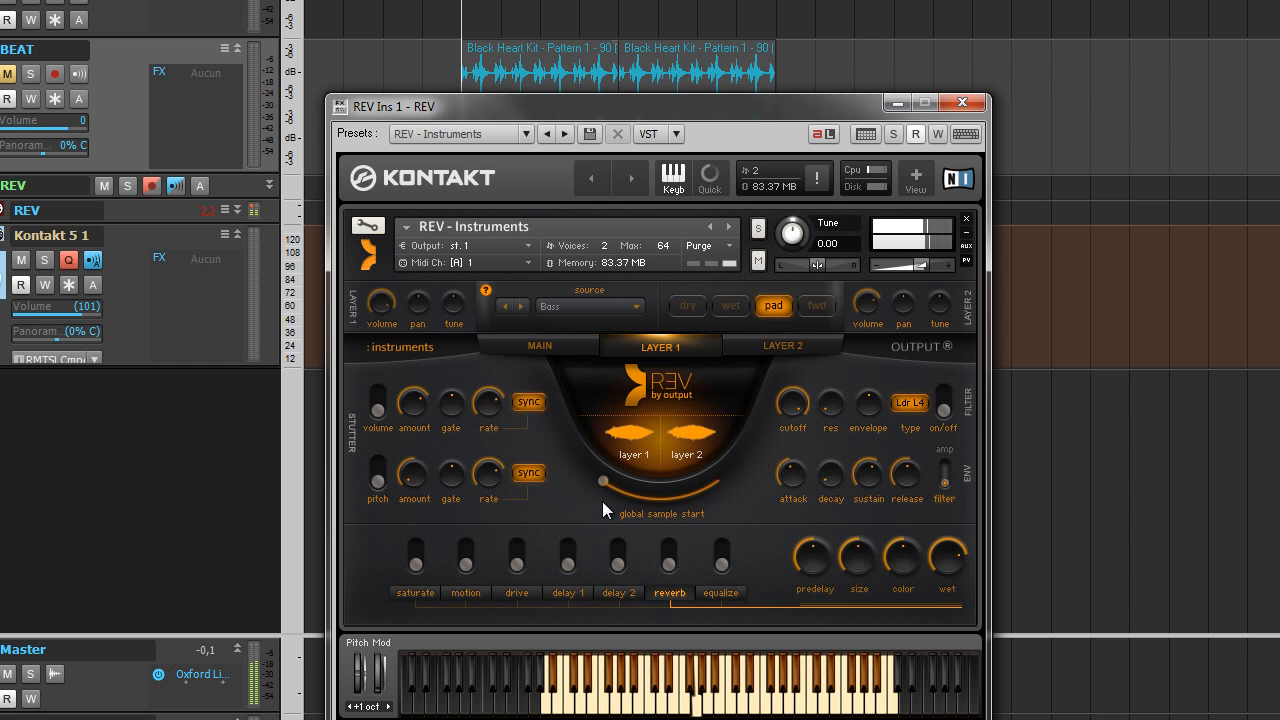
left_click_drag(607, 480, 563, 486)
Step forward from 09 Bass through the 10 Vibraphone and 11 Happy Drum presets.
left_click(522, 345)
left_click(773, 306)
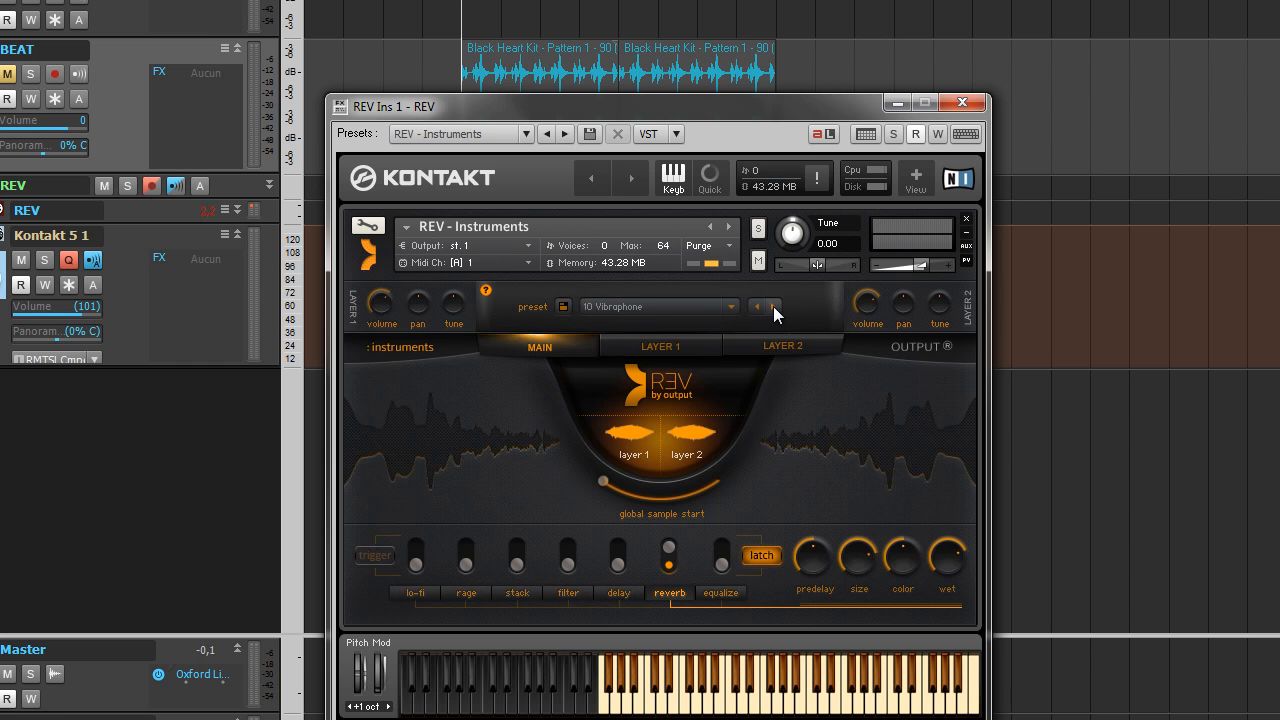
left_click(773, 306)
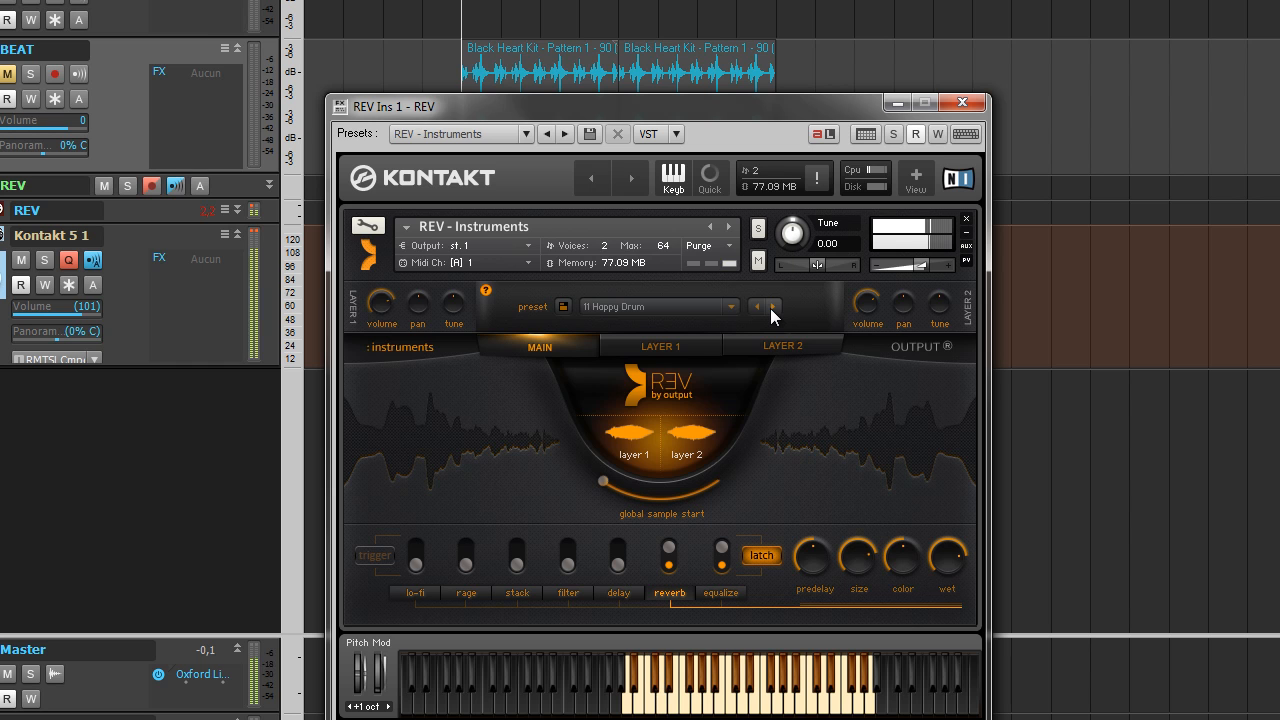
Load the 03 Clean Piano preset from the 03 Pads Complex folder.
left_click(731, 307)
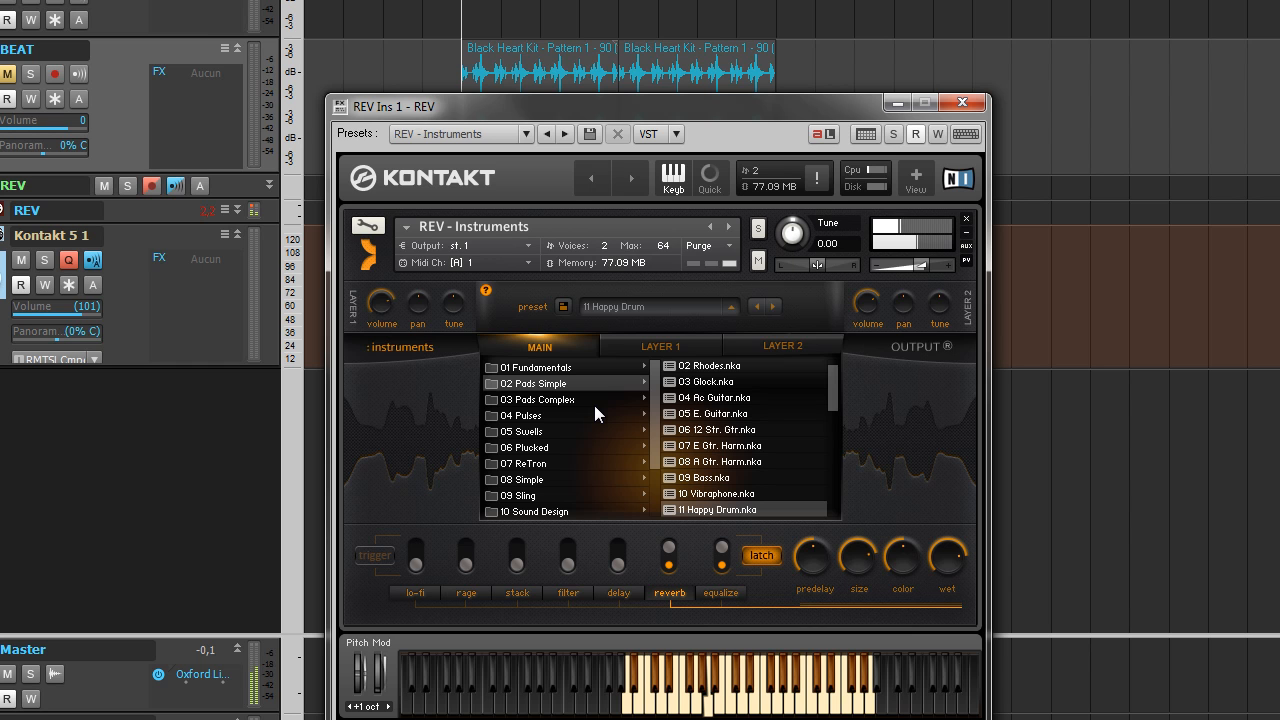
mouse_move(594, 405)
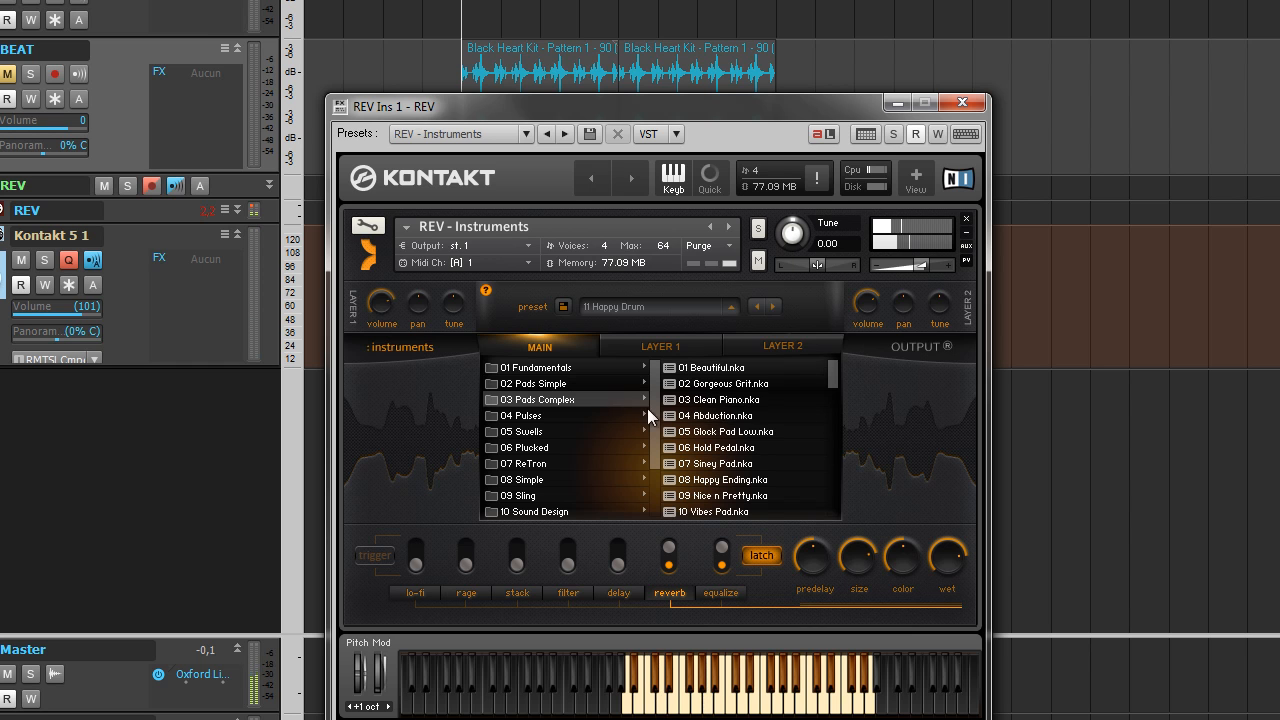
left_click(733, 401)
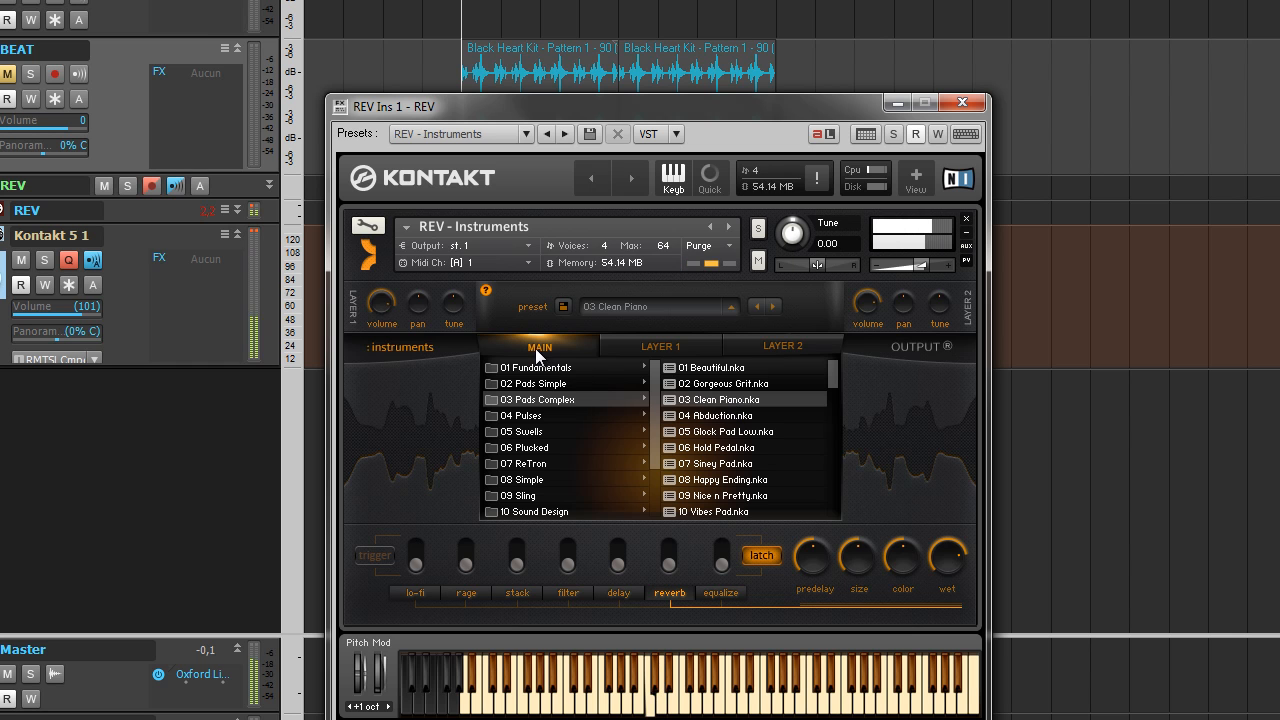
Close the preset browser, show the layer 2 settings and mute layer 1.
left_click(537, 352)
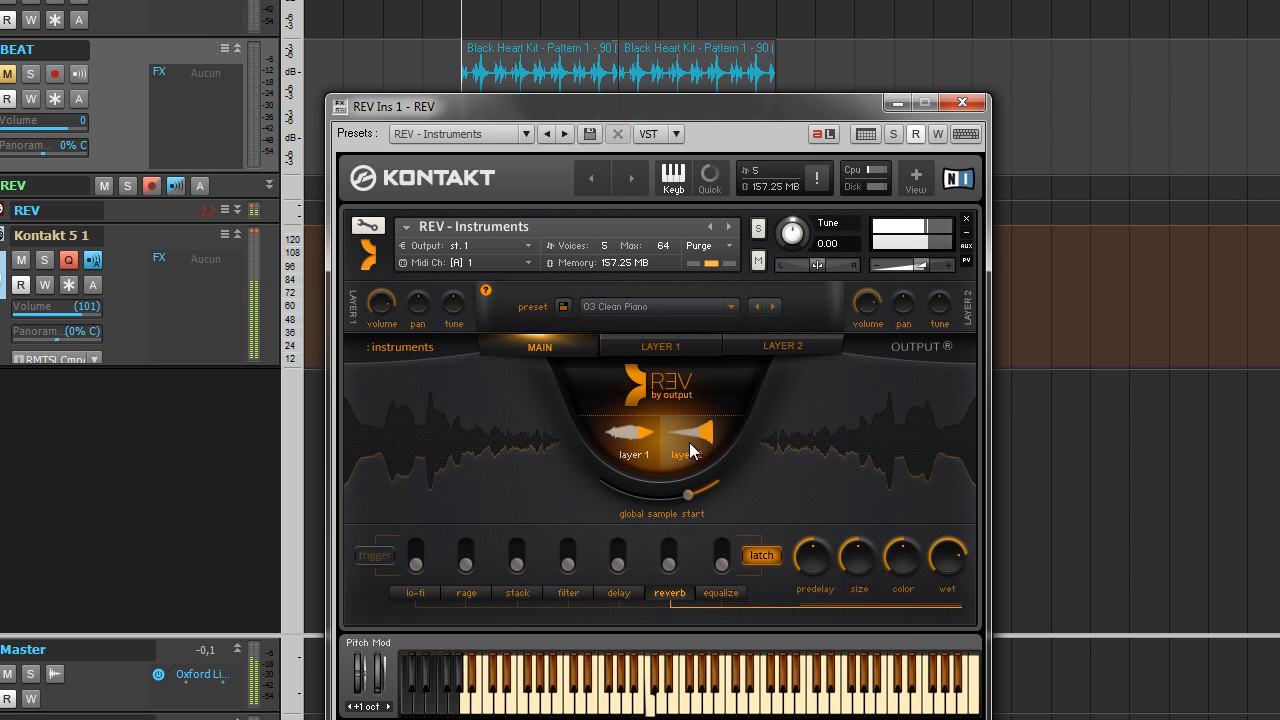
left_click(775, 348)
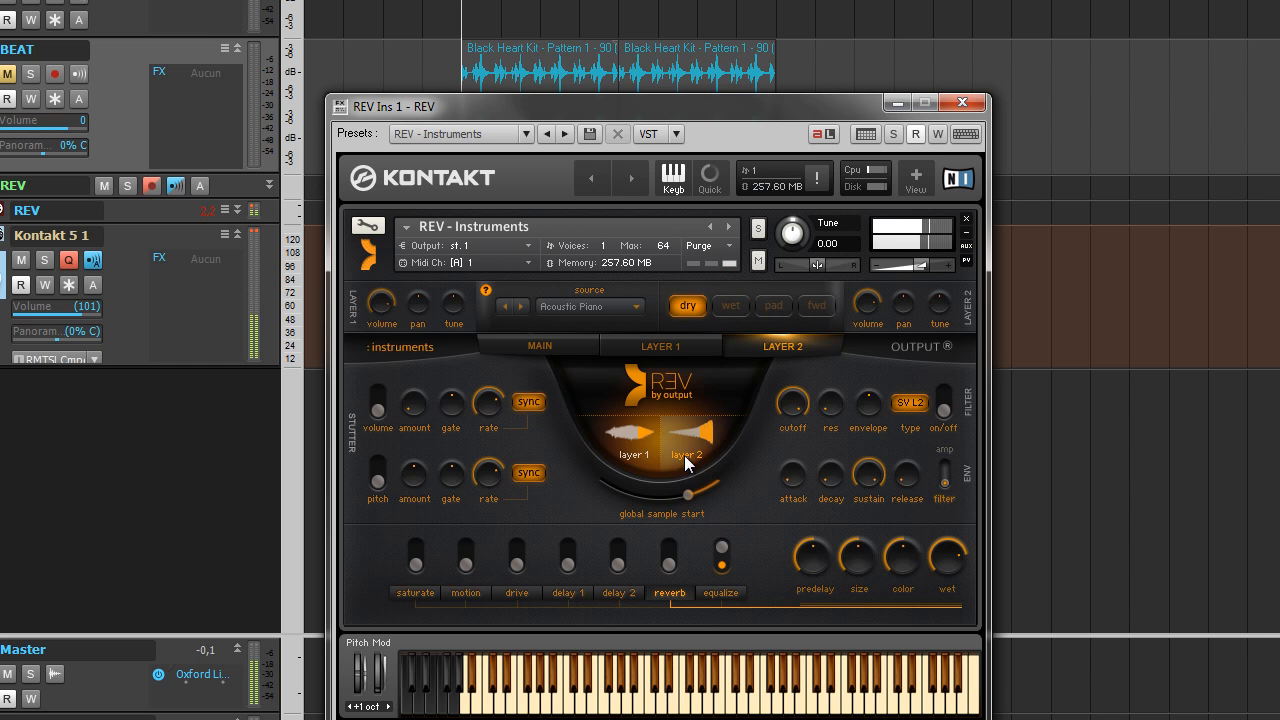
left_click(628, 456)
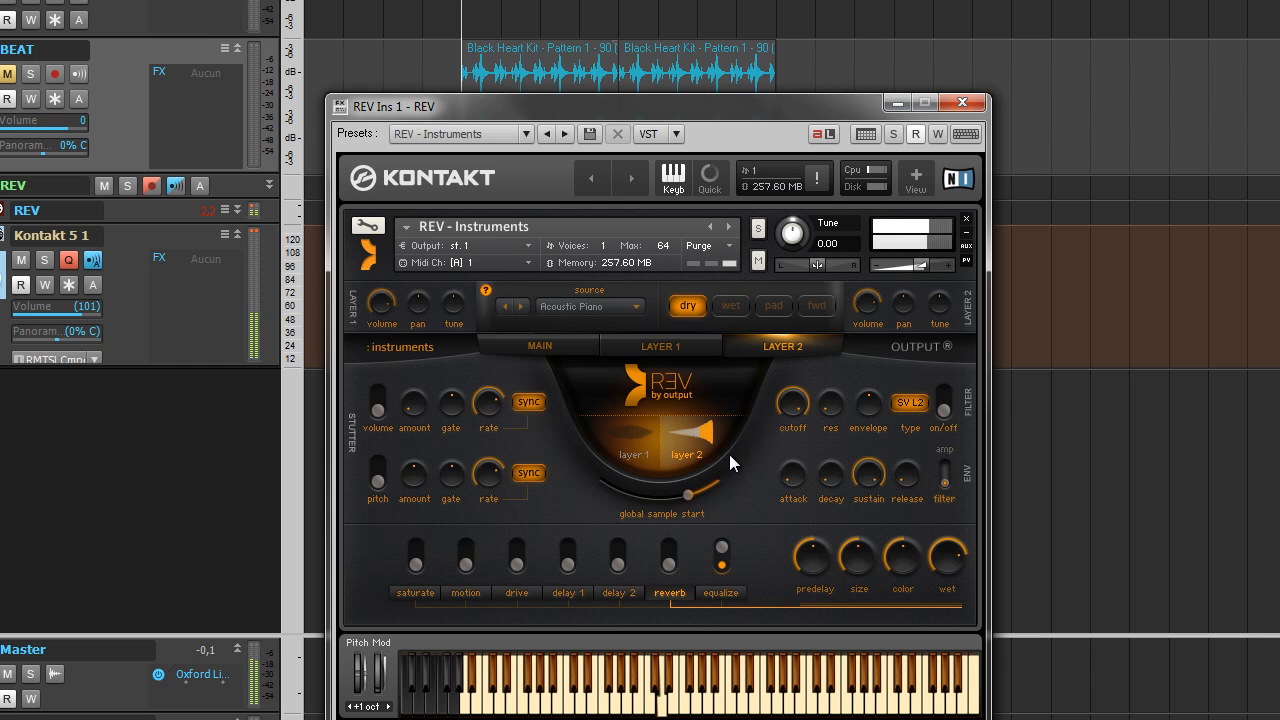
Compare the fwd, wet, pad and dry variants of layer 2's Acoustic Piano source, finishing on pad.
left_click(815, 305)
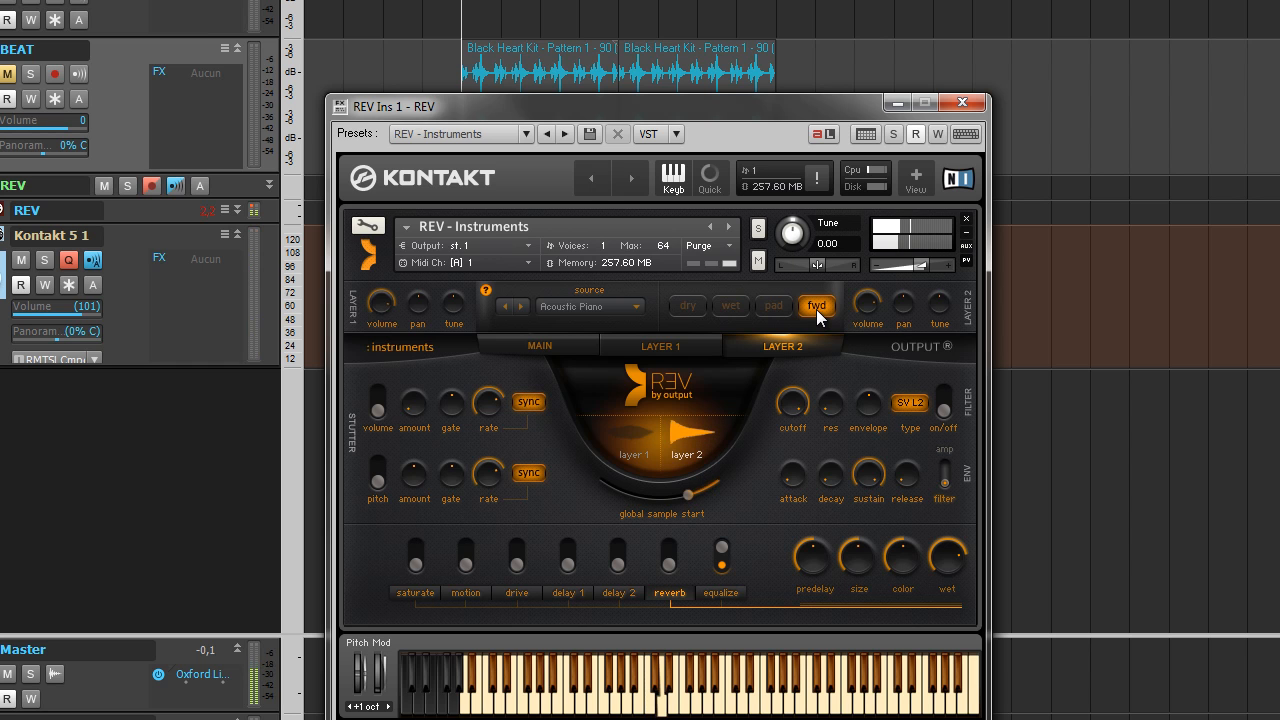
left_click(733, 308)
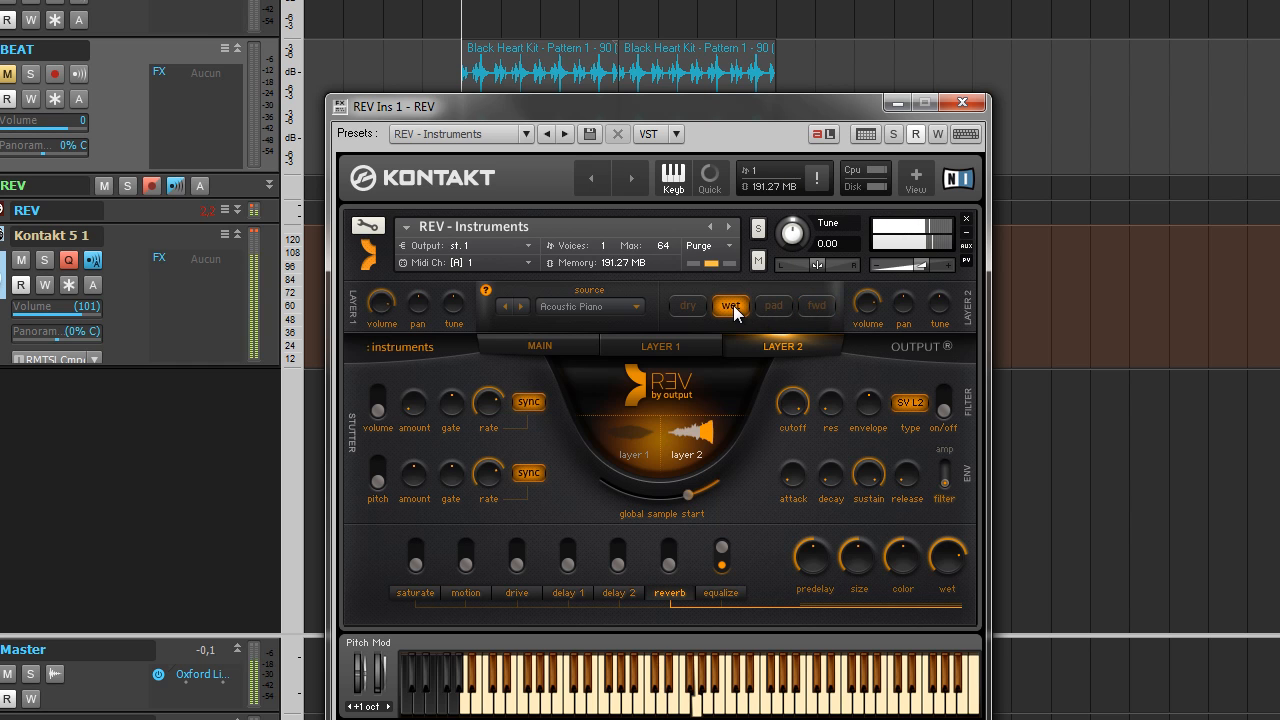
left_click(767, 309)
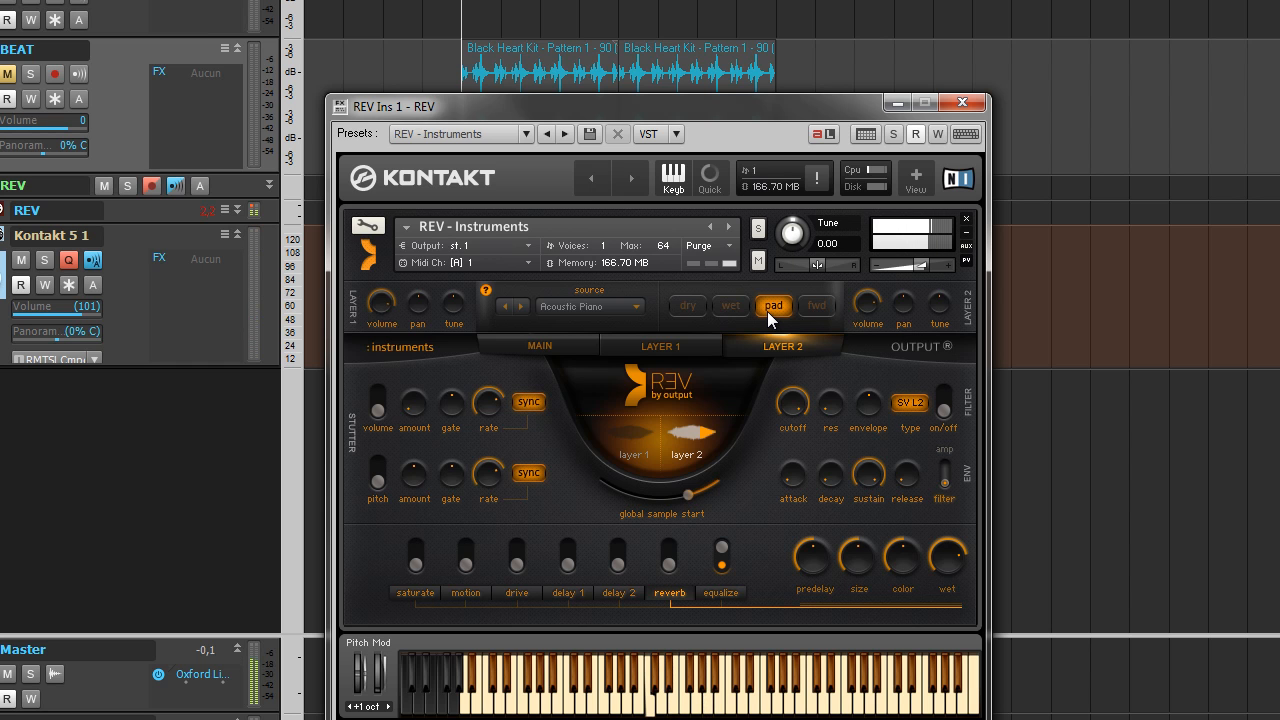
left_click(690, 310)
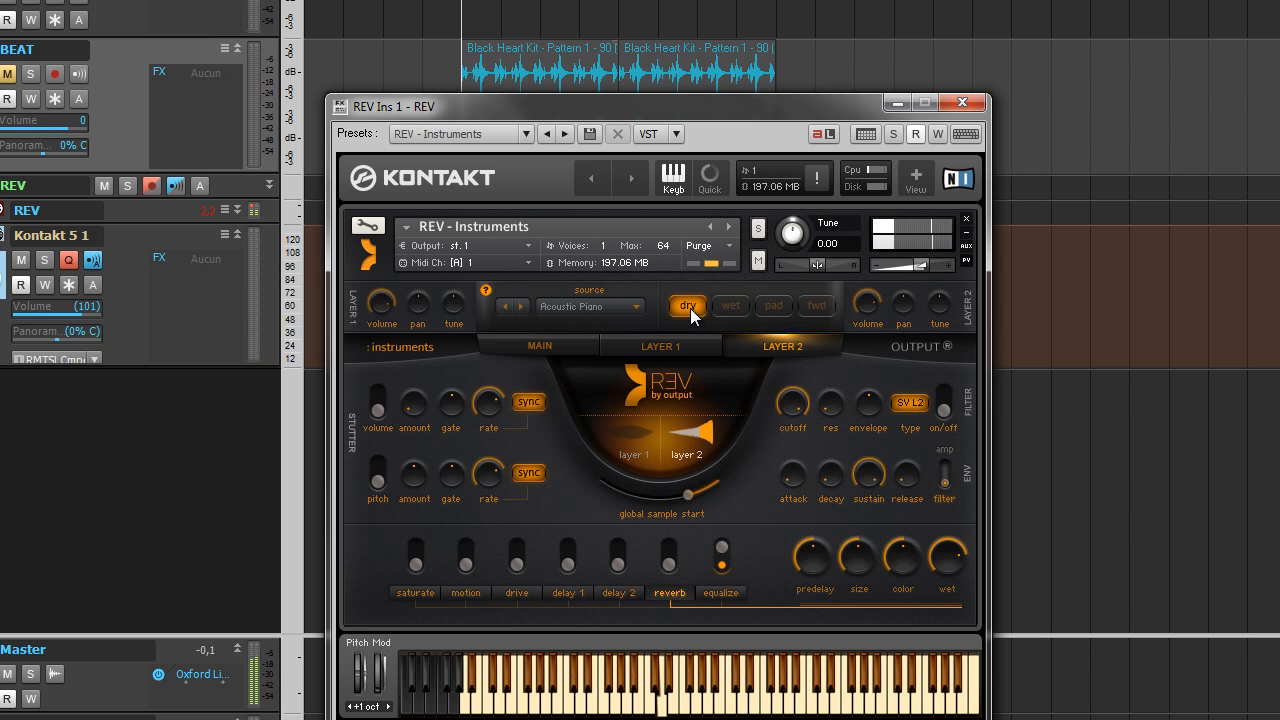
left_click(773, 313)
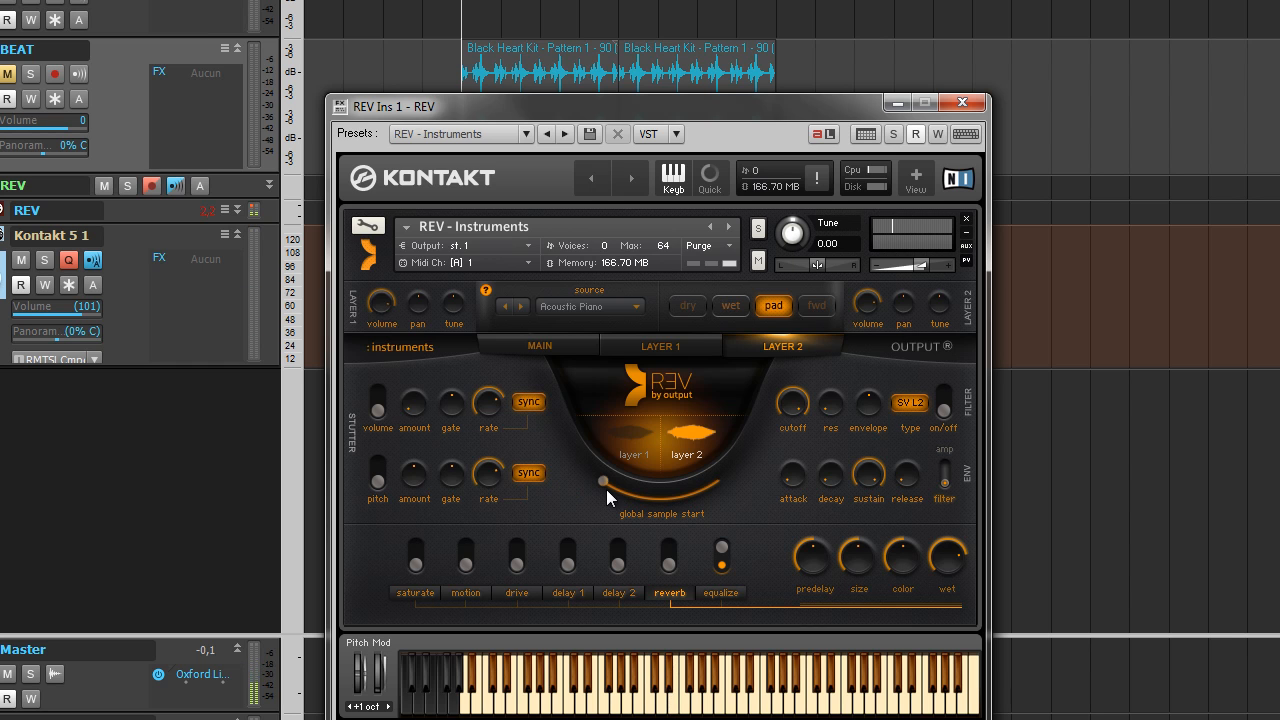
Try moving the global sample start, and set it to learn a MIDI controller.
left_click_drag(607, 482, 693, 492)
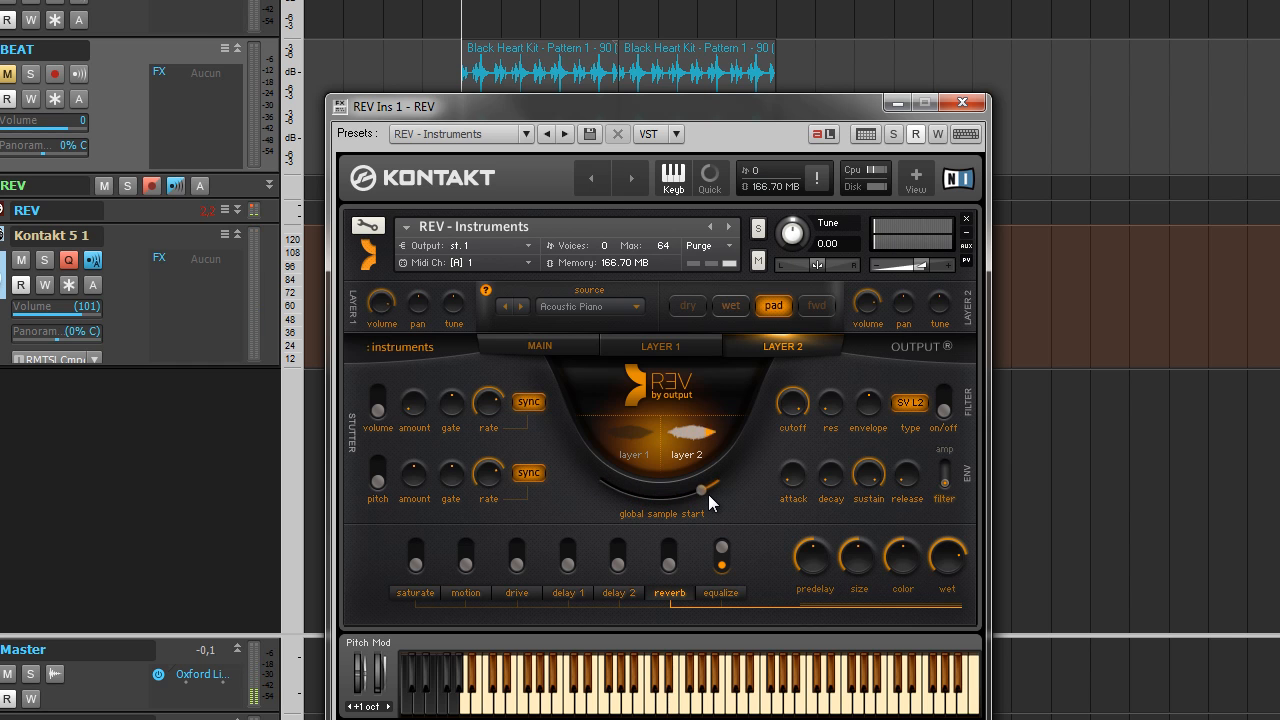
right_click(601, 483)
left_click(621, 497)
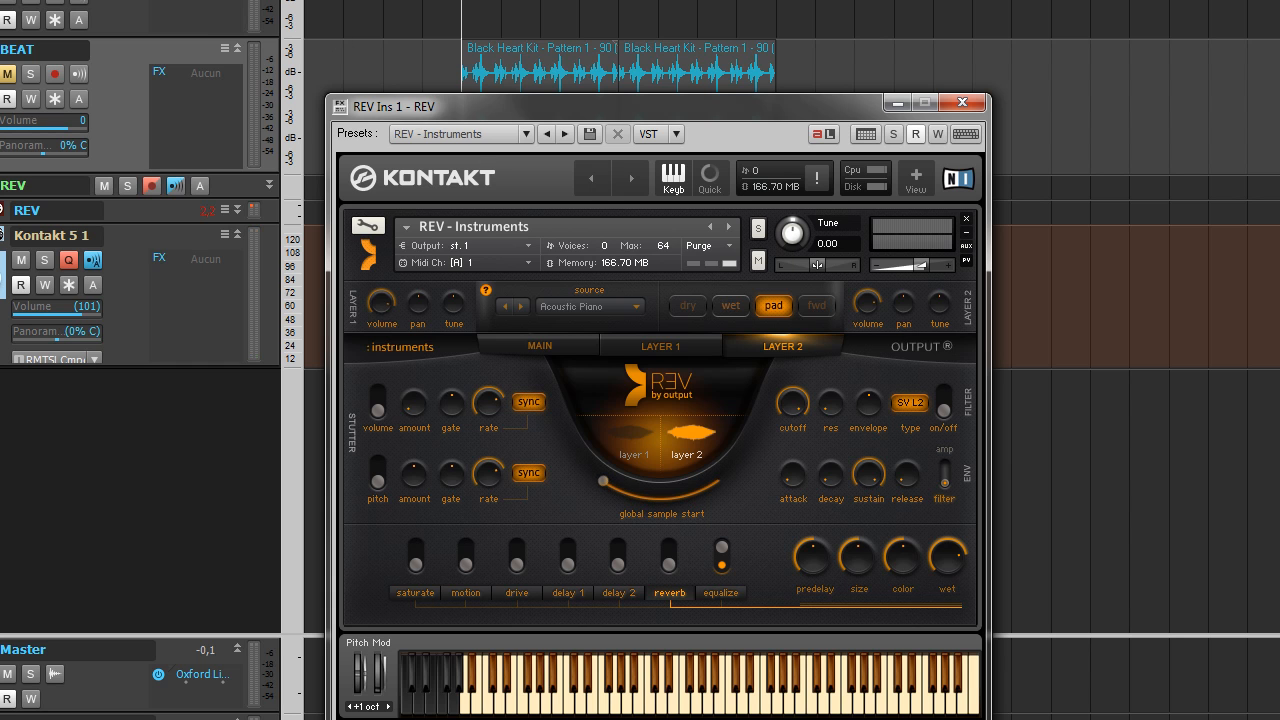
Move the REV window clear of the clips and record a pass over the loop on the Kontakt 5 1 track.
key("space")
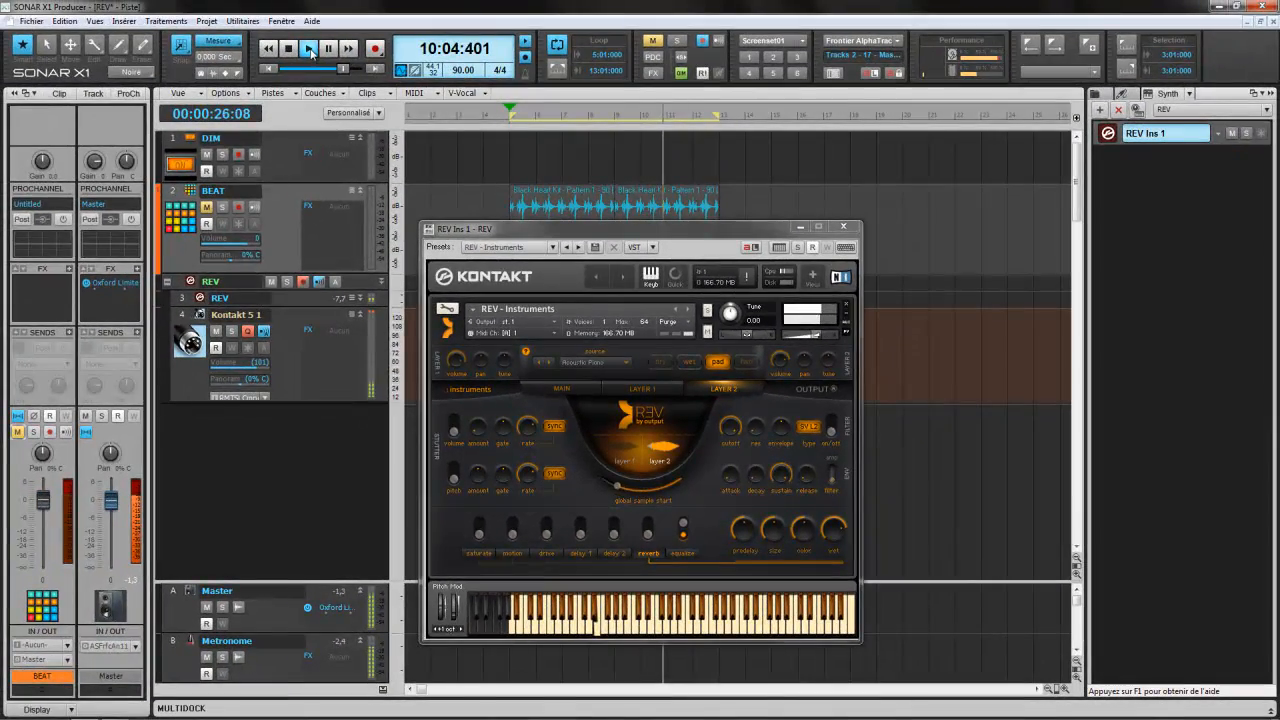
left_click_drag(545, 229, 913, 232)
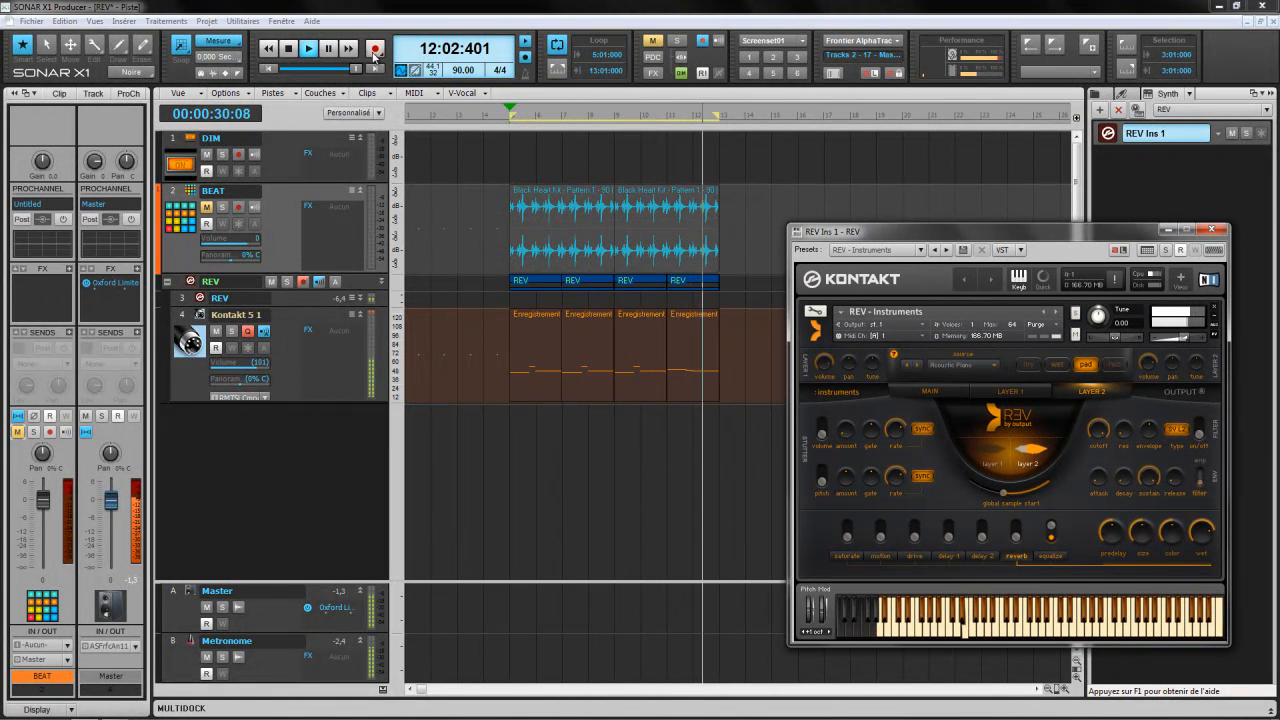
left_click(375, 49)
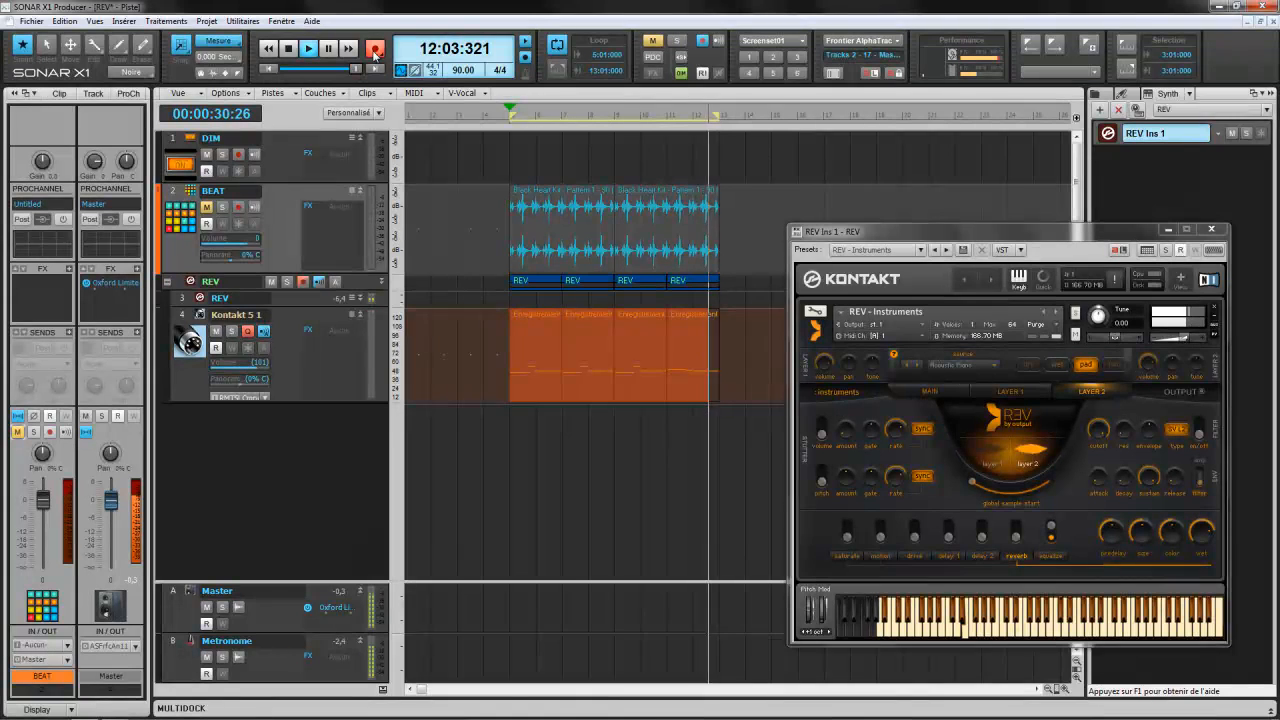
key("space")
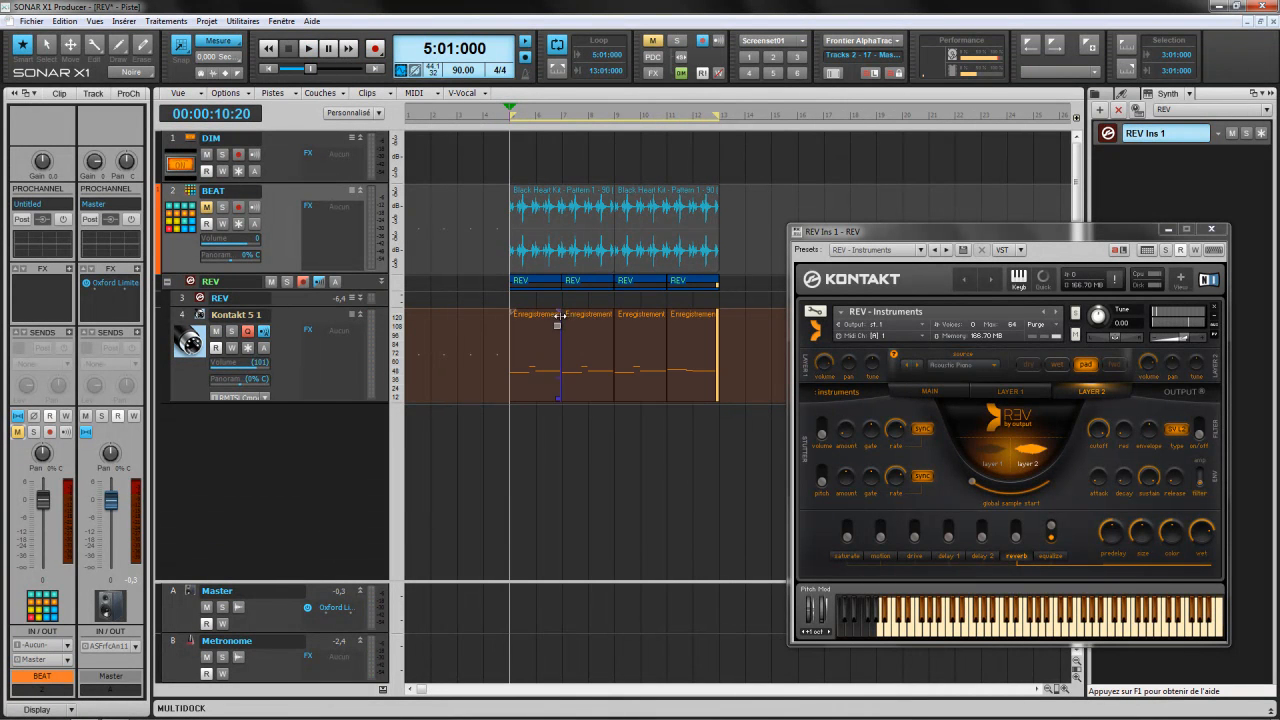
Inspect the recorded notes and controller data of the first Kontakt 5 1 clip in the Piano Roll.
double_click(531, 374)
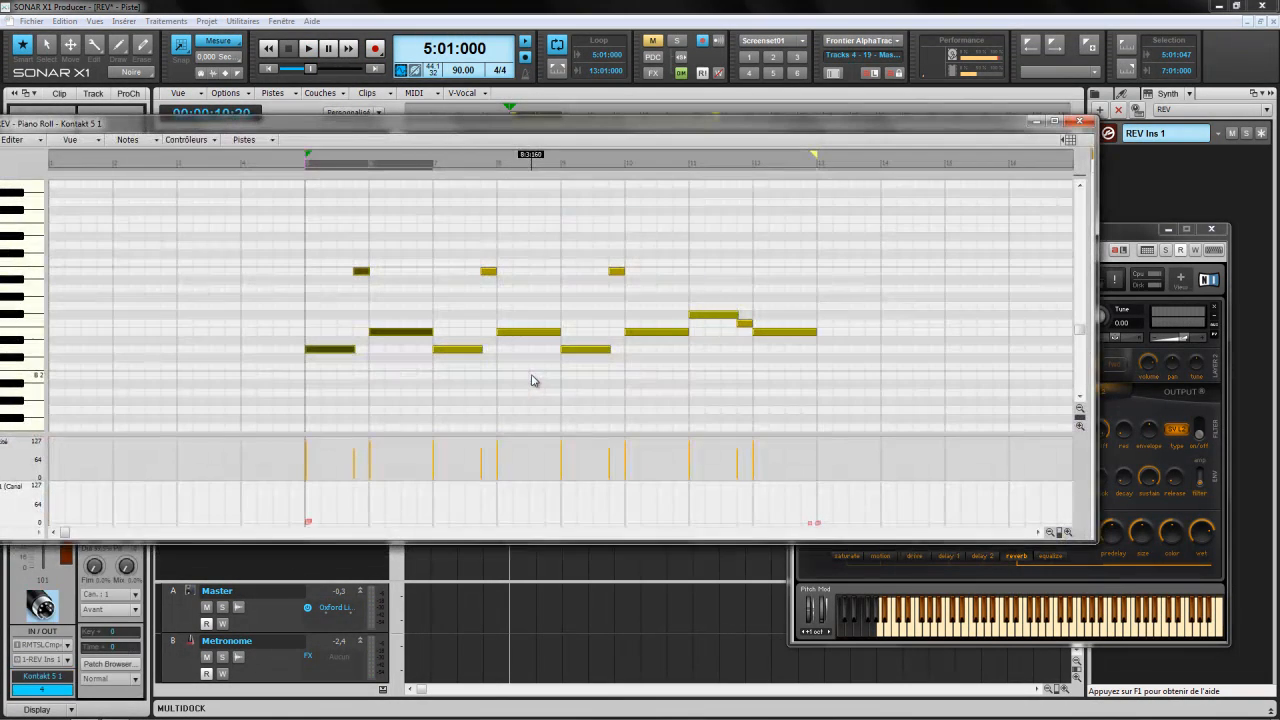
left_click_drag(446, 541, 446, 602)
left_click(1079, 121)
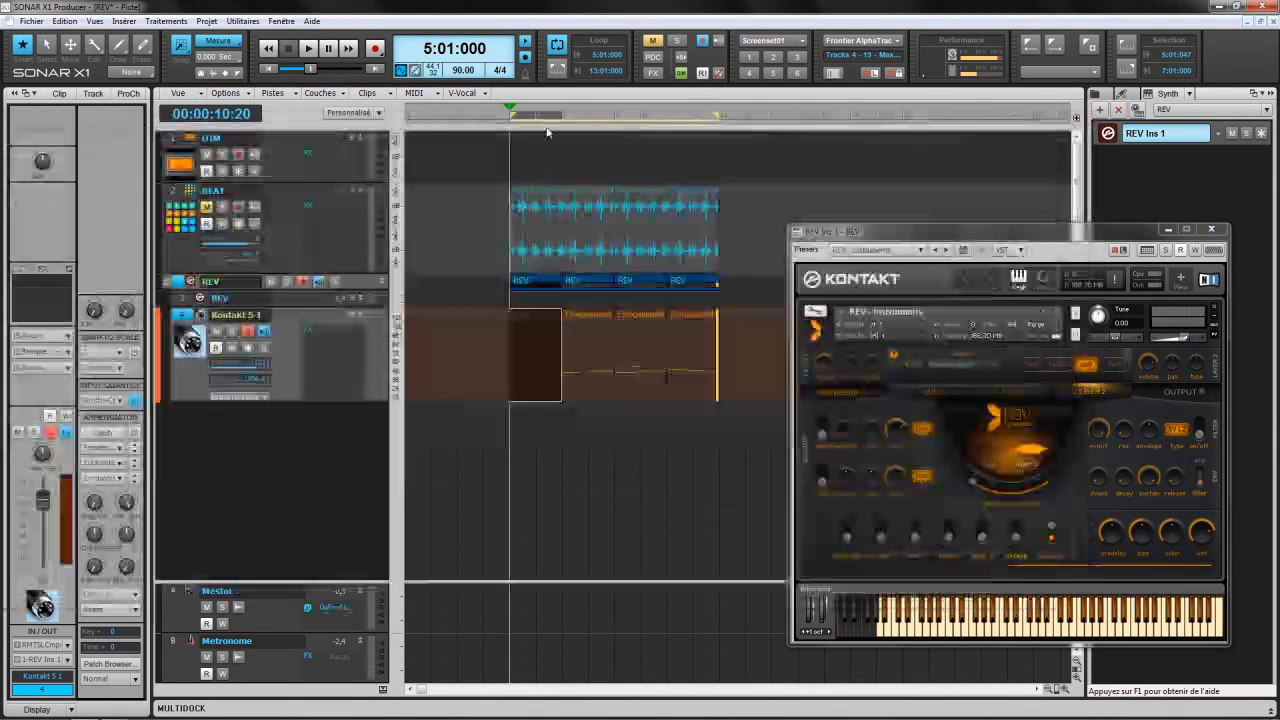
Play back the recorded loop, deselect the first clip and stop playback.
left_click(309, 49)
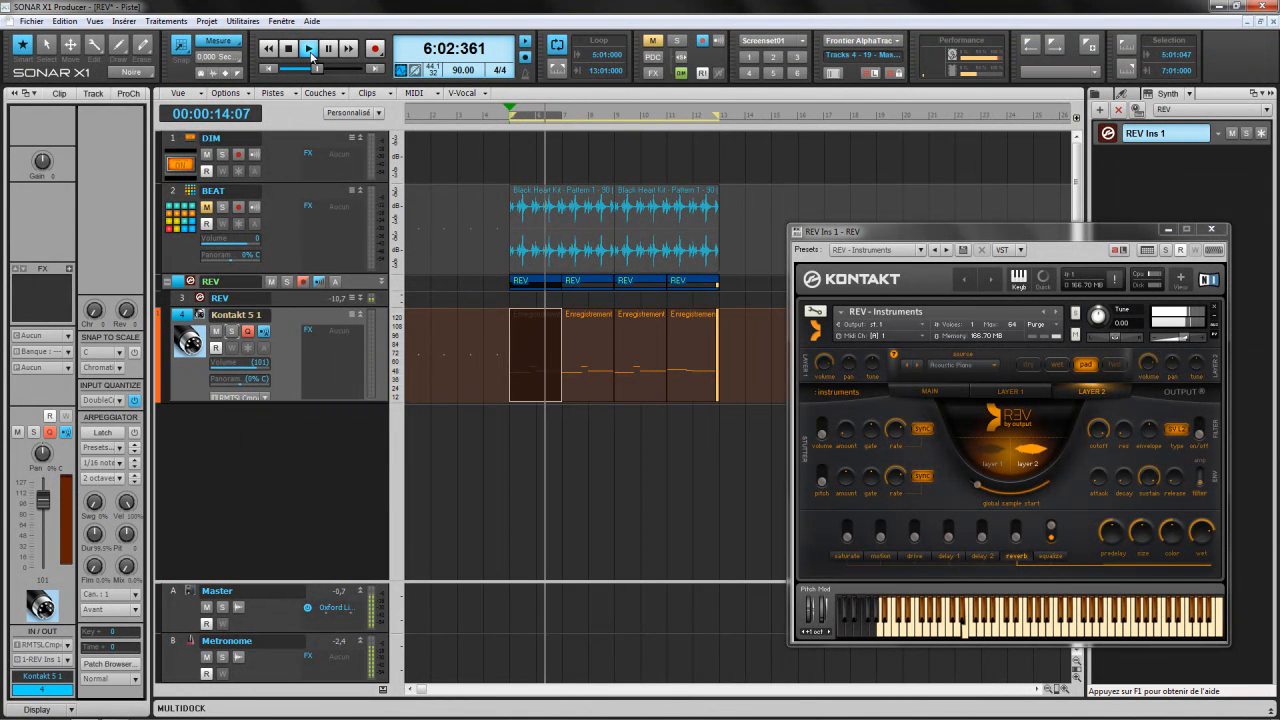
left_click(734, 356)
left_click(352, 316)
left_click(352, 315)
key("space")
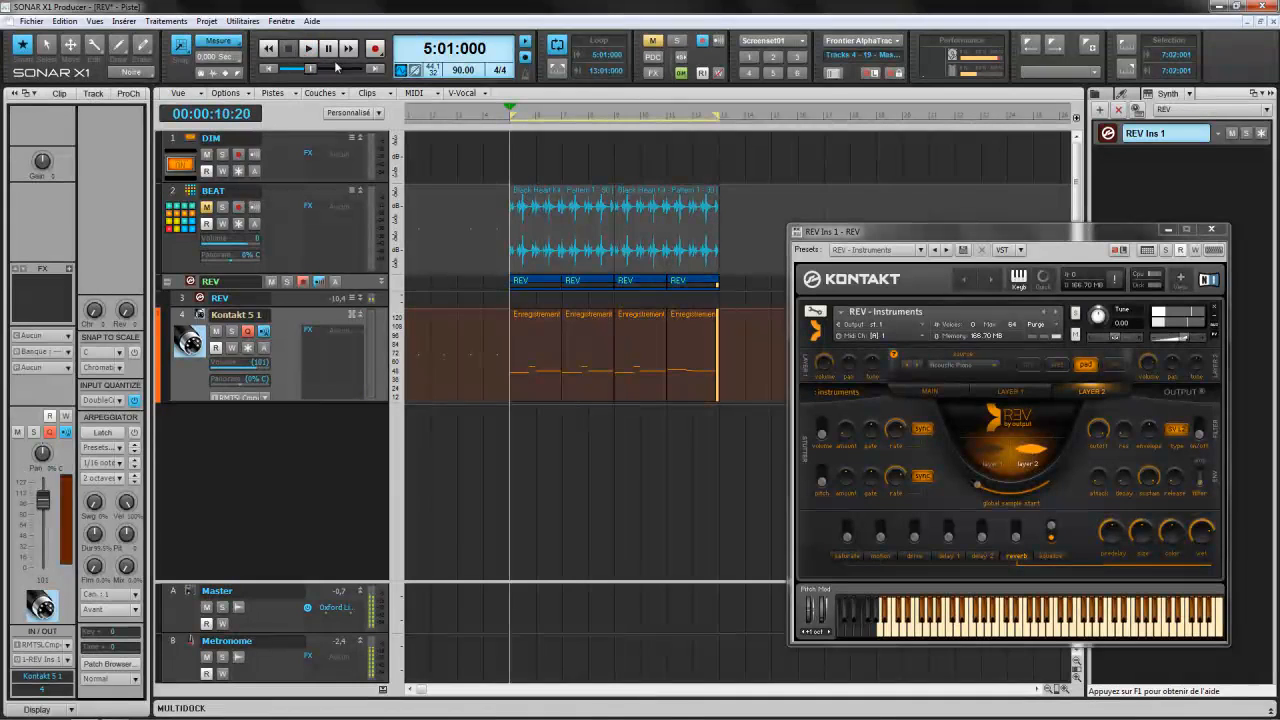
Record controller movement for the global sample start over the existing Kontakt 5 1 clips, starting from measure 5.
left_click(375, 48)
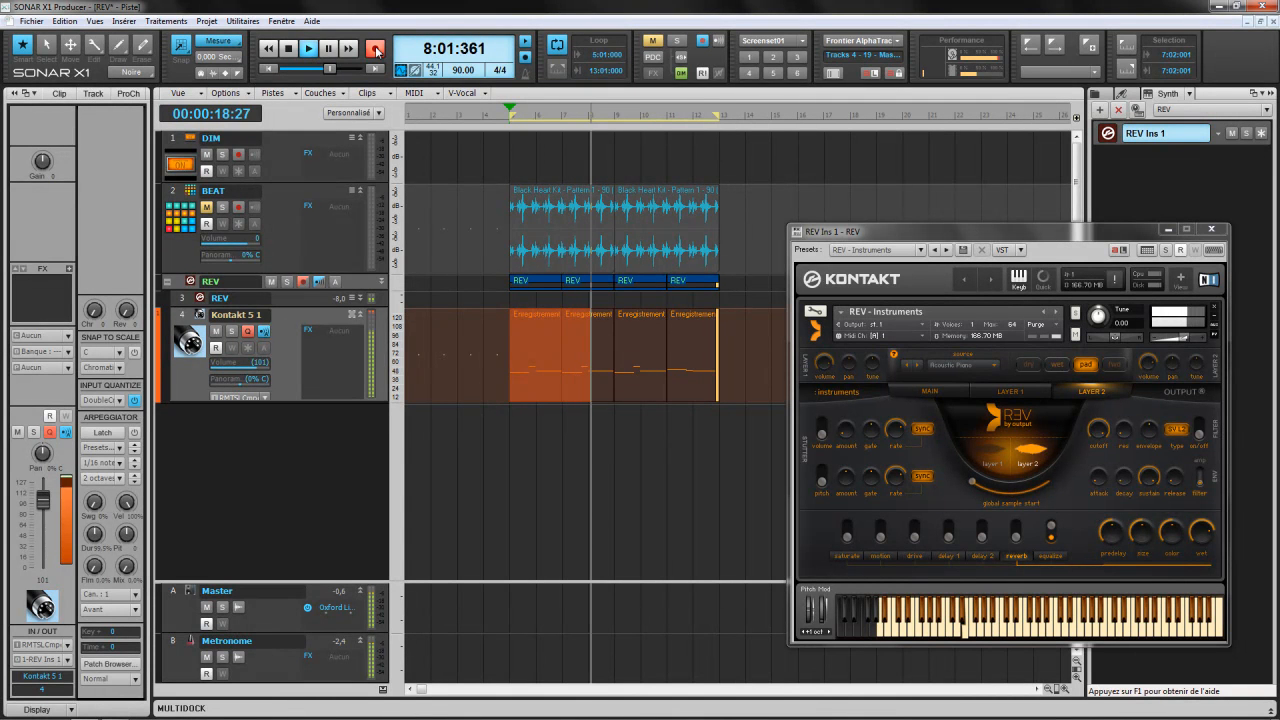
left_click(377, 52)
left_click(290, 49)
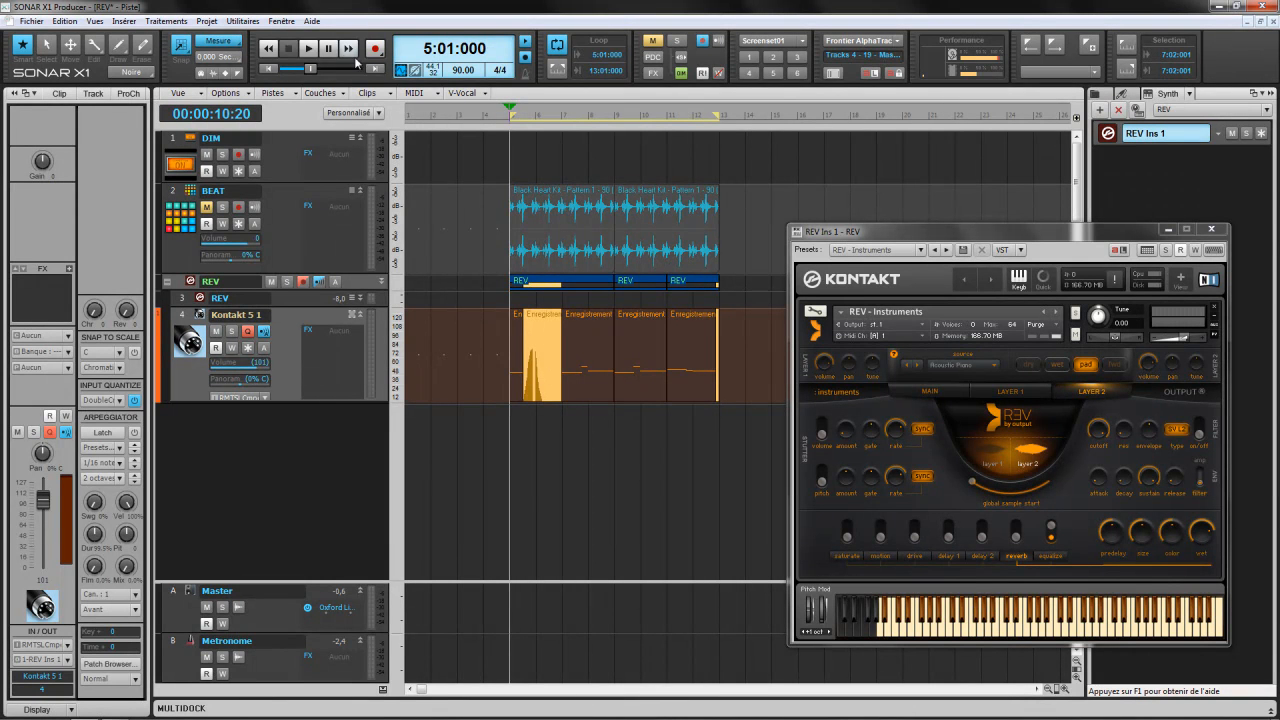
Play back the recorded sample start movement, stop, and reposition the REV window over the tracks.
left_click(308, 48)
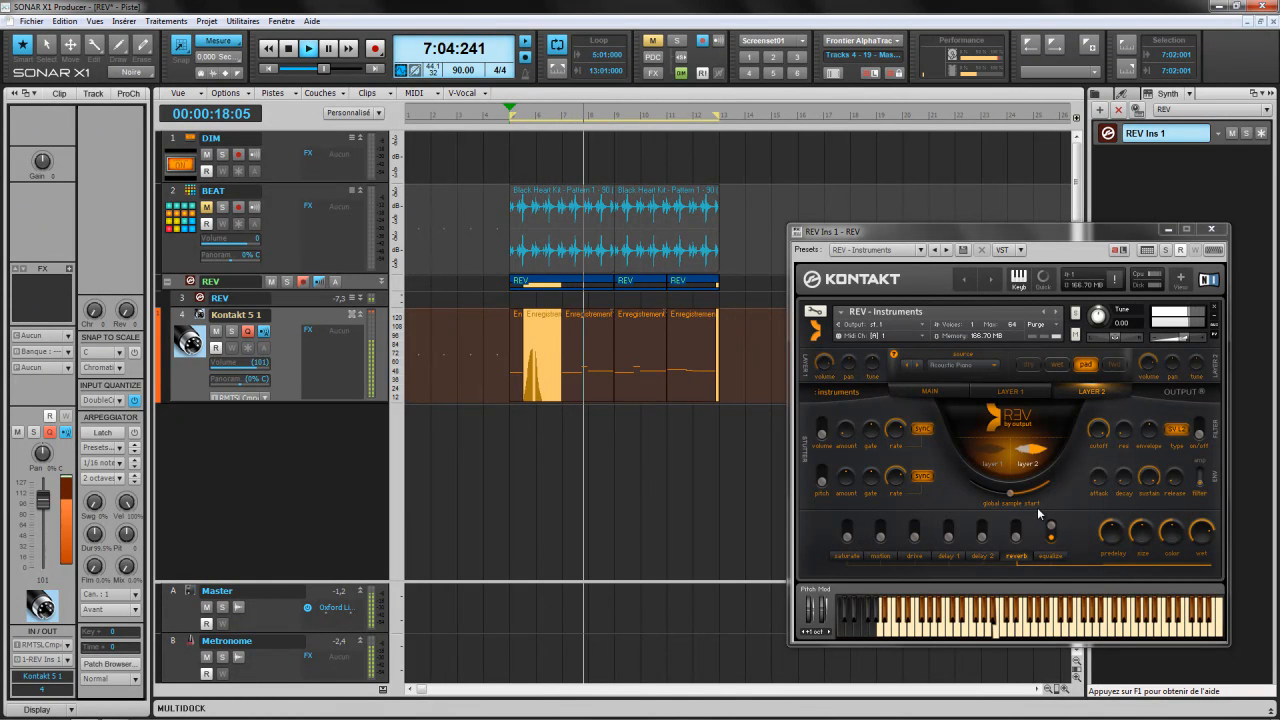
left_click(290, 50)
left_click_drag(1036, 232, 313, 287)
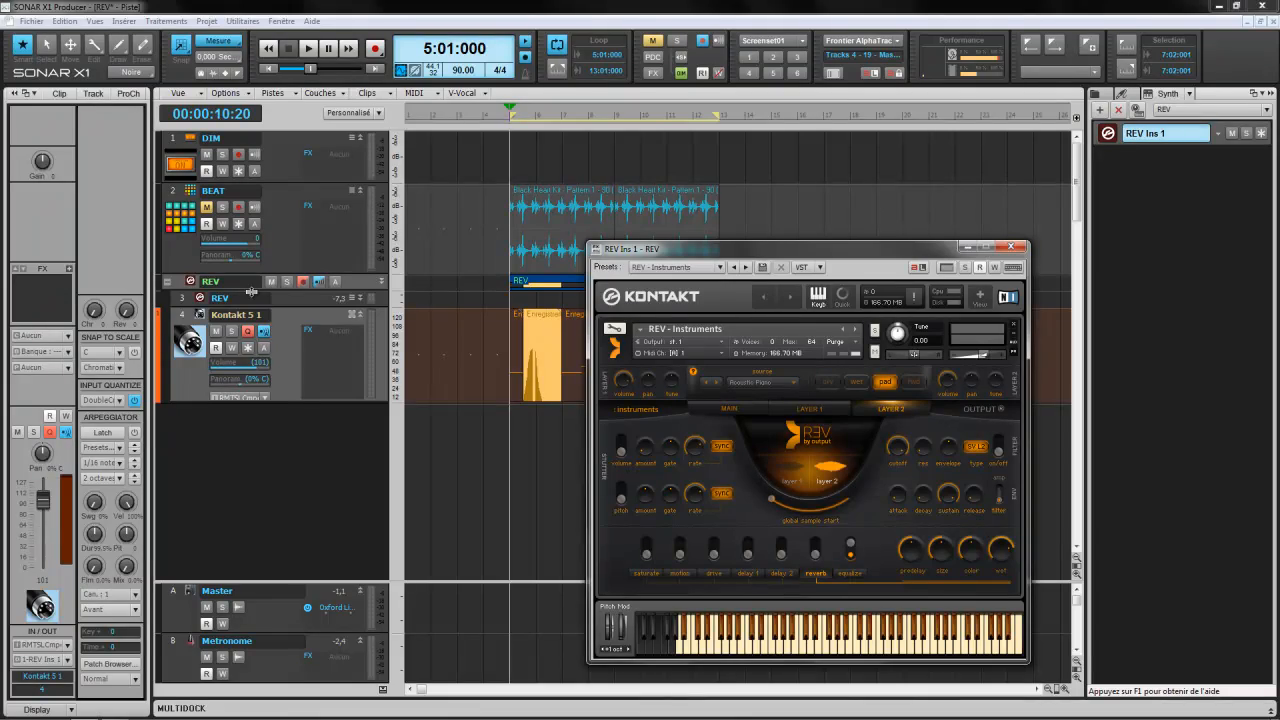
Set layer 2's filter cutoff to learn a MIDI controller with Learn MIDI CC# Automation.
key("space")
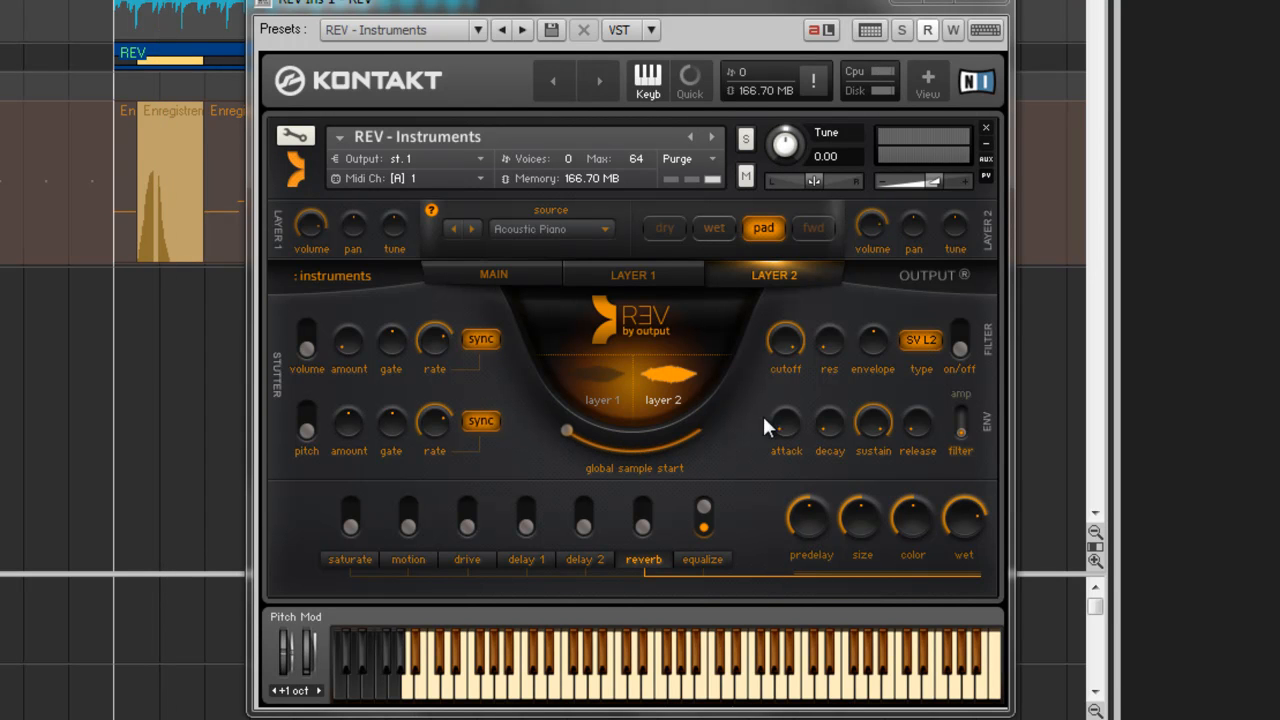
right_click(784, 347)
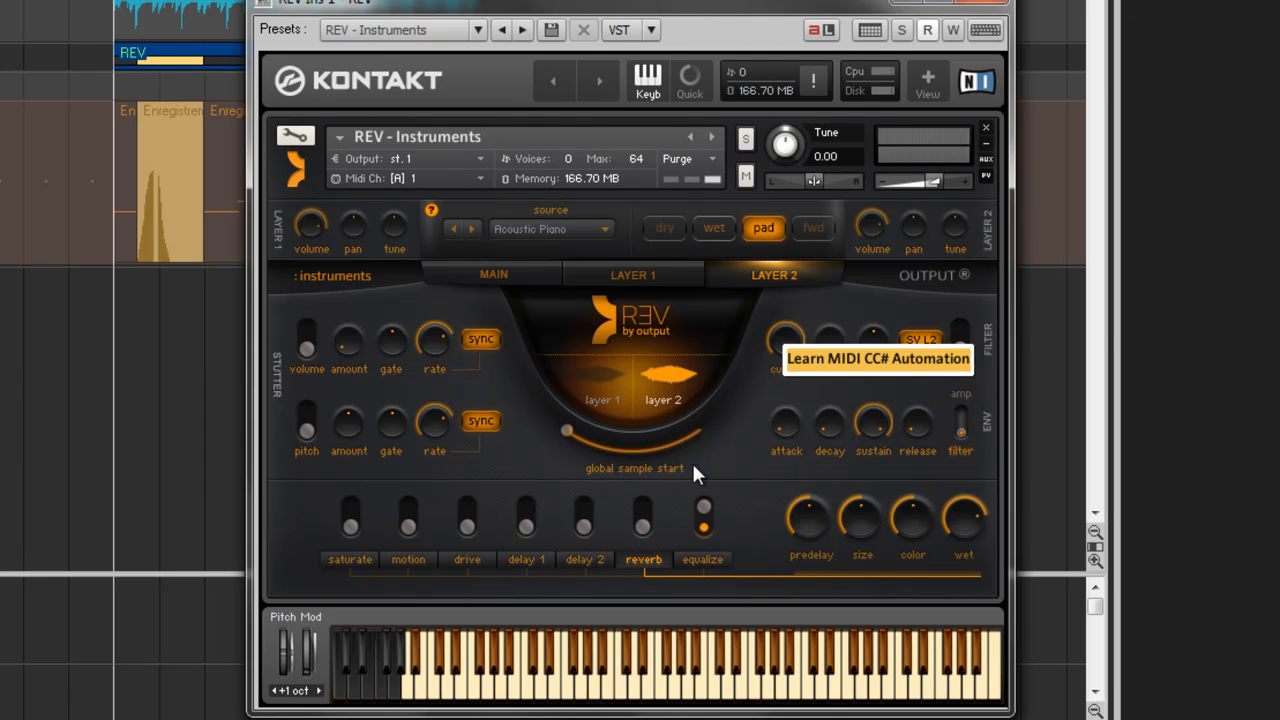
left_click(720, 459)
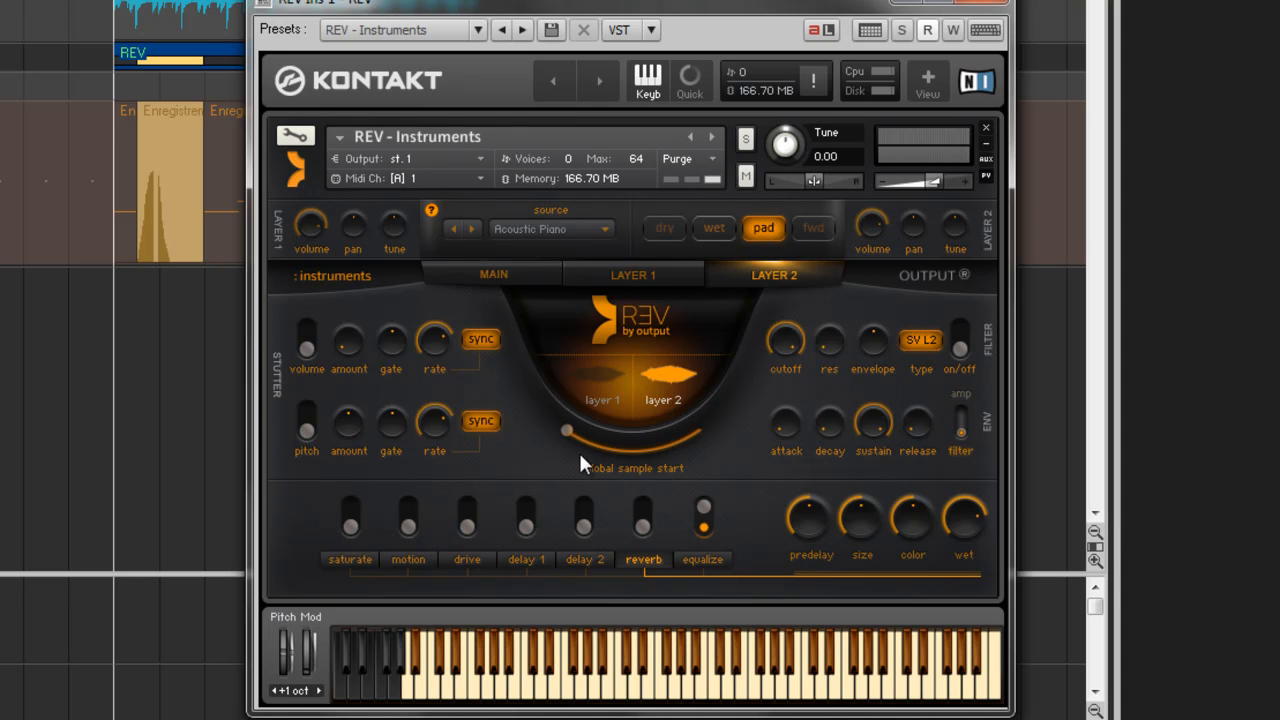
right_click(785, 350)
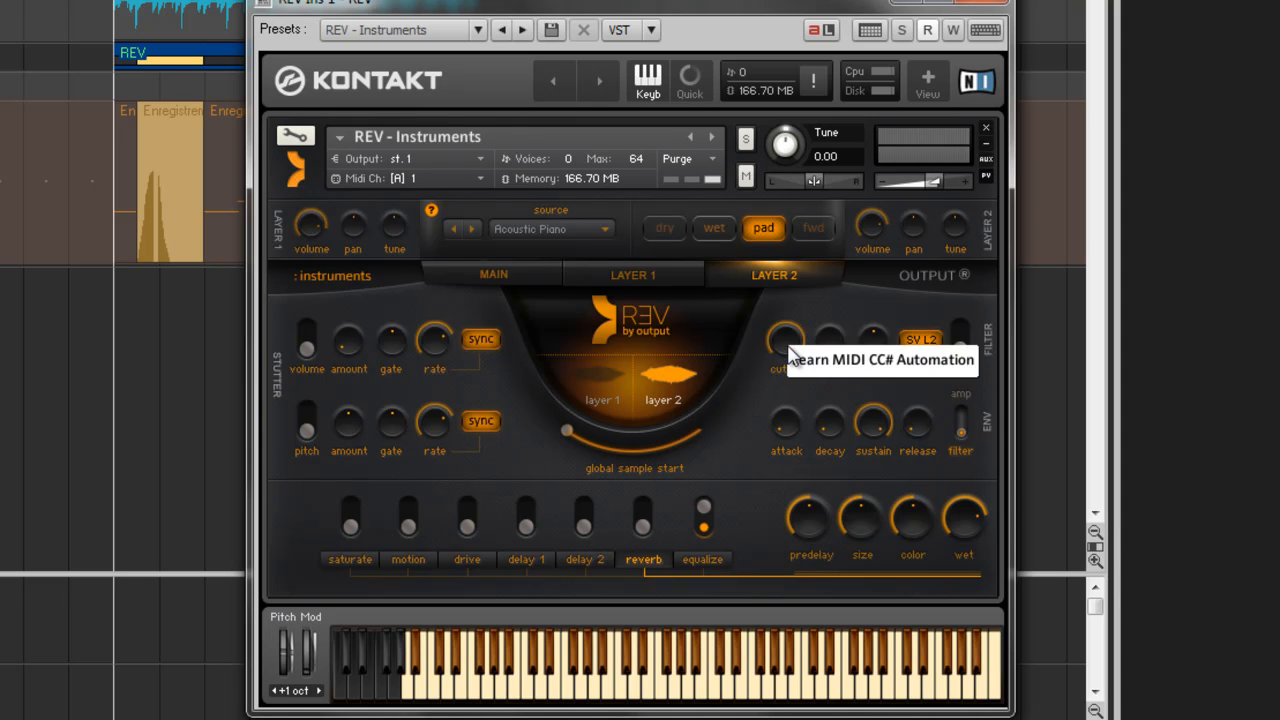
left_click(818, 365)
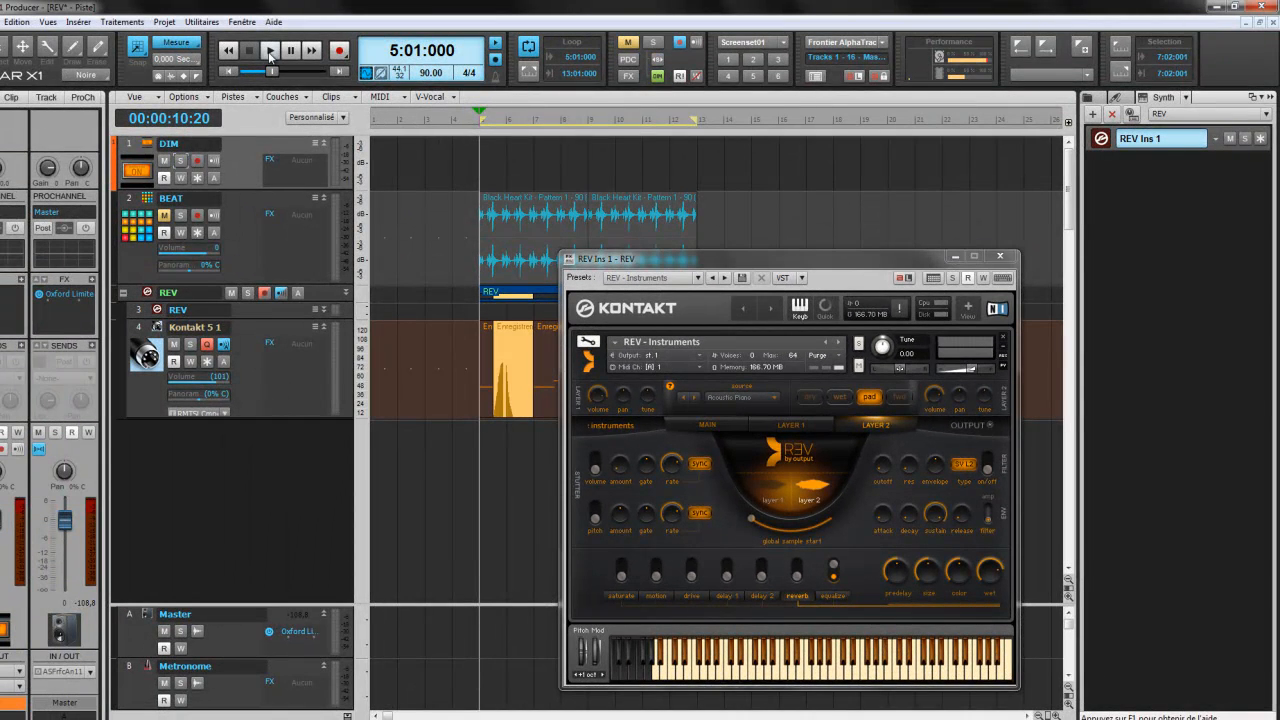
Play the loop to check how the recorded controller data drives filter cutoff and sample start, keeping the REV window off the clips.
left_click(269, 55)
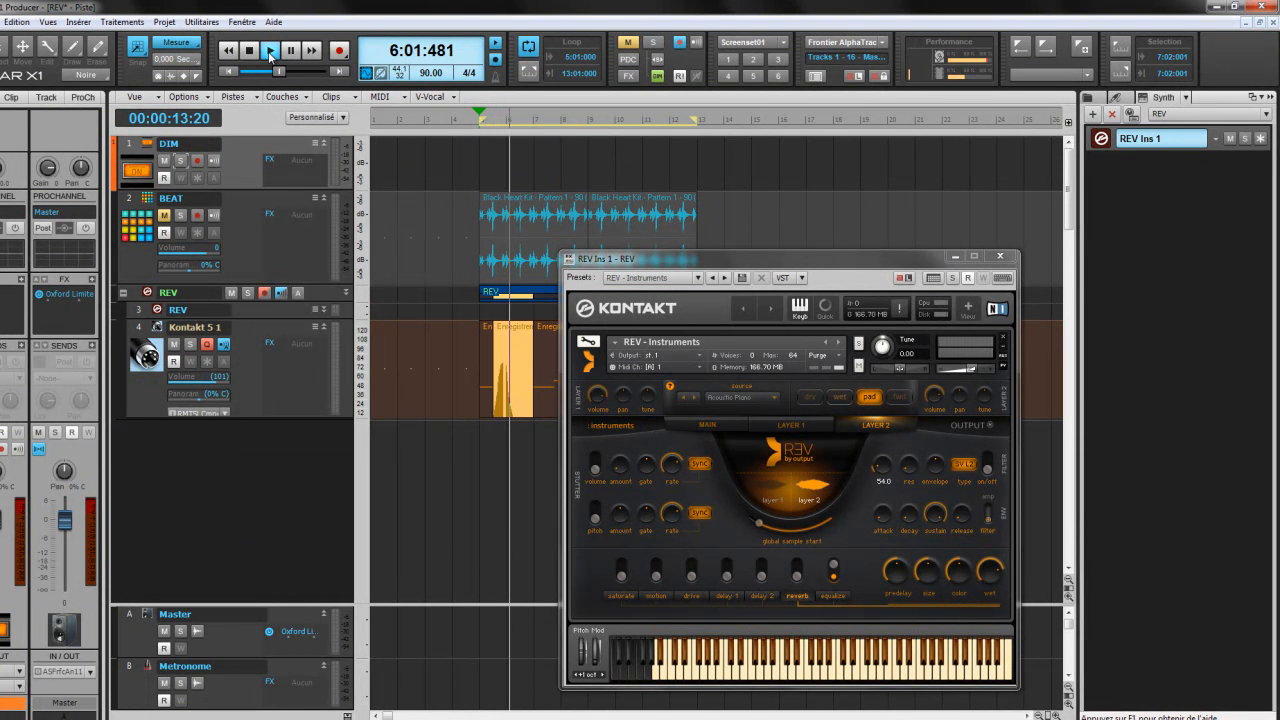
left_click_drag(695, 260, 815, 303)
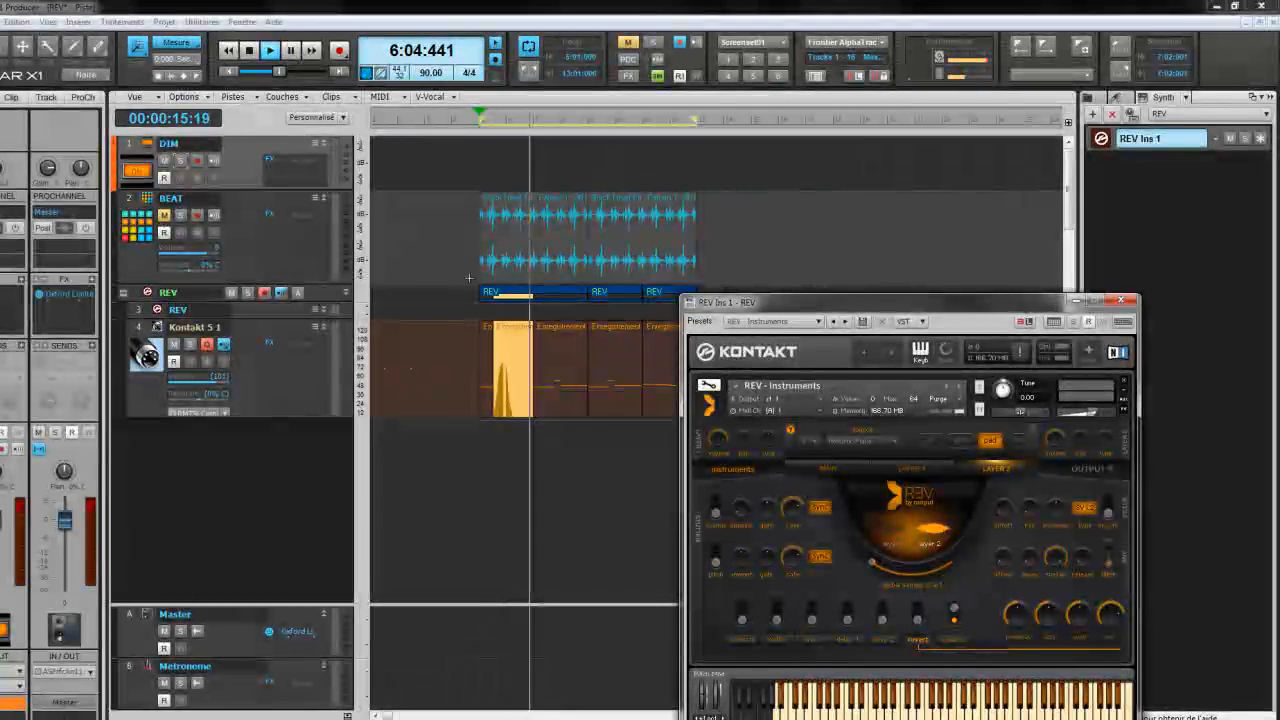
left_click(250, 54)
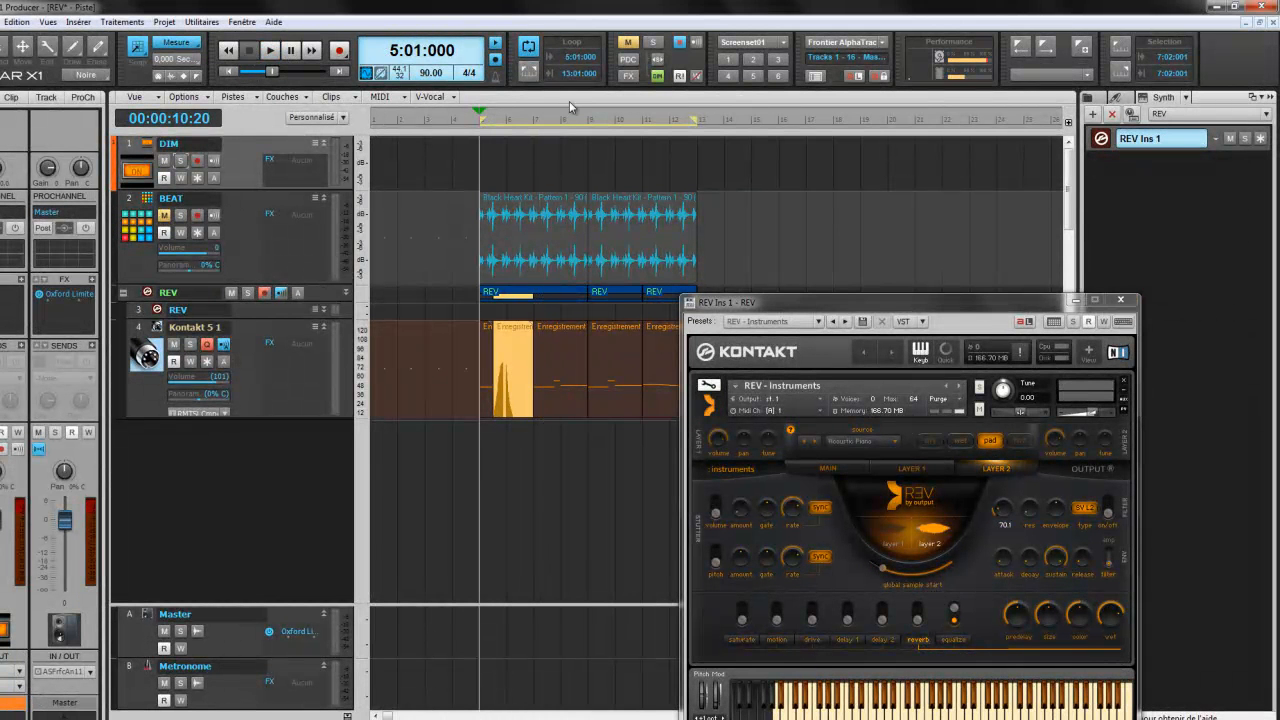
left_click(272, 51)
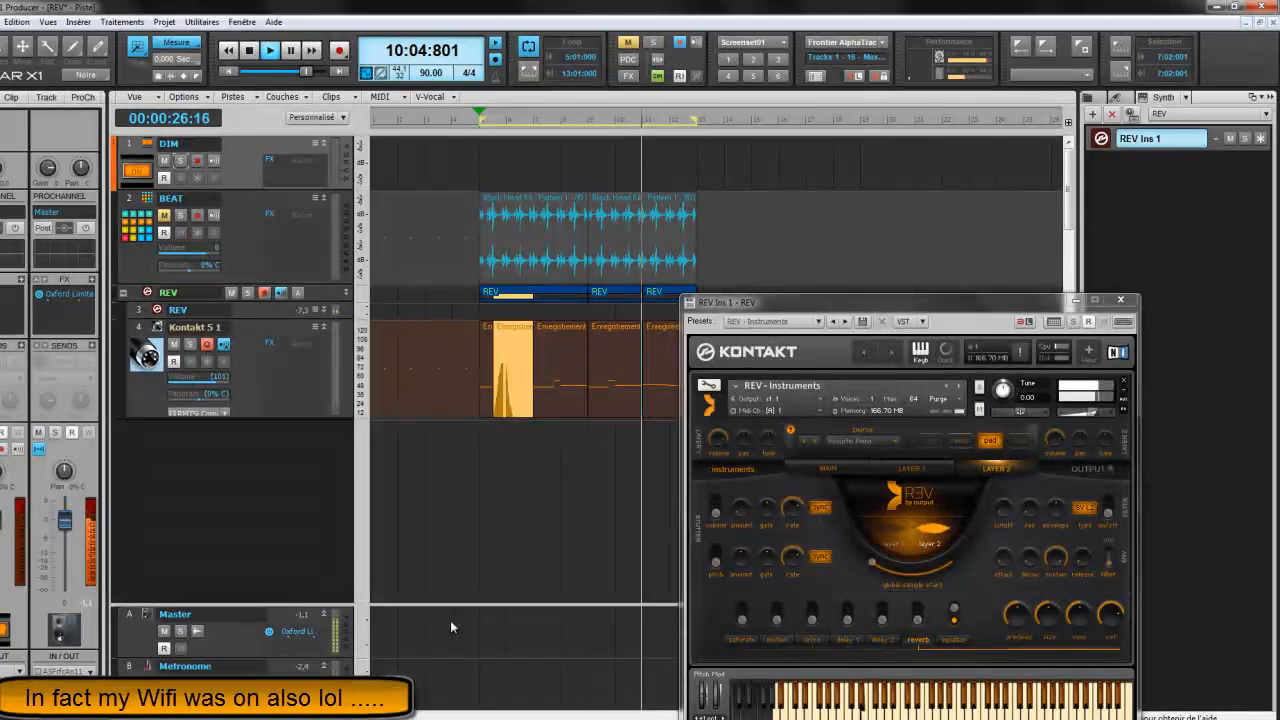
key("space")
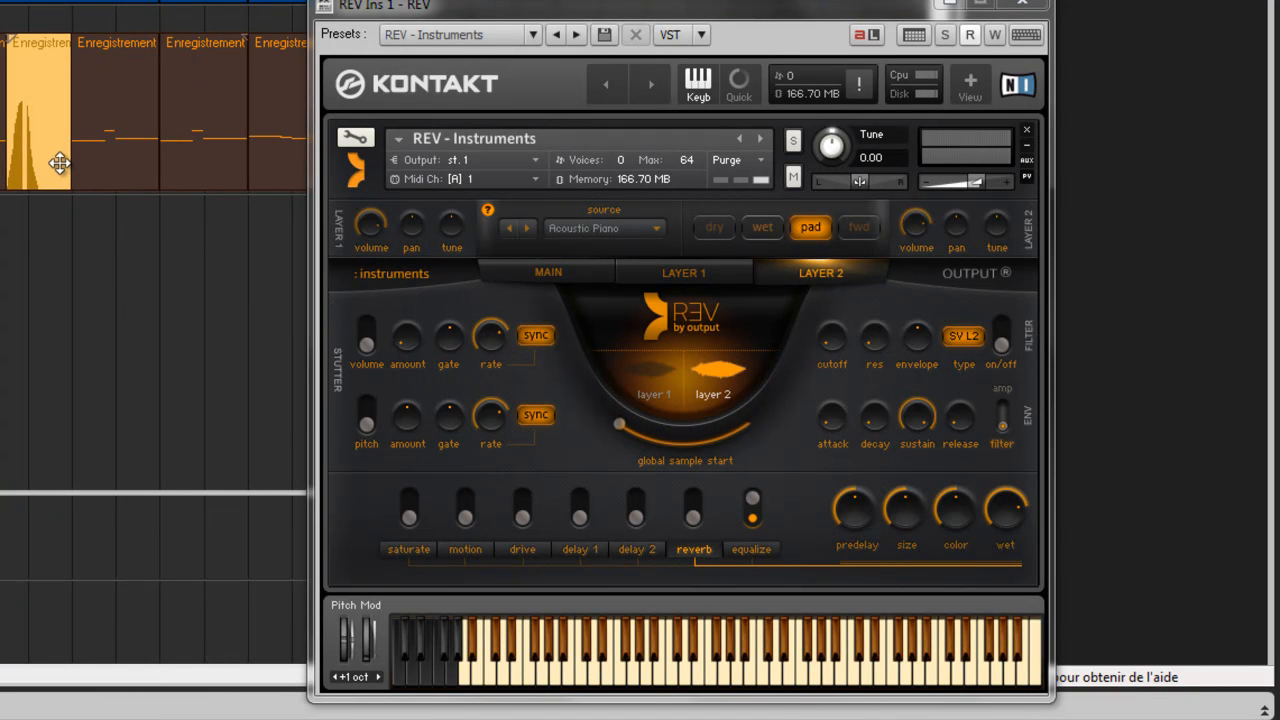
Show the layers of the Kontakt 5 1 track's clips, moving the REV window clear of them.
left_click(0, 170)
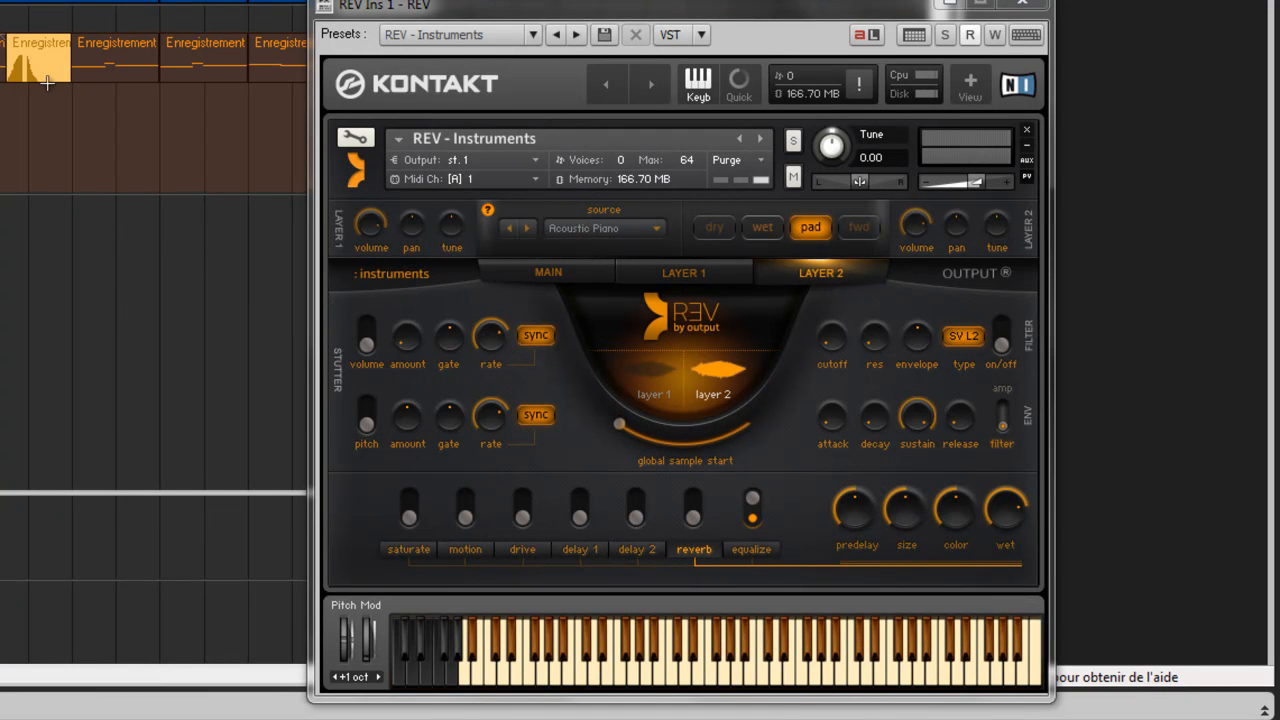
left_click_drag(458, 6, 584, 0)
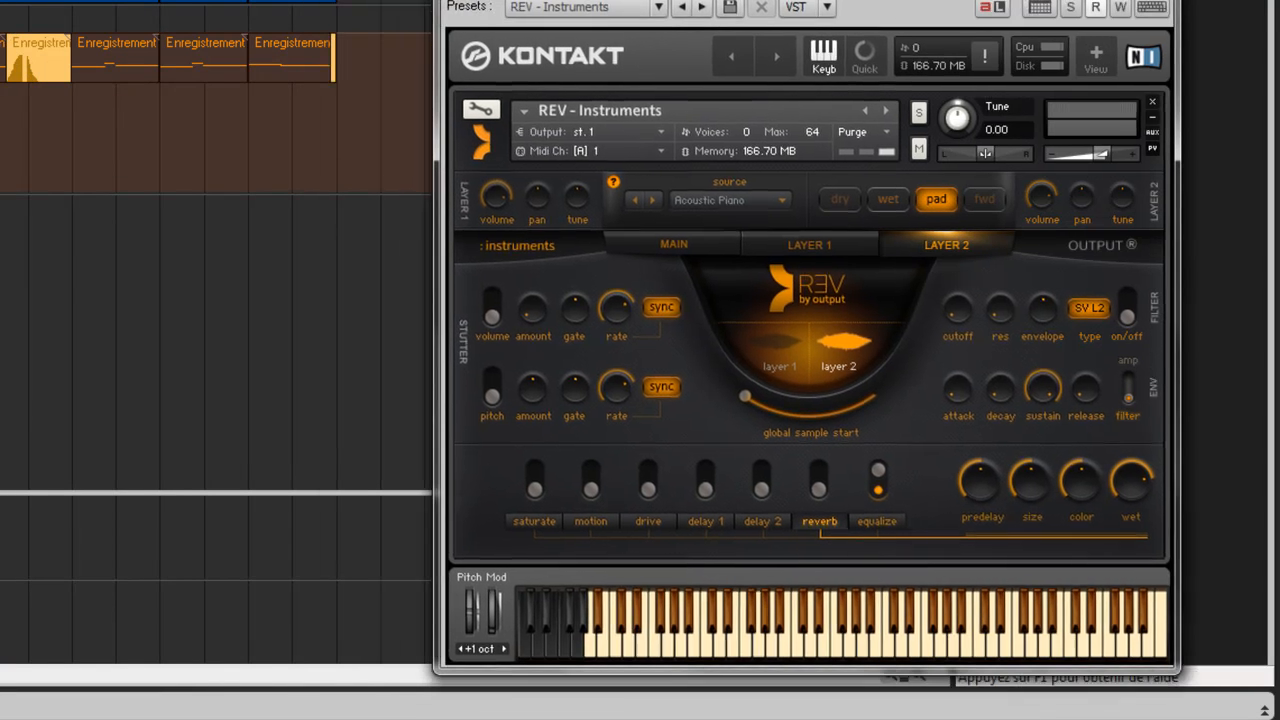
right_click(0, 70)
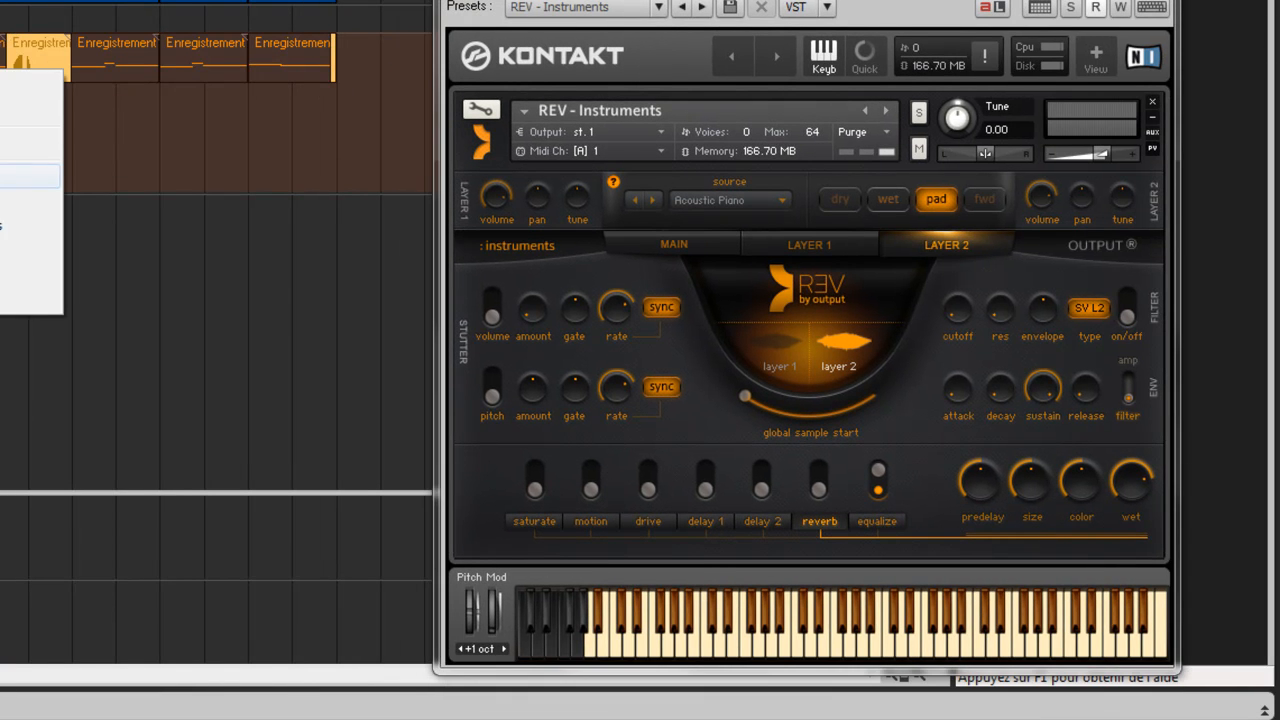
left_click(34, 256)
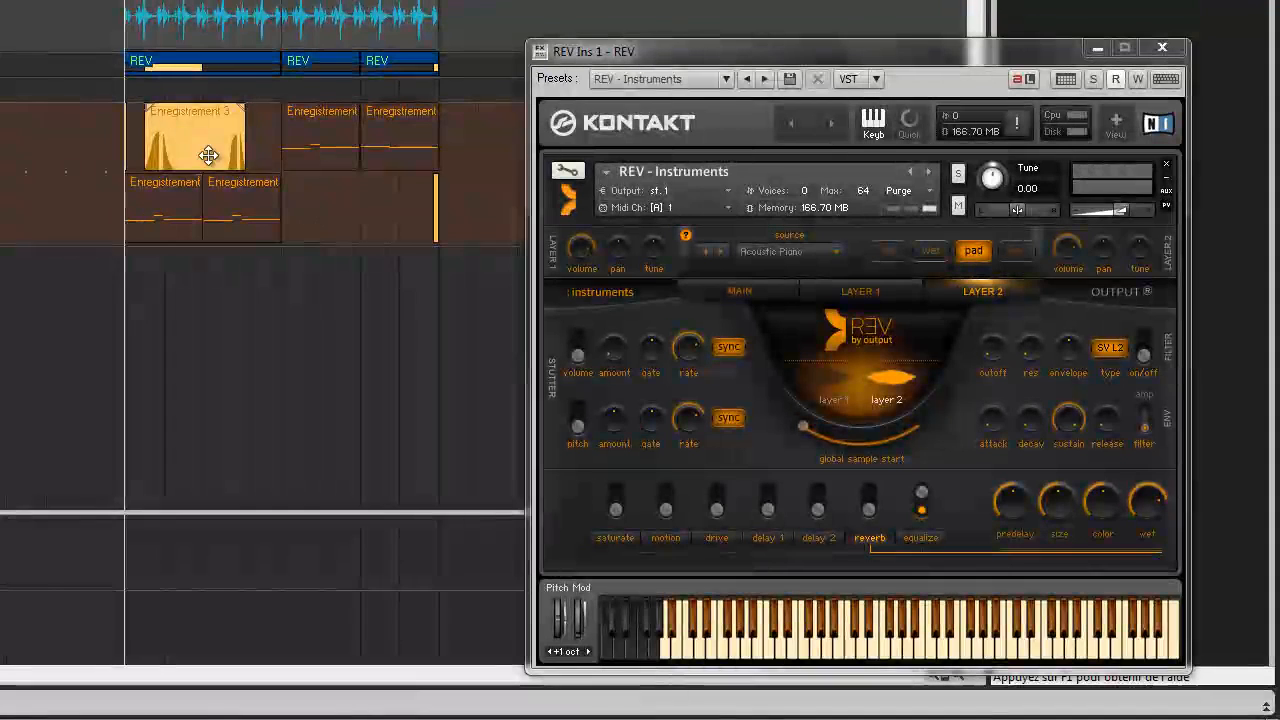
Extend the start of the Enregistrement 3 controller clip back to measure 5 and rearrange the overlapping clips in the track's layers.
left_click(201, 148)
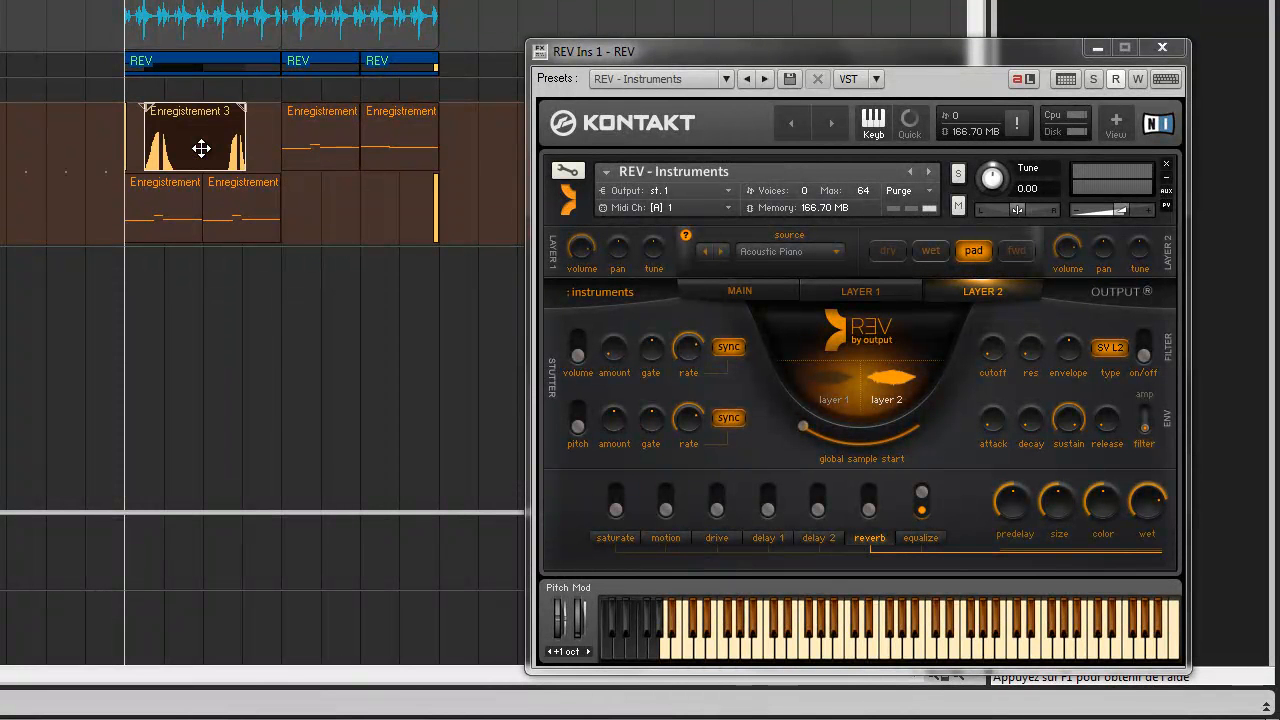
left_click_drag(146, 140, 125, 140)
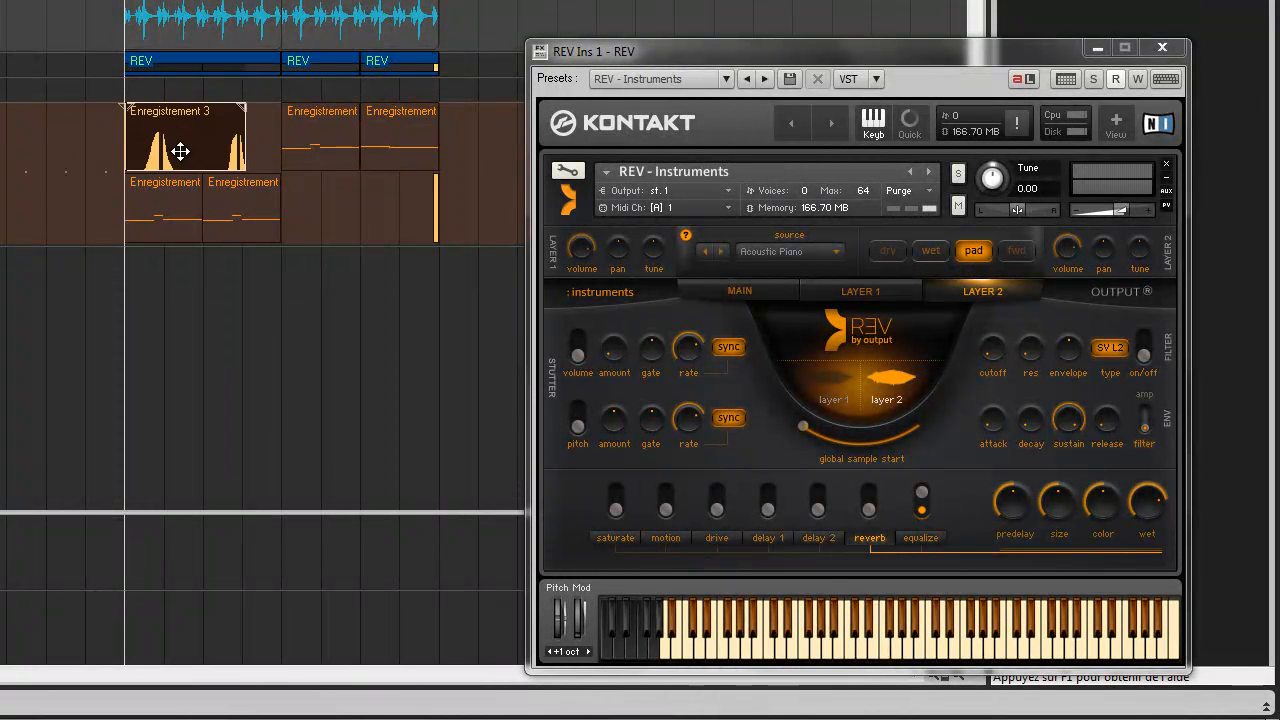
key("Delete")
left_click(240, 223)
left_click_drag(231, 184, 228, 162)
left_click_drag(171, 208, 167, 156)
left_click(137, 271)
Bounce the selected clips at measure 5 with Convertir en clips, and undo the last edit.
right_click(188, 210)
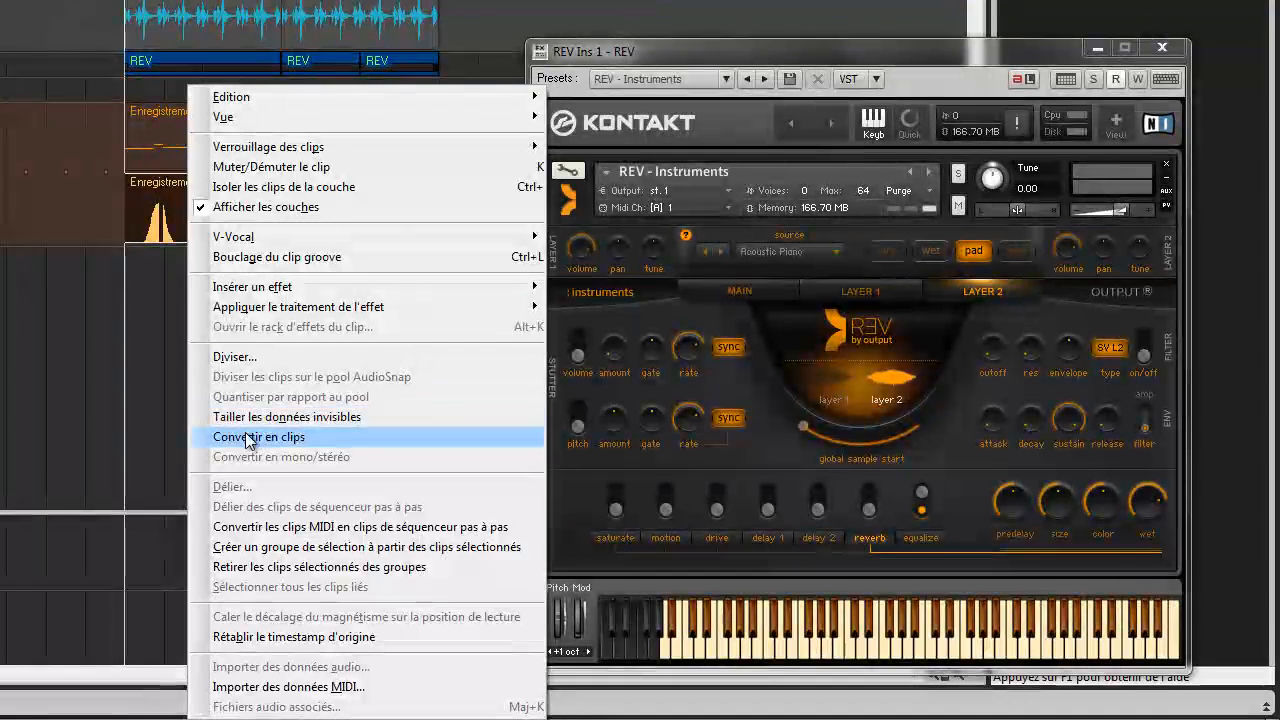
left_click(248, 437)
left_click(175, 152)
mouse_move(175, 152)
left_mouse_down()
mouse_move(124, 146)
mouse_move(175, 183)
mouse_move(171, 151)
mouse_move(169, 195)
mouse_move(163, 152)
left_mouse_up()
key("ctrl+z")
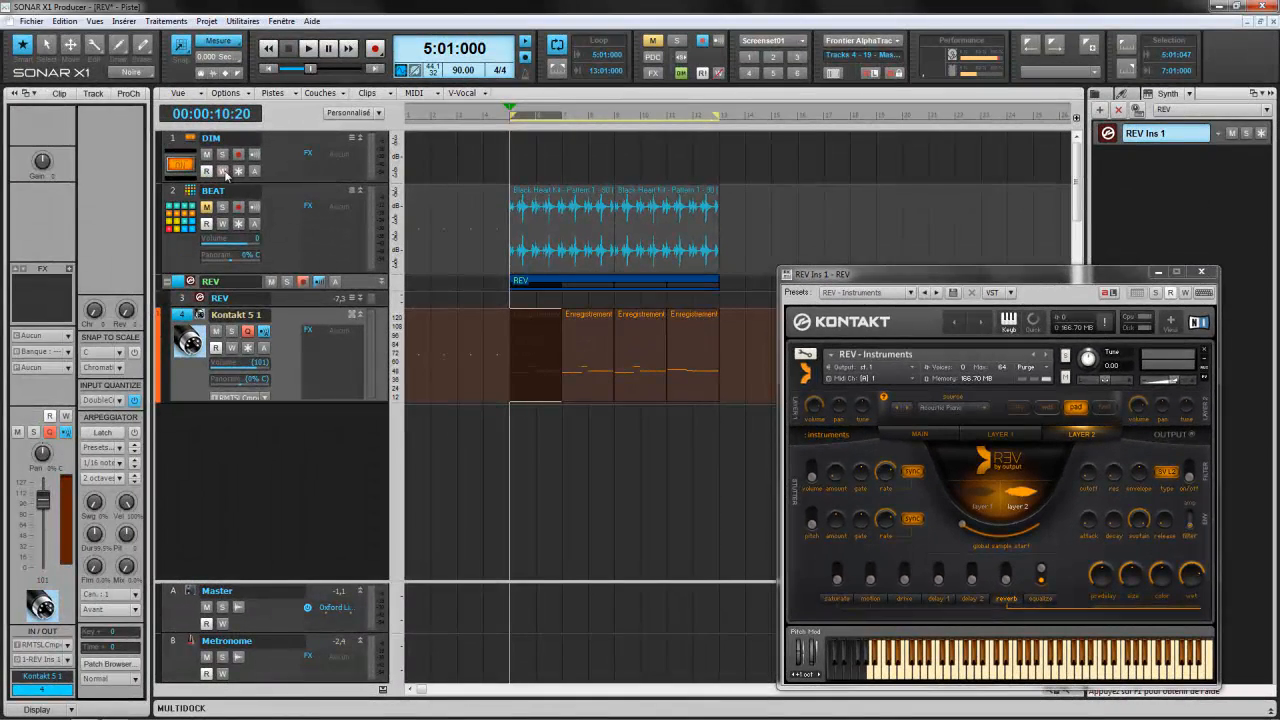
Solo the DIM track and expand Kontakt to its full view with the library browser.
left_click(222, 154)
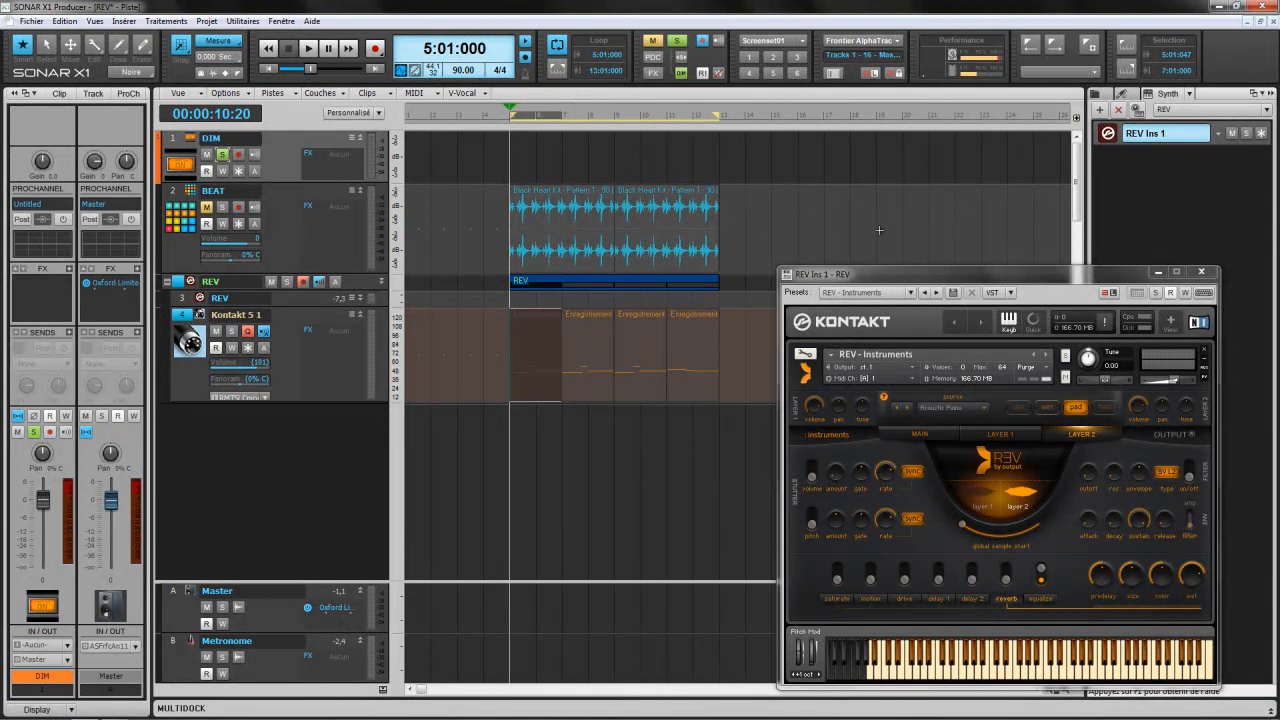
left_click_drag(894, 268, 679, 212)
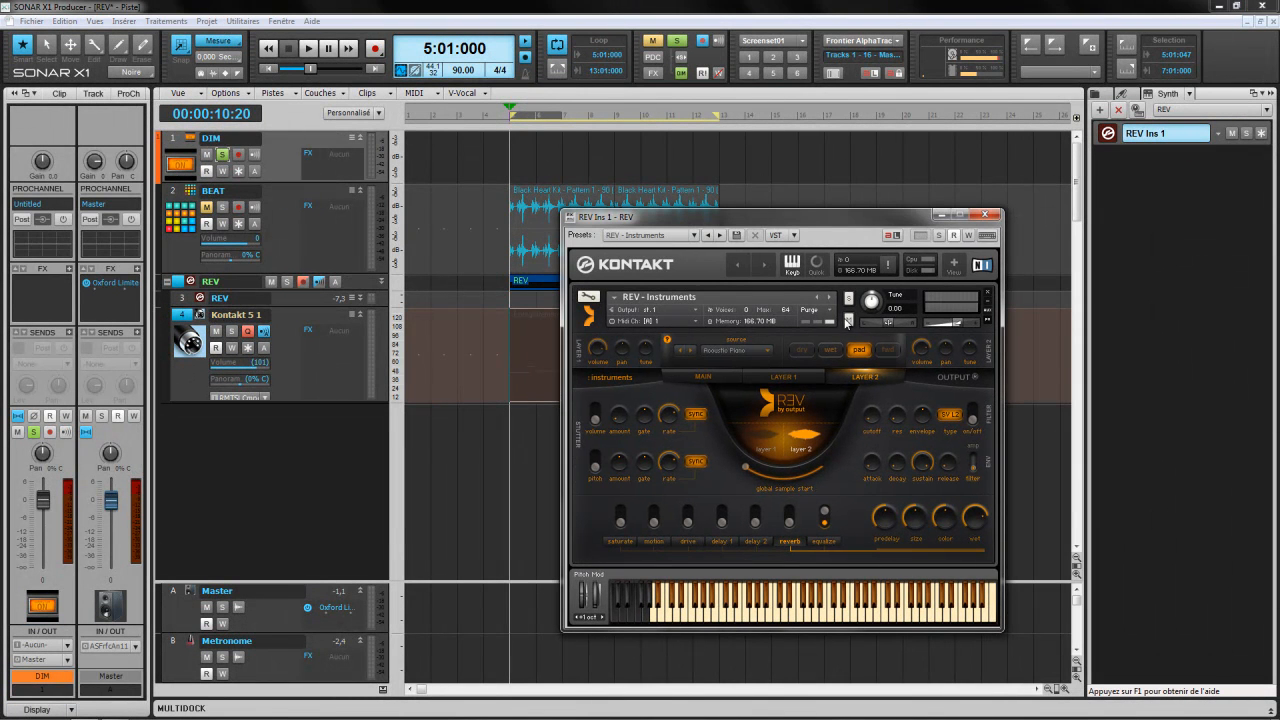
left_click(954, 268)
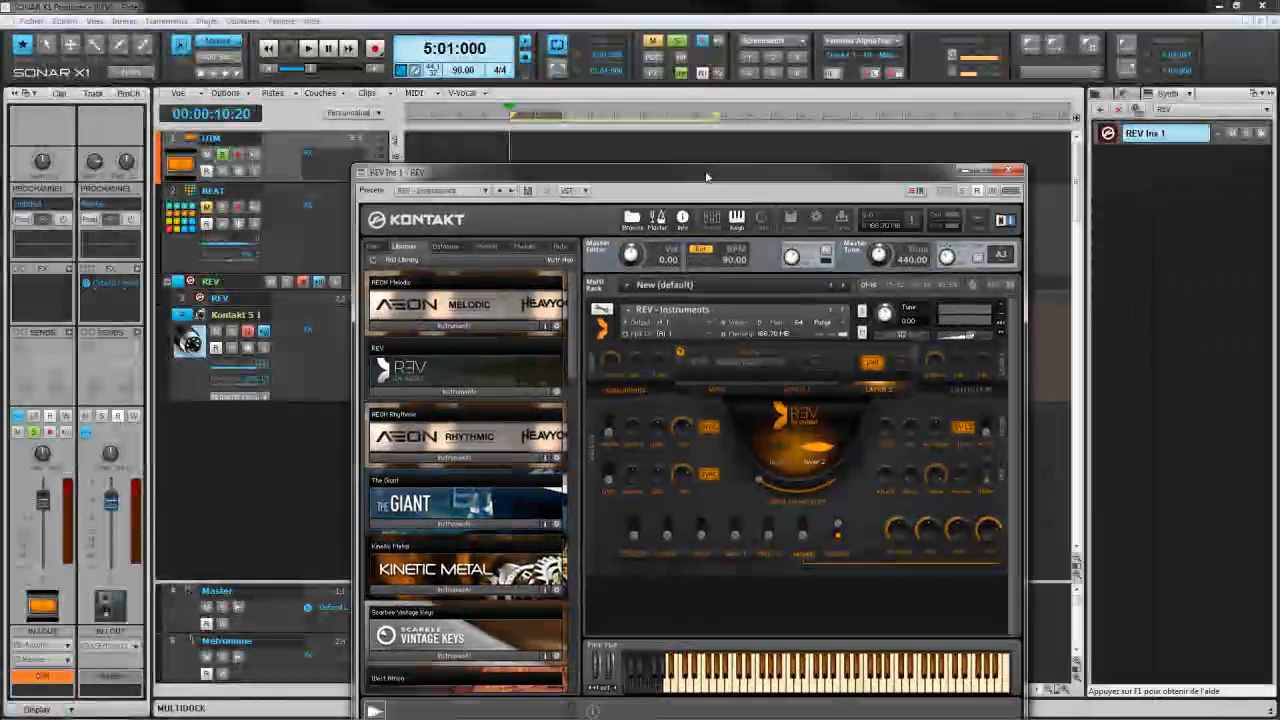
Browse the preset categories on REV's main page, including ReTron and Sling, and load 01 Piano from 11 Stutter One Shots.
left_click(738, 372)
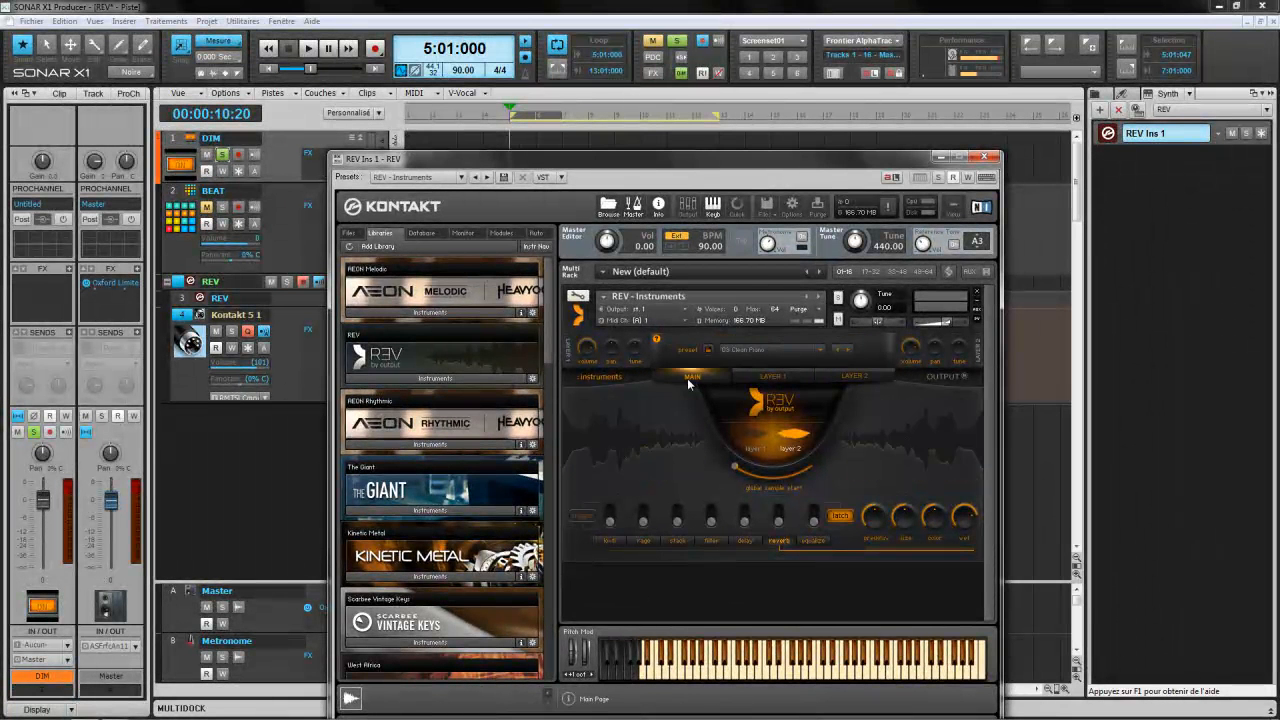
left_click(813, 352)
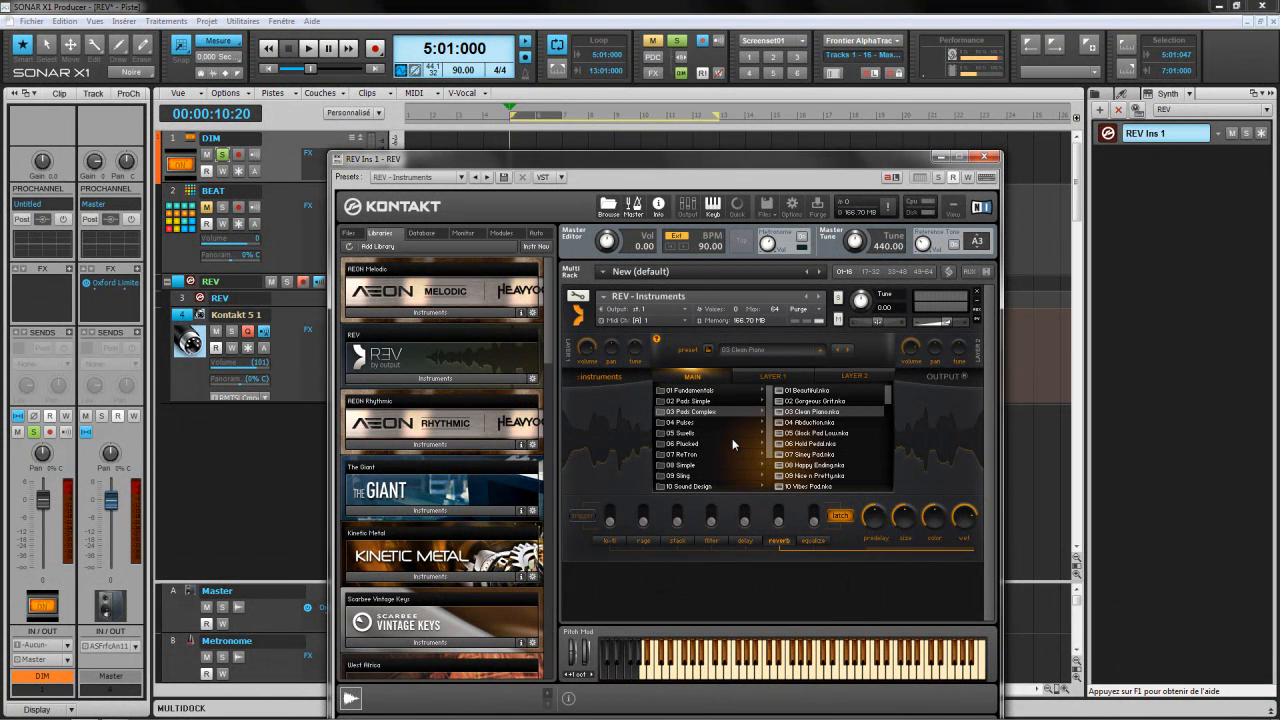
mouse_move(708, 454)
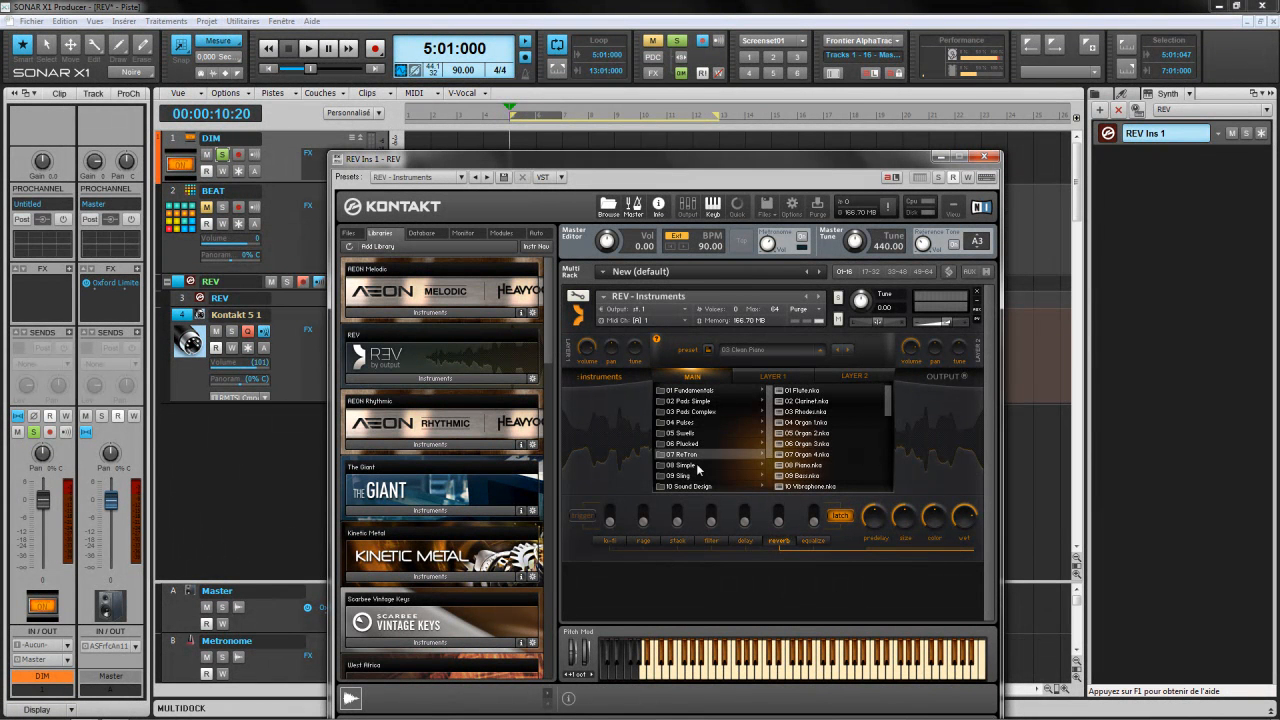
left_click(702, 480)
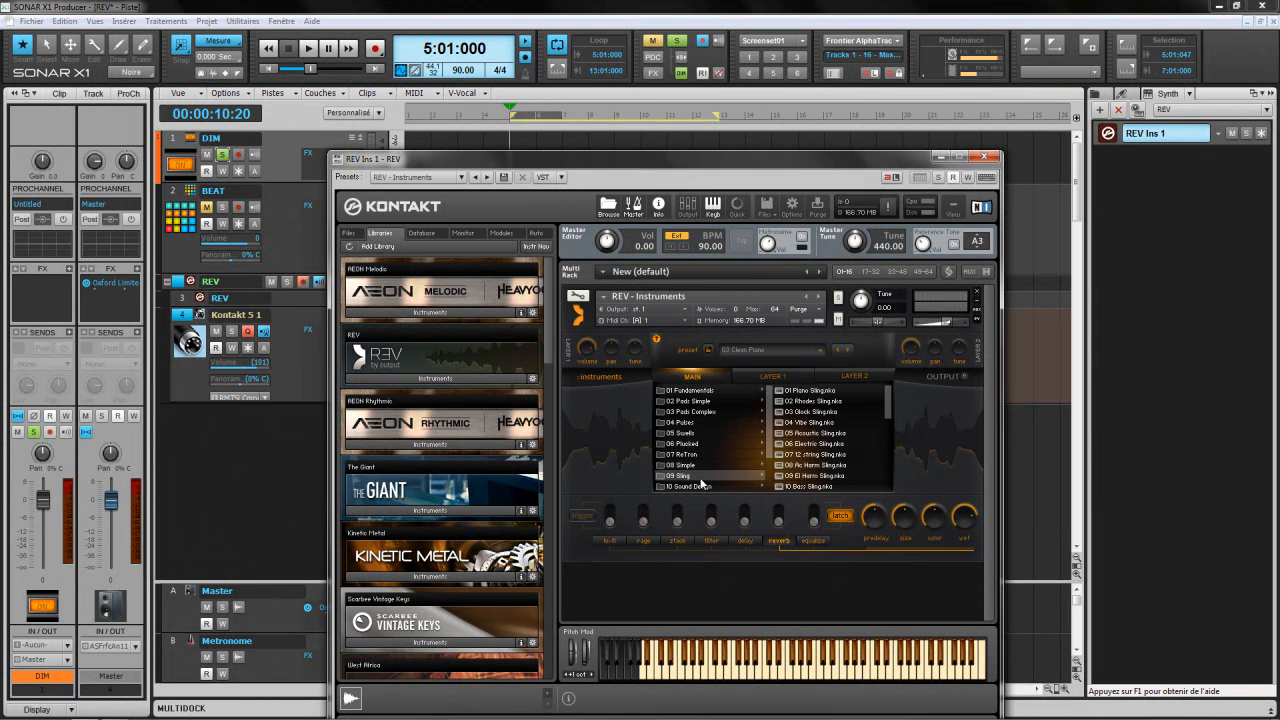
left_click_drag(772, 447, 774, 479)
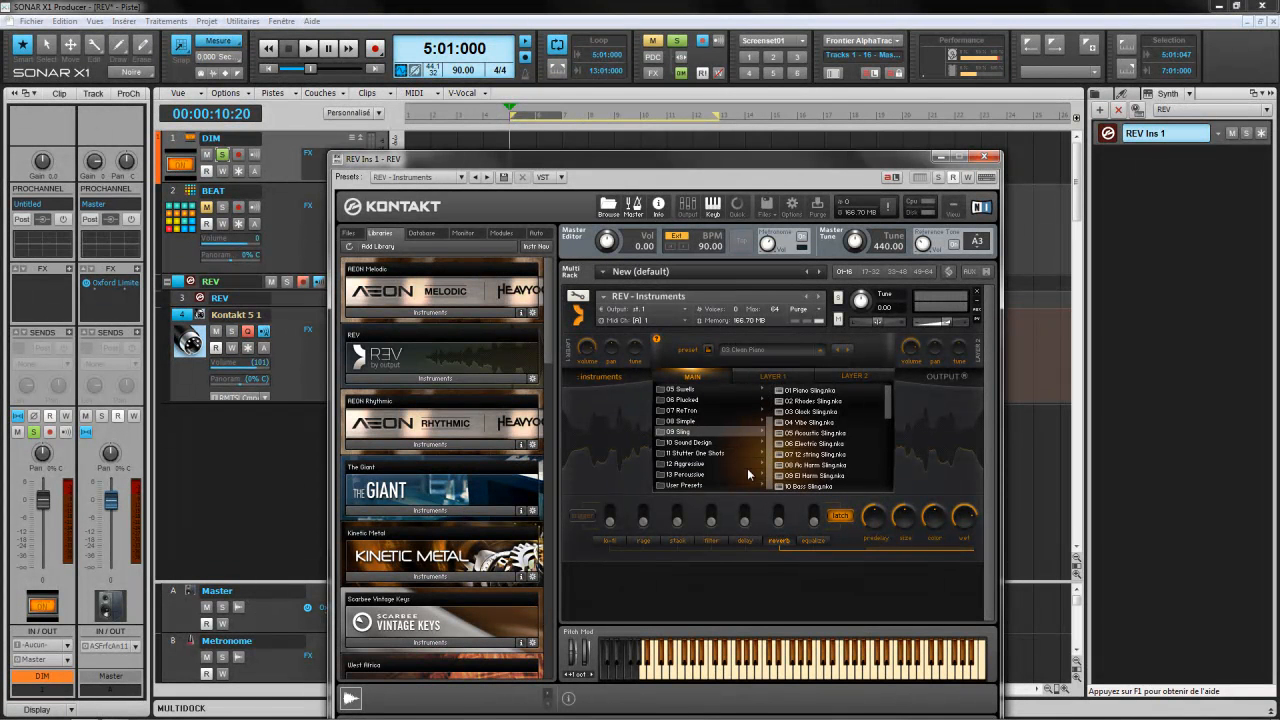
mouse_move(699, 444)
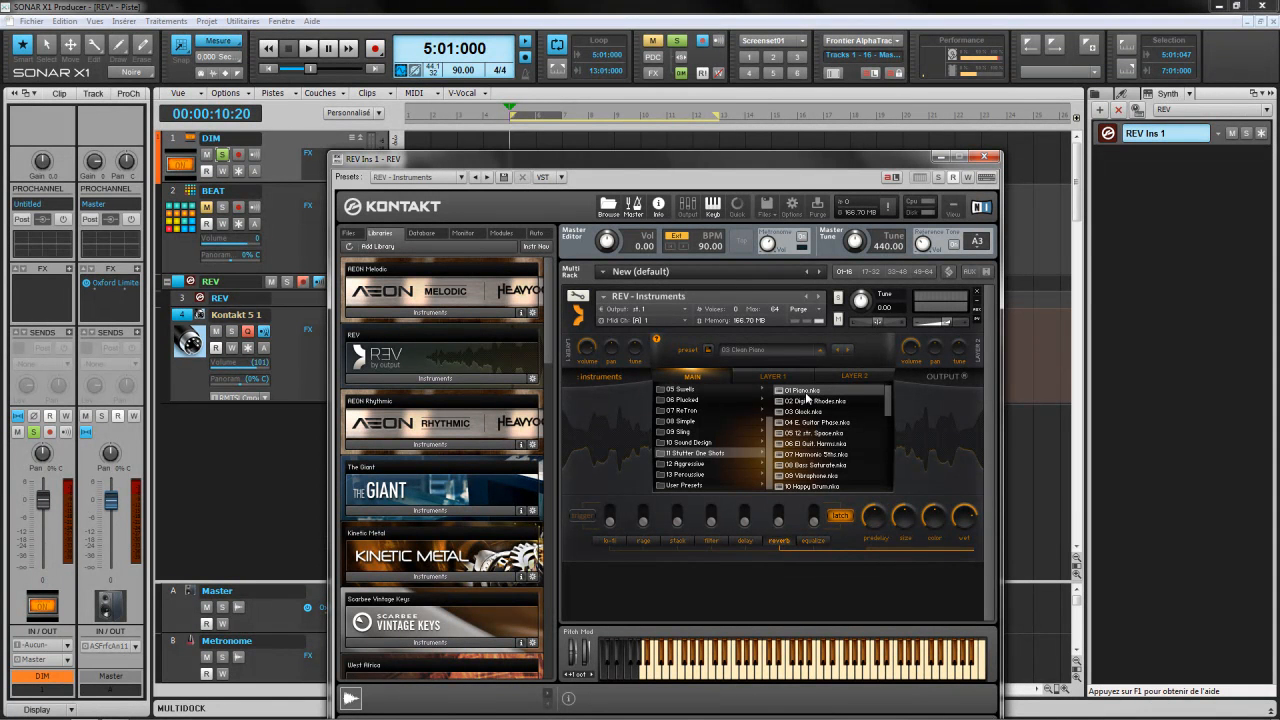
left_click(807, 392)
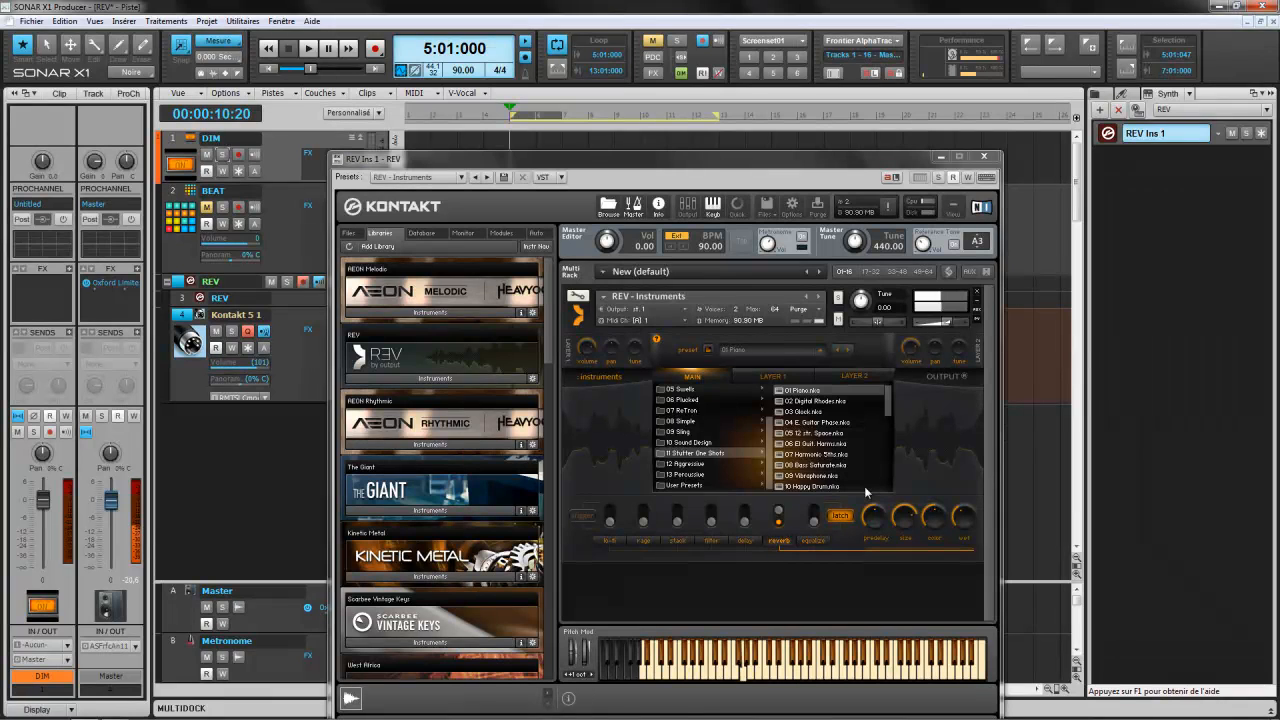
Audition more Stutter One Shots presets, including 02 Digital Rhodes, 07 Harmonic 5ths, 13 Organ 1 and 14 Cello.
left_click(801, 402)
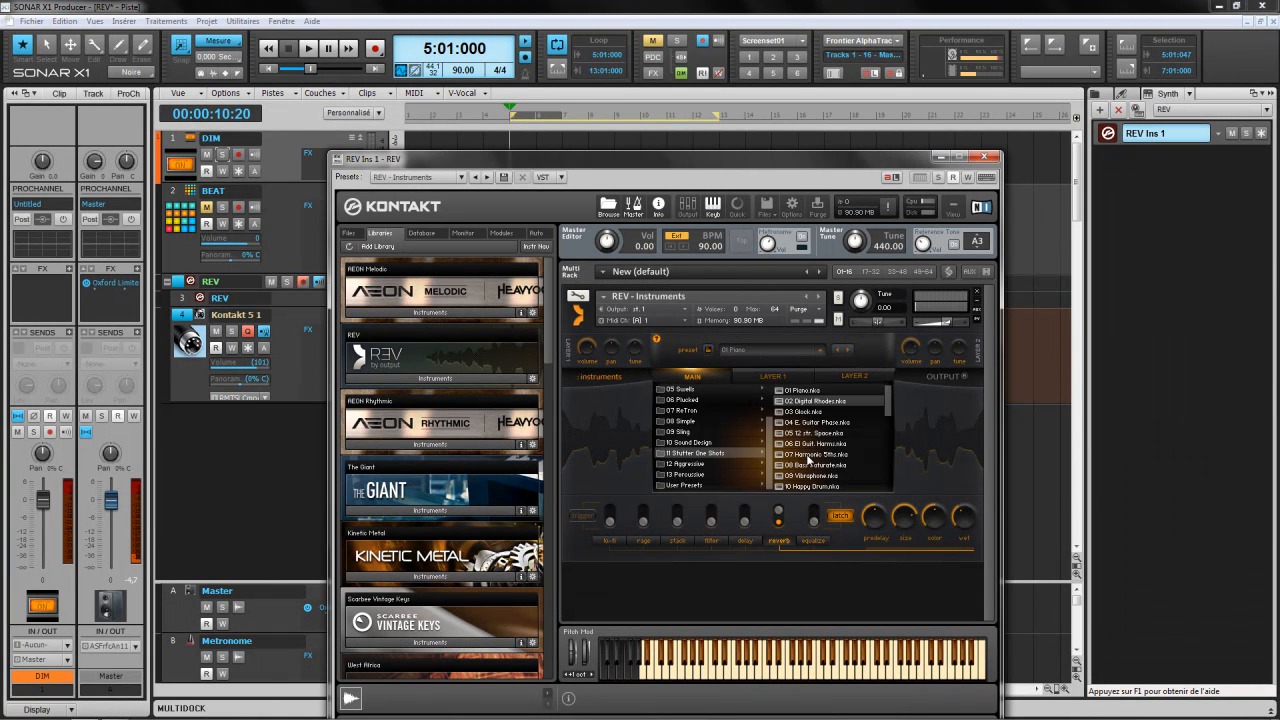
left_click(809, 455)
double_click(808, 459)
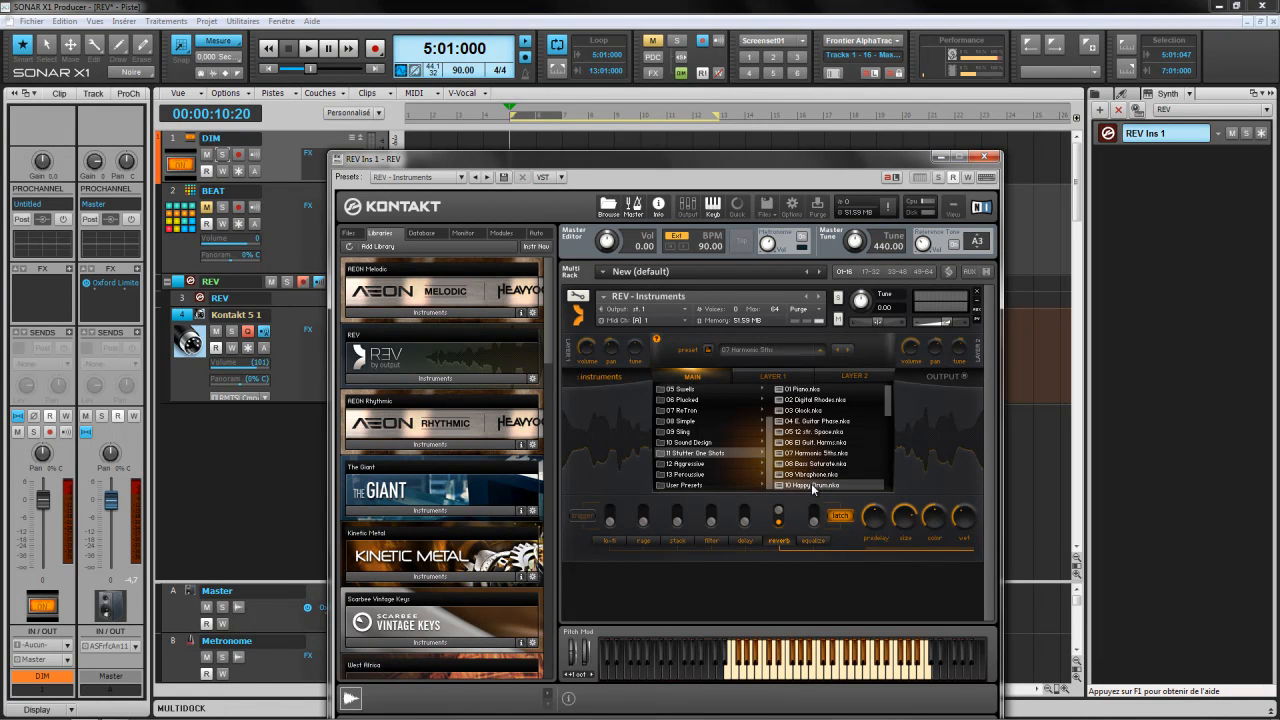
scroll(885, 432, "down", 3)
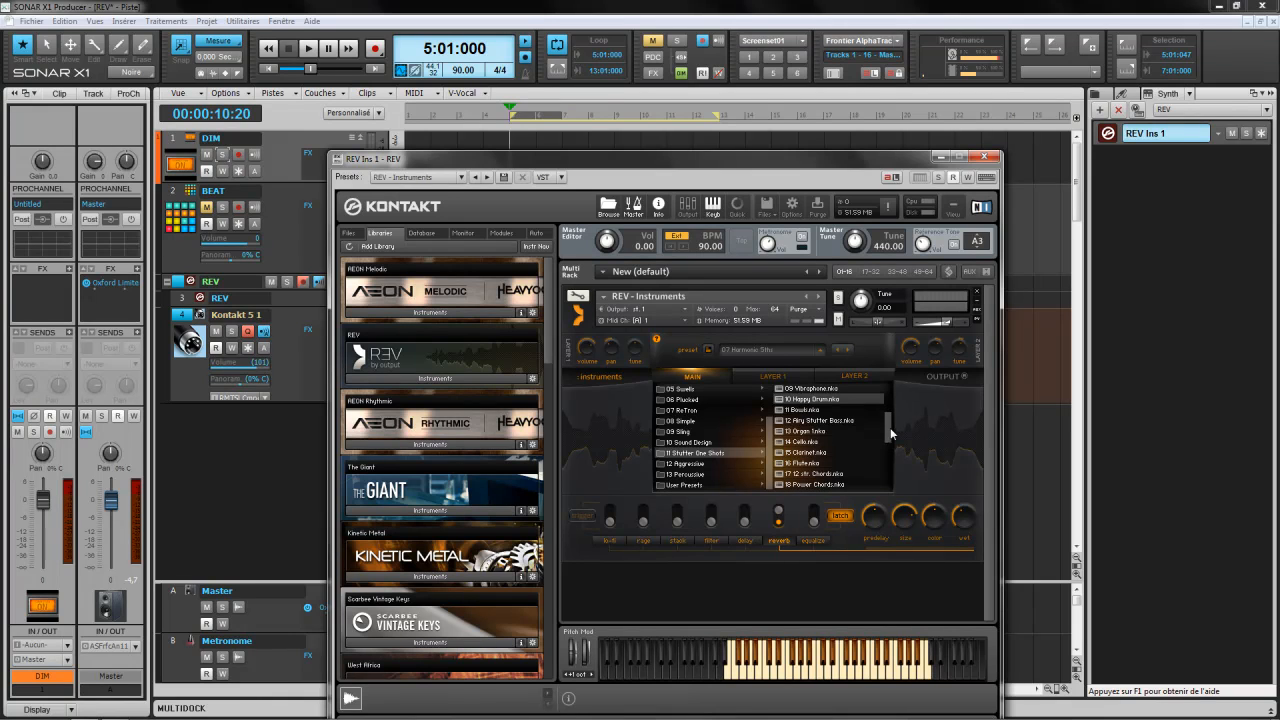
left_click(814, 432)
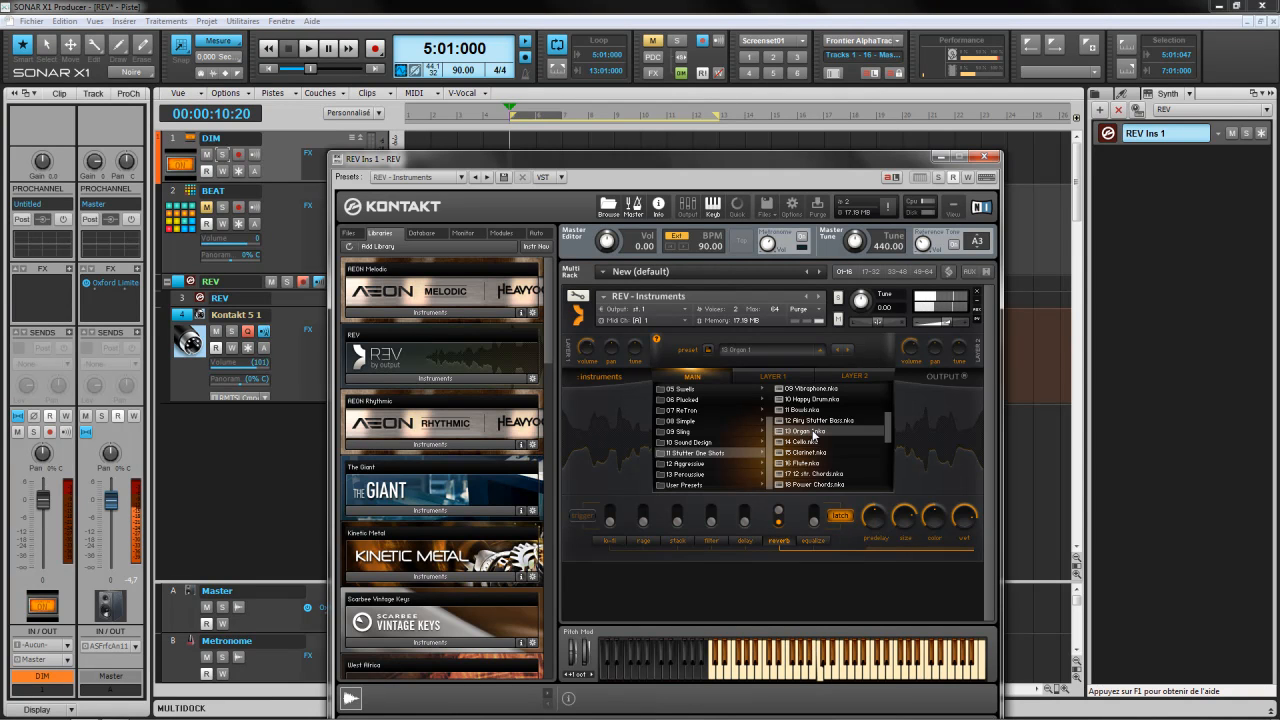
left_click(847, 351)
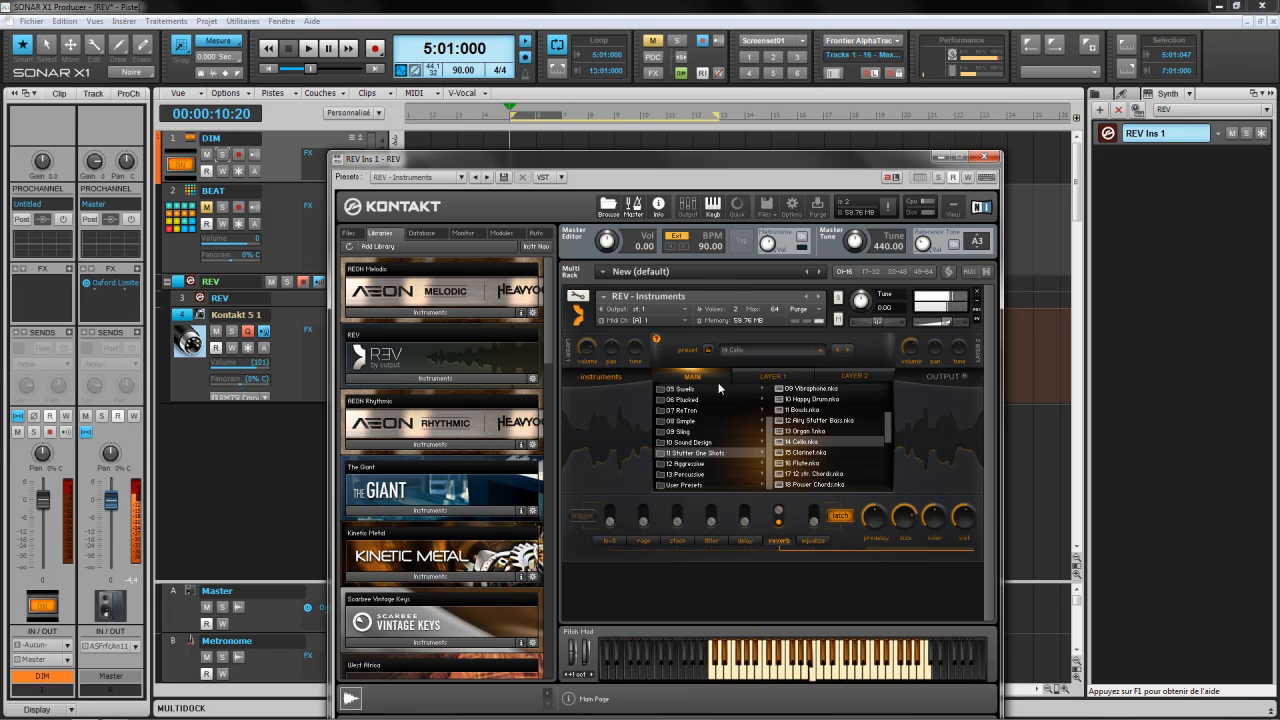
Go through the layer 1 and layer 2 stutter controls of the Cello preset and pan layer 1 to 100 L.
left_click(817, 350)
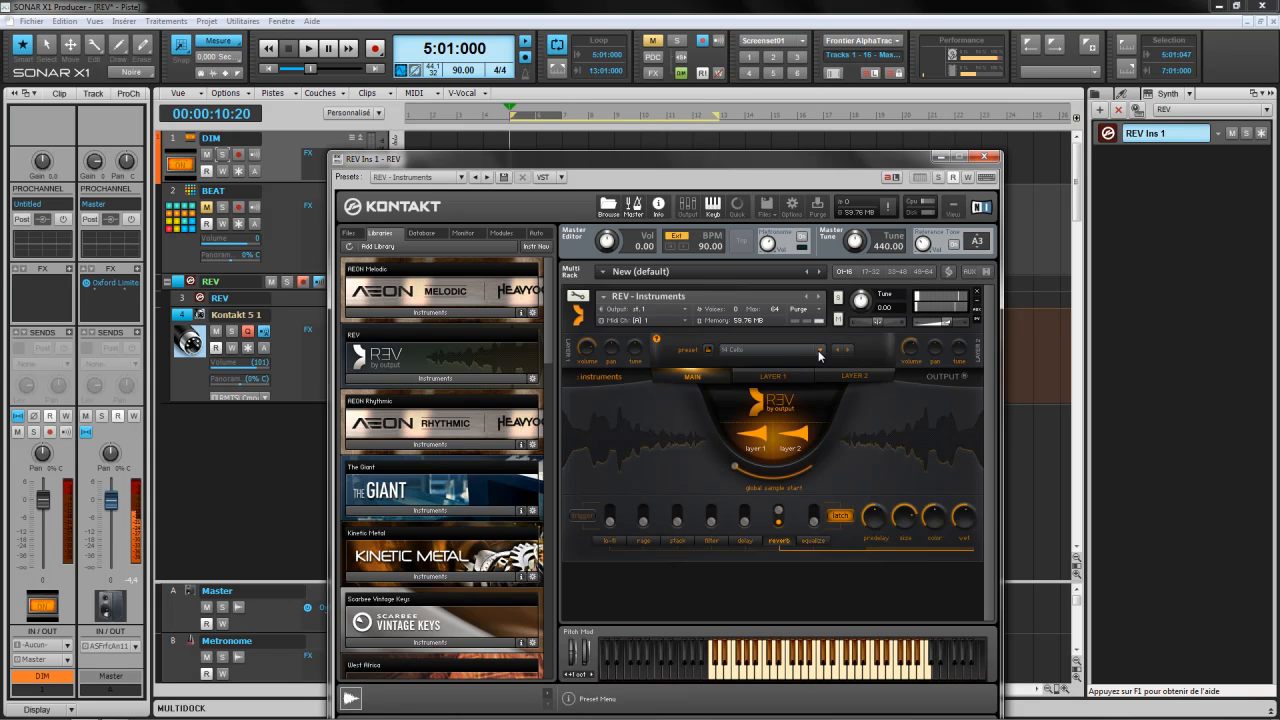
left_click(753, 449)
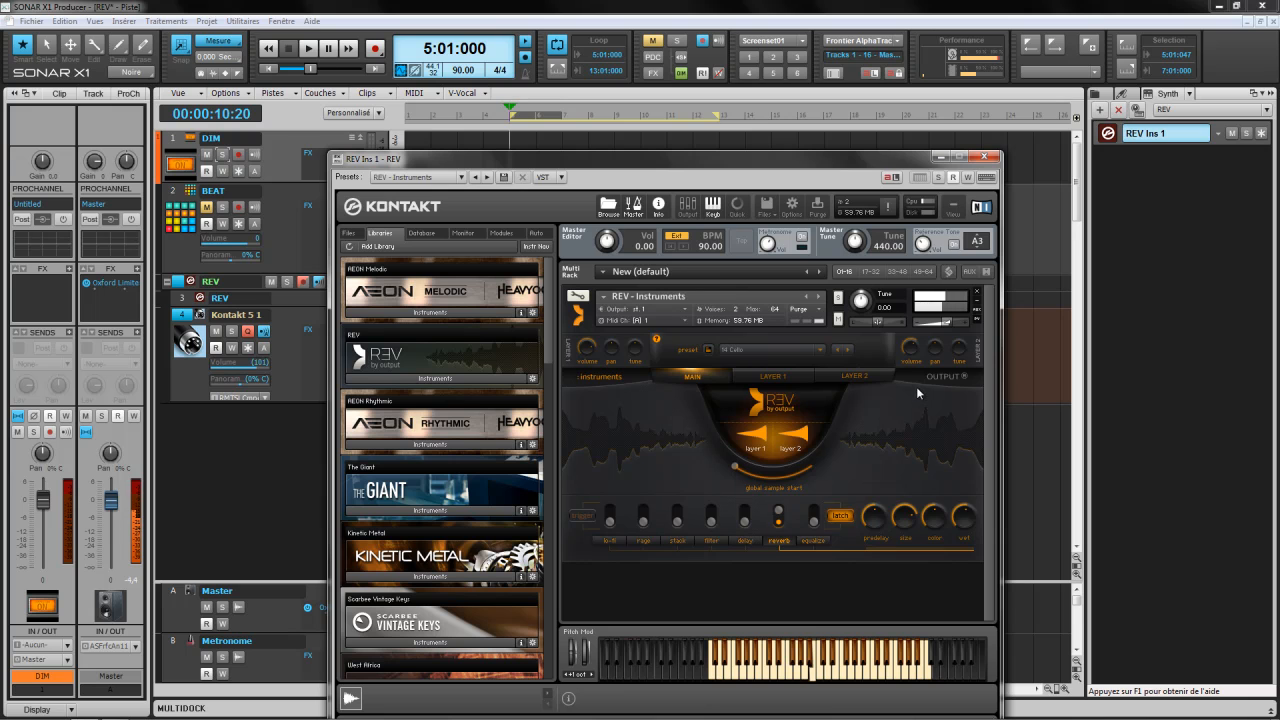
left_click(782, 376)
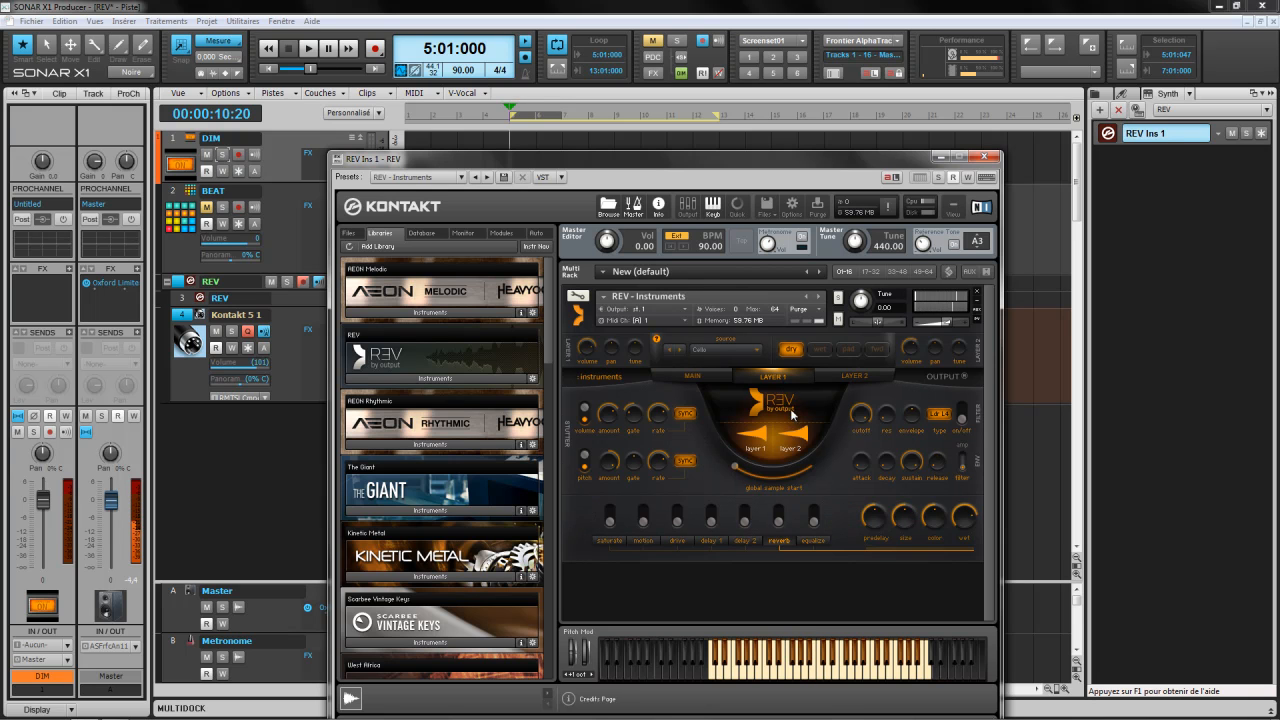
mouse_move(659, 412)
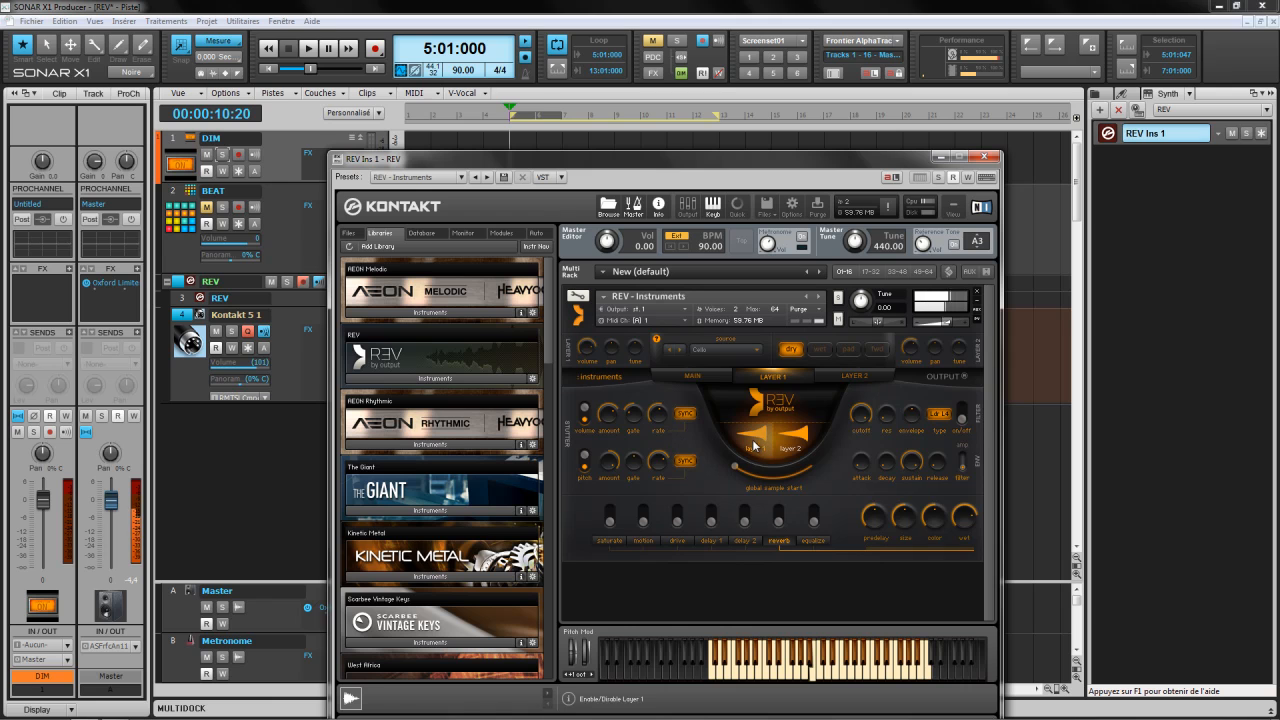
left_click(843, 376)
mouse_move(659, 417)
left_mouse_down()
mouse_move(652, 426)
mouse_move(700, 440)
mouse_move(652, 398)
left_mouse_up()
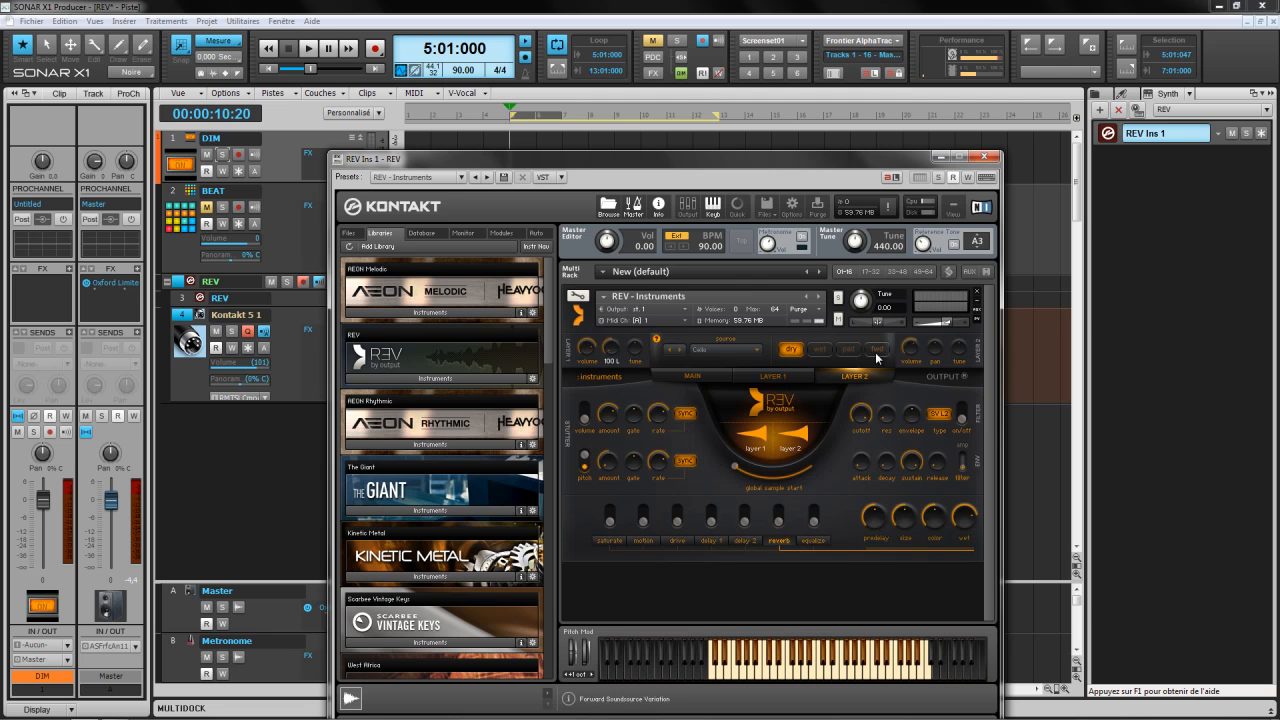
left_click_drag(928, 317, 910, 230)
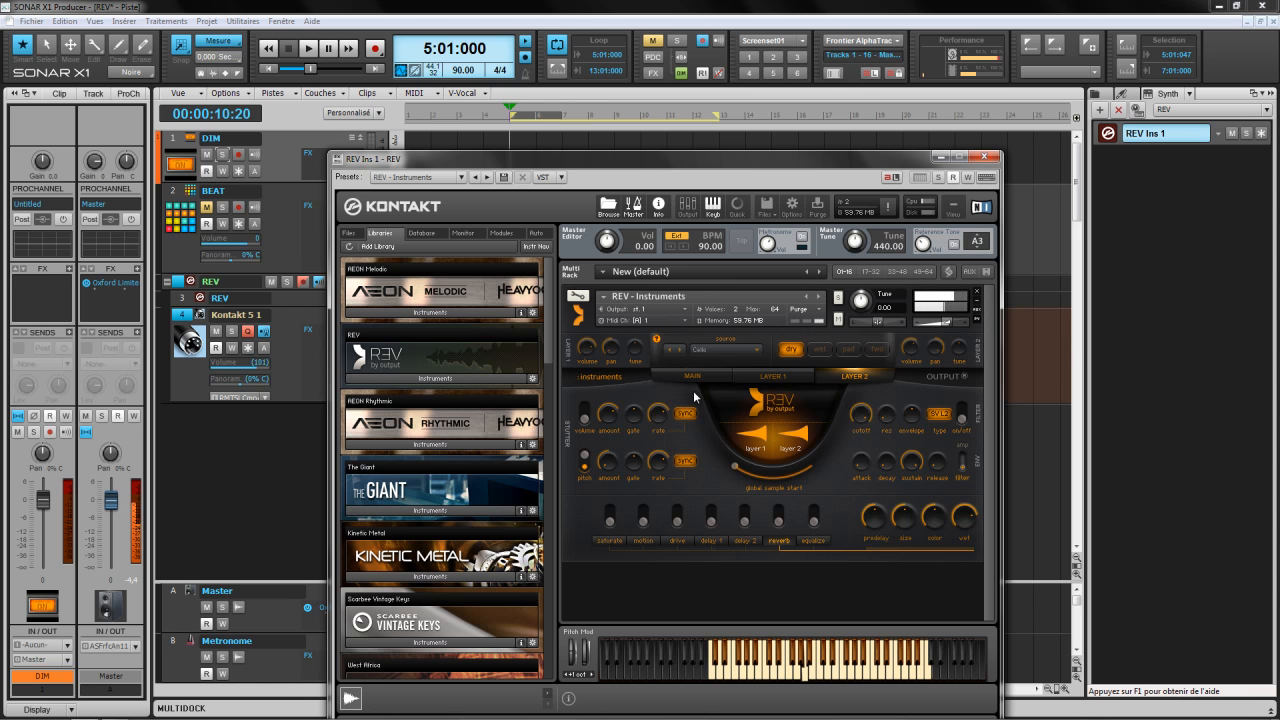
Load REV - Loops from the REV library and check the library's instrument list in Kontakt's full view.
left_click(432, 380)
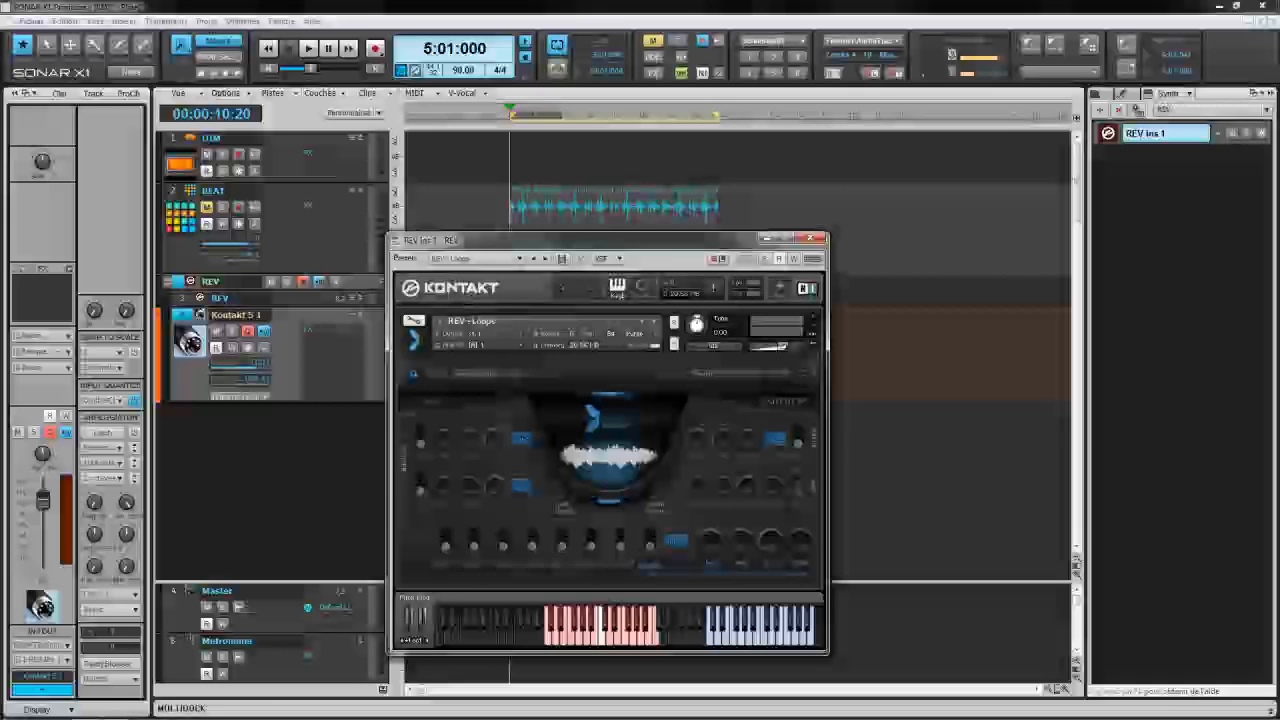
left_click_drag(558, 249, 585, 243)
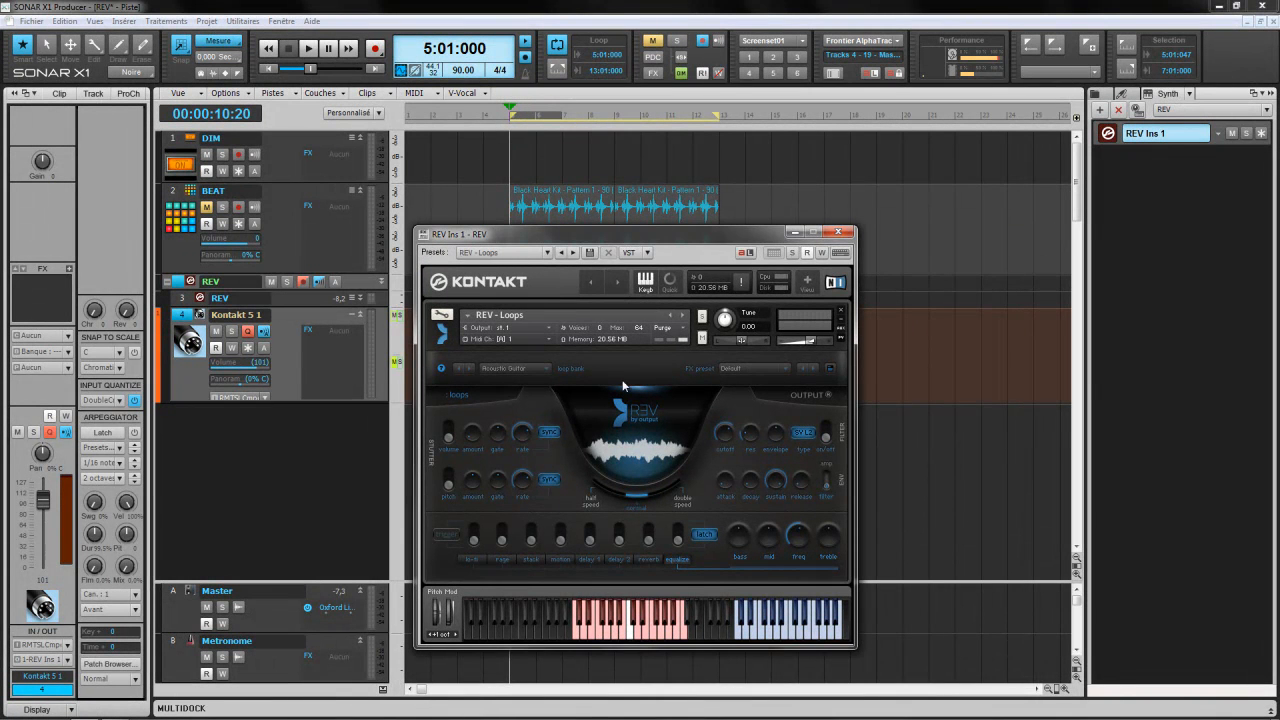
left_click(807, 284)
left_click(538, 455)
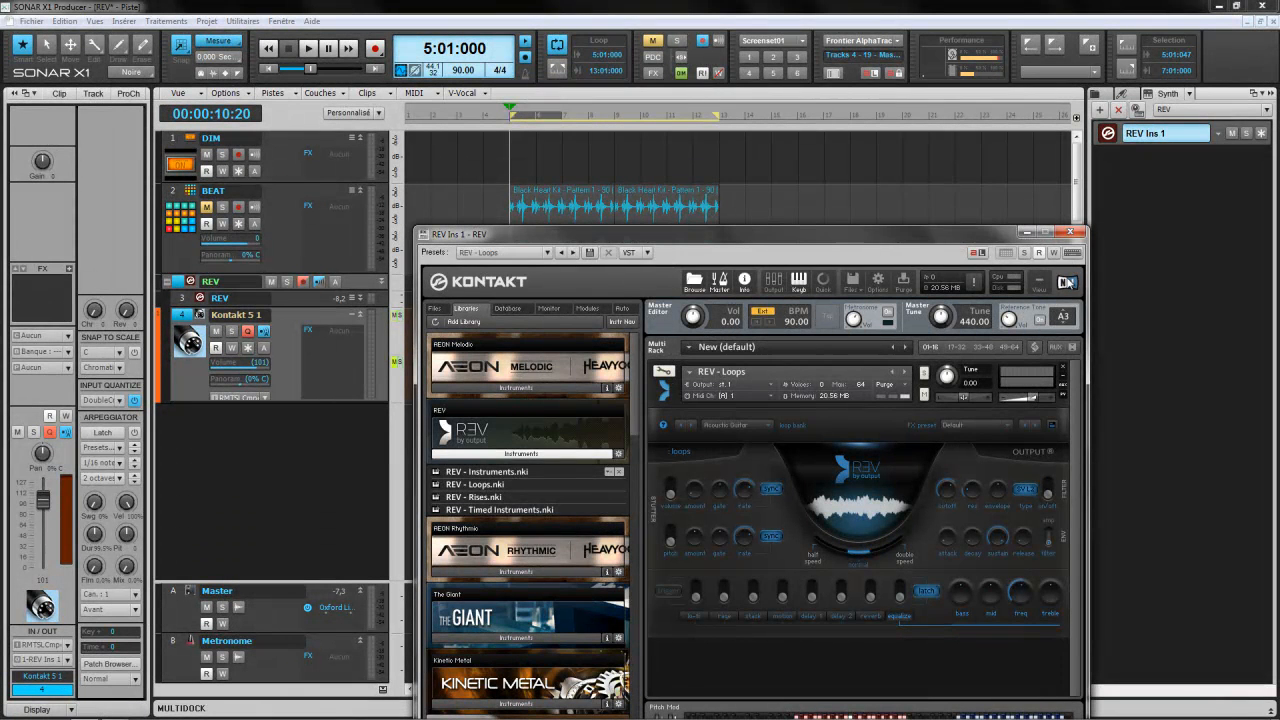
left_click(1056, 284)
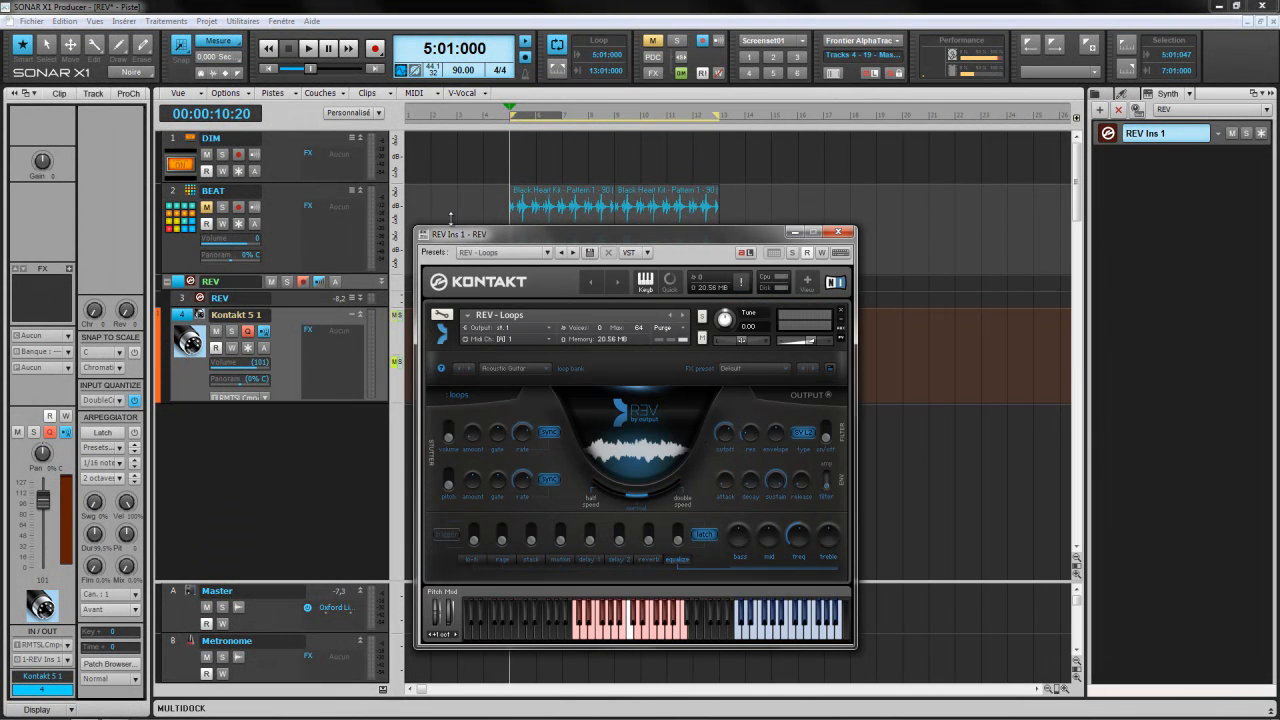
Look through the loop bank list of the REV - Loops instrument, leaving the Acoustic Guitar bank selected.
left_click_drag(544, 230, 585, 225)
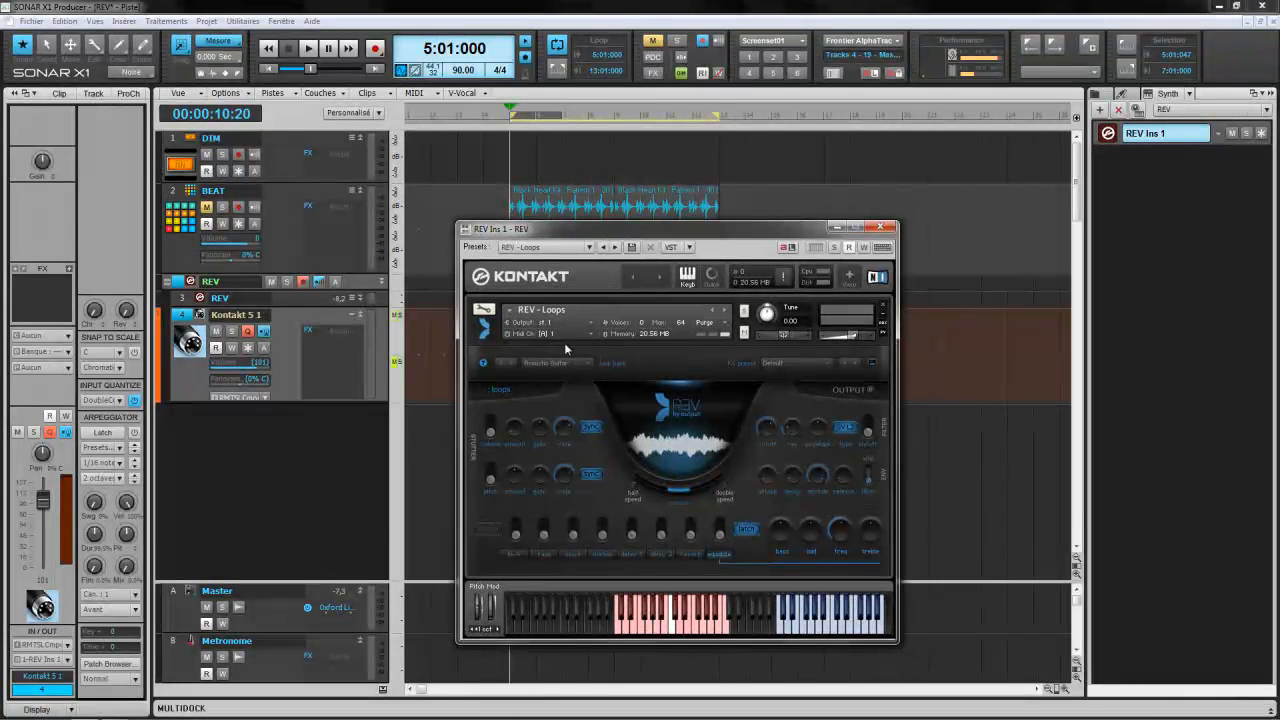
left_click(588, 364)
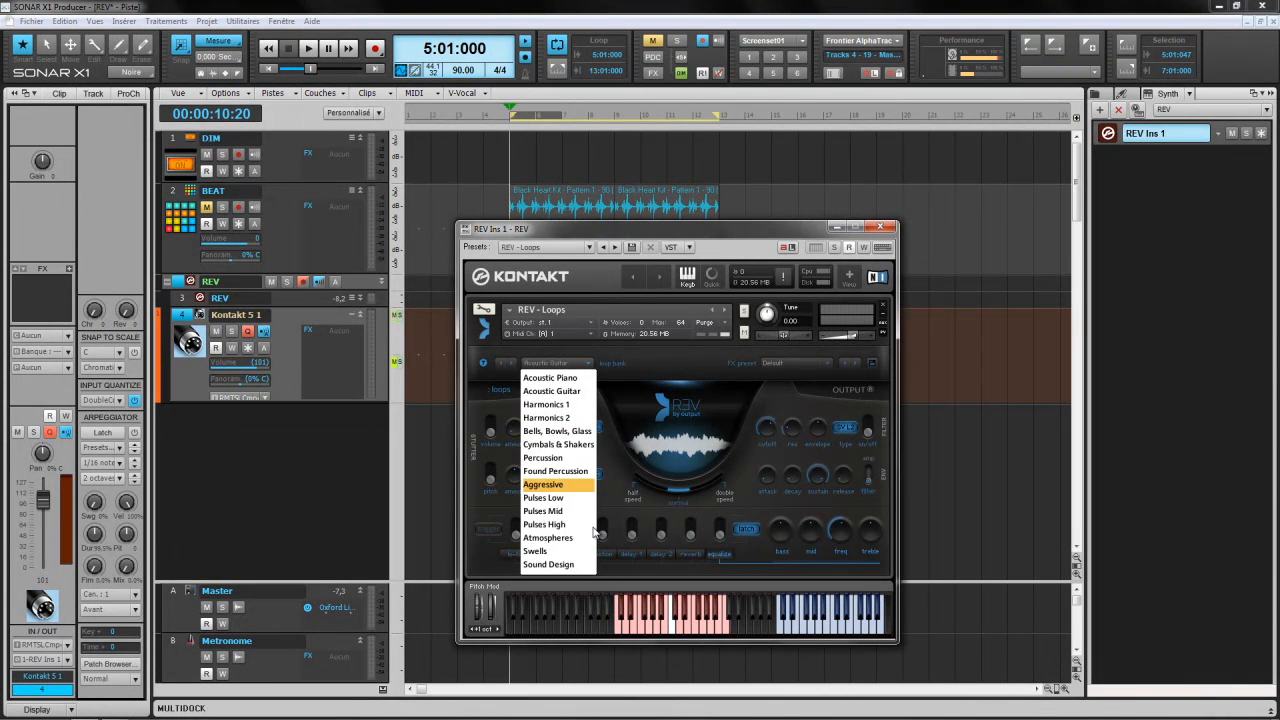
left_click(697, 404)
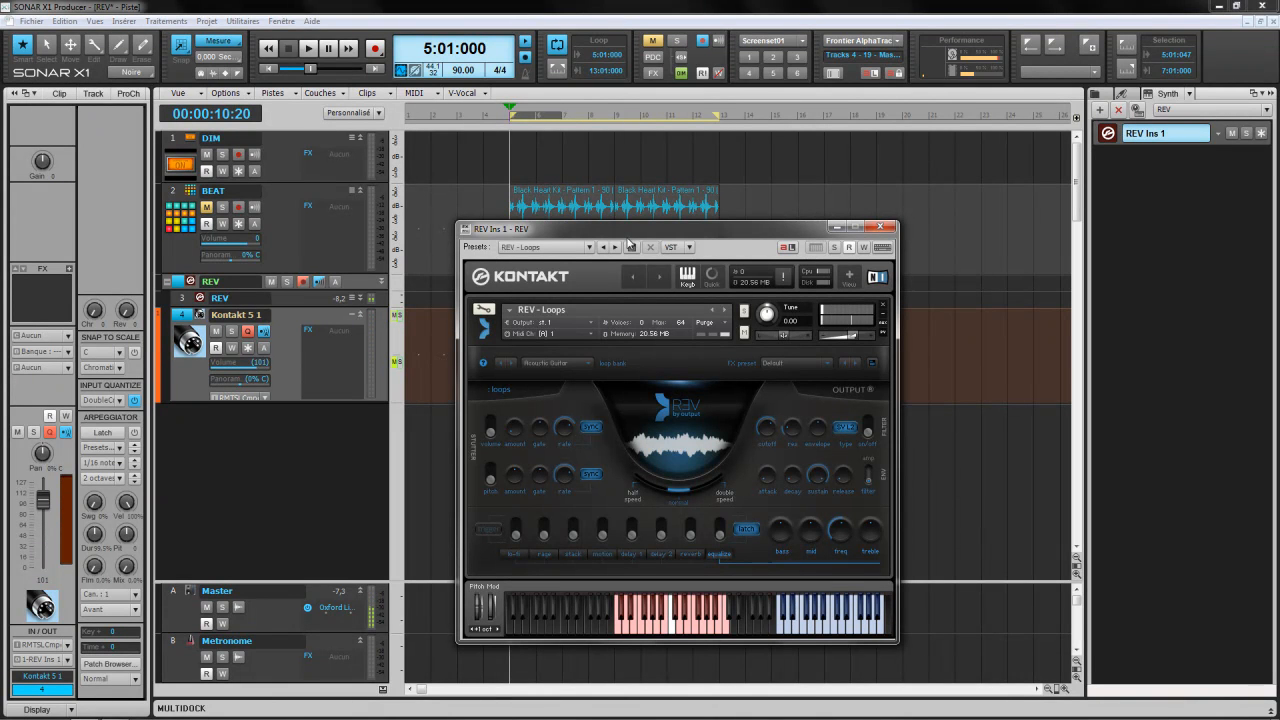
Move the REV instrument window off the clips and play the project from measure 9.
left_click_drag(628, 229, 900, 227)
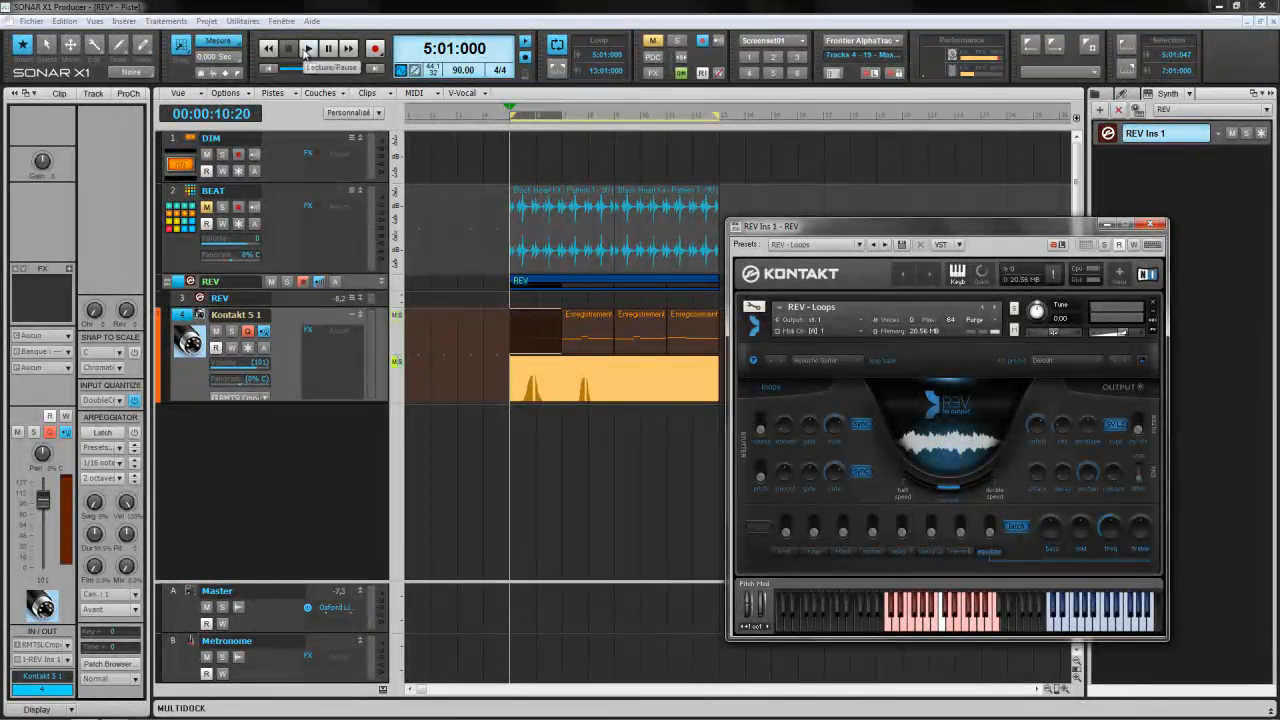
left_click(306, 50)
left_click(306, 50)
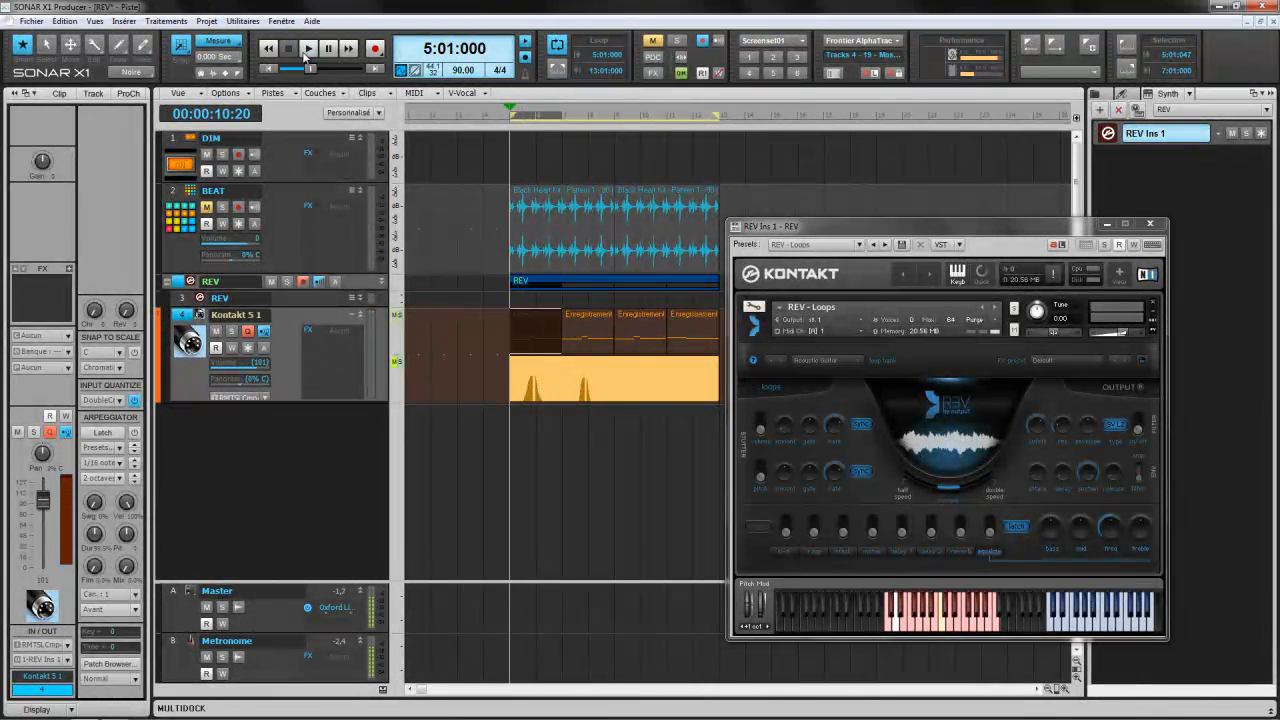
left_click(306, 50)
left_click(309, 55)
left_click(561, 118)
left_click(593, 121)
left_click(620, 121)
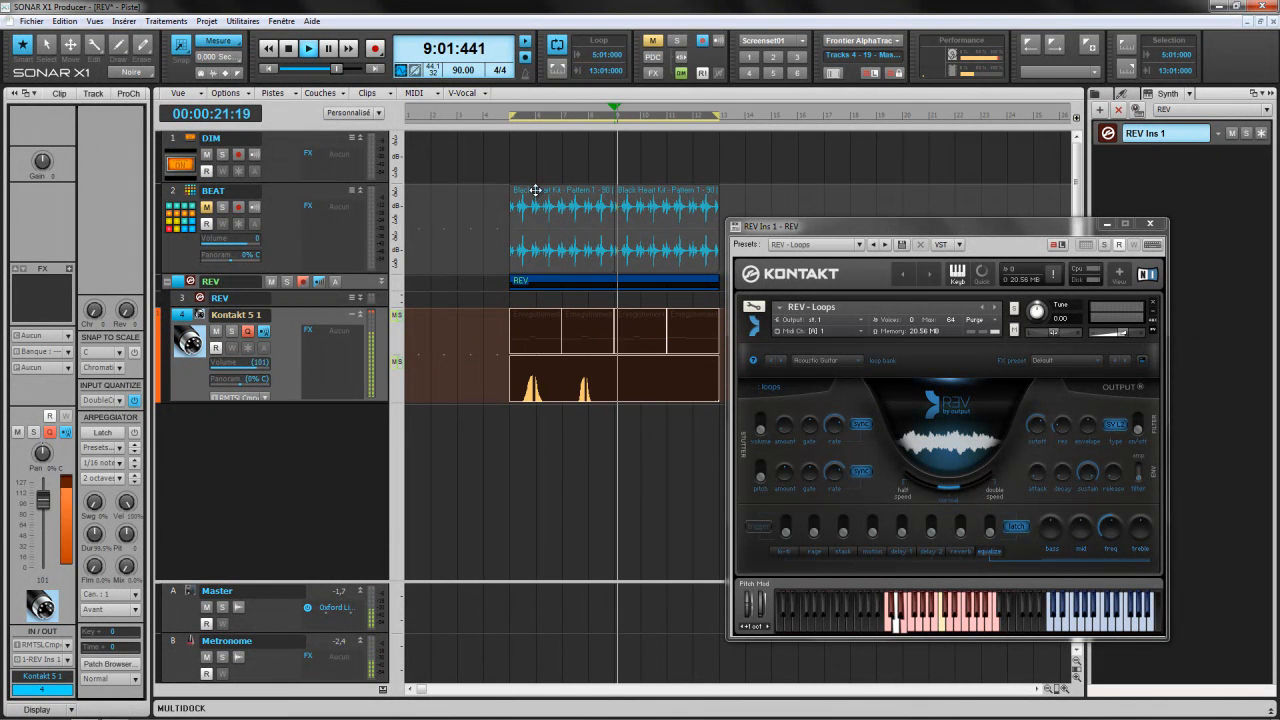
Delete all the recorded clips from the Kontakt 5 1 track, moving the REV window out of the way.
left_click(530, 330)
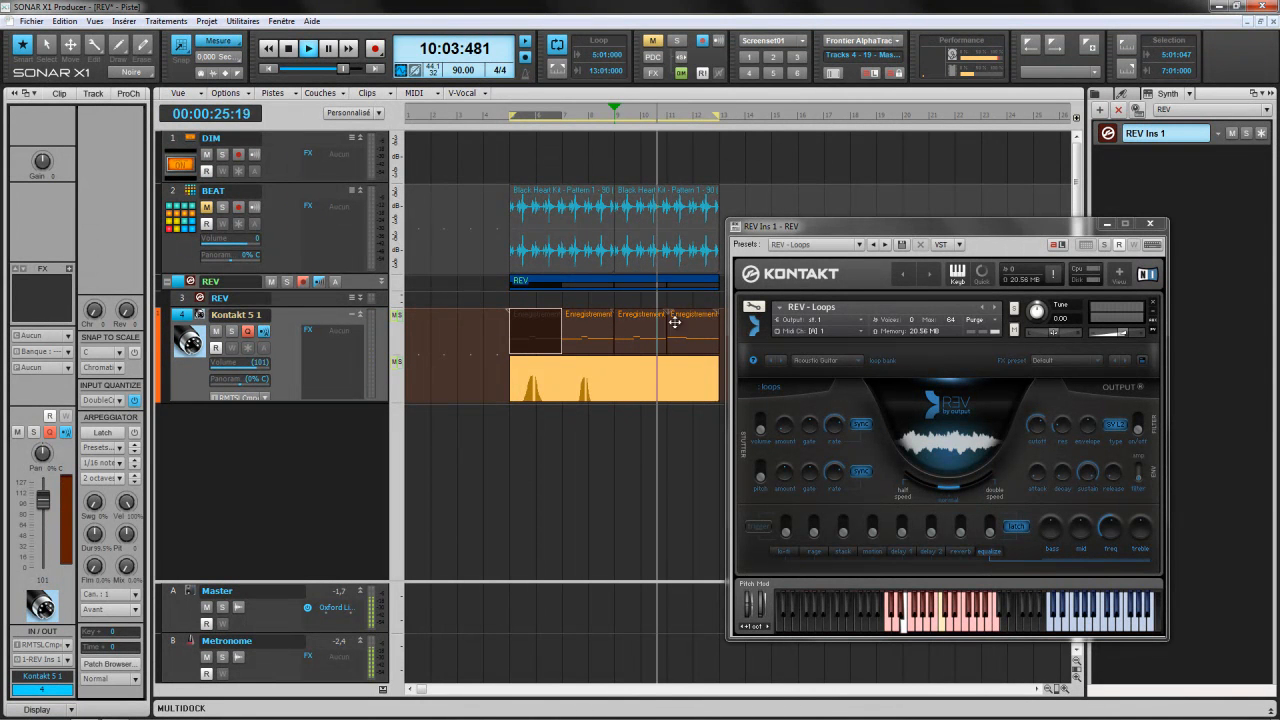
left_click_drag(815, 229, 918, 234)
left_click_drag(736, 340, 500, 440)
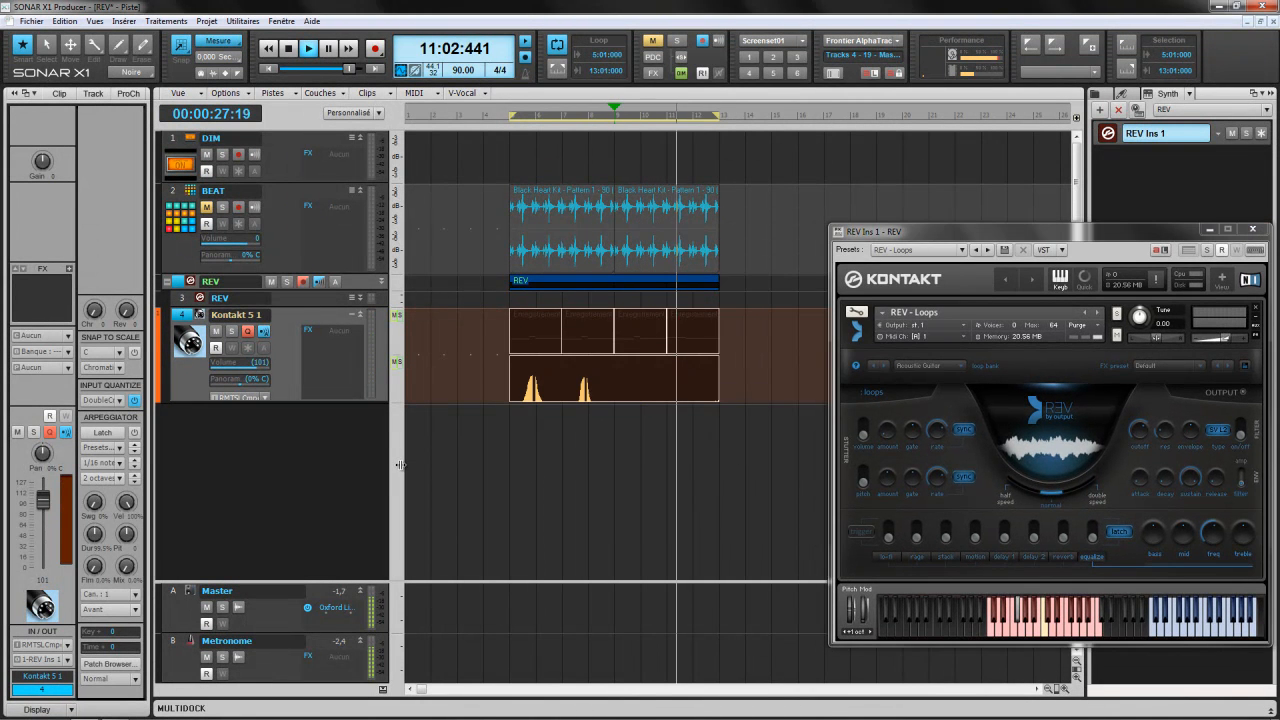
key("Delete")
left_click_drag(976, 243, 816, 260)
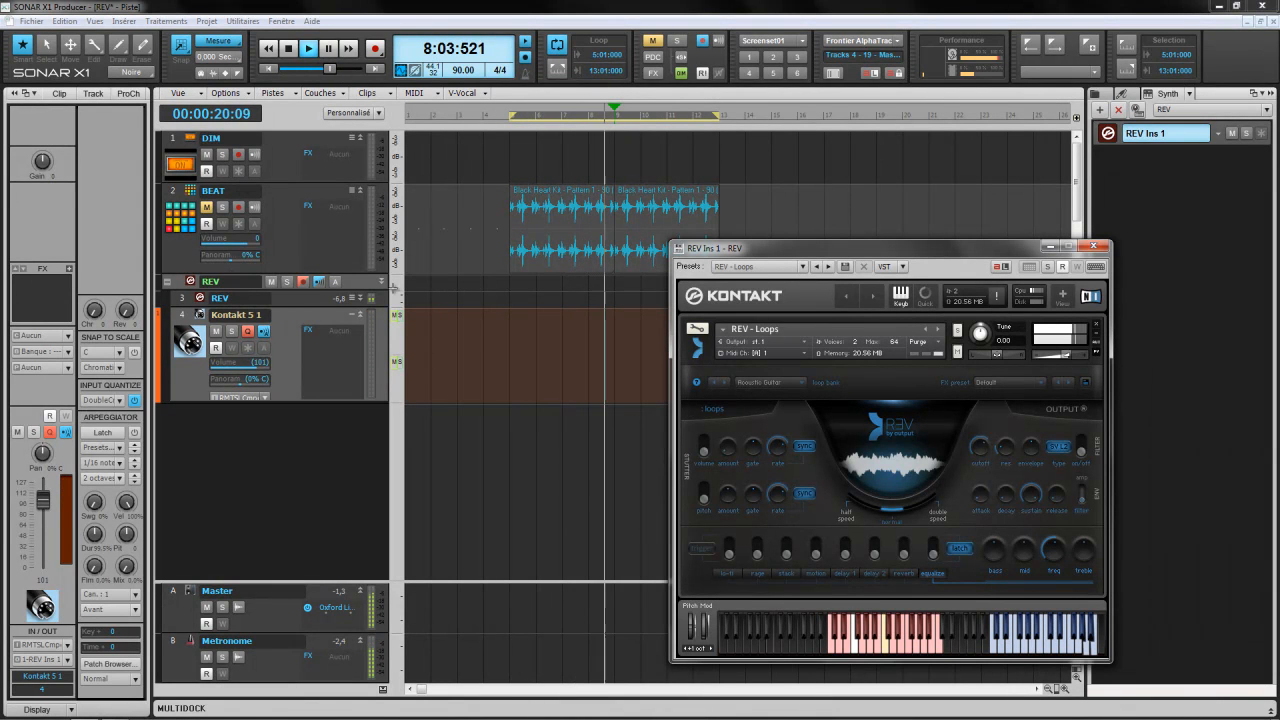
Stop playback, unmute the BEAT track and play the project again.
left_click(292, 50)
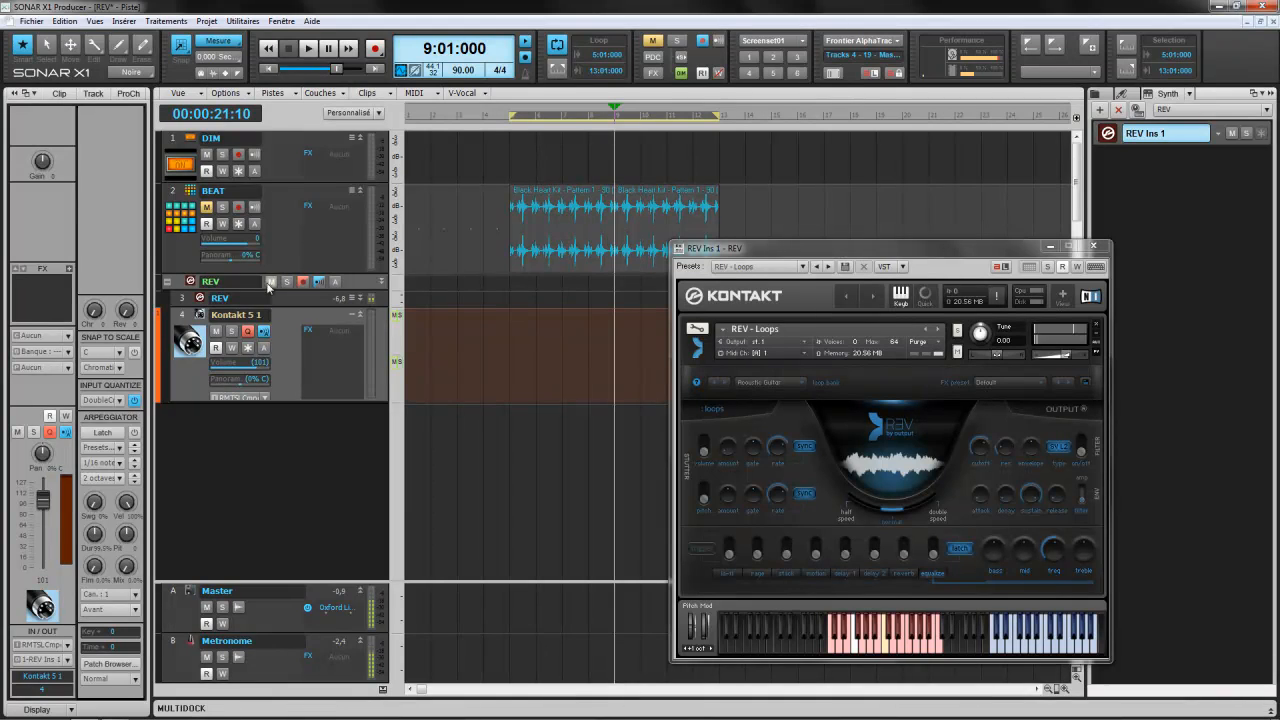
left_click(214, 212)
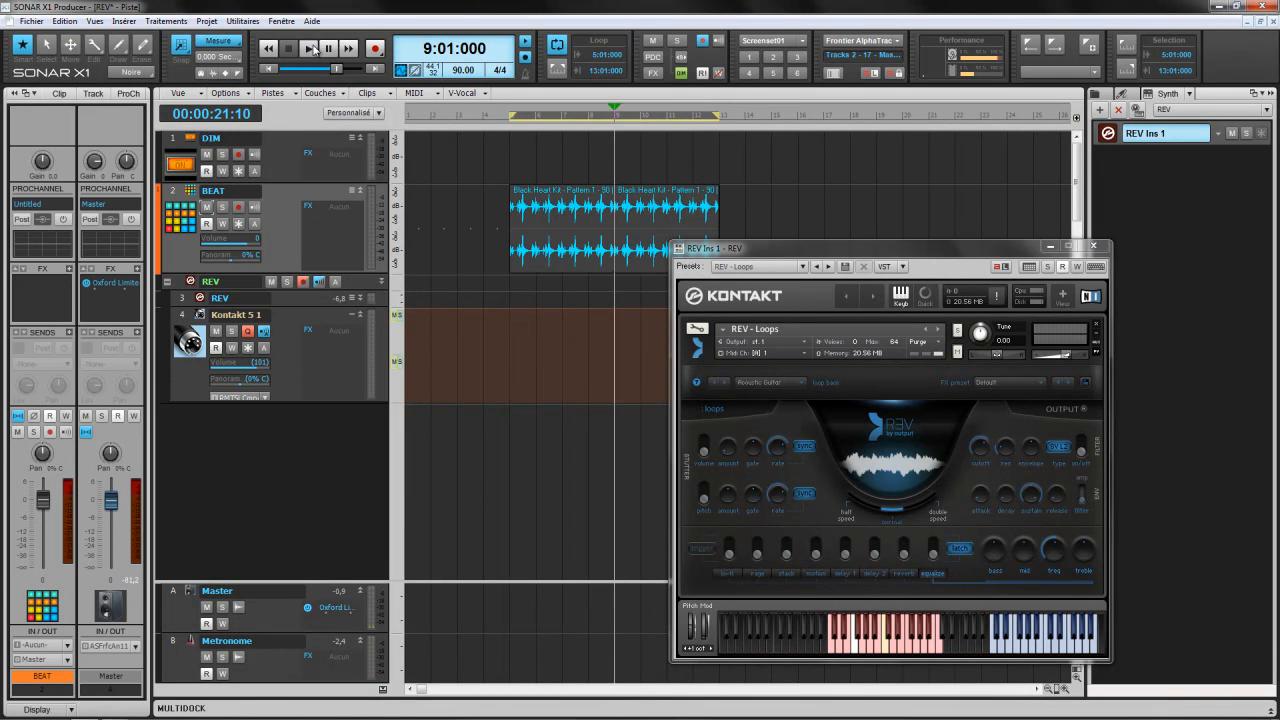
left_click(310, 49)
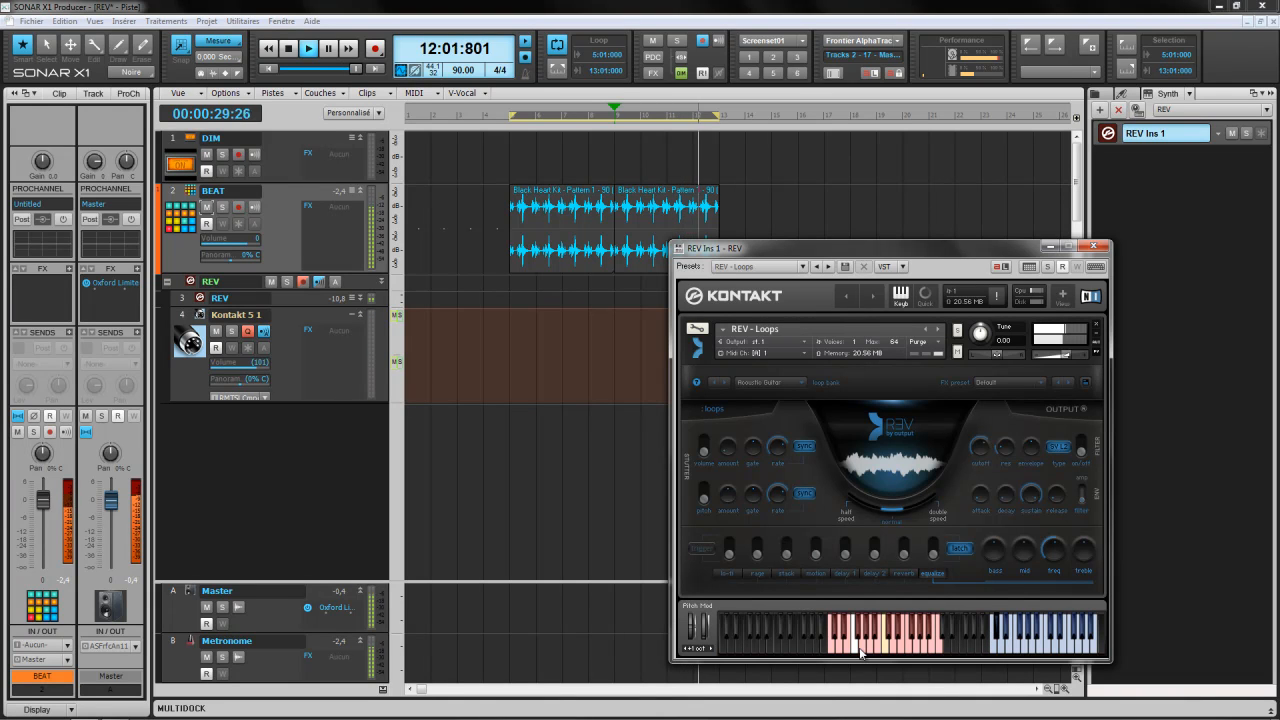
Record a short REV take on the Kontakt 5 1 track and fit its clips and the loop region to measures 5 to 7.
left_click(375, 50)
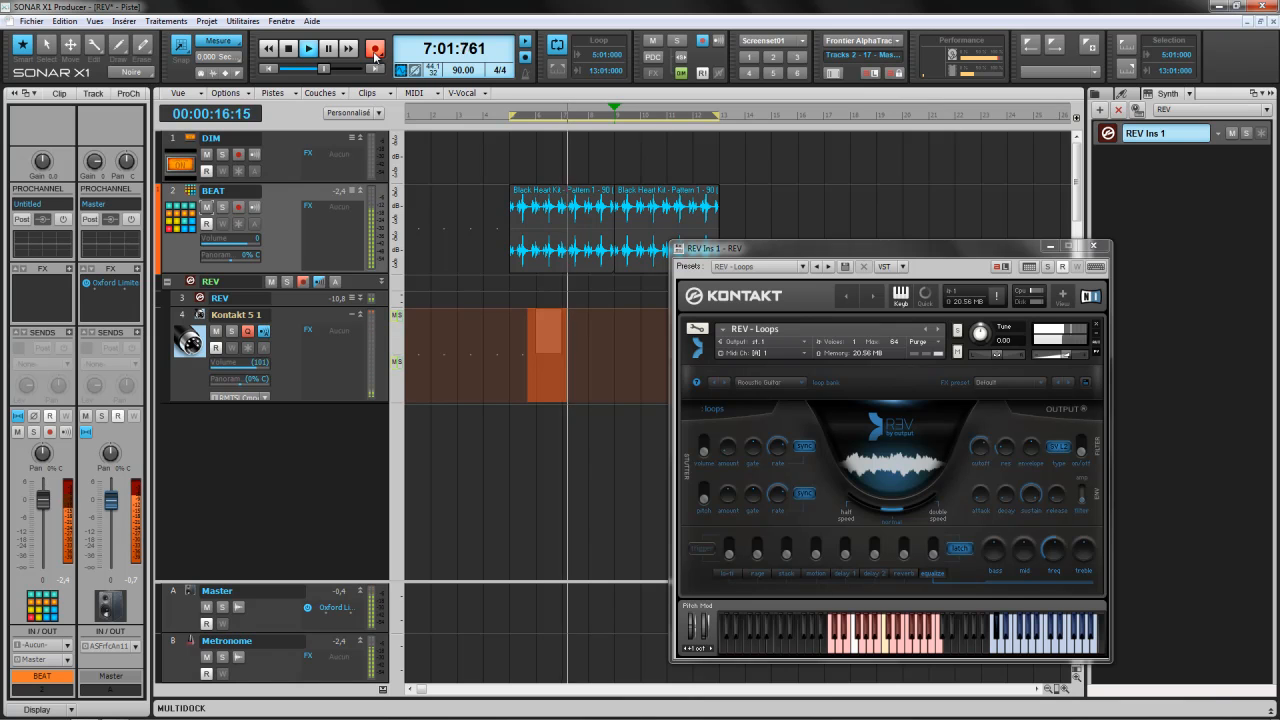
left_click(287, 50)
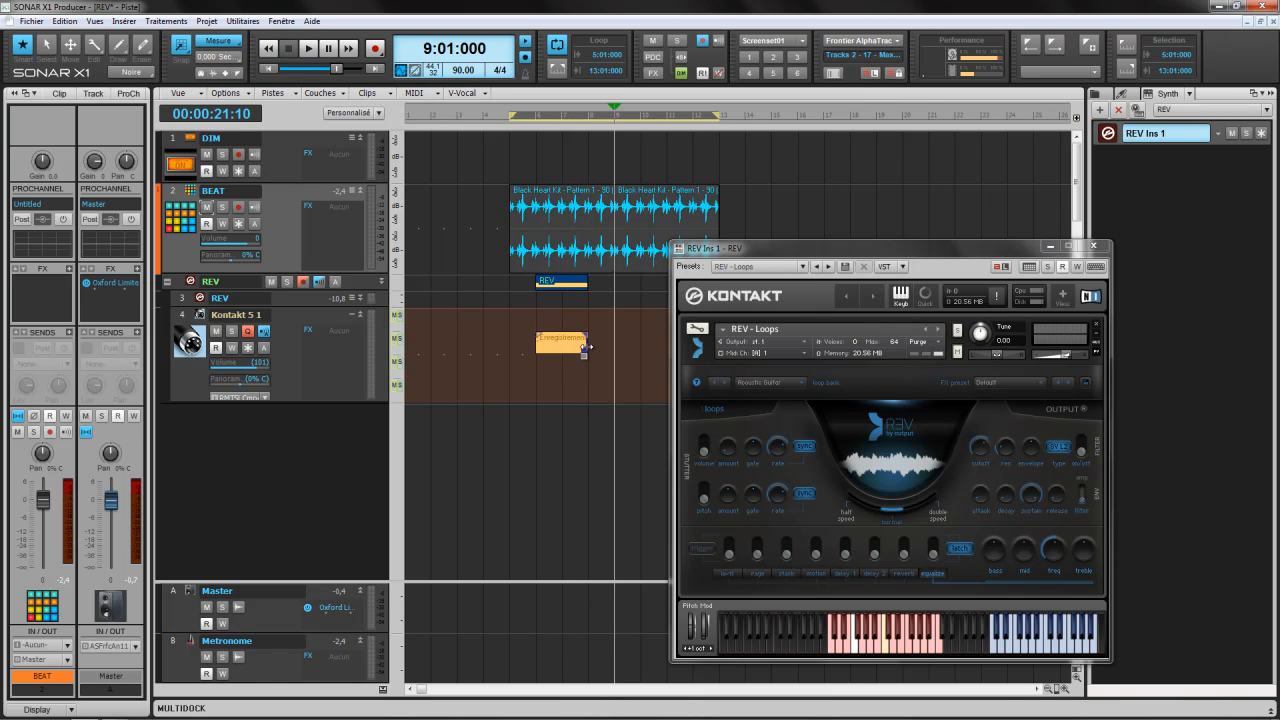
left_click(551, 346)
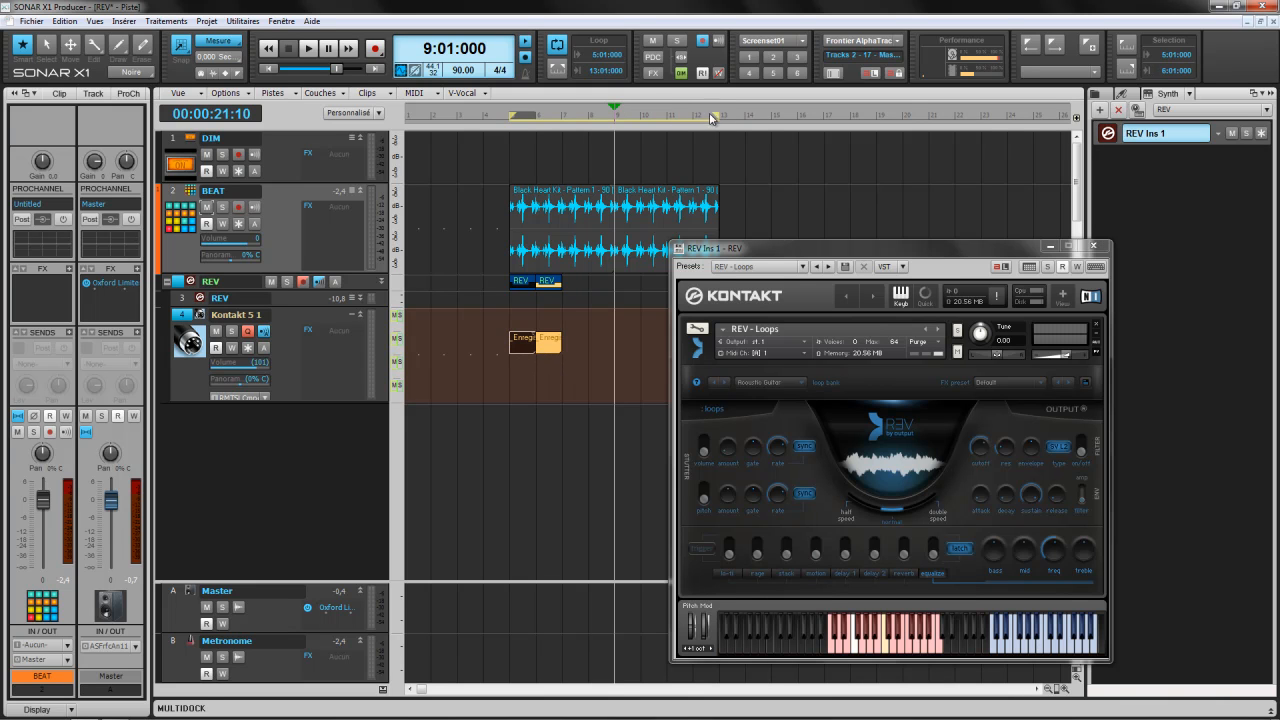
left_click_drag(716, 115, 565, 107)
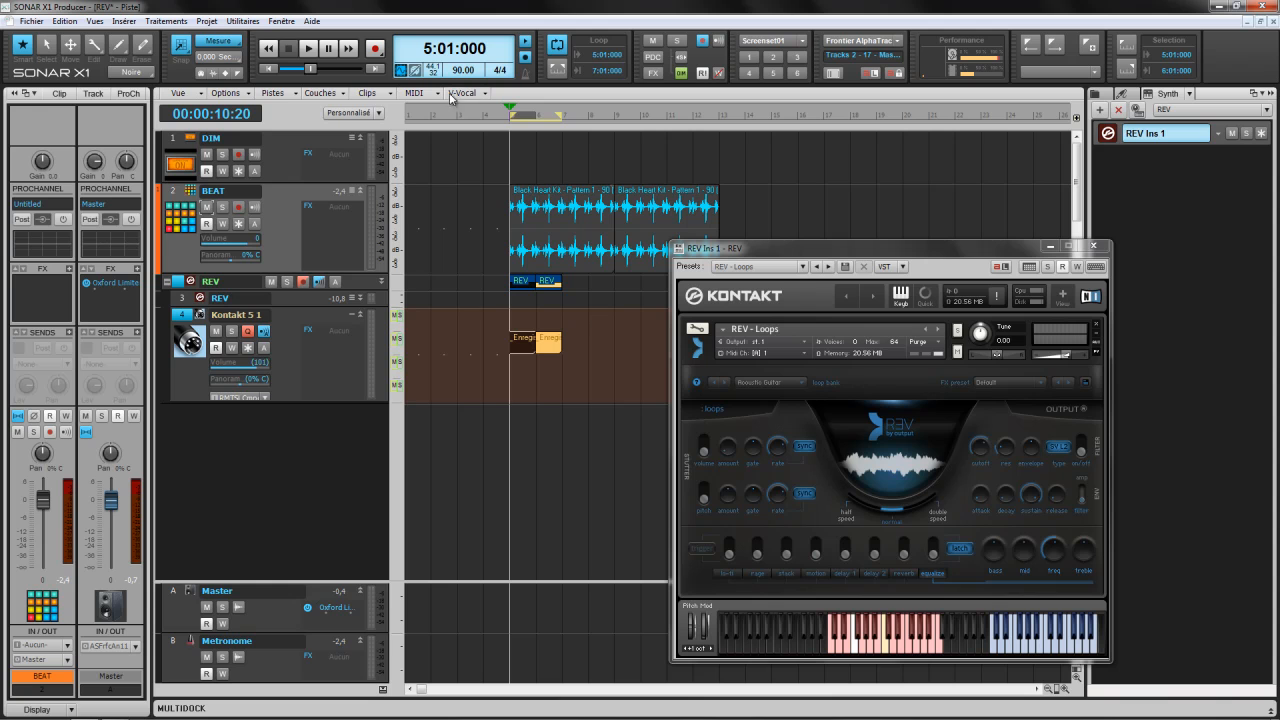
Play the looped take and look through the factory FX preset list, keeping the Default preset.
left_click(316, 54)
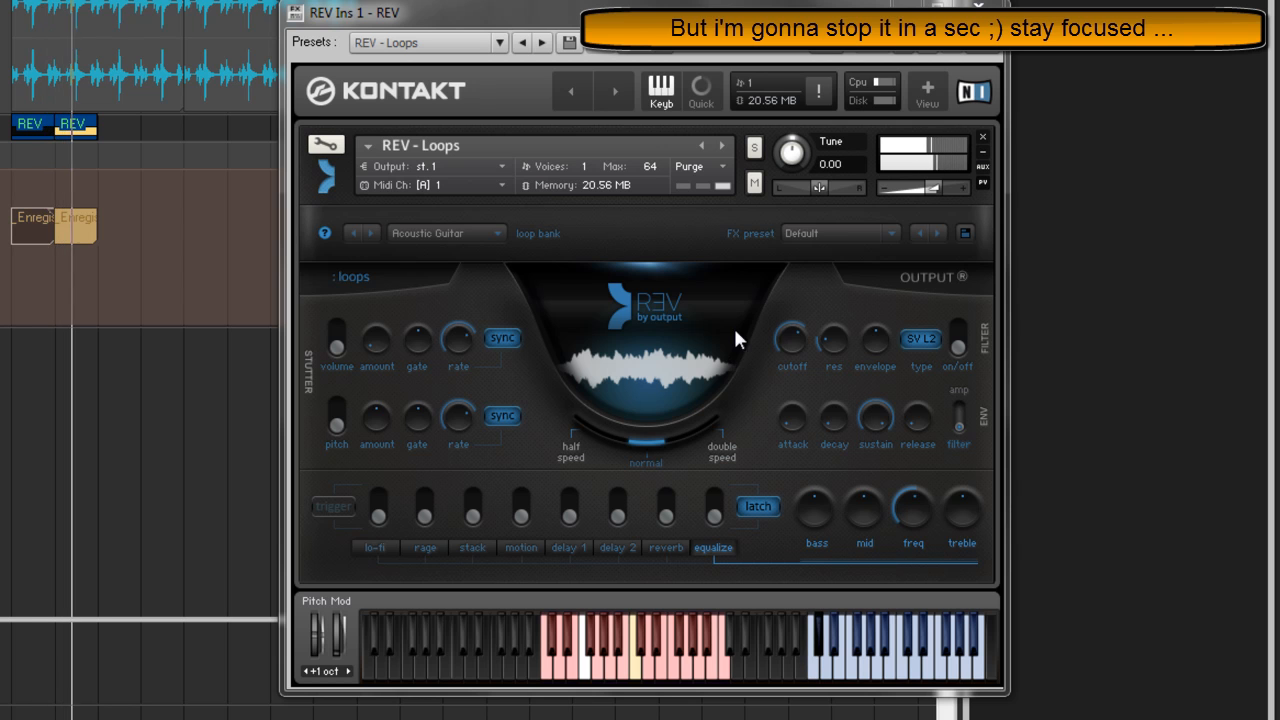
left_click(887, 233)
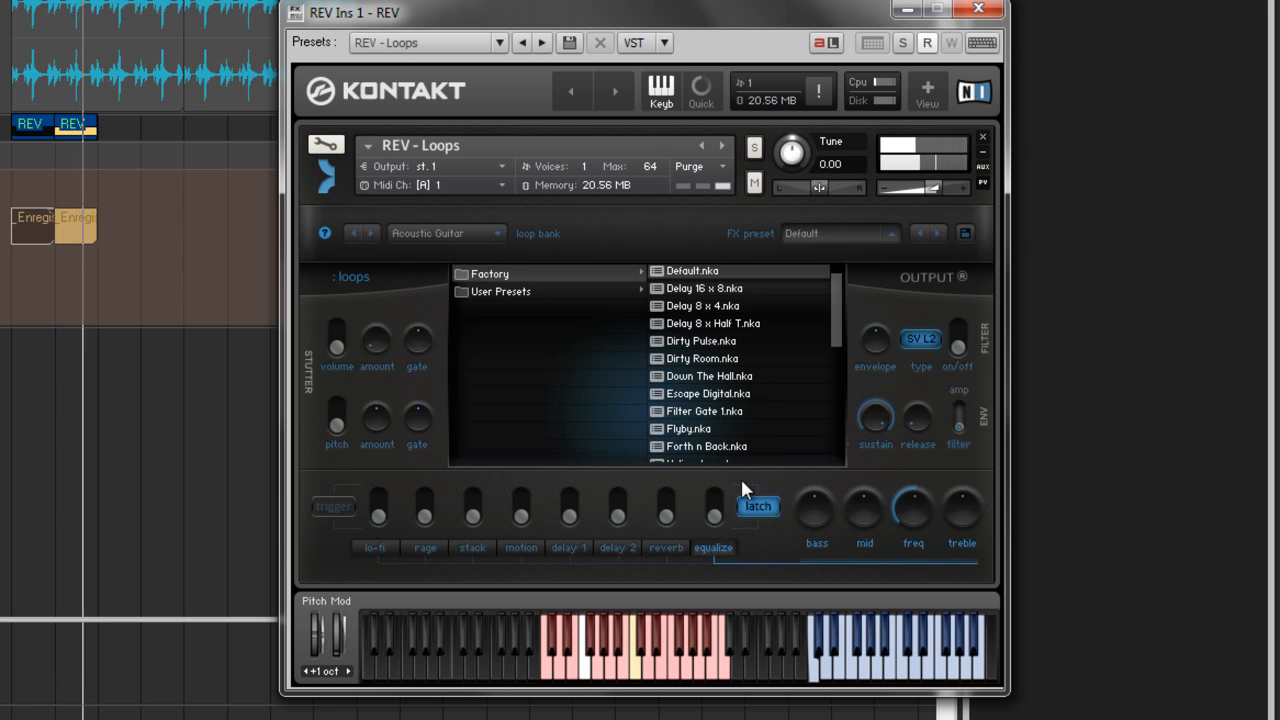
left_click(889, 232)
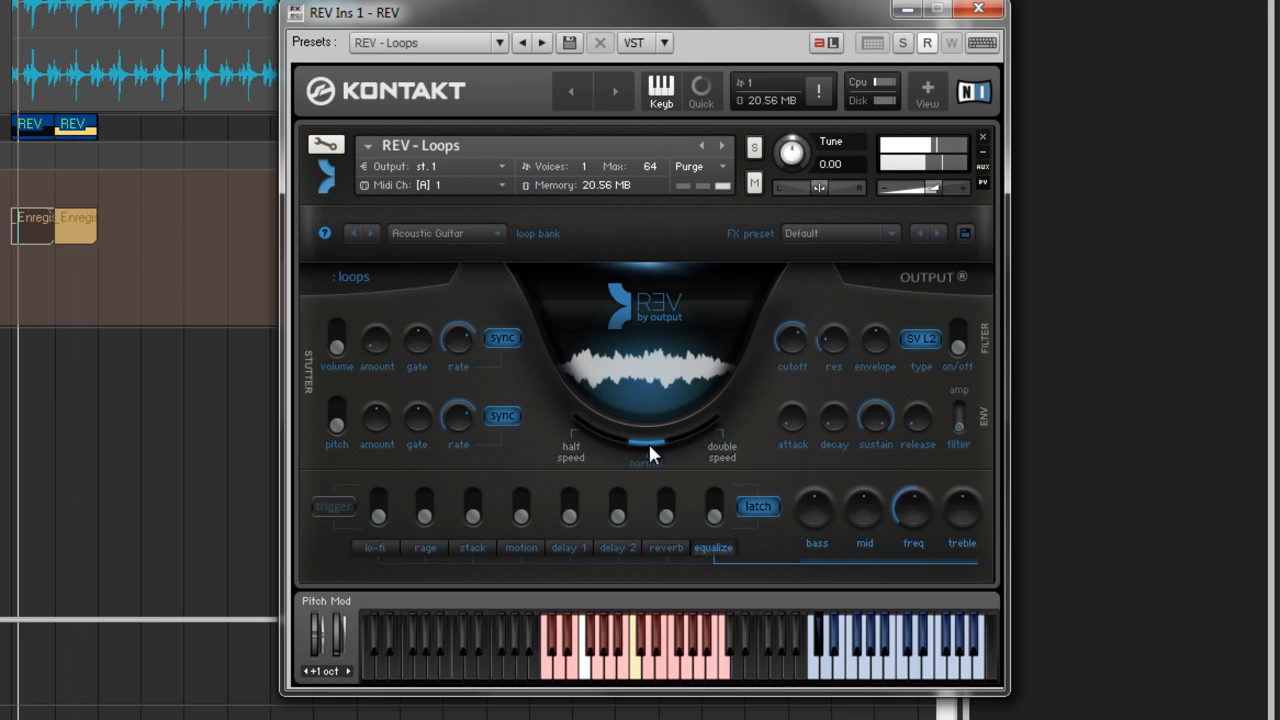
Audition the loop at half speed and double speed, restarting playback in between.
left_click_drag(648, 441, 570, 429)
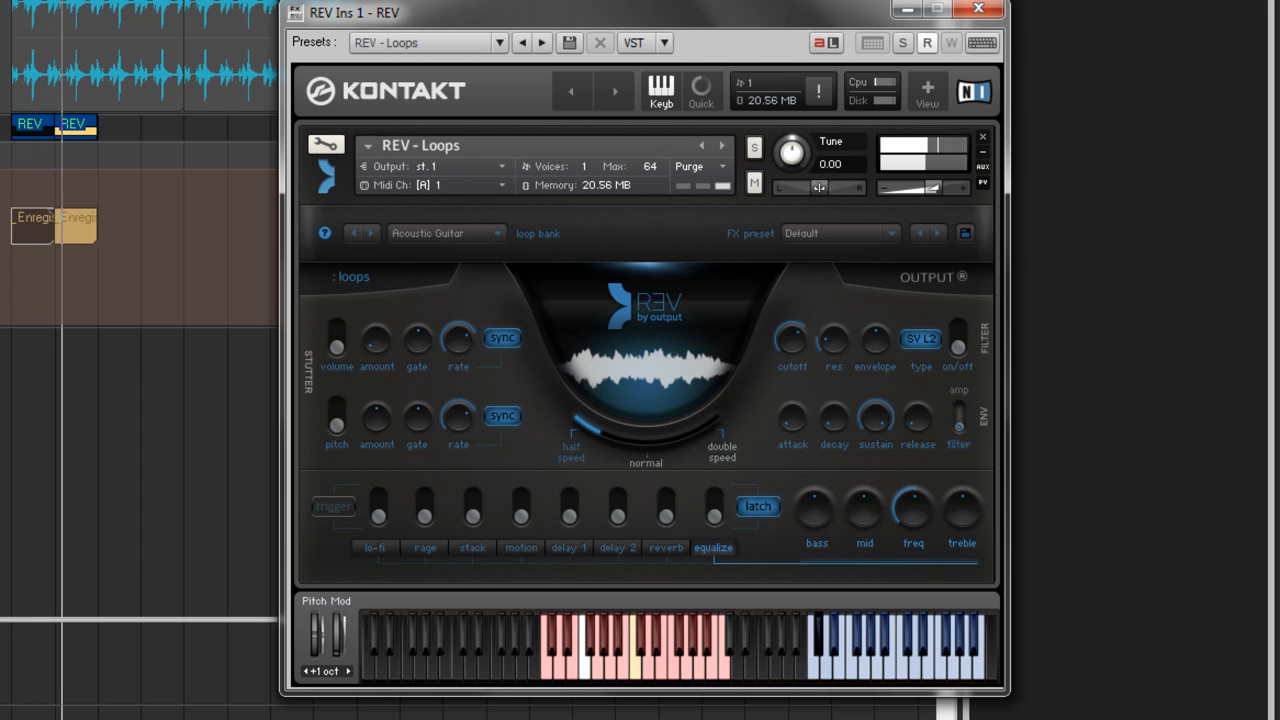
key("space")
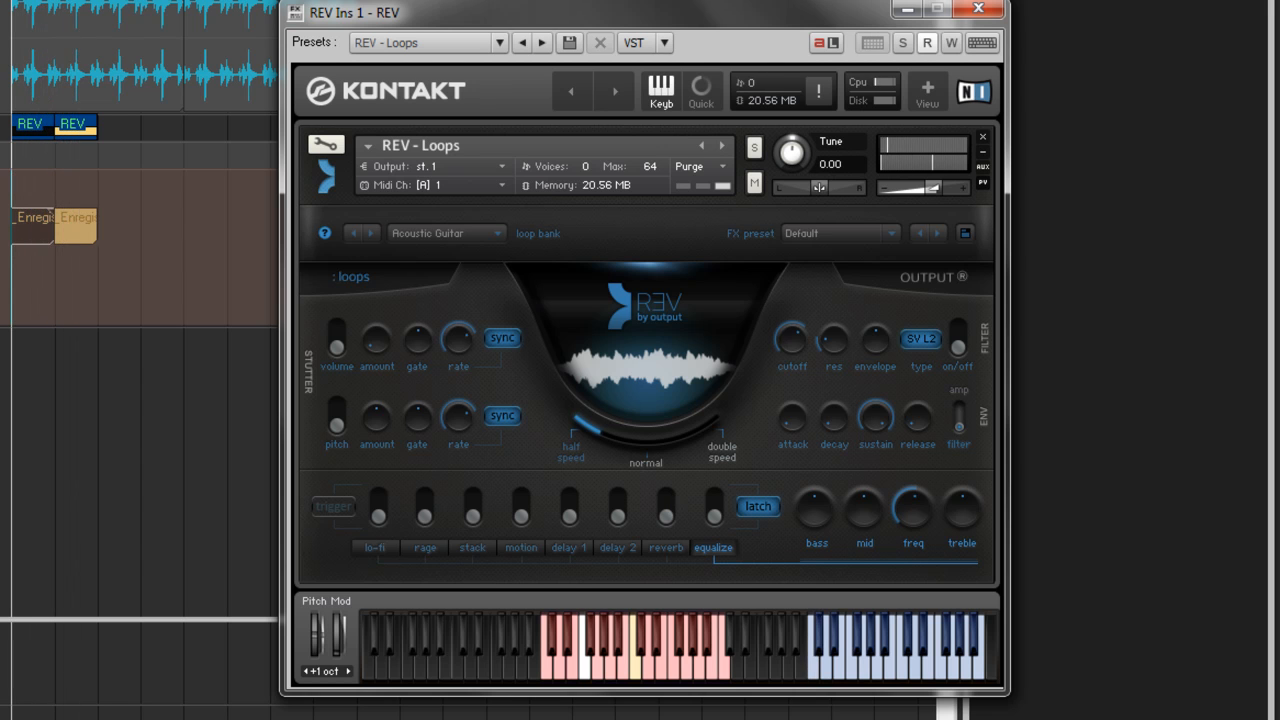
key("space")
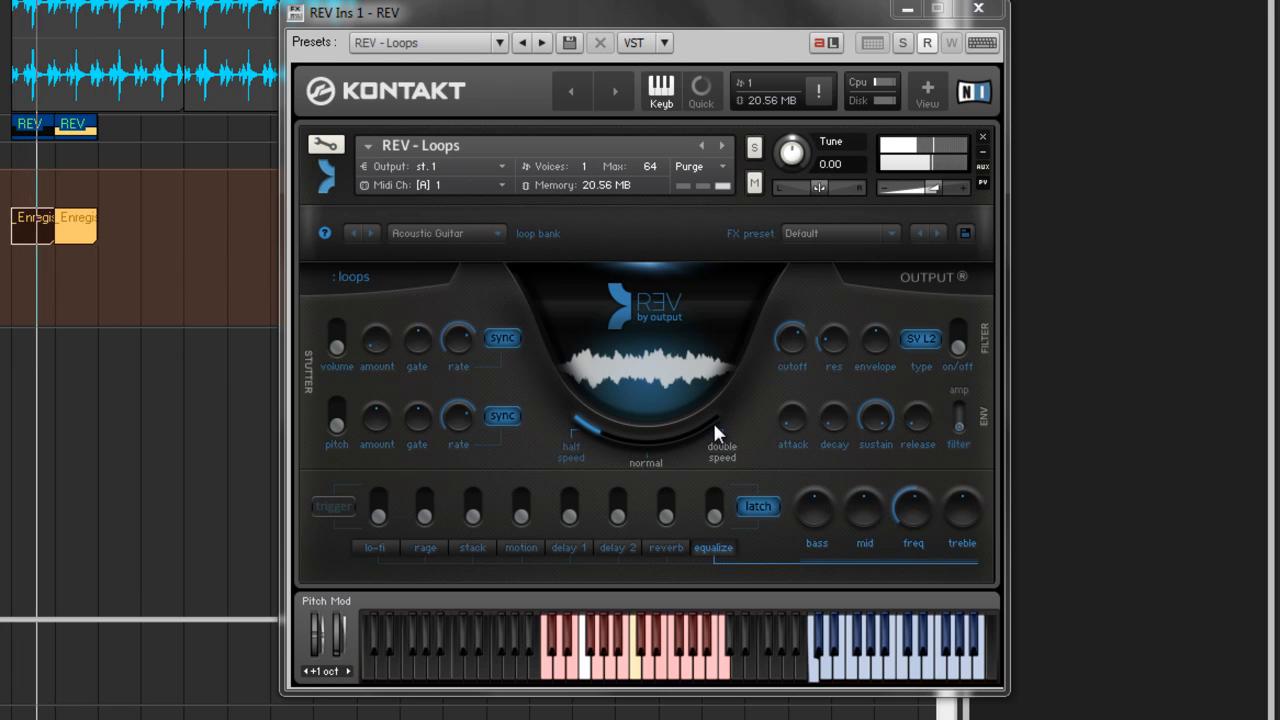
left_click_drag(602, 438, 716, 426)
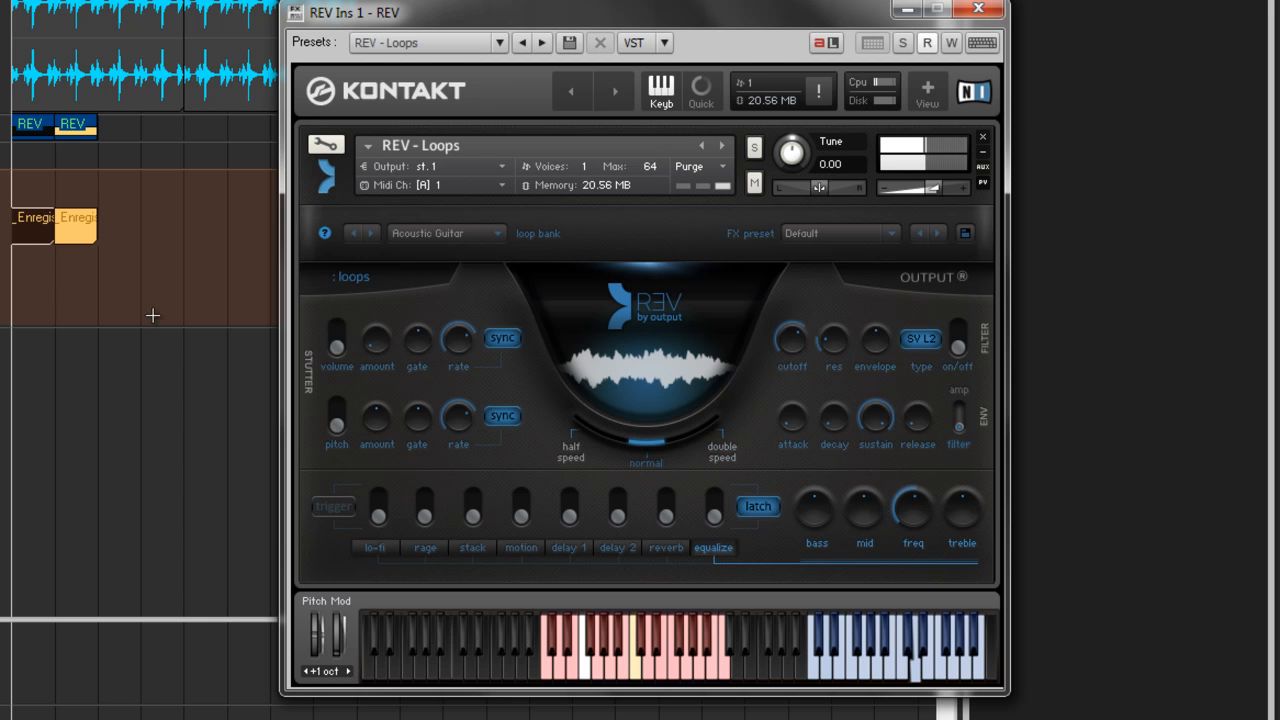
Delete both recorded REV clips from the Kontakt 5 1 track.
left_click(18, 273)
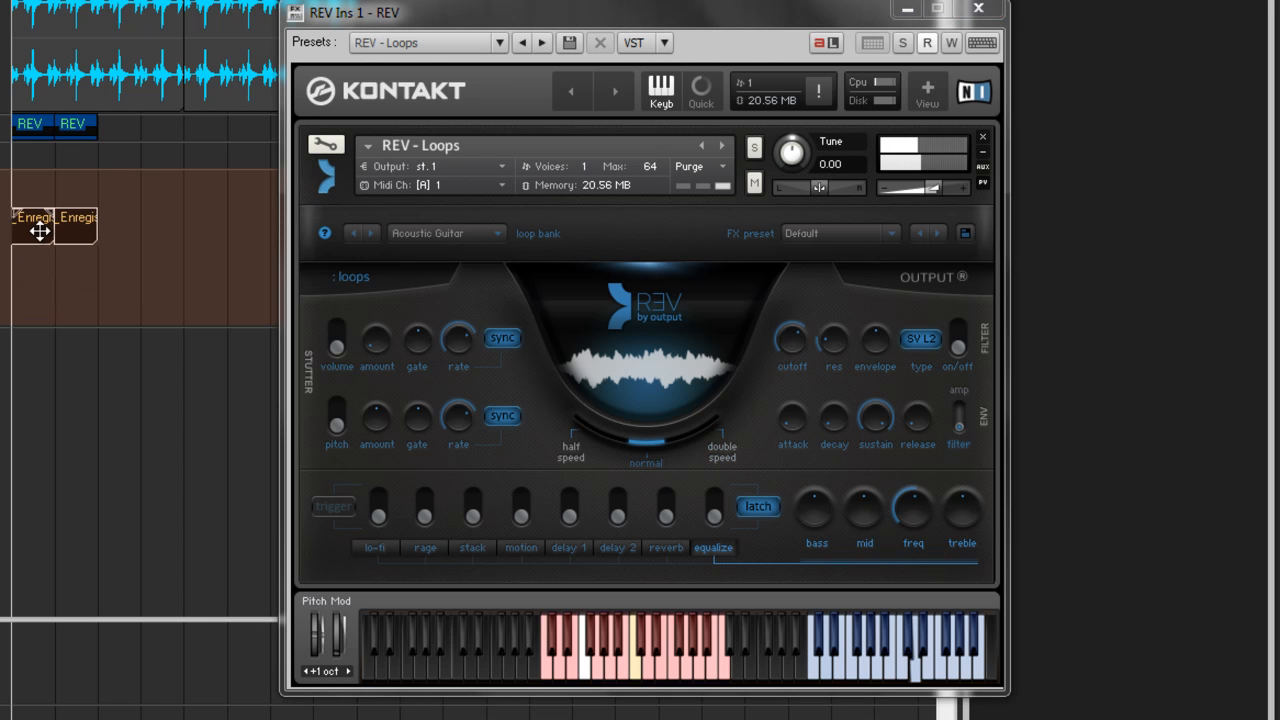
key("Delete")
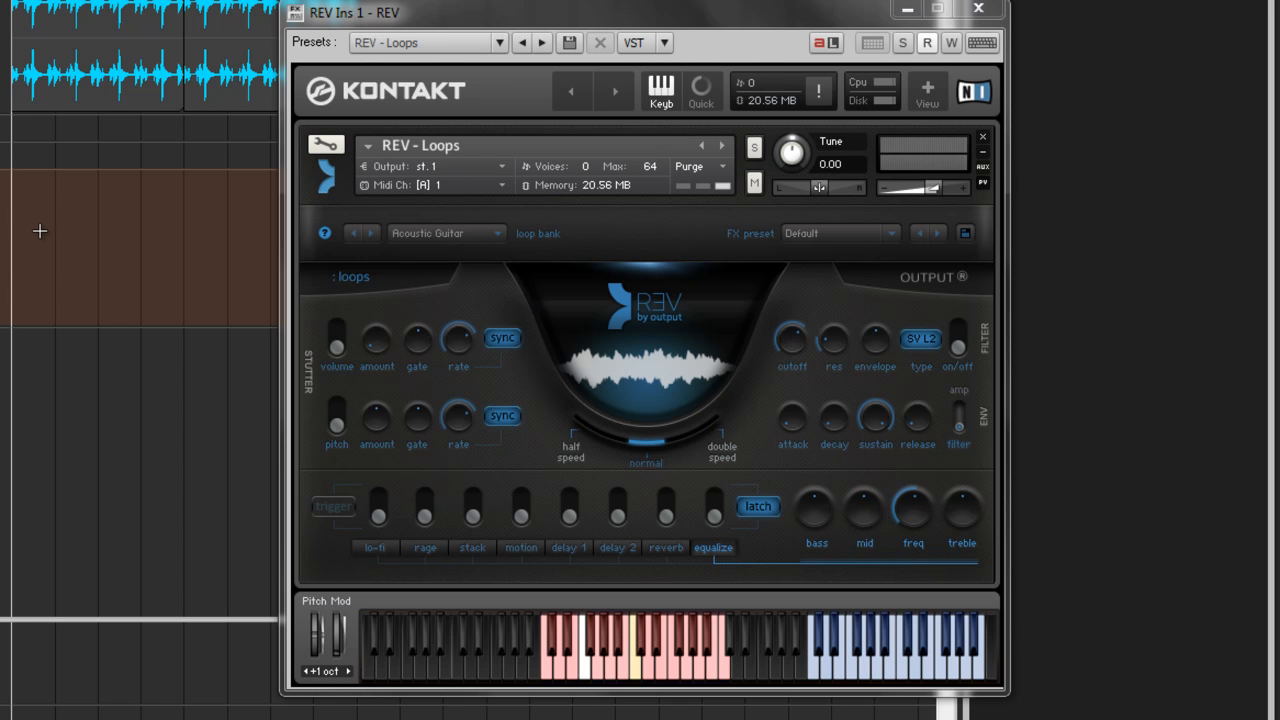
key("space")
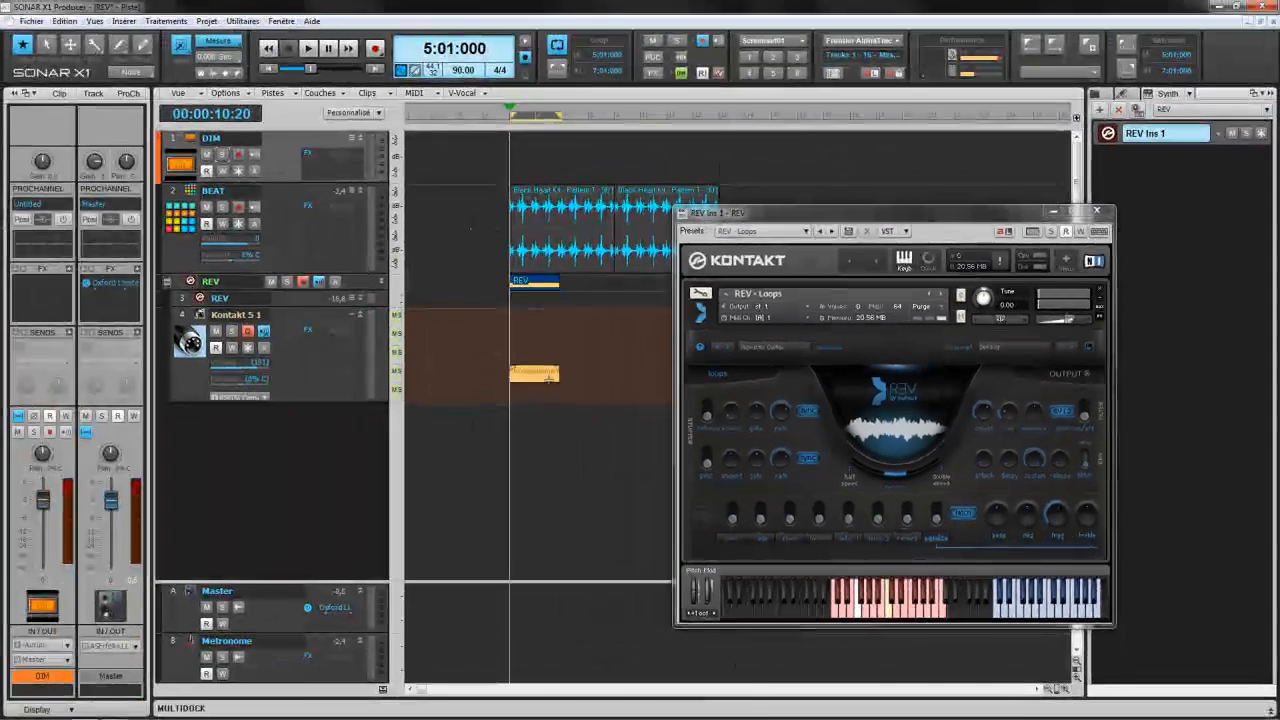
Extend the recorded note to measure 9 in the Piano Roll and play the loop over measures 5 to 9.
double_click(354, 338)
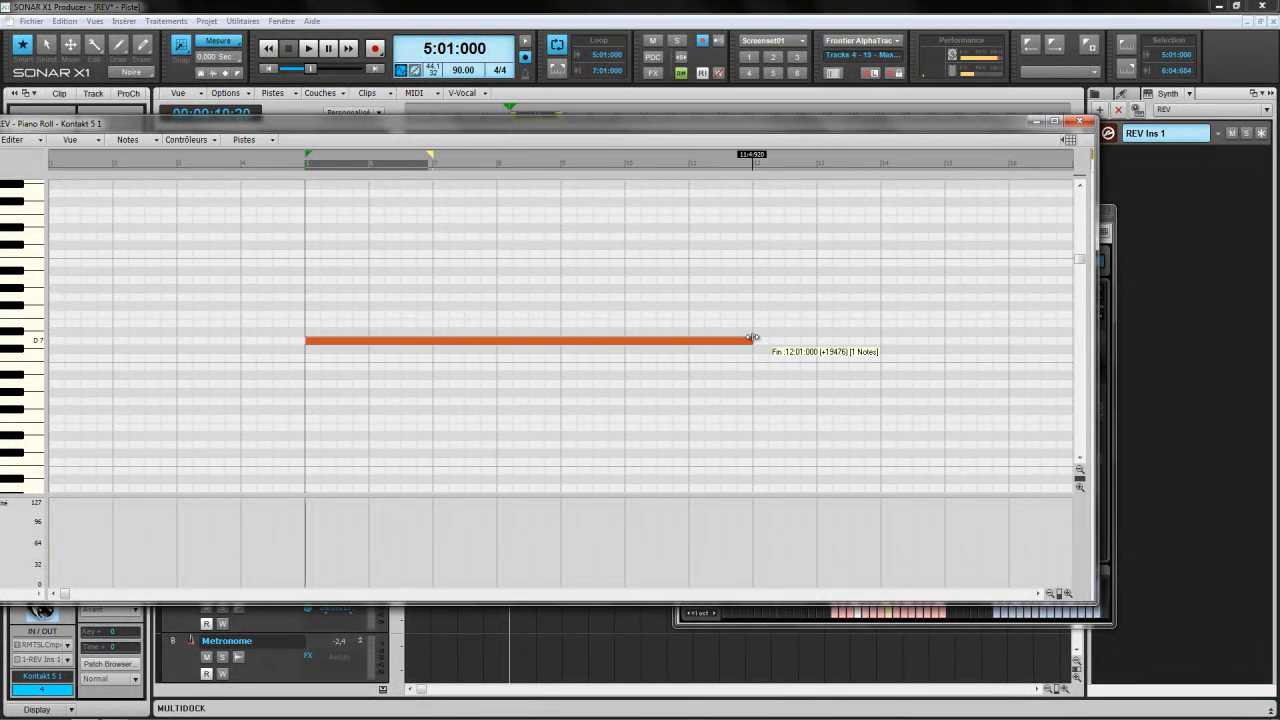
left_click_drag(671, 349, 561, 350)
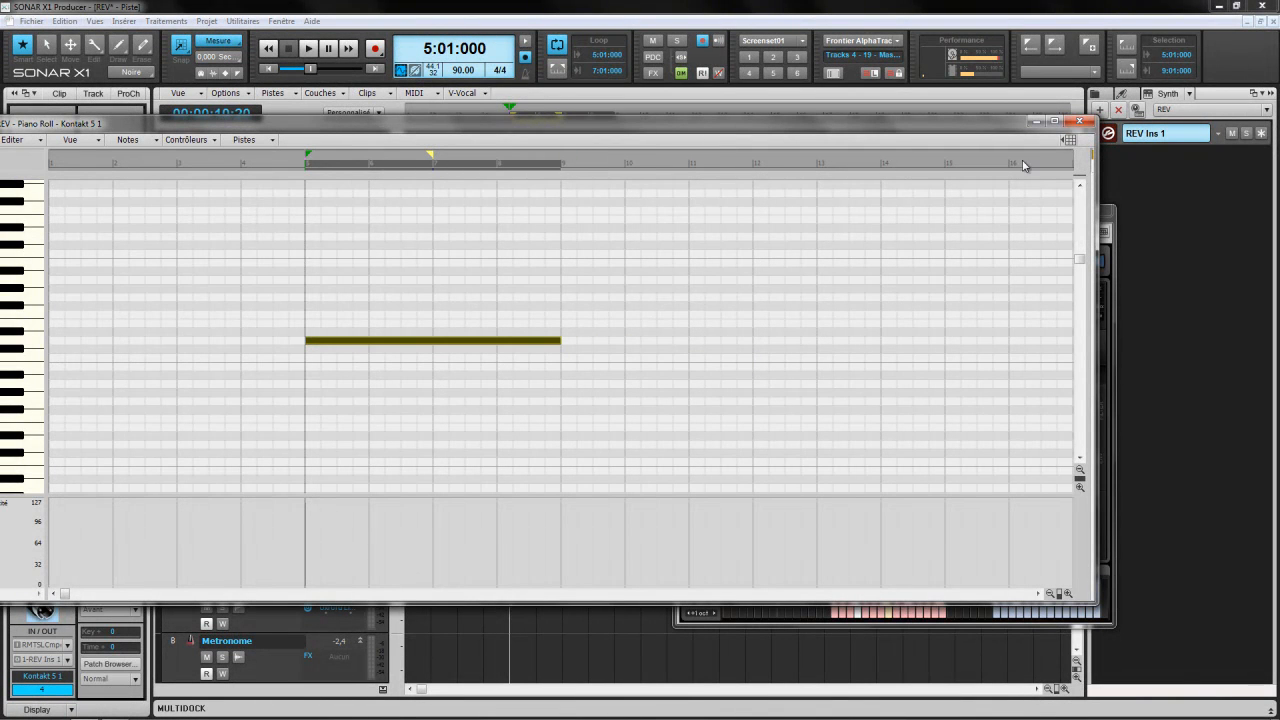
left_click(1078, 122)
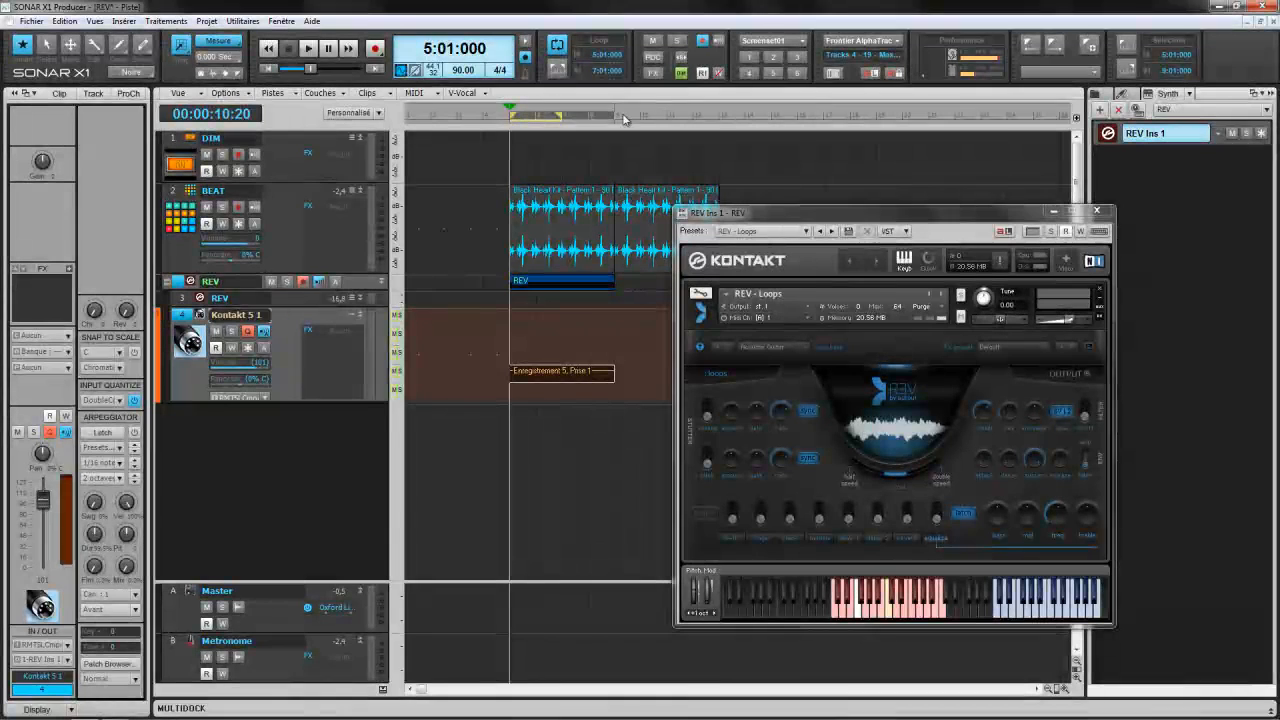
left_click(307, 50)
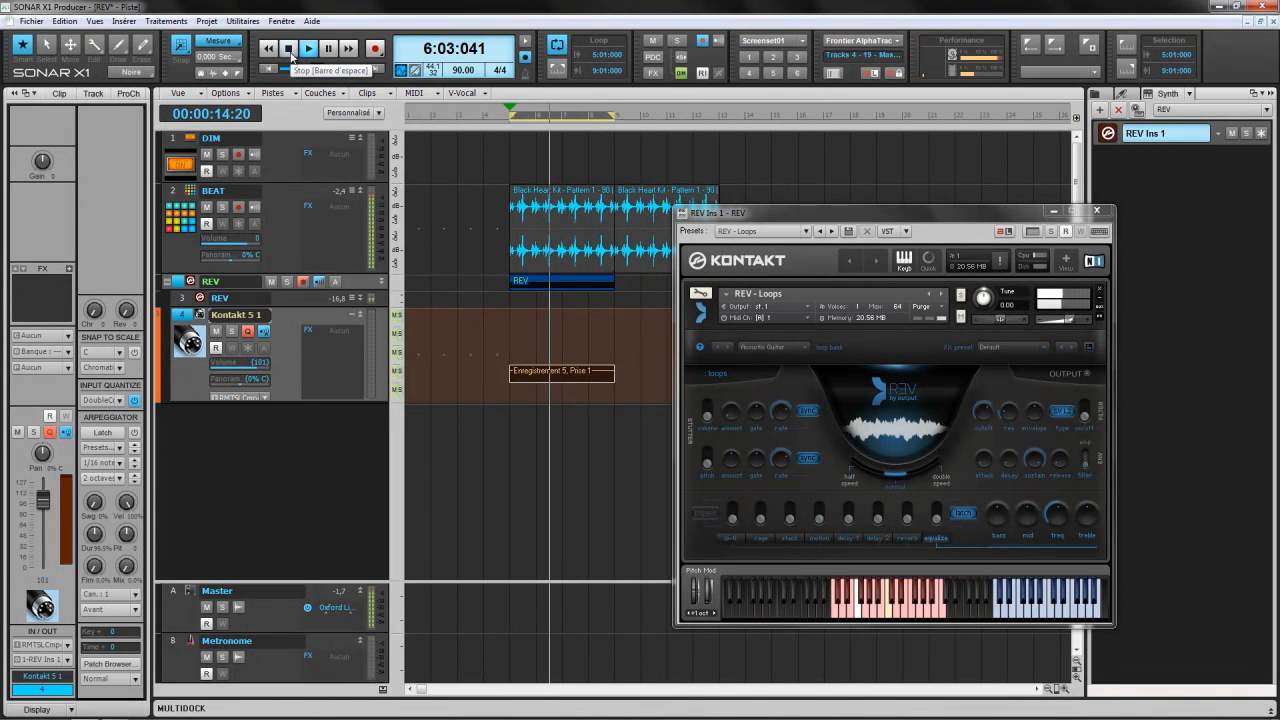
Turn on the volume stutter and try different amount and rate settings, finishing with the amount at 0.0 and playback stopped.
left_click(708, 413)
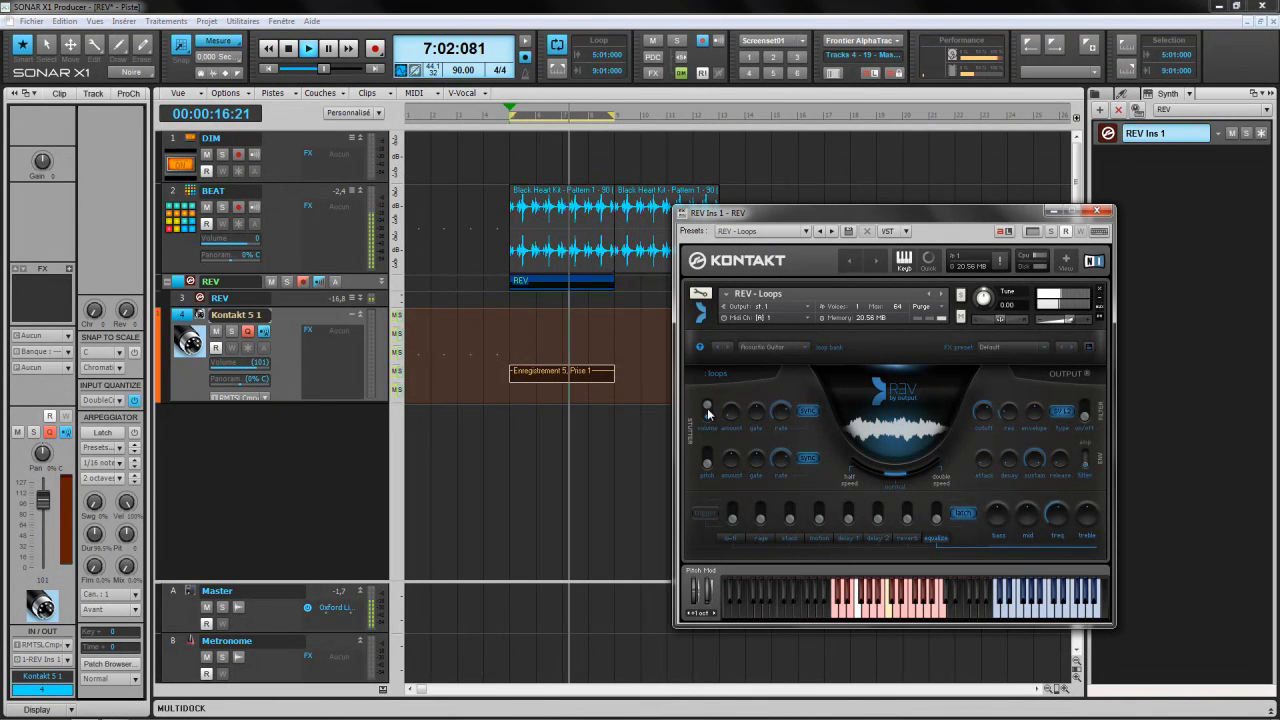
left_click_drag(729, 410, 729, 363)
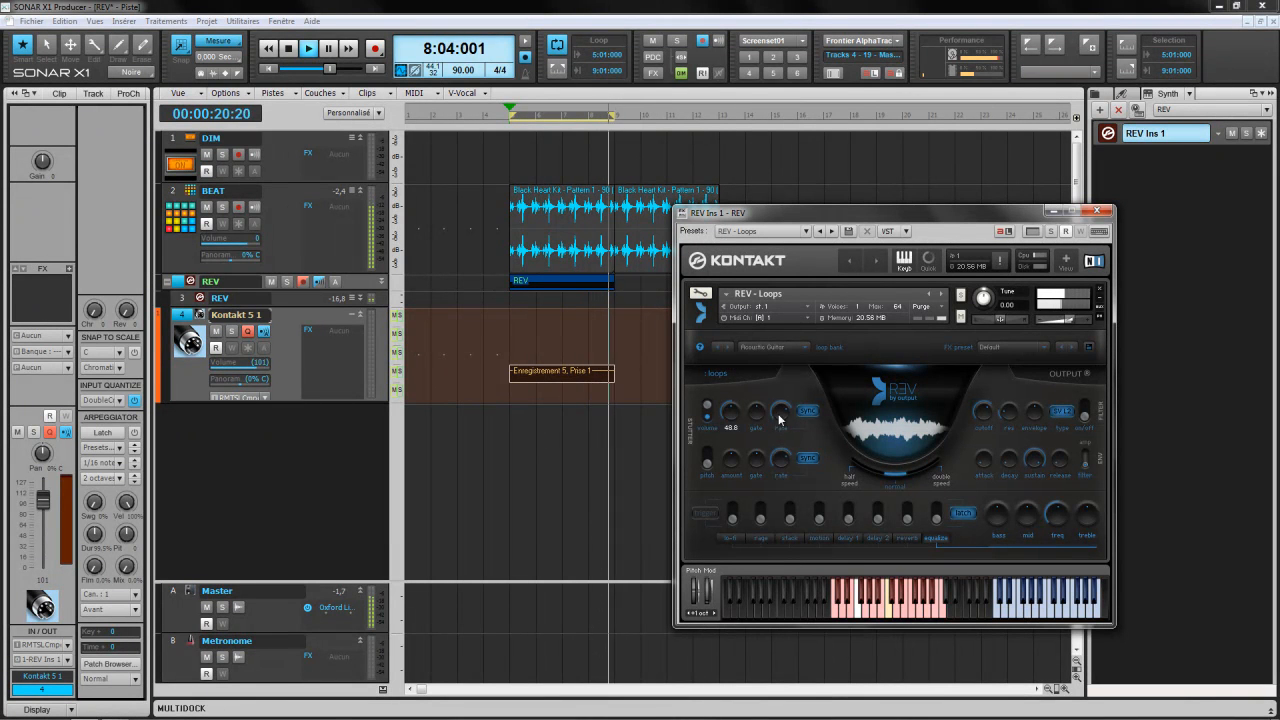
left_click_drag(779, 419, 779, 433)
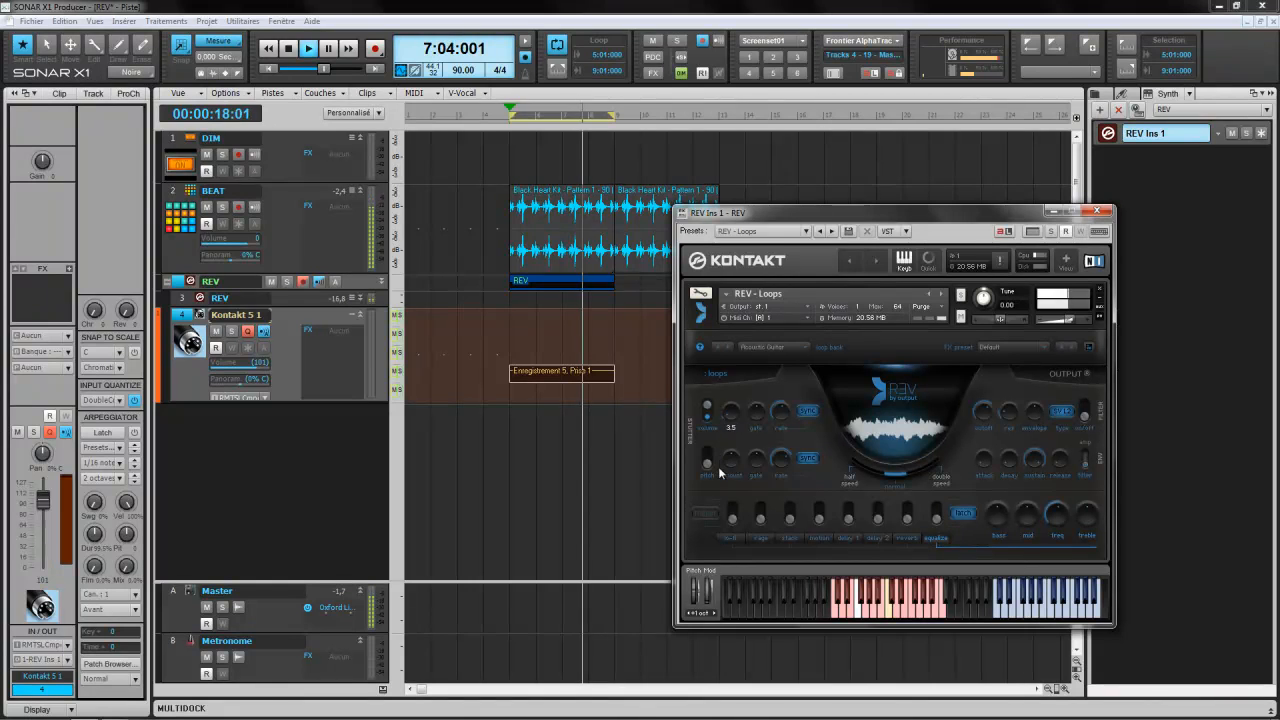
left_click_drag(713, 406, 716, 380)
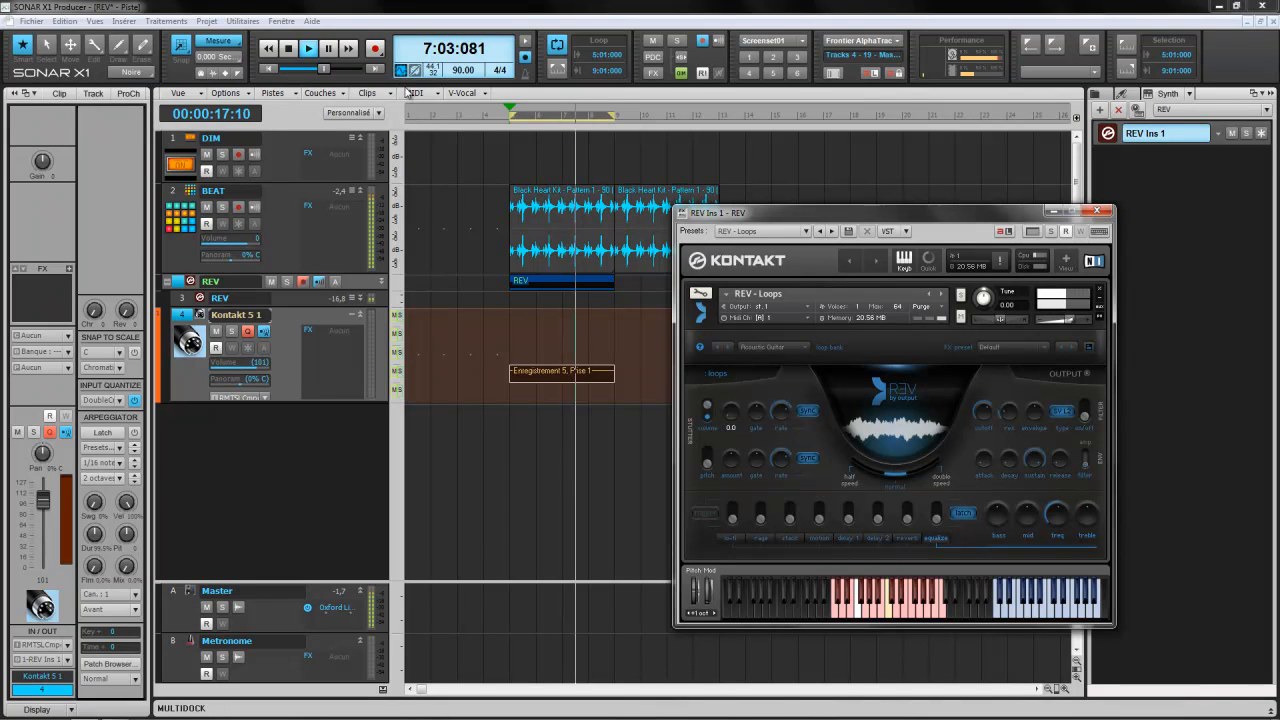
key("space")
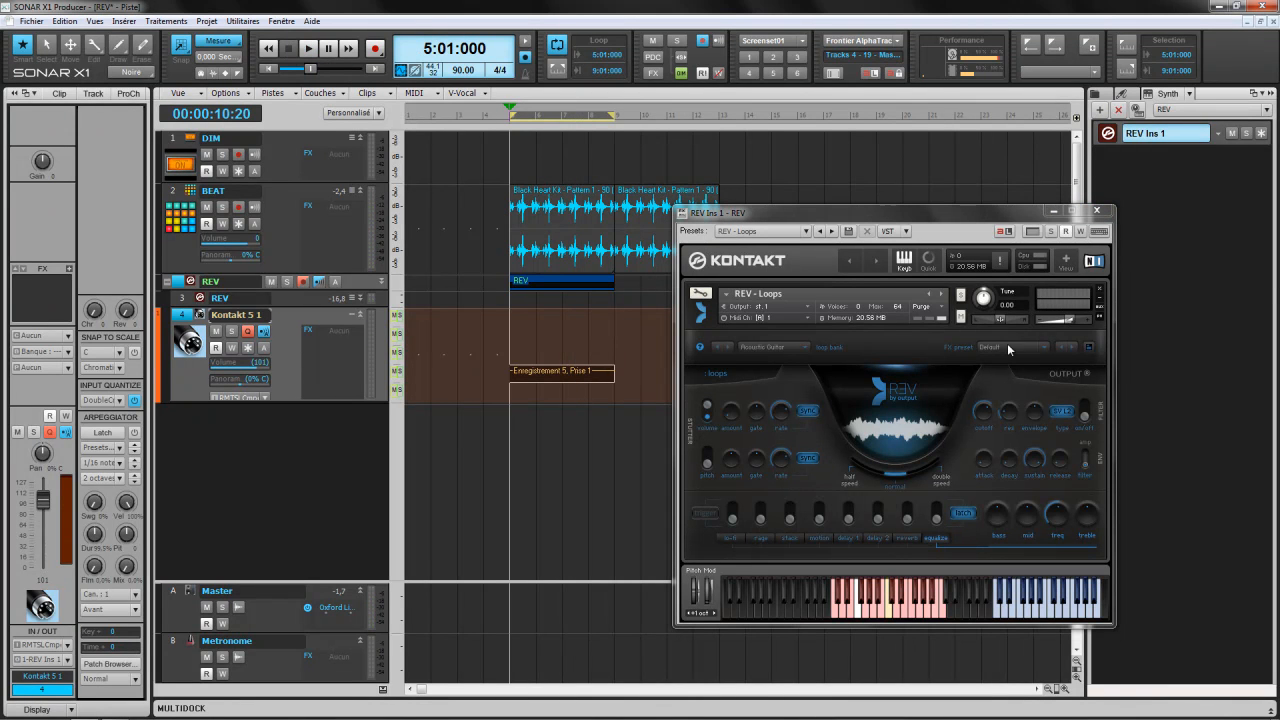
Replace REV - Loops with REV - Rises from the REV library and return Kontakt to its compact view beside the clips.
left_click(1065, 265)
left_click_drag(1019, 242, 792, 207)
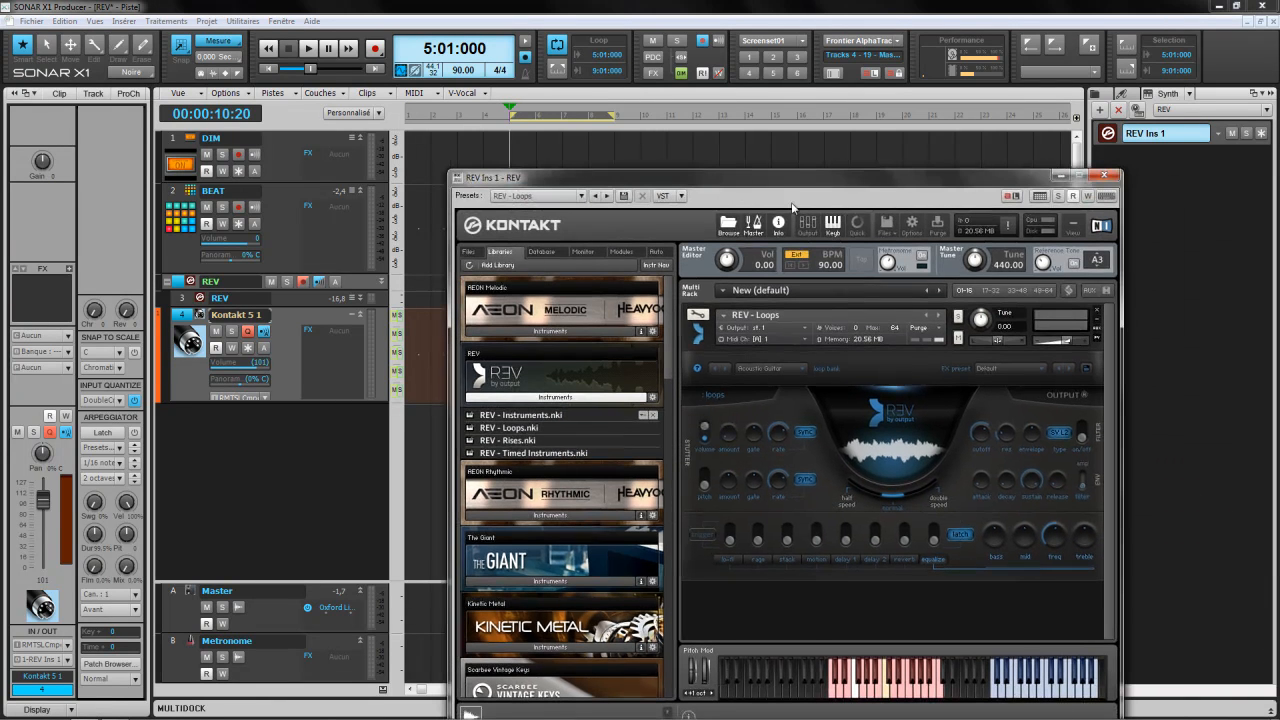
left_click(536, 442)
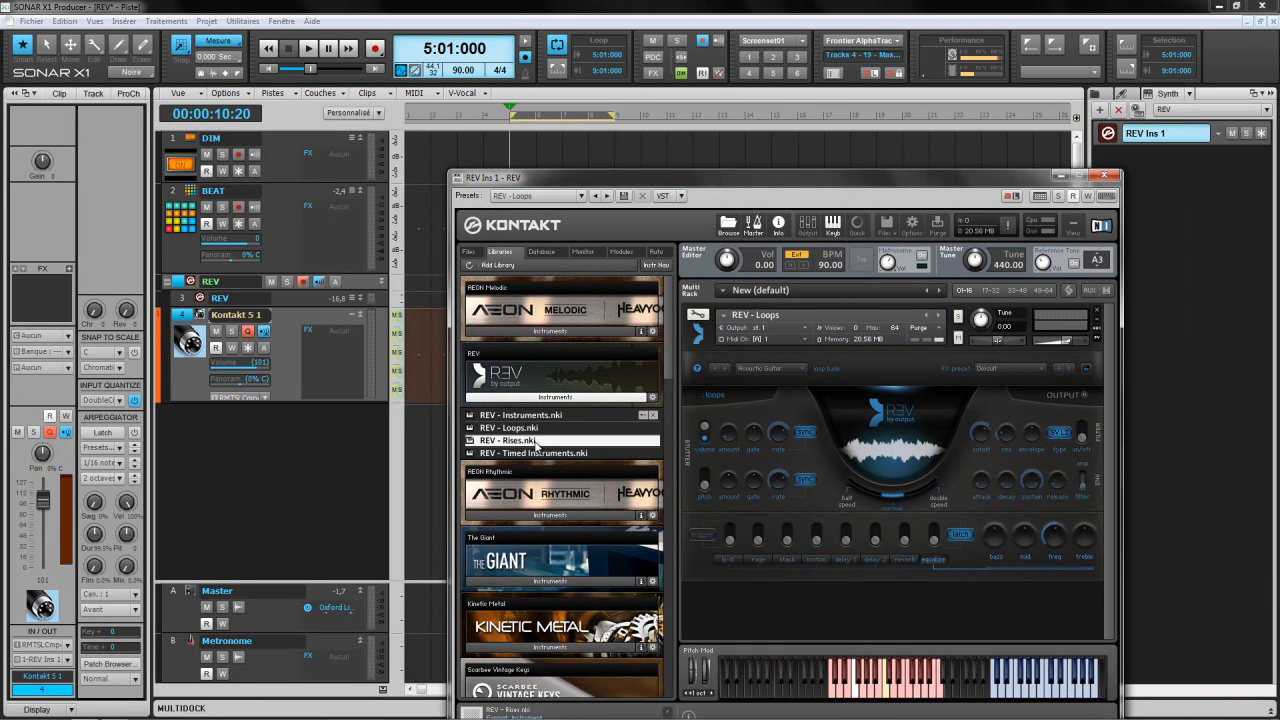
left_click(1097, 311)
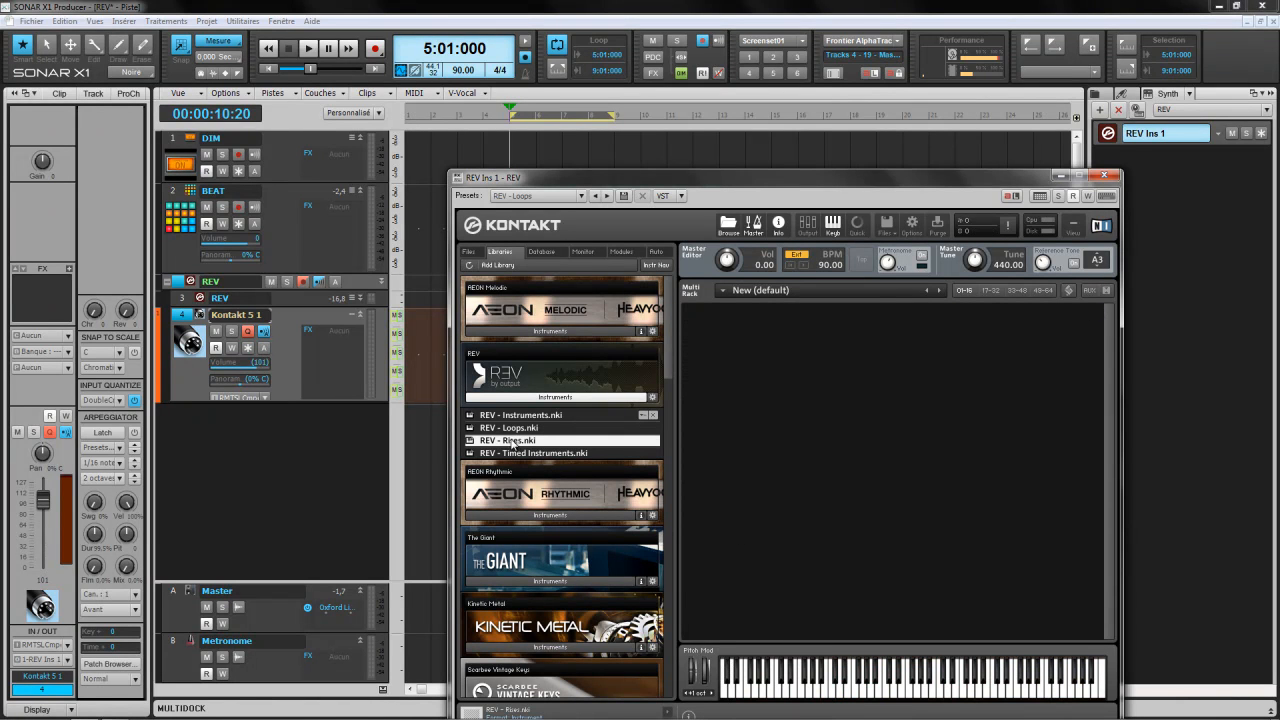
left_click_drag(793, 425, 806, 420)
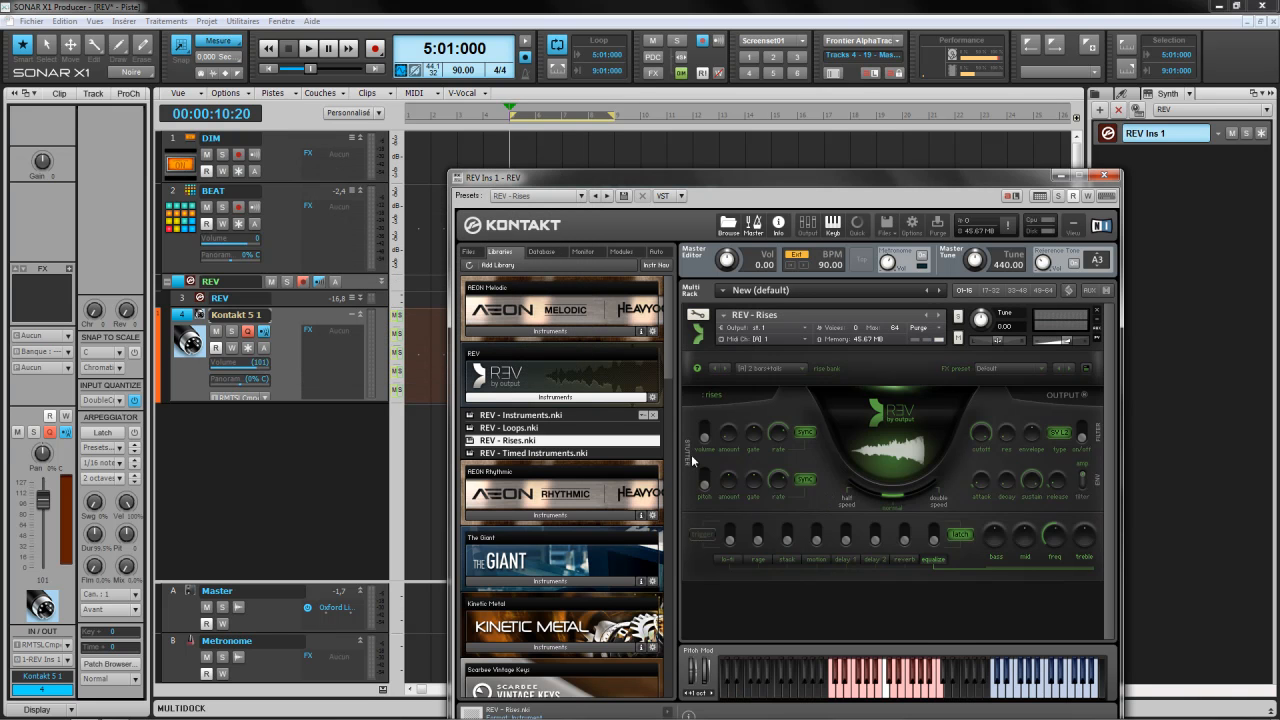
left_click_drag(908, 186, 804, 156)
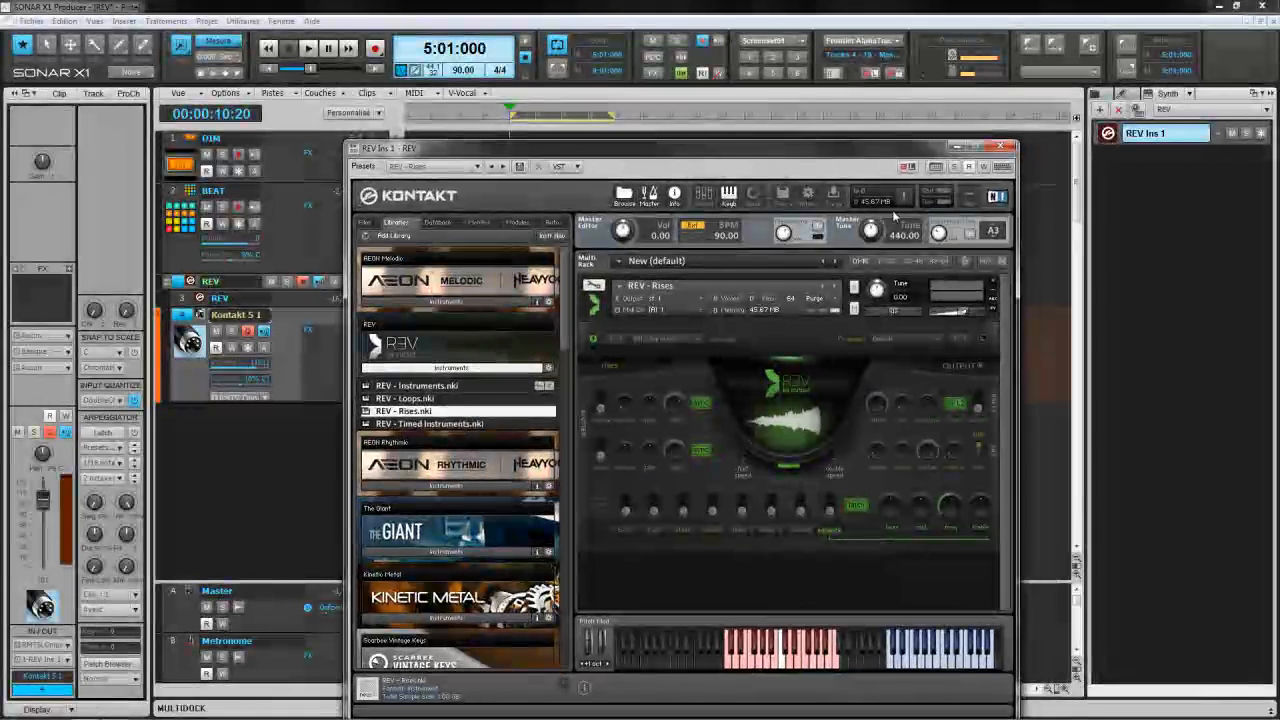
left_click(966, 197)
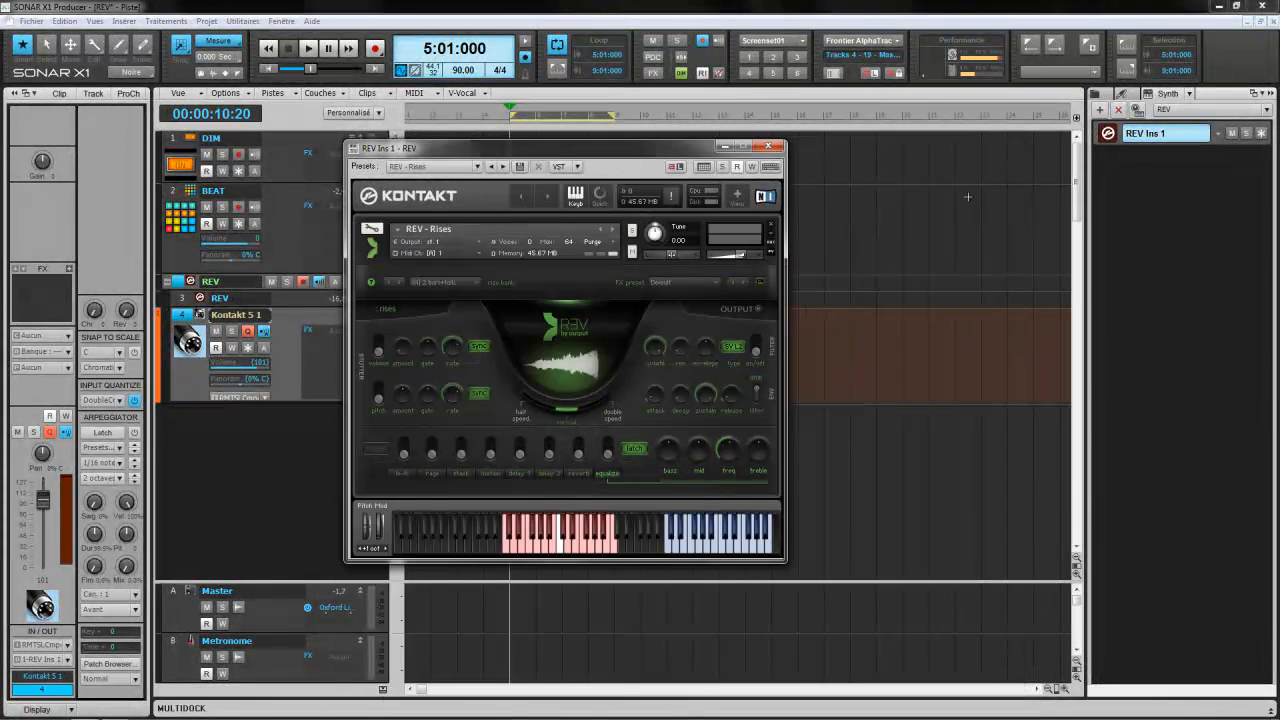
left_click_drag(616, 155, 959, 227)
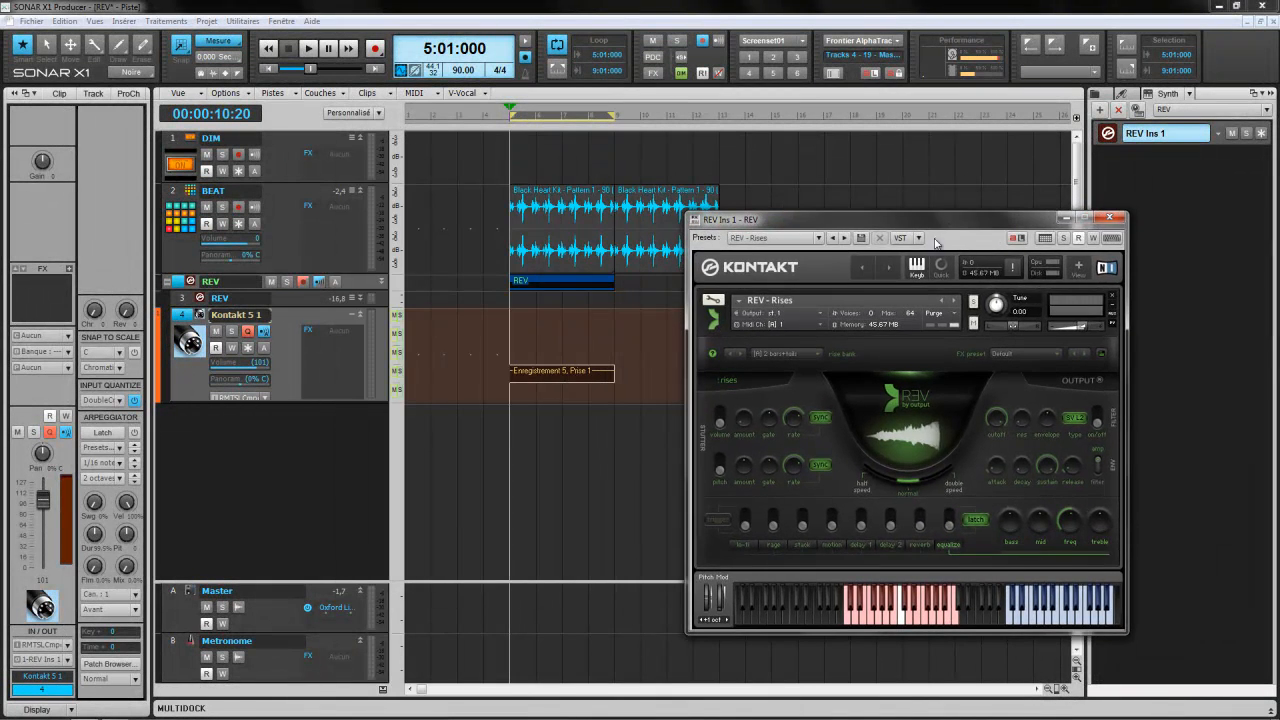
Hide the take layers on the Kontakt 5 1 track and delete its recorded clip.
right_click(400, 325)
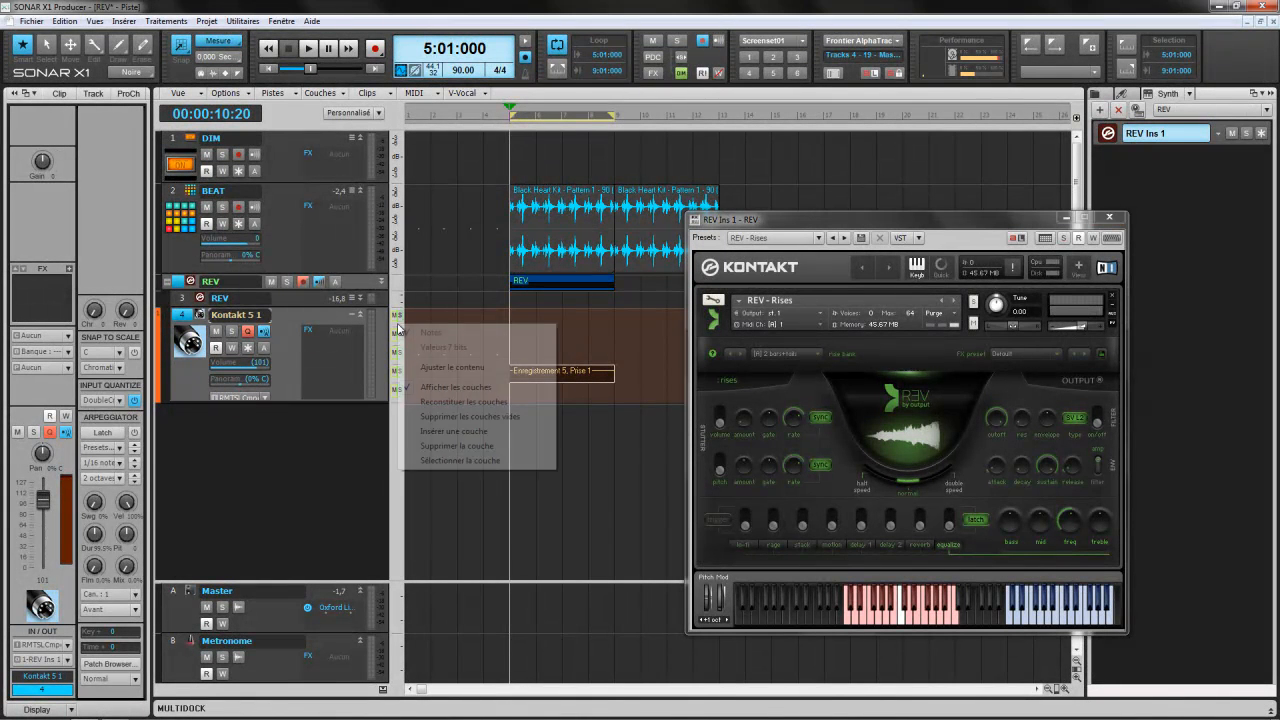
left_click(436, 403)
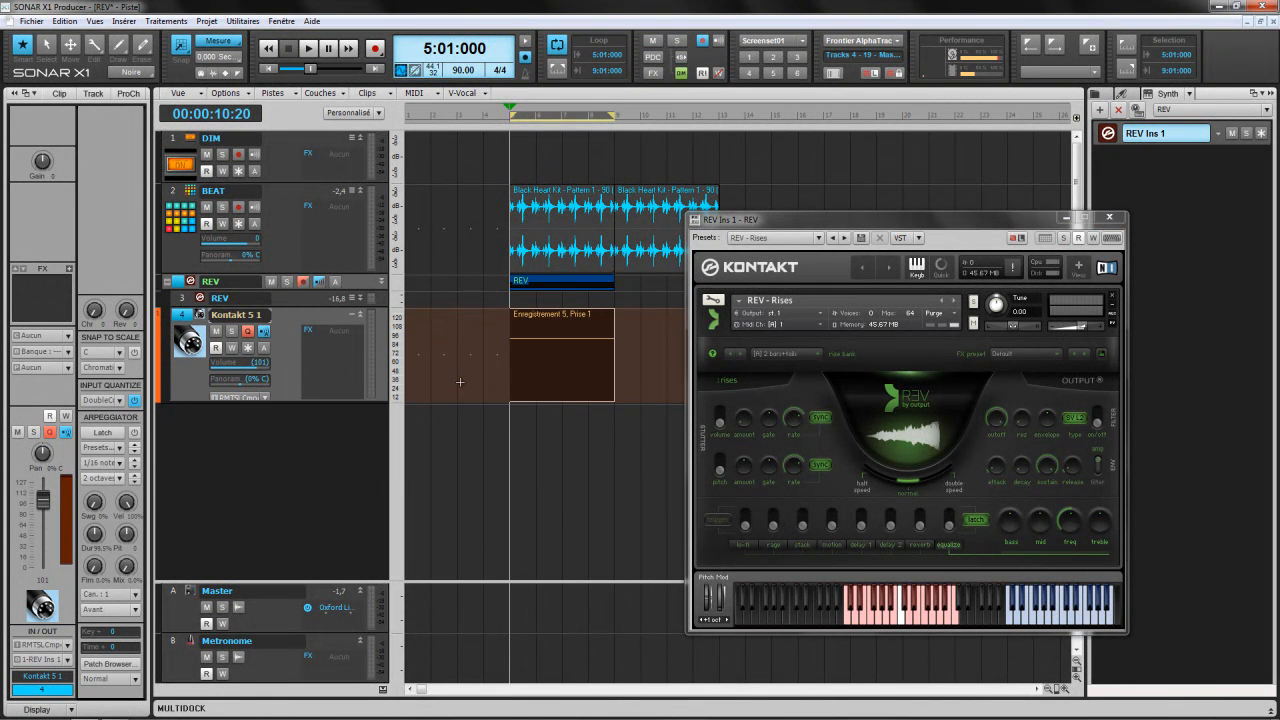
left_click(538, 370)
key("Delete")
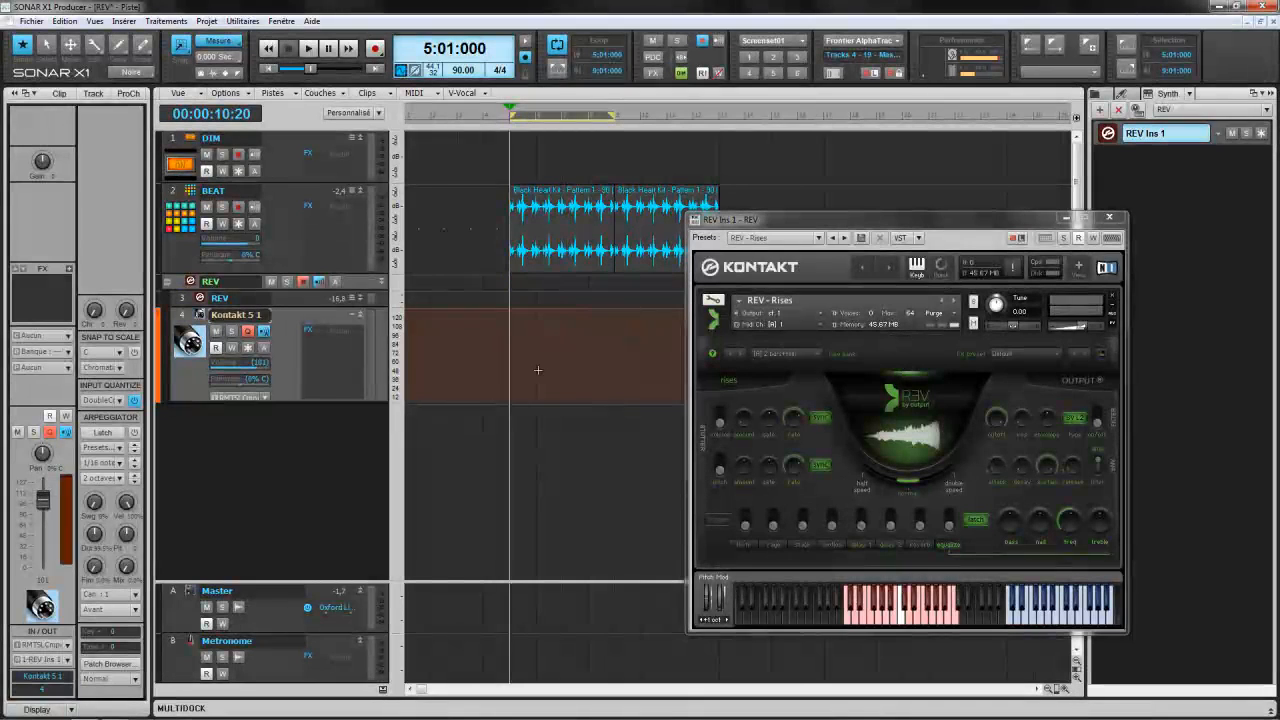
Play the beat loop while auditioning rises, and switch the rise bank to [A] 1 bar.
left_click(308, 48)
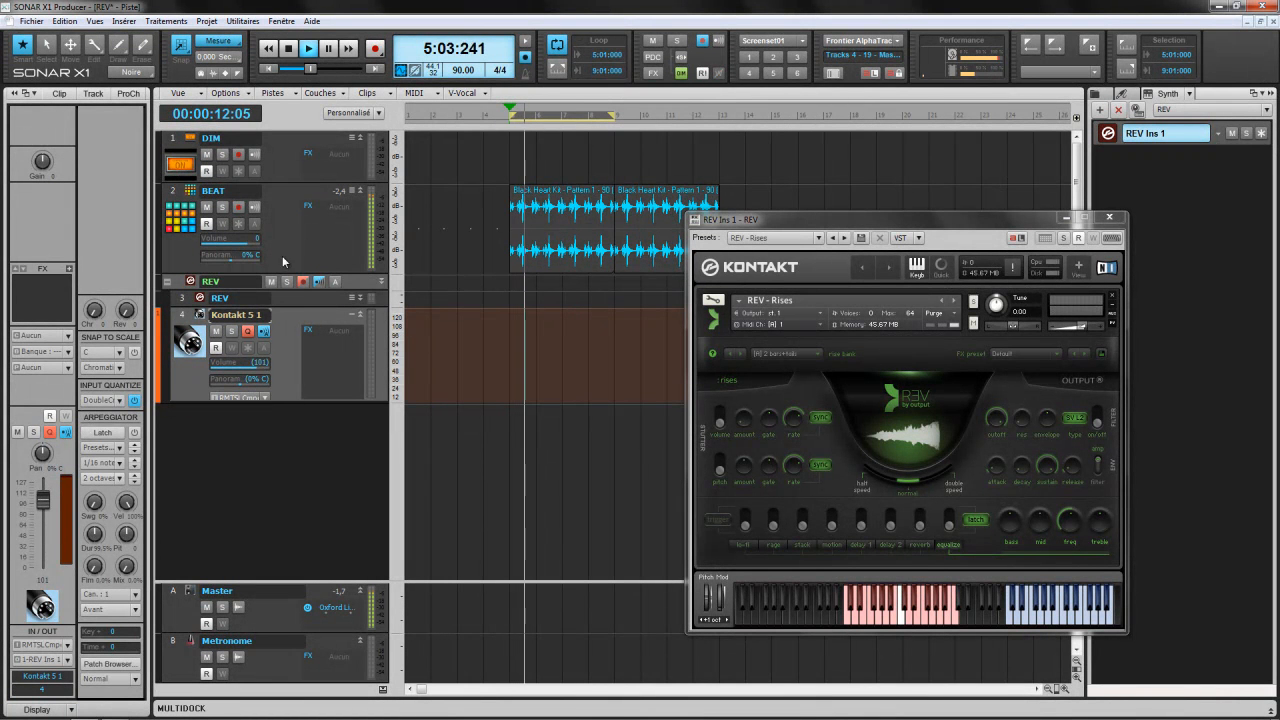
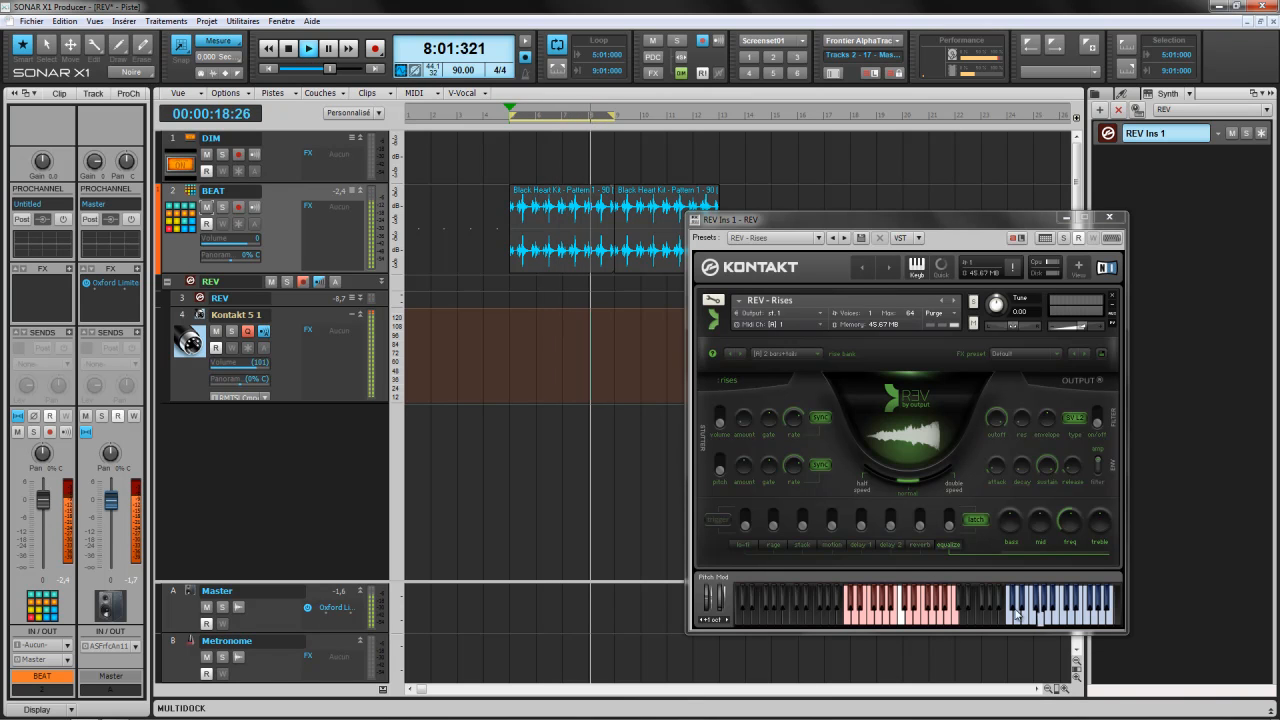
left_click(925, 621)
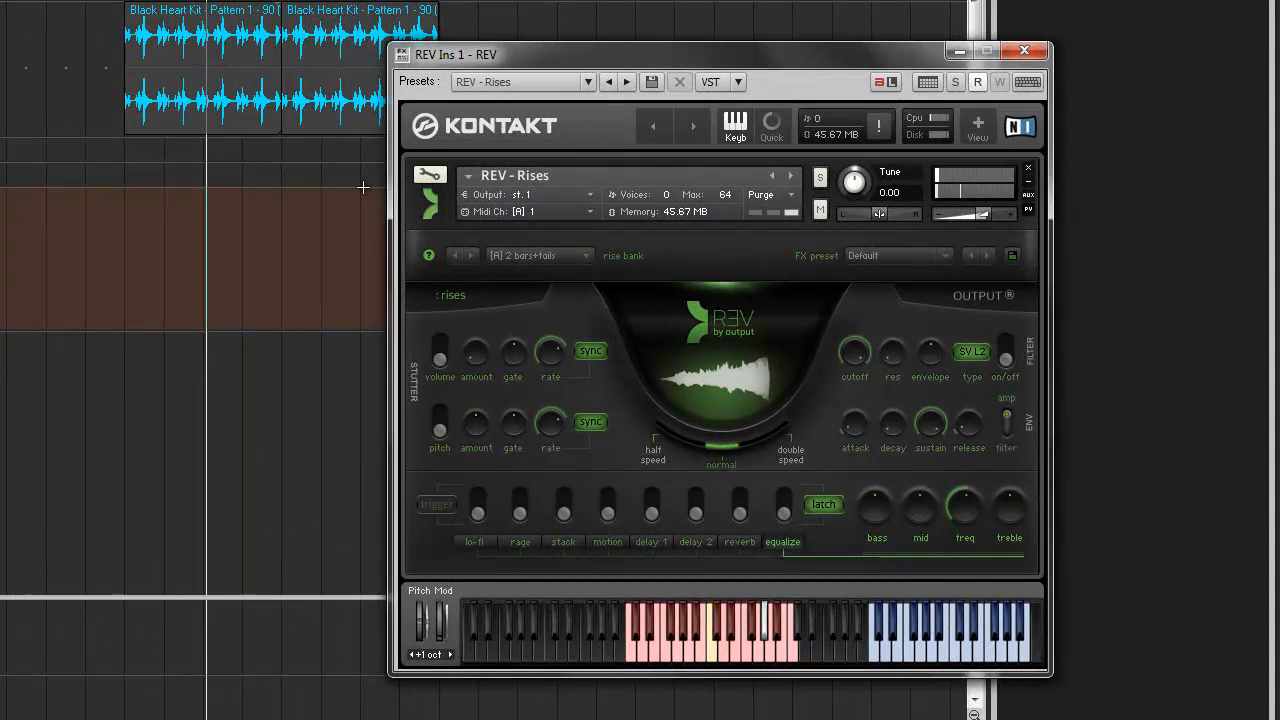
left_click(580, 255)
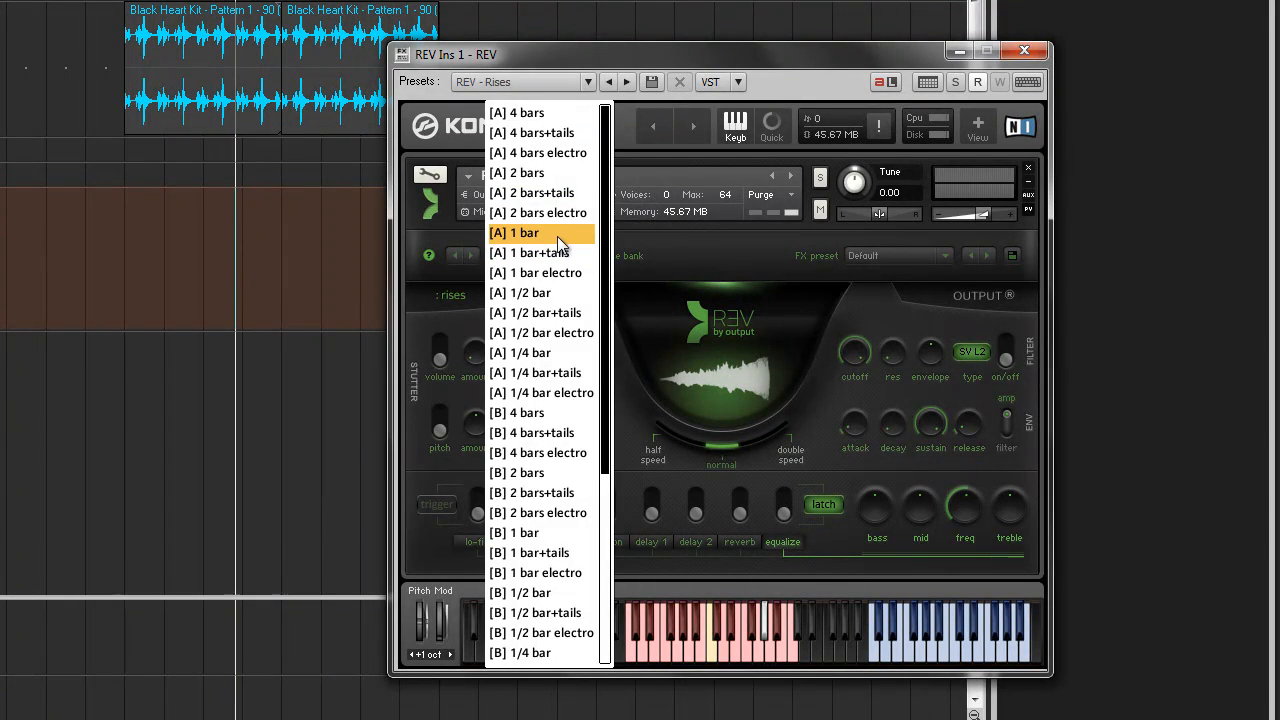
left_click(557, 236)
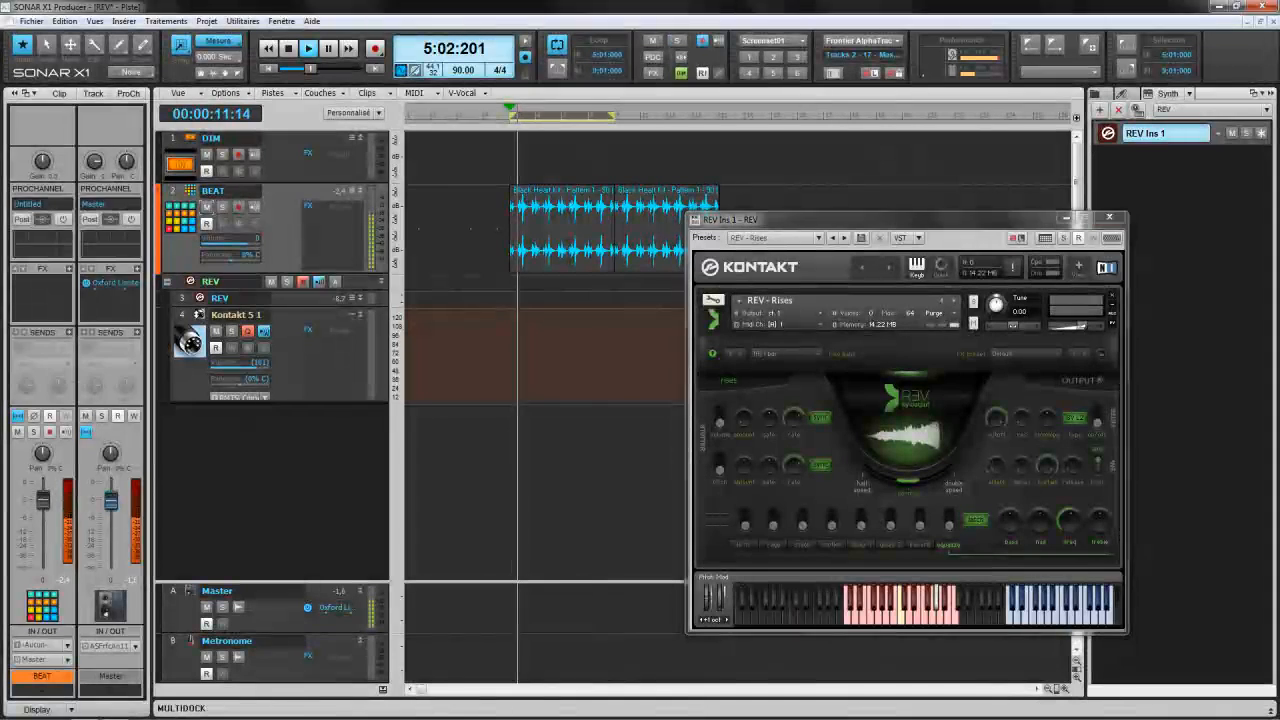
left_click(936, 597)
Record a one-bar rise in measure 8 on the Kontakt 5 1 track and hide the track's take layers.
left_click_drag(800, 219, 926, 229)
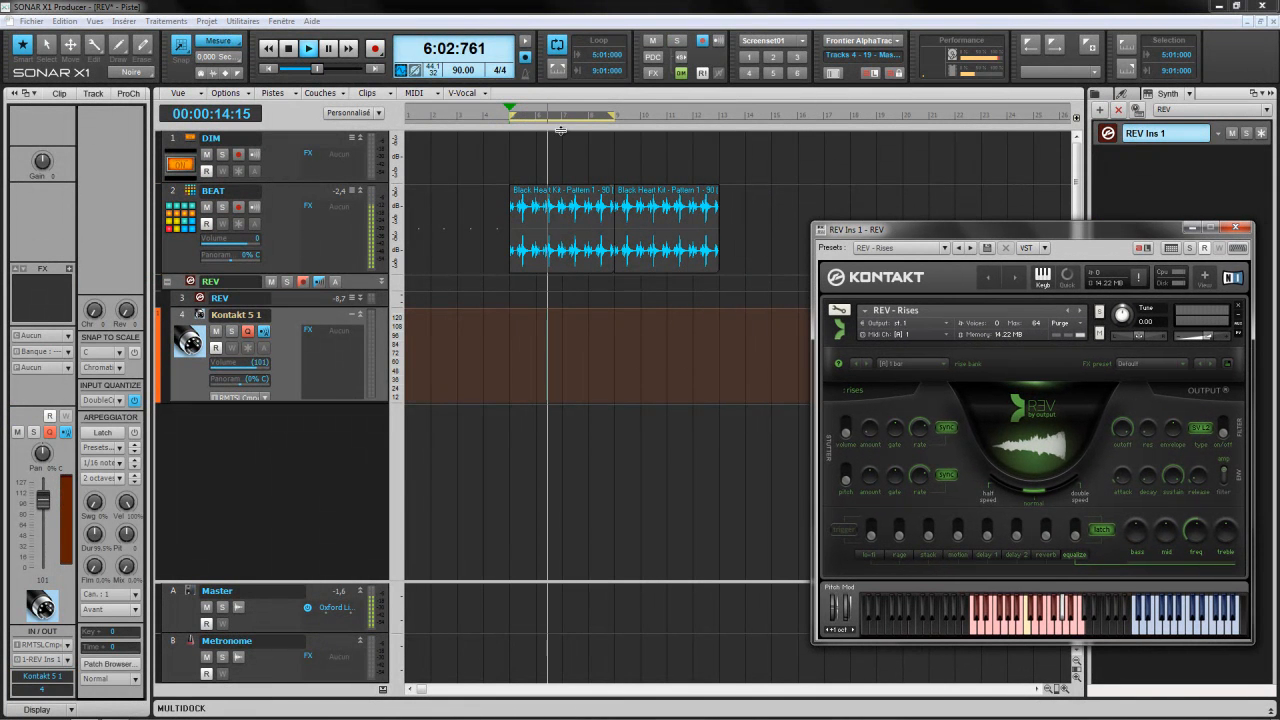
left_click(375, 48)
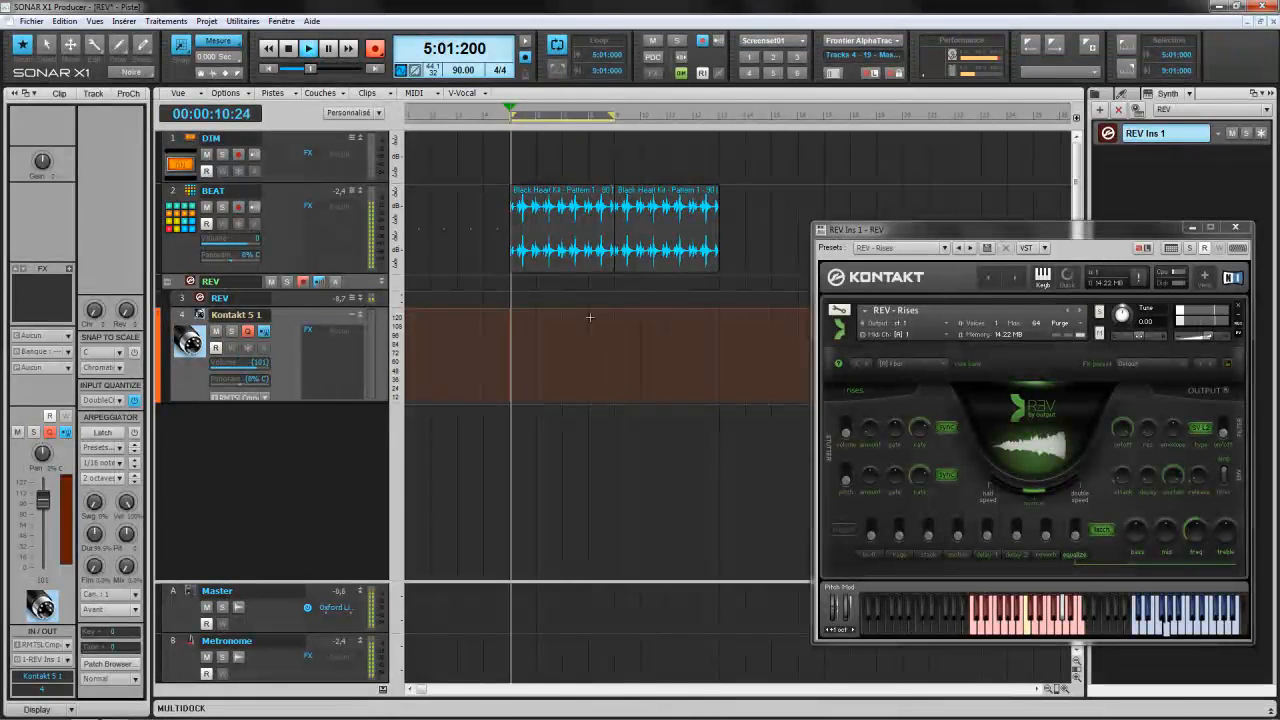
key("space")
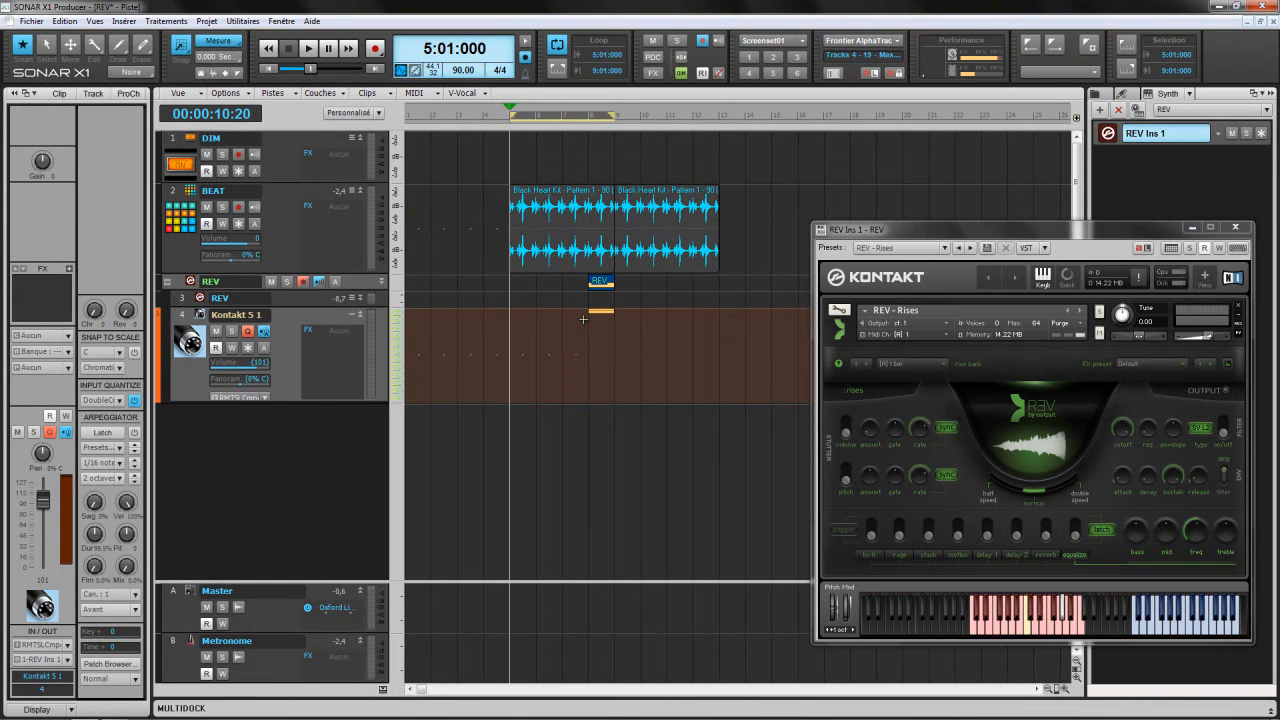
right_click(393, 326)
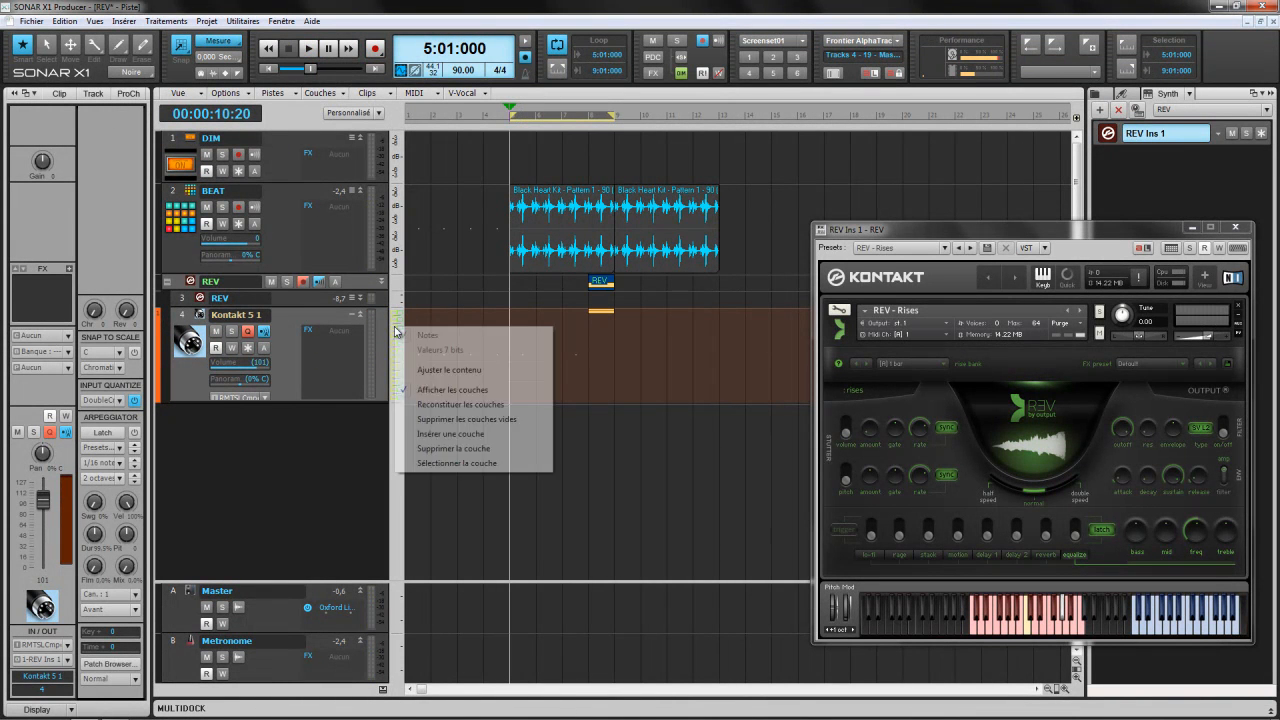
left_click(455, 416)
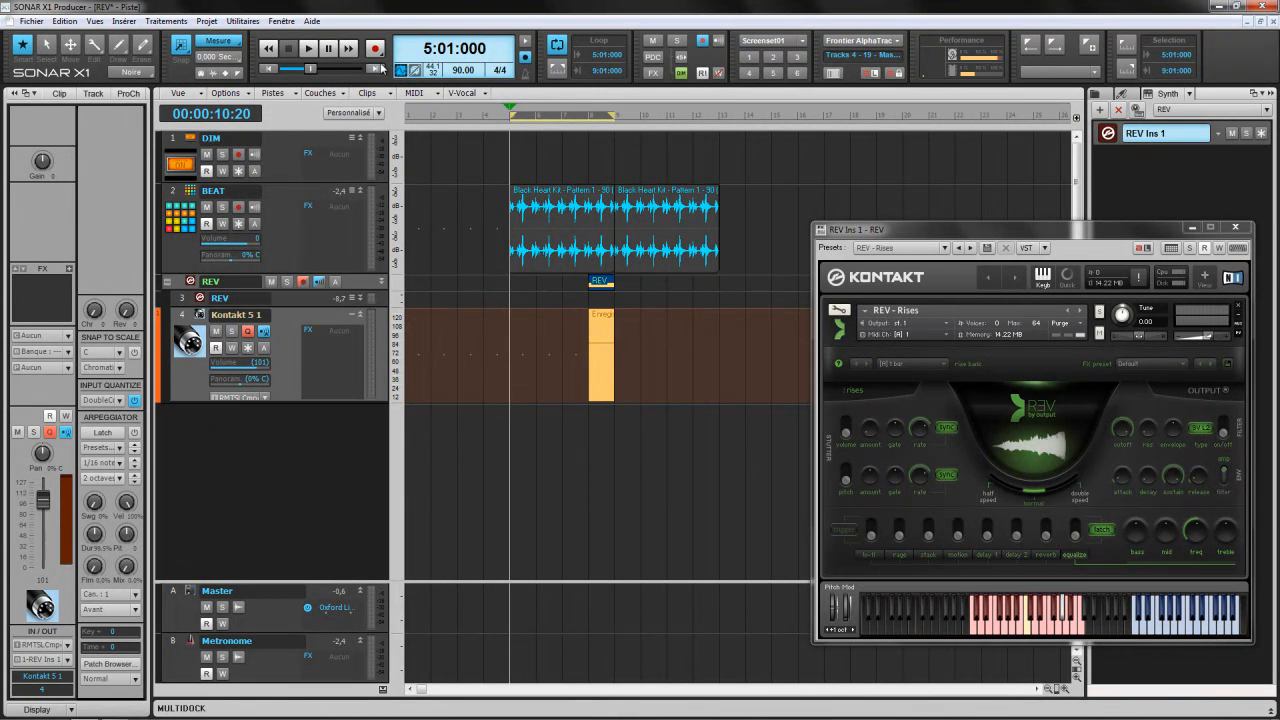
Play the loop from measure 7 to hear the recorded rise against the beat, and stop playback.
left_click(563, 119)
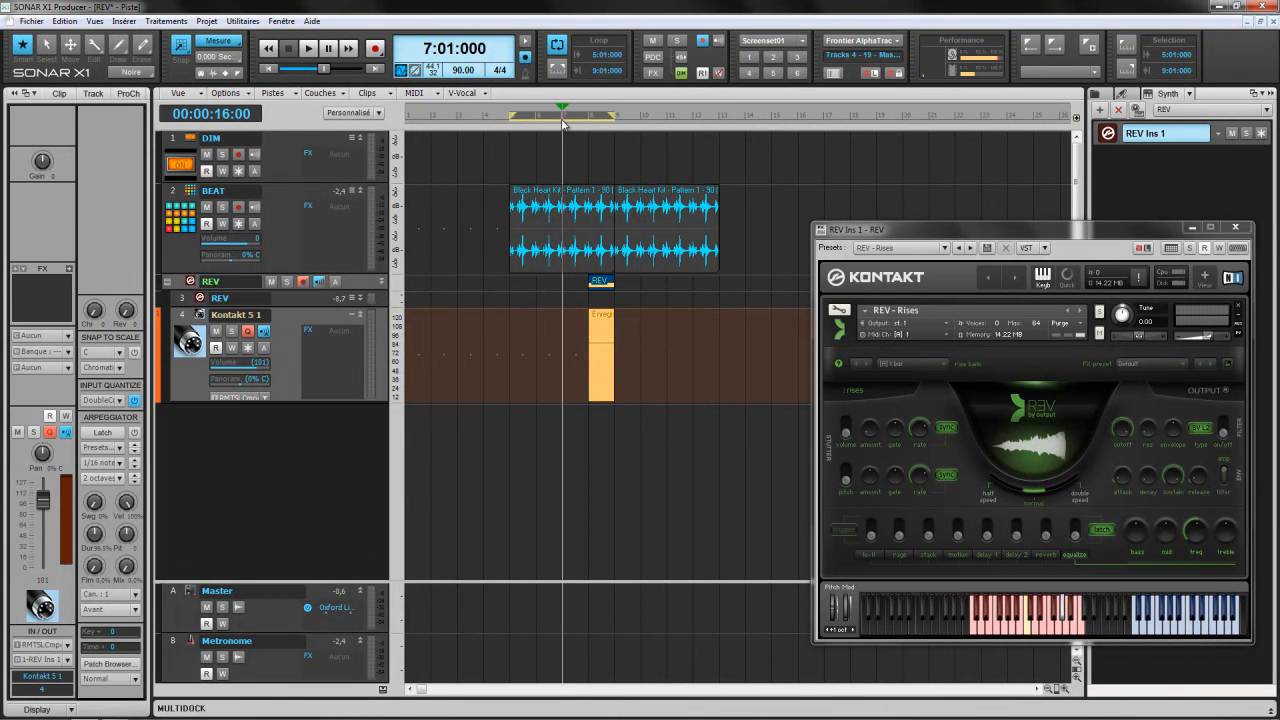
left_click(312, 49)
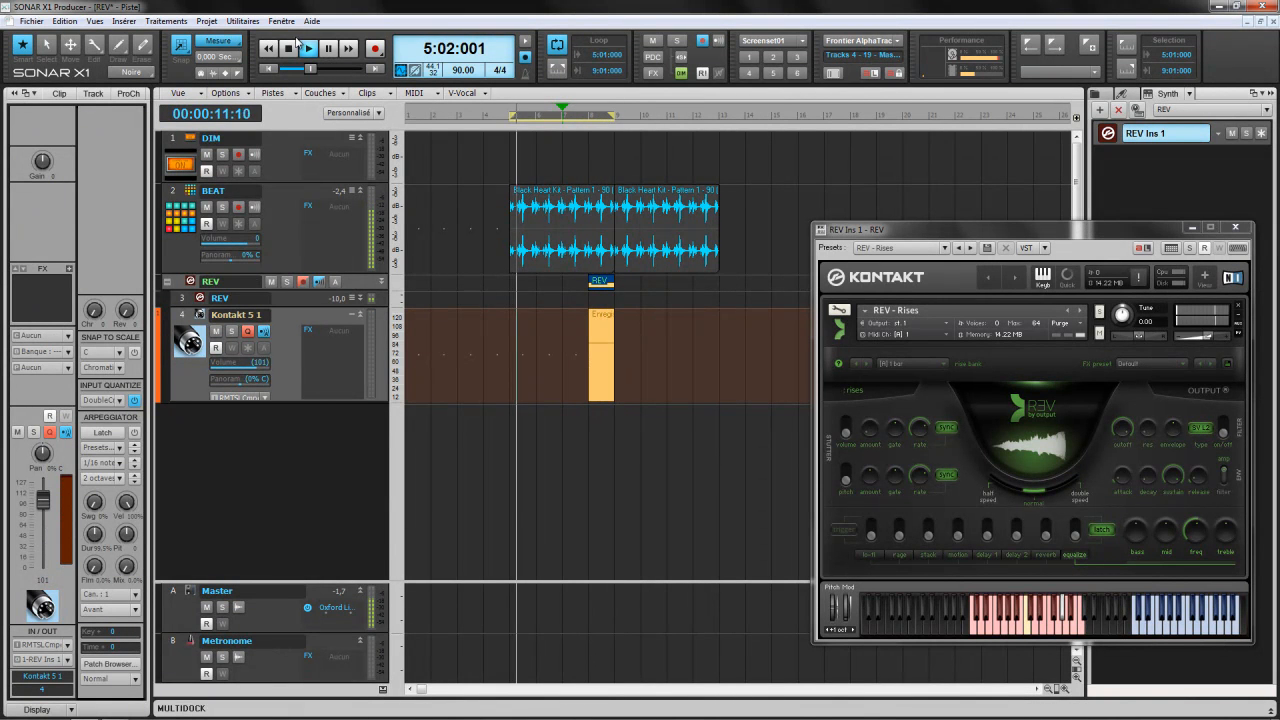
left_click(291, 47)
Move the recorded rise clip to start at measure 7 and extend its note to measure 9 in the Piano Roll.
left_click_drag(1001, 240, 945, 195)
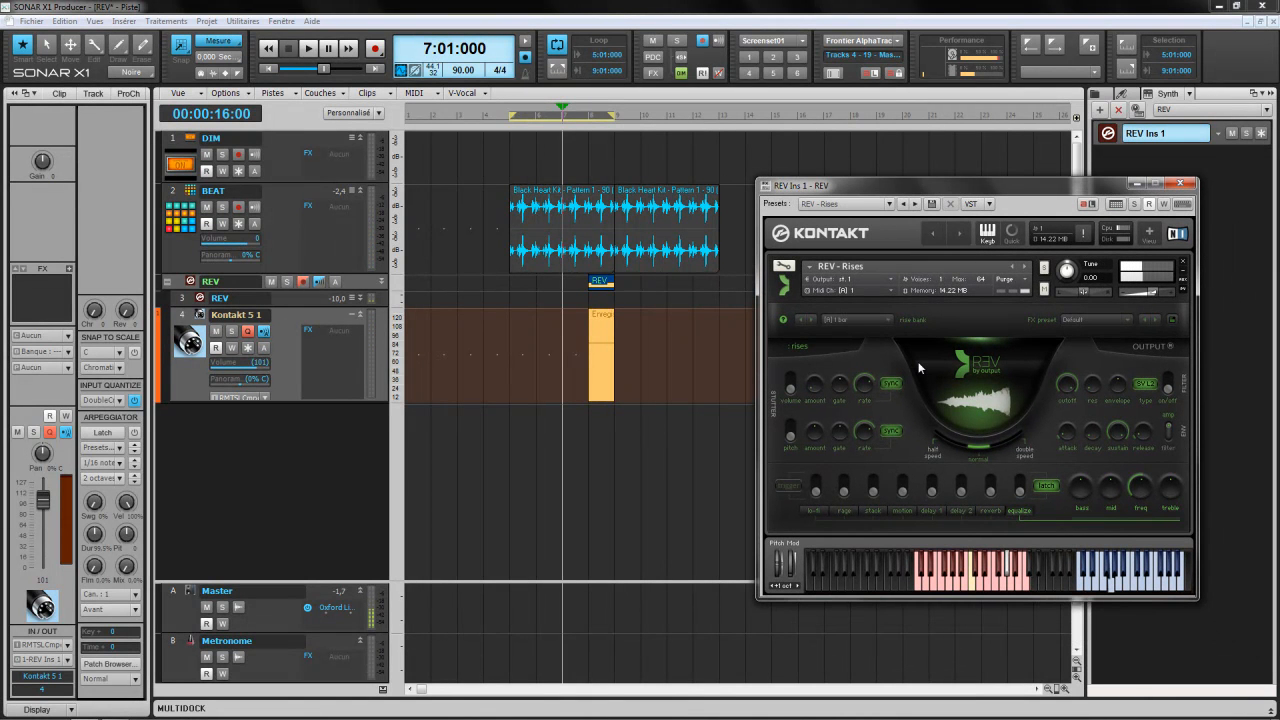
left_click_drag(591, 379, 563, 379)
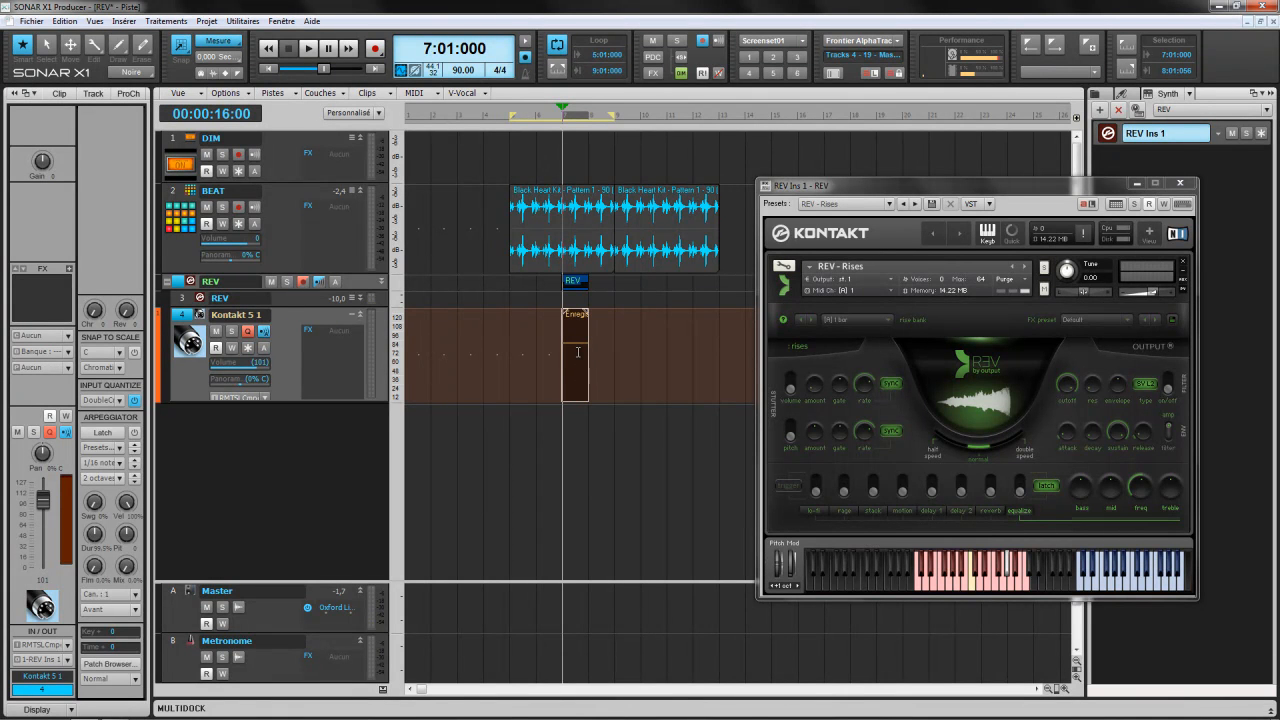
double_click(578, 352)
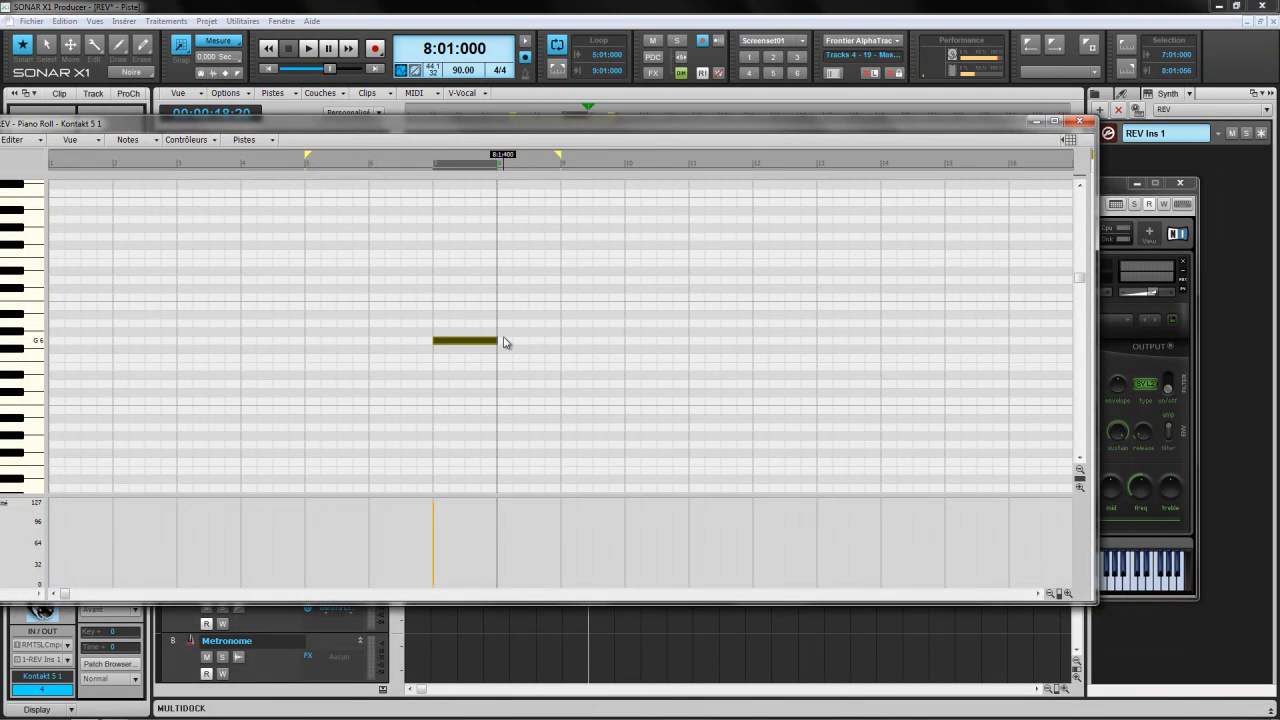
left_click(558, 352)
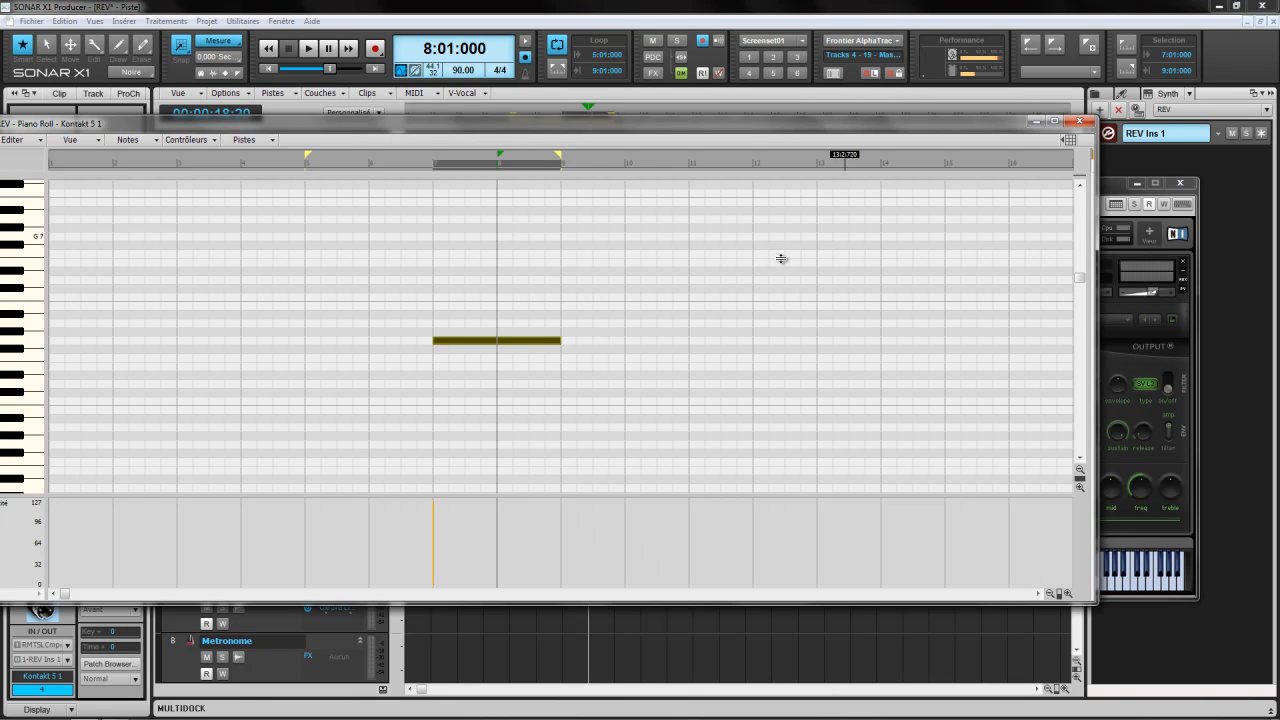
left_click(1085, 122)
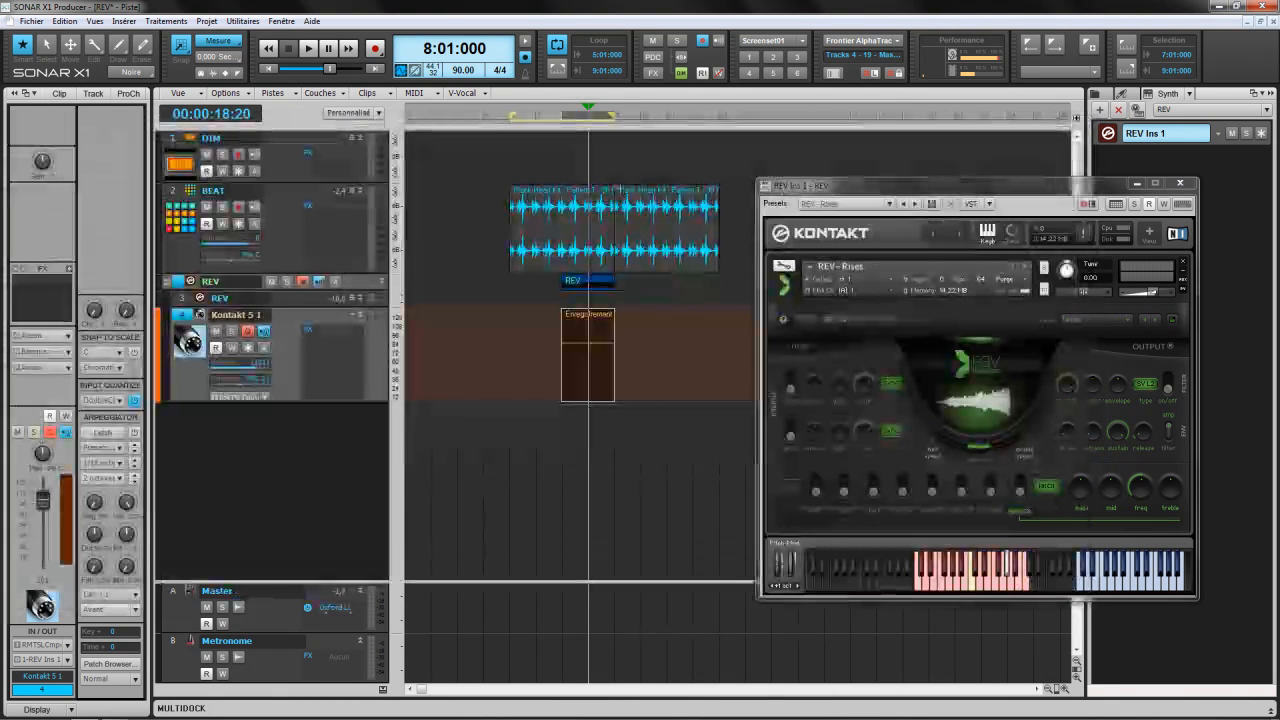
Switch the rise bank to [A] 2 bars, play from measure 6 to hear it, and stop playback.
left_click(887, 314)
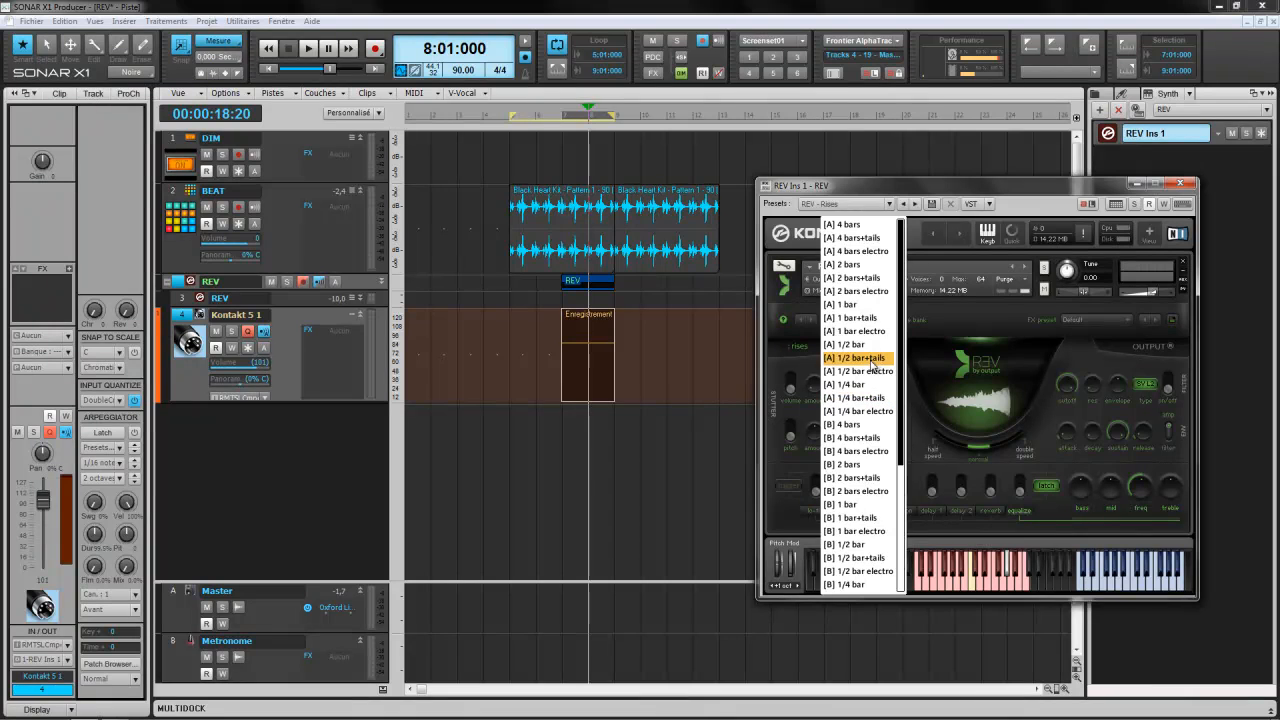
left_click(862, 265)
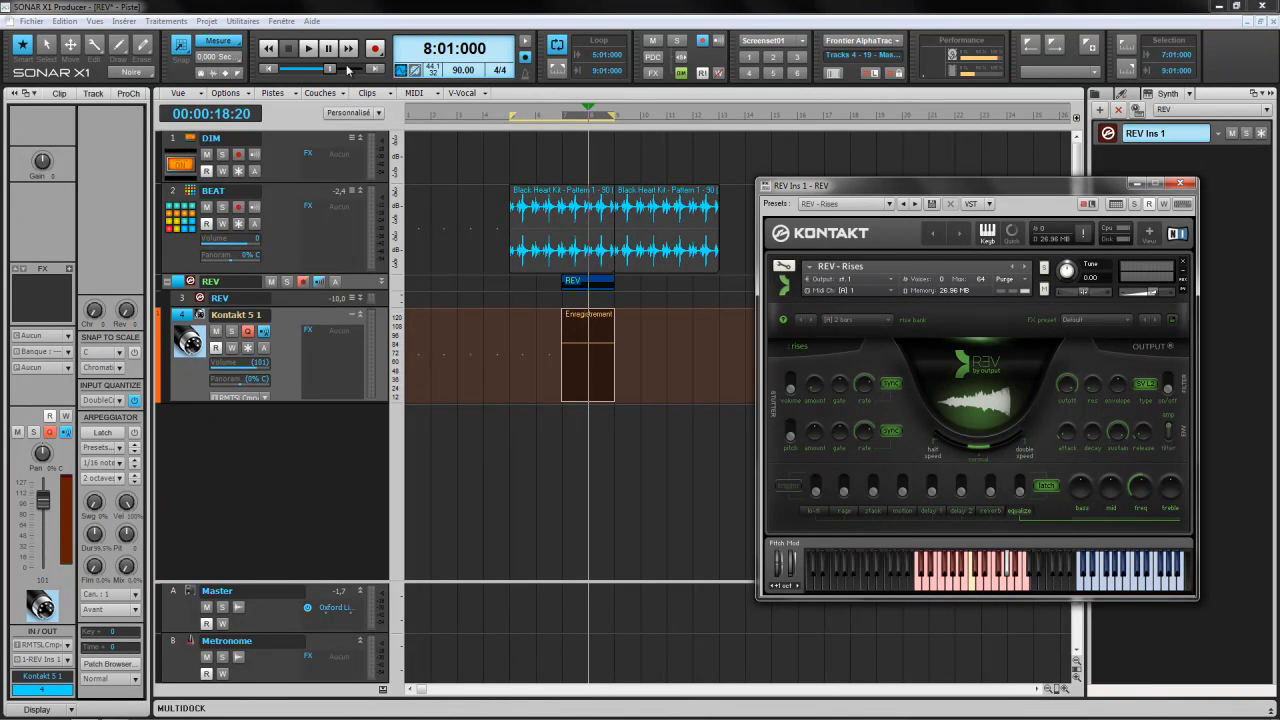
left_click(540, 120)
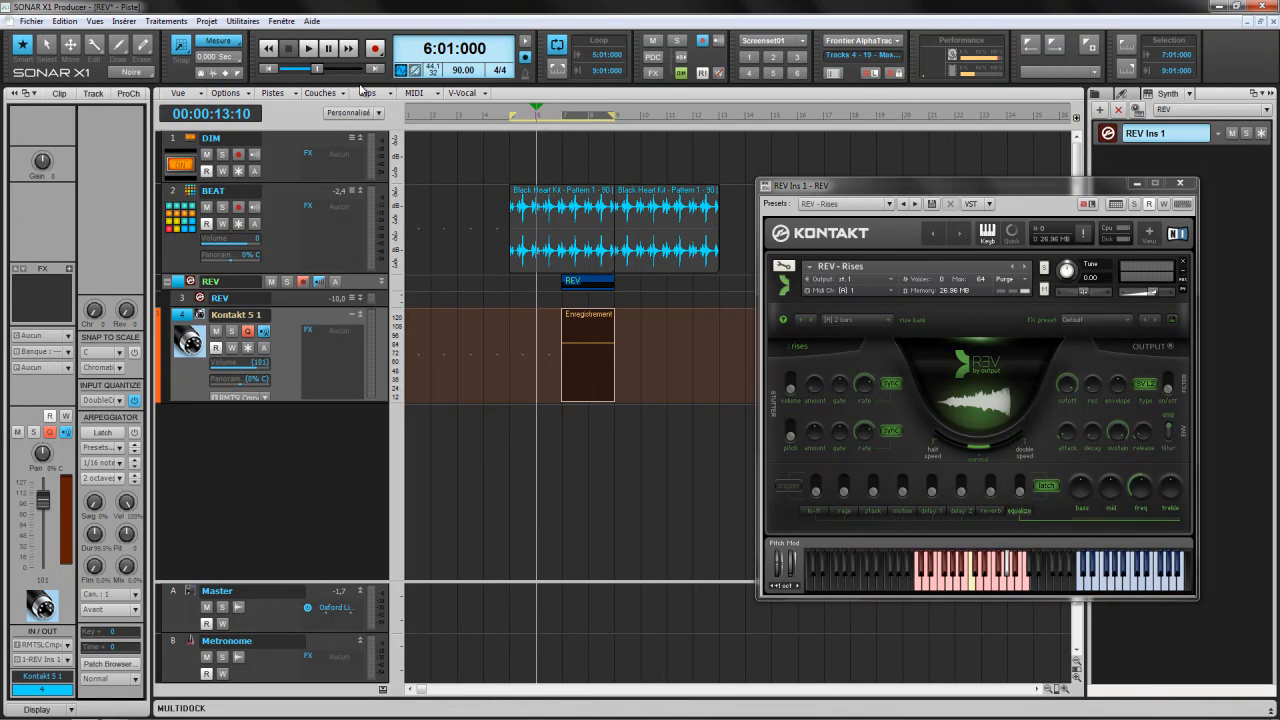
left_click(312, 49)
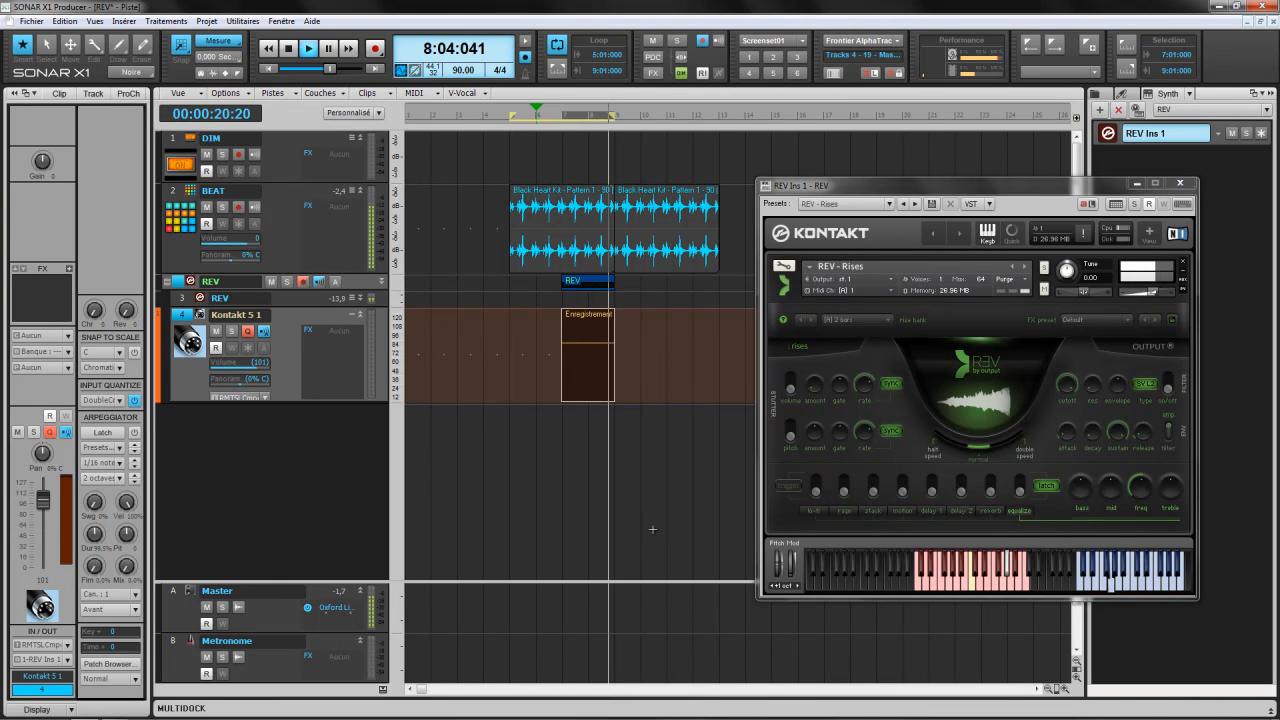
left_click(288, 50)
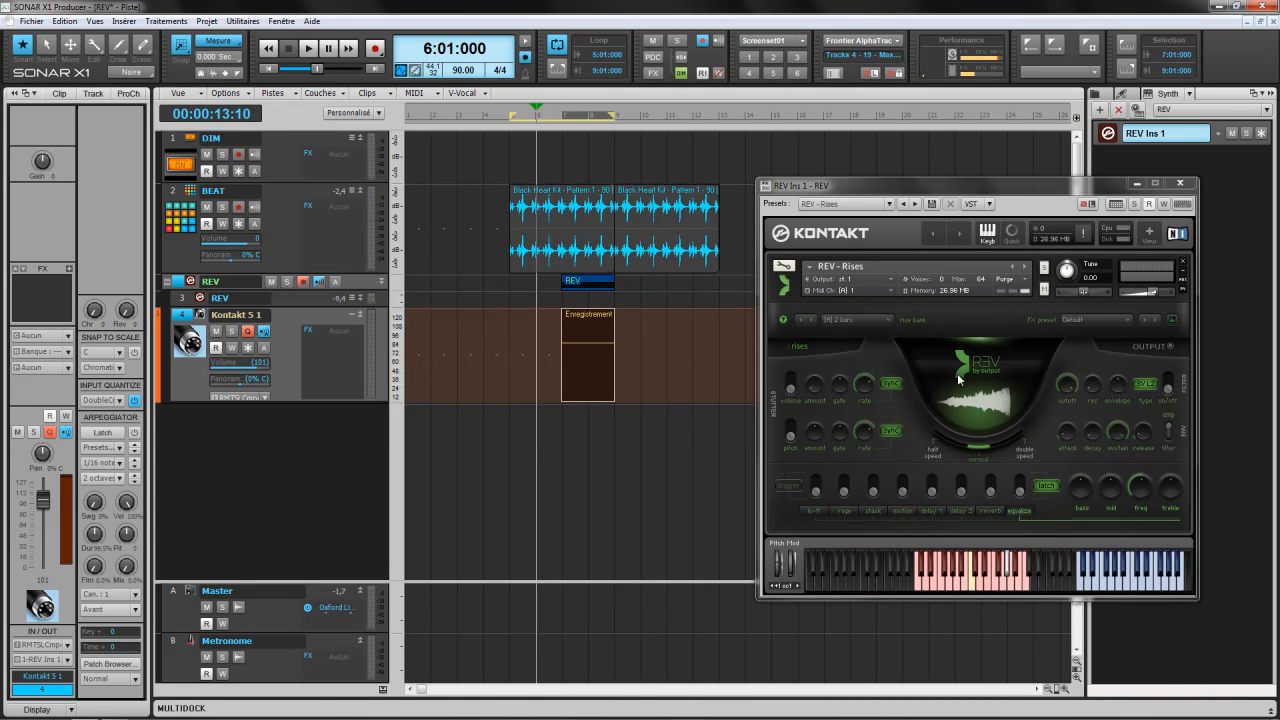
Switch the rise bank to [A] 2 bars+tails and play from measure 6 to hear the rise resolve into the loop start.
left_click(888, 322)
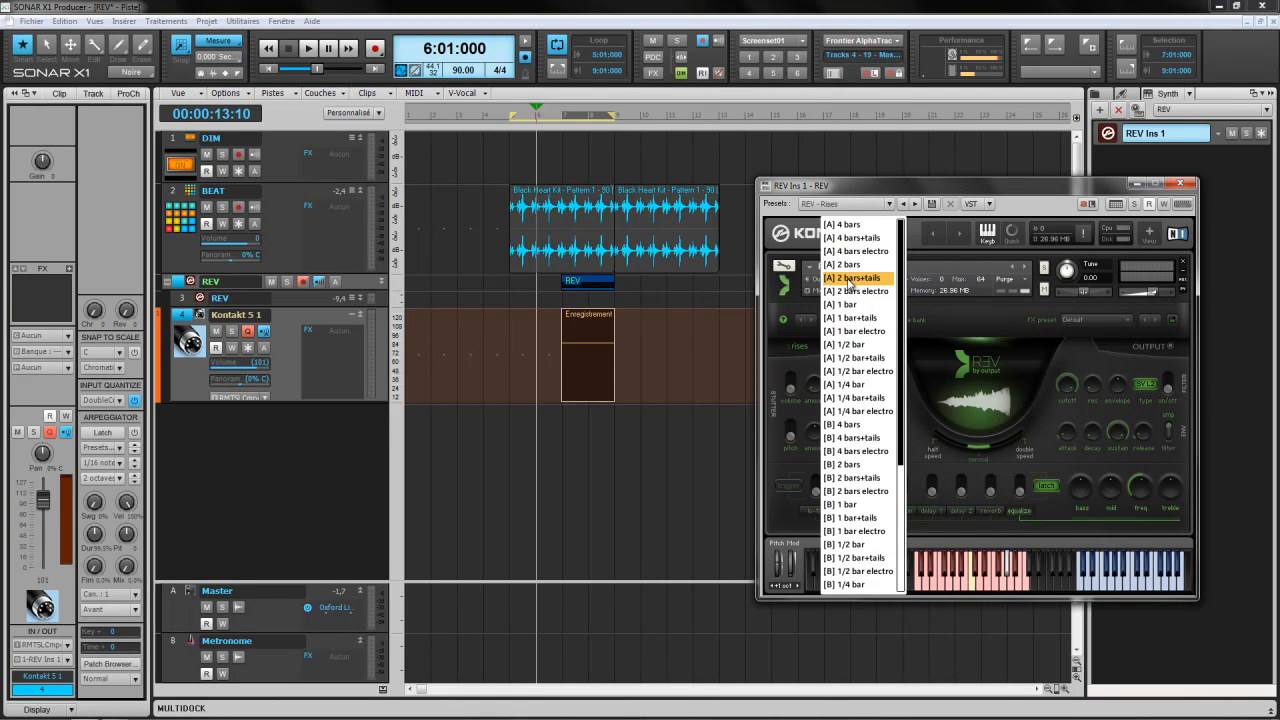
left_click(865, 278)
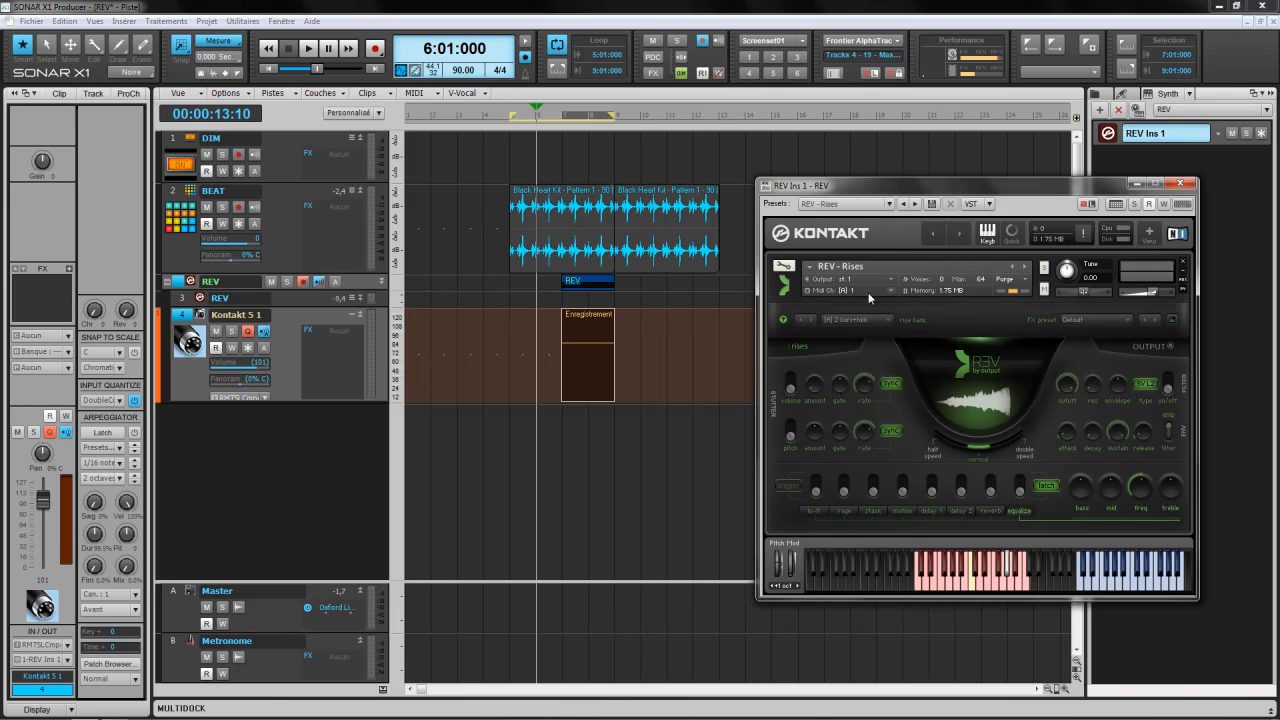
left_click(309, 49)
key("space")
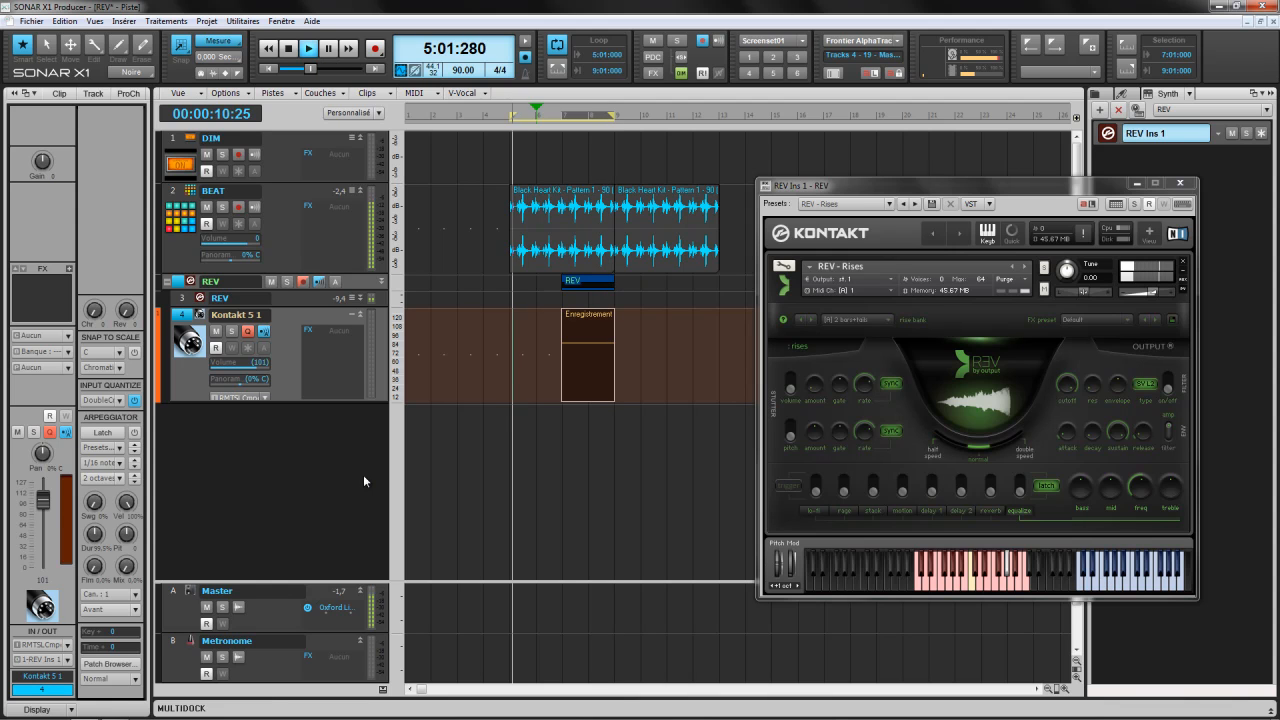
Stop playback and extend the rise note to measure 9, beat 3 in the Piano Roll.
left_click(288, 49)
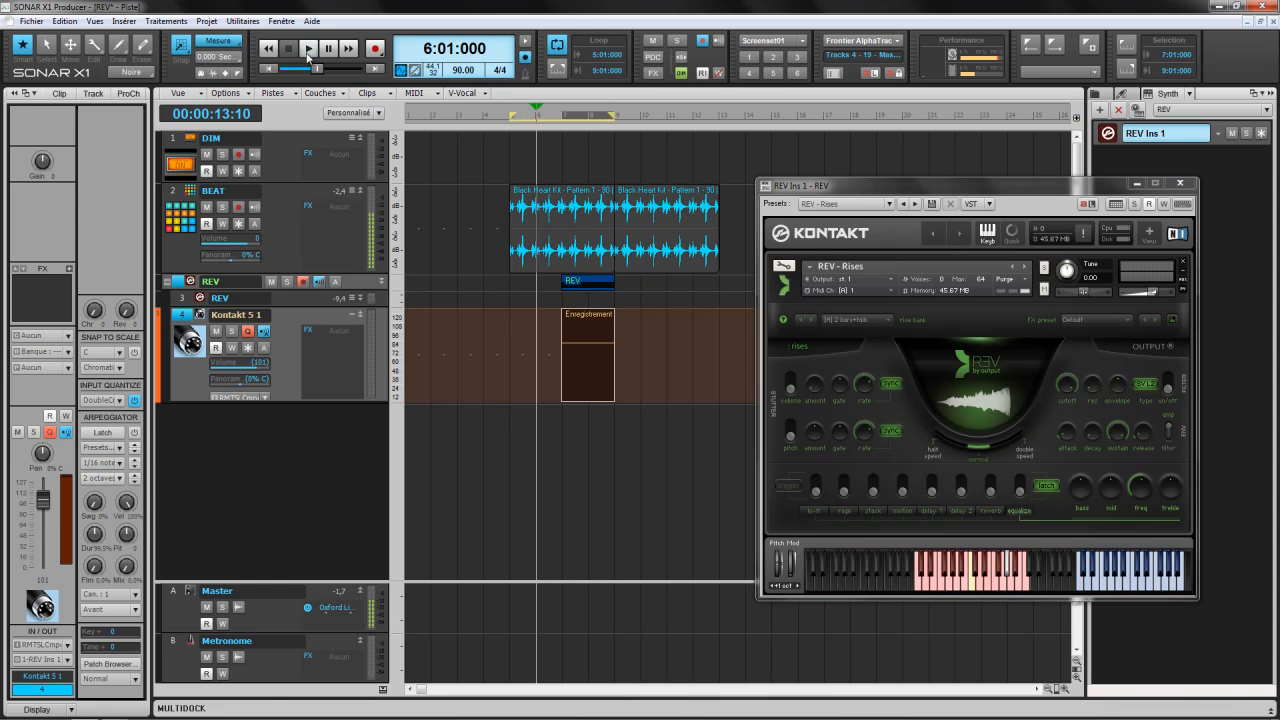
double_click(599, 367)
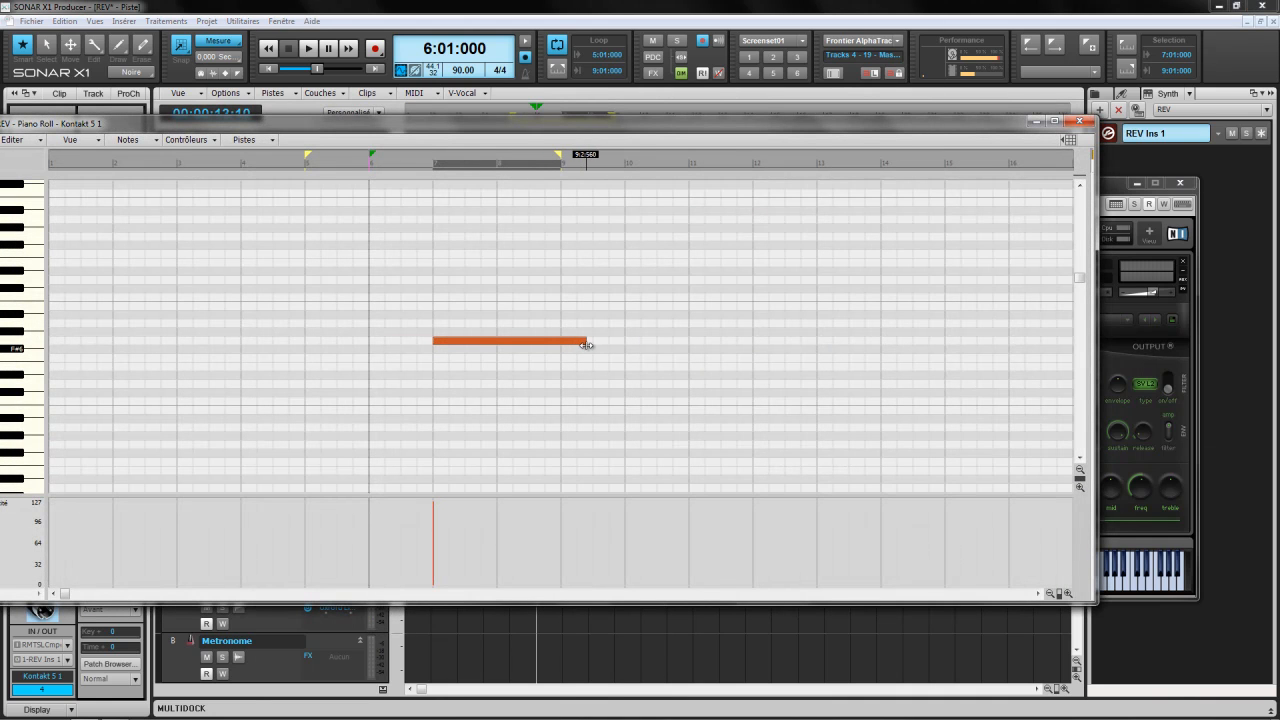
left_click_drag(593, 346, 594, 346)
left_click(1079, 122)
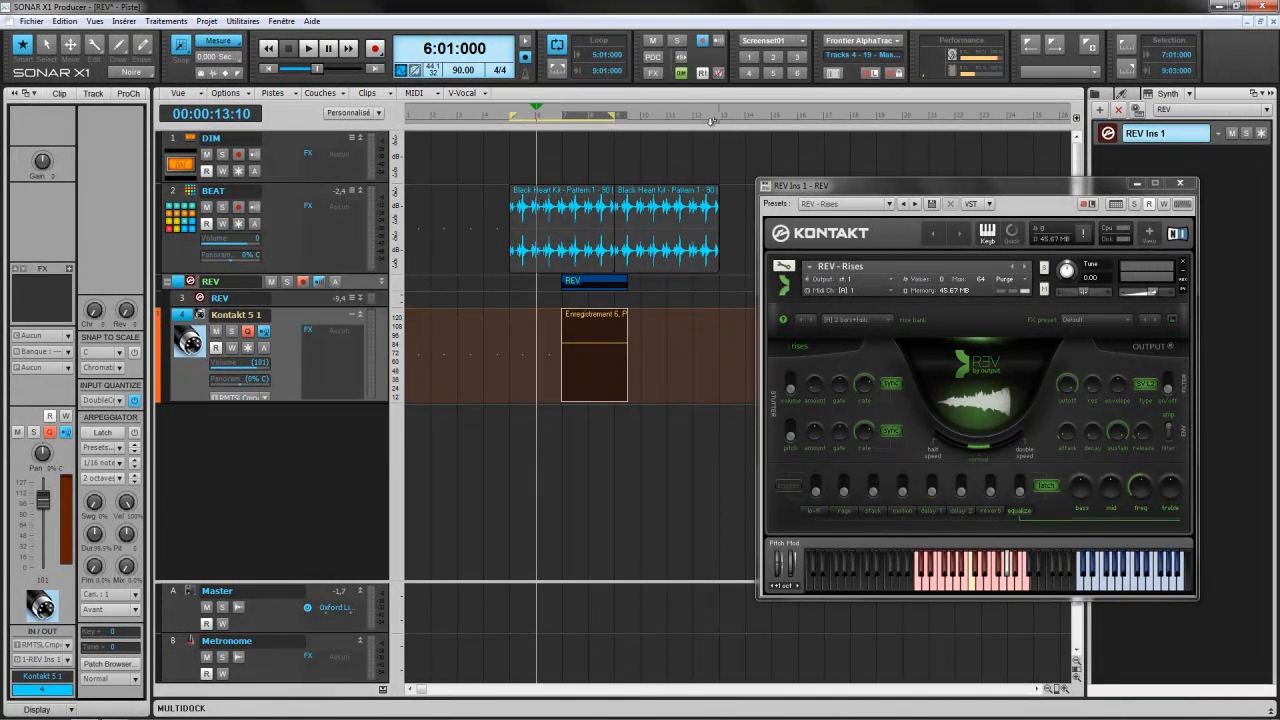
Extend the loop end to measure 13, and play from measure 6 through the rise's tail before stopping.
left_click(309, 52)
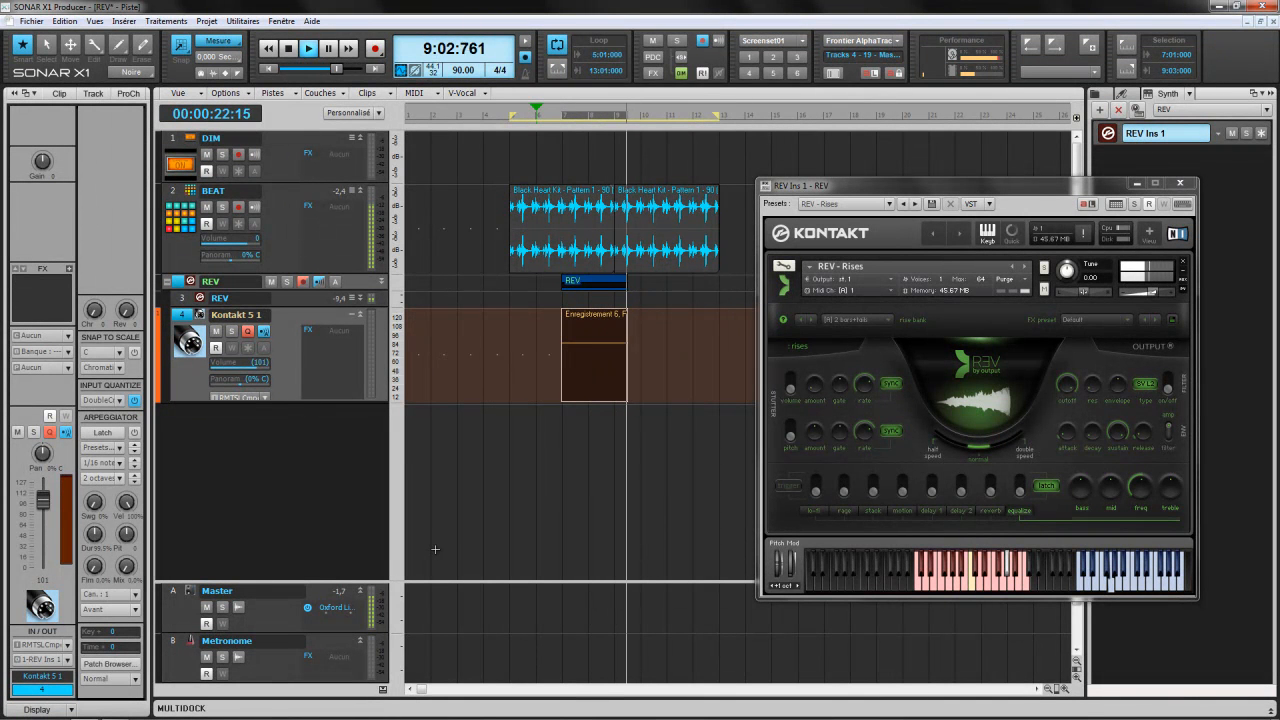
left_click(290, 48)
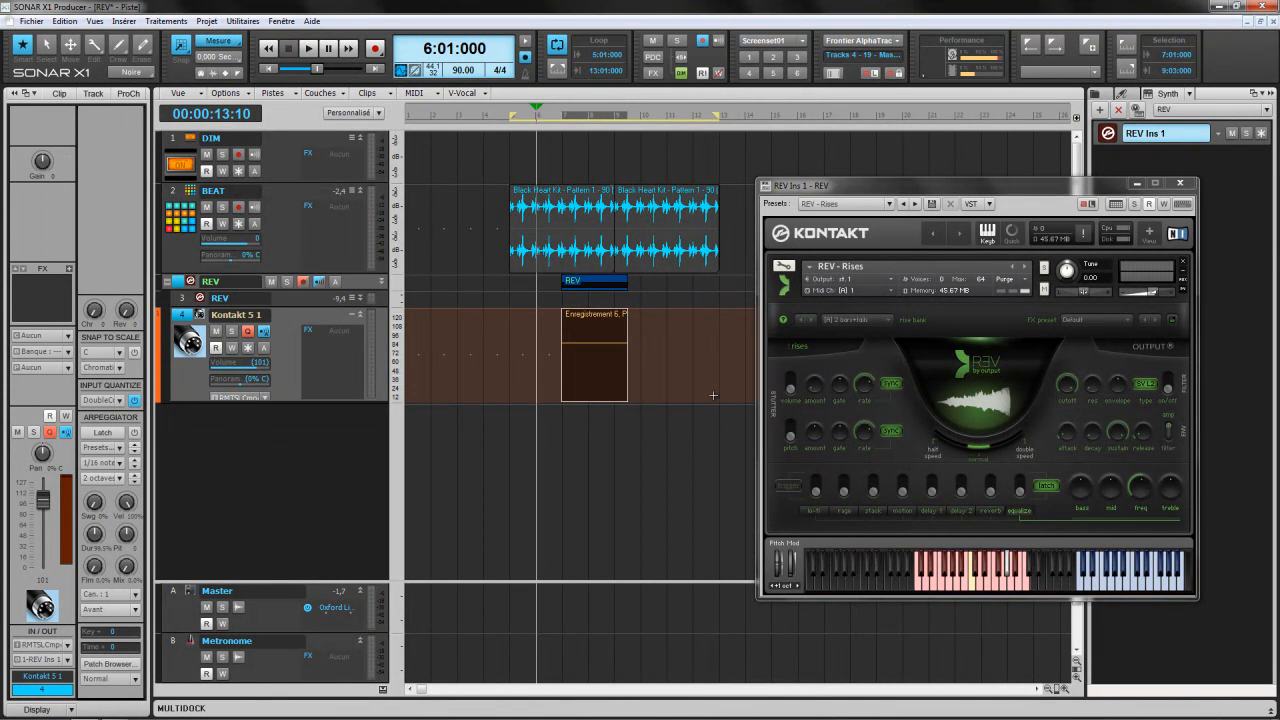
Open the list of rise banks in the REV - Rises instrument.
left_click(886, 321)
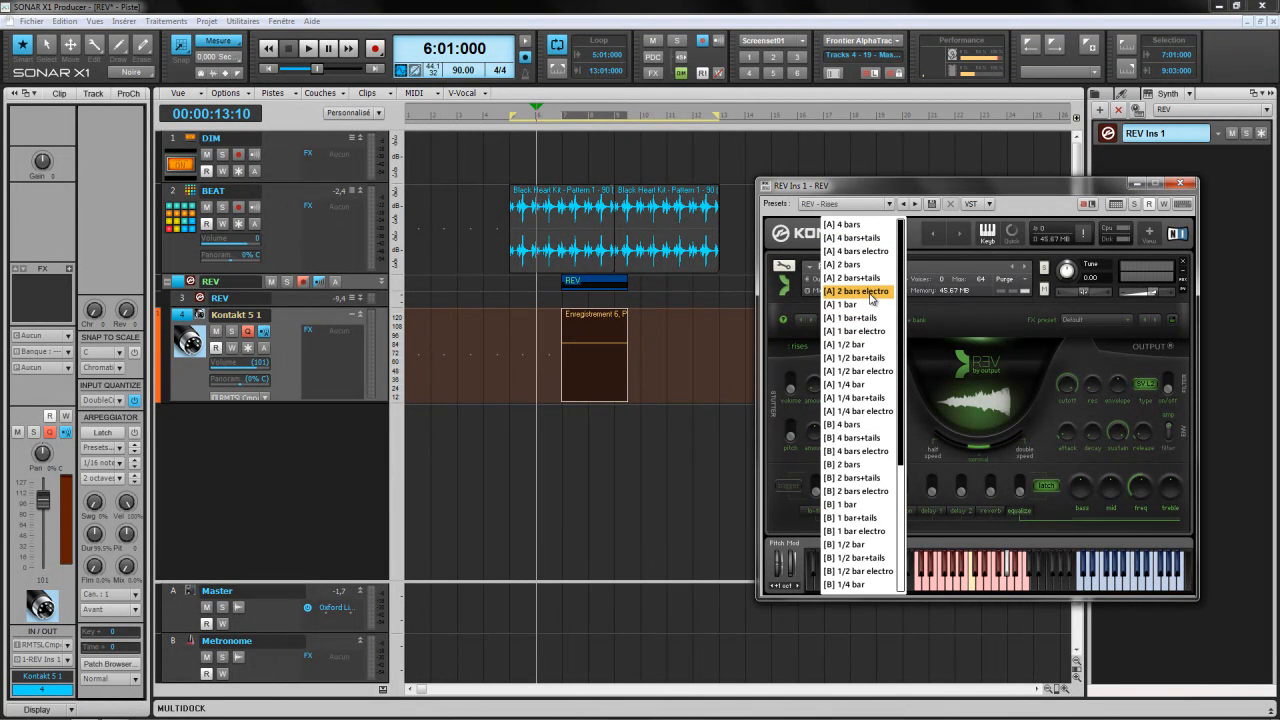
Load the [A] 2 bars electro rise in REV and audition it with the beat from measure 6.
left_click(870, 292)
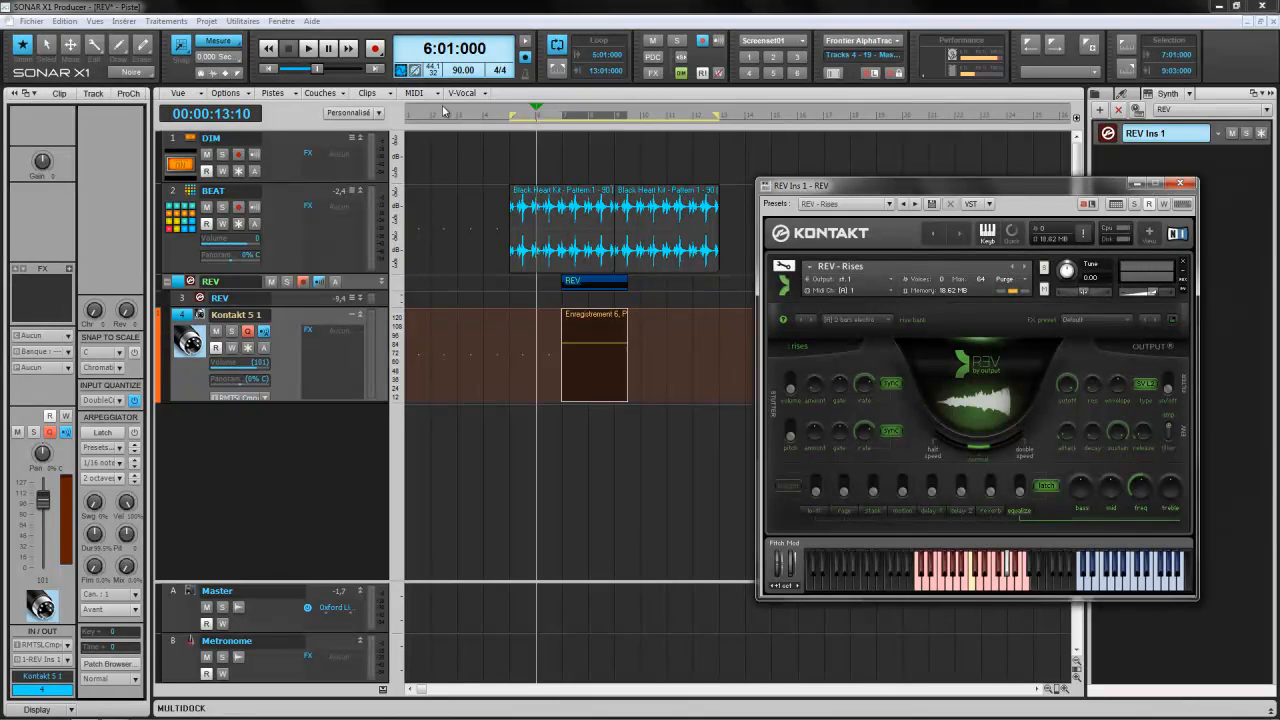
left_click(309, 48)
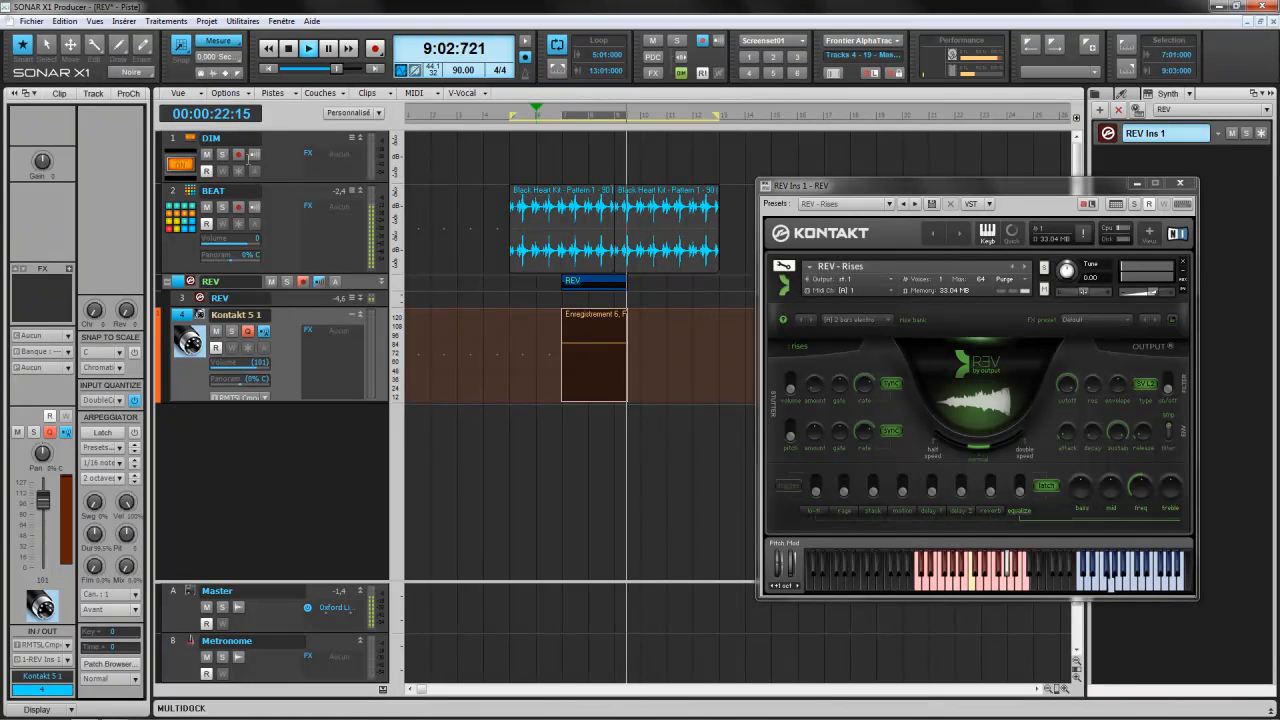
left_click(286, 53)
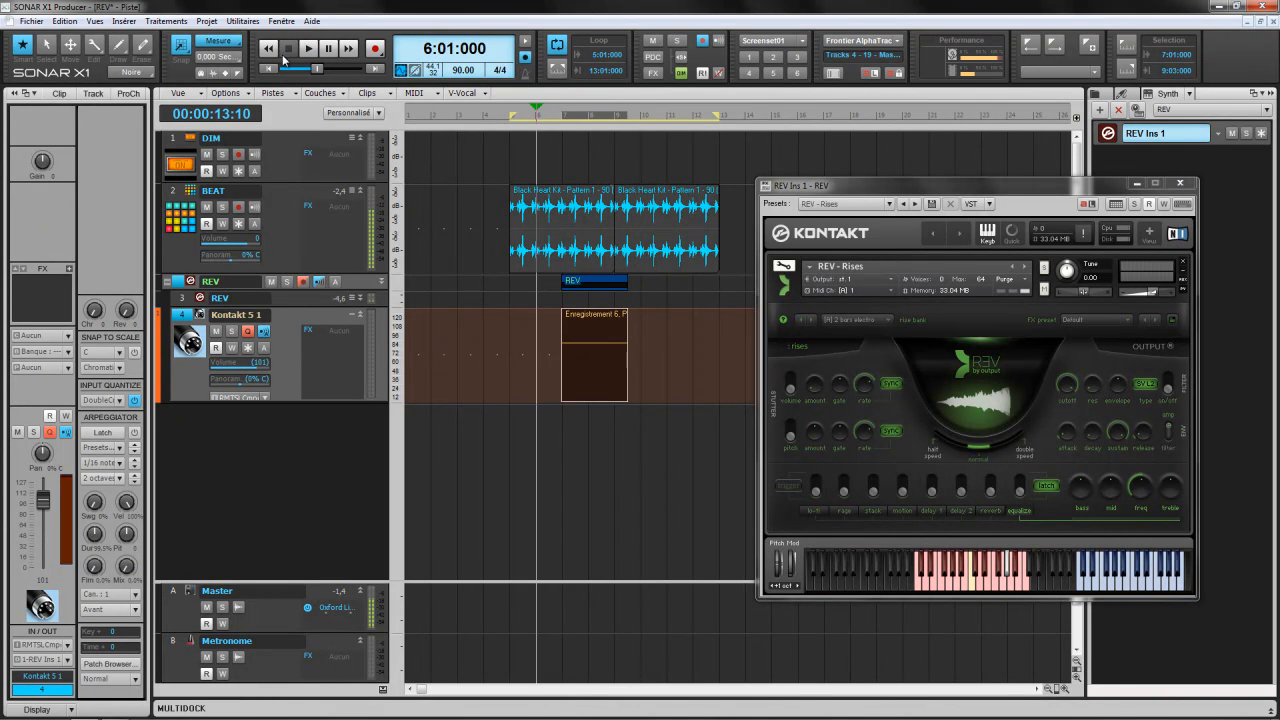
Load the [A] 2 bars+tails rise and extend the Kontakt clip's MIDI note to end at 10:03:000.
left_click(891, 320)
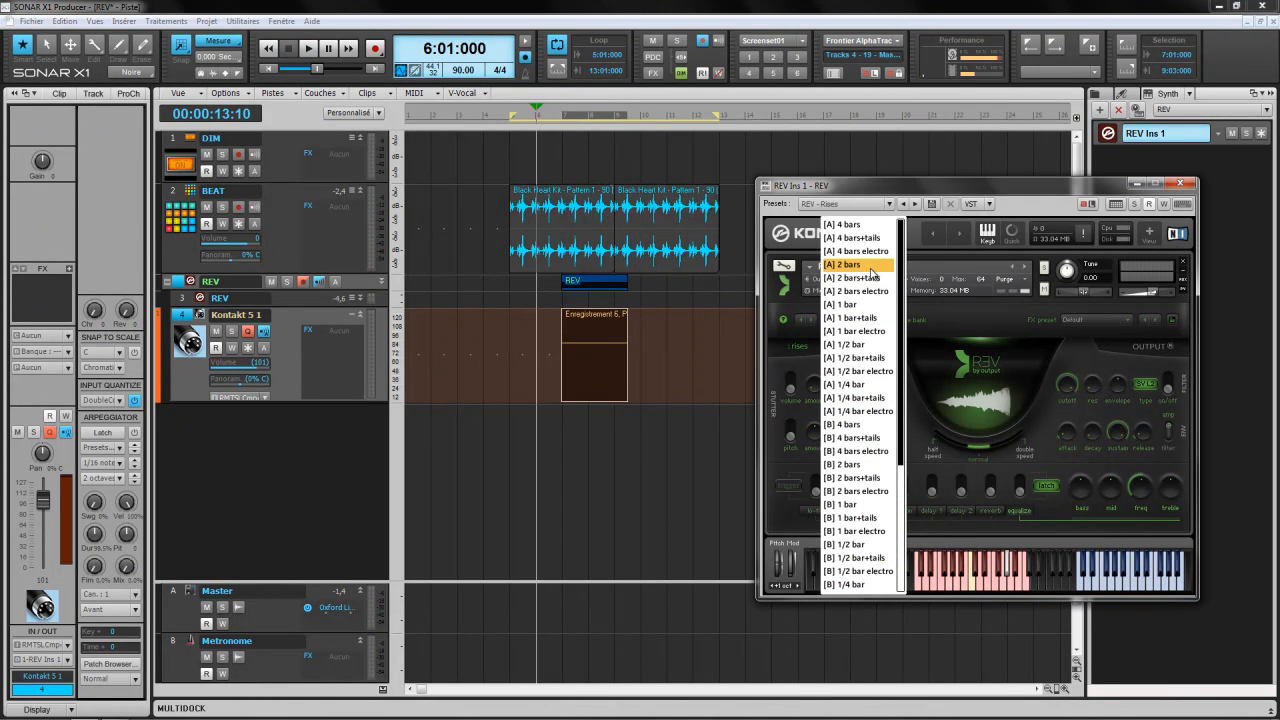
left_click(870, 279)
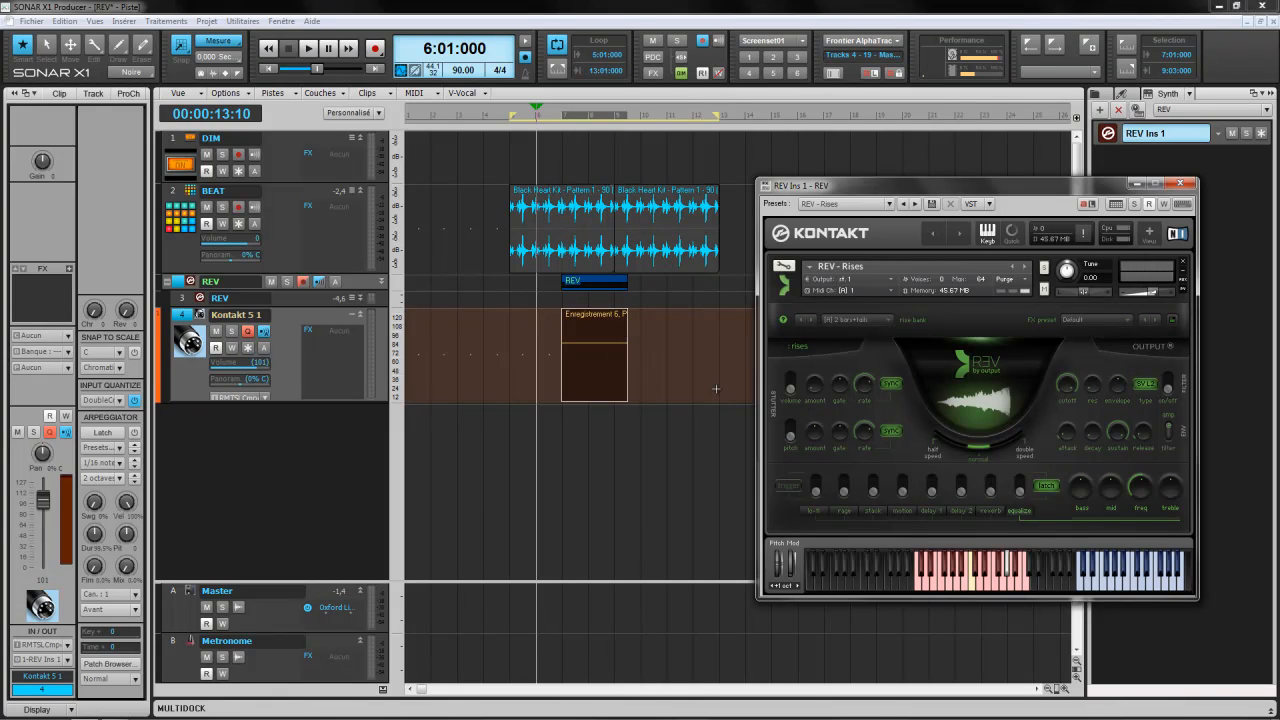
left_click(615, 361)
double_click(615, 361)
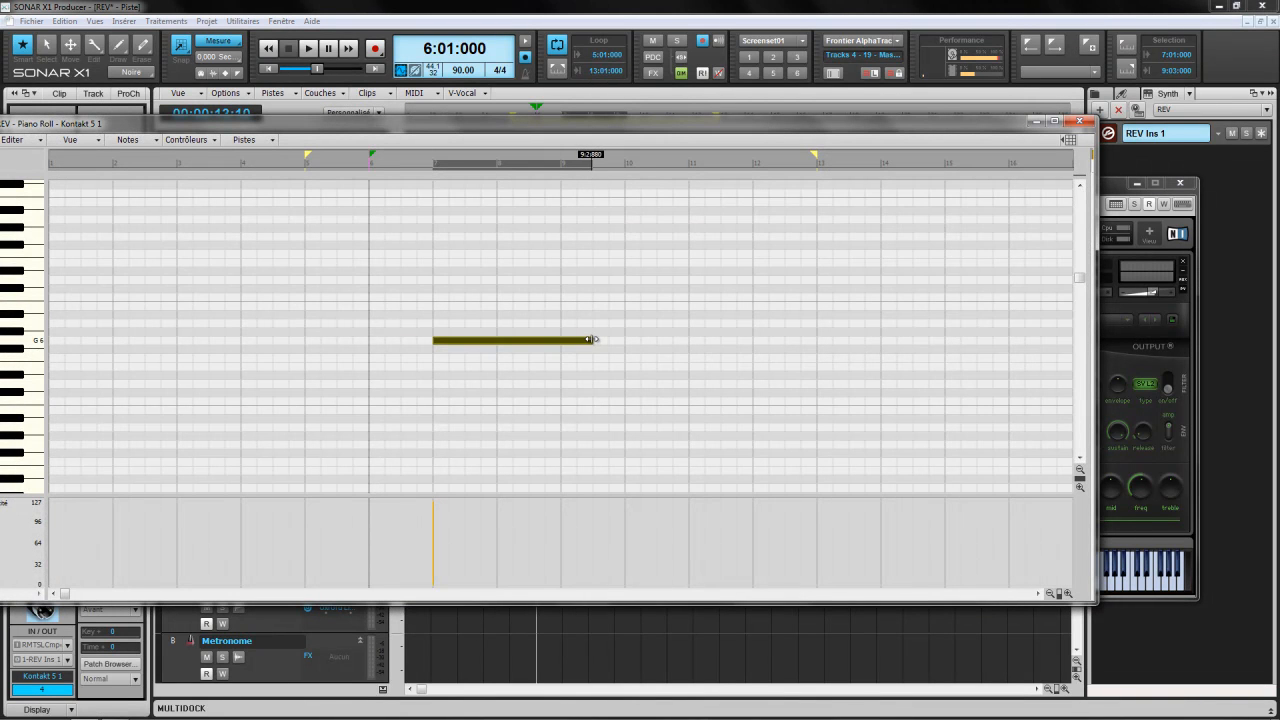
left_click_drag(656, 348, 657, 348)
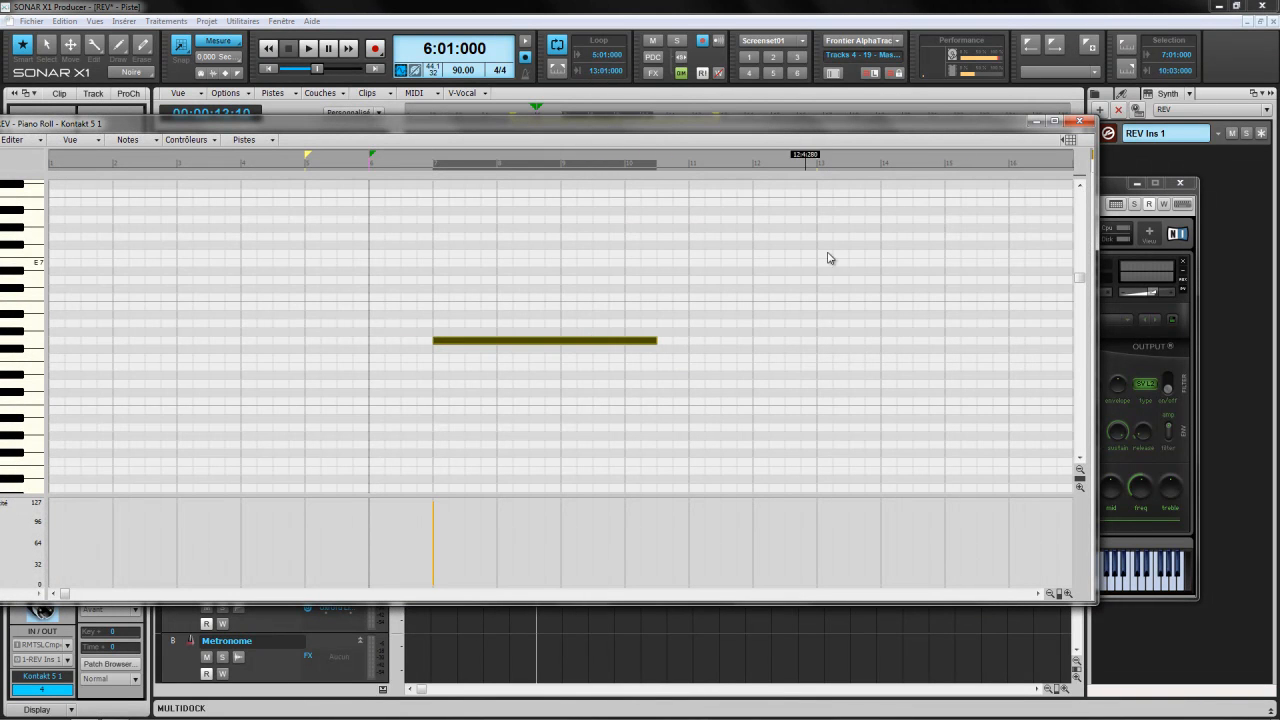
left_click(1078, 122)
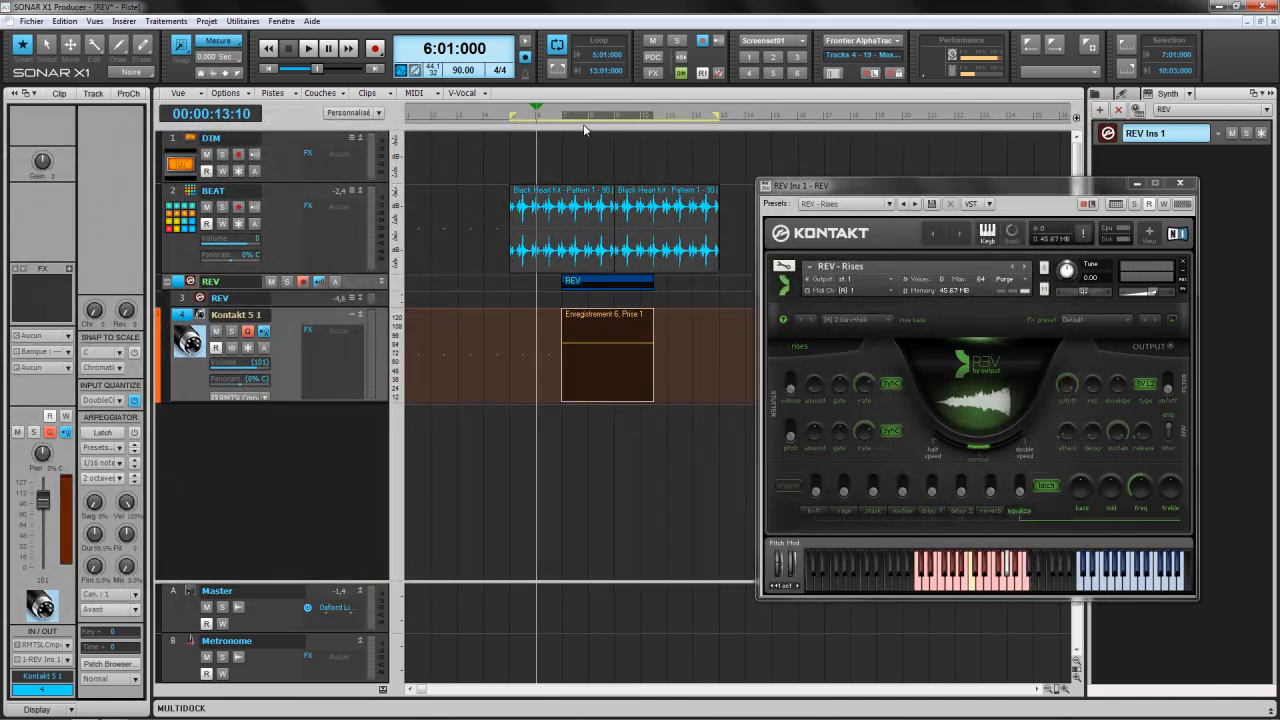
Play the rise from measure 7 and enable the volume stutter in REV.
left_click(566, 120)
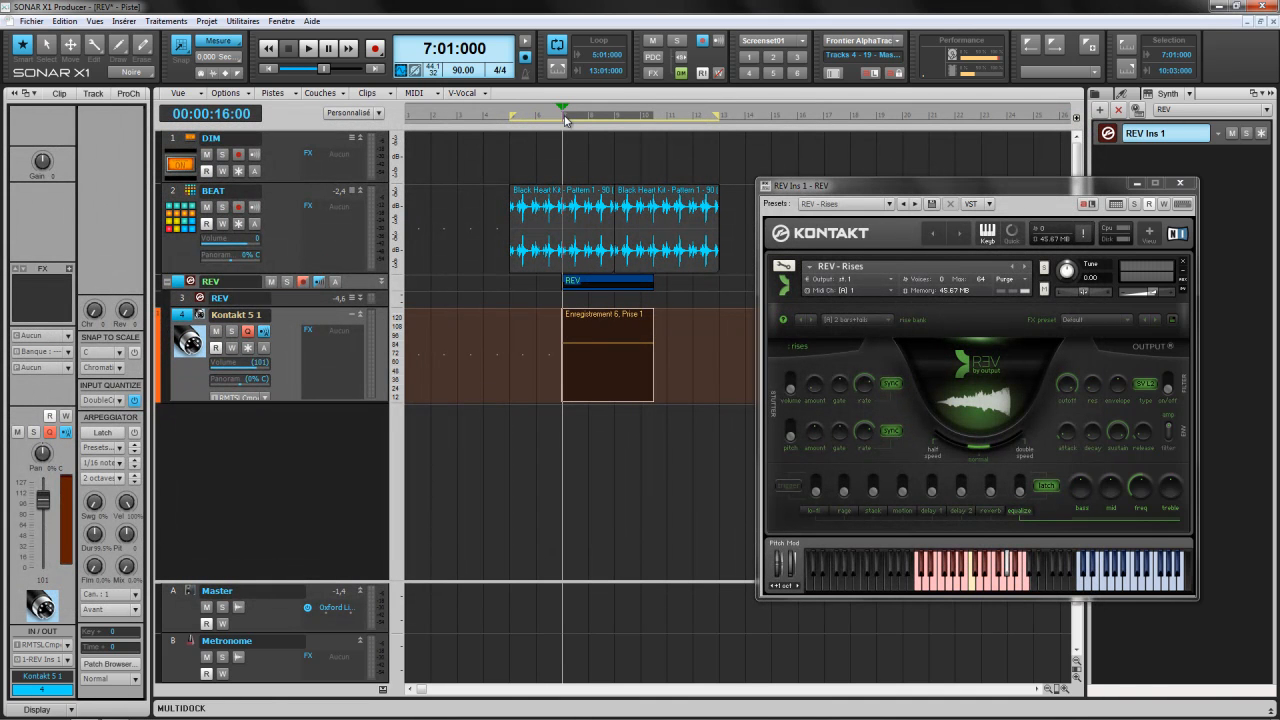
key("space")
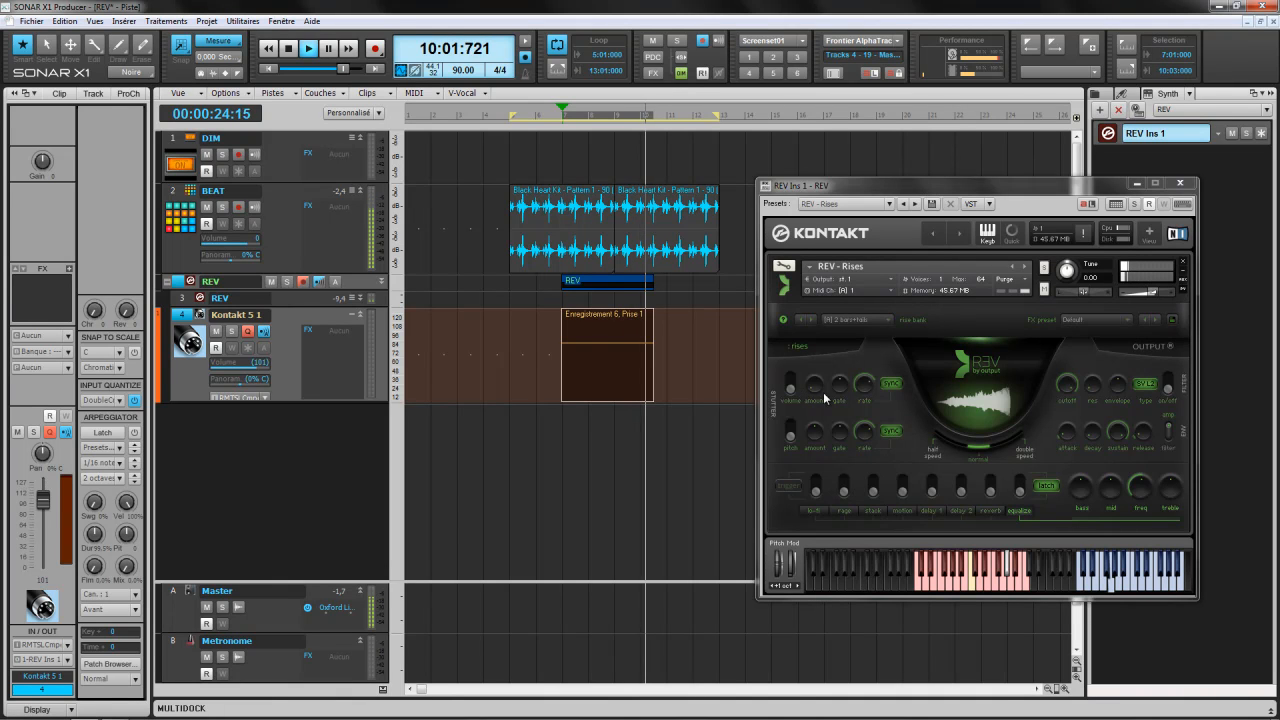
left_click(790, 388)
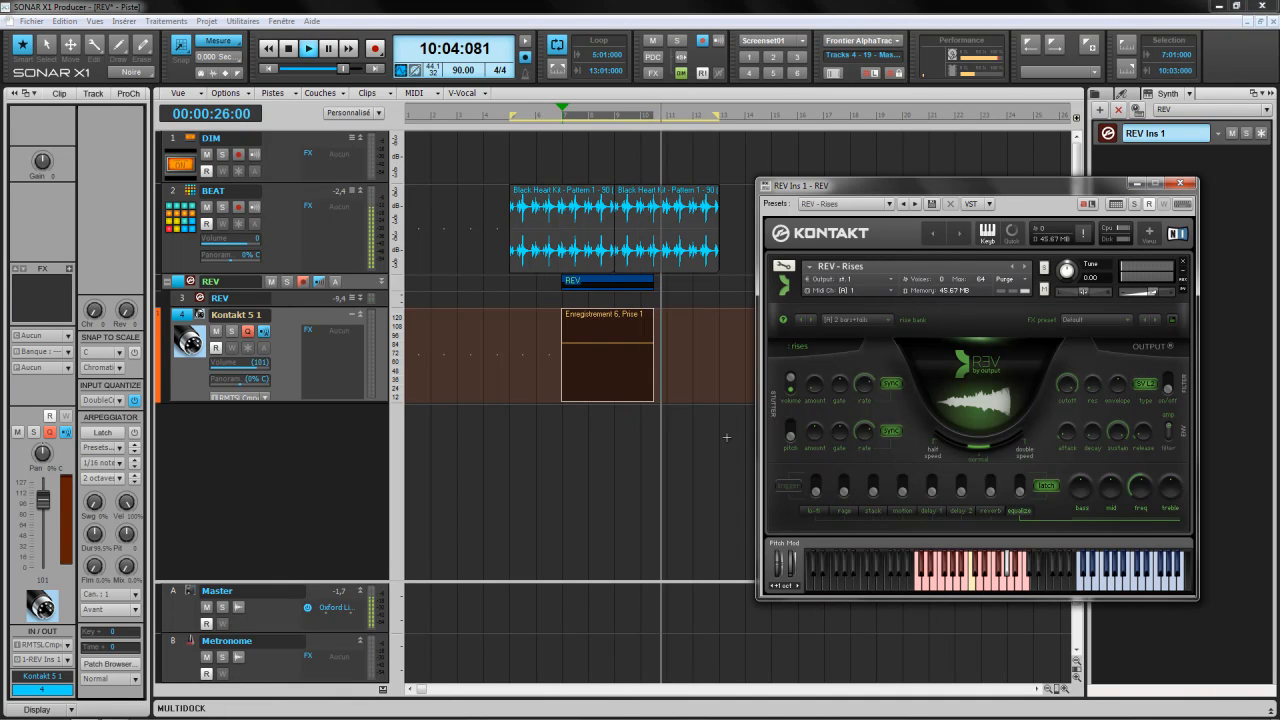
left_click(869, 384)
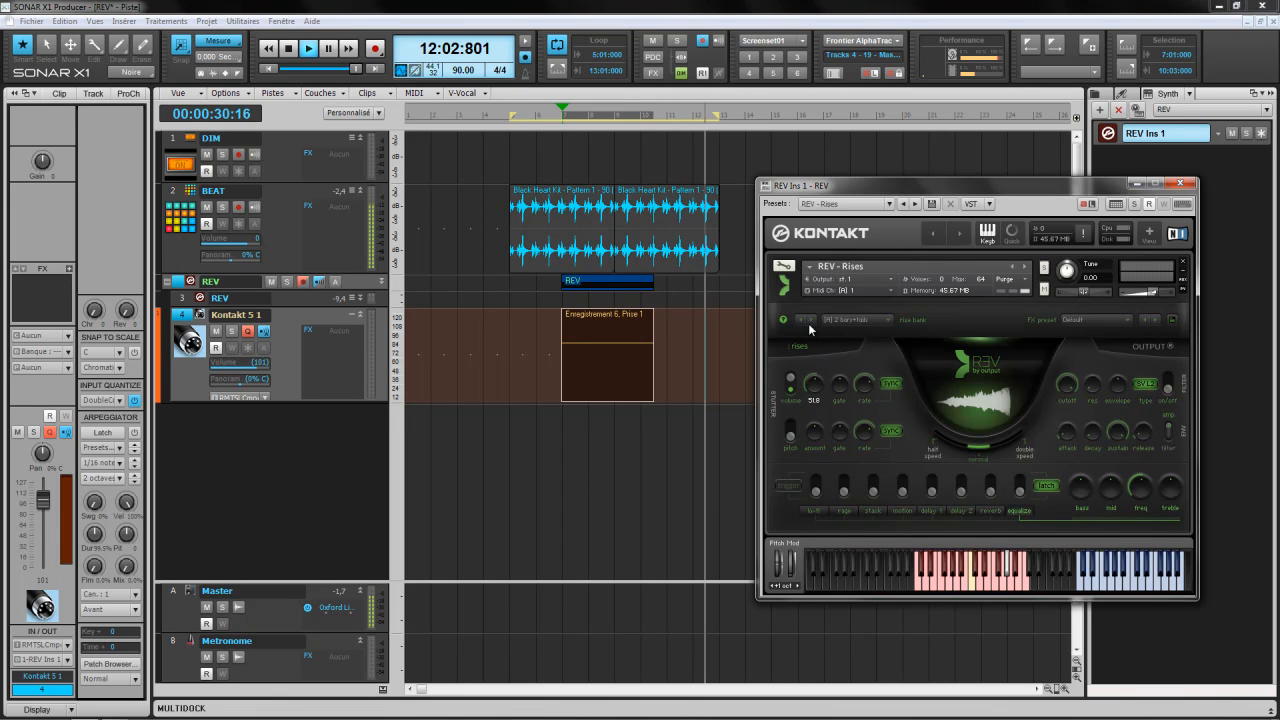
Replay the rise from measure 7 while varying the volume stutter amount, returning it to 0 before stopping playback.
left_click(563, 116)
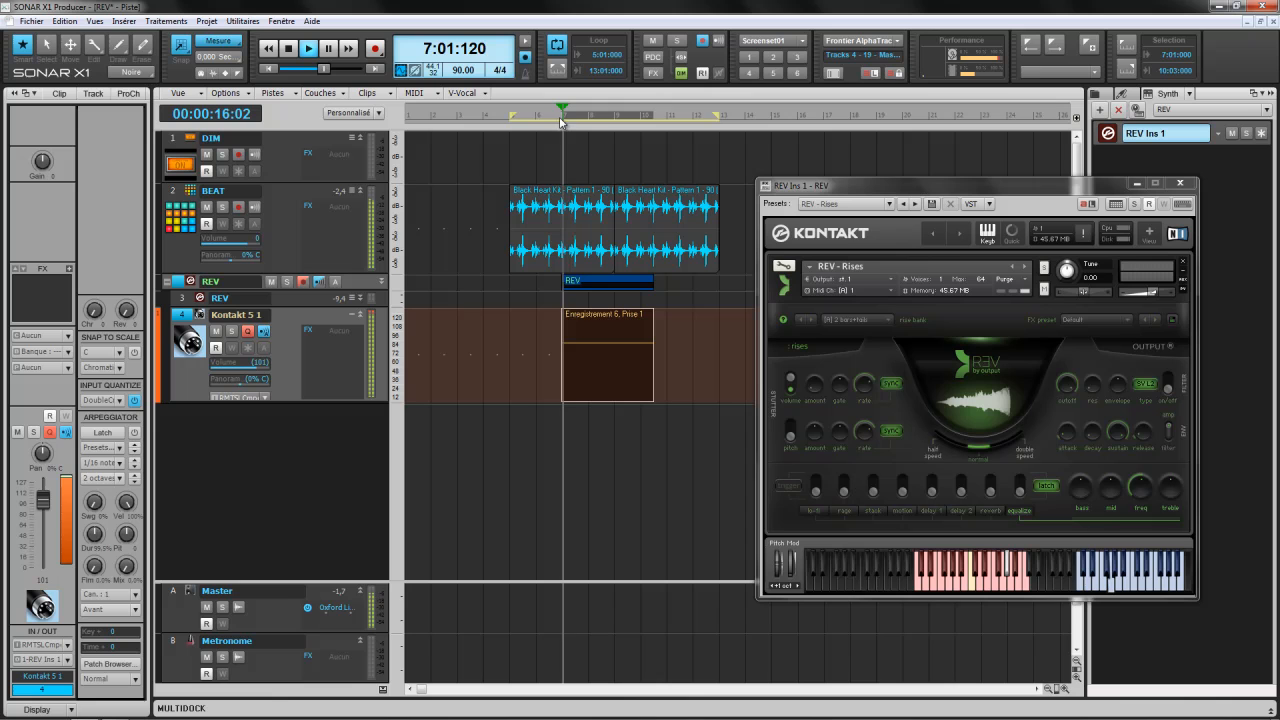
left_click(815, 388)
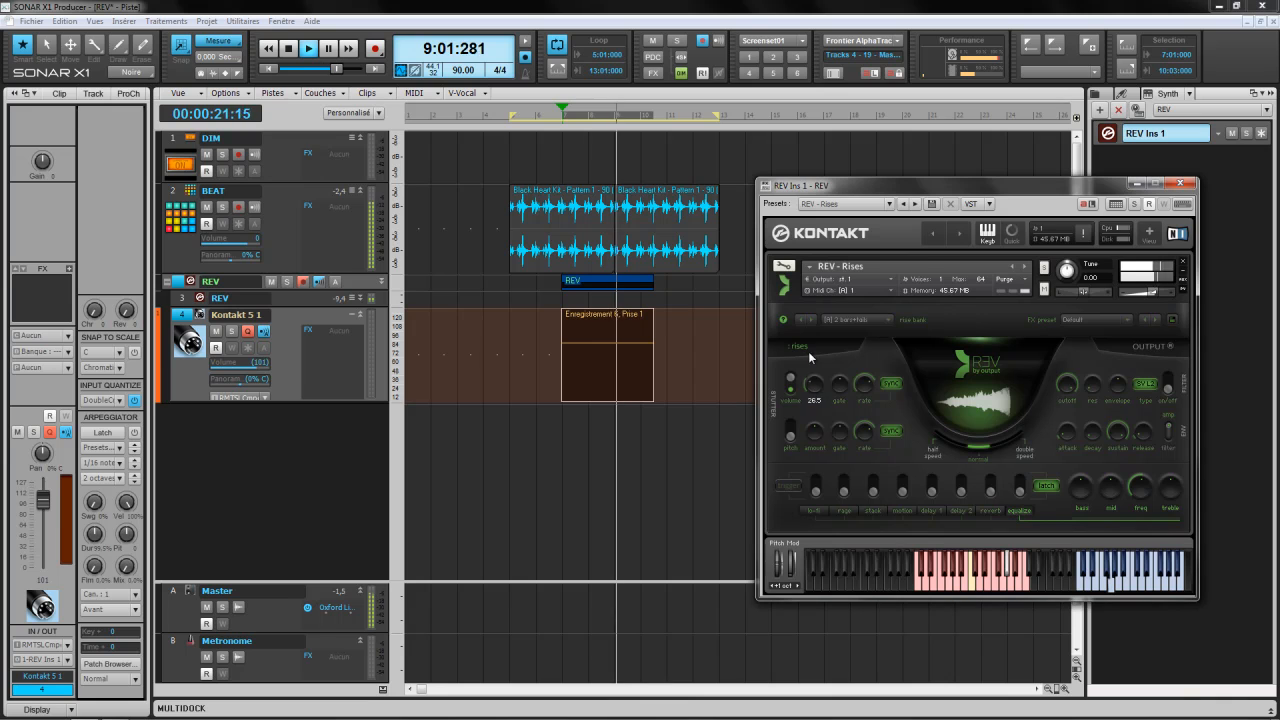
left_click_drag(803, 321, 805, 403)
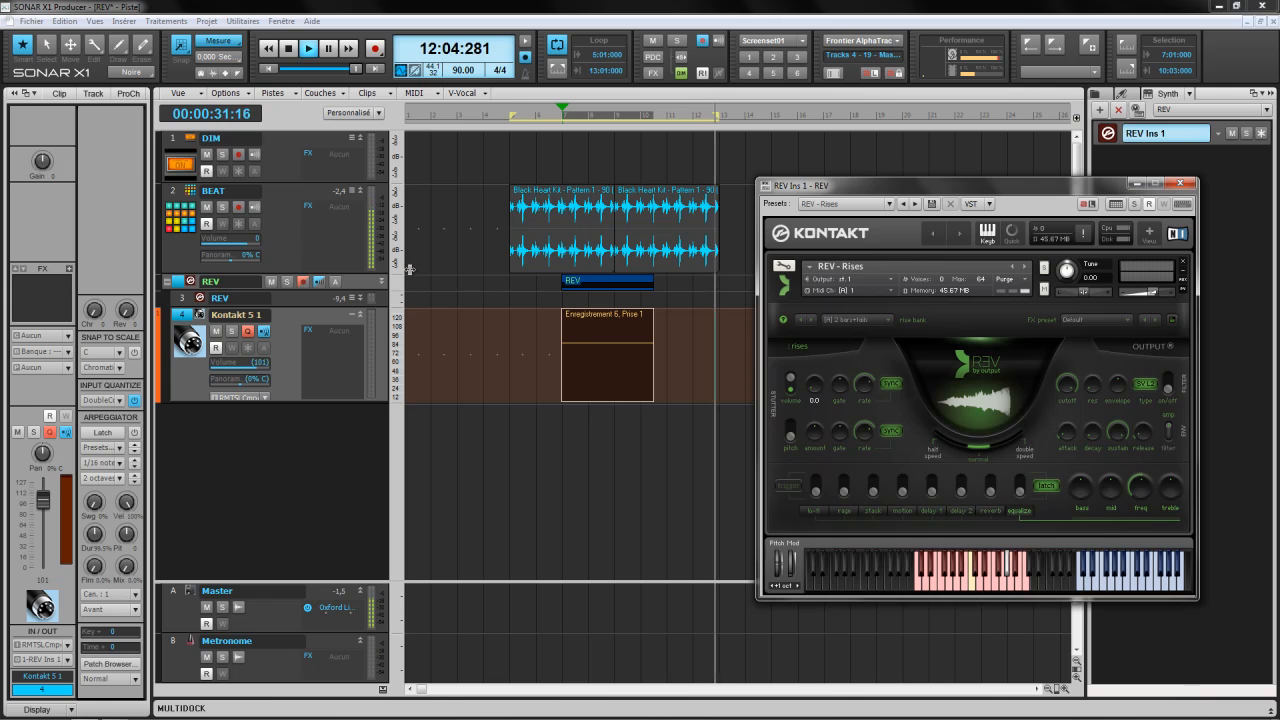
left_click(490, 97)
key("space")
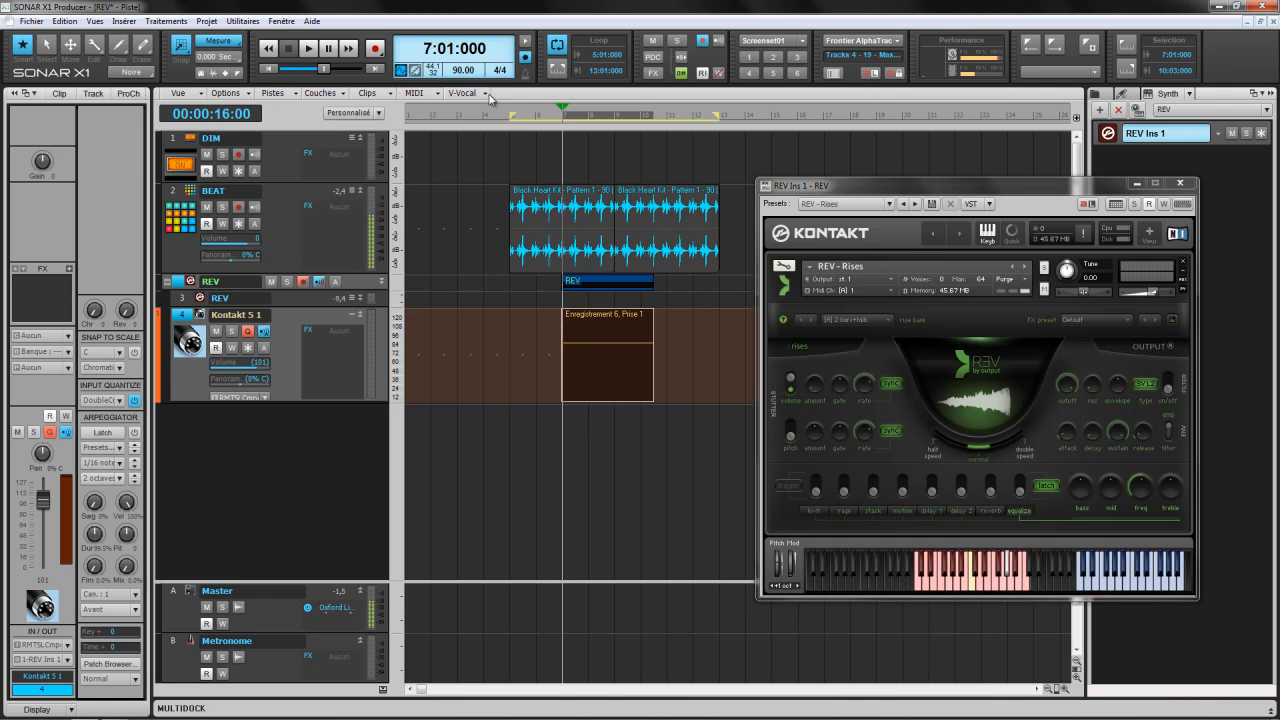
Record a take of volume stutter amount movements on the Kontakt track from measure 7.
left_click(375, 49)
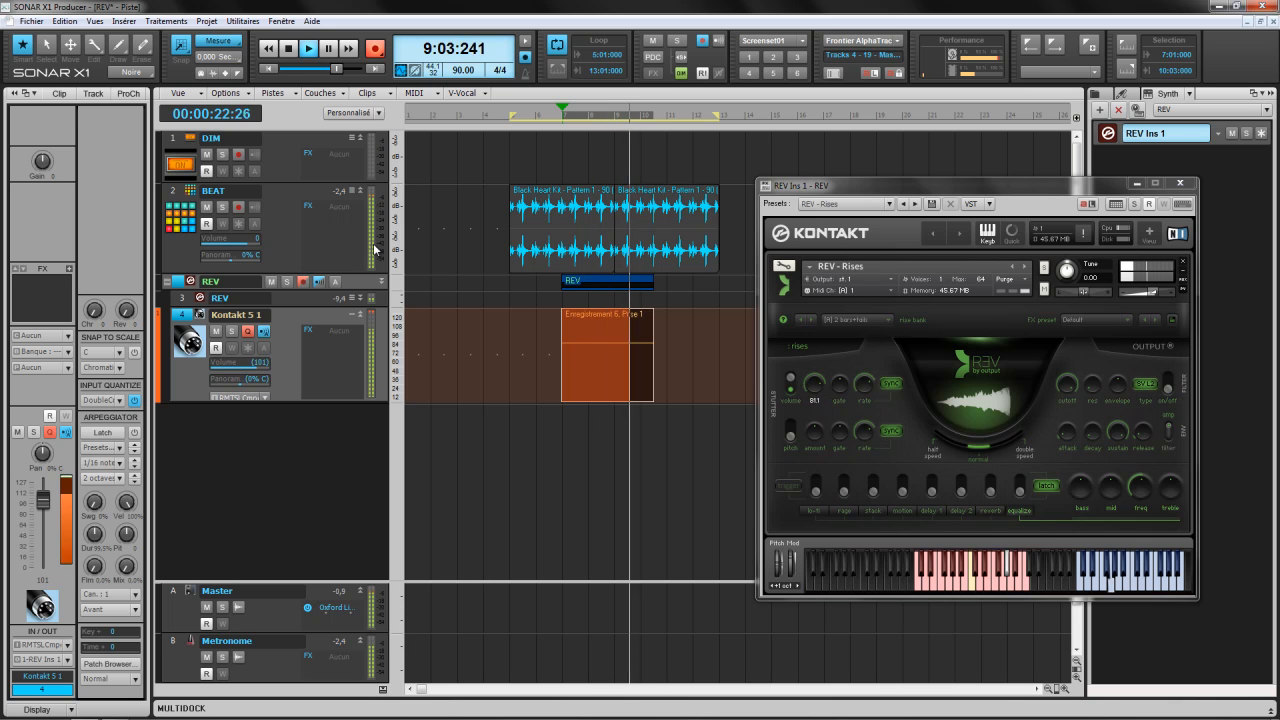
left_click(289, 49)
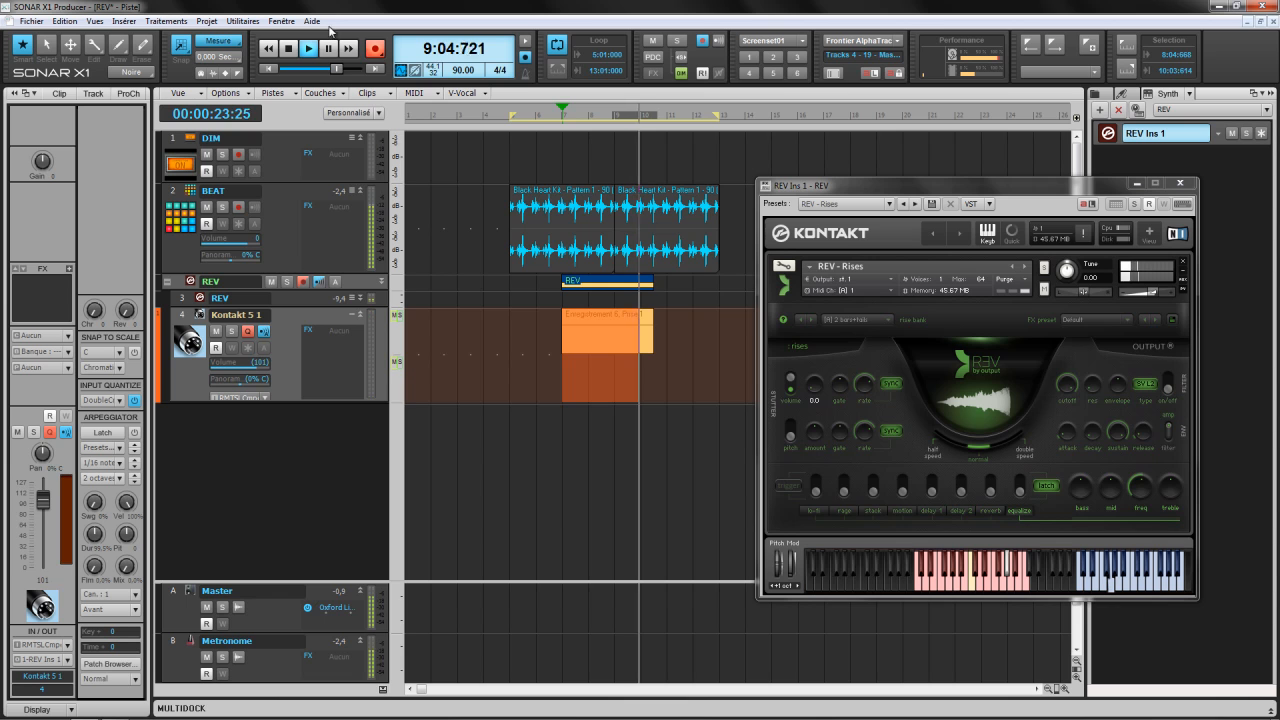
left_click(288, 48)
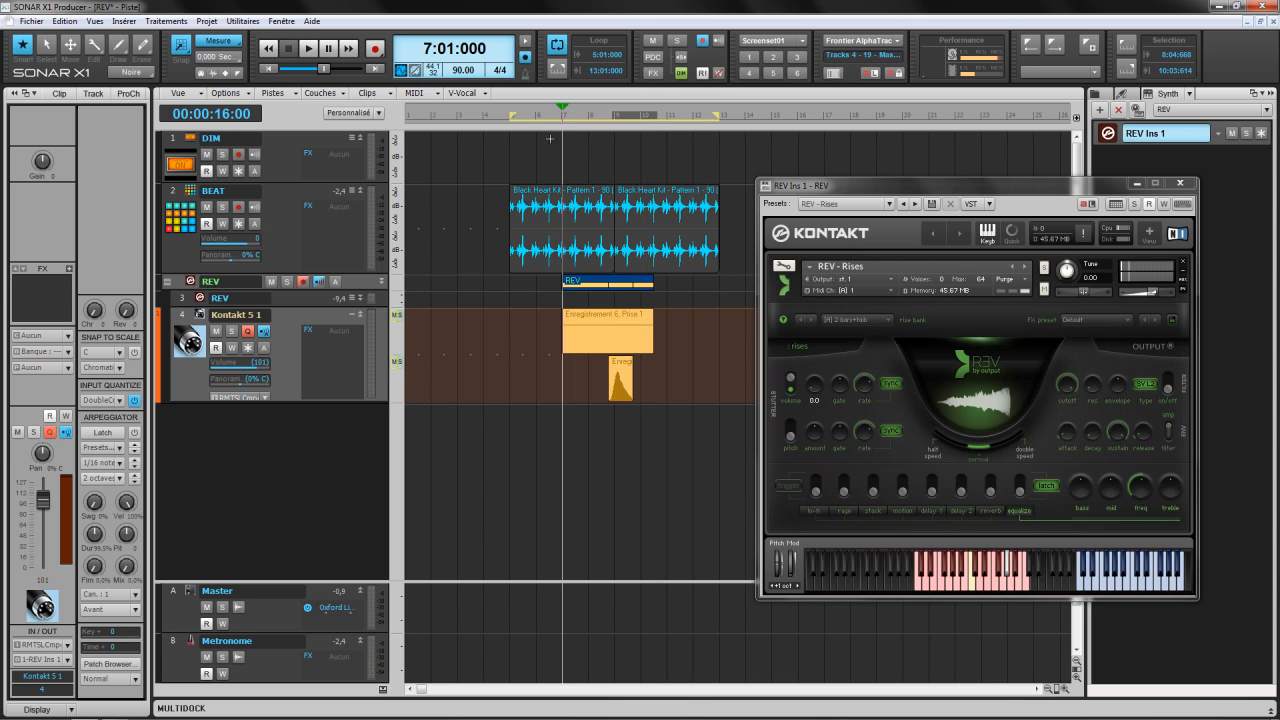
Enable the pitch stutter and test its rate and amount during playback from measure 7.
left_click(793, 434)
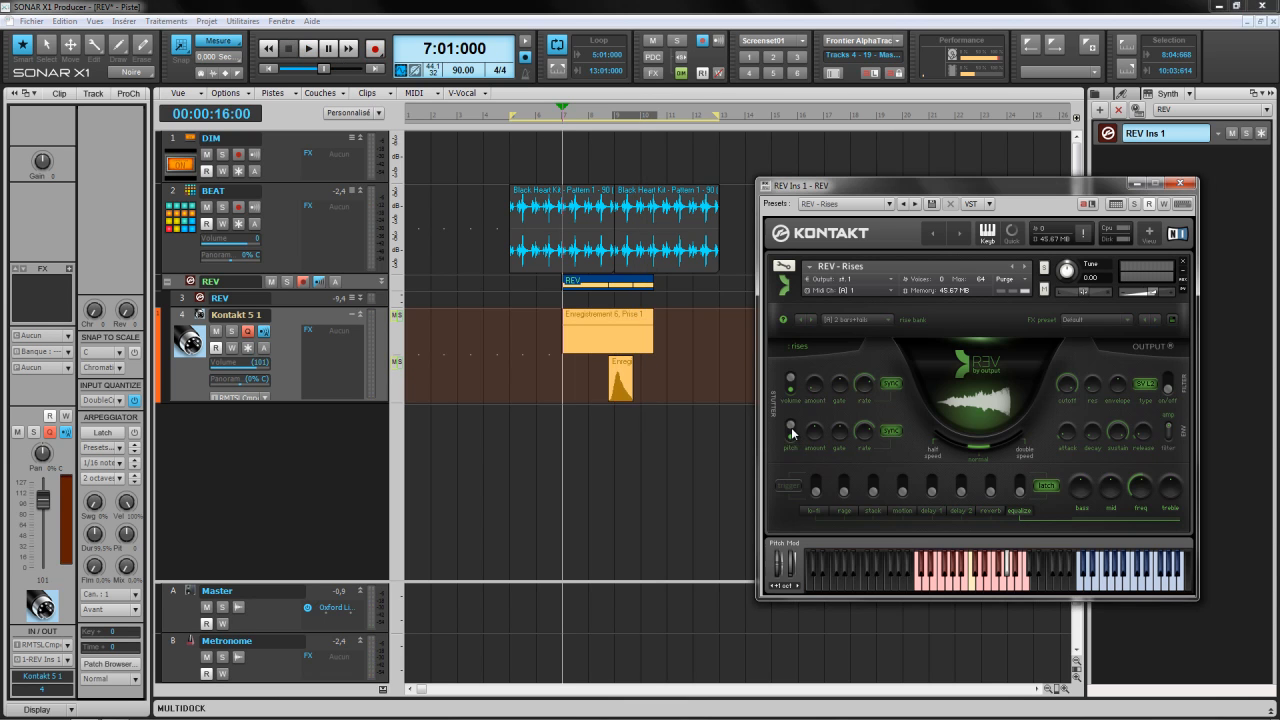
left_click(305, 54)
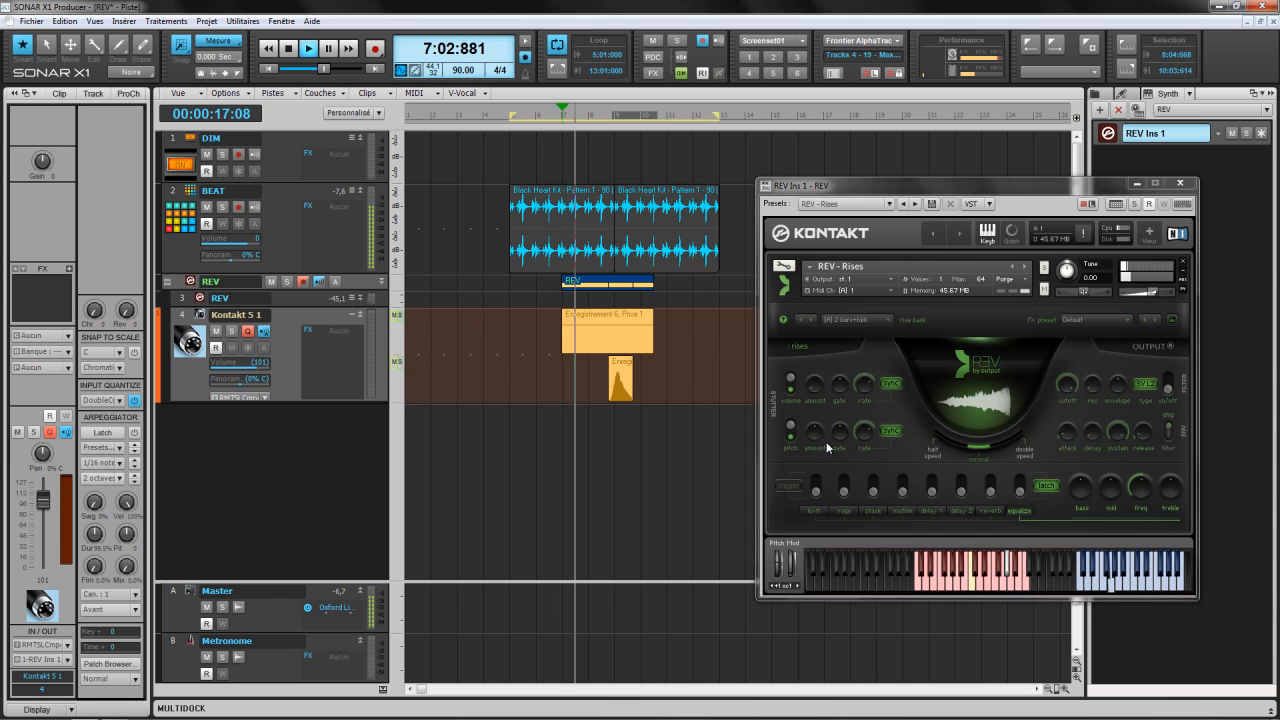
left_click(863, 440)
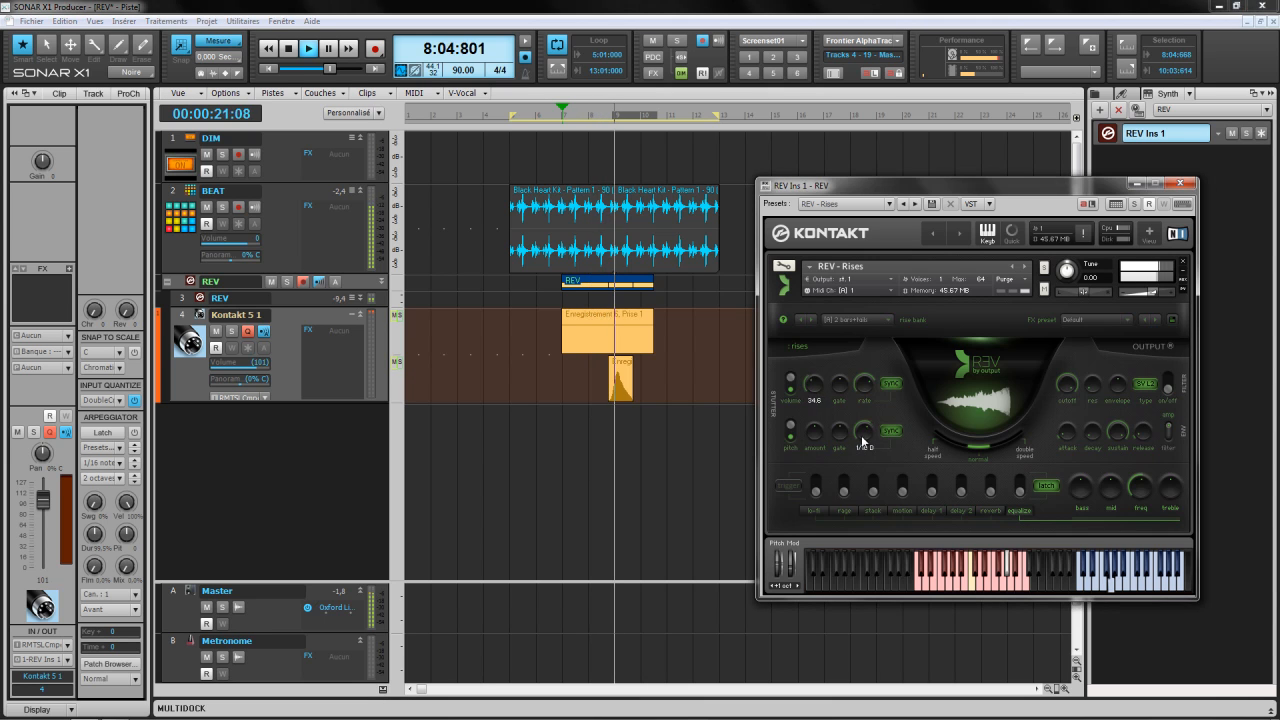
left_click_drag(815, 432, 807, 388)
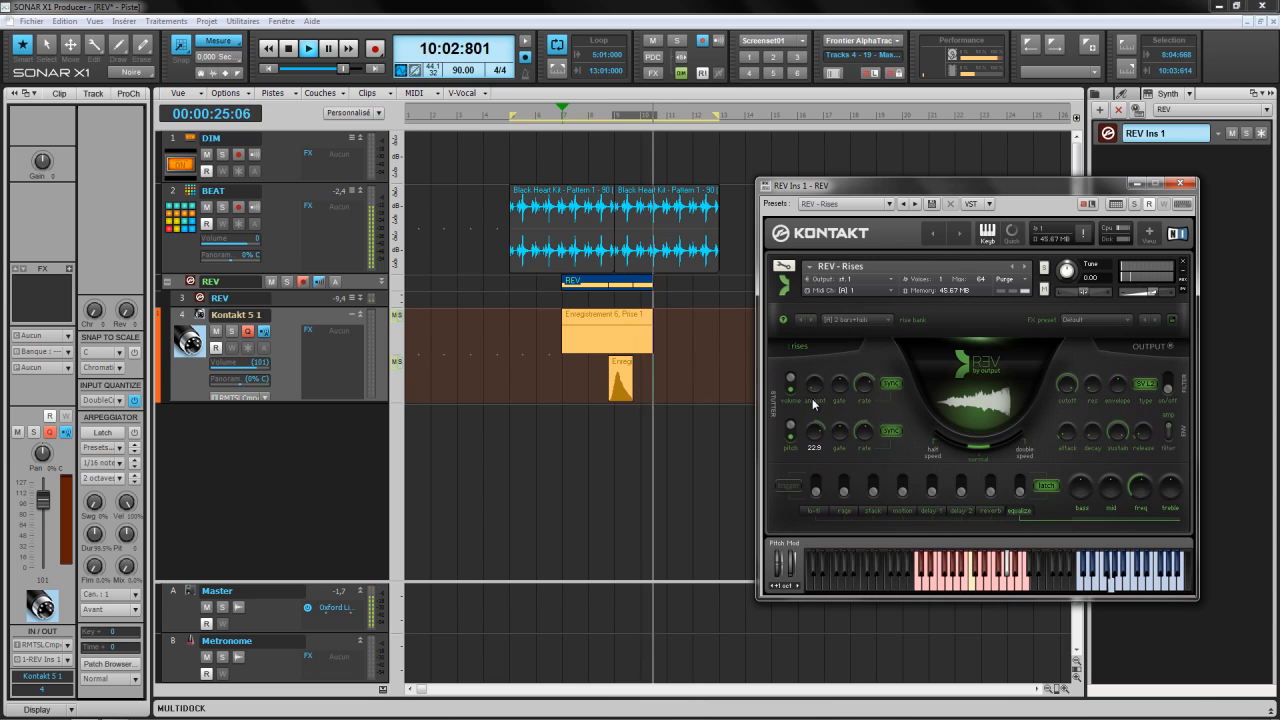
key("space")
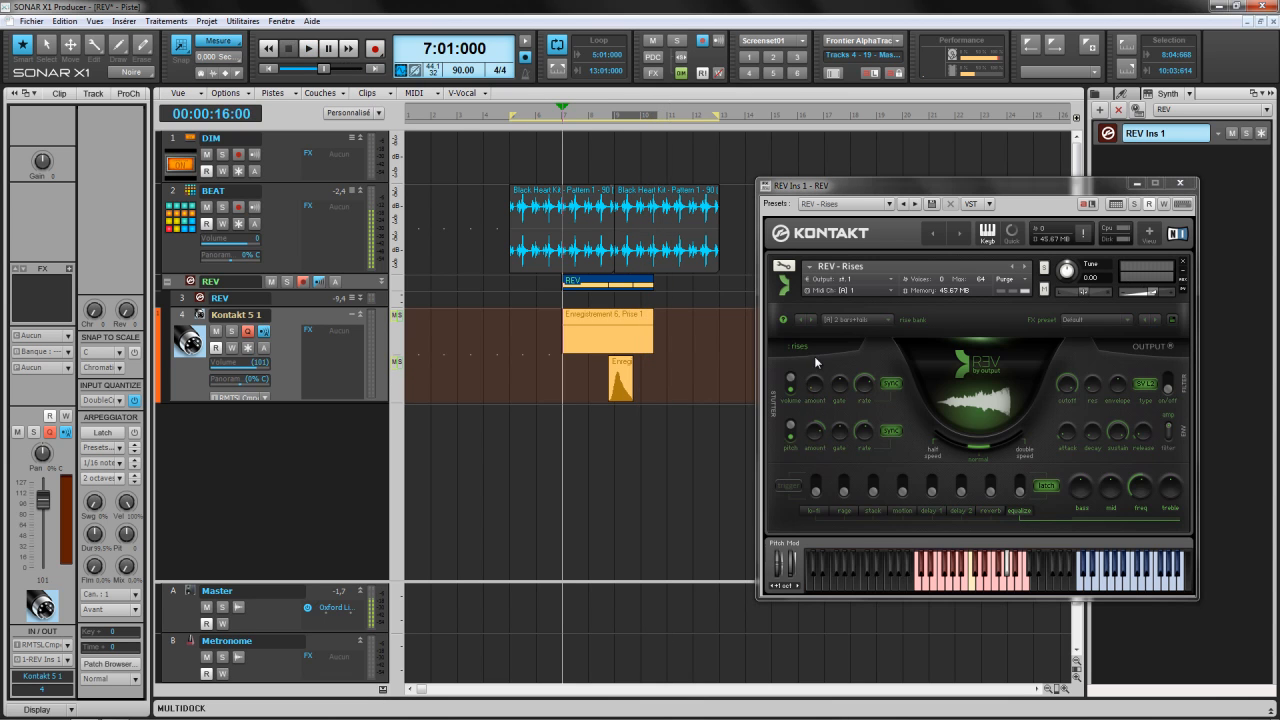
left_click(863, 431)
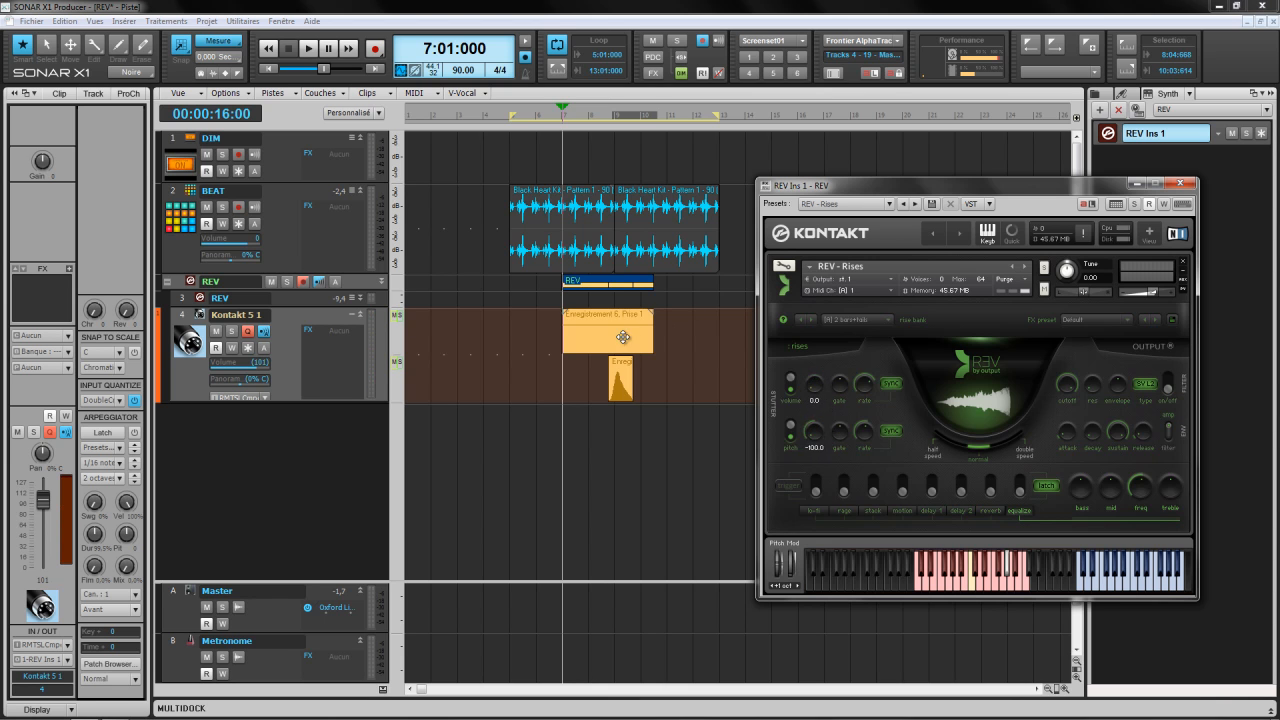
Delete the recorded controller clip beneath the note clip on the Kontakt track.
left_click(624, 384)
key("Delete")
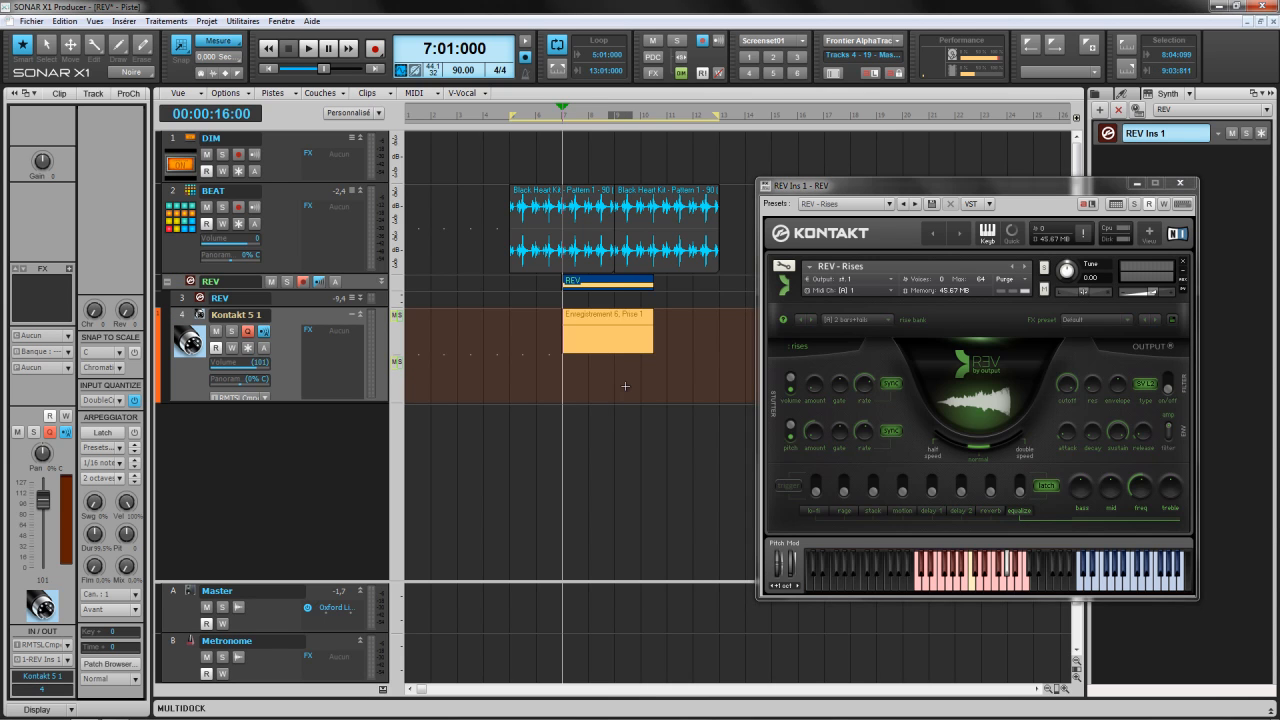
Record a new controller take from measure 7 with both stutters enabled, and delete the resulting clip.
left_click(375, 49)
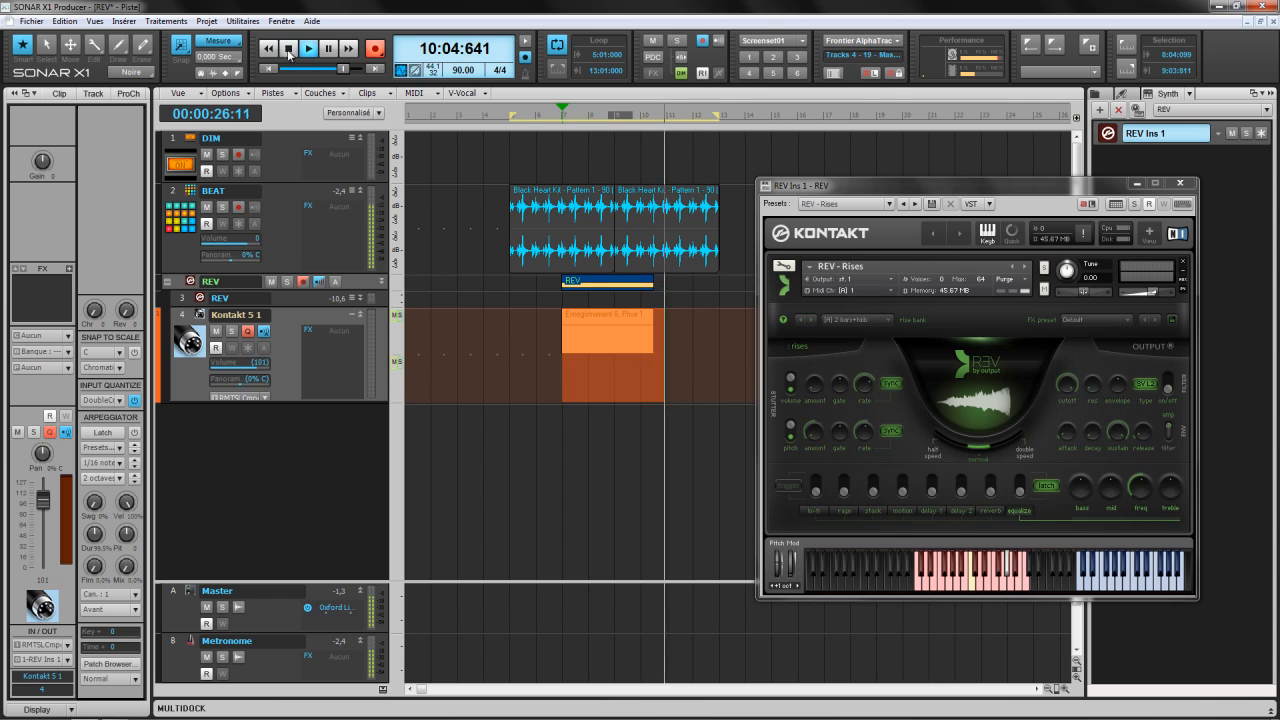
key("space")
left_click(629, 383)
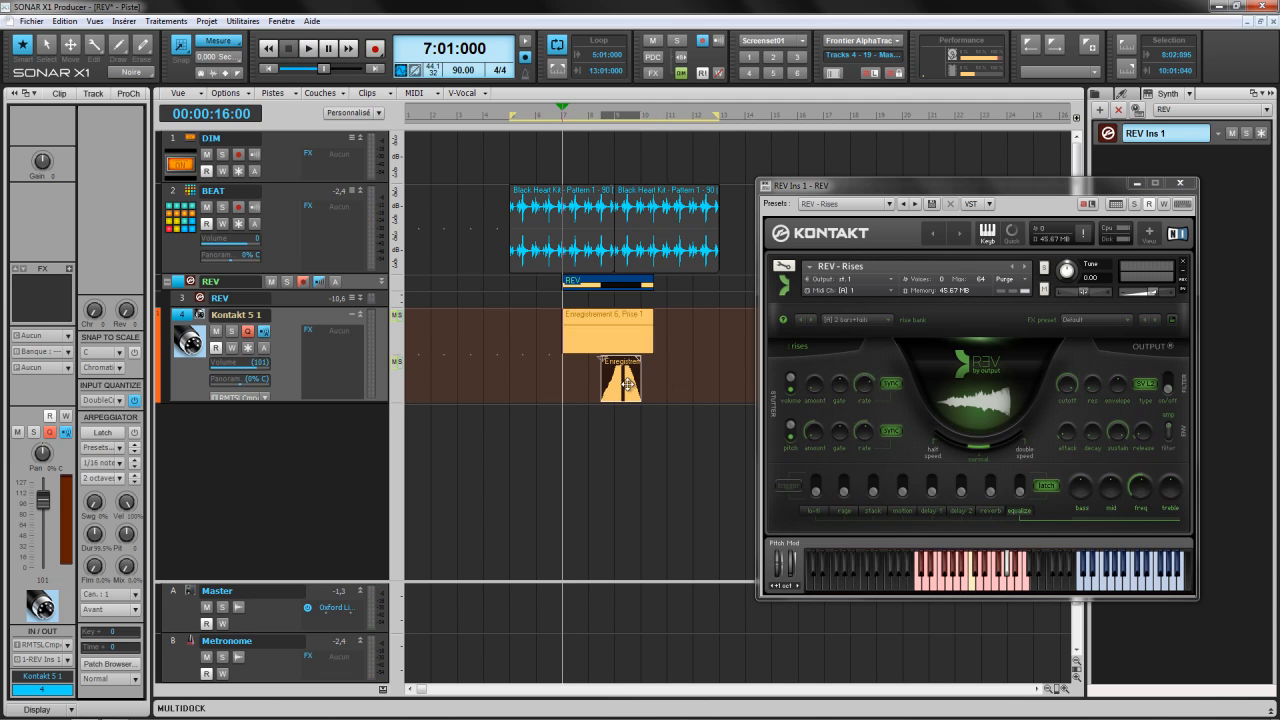
key("Delete")
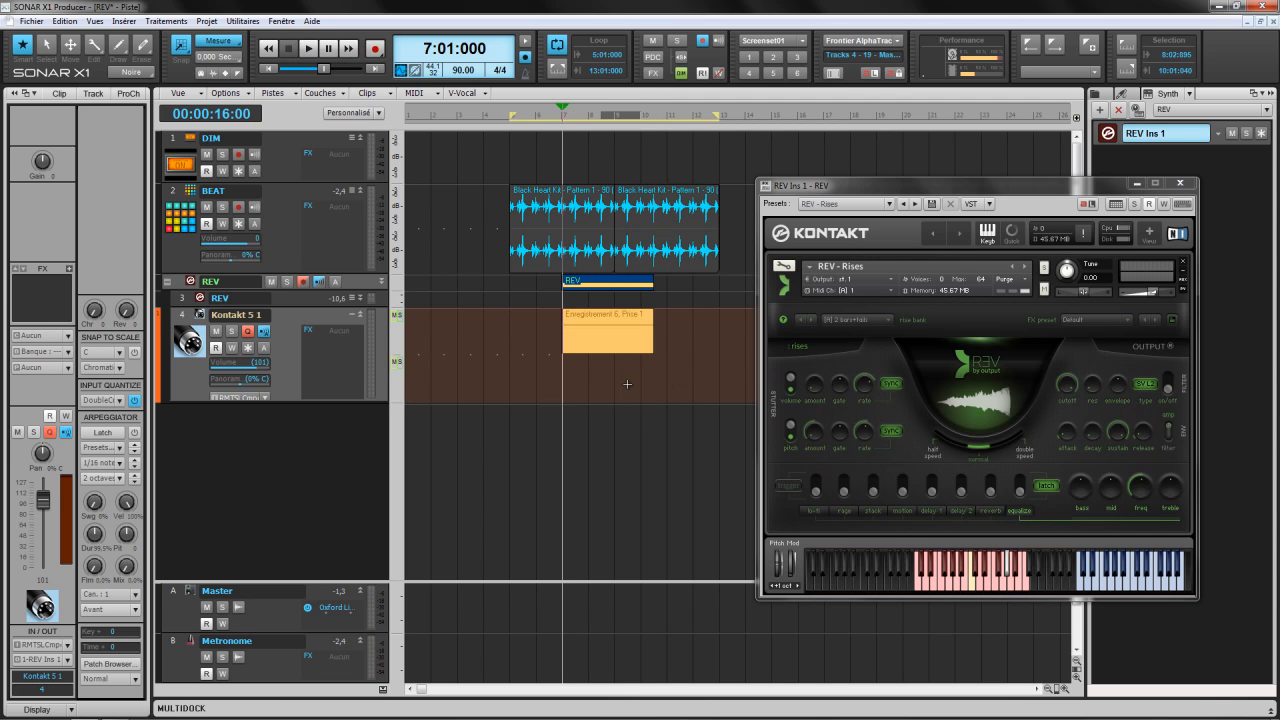
Turn off the pitch stutter and remove the MIDI CC# 1 automation from its amount control.
left_click(789, 442)
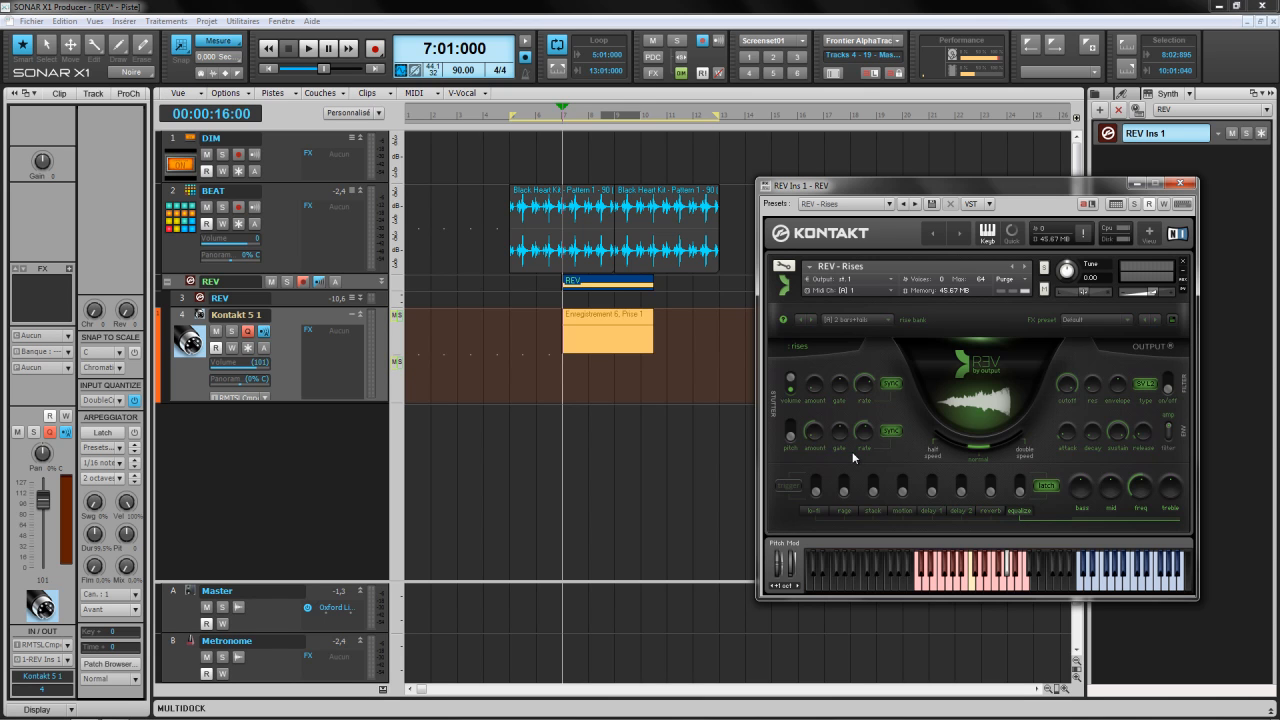
left_click_drag(815, 442, 811, 427)
right_click(817, 435)
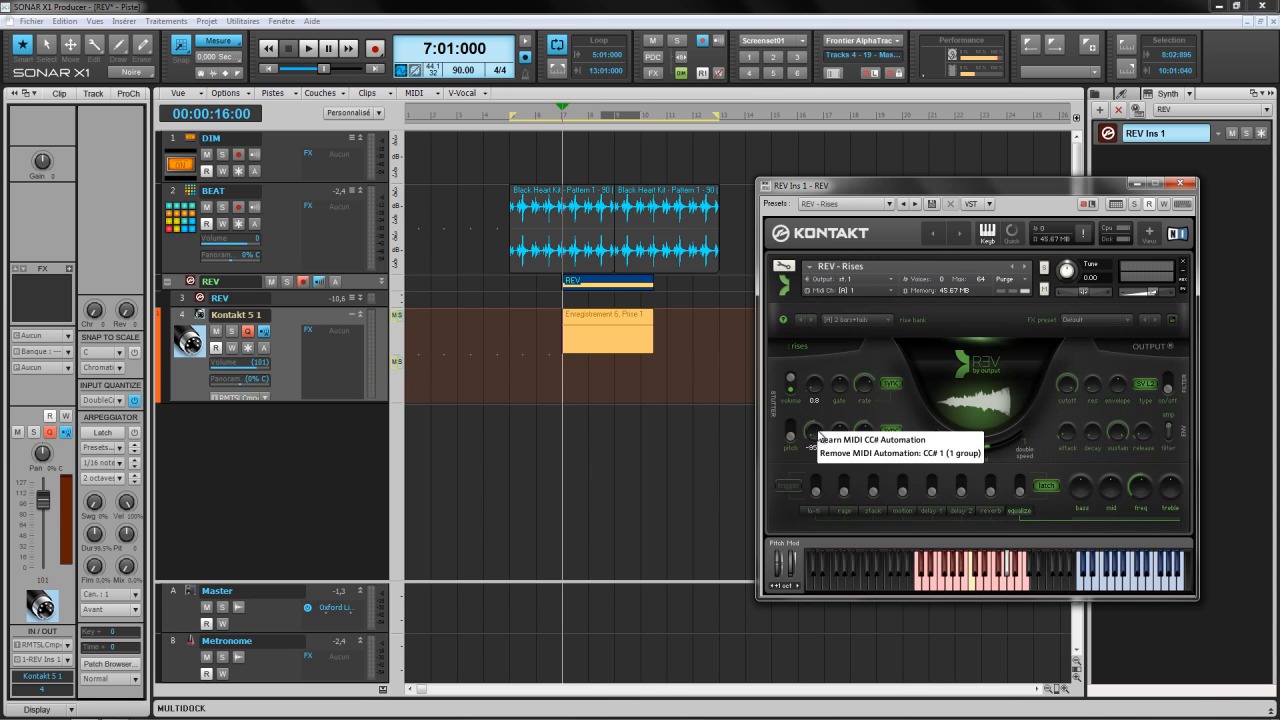
left_click(834, 452)
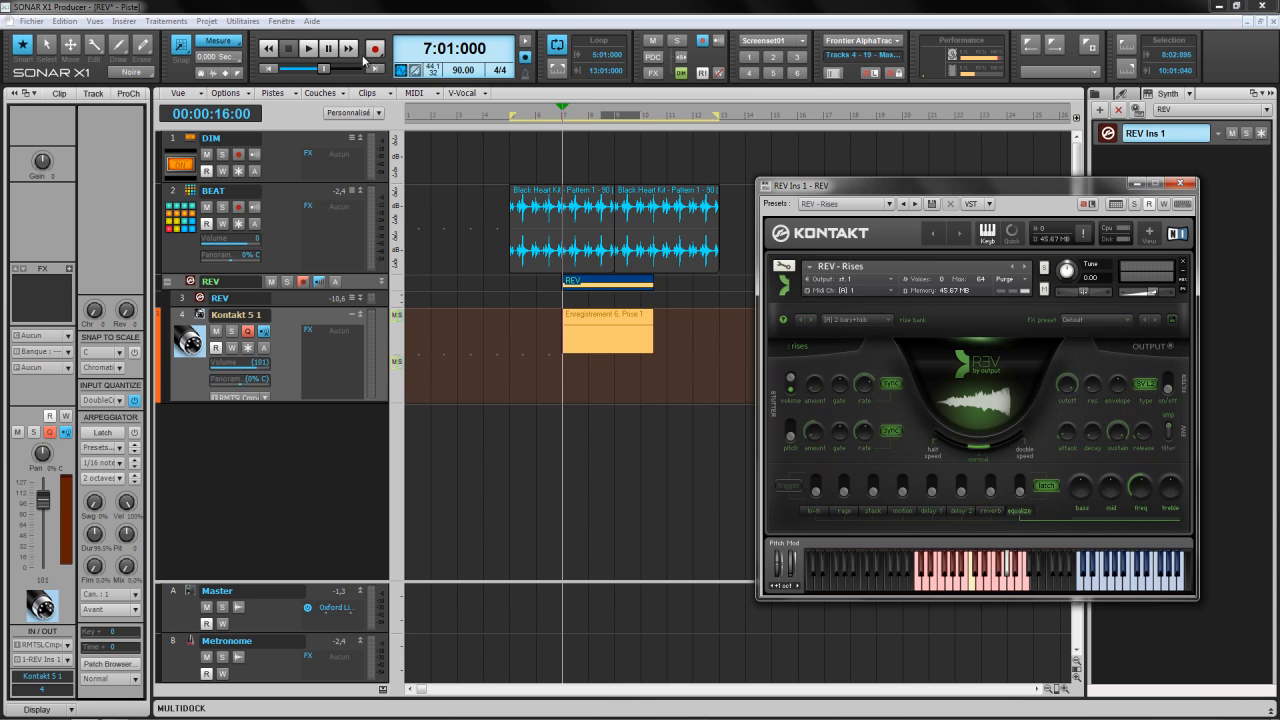
Record volume stutter amount movements on the Kontakt track from measure 7 with the pitch stutter off.
left_click(322, 49)
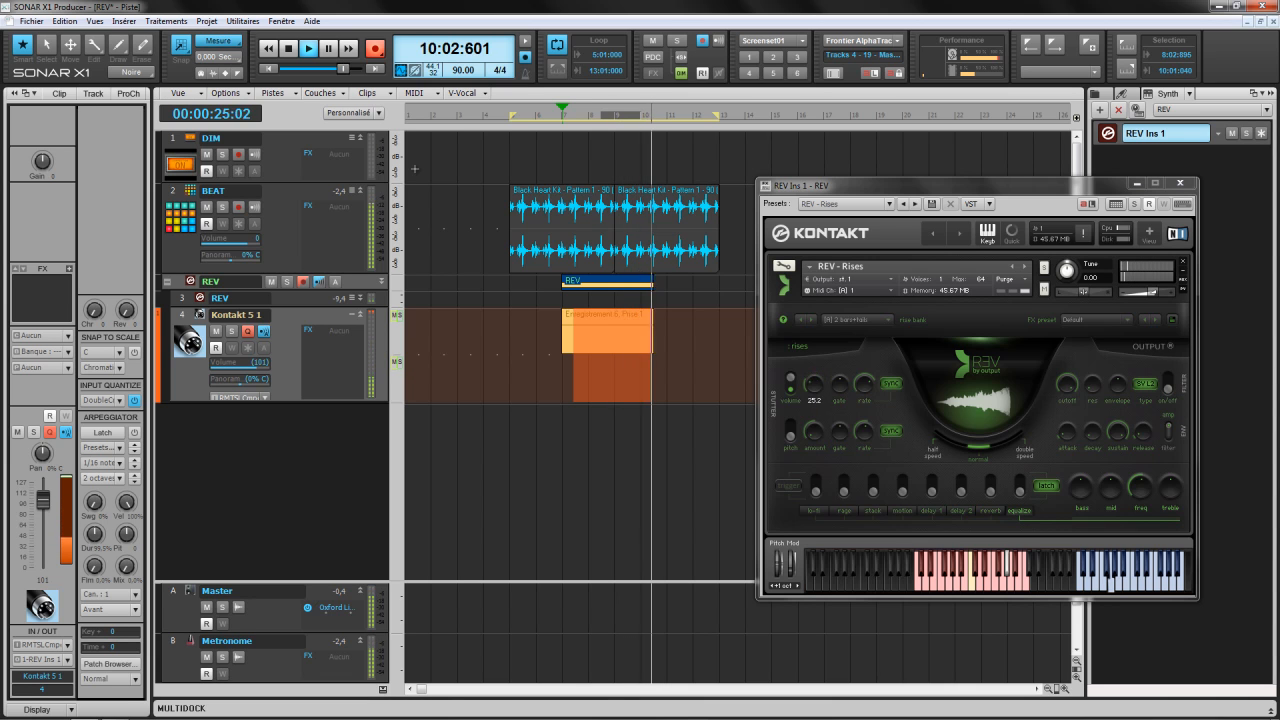
key("space")
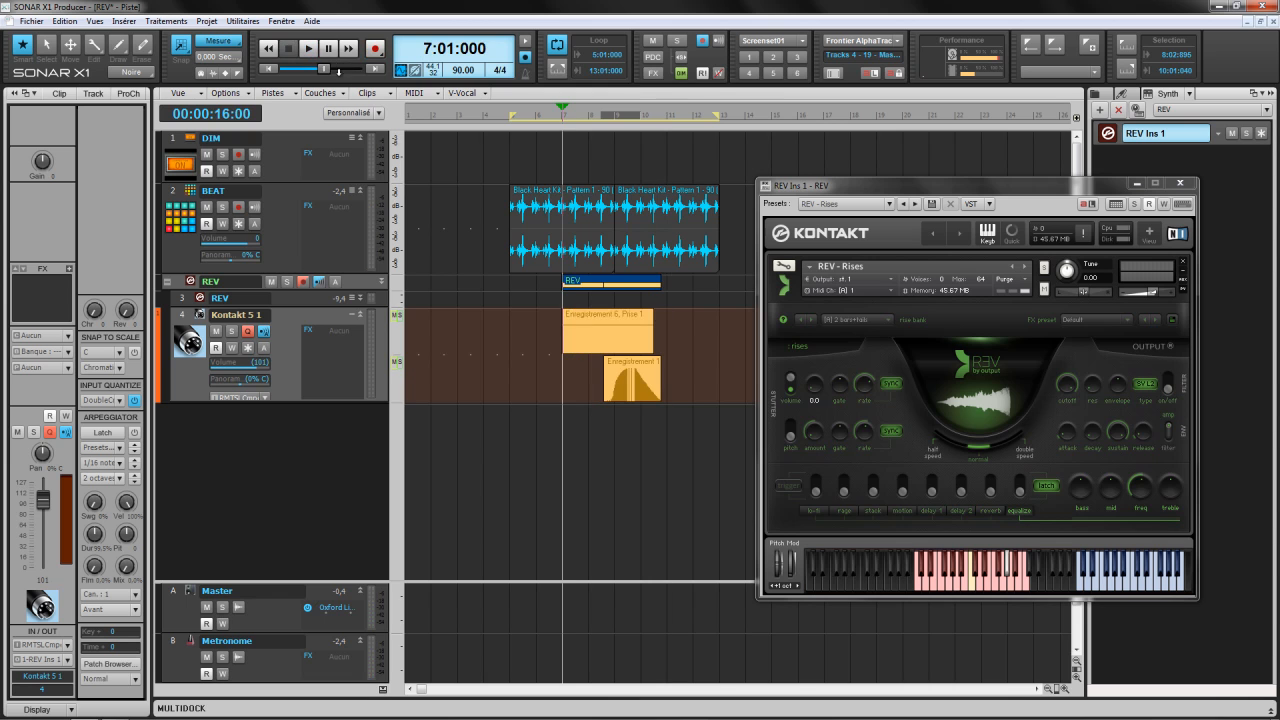
left_click(590, 108)
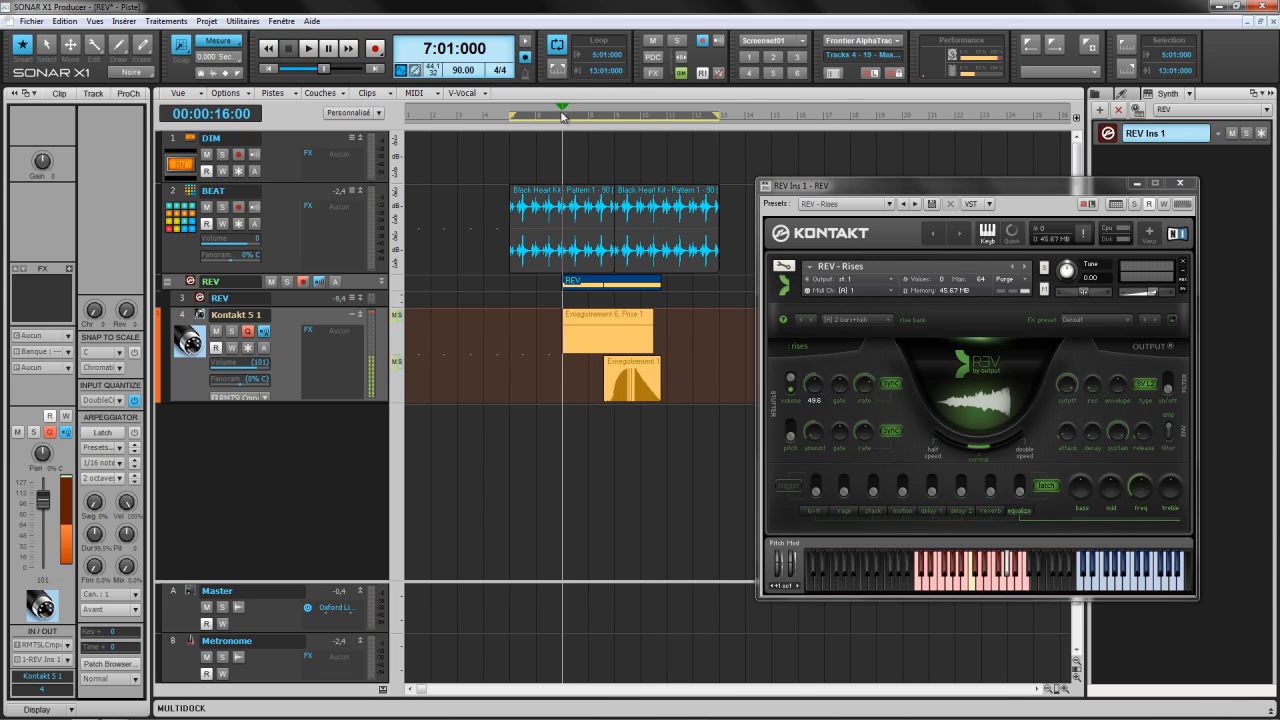
Play the recorded rise over the beat from measure 7, and try REV's half speed and double speed settings.
key("space")
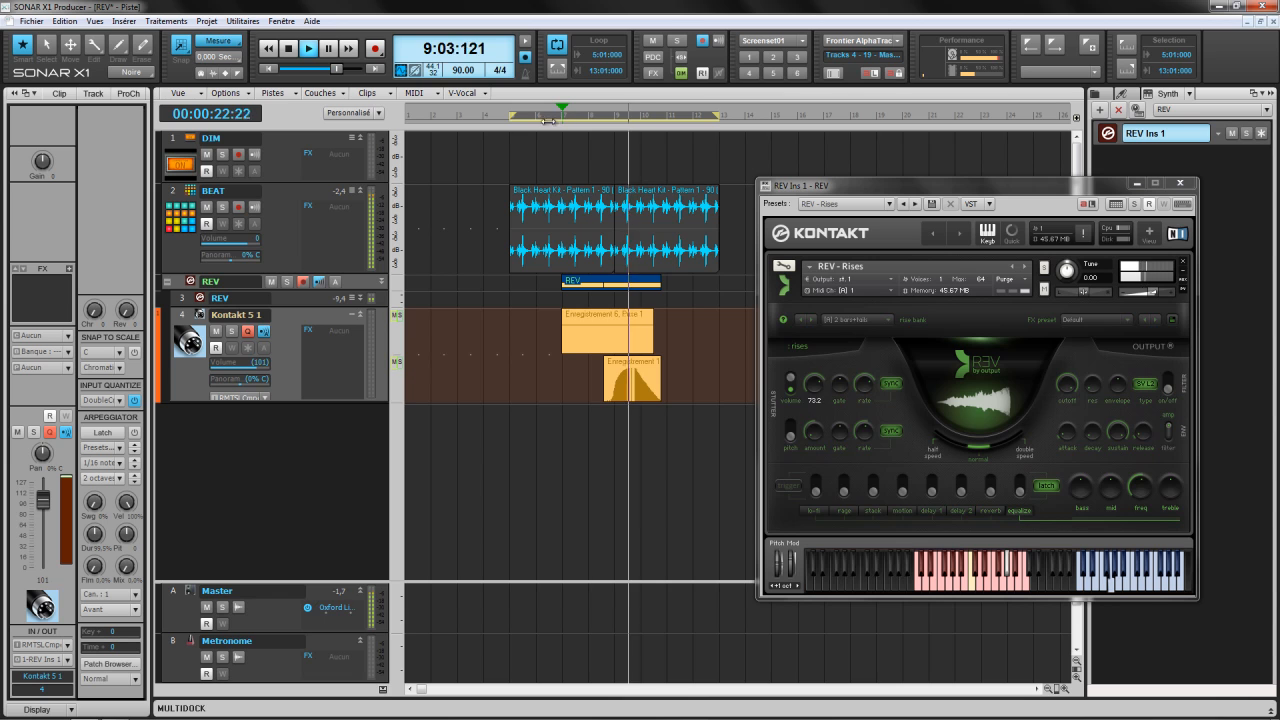
left_click(290, 50)
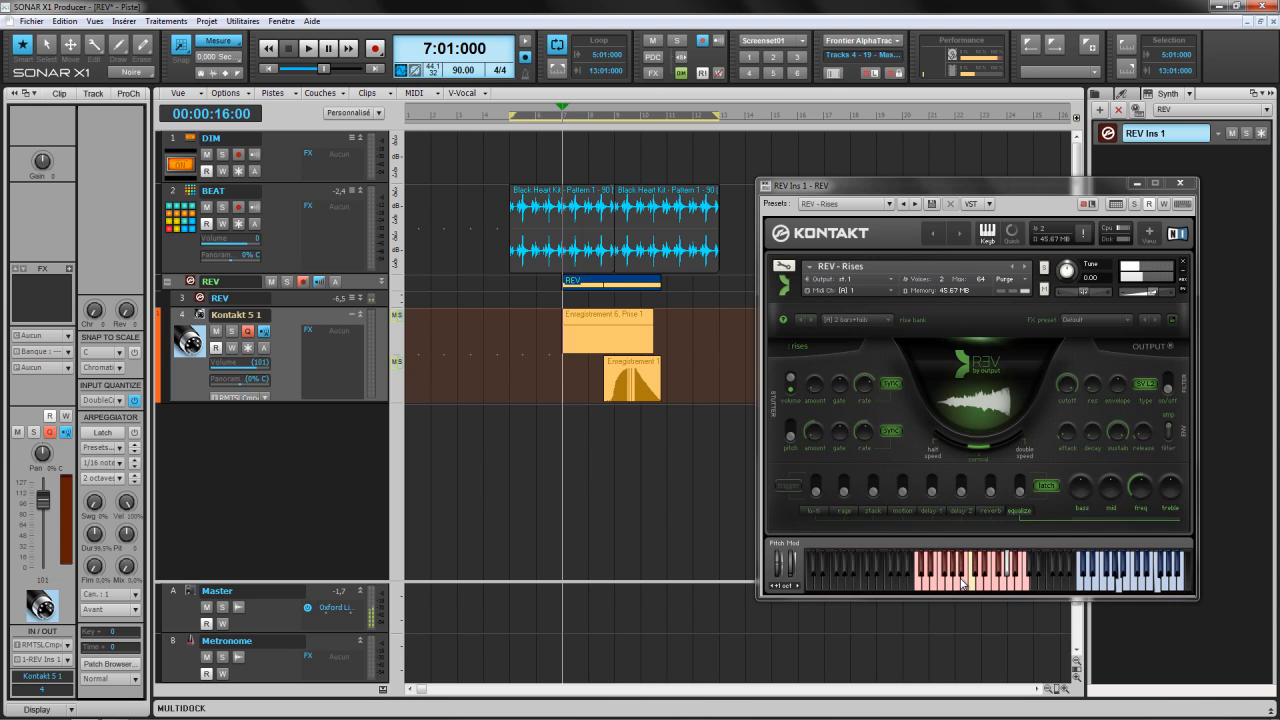
left_click_drag(979, 449, 935, 443)
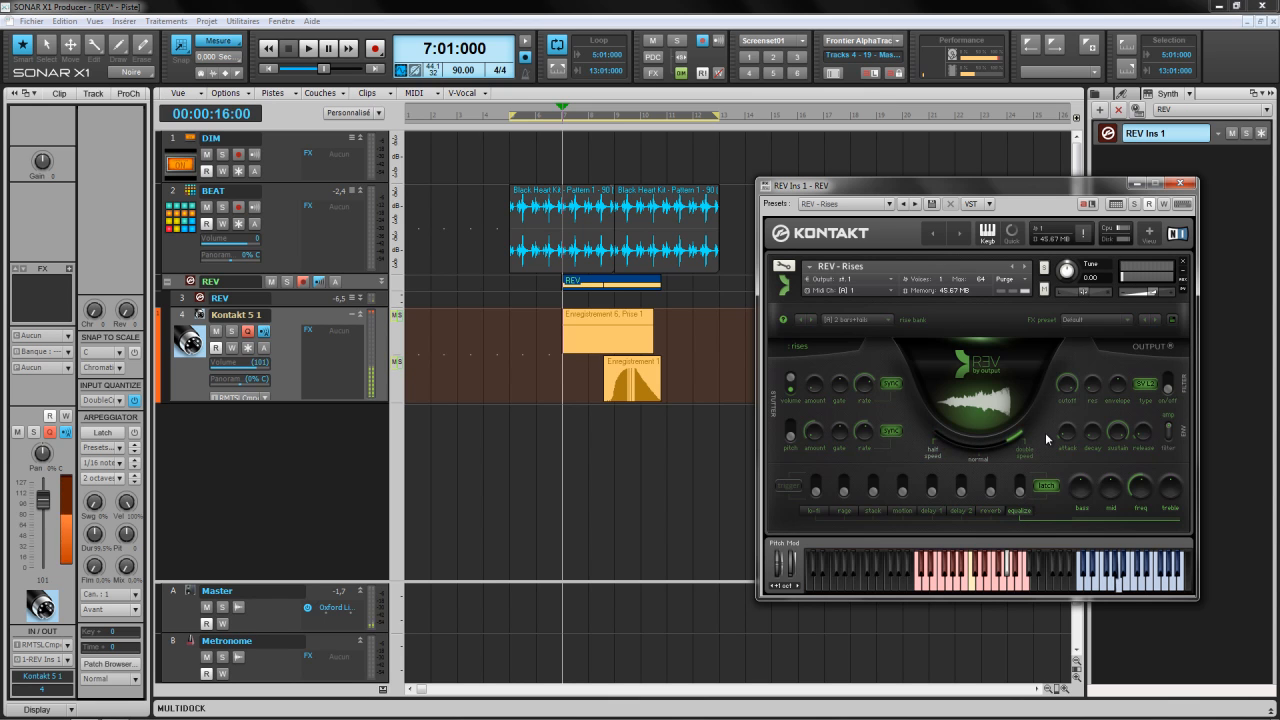
left_click_drag(1012, 436, 969, 450)
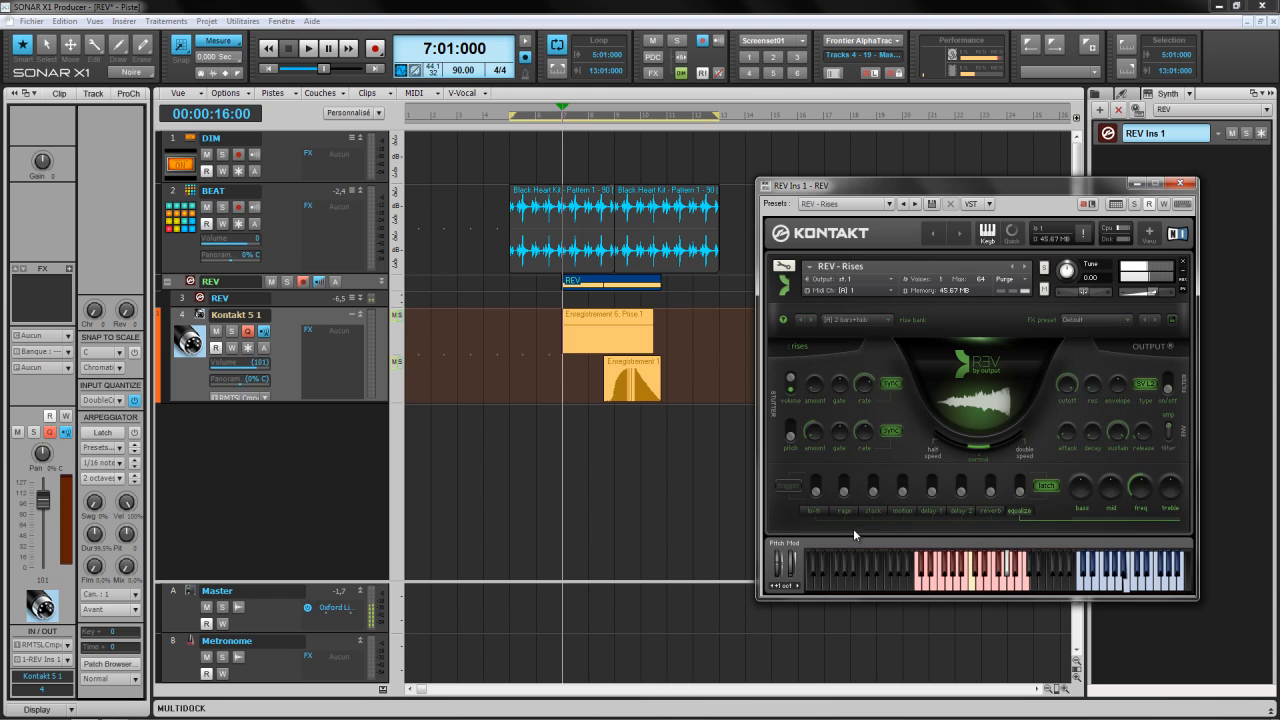
Play the rise from measure 7 and enable REV's lo-fi effect during playback.
left_click(310, 49)
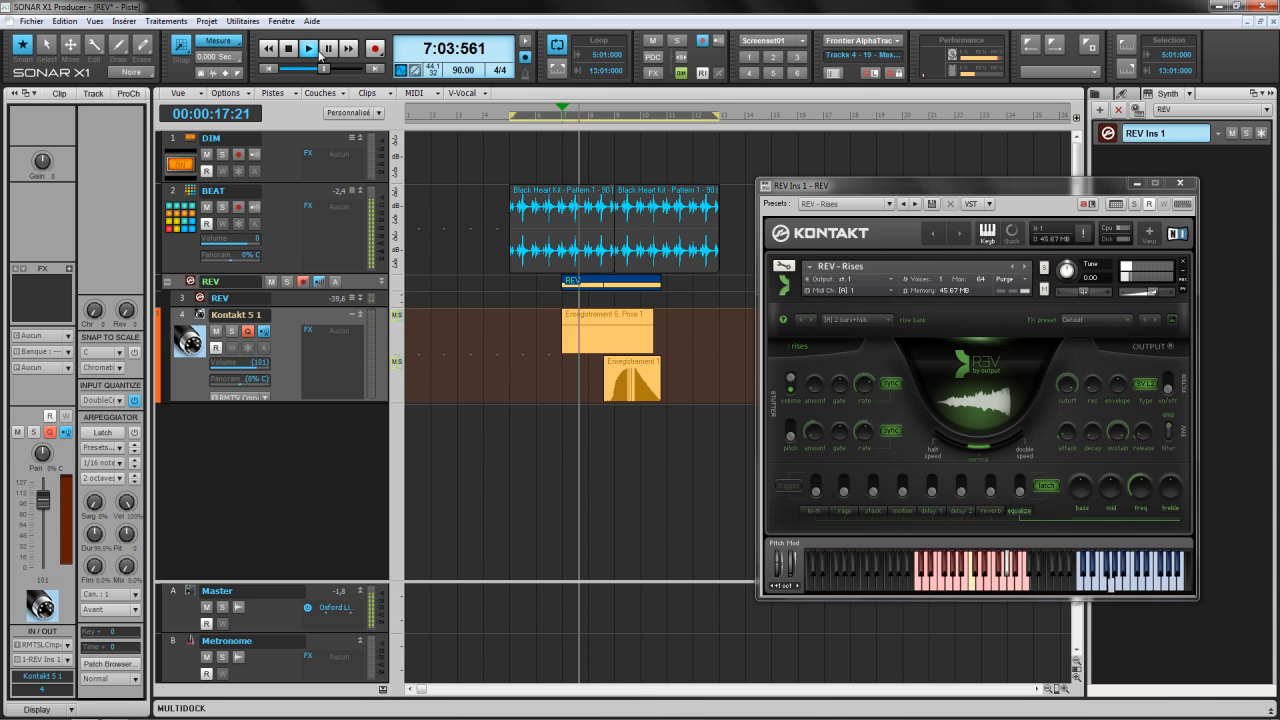
left_click(817, 488)
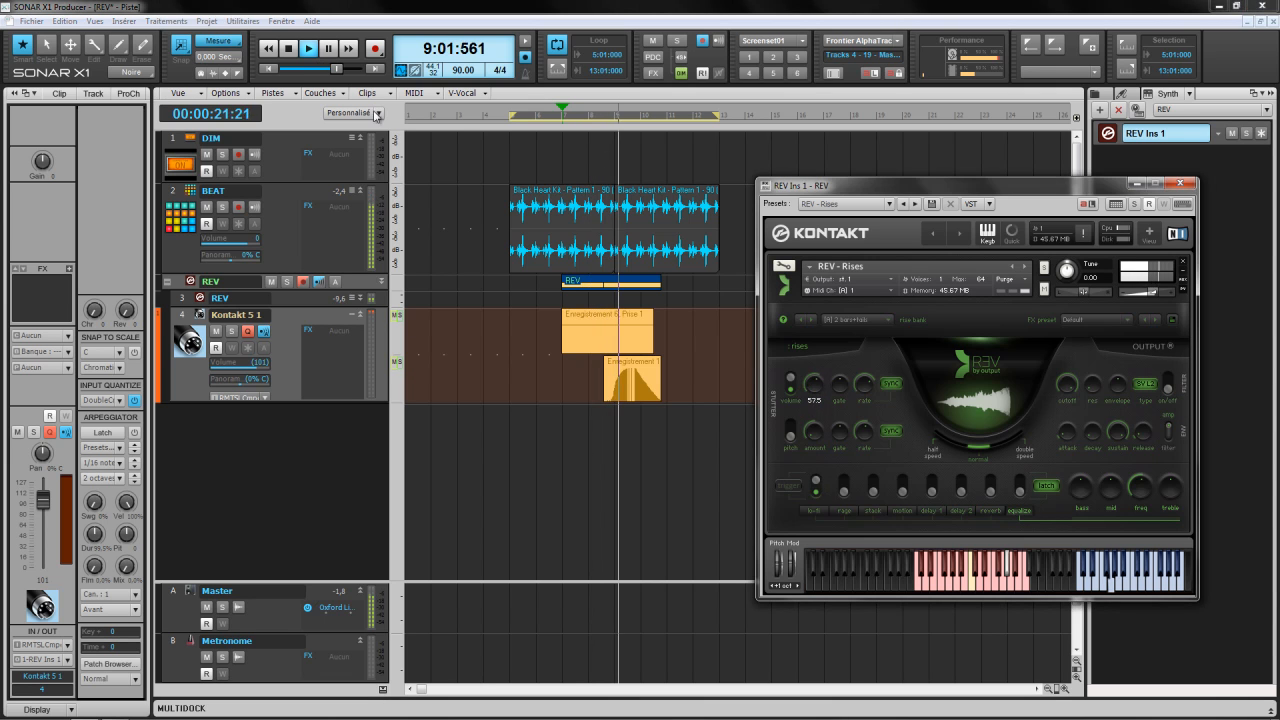
key("space")
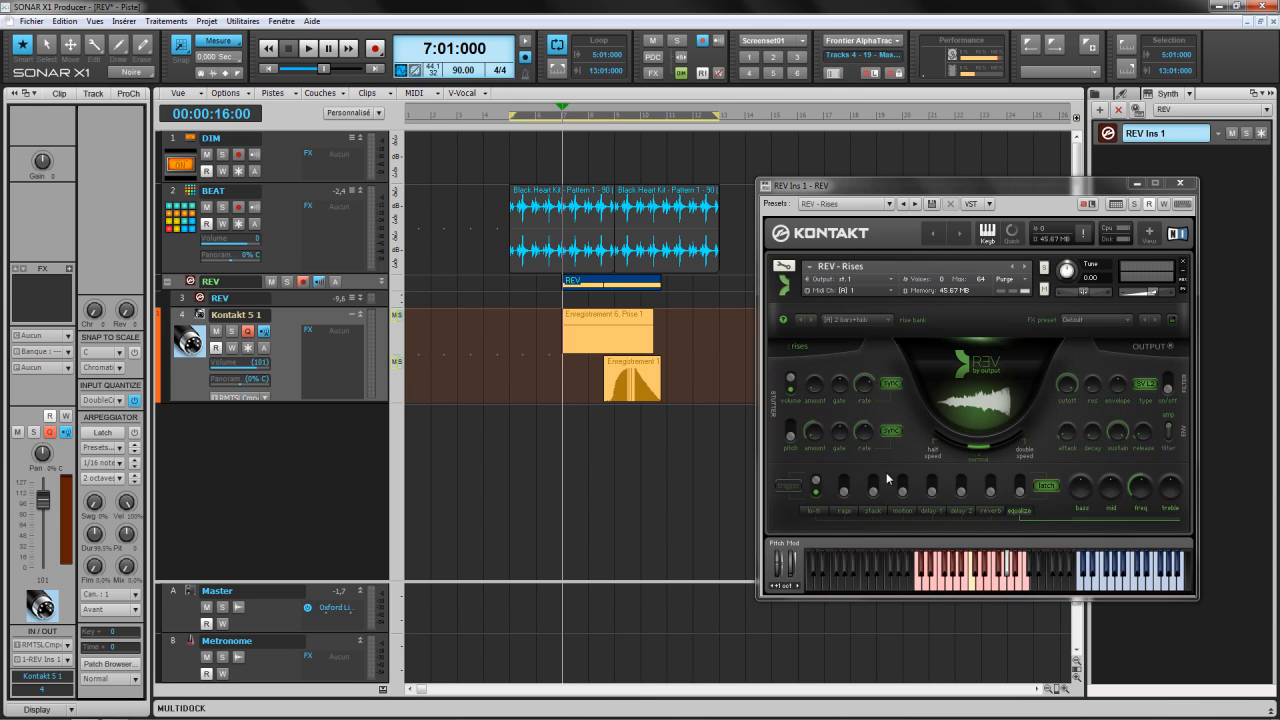
Audition REV's rage effect from measure 7 in place of lo-fi, showing the rage and stack settings.
left_click(811, 498)
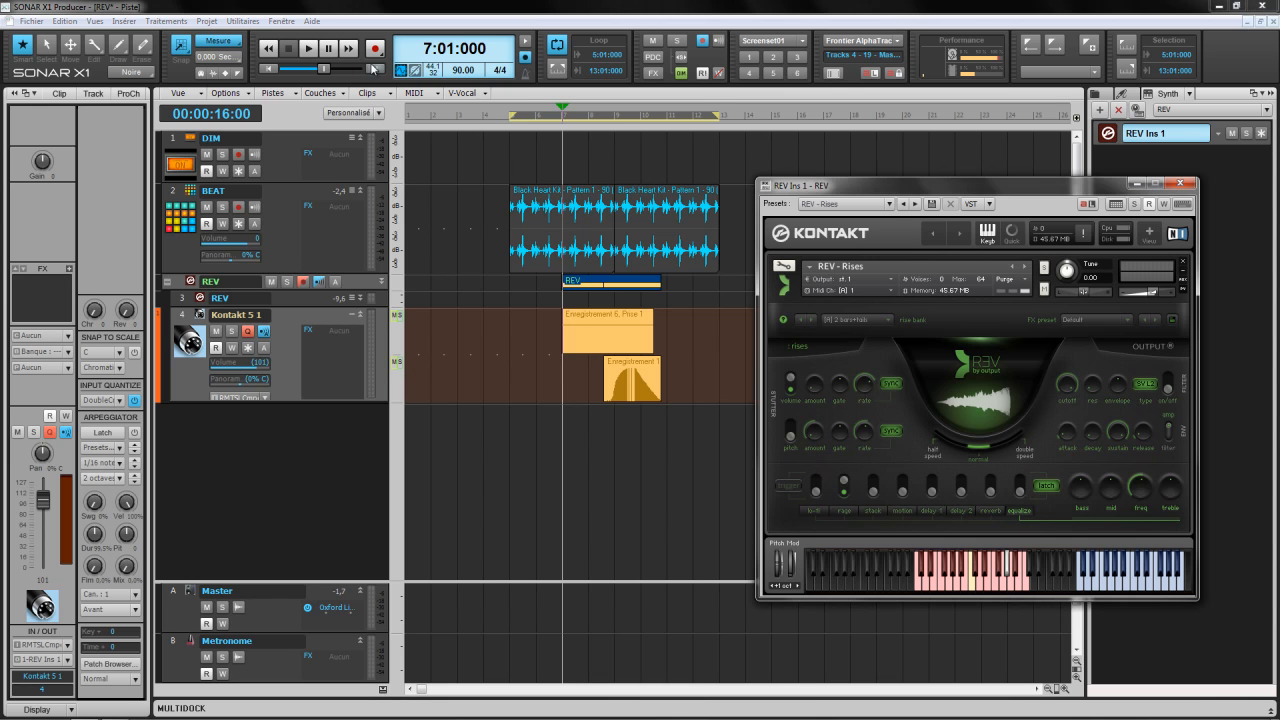
left_click(310, 50)
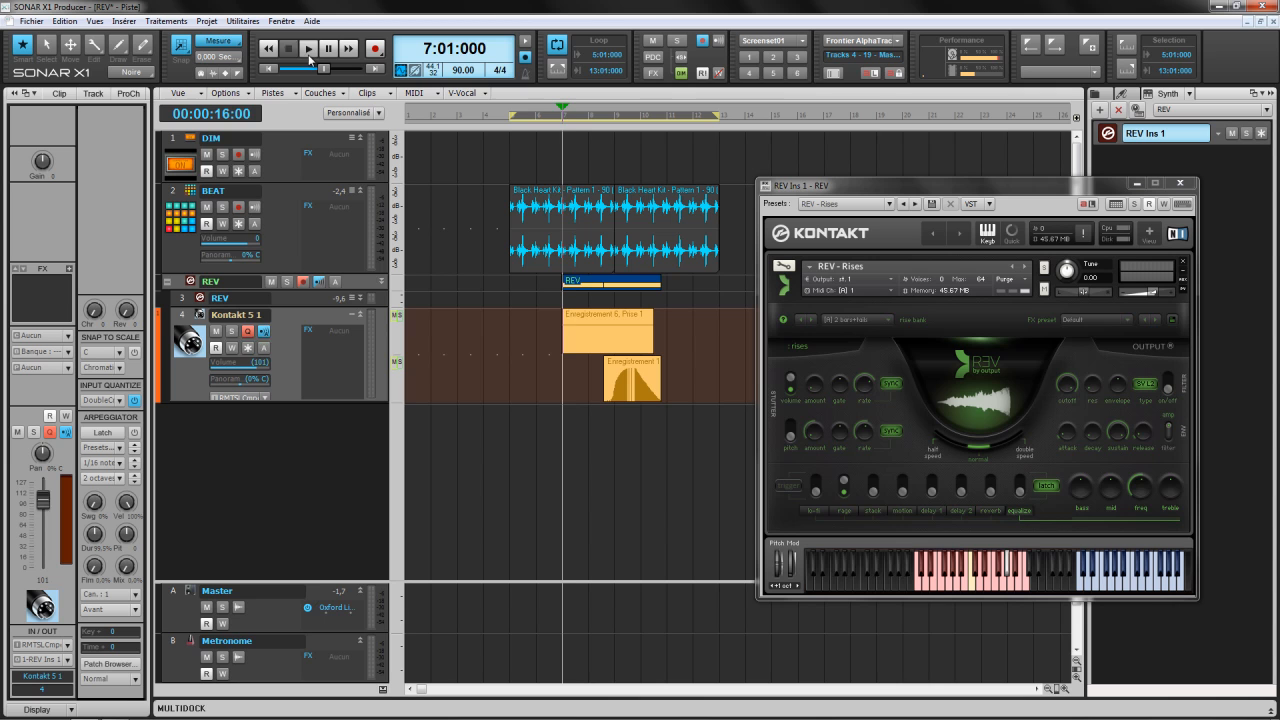
left_click(842, 508)
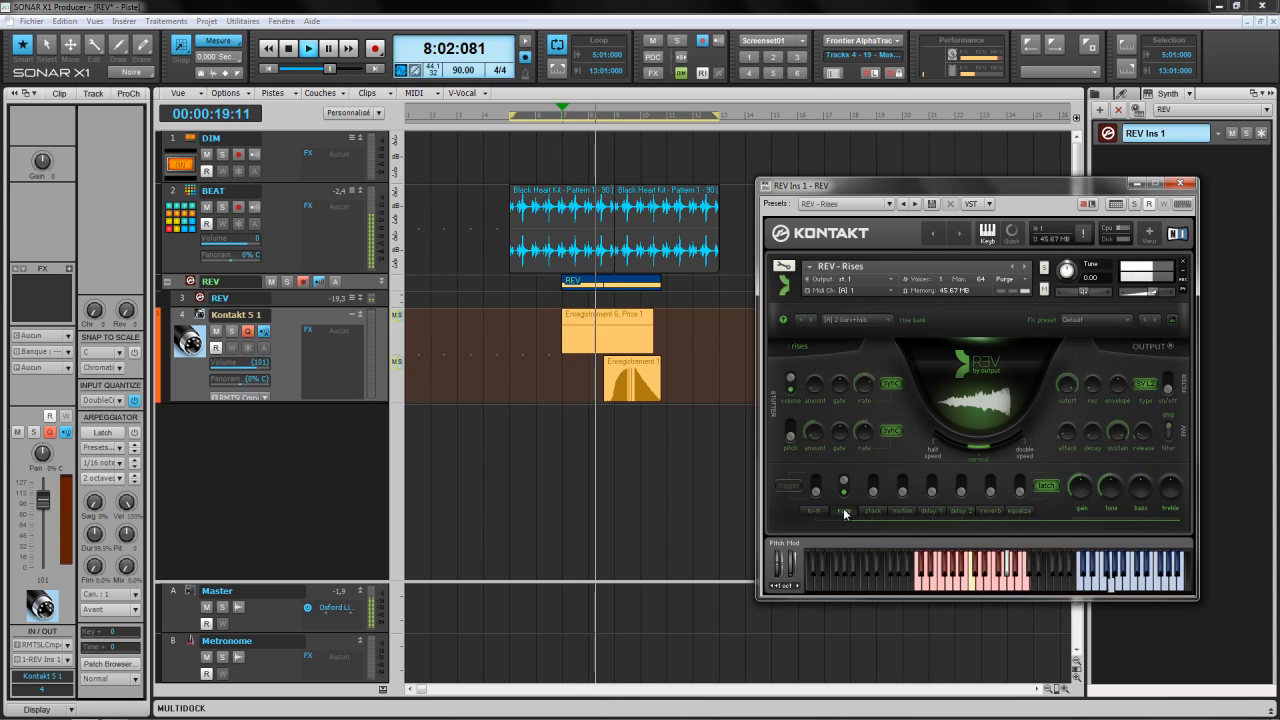
left_click(873, 511)
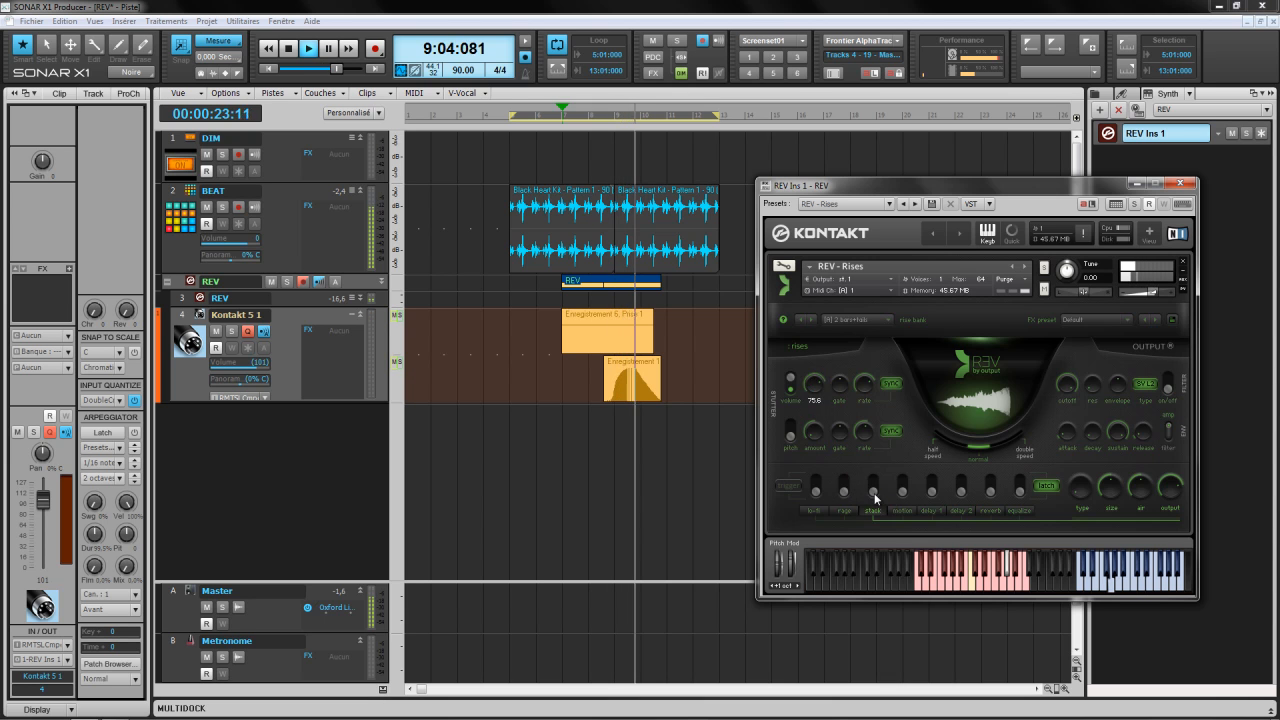
Audition REV's motion effect from measure 7 and set its speed to 0.40.
left_click(902, 510)
key("space")
key("space")
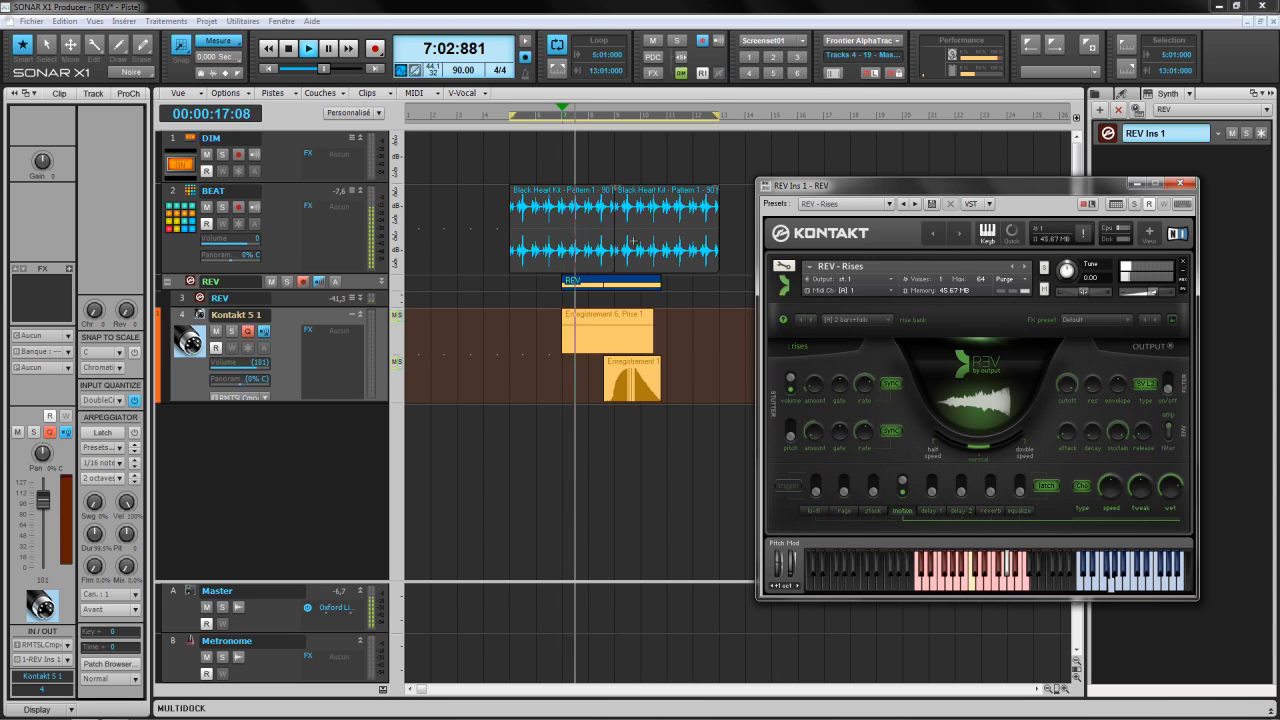
mouse_move(1110, 488)
left_mouse_down()
mouse_move(1108, 476)
mouse_move(1102, 492)
left_mouse_up()
key("space")
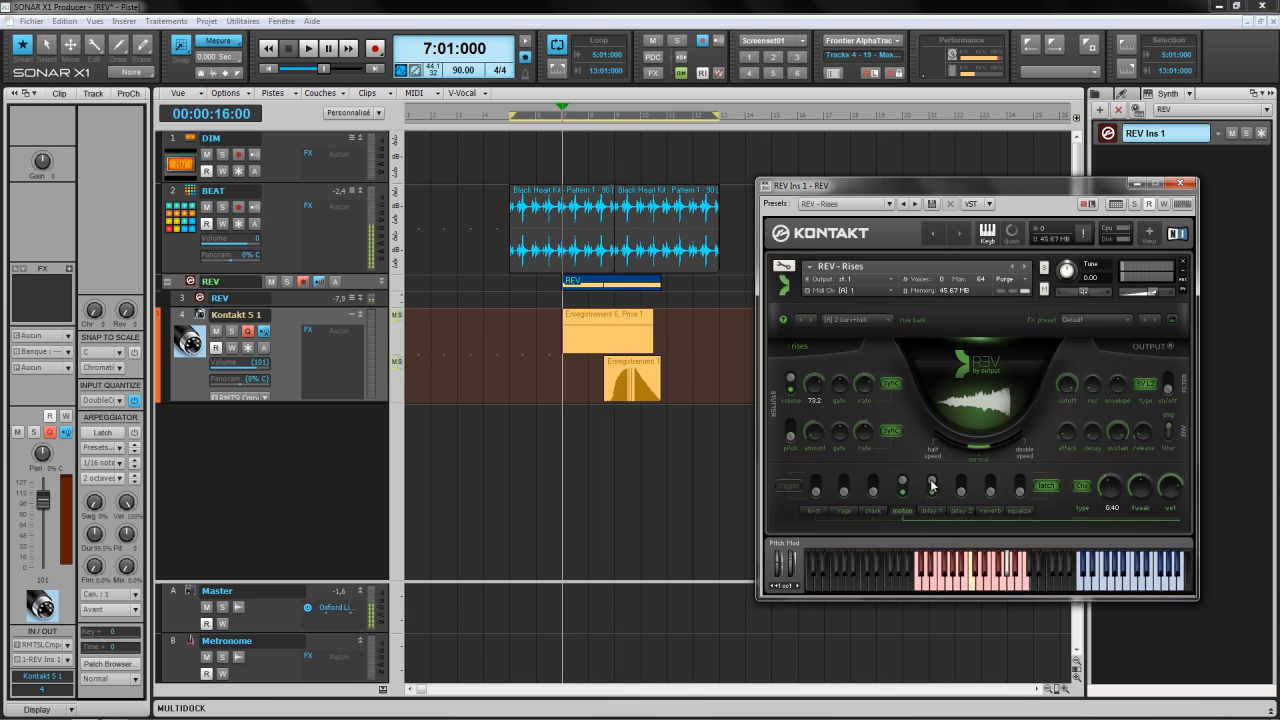
Play the rise with only the delay 1 effect enabled and its settings shown.
key("space")
left_click(942, 495)
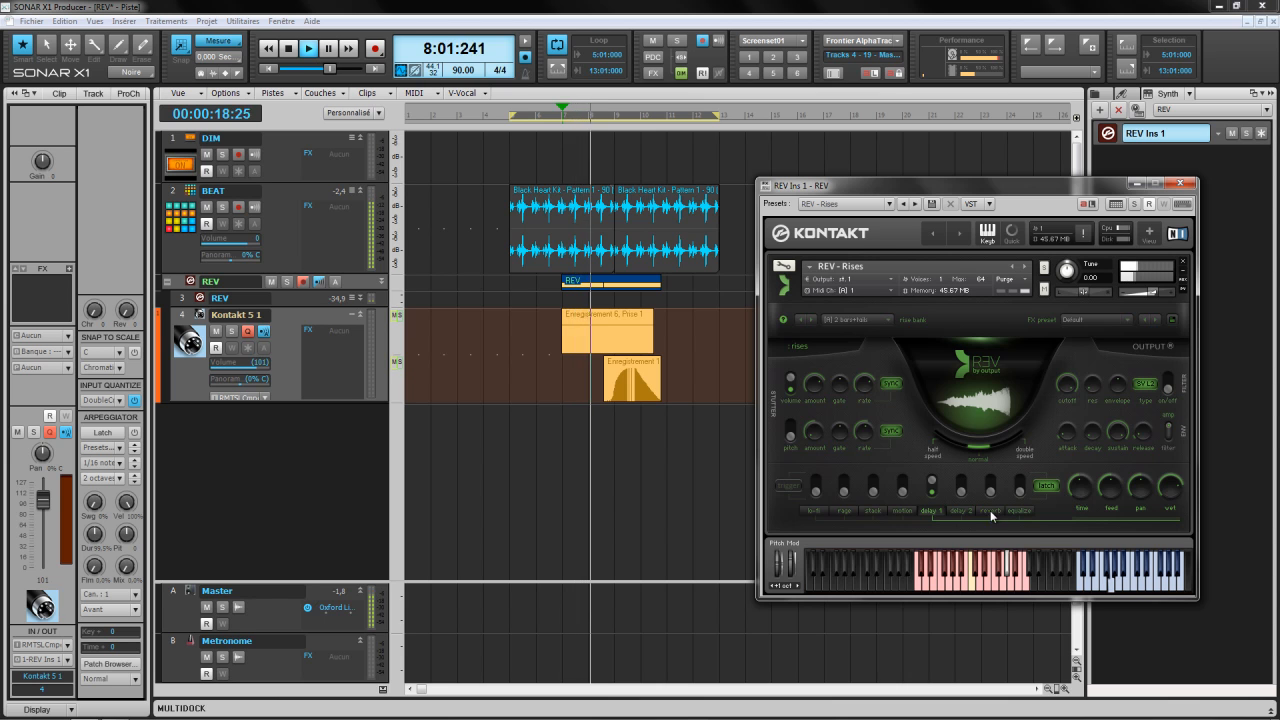
key("space")
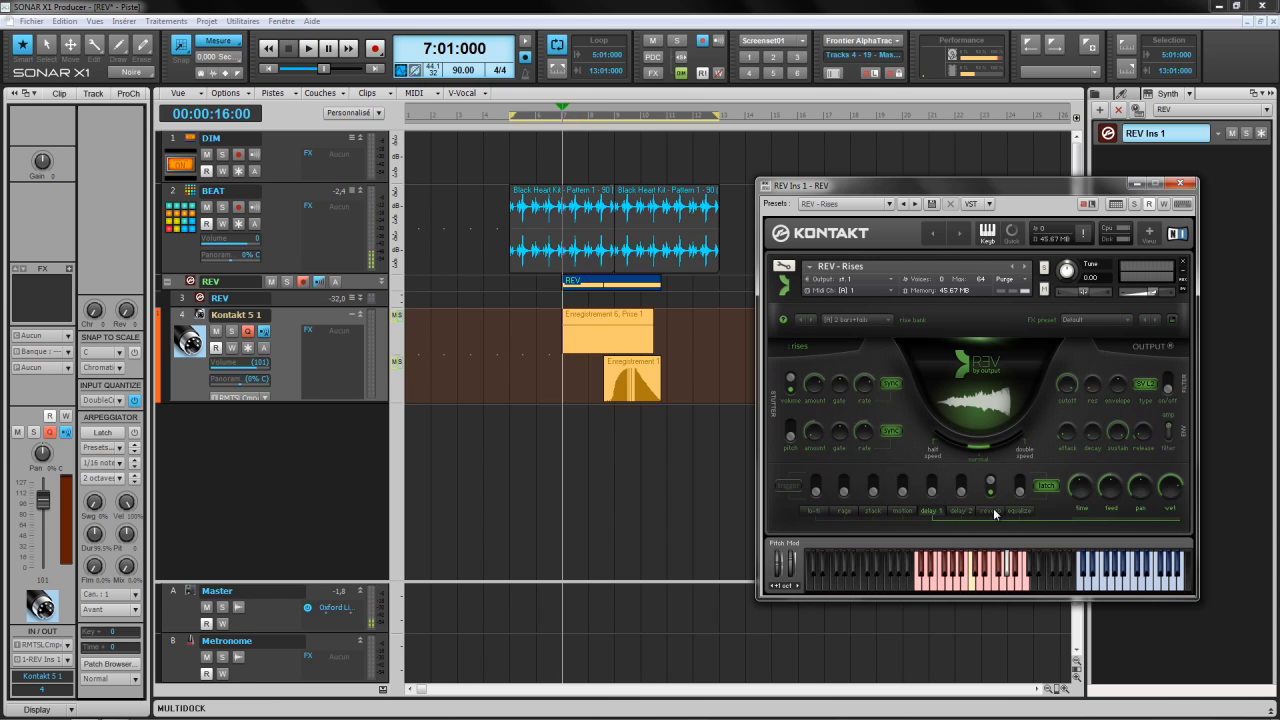
Show REV's reverb settings and lower the wet level to about -23 while playing from measure 7.
left_click(993, 508)
key("space")
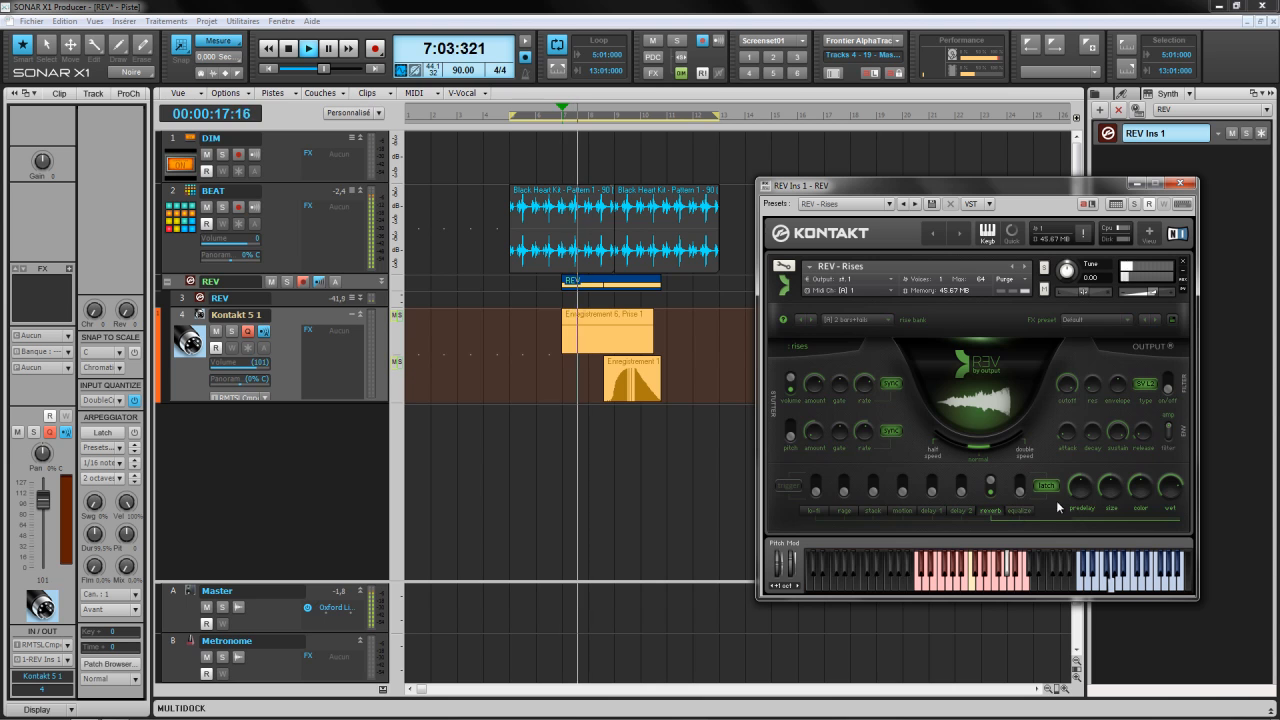
left_click_drag(1169, 491, 1160, 526)
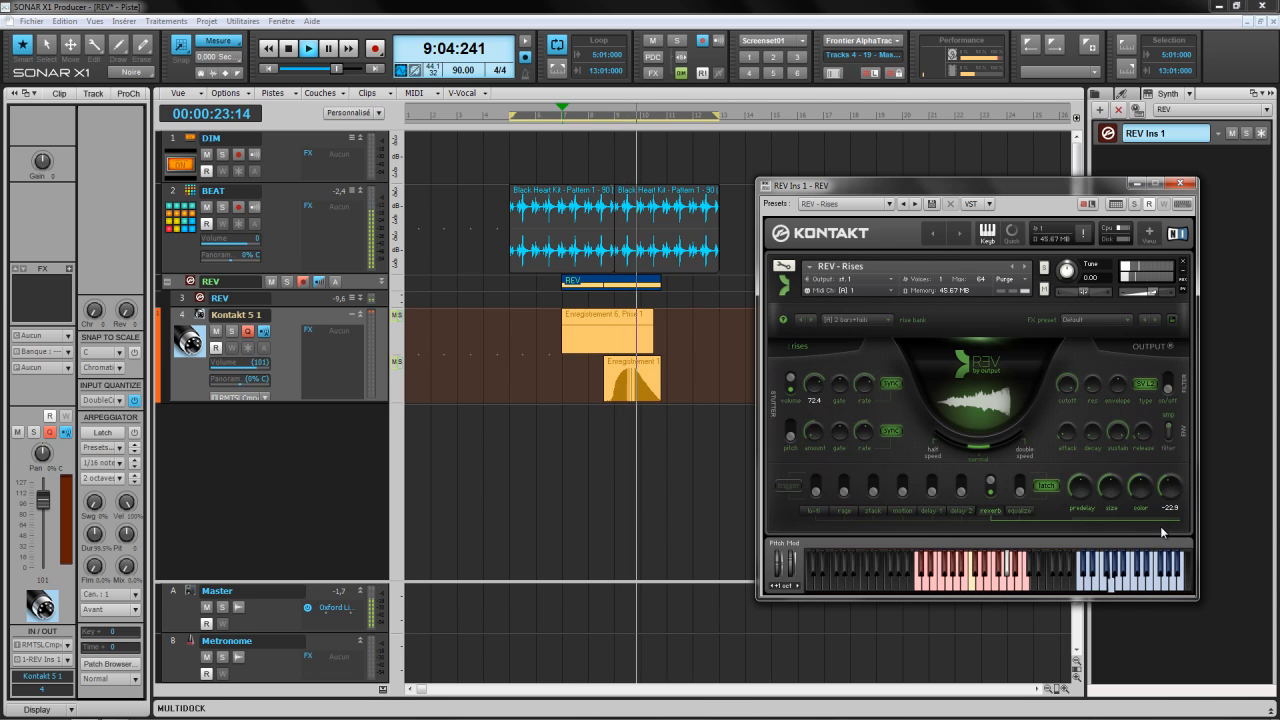
key("space")
Enable REV's trigger mode, show the lo-fi settings and turn on lo-fi during playback.
left_click(789, 487)
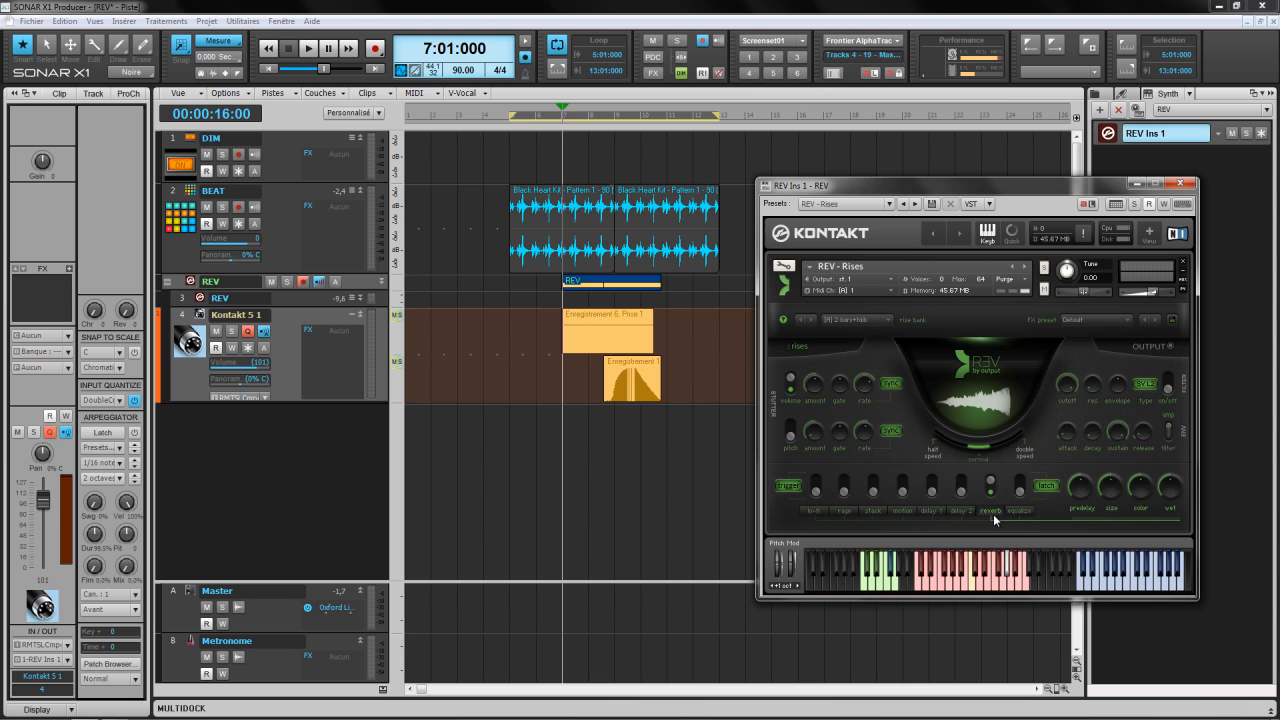
left_click(815, 510)
key("space")
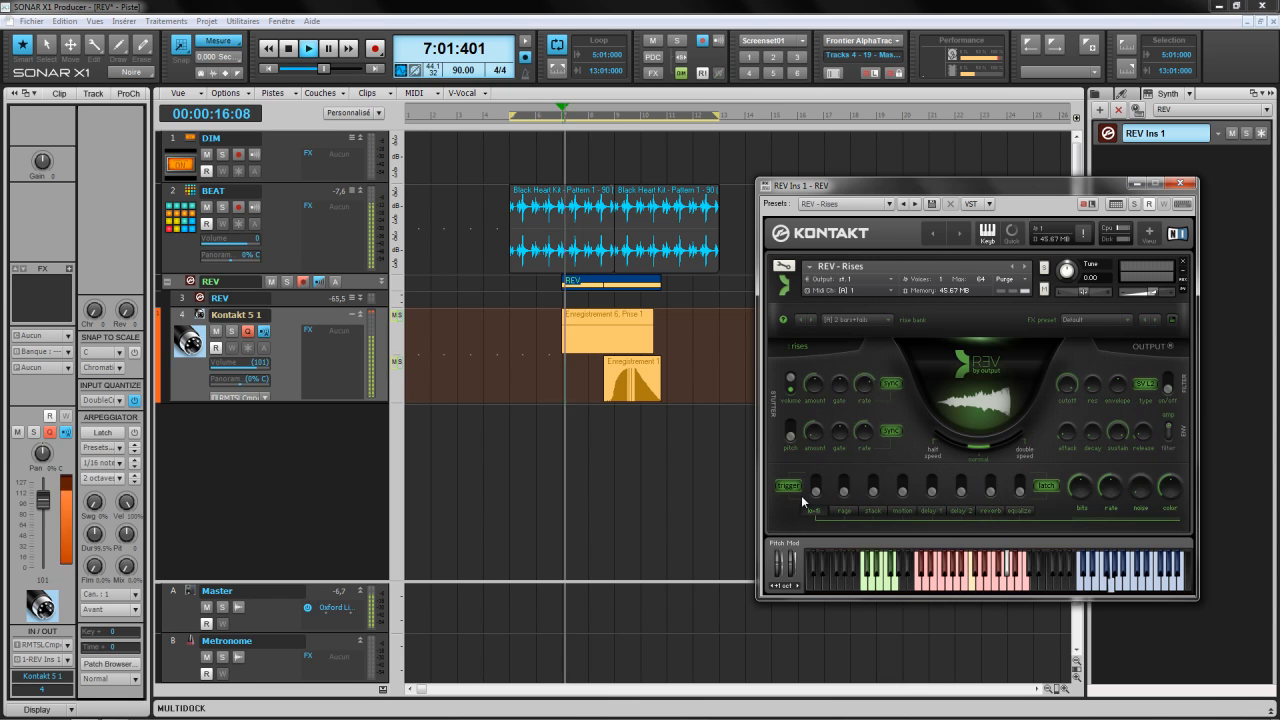
left_click(815, 485)
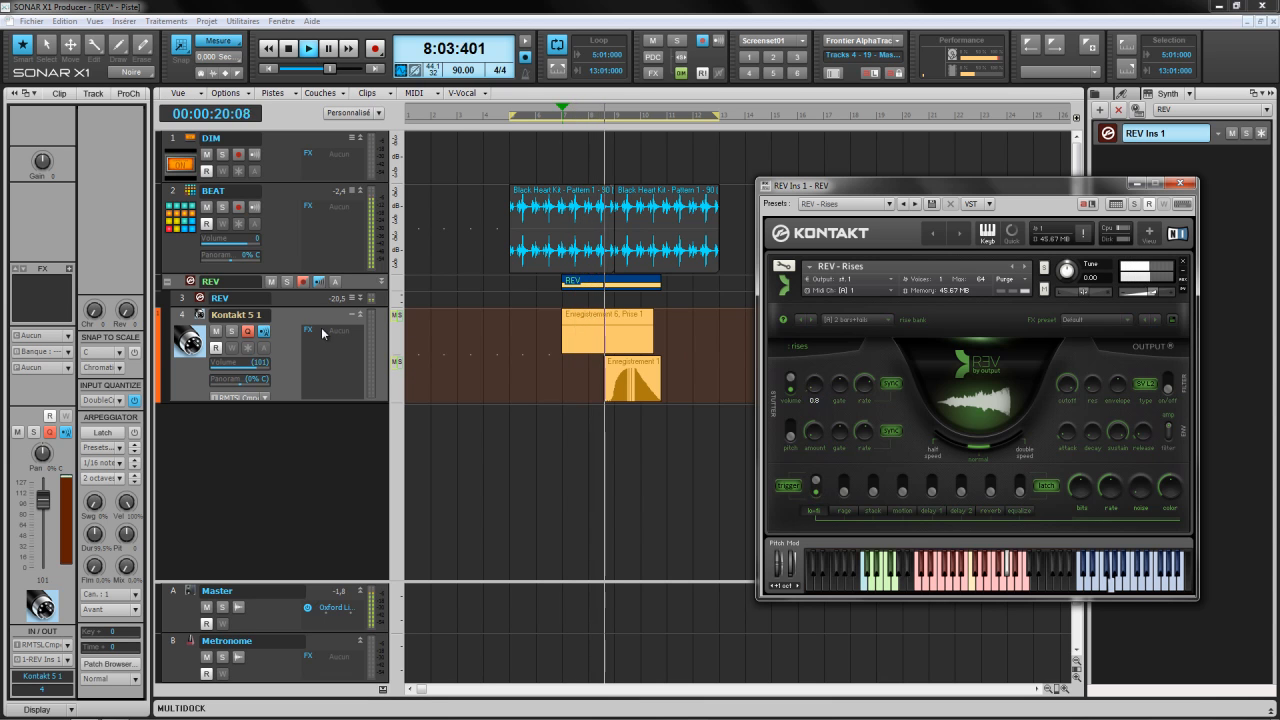
Solo the REV track and set the lo-fi bits to 7.1 while replaying from measure 7.
left_click(287, 283)
key("space")
key("space")
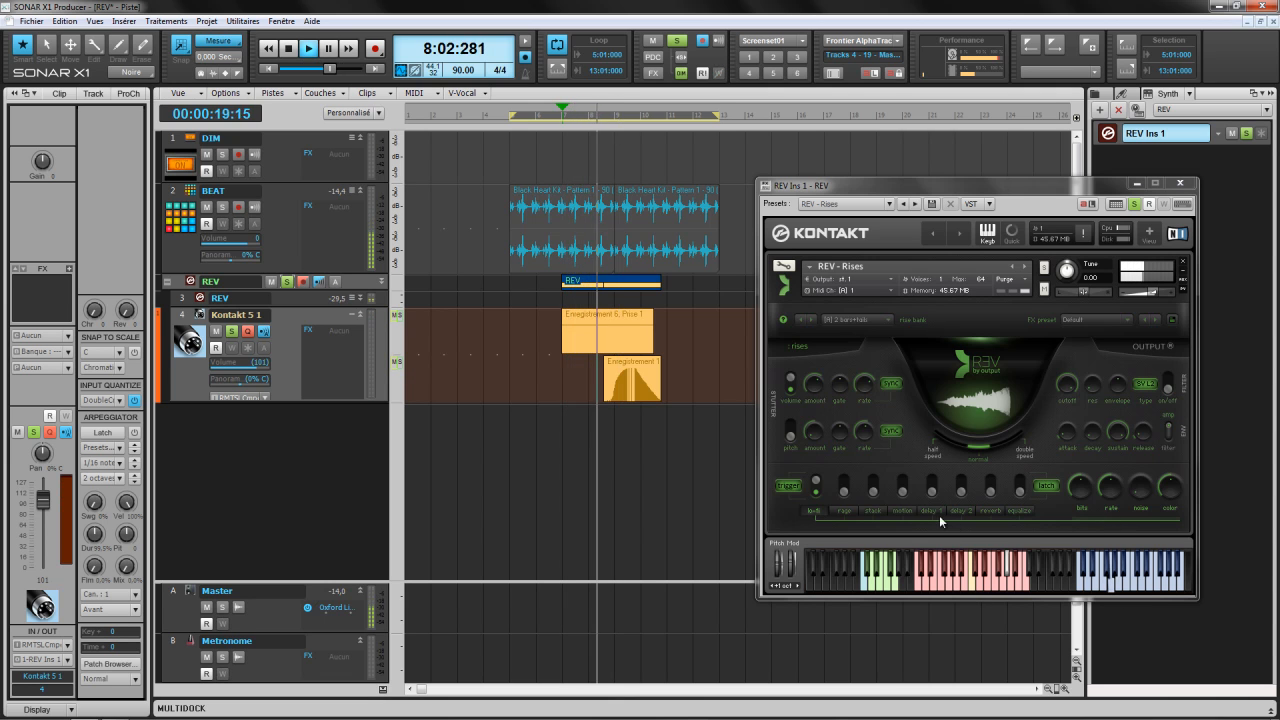
mouse_move(1081, 489)
left_mouse_down()
mouse_move(1082, 449)
mouse_move(1084, 481)
left_mouse_up()
key("space")
key("space")
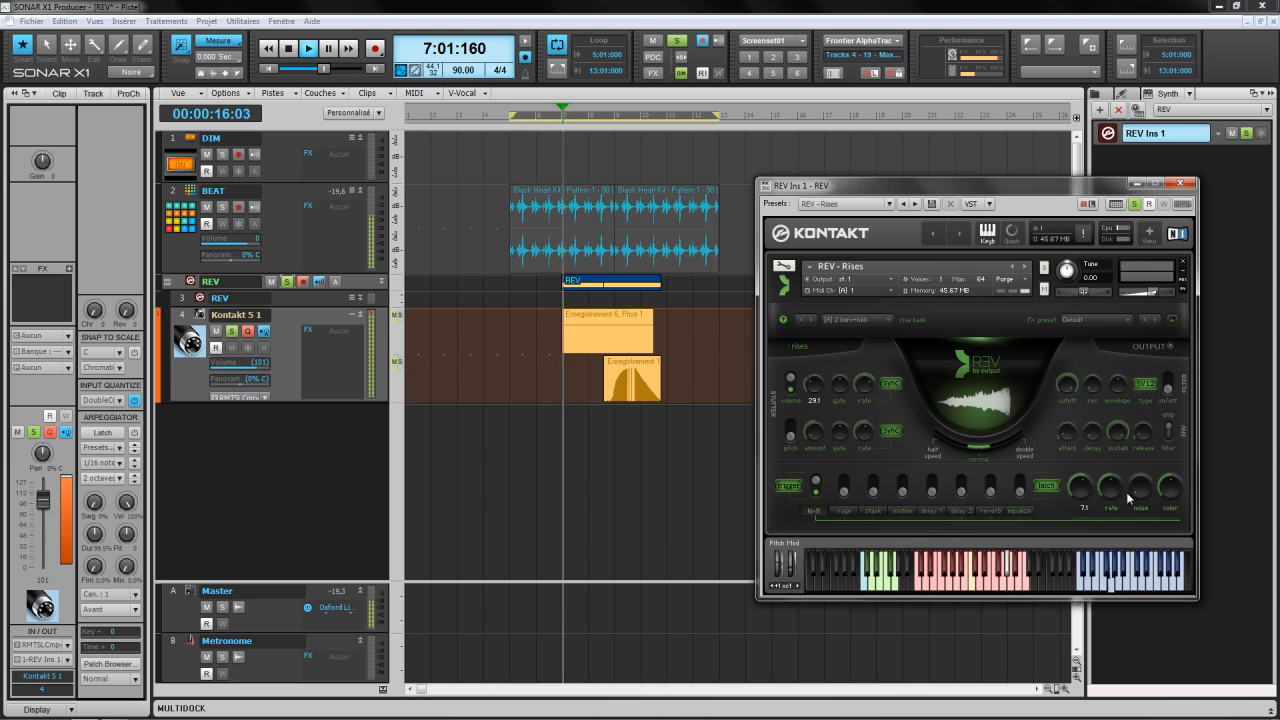
Try out the lo-fi noise amount during playback, and stop the transport.
left_click(1141, 488)
left_click_drag(1141, 485, 1172, 469)
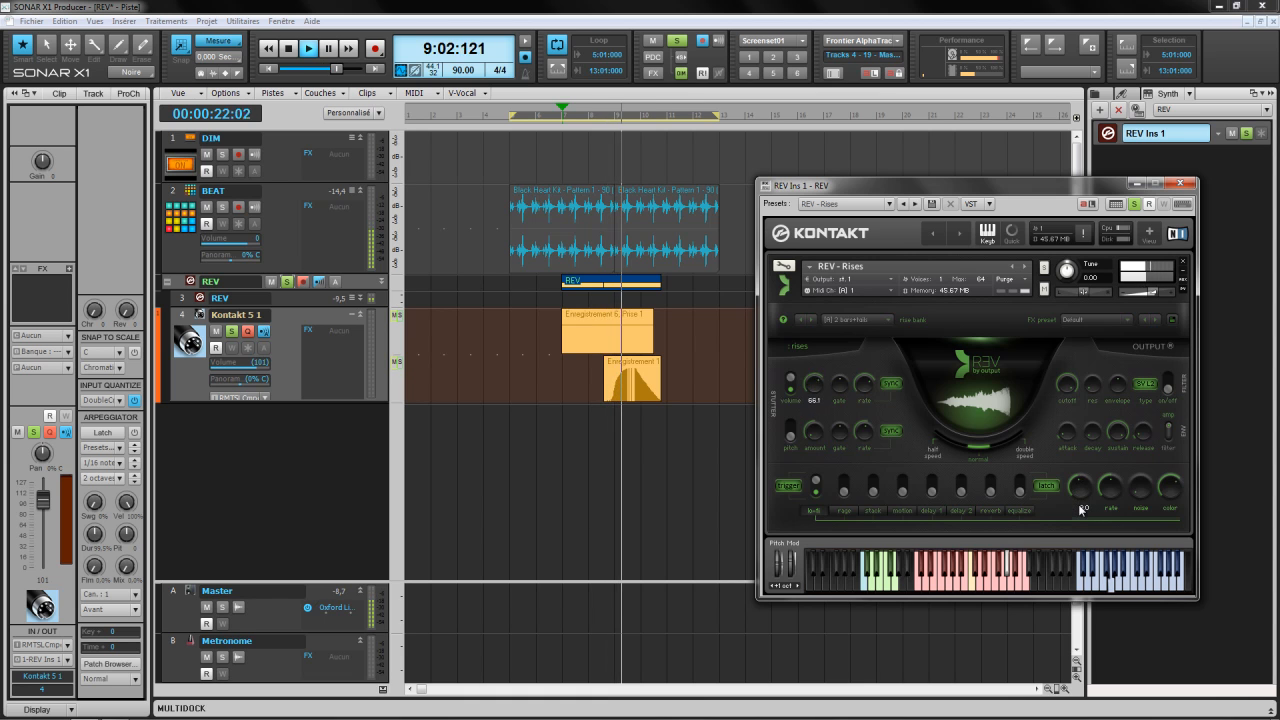
key("space")
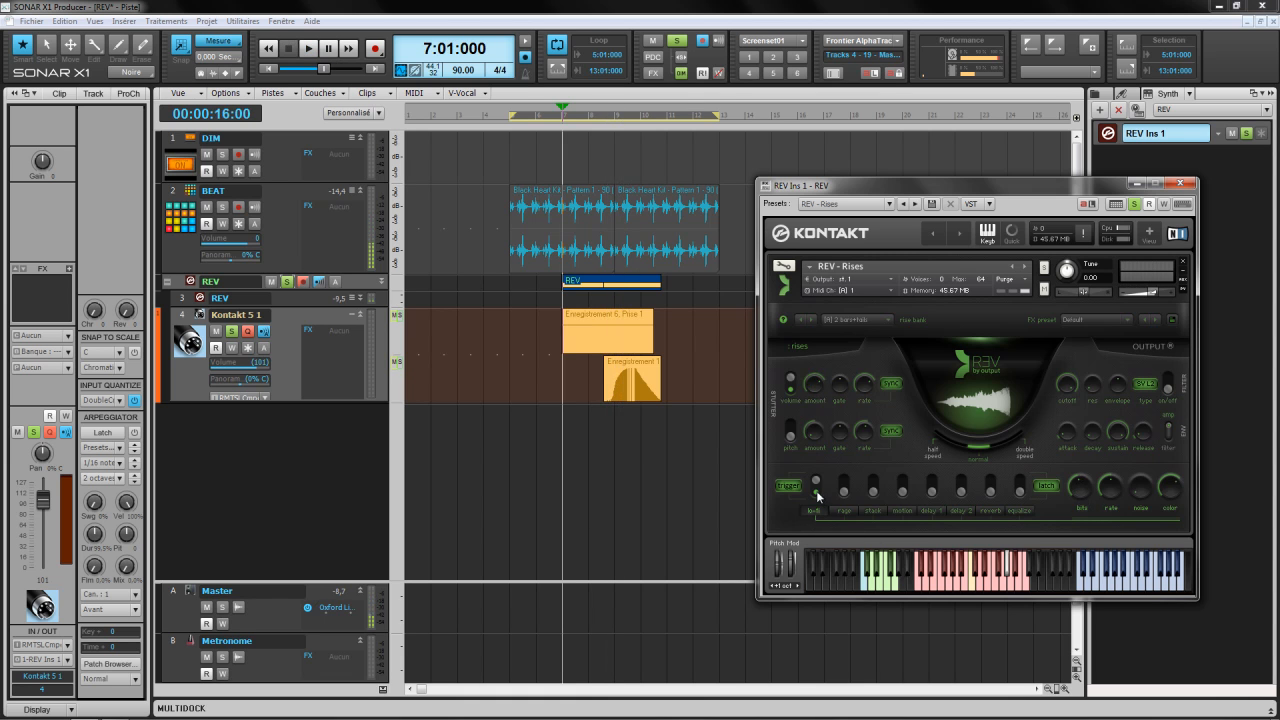
Toggle lo-fi on and off with its green trigger key on the Kontakt keyboard, and play from measure 7.
left_click(865, 587)
left_click(865, 587)
left_click(865, 587)
left_click(865, 587)
left_click(865, 587)
left_click(865, 587)
key("space")
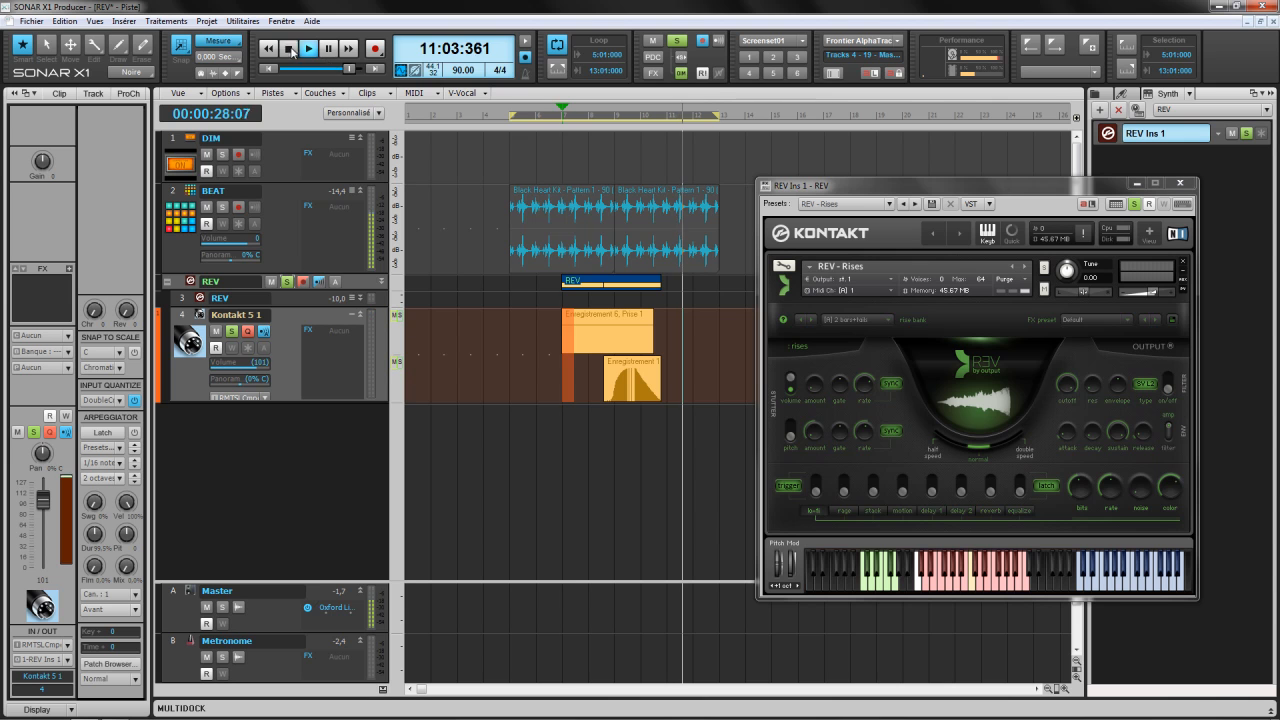
key("space")
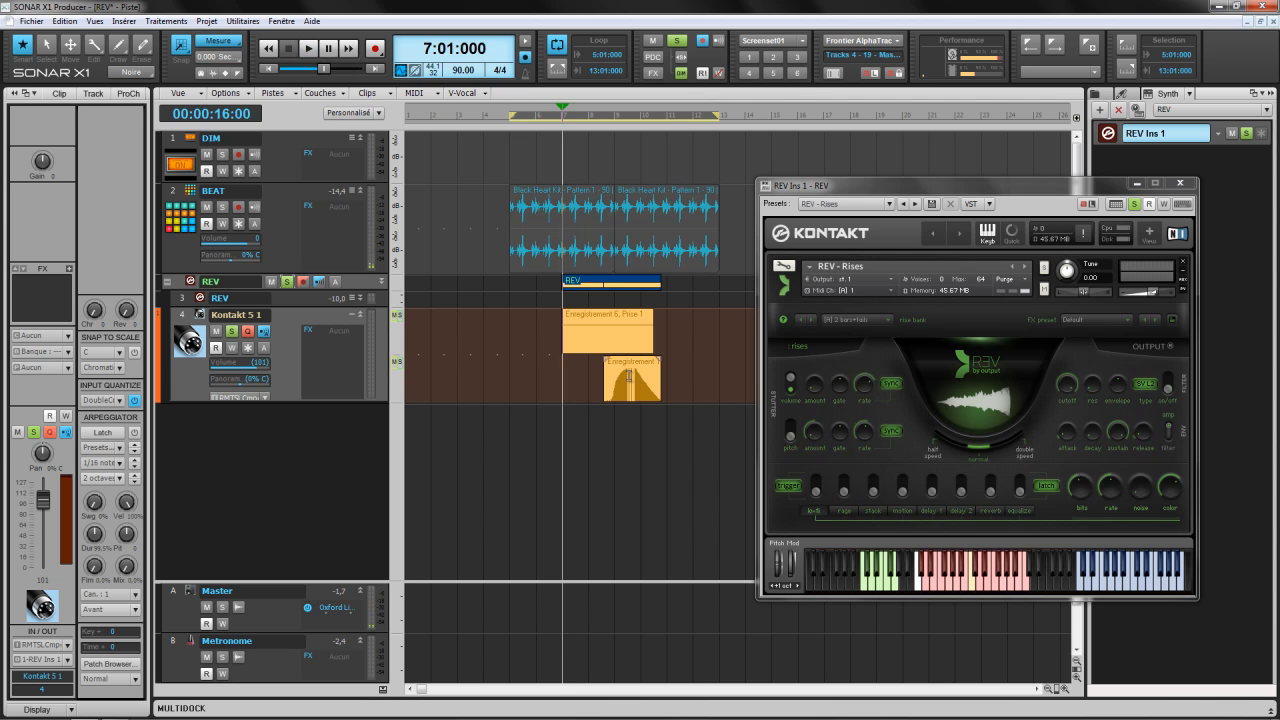
Examine the note clip of the Kontakt track in the Piano Roll and close the view.
left_click(612, 350)
double_click(612, 350)
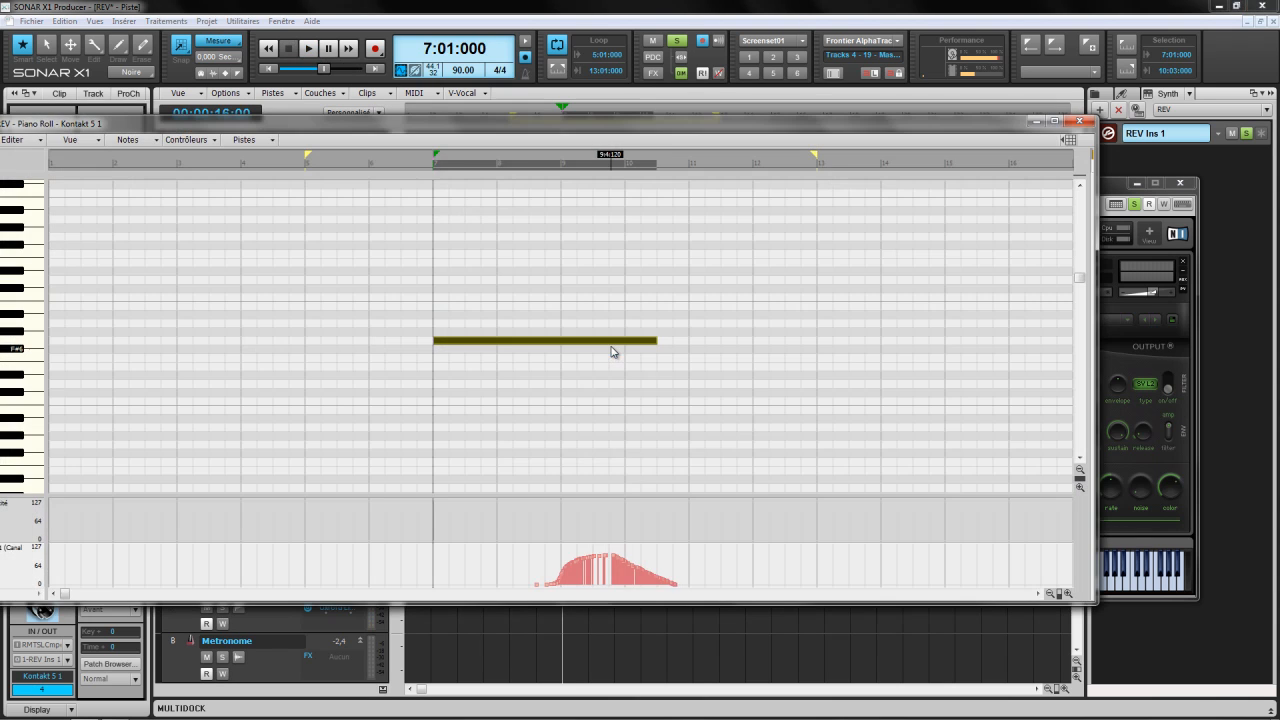
left_click(1080, 121)
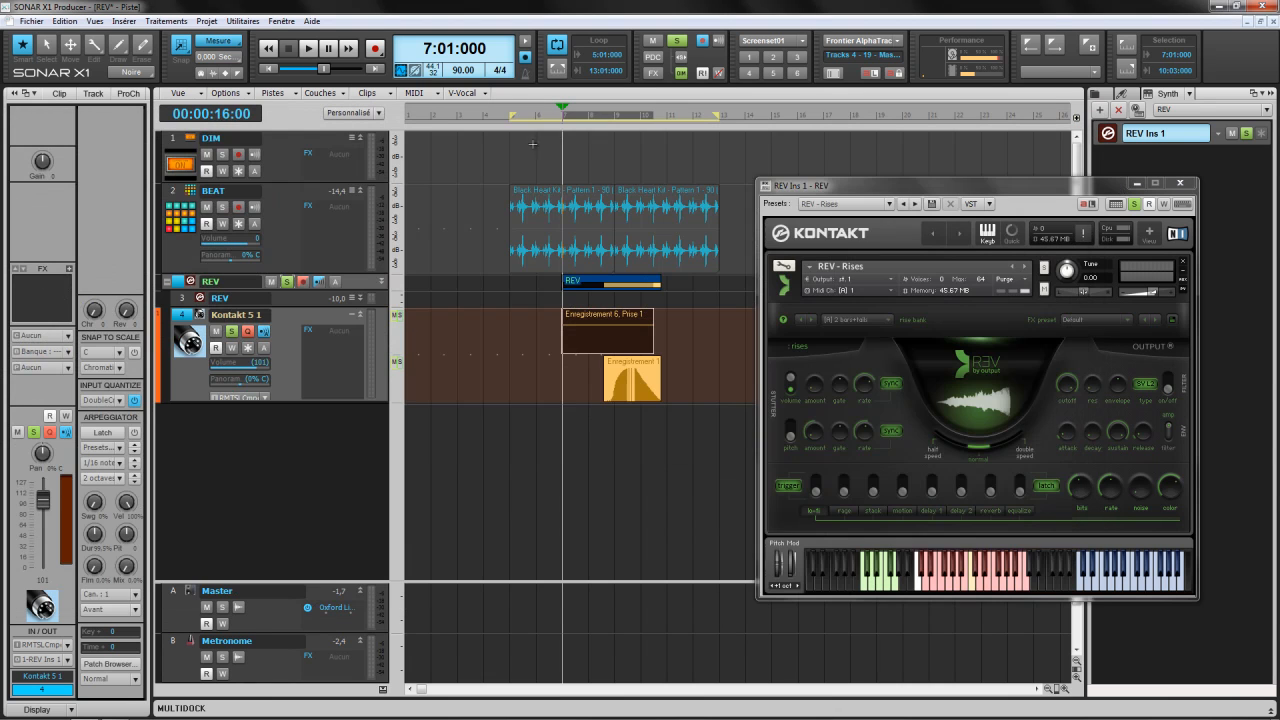
Record a lo-fi trigger take on the Kontakt track from measure 9, and turn off REV's latch mode.
left_click(613, 118)
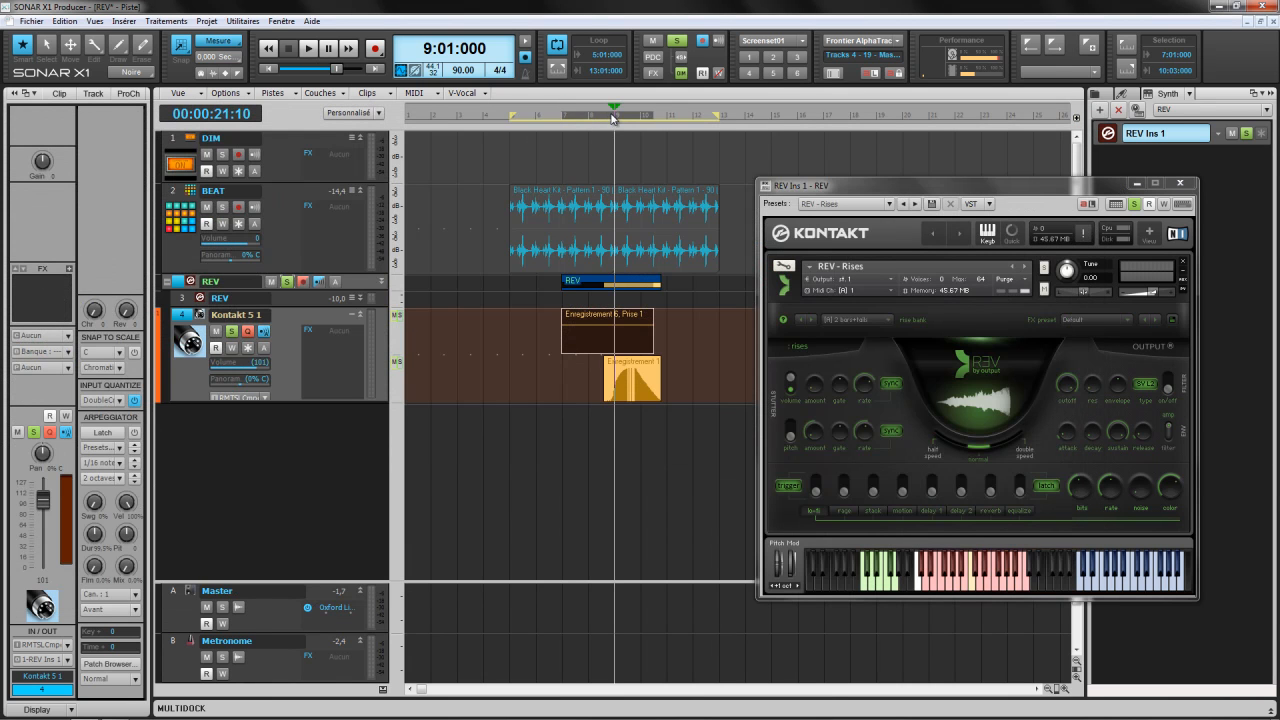
left_click(376, 50)
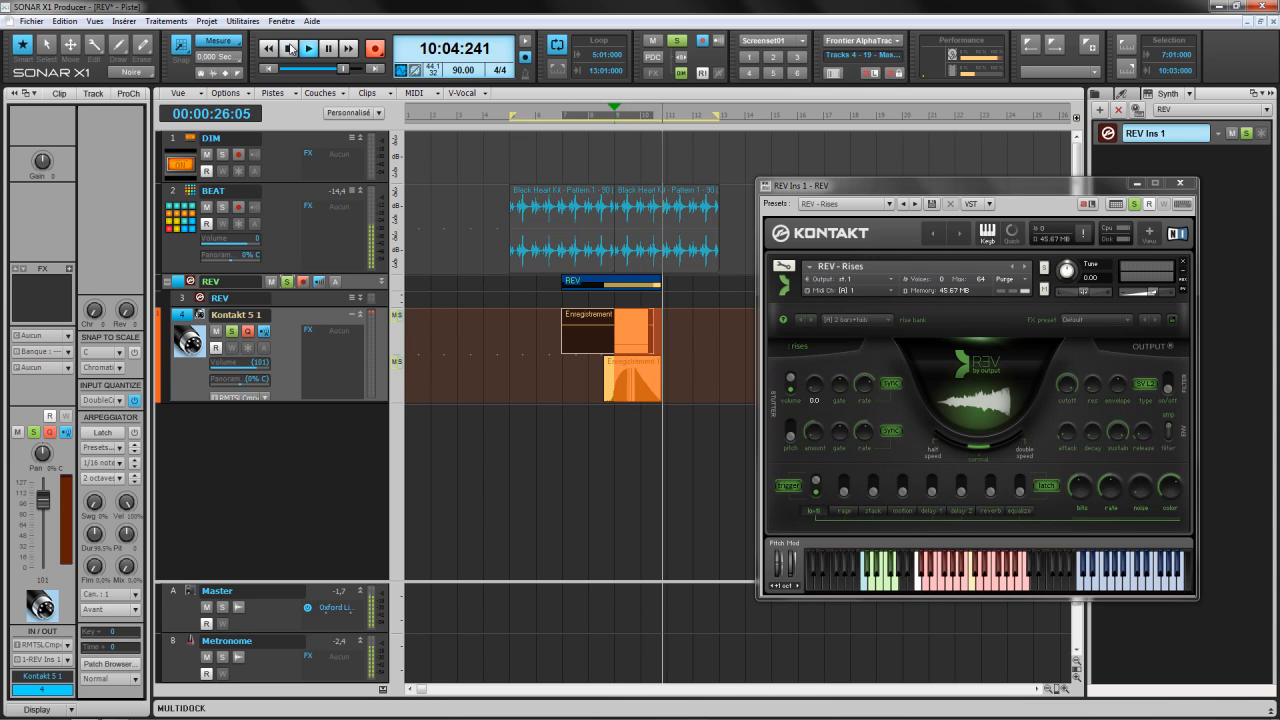
left_click(288, 48)
left_click(1050, 485)
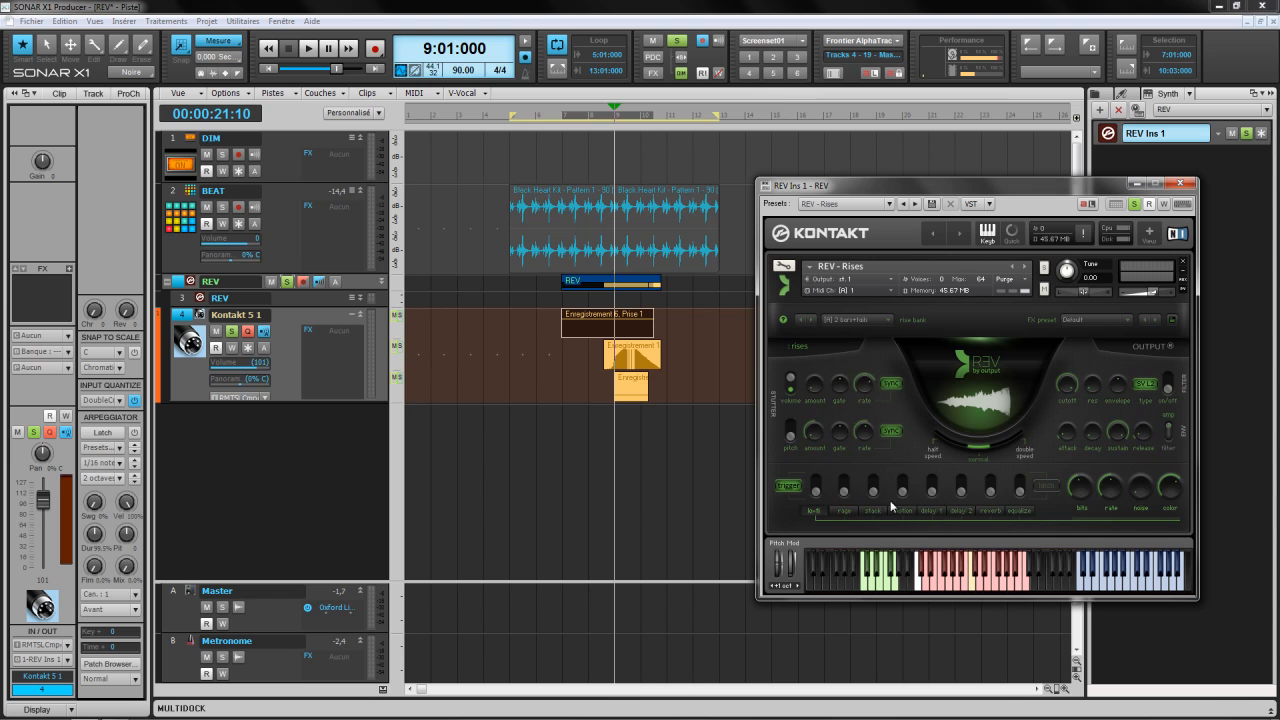
Unsolo the REV track and play the triggered rise over the beat starting from measure 6.
left_click(563, 118)
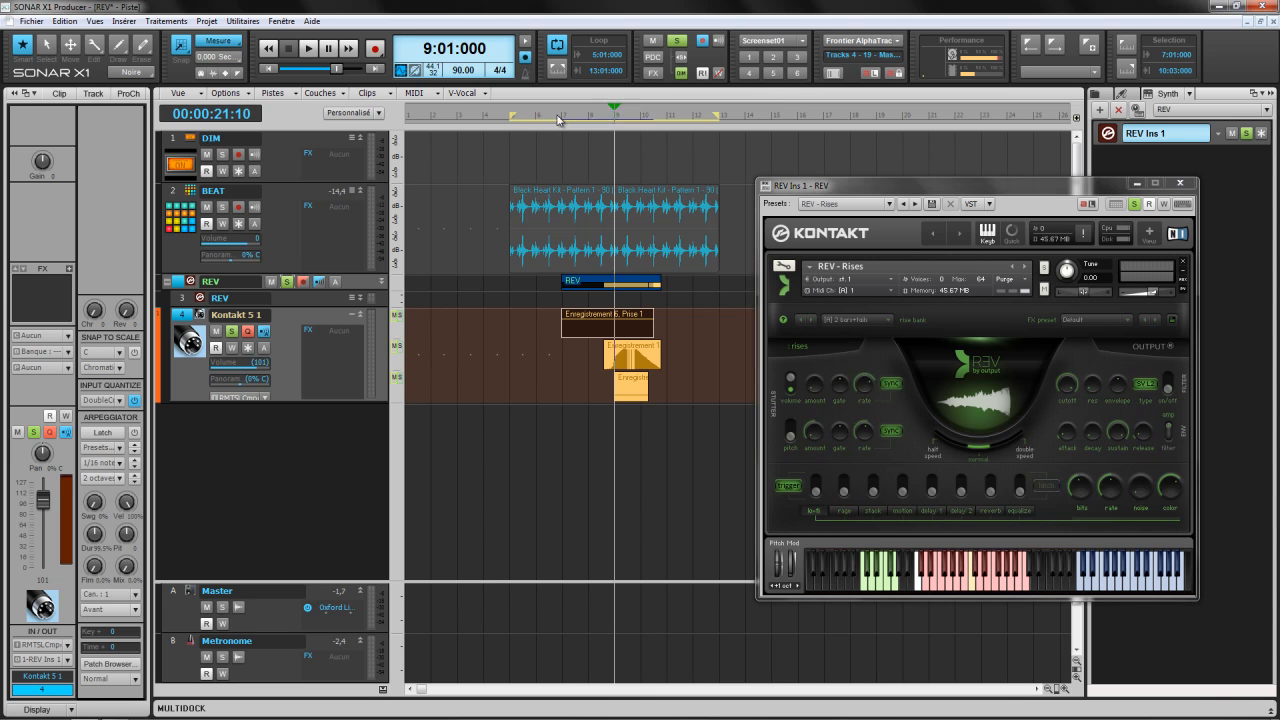
left_click(287, 282)
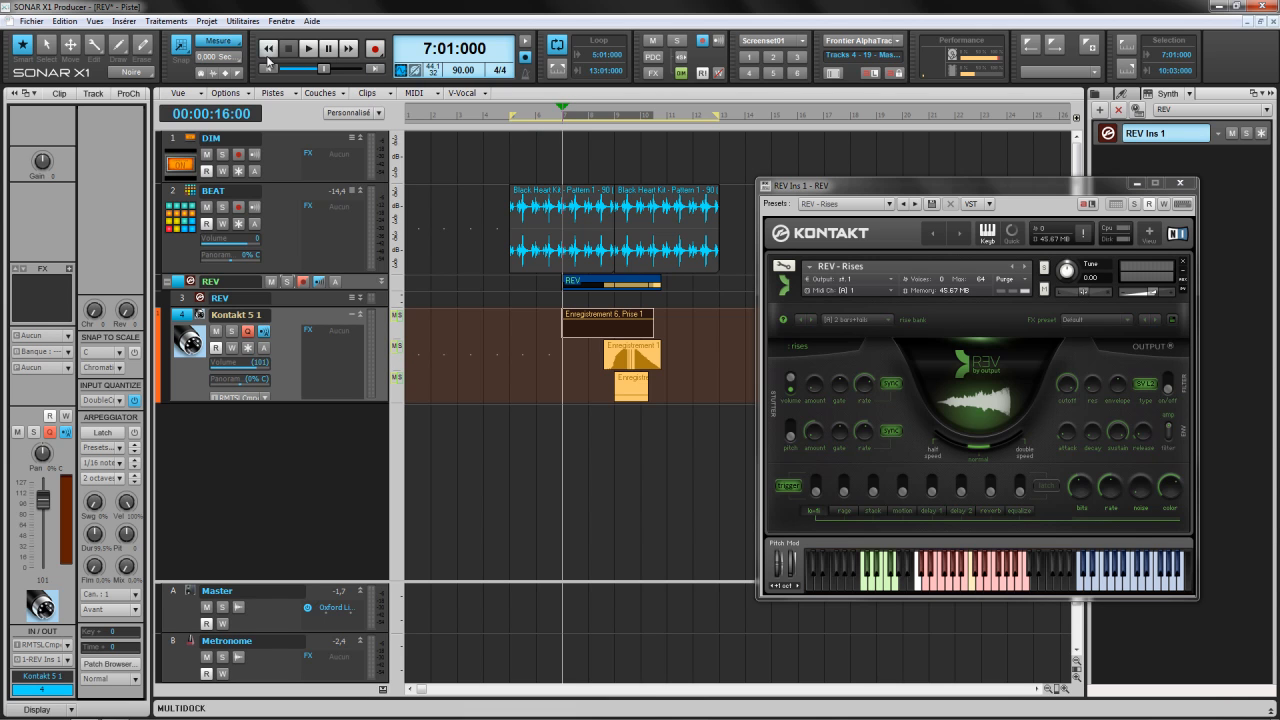
left_click(311, 50)
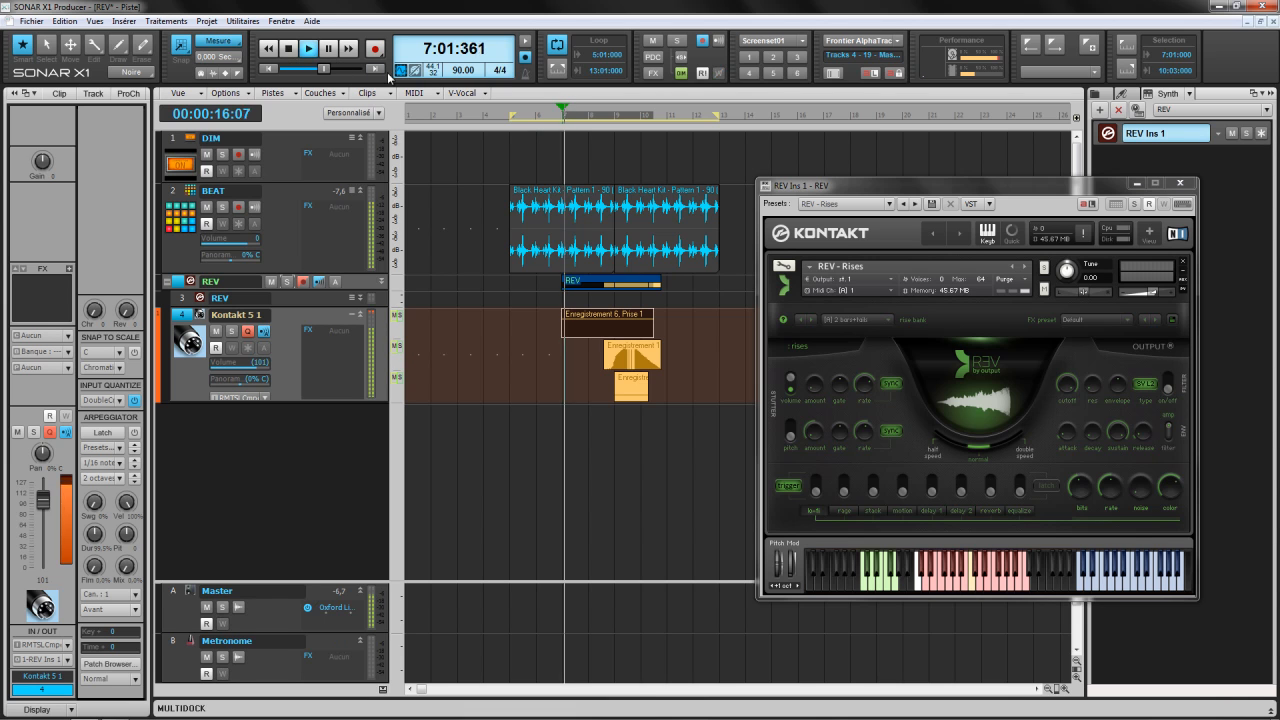
left_click(539, 119)
key("space")
key("space")
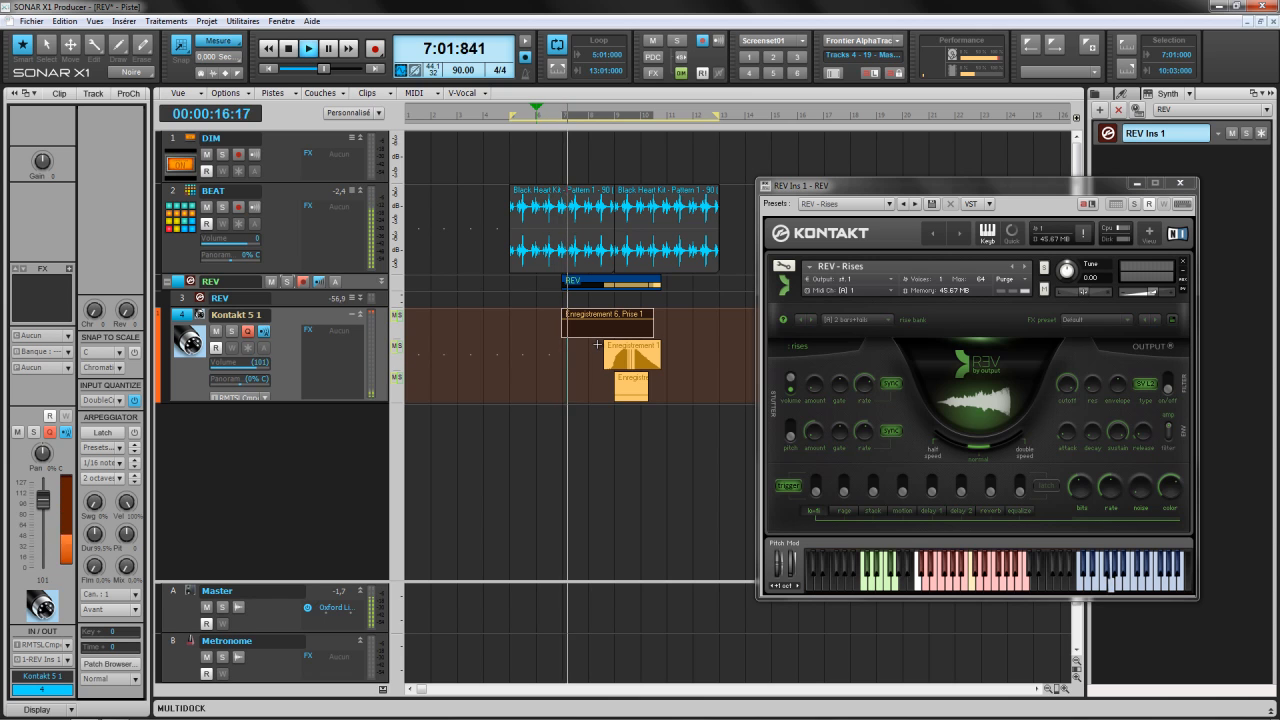
Play the triggered rise over the beat from measure 7, replaying it after sounding a red-zone key on the Kontakt keyboard.
key("space")
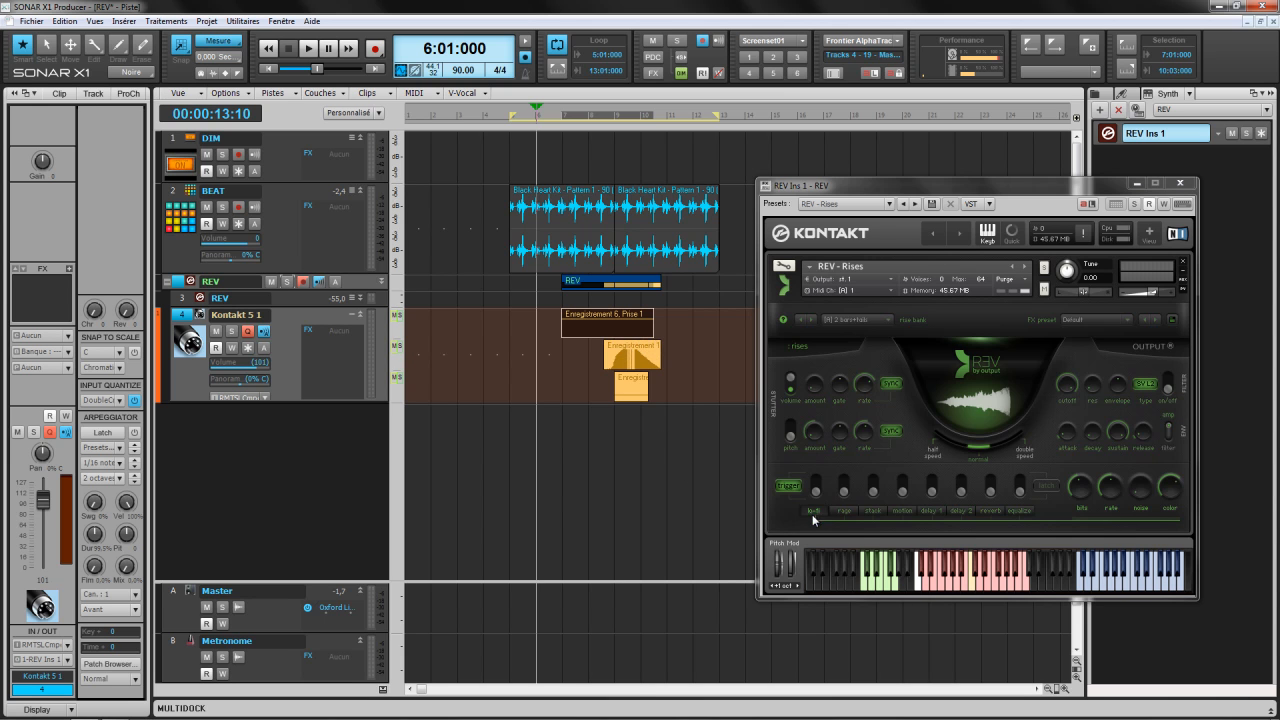
left_click(564, 118)
key("space")
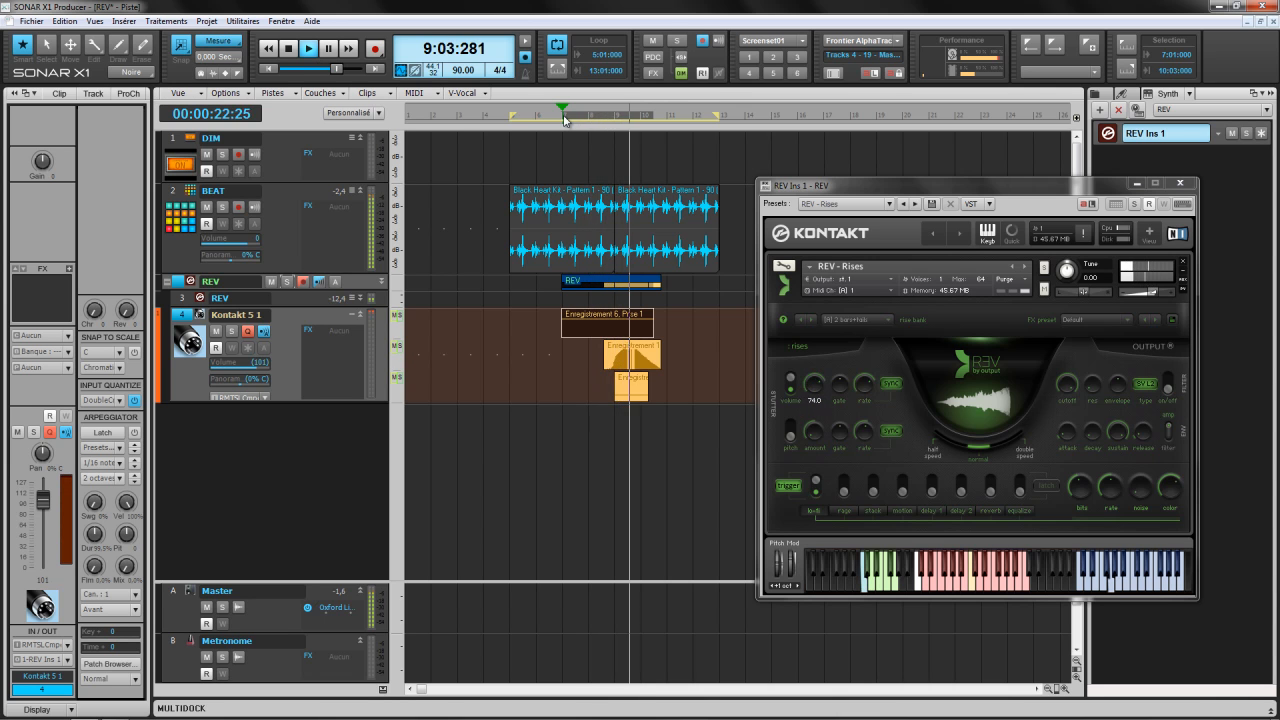
key("space")
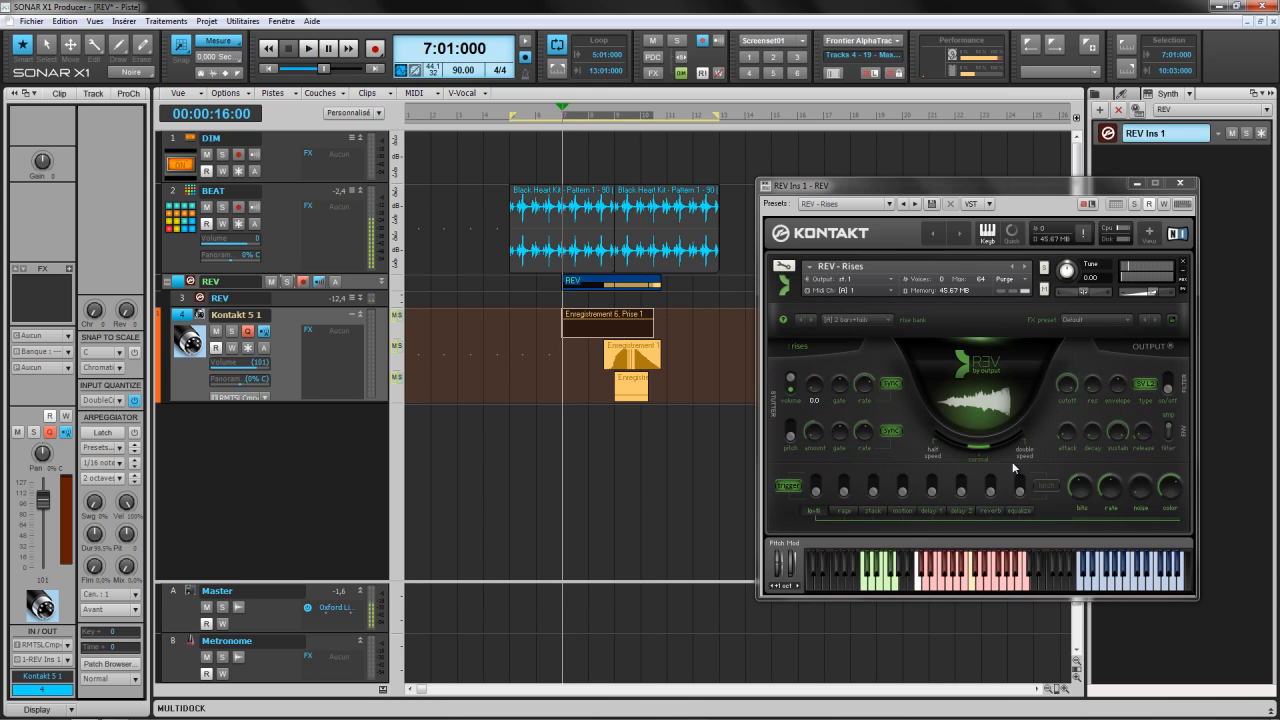
left_click(971, 586)
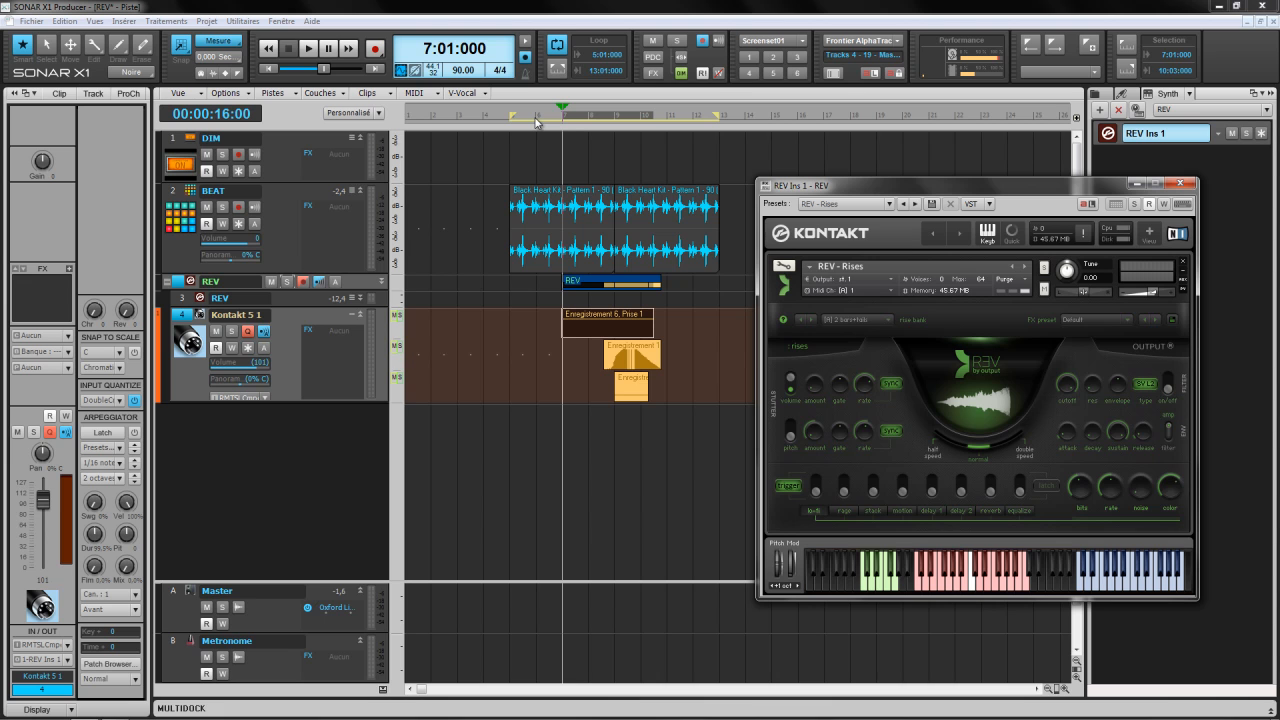
key("space")
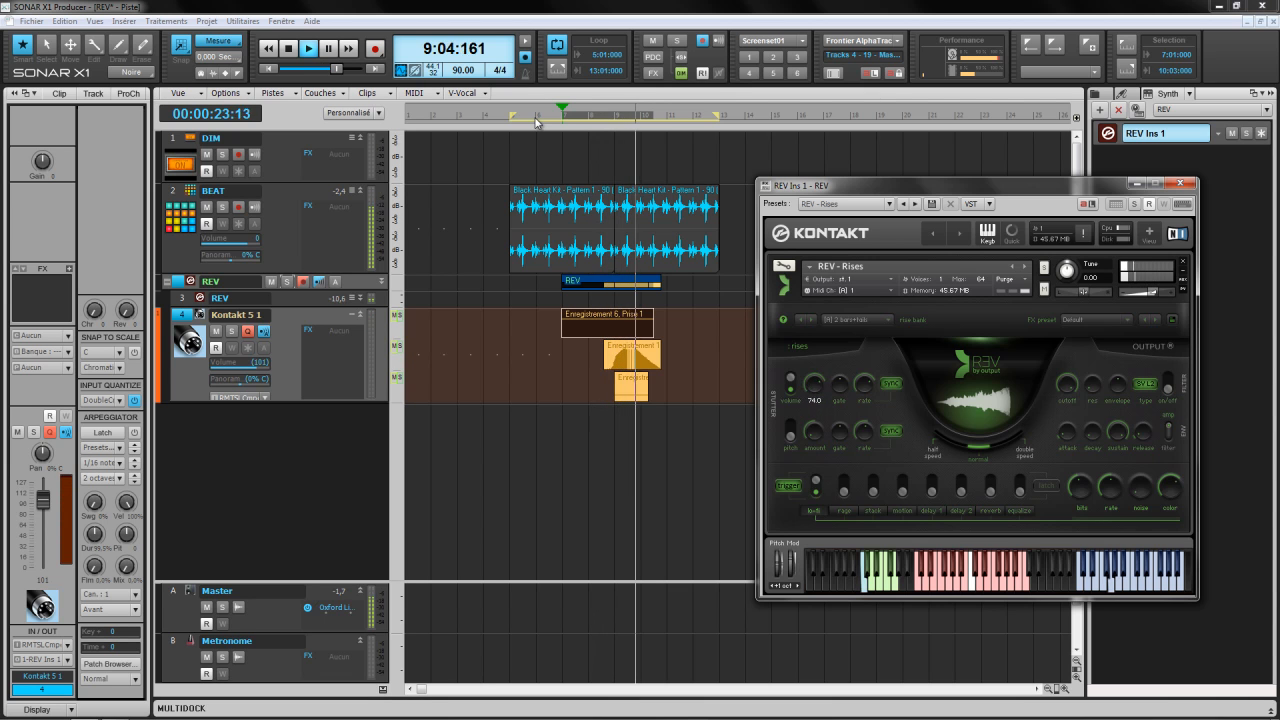
key("space")
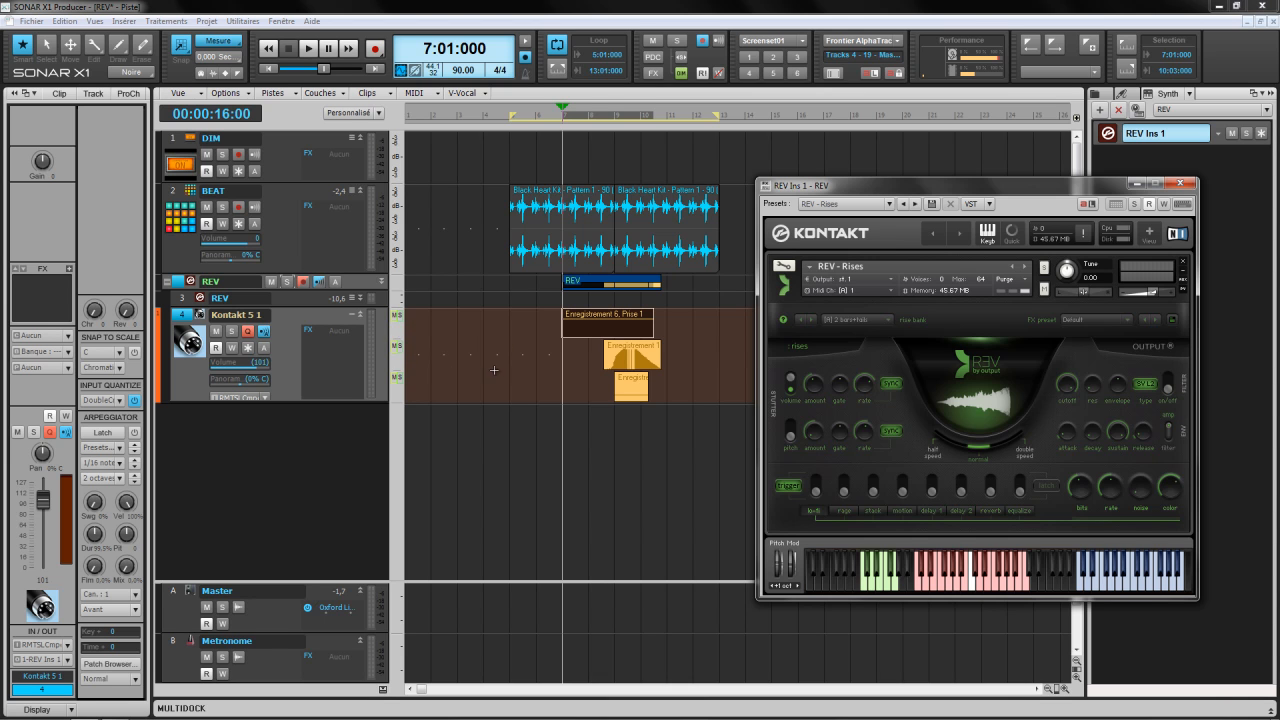
Rename the lo-fi trigger clip on the Kontakt track TRIGGER FX and extend its end into measure 12.
left_click(633, 398)
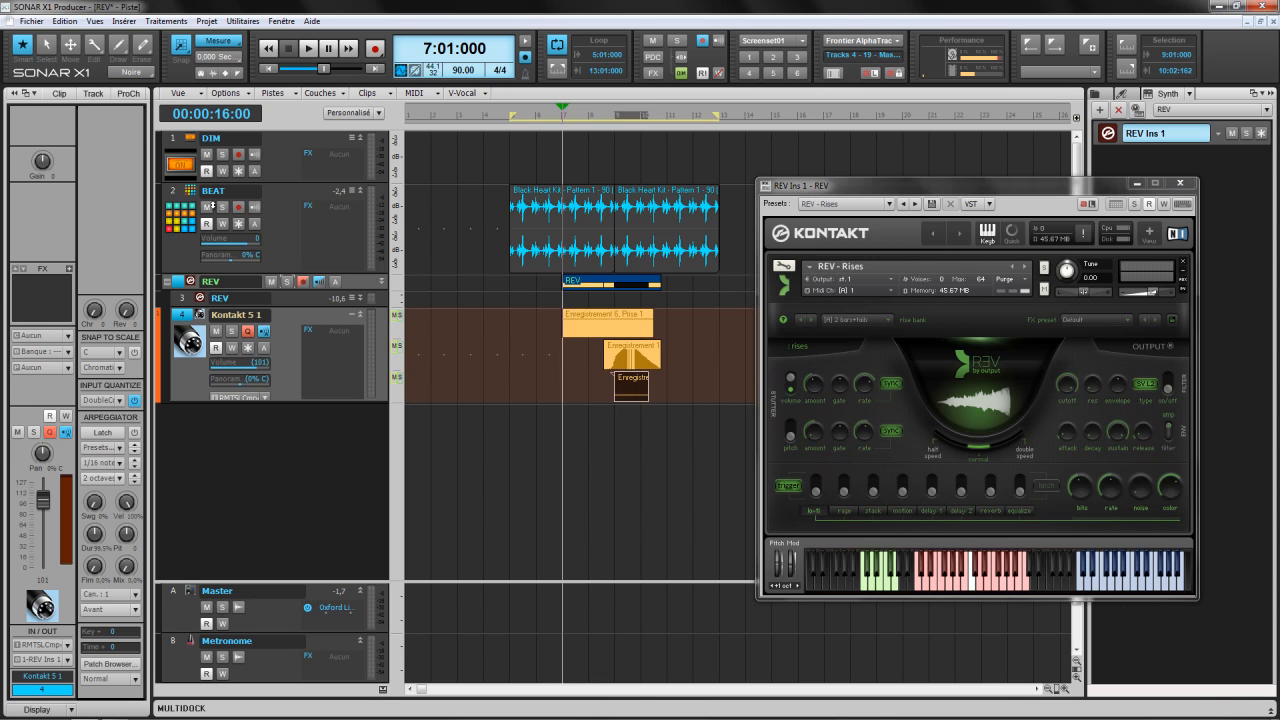
left_click(62, 94)
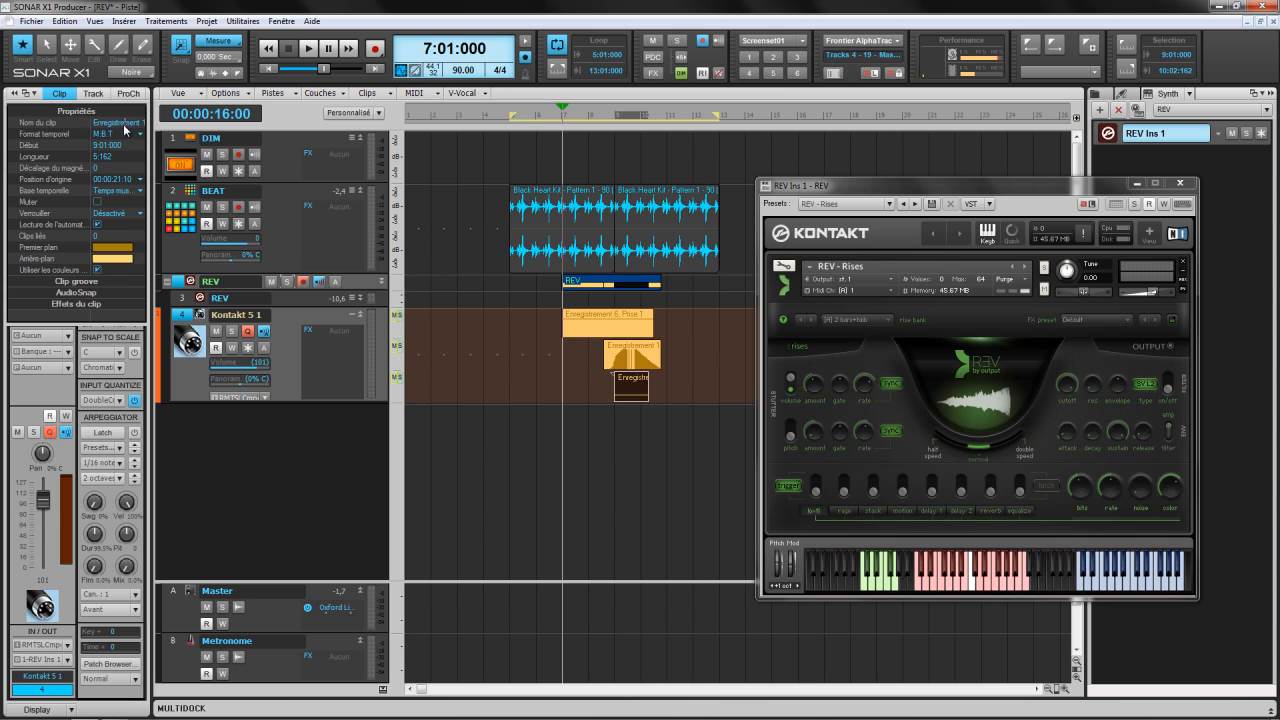
left_click_drag(95, 121, 234, 112)
type("TRIGGER FX")
left_click_drag(648, 387, 698, 390)
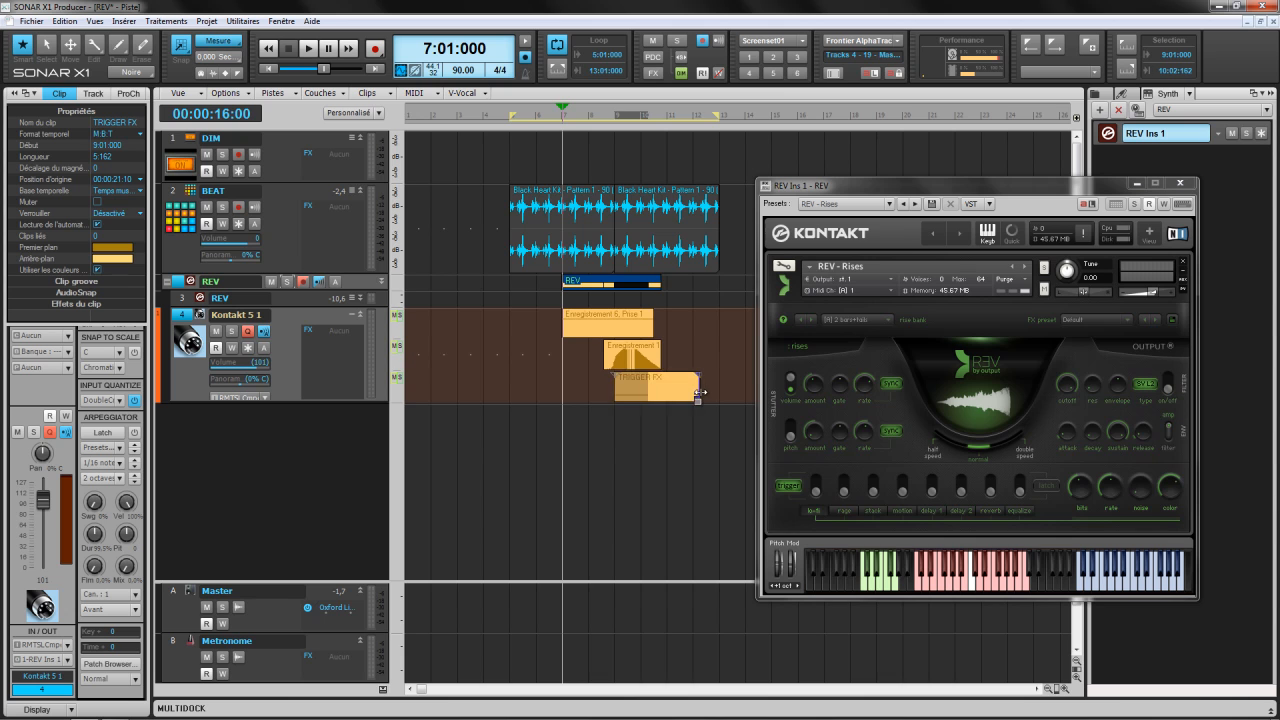
Rename the controller movement clip on the Kontakt track AUTO.
left_click(633, 360)
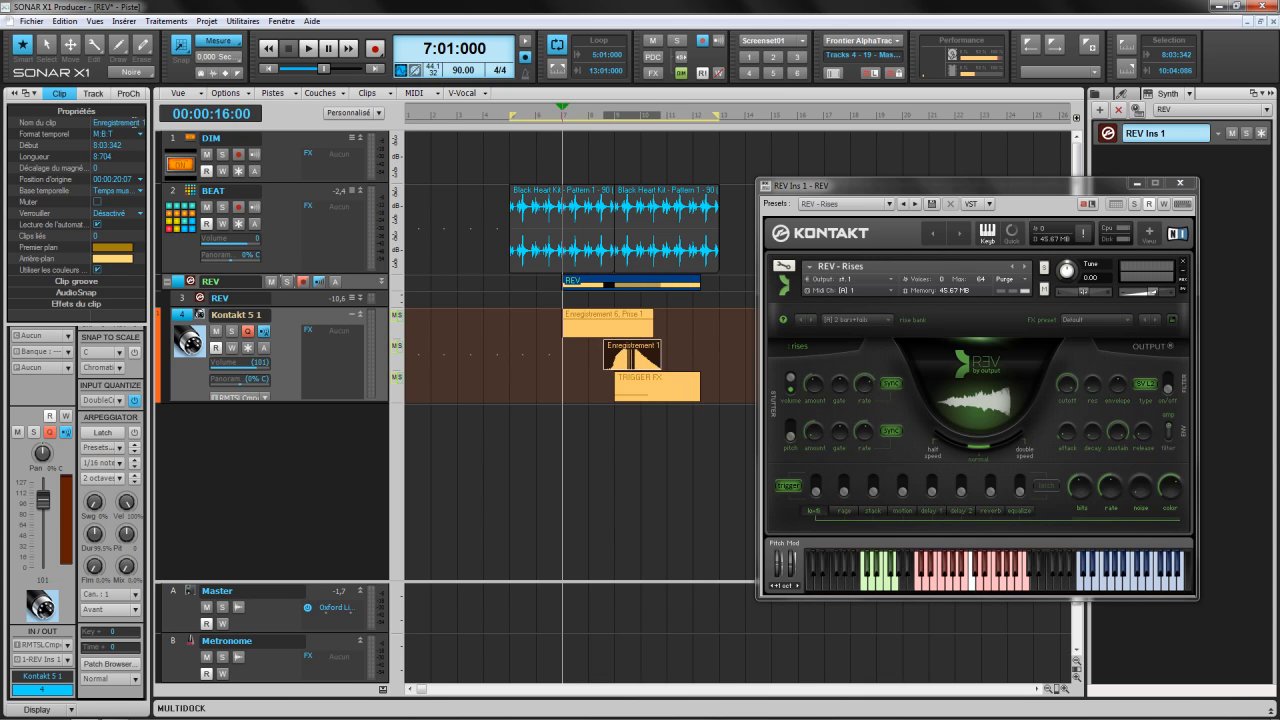
left_click(133, 122)
type("AUTO")
Rename the uppermost note clip on the Kontakt track RISES.
left_click(580, 329)
double_click(138, 122)
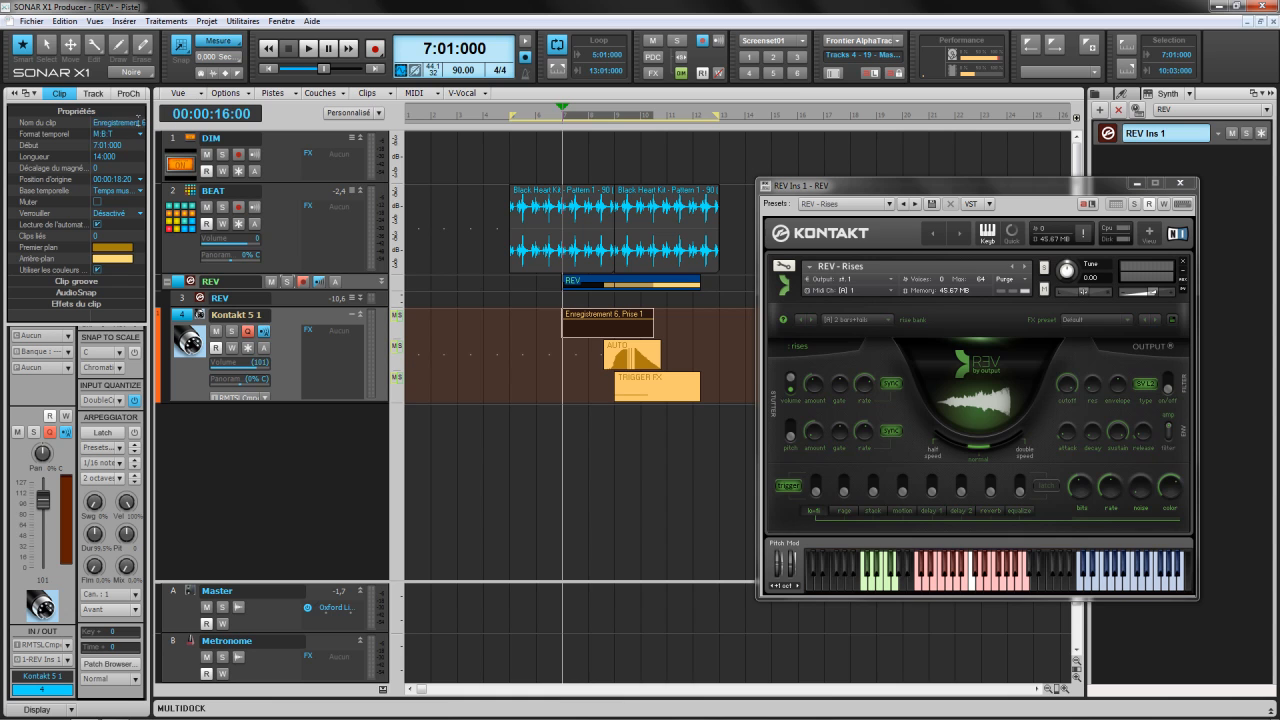
double_click(138, 121)
left_click(138, 121)
type("RISE")
key("BackSpace")
key("BackSpace")
key("BackSpace")
key("BackSpace")
key("BackSpace")
key("BackSpace")
key("BackSpace")
key("BackSpace")
key("BackSpace")
key("BackSpace")
key("BackSpace")
key("BackSpace")
key("BackSpace")
key("BackSpace")
key("BackSpace")
key("BackSpace")
key("Delete")
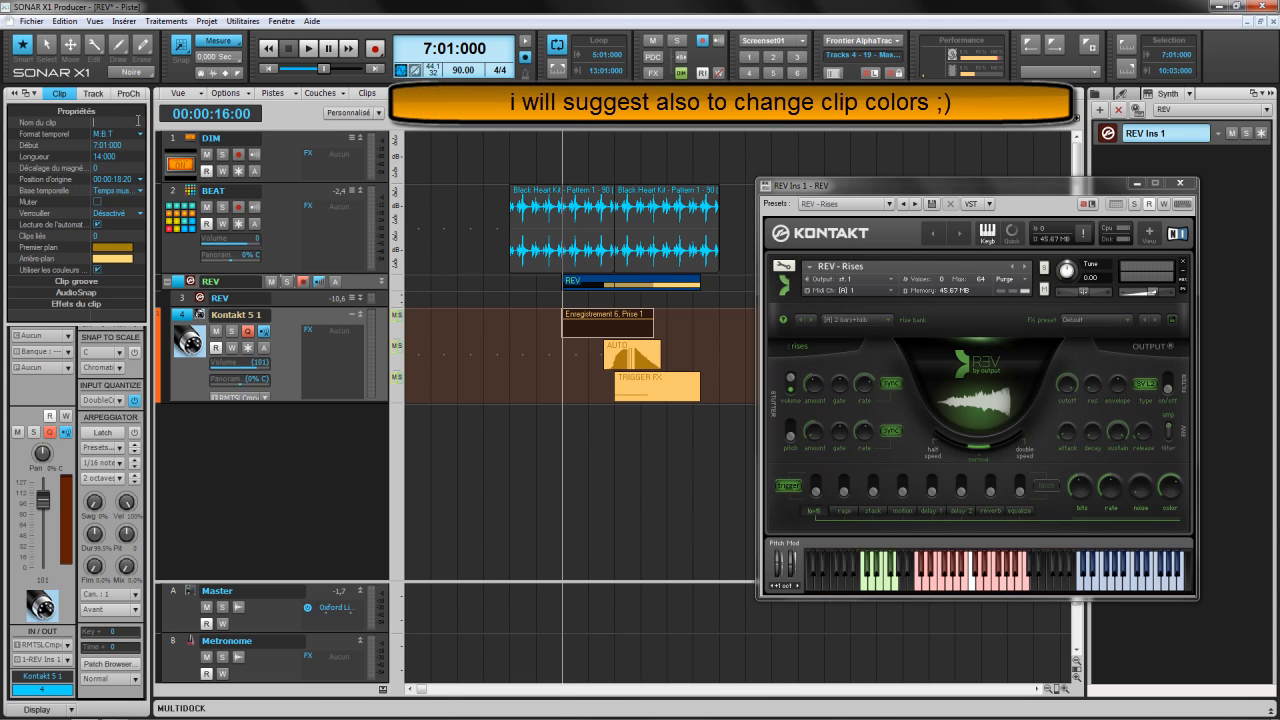
type("SE")
key("Return")
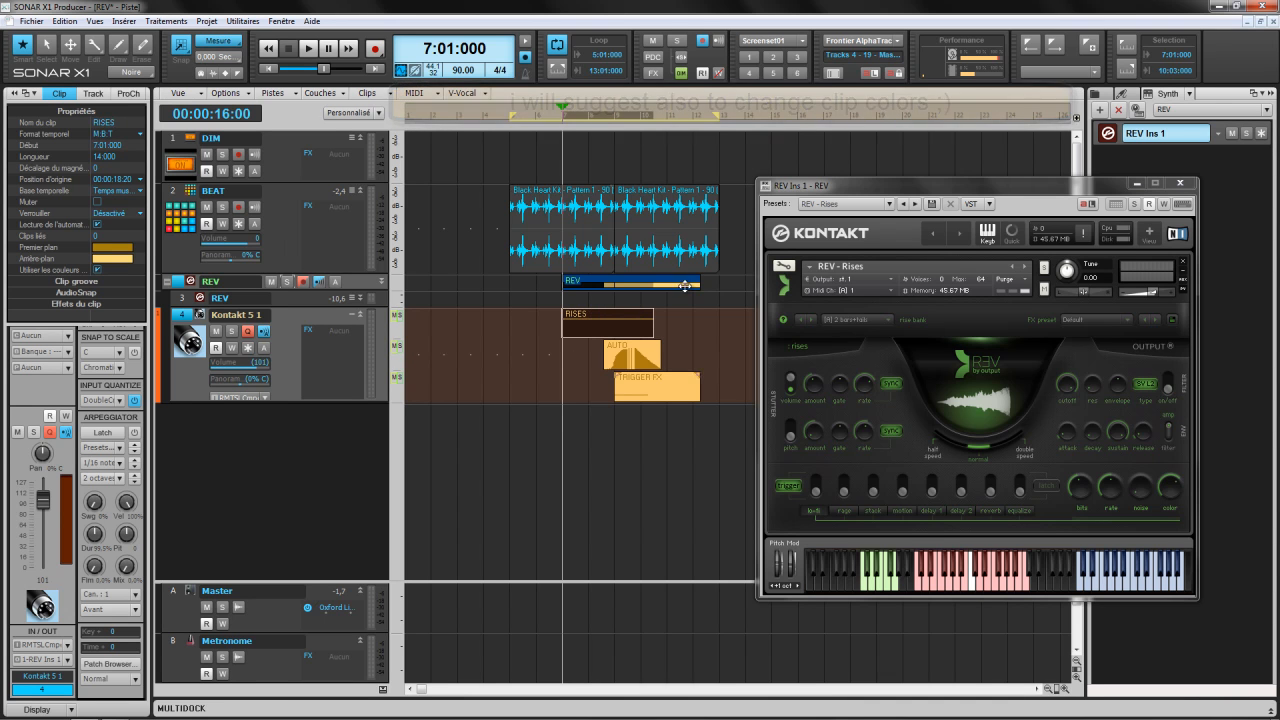
Audition higher blue-zone rise keys in REV and record an additional take on the Kontakt track from measure 7.
key("space")
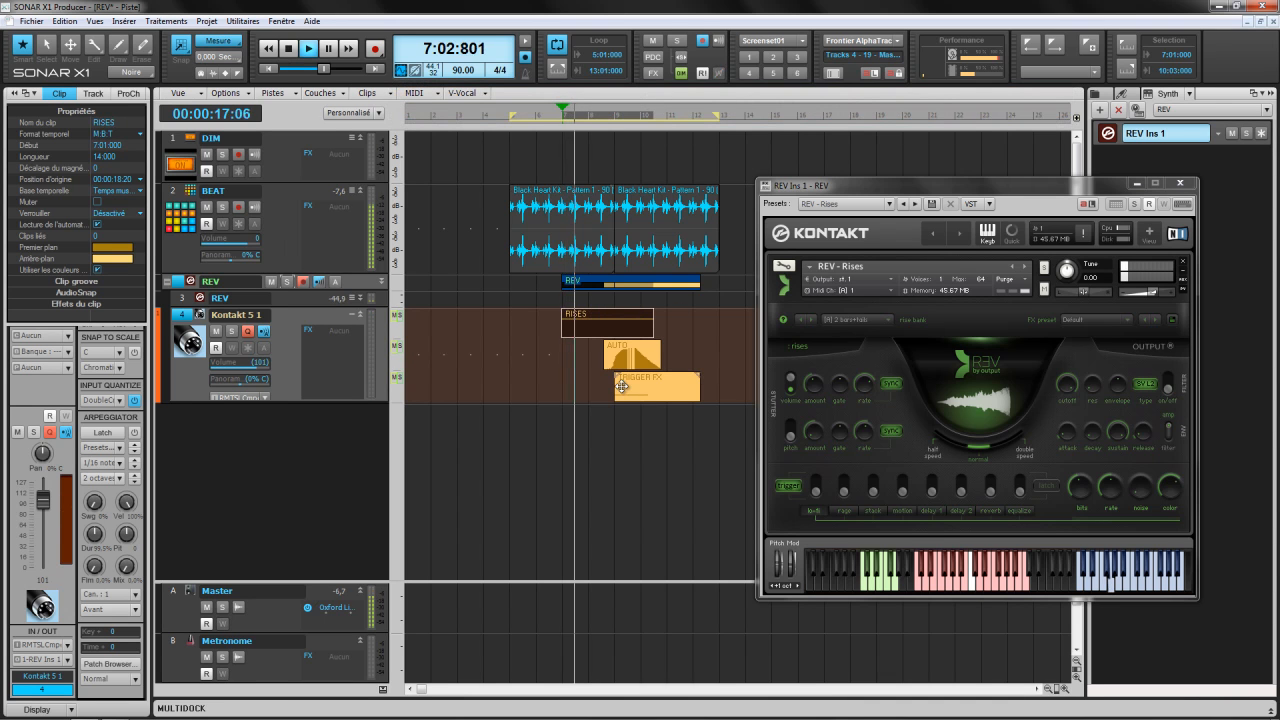
key("space")
left_click(1122, 576)
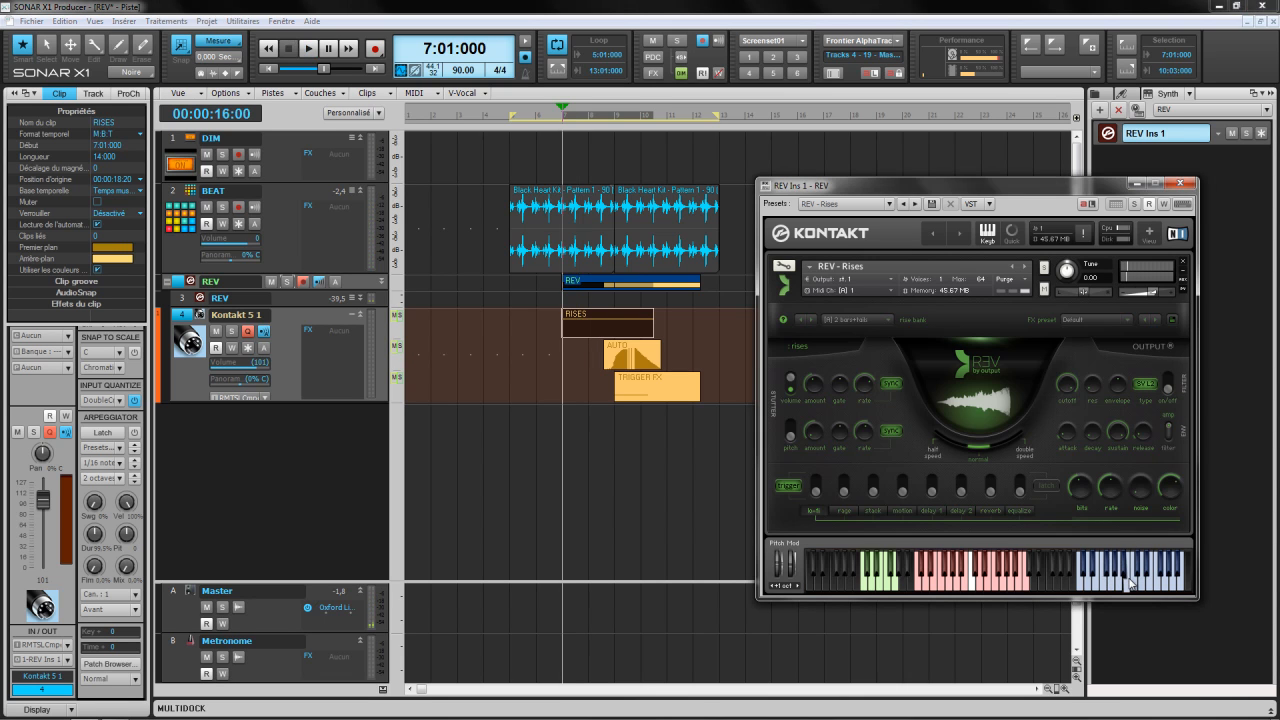
left_click(1172, 583)
left_click(375, 50)
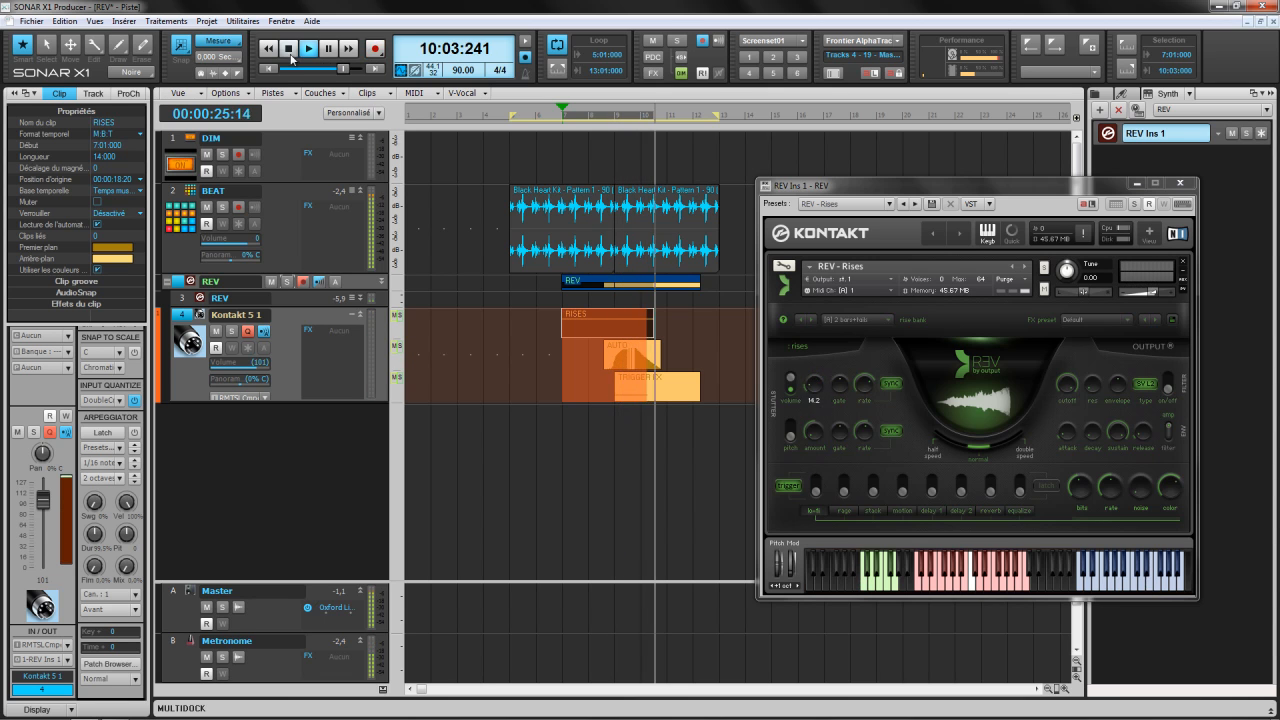
key("space")
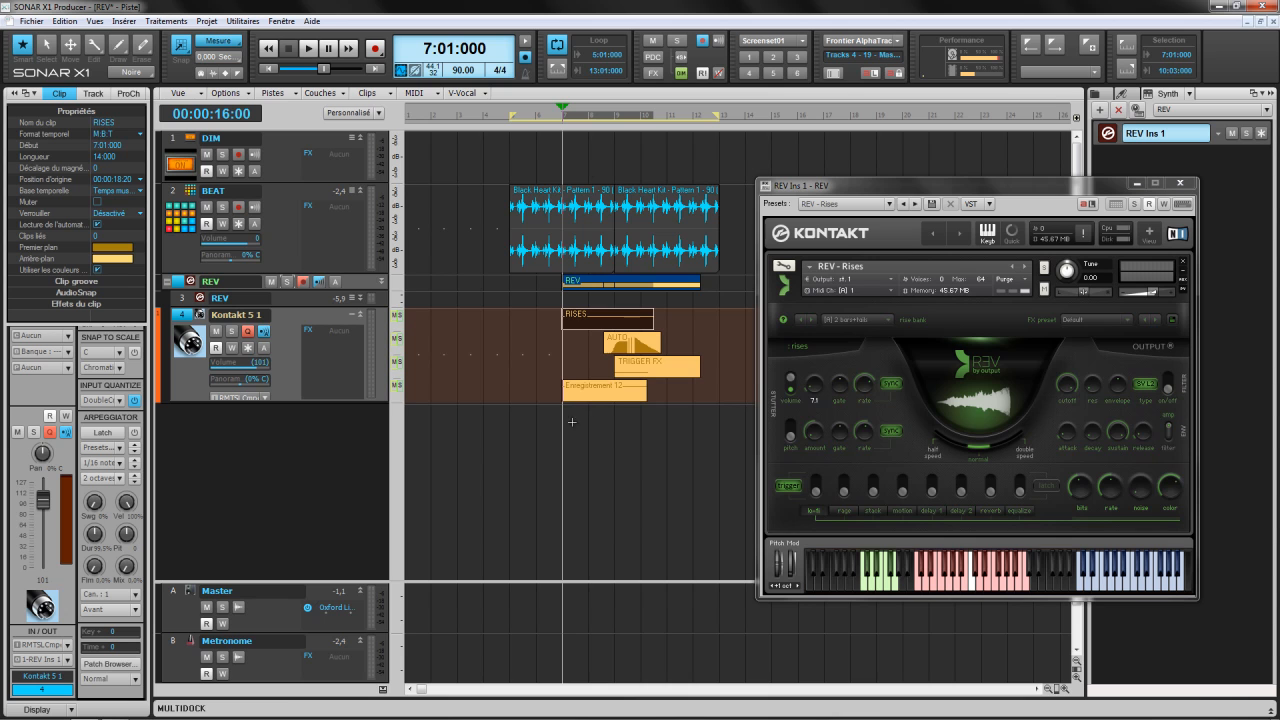
Move the new take onto the RISES clip in the first take lane, keeping its start at measure 7, and start playback.
left_click(589, 396)
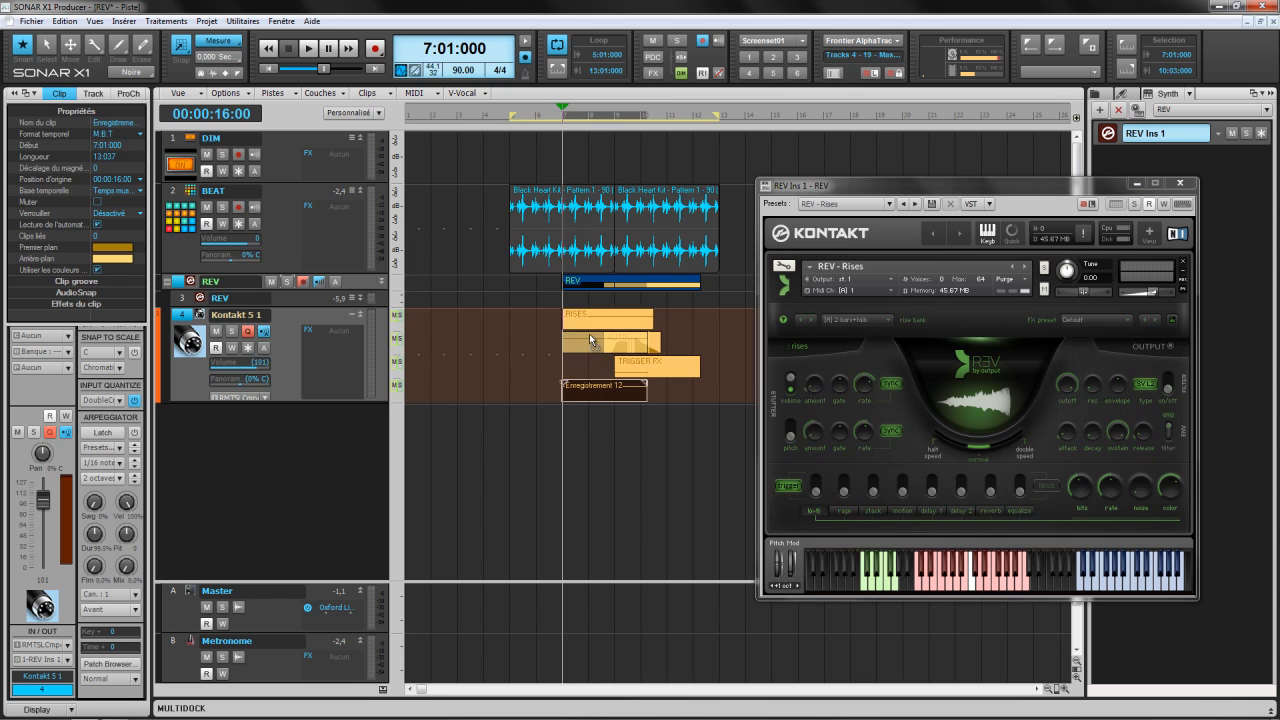
left_click_drag(588, 323, 608, 325)
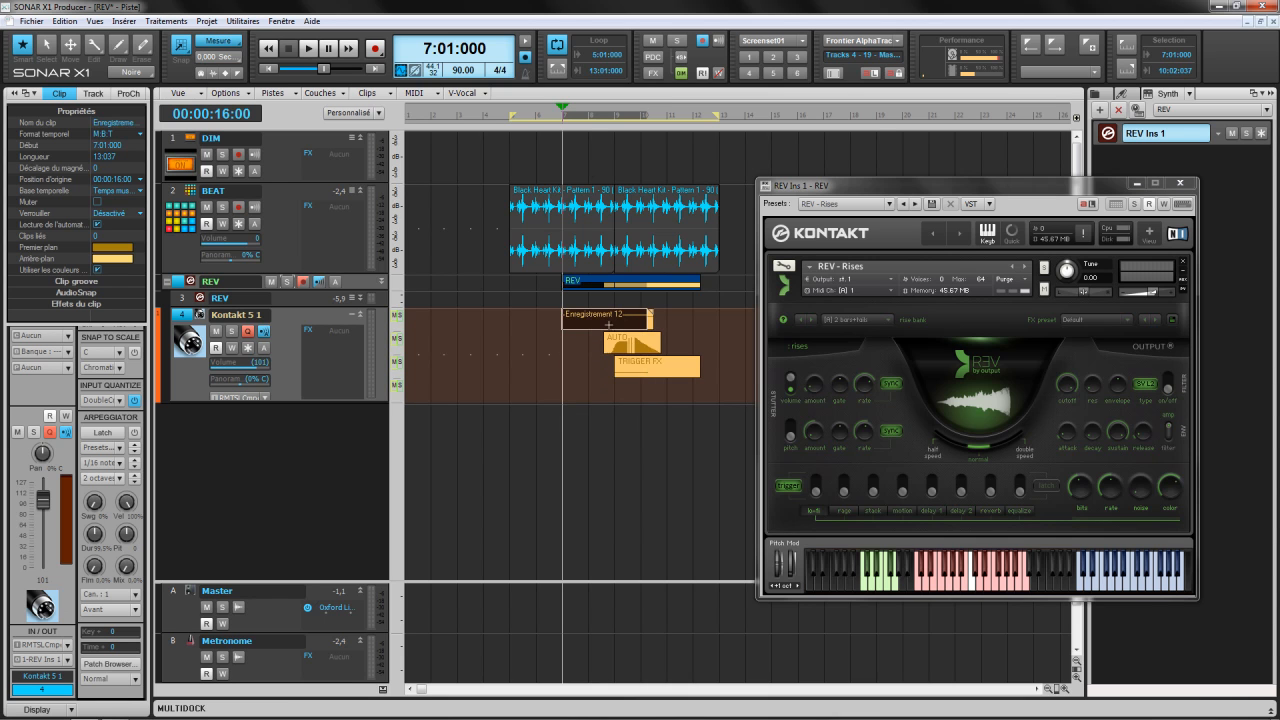
left_click(309, 52)
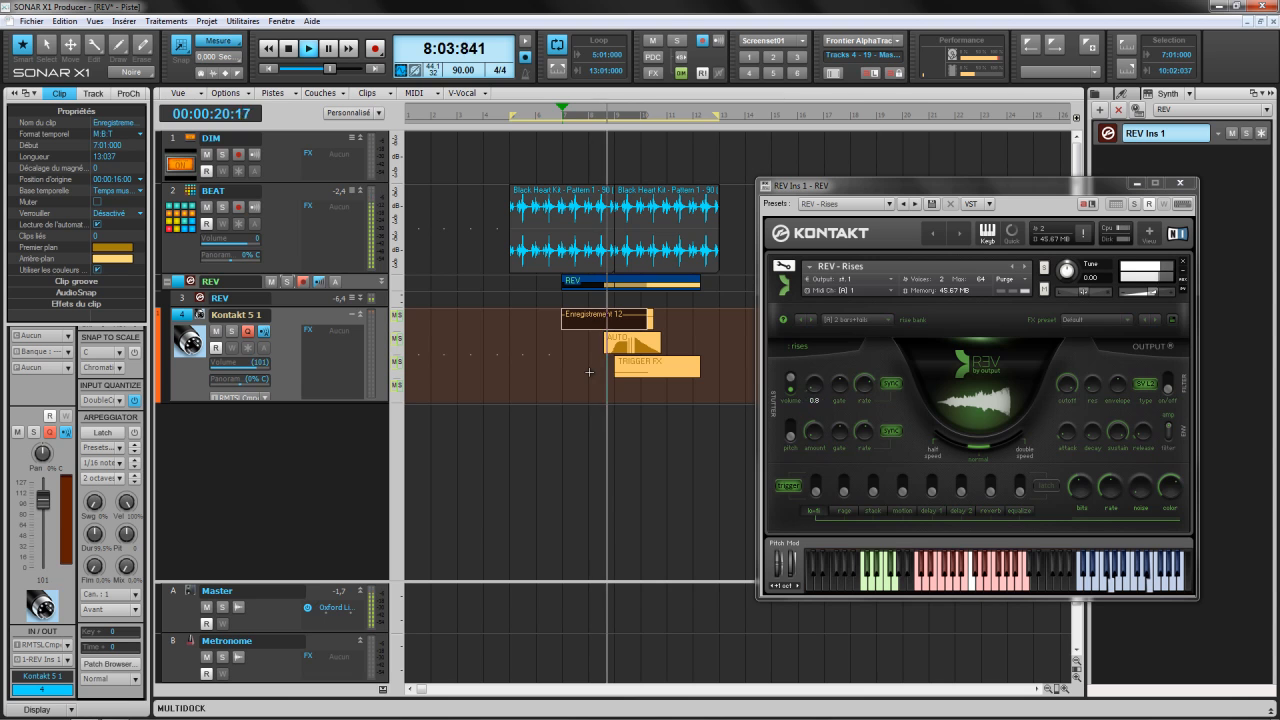
Stop playback and examine the A and B rise lengths, tails and electro variants in REV's rise bank list, keeping the current bank.
left_click(889, 320)
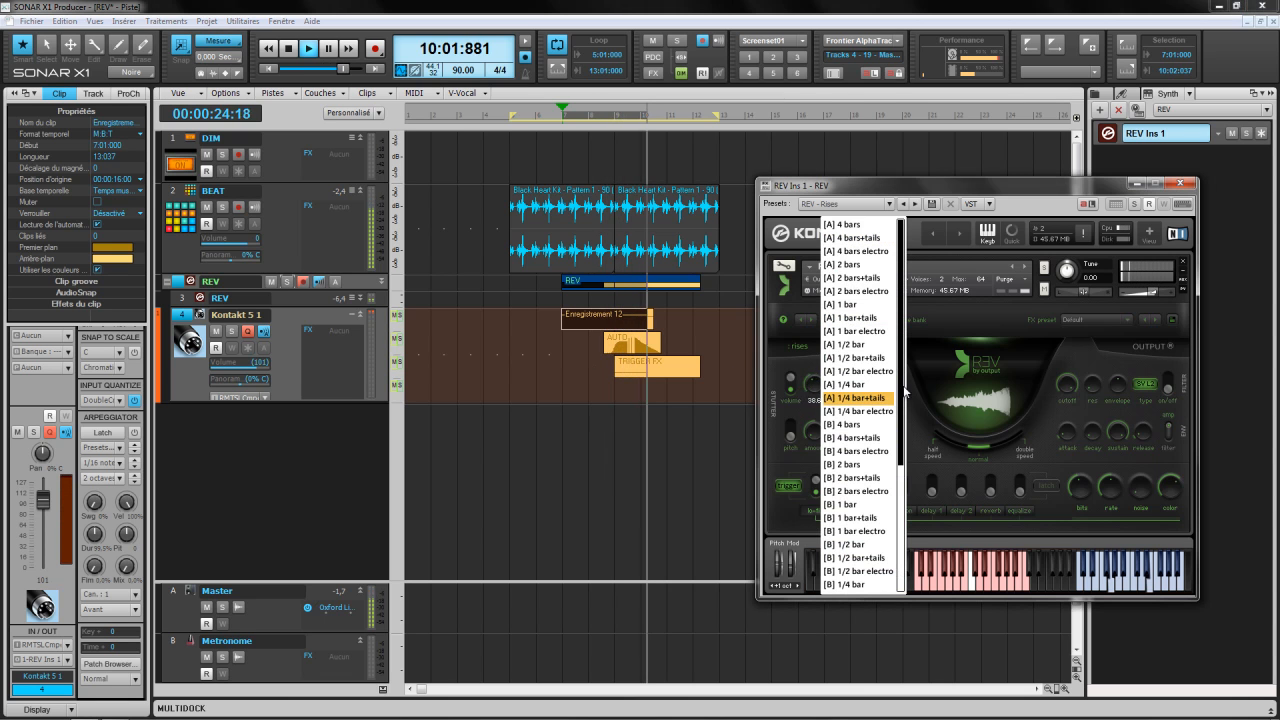
mouse_move(901, 389)
left_mouse_down()
mouse_move(898, 526)
mouse_move(904, 375)
left_mouse_up()
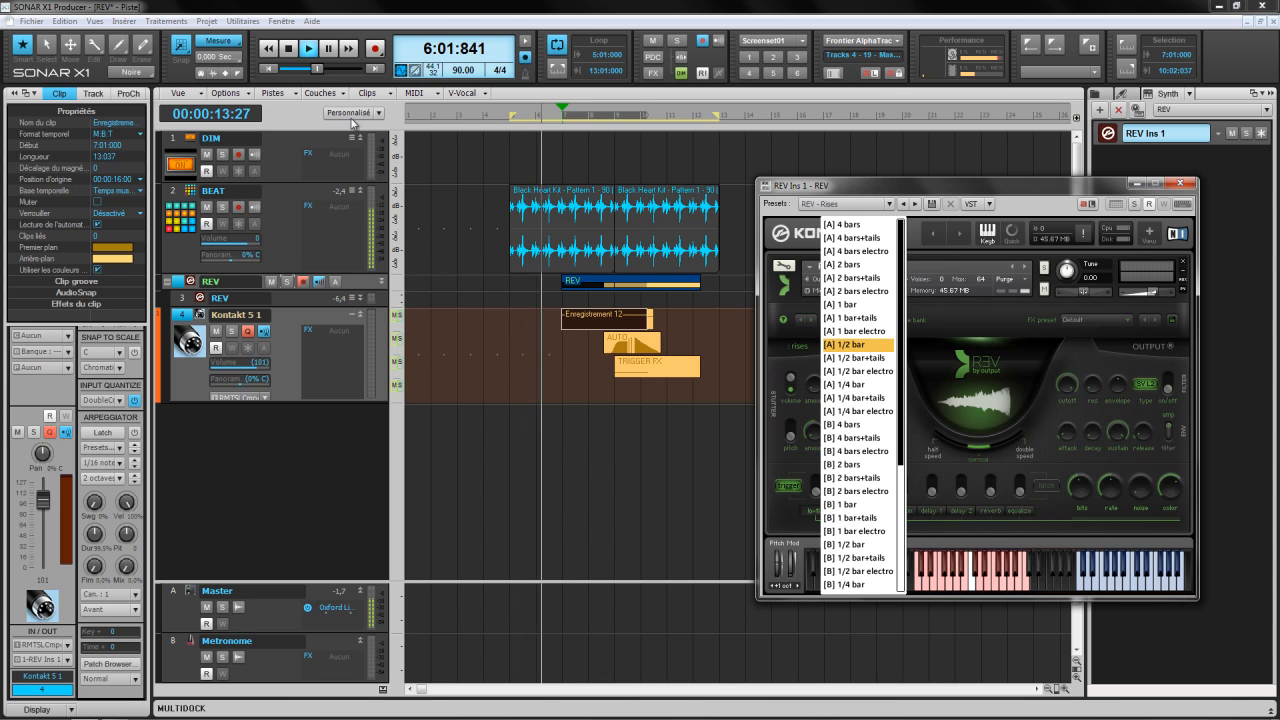
left_click(287, 50)
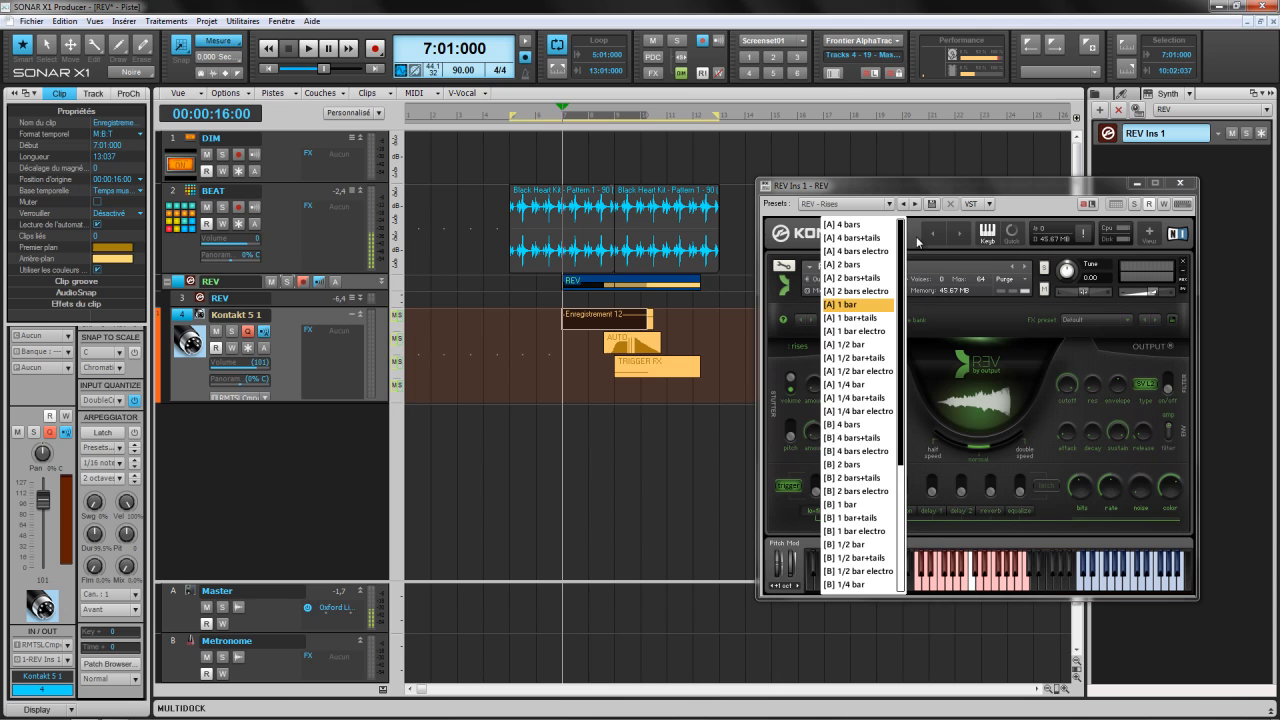
left_click(910, 237)
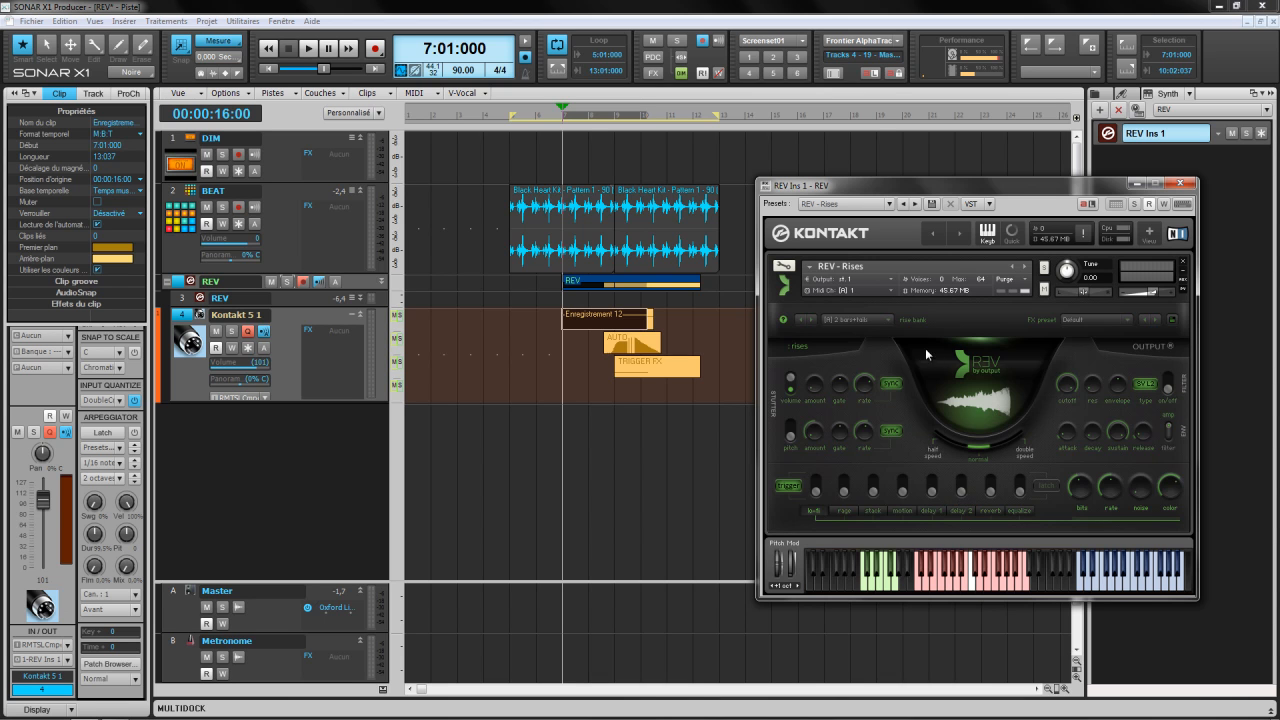
left_click(888, 321)
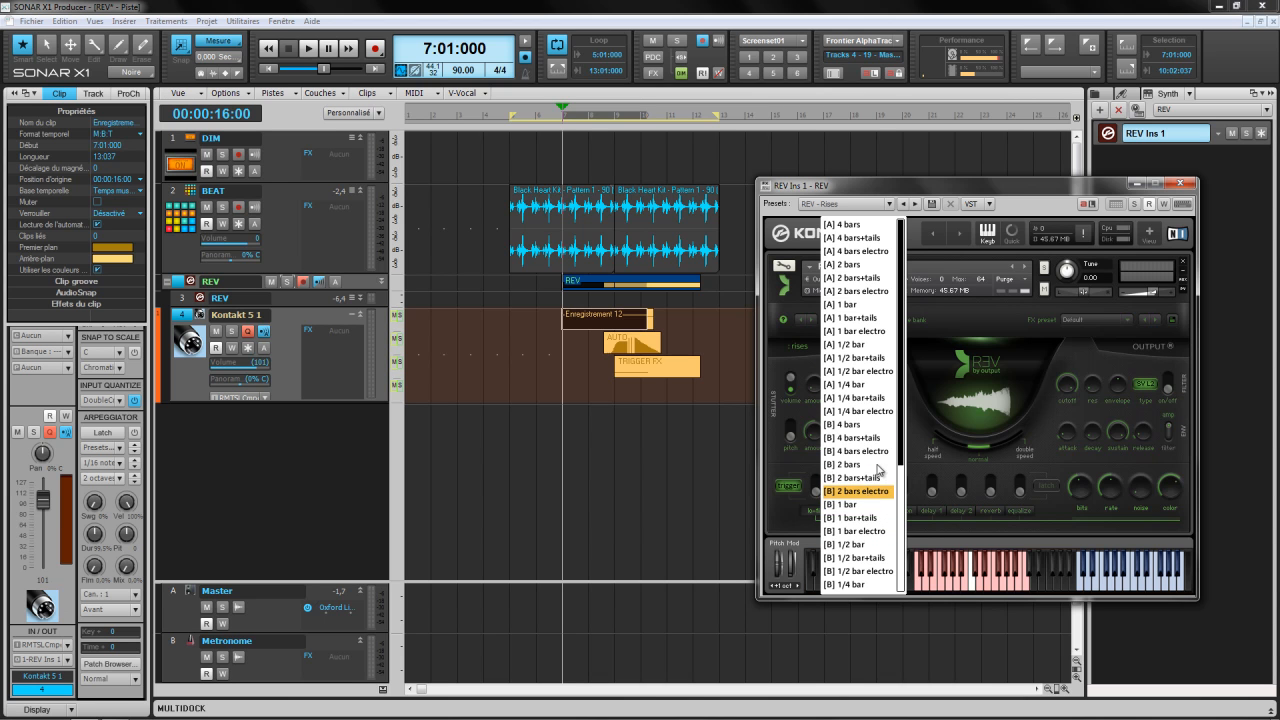
left_click_drag(902, 347, 886, 266)
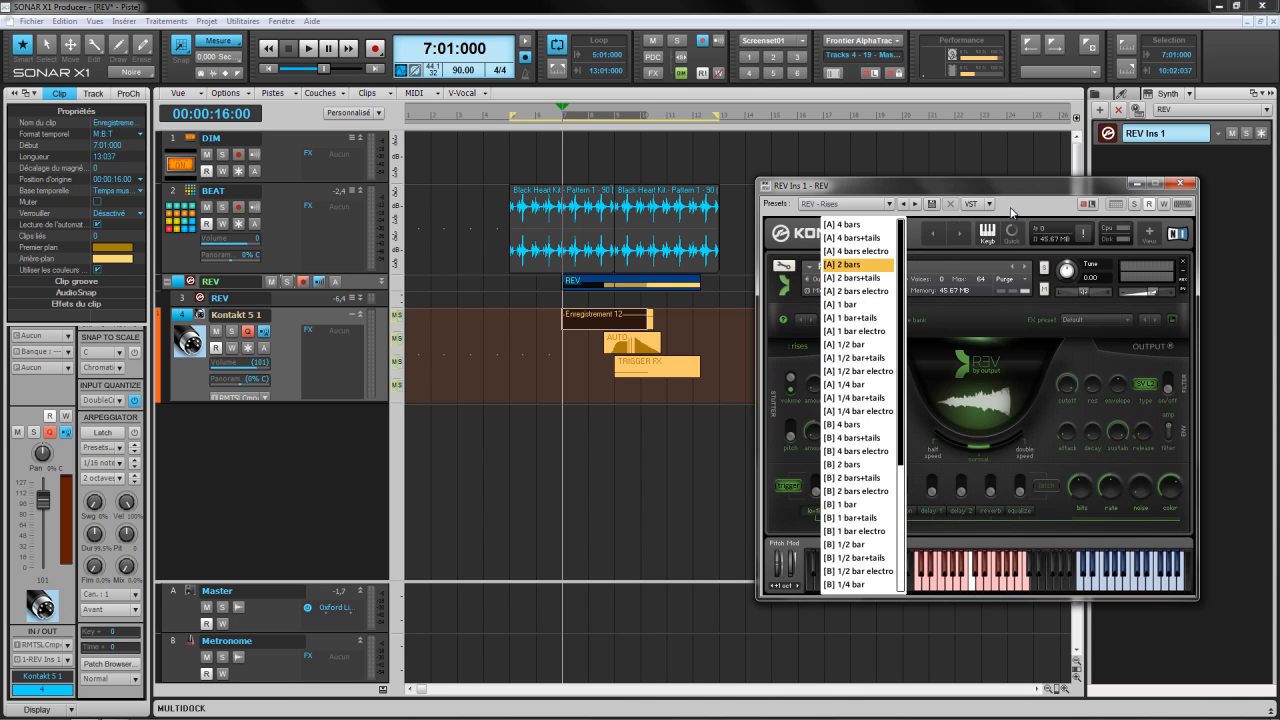
left_click(990, 321)
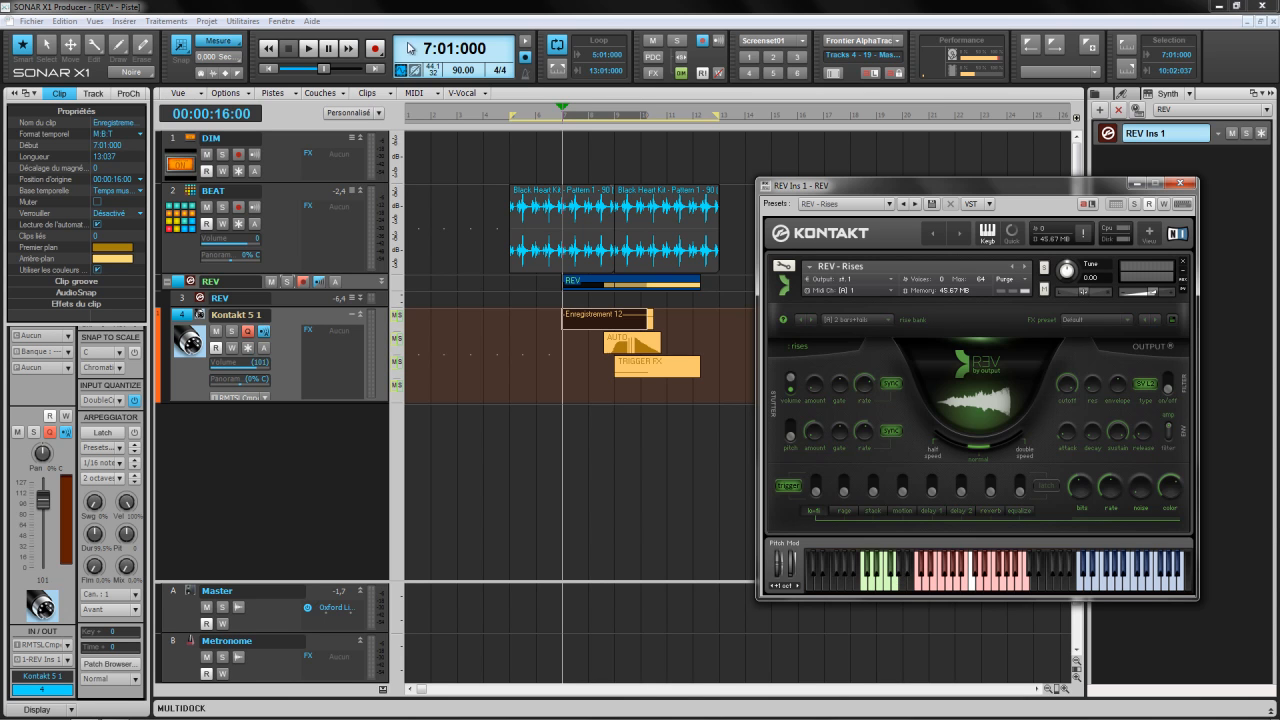
Play the layered rises from measure 7, soloing the REV track during playback.
key("space")
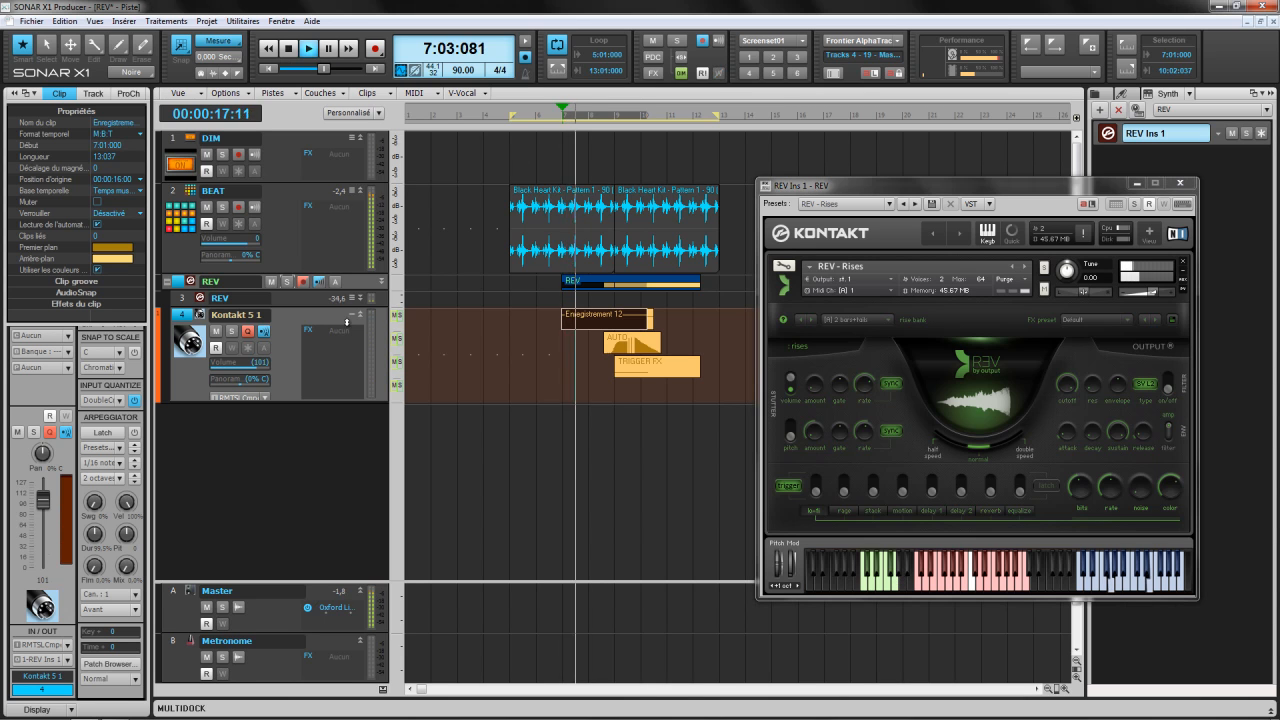
left_click(287, 282)
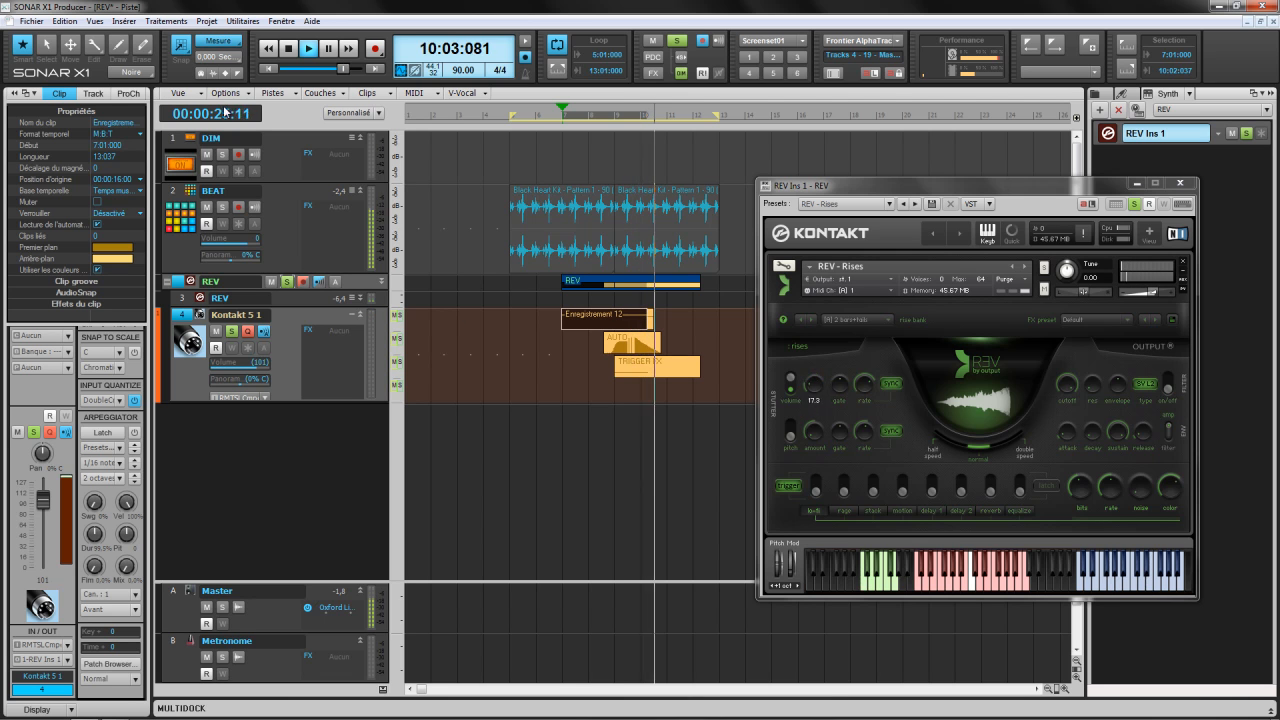
key("space")
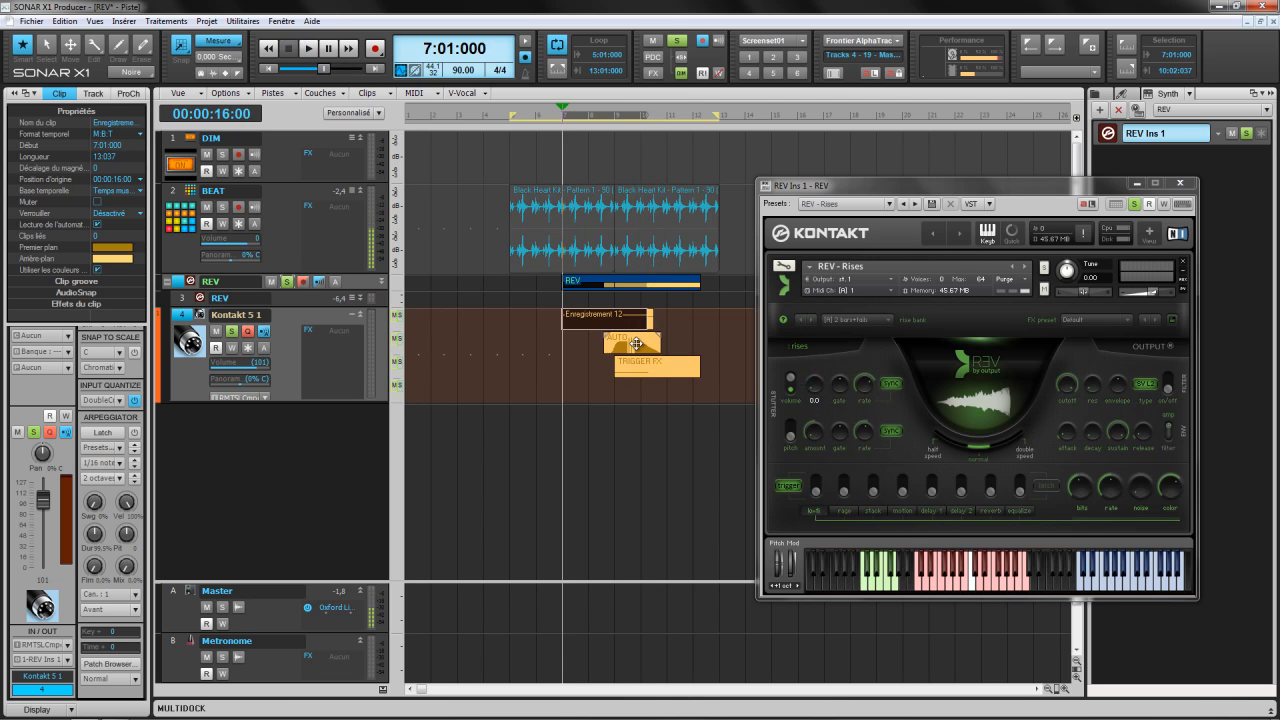
Examine the TRIGGER FX clip in the Piano Roll, close the view and unsolo the REV track.
double_click(631, 371)
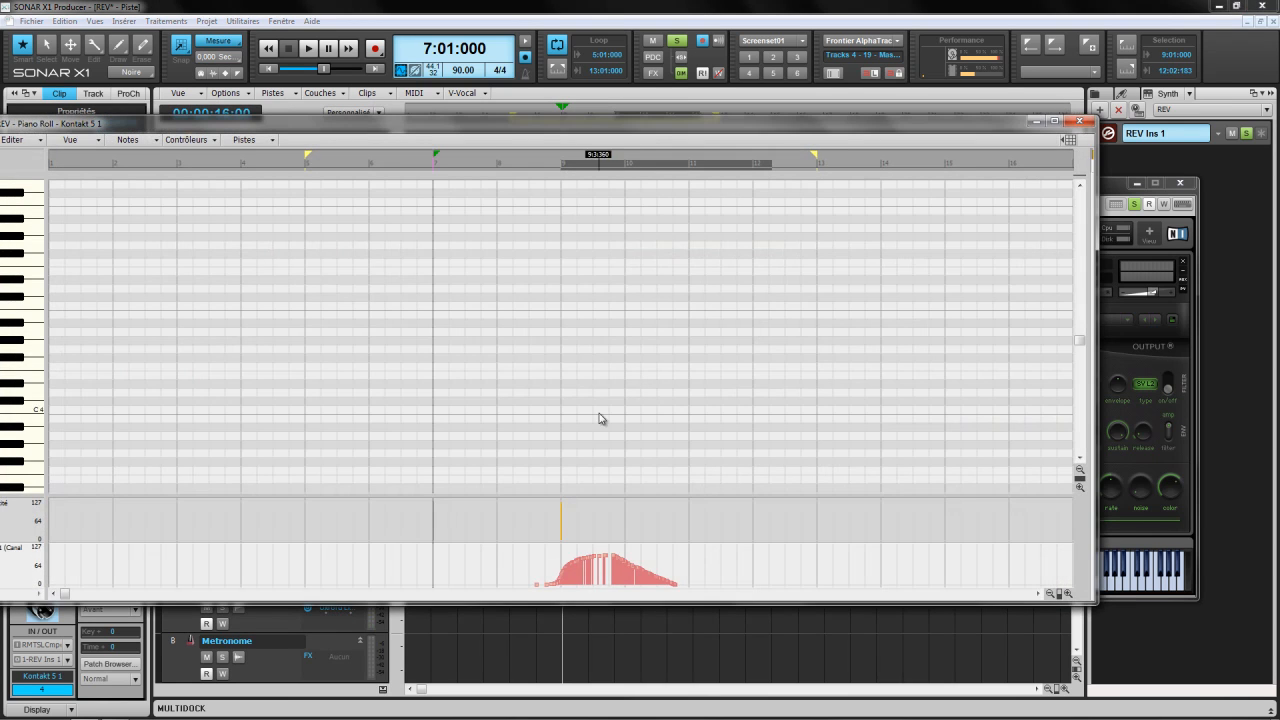
left_click(1079, 121)
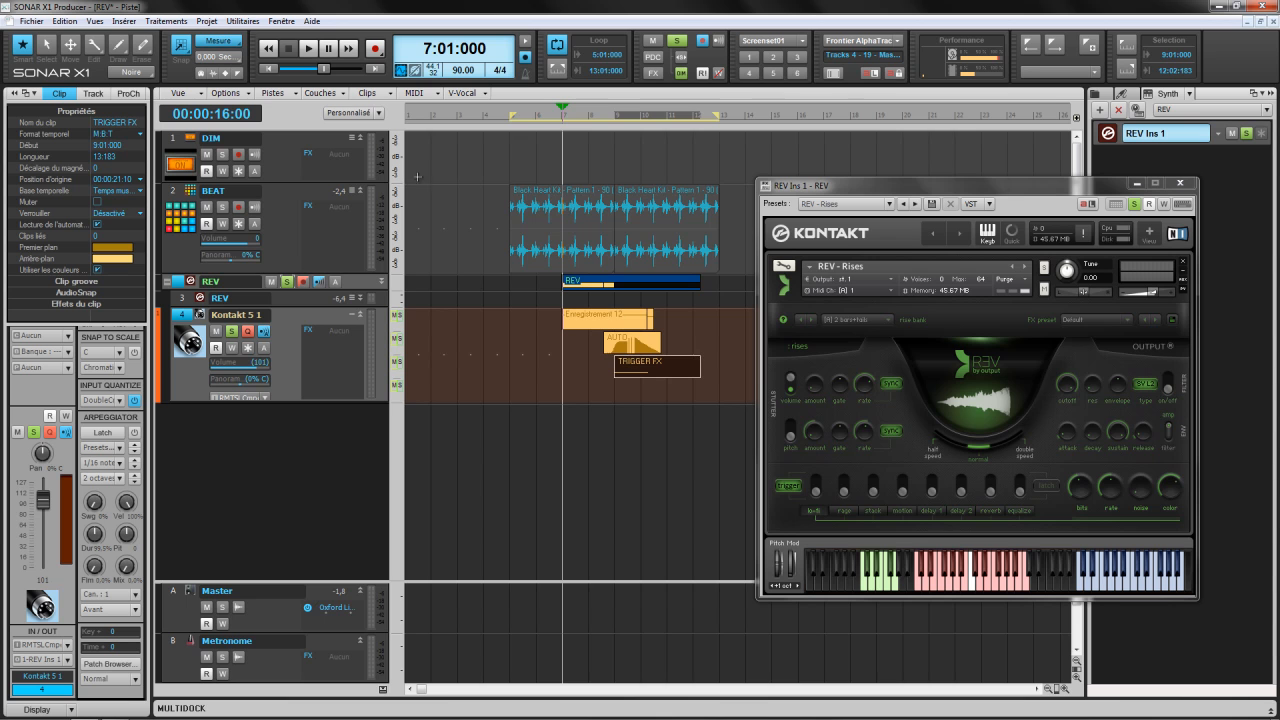
left_click(289, 284)
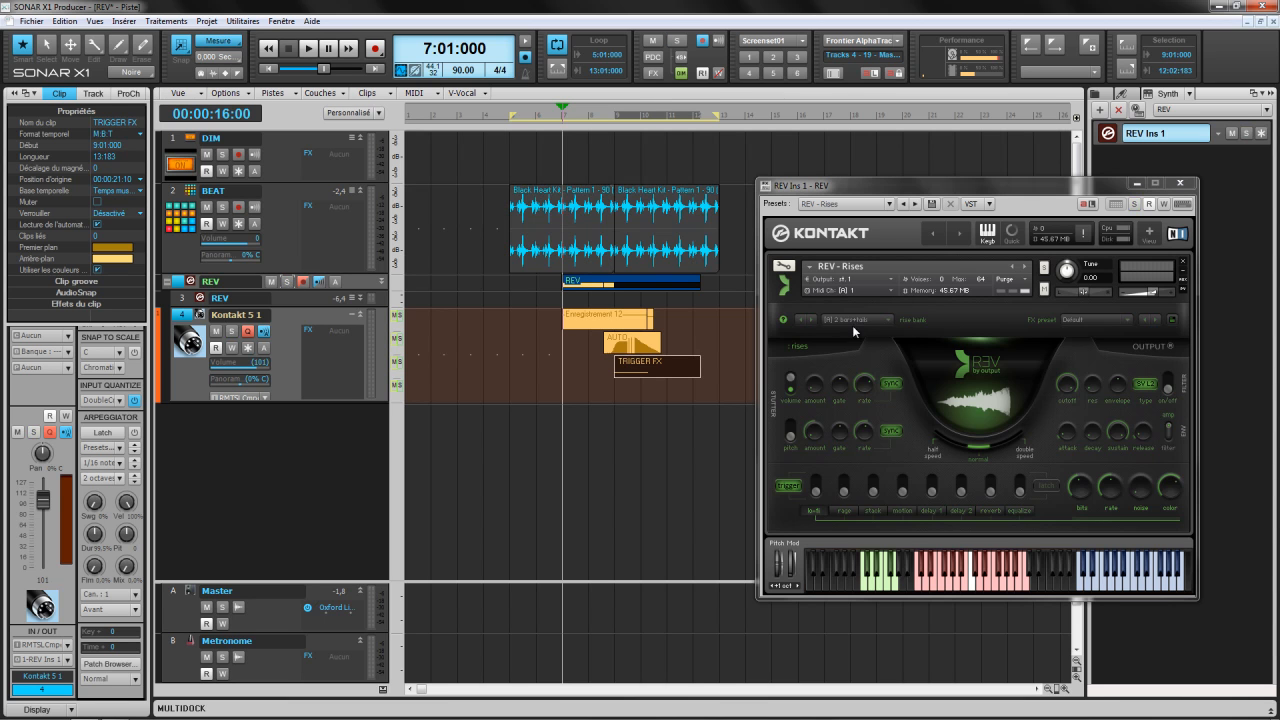
Reposition the REV Rises instrument window so that it overlaps the track clips.
left_click_drag(1006, 212, 894, 196)
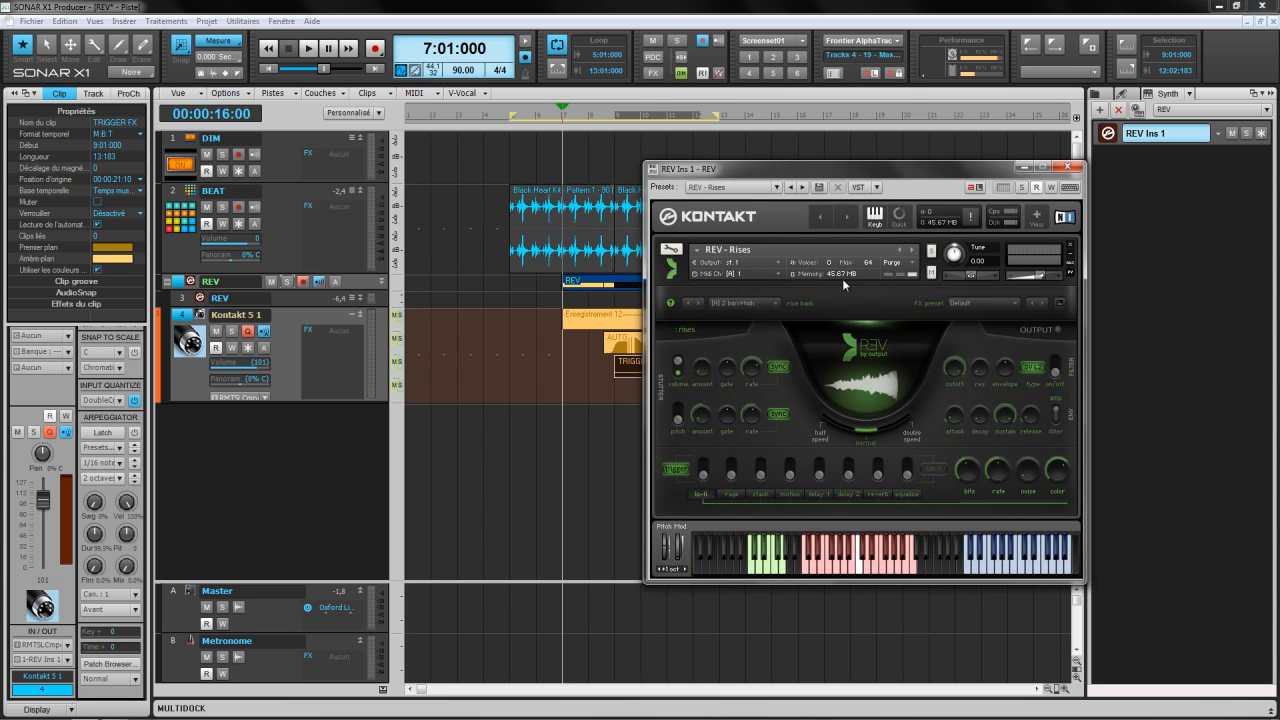
left_click(1042, 223)
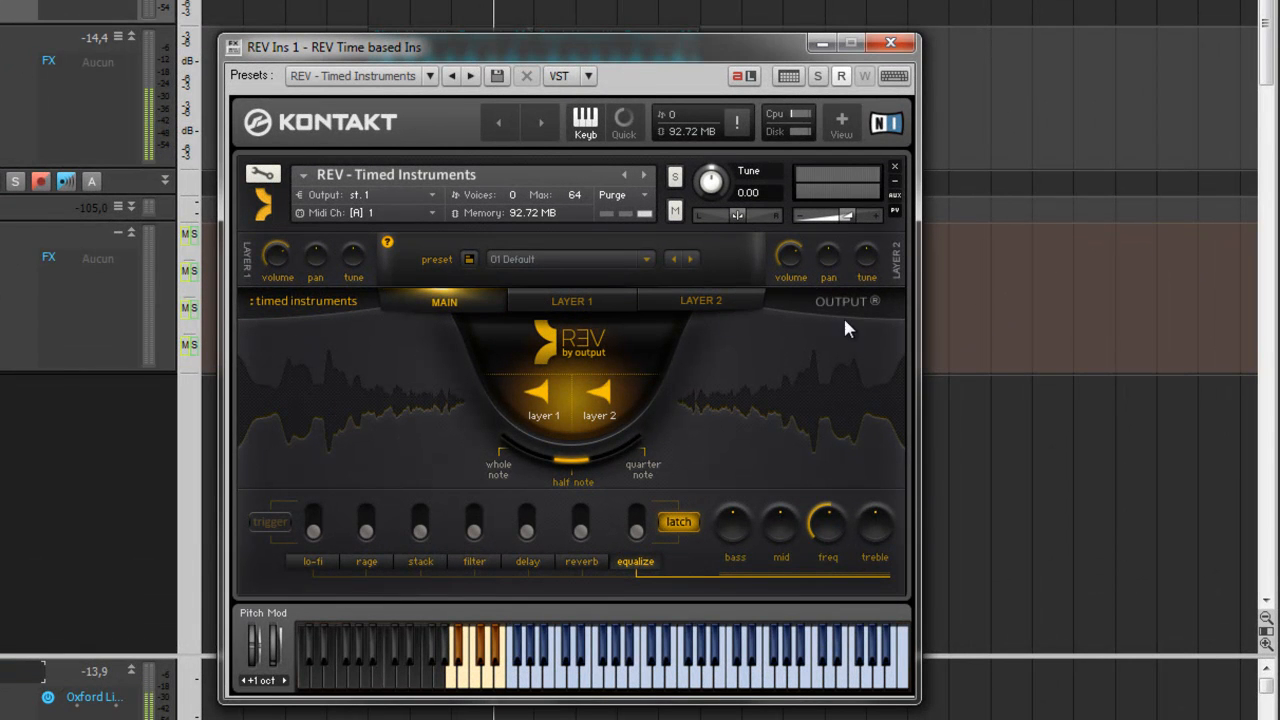
Look through REV's Layer 1 and Layer 2 pages and load the 02 Nice Harmonics preset from Fundamentals.
left_click(567, 303)
left_click(693, 301)
left_click(569, 302)
left_click(437, 300)
left_click(645, 261)
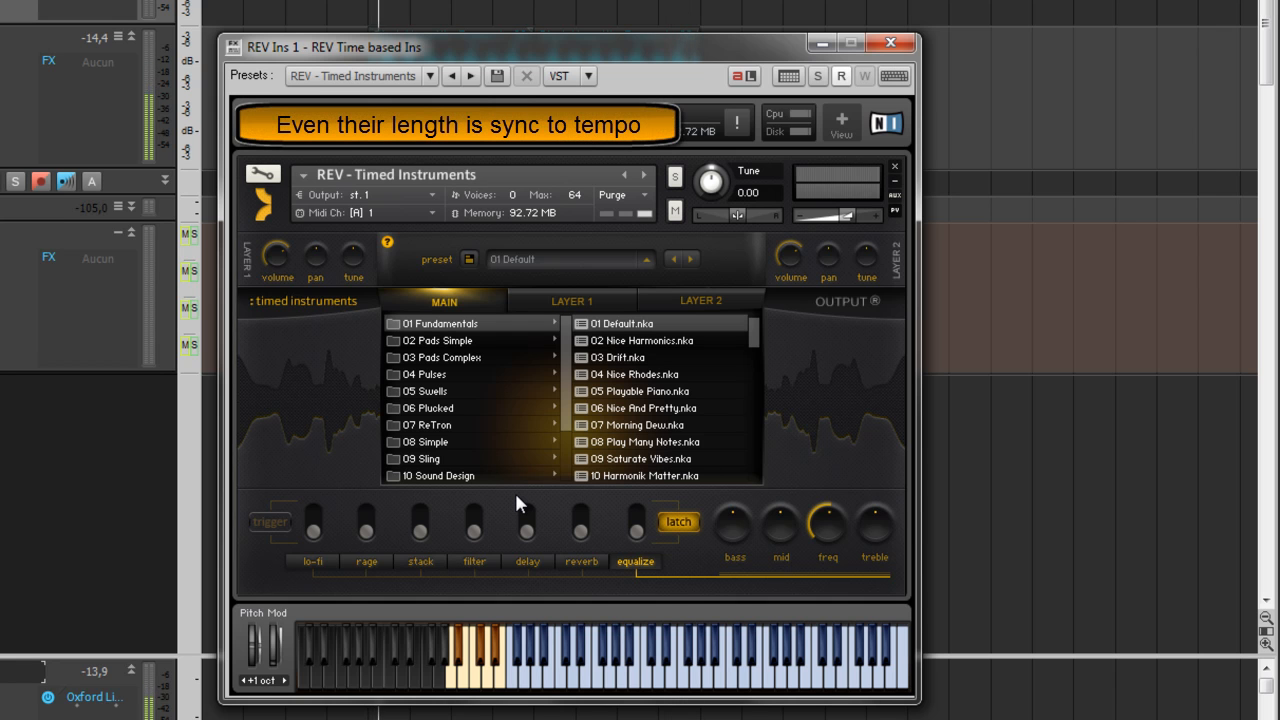
left_click(621, 342)
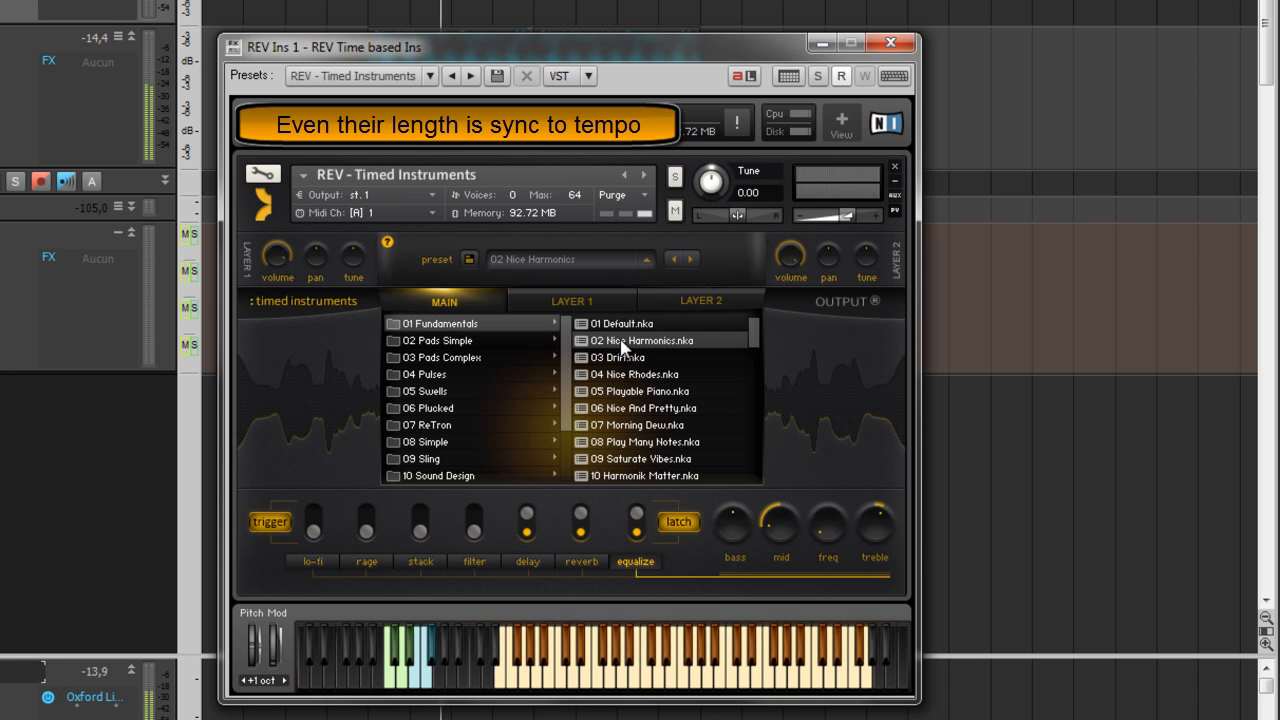
Reposition the Kontakt window, expand it to the full rack view and load the factory Harmonize > Chord multi script.
left_click_drag(499, 47, 661, 155)
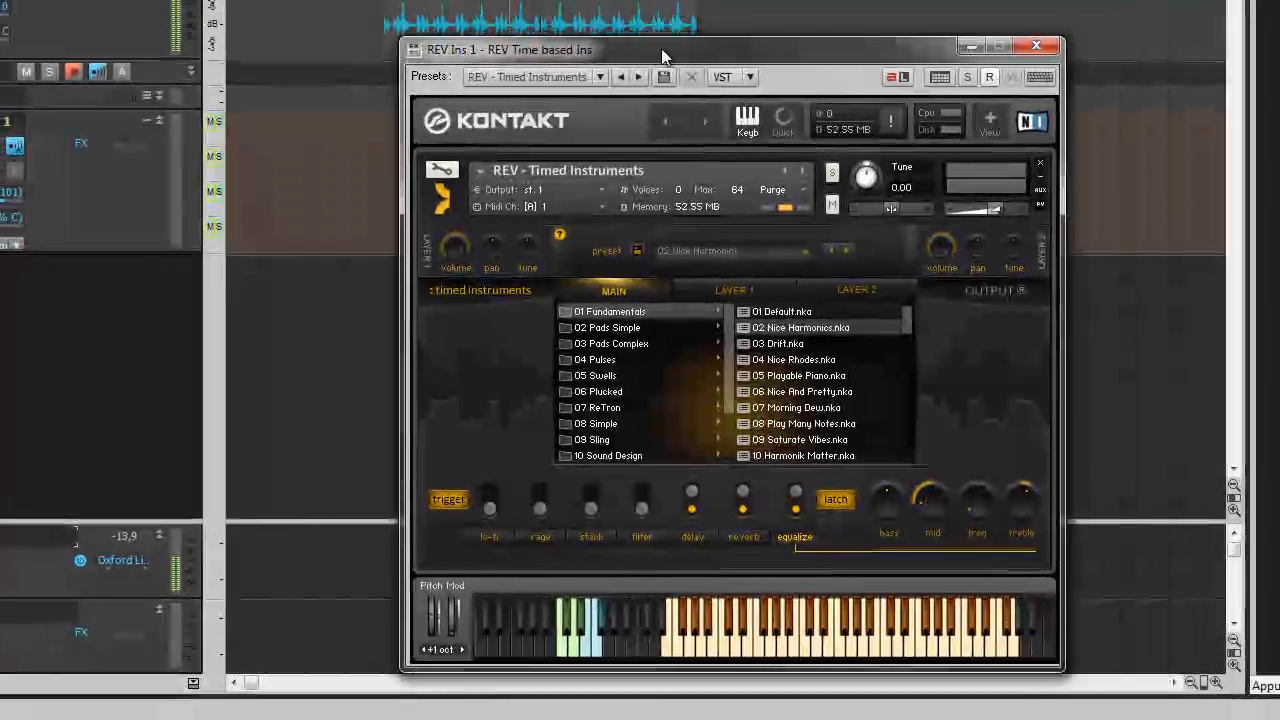
left_click_drag(661, 48, 568, 53)
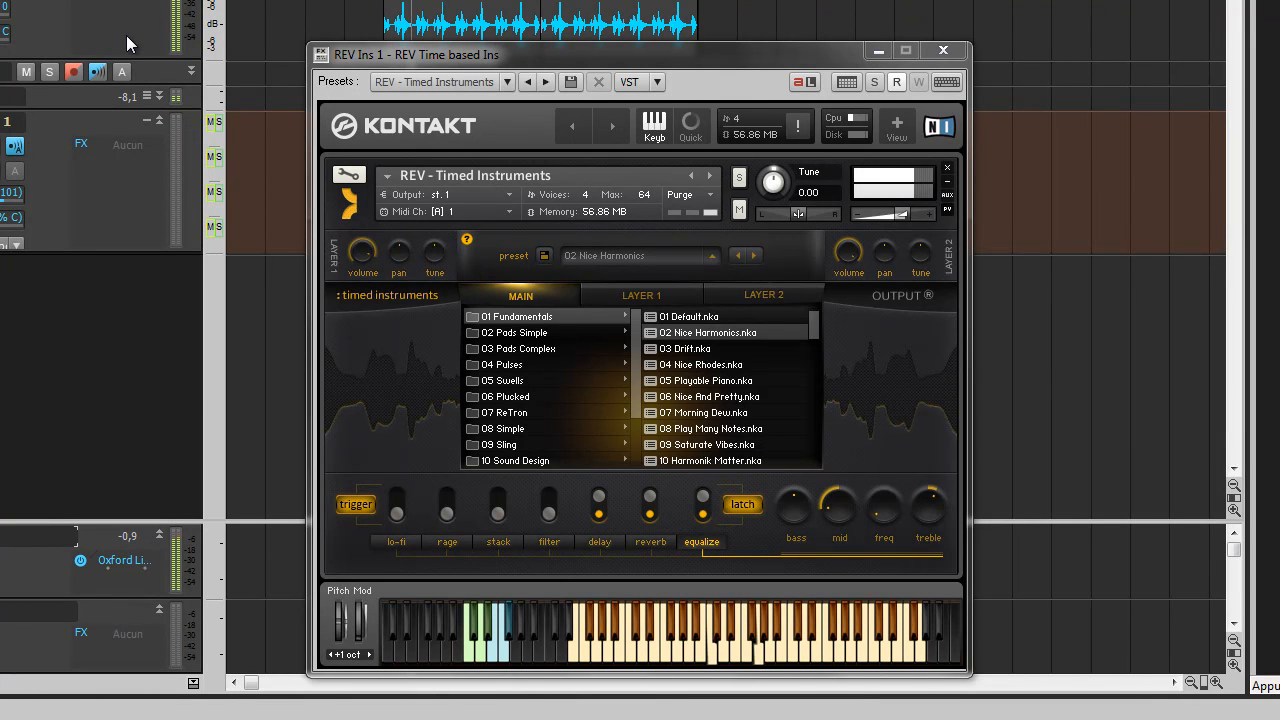
left_click_drag(637, 56, 550, 0)
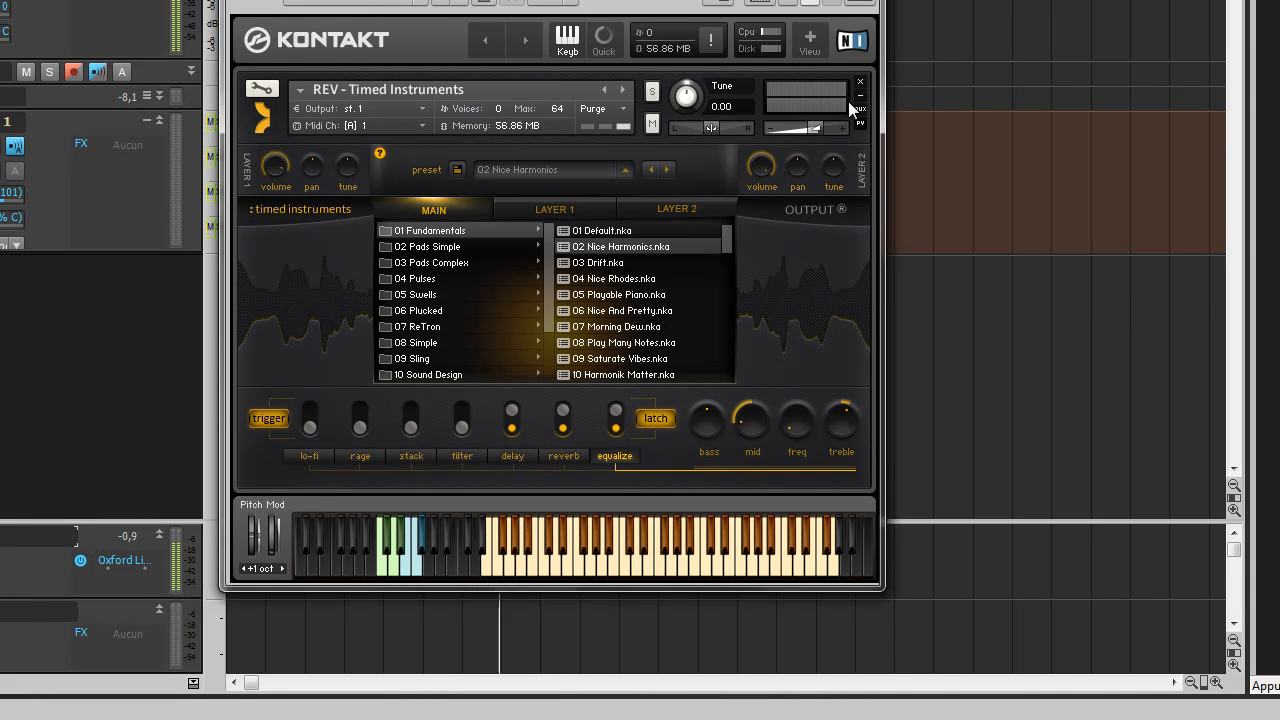
left_click(812, 45)
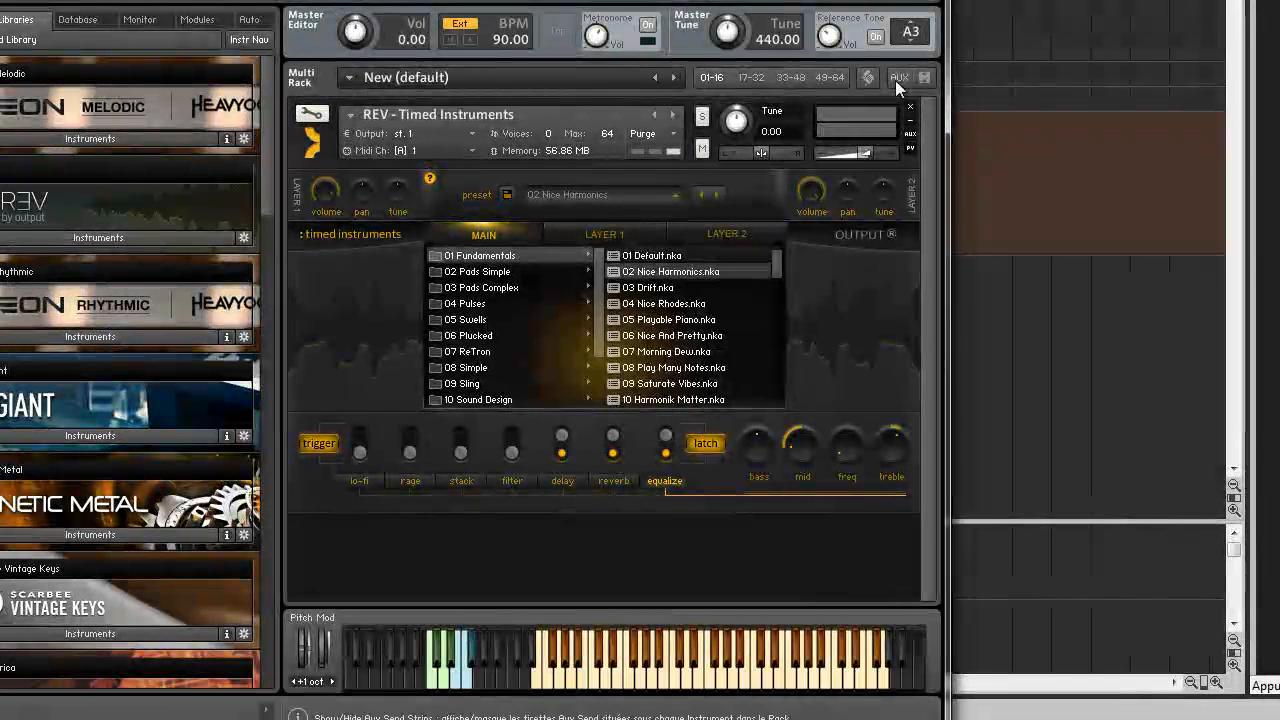
left_click(870, 77)
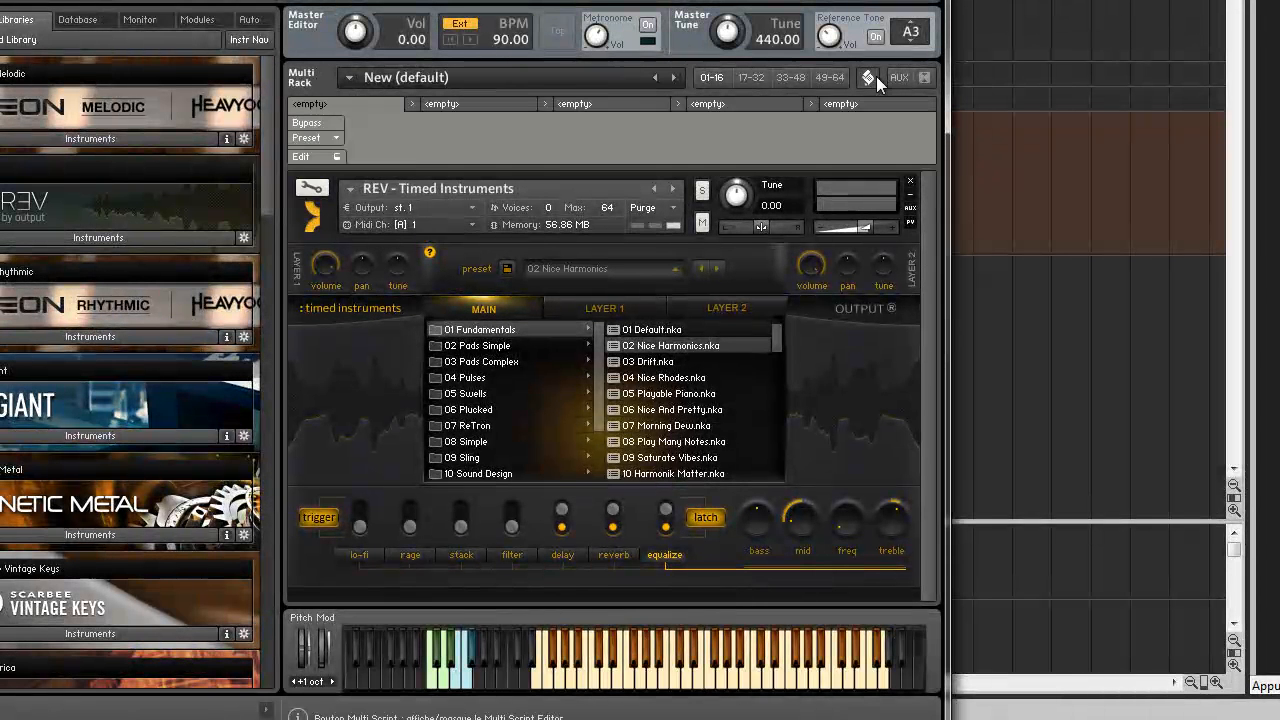
left_click(336, 140)
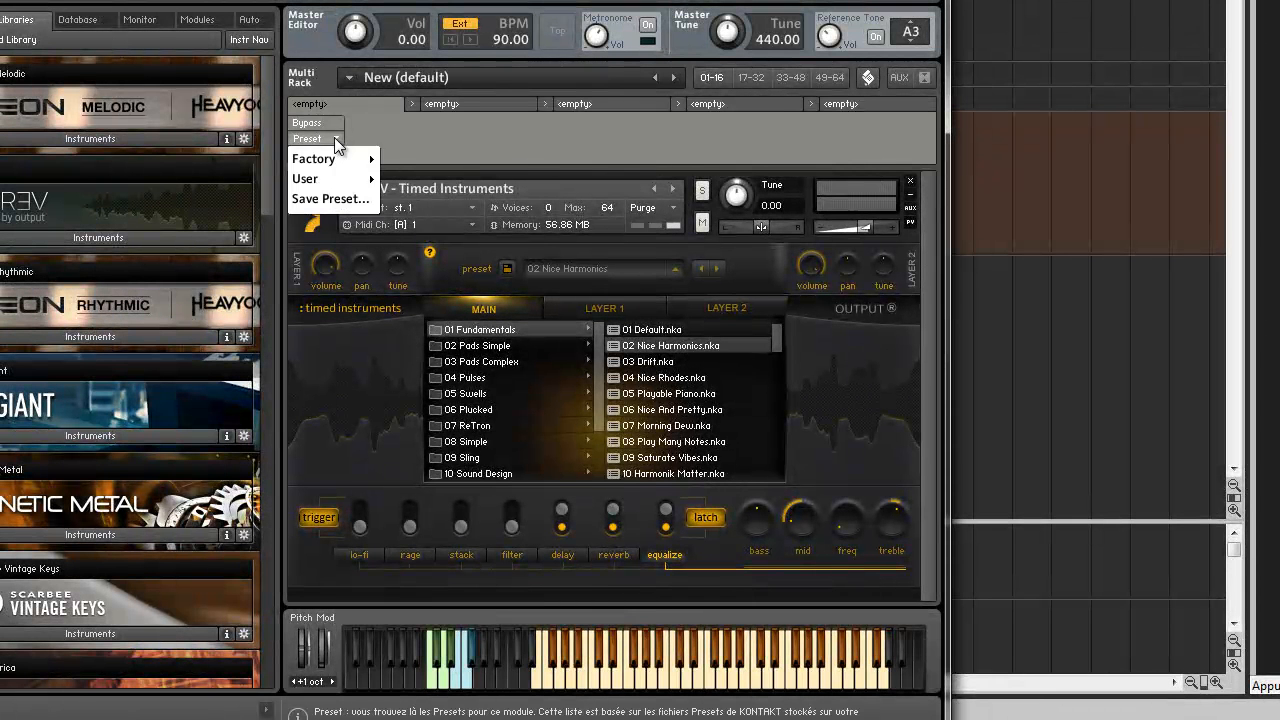
mouse_move(340, 160)
mouse_move(432, 160)
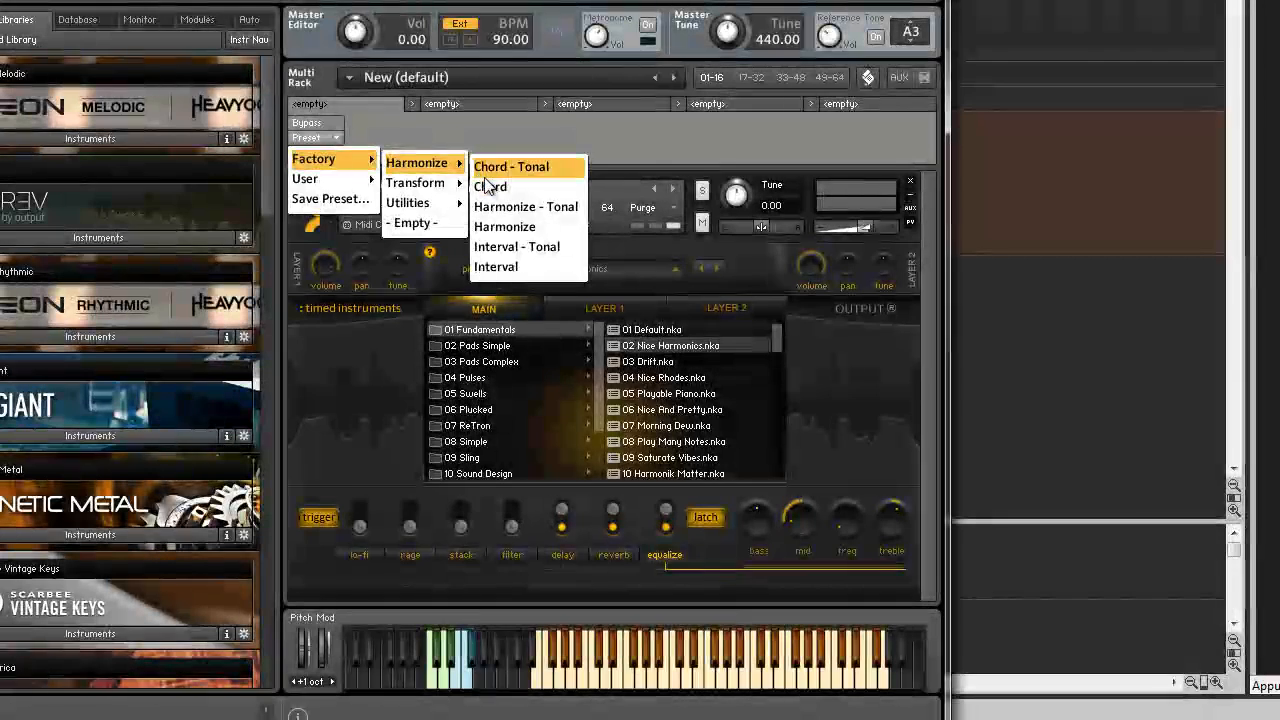
left_click(497, 186)
left_click(868, 77)
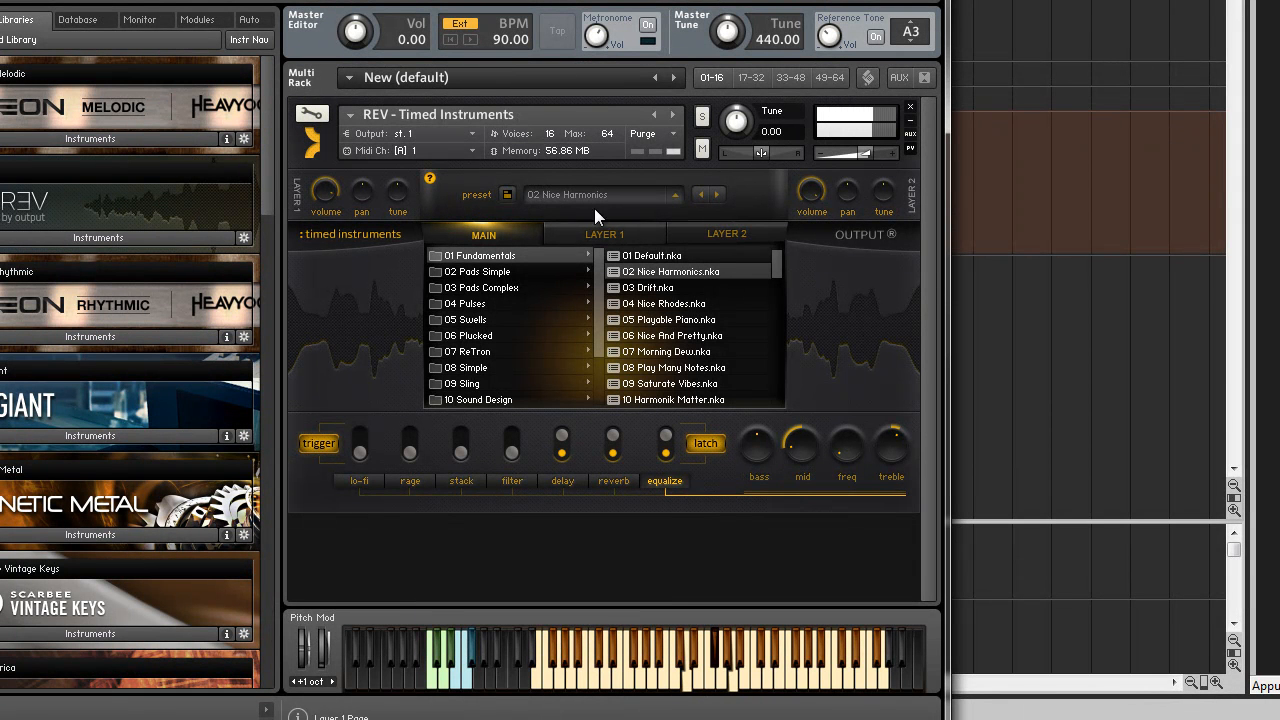
Record a REV chord take on the Kontakt MIDI track over the beat, with the track view uncovered, and stop the transport.
left_click_drag(545, 0, 702, 162)
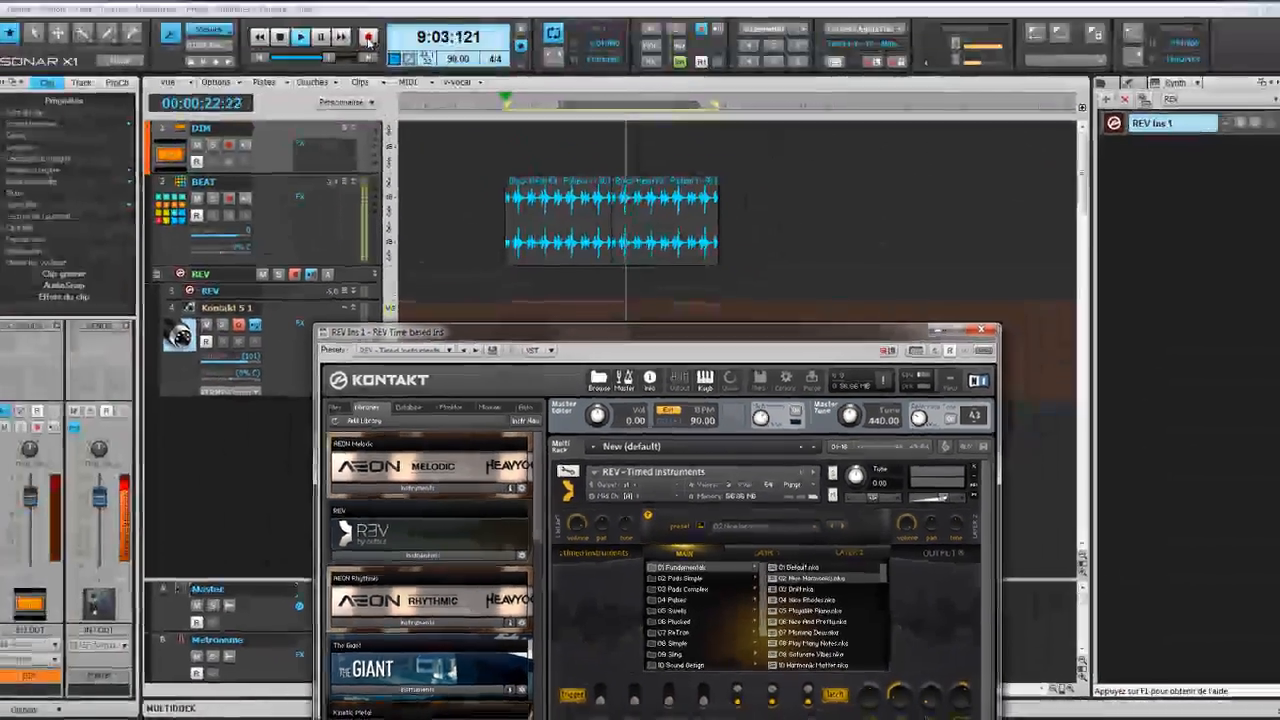
left_click(369, 41)
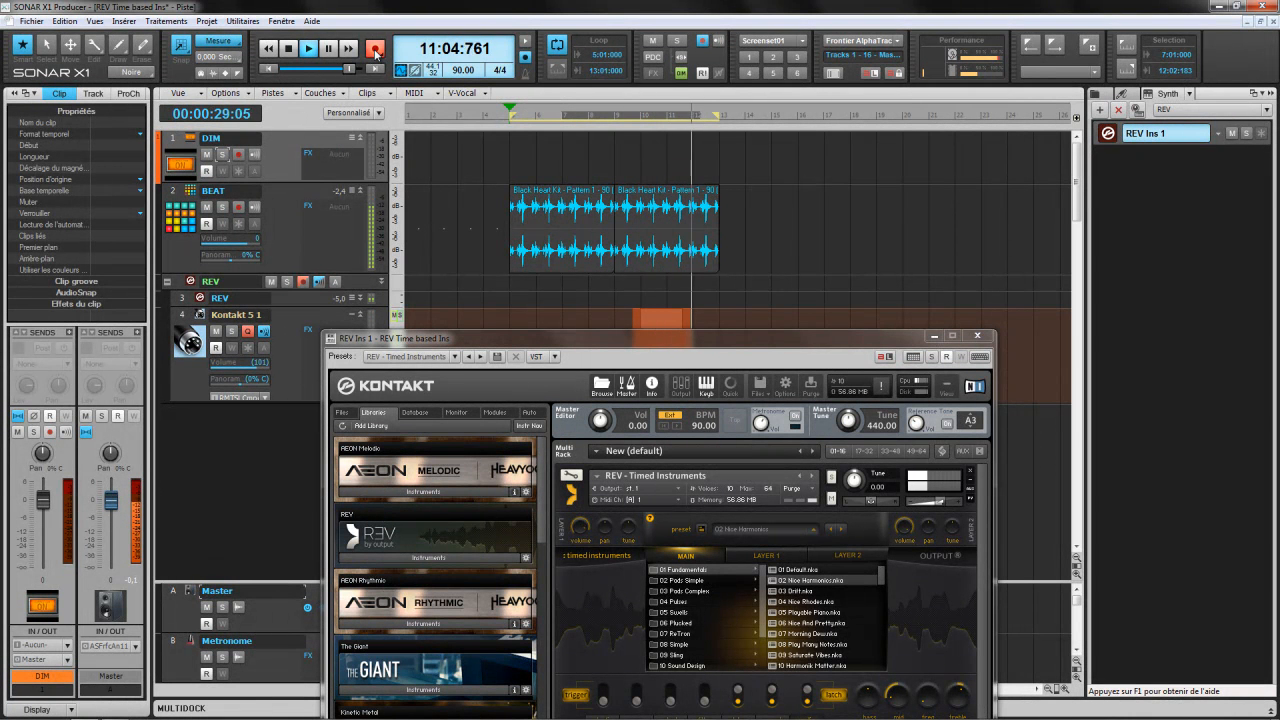
left_click(288, 48)
Rebuild the Kontakt track's take lanes and move the recorded MIDI clip to start at measure 7.
left_click_drag(716, 337, 710, 491)
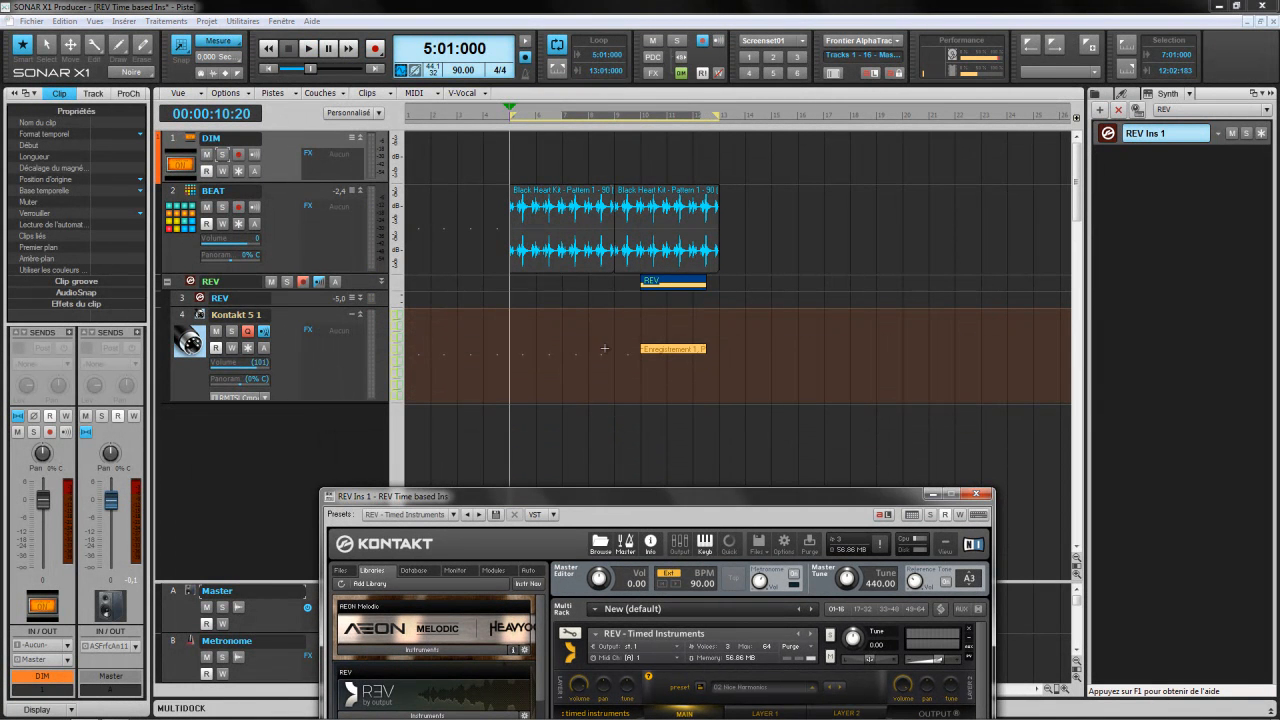
right_click(398, 331)
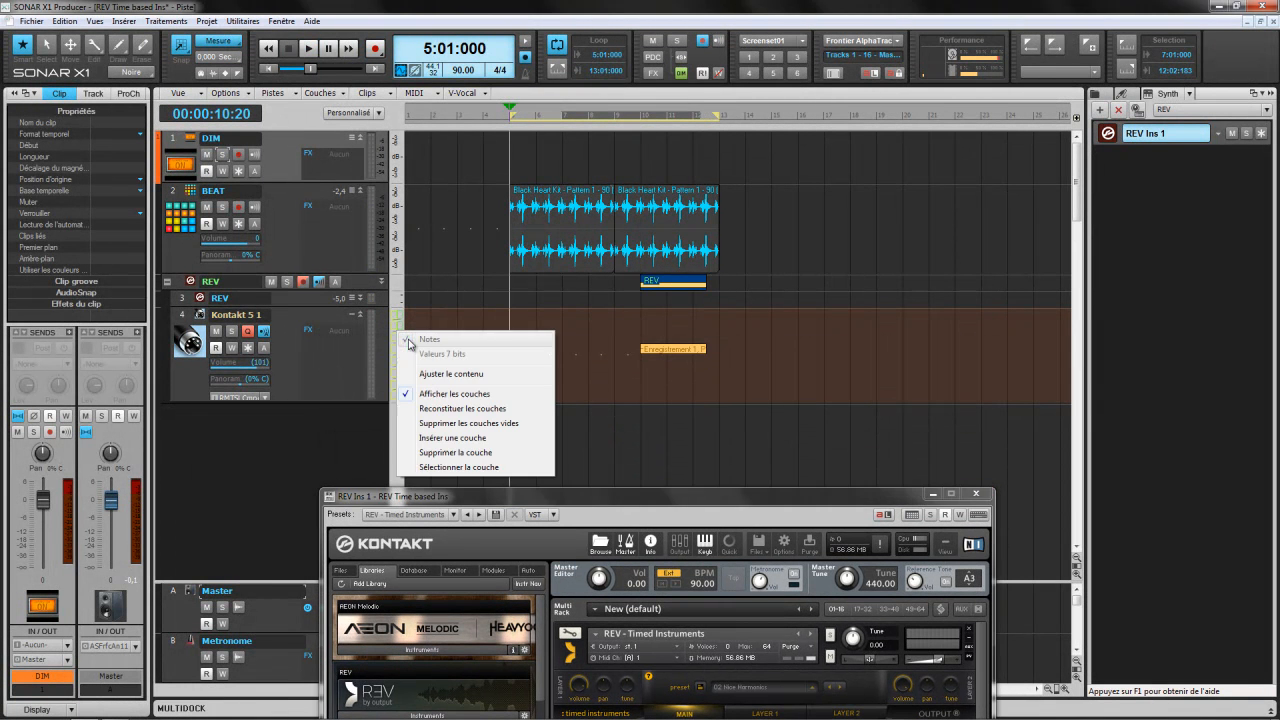
left_click(440, 410)
left_click_drag(706, 362, 595, 372)
left_click(674, 372)
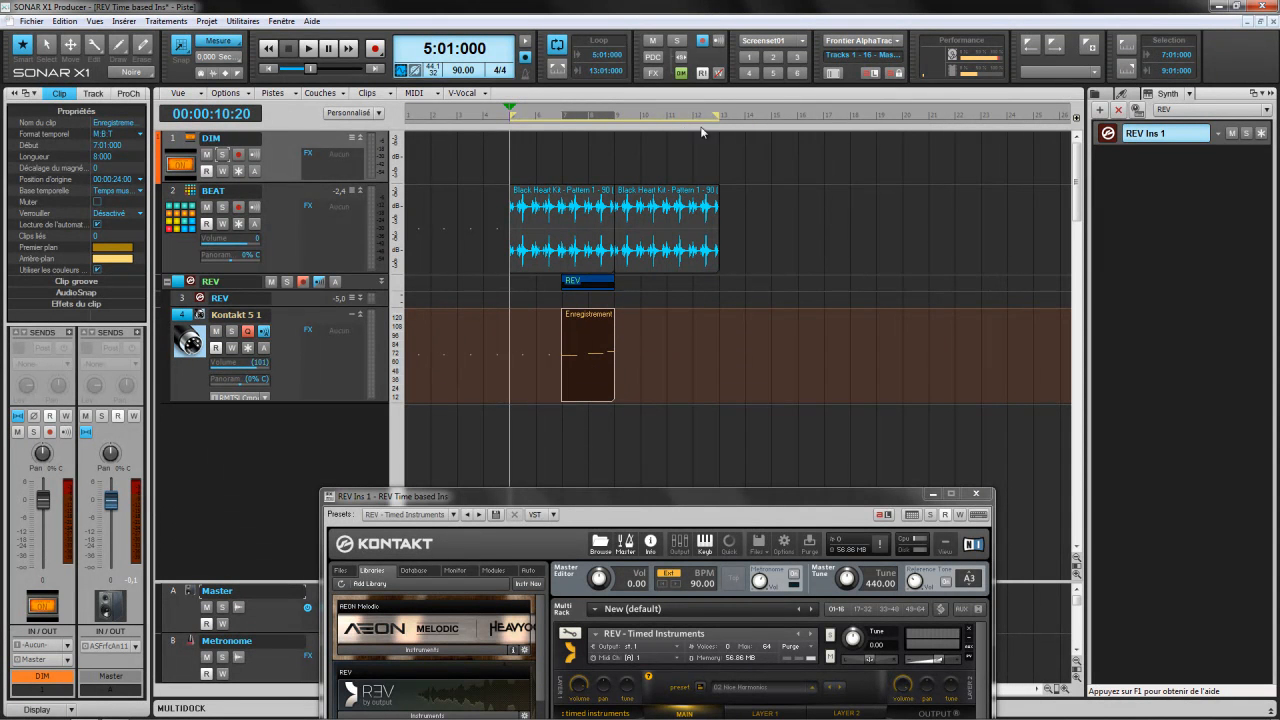
Set the loop region from measure 7 to measure 9 and play the recorded clip from measure 7.
left_click_drag(633, 117, 614, 123)
left_click(565, 126)
key("space")
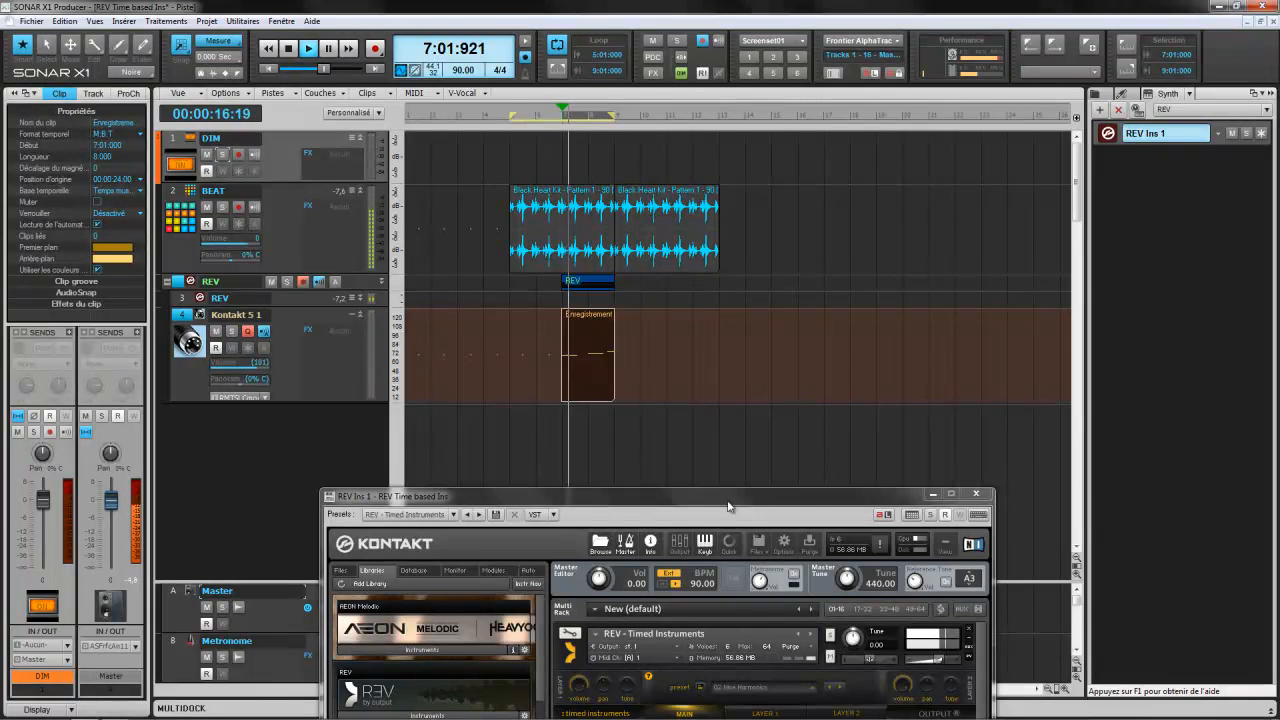
left_click_drag(724, 494, 868, 268)
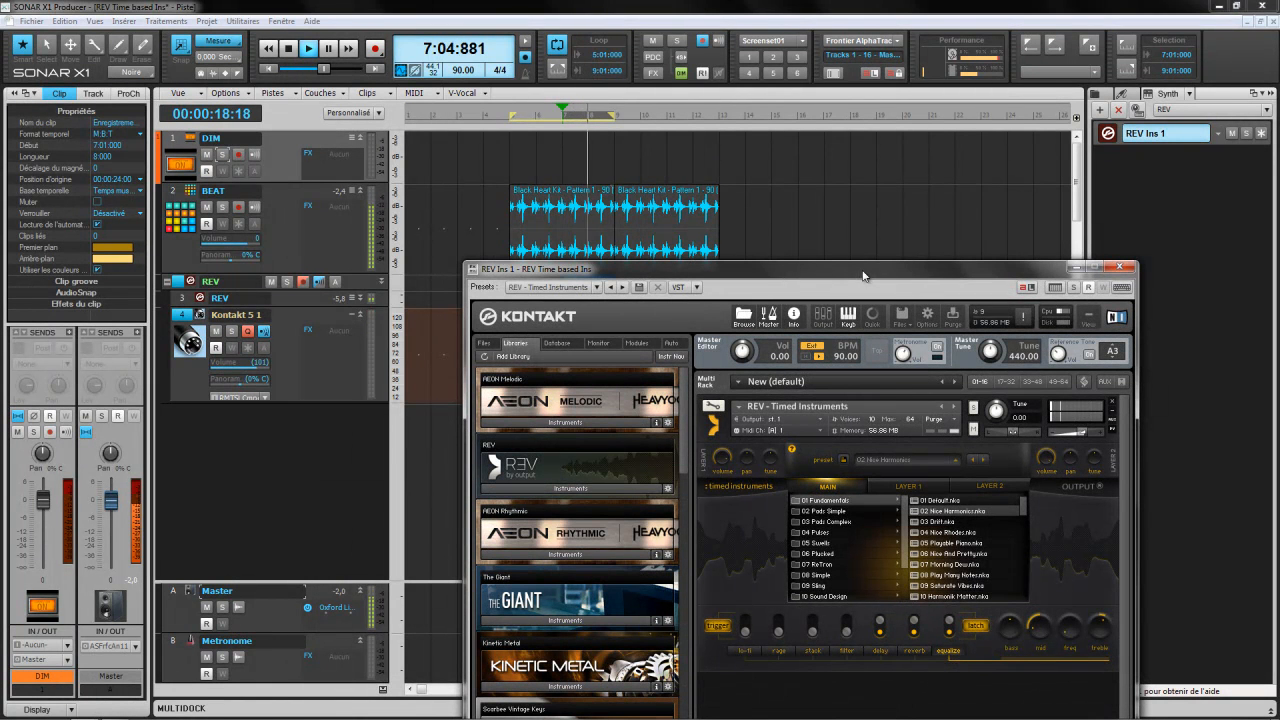
left_click(515, 118)
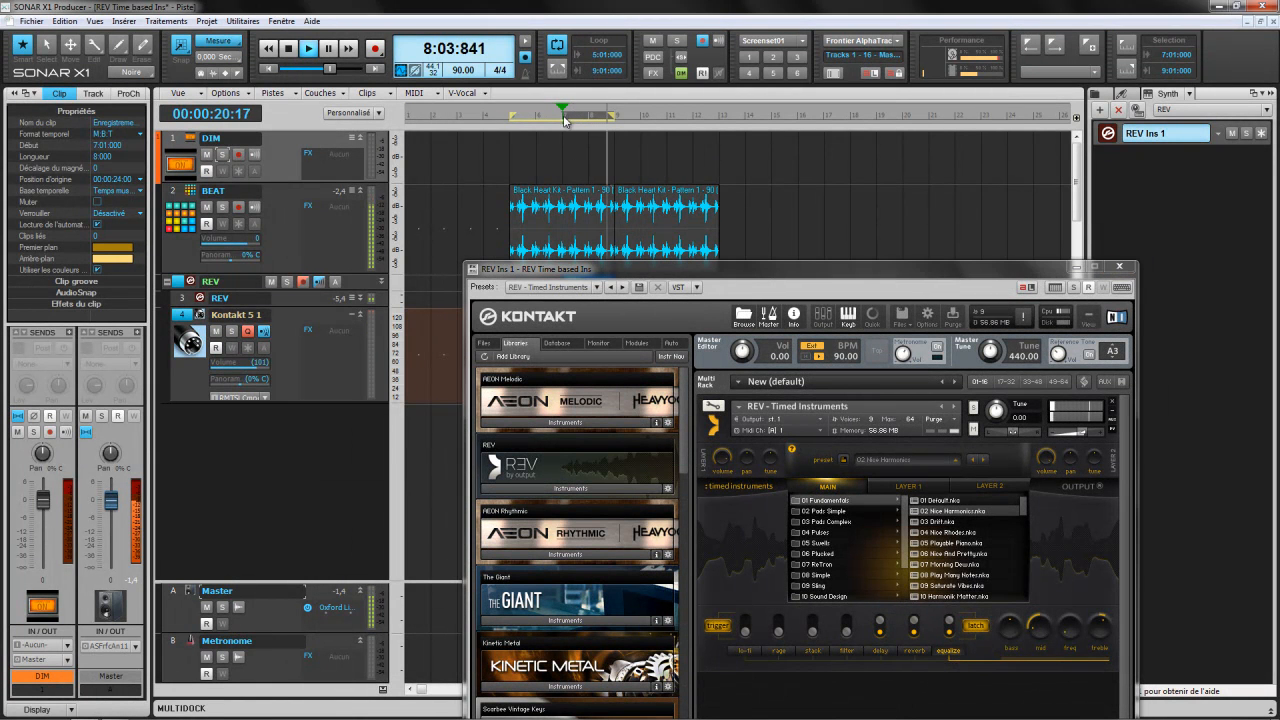
left_click(515, 118)
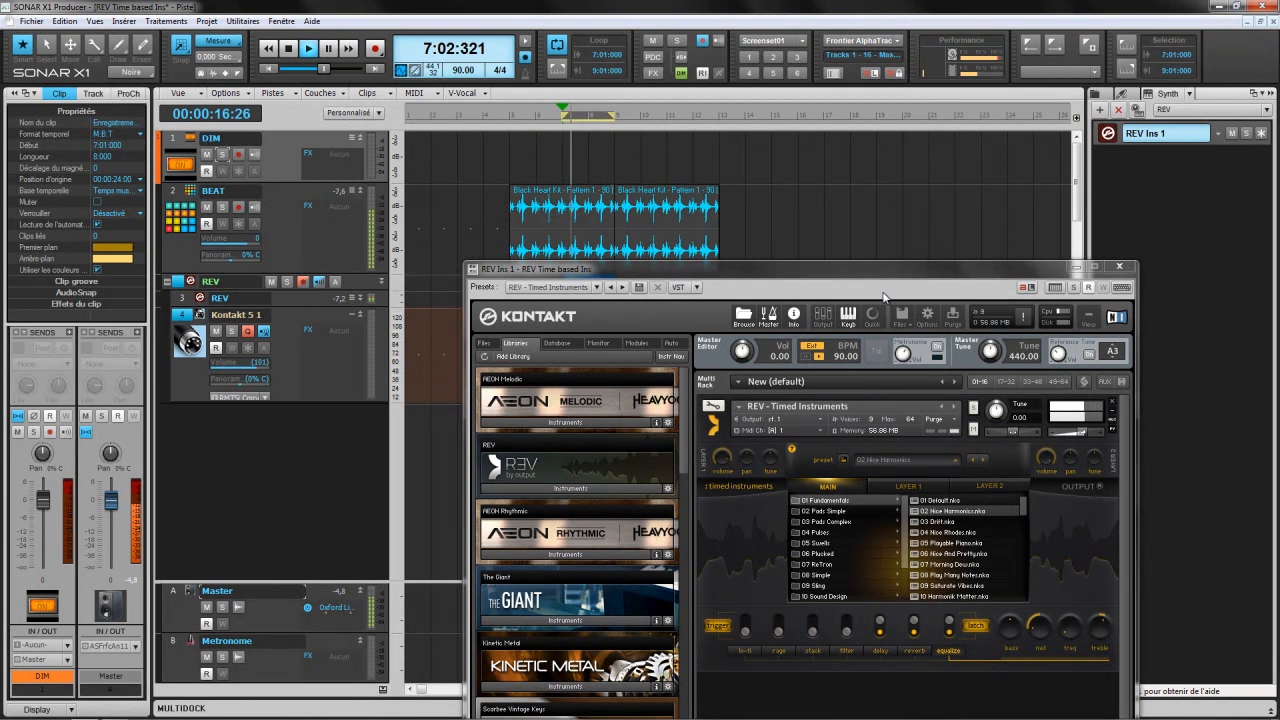
Bring the REV window back over the tracks, switch to the 03 Drift preset and stop playback.
left_click_drag(866, 275, 699, 175)
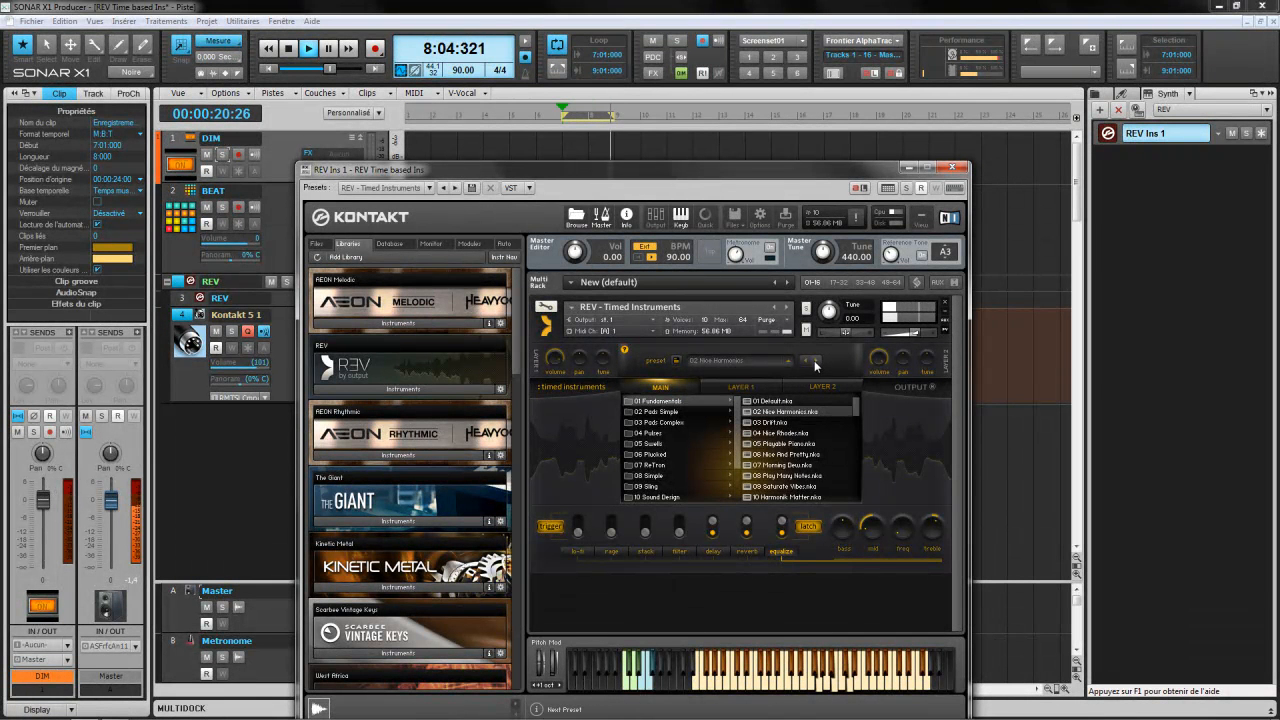
left_click(815, 362)
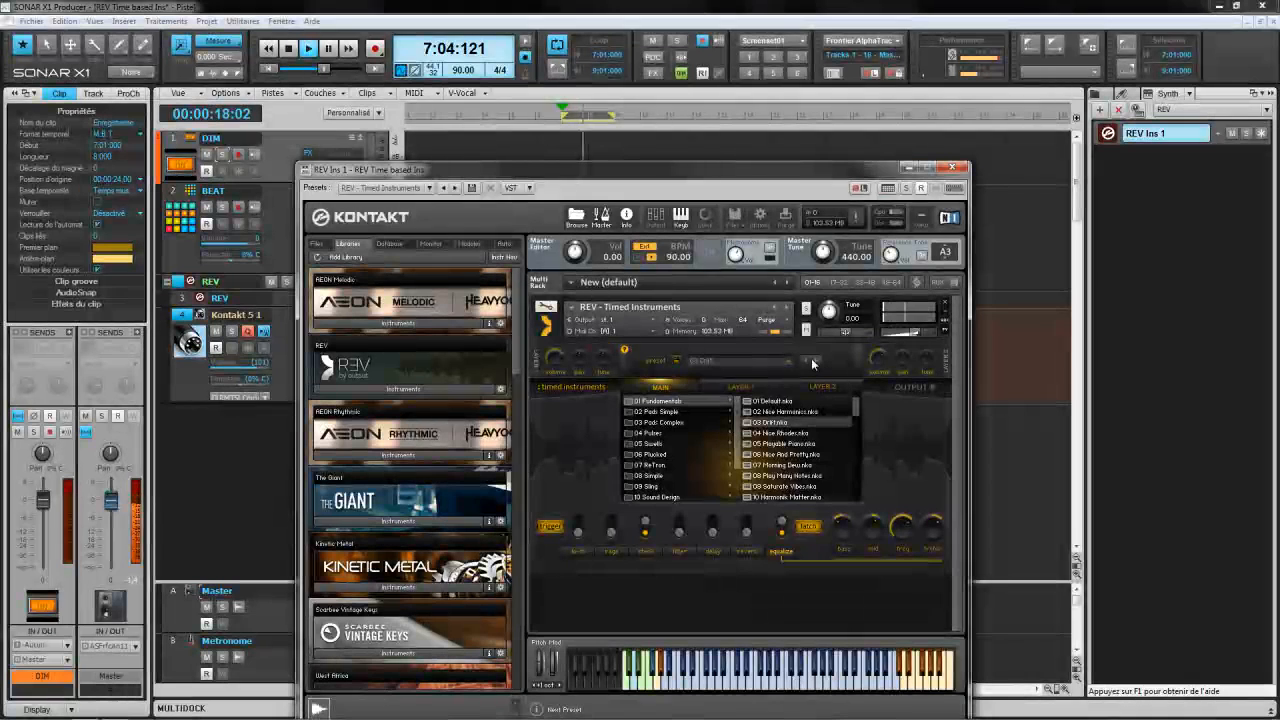
key("space")
Play the loop with the Layer 1 page open, toggling Layer 2 to compare Layer 1 alone with both layers.
left_click(740, 387)
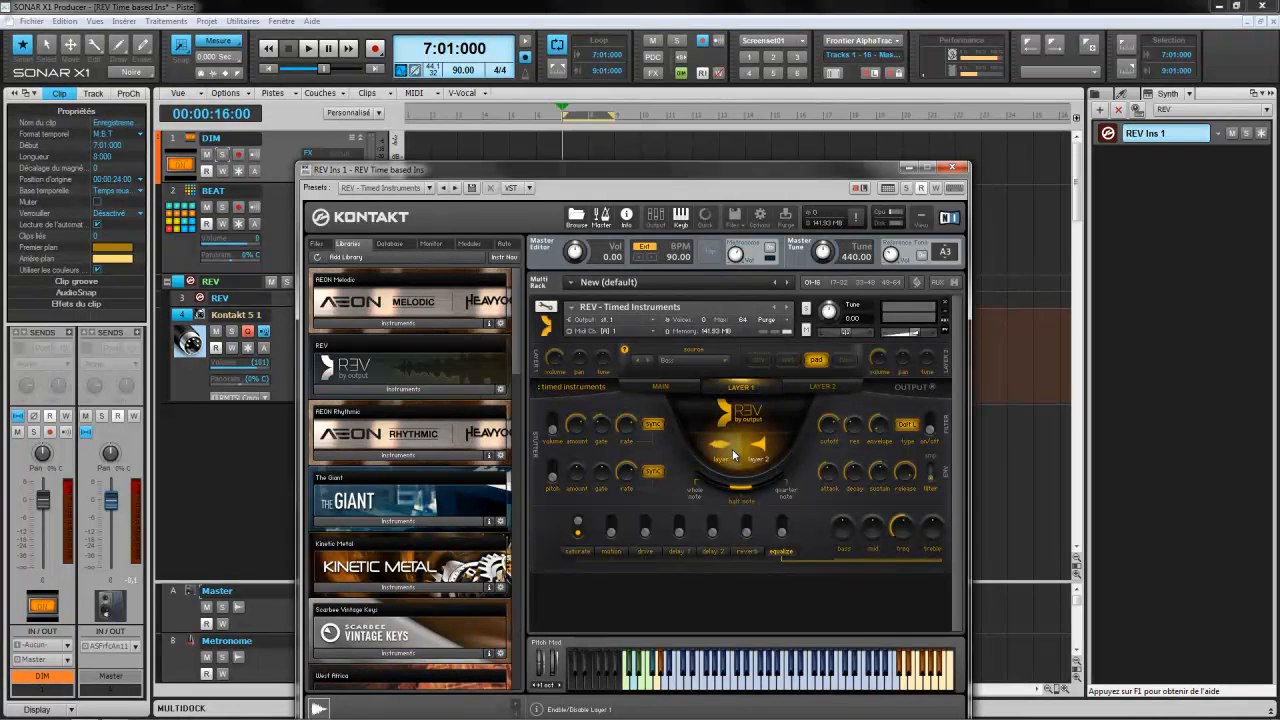
key("space")
left_click(758, 450)
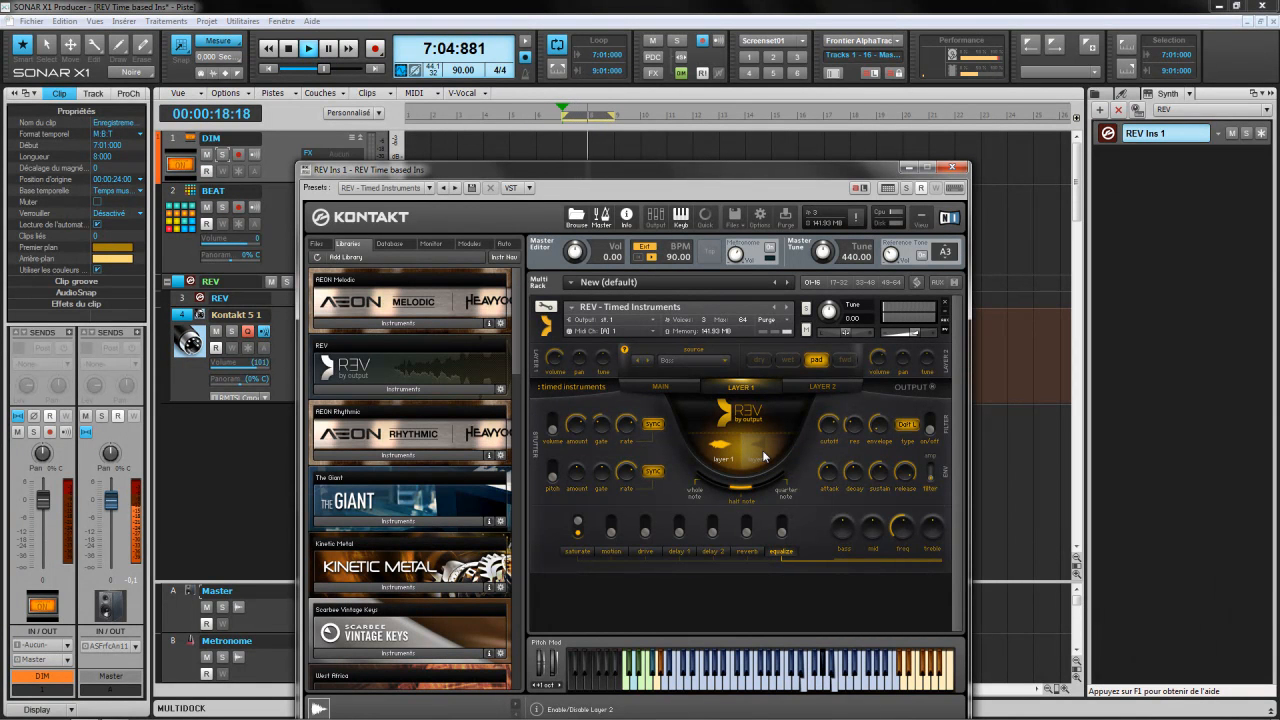
left_click(758, 448)
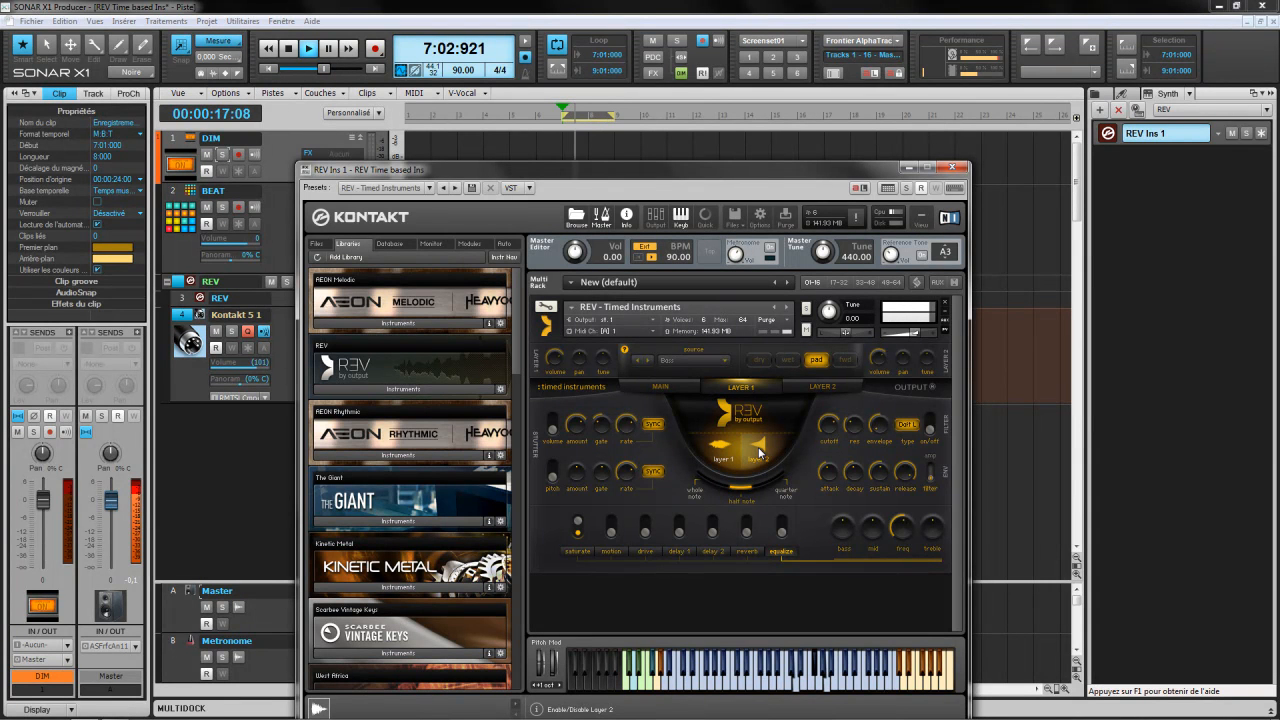
left_click(760, 455)
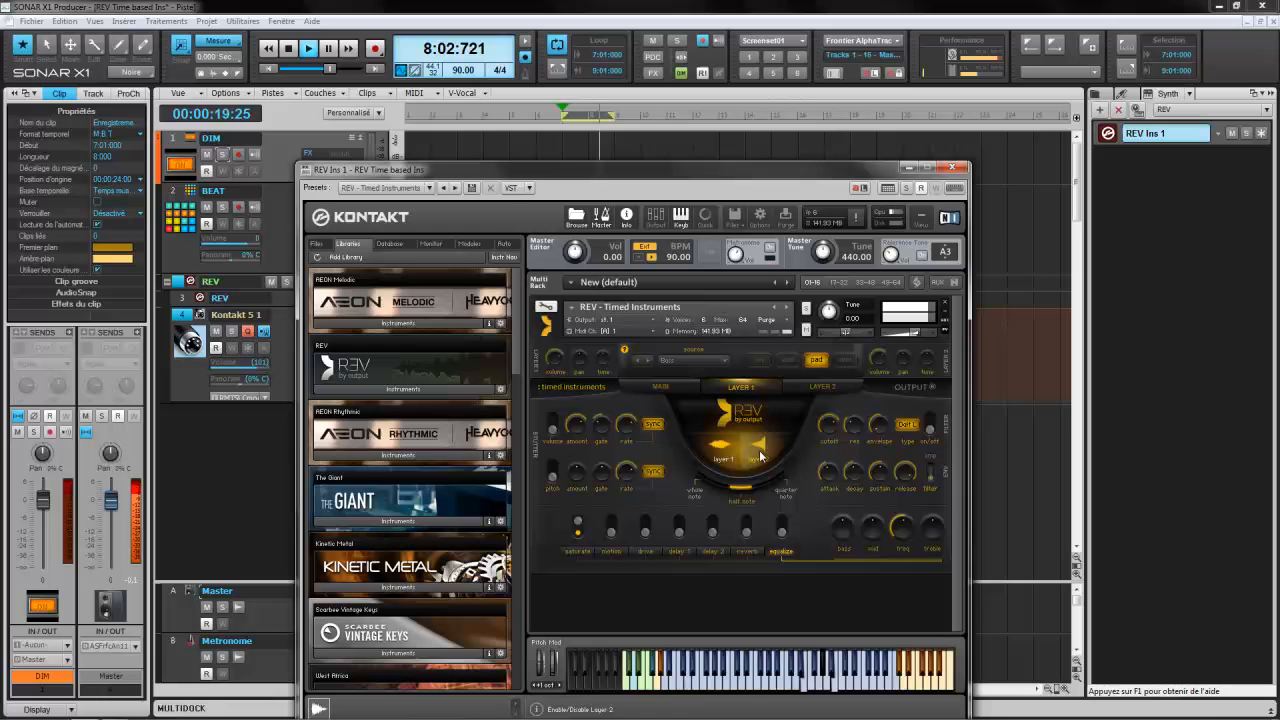
Set Layer 2's Rhodes source to the pad variation and REV's playback speed to quarter note.
left_click(806, 386)
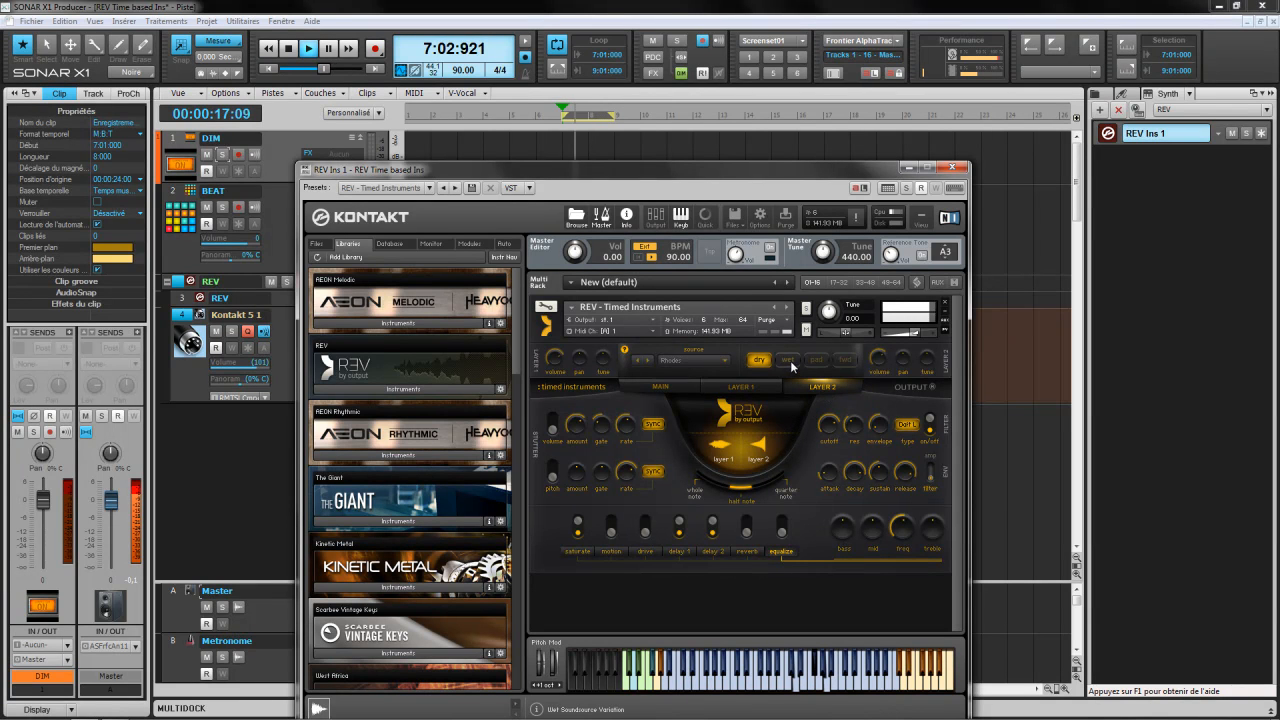
left_click(815, 361)
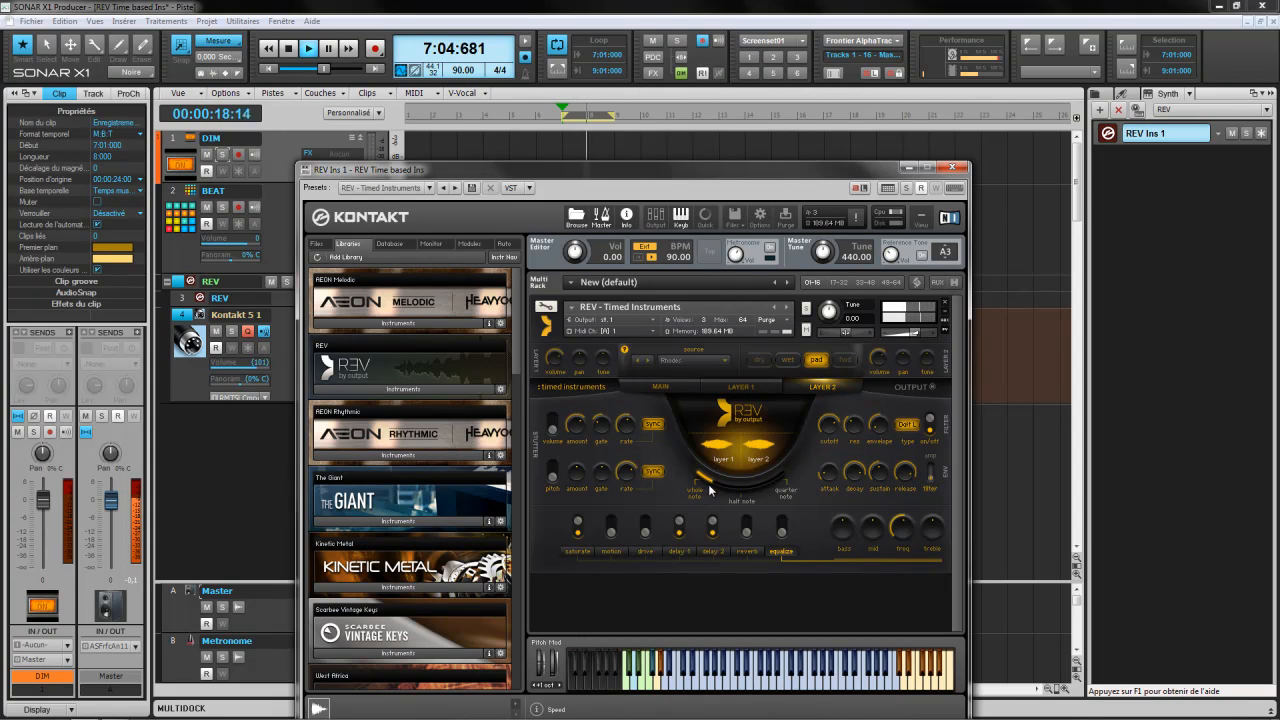
left_click(760, 488)
left_click(782, 483)
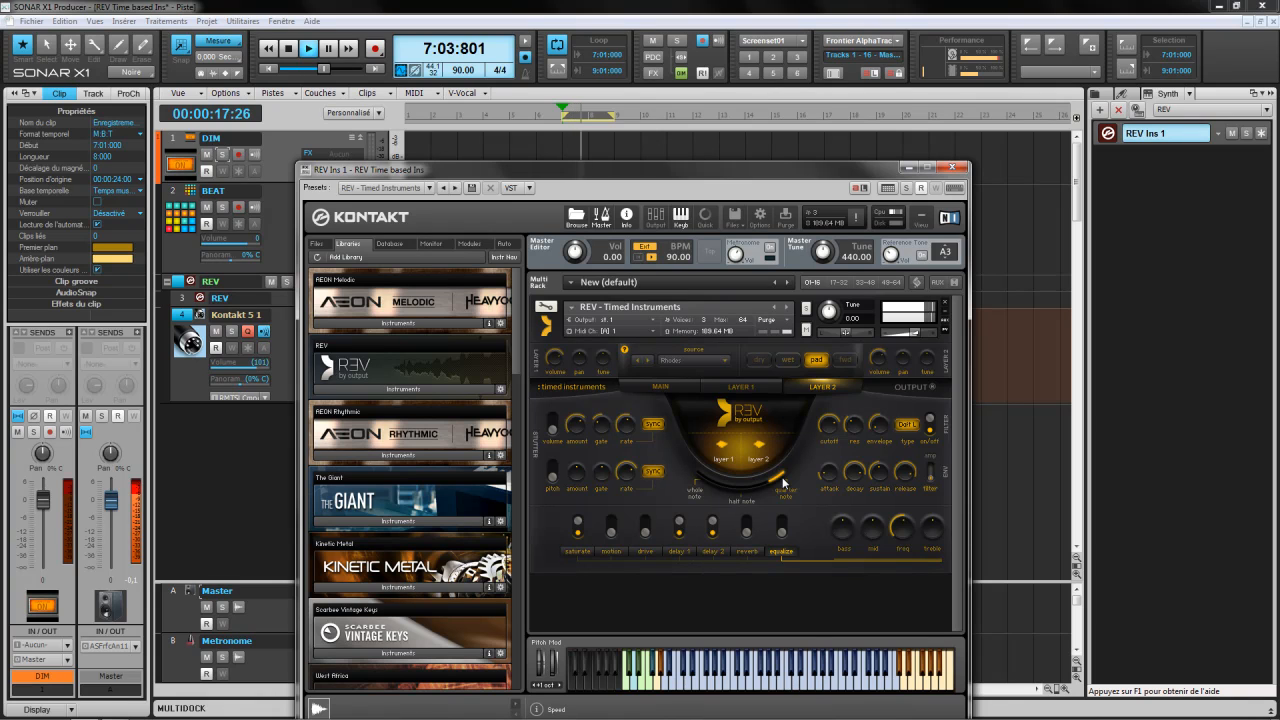
key("space")
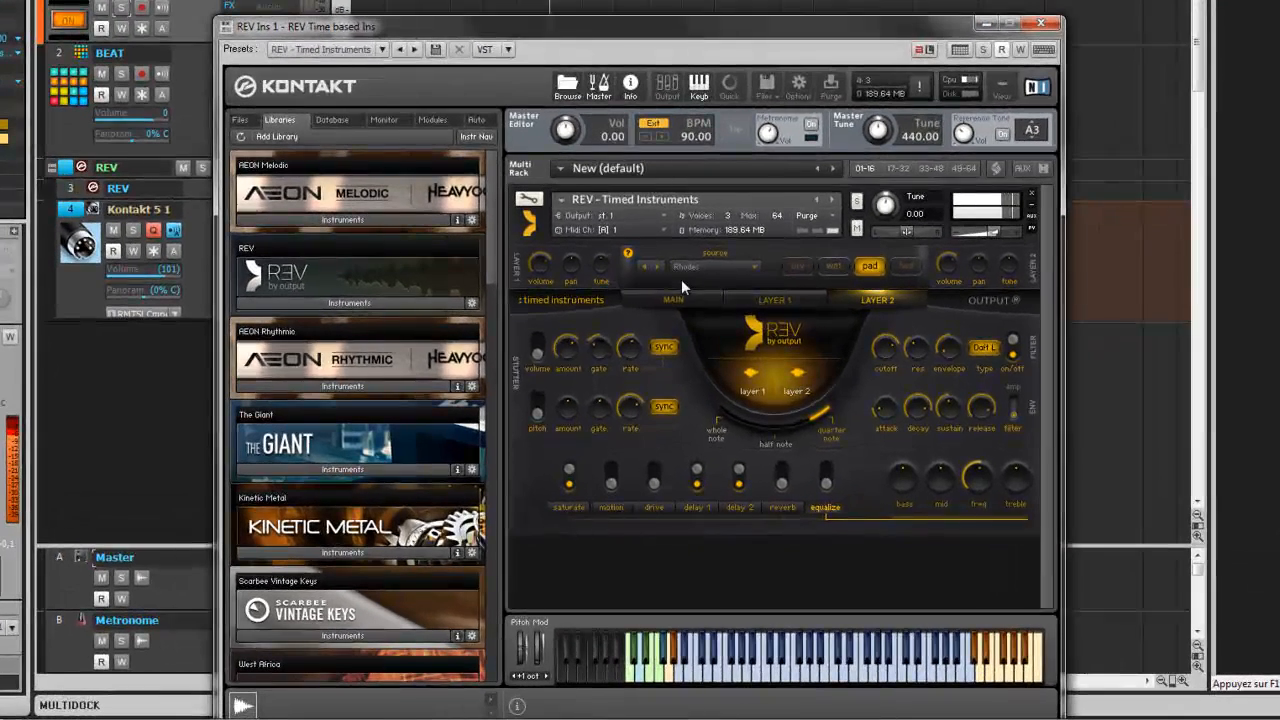
Disable Layer 1 and change Layer 2's source to Organ 2.
left_click(657, 268)
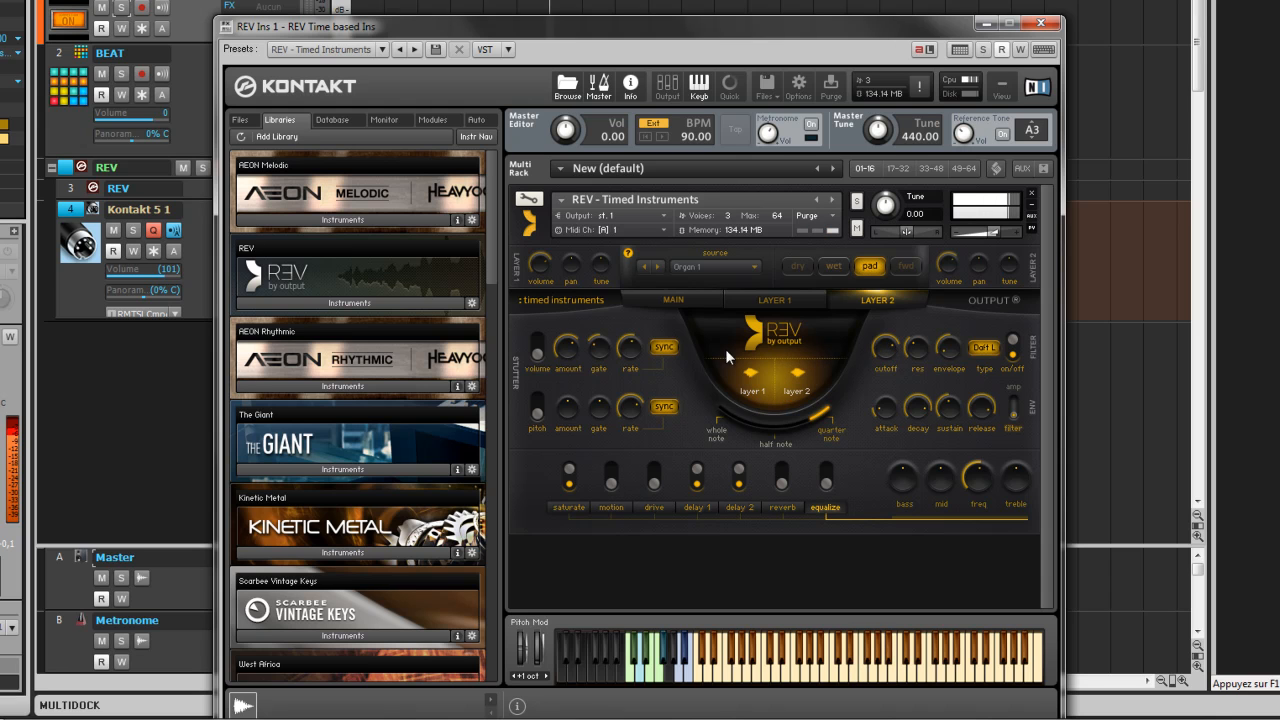
left_click(753, 369)
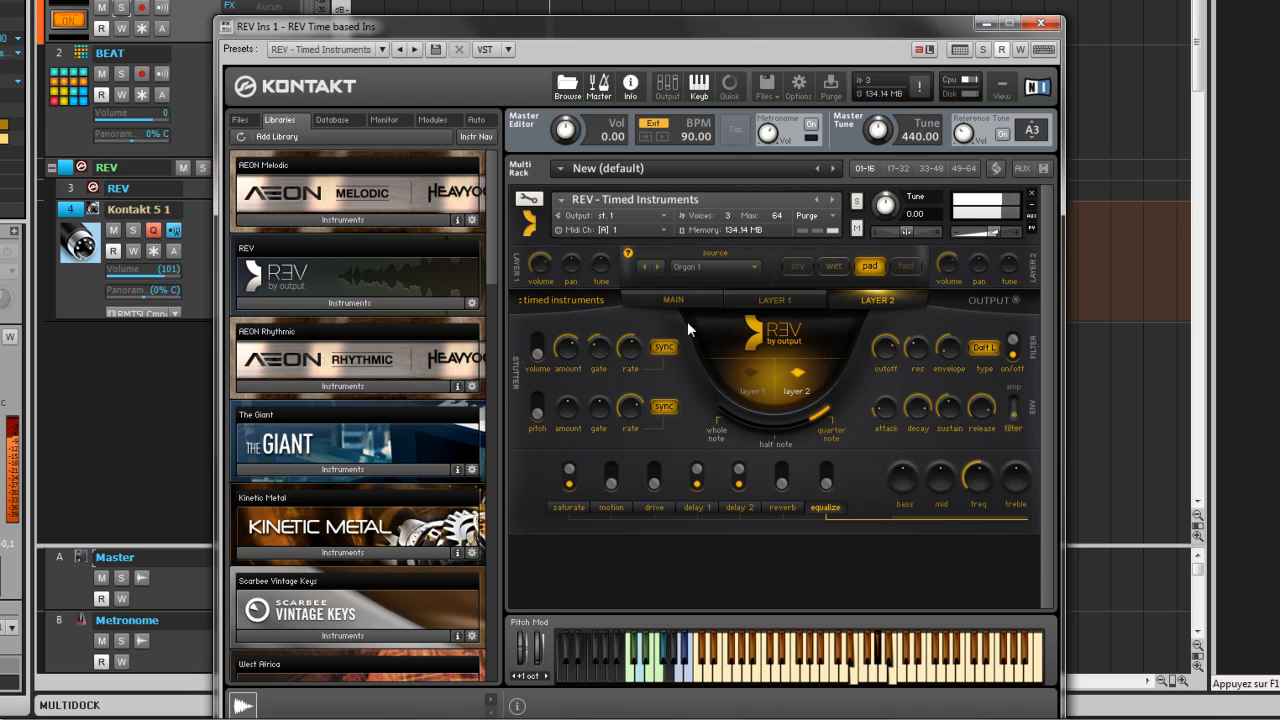
left_click(657, 268)
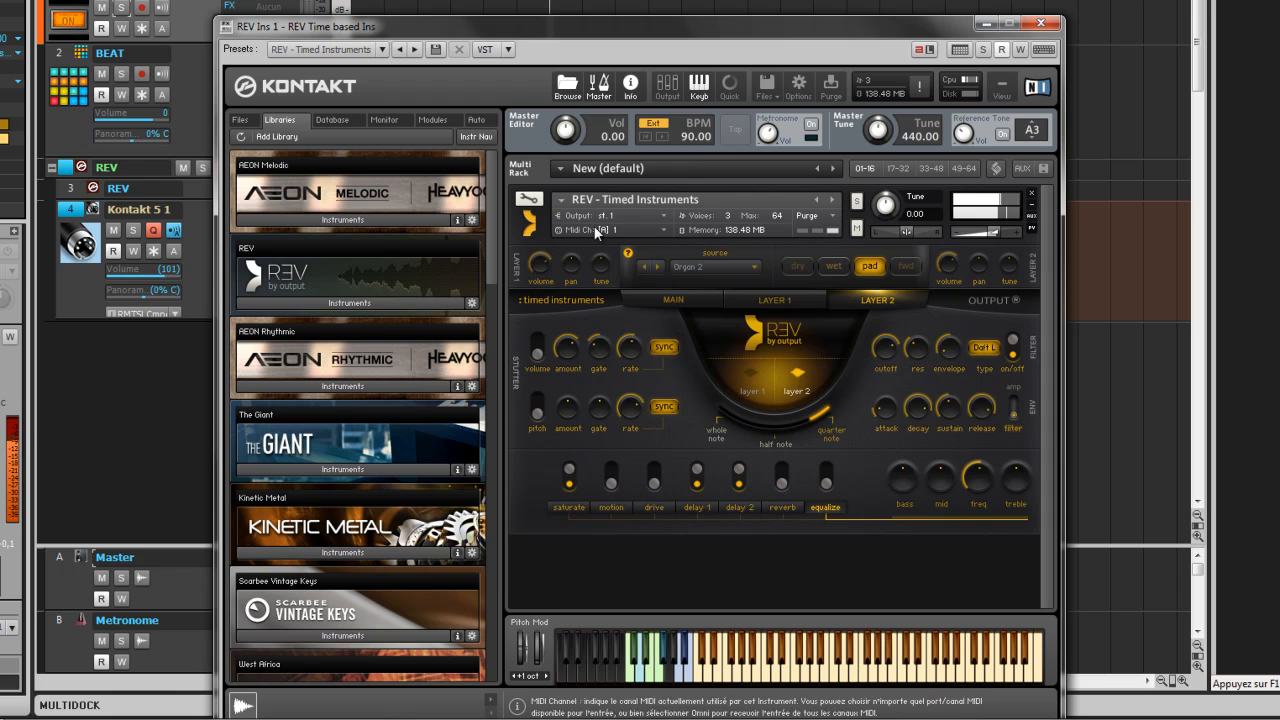
Show the multi script editor and bypass the Chord script.
left_click(996, 168)
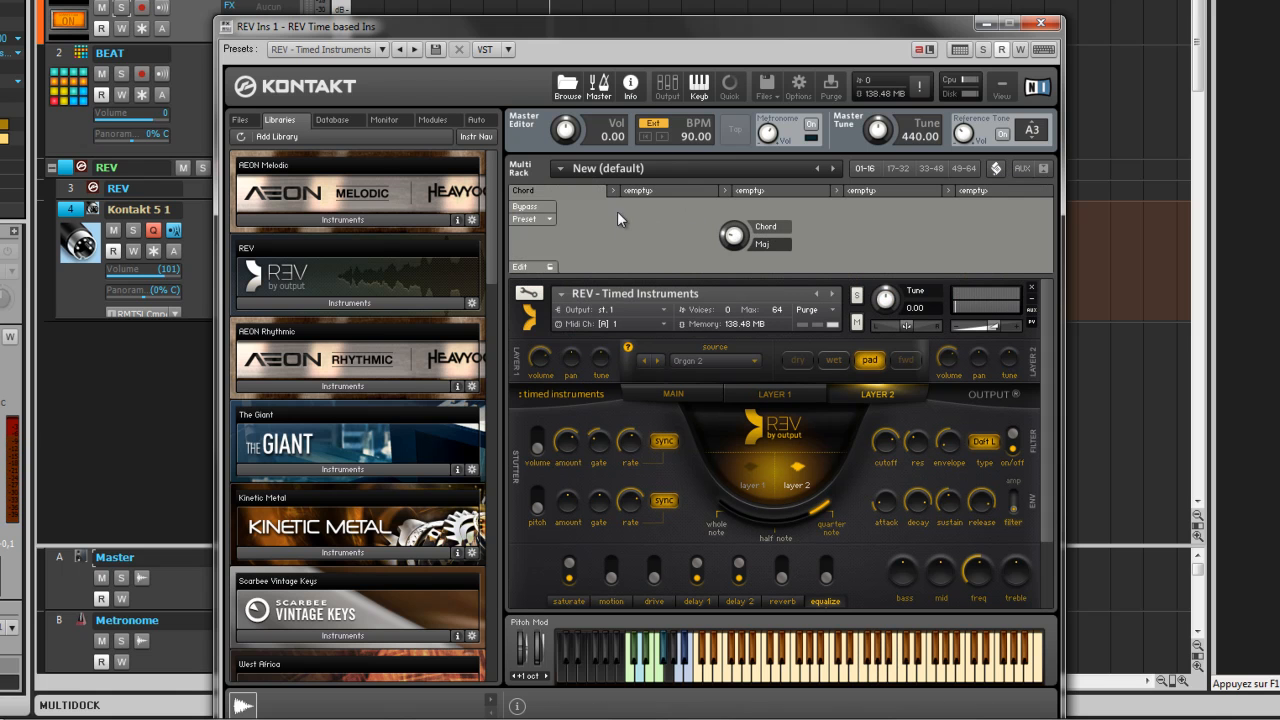
left_click(533, 206)
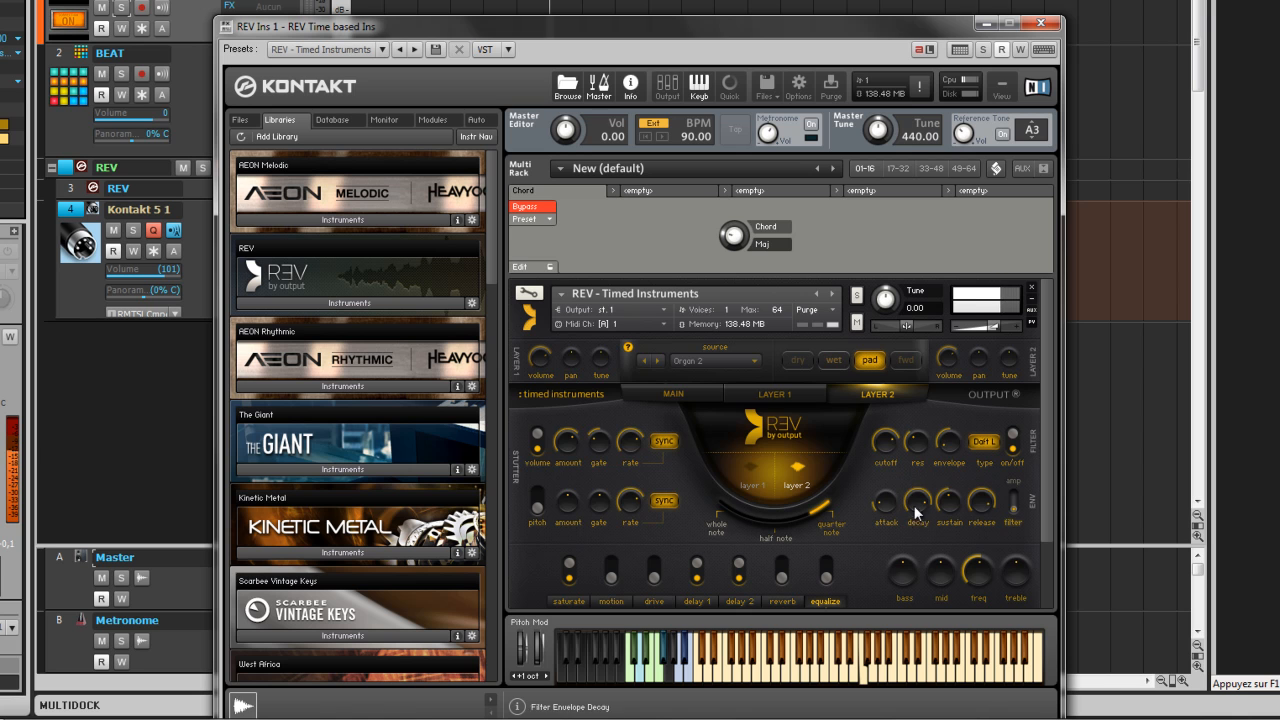
Switch Layer 2's envelope controls from filter to amp and set the attack to 97.8.
left_click_drag(885, 463, 887, 467)
left_click(1013, 499)
left_click_drag(887, 503, 886, 498)
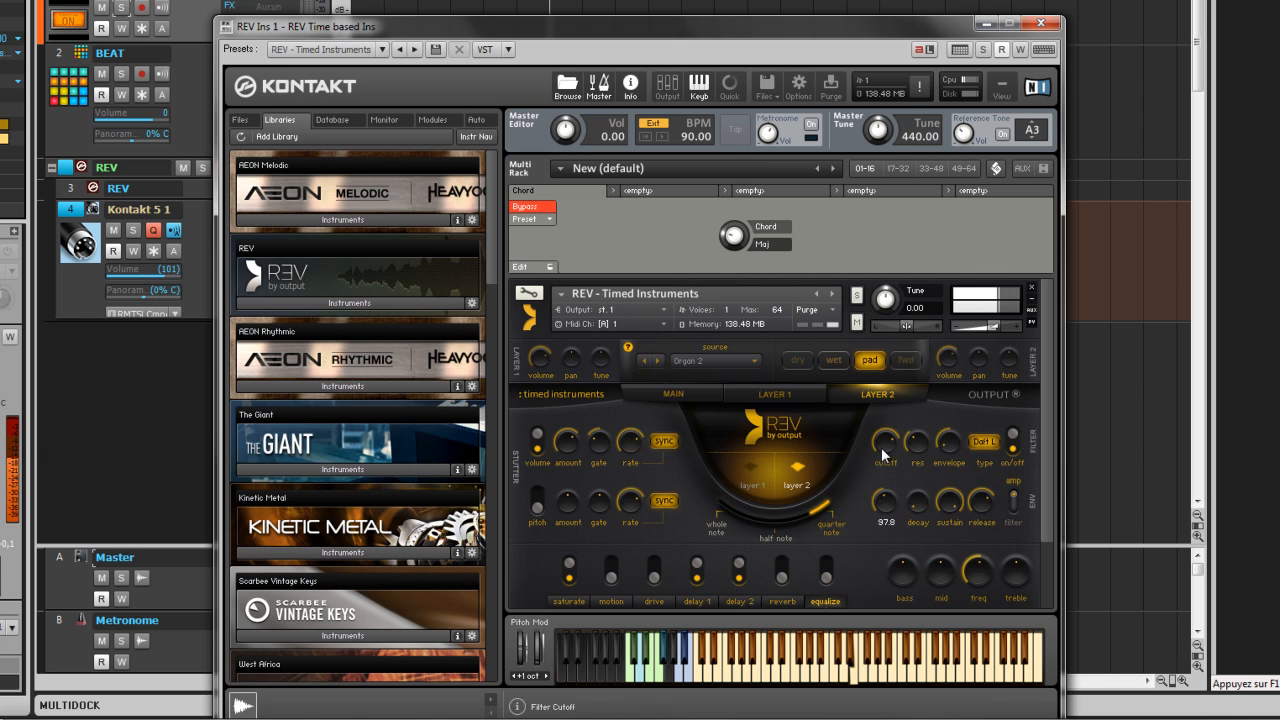
Adjust the attack and sustain of Layer 2's amp envelope and switch on its drive effect.
left_click_drag(889, 475, 891, 462)
left_click_drag(947, 511, 938, 556)
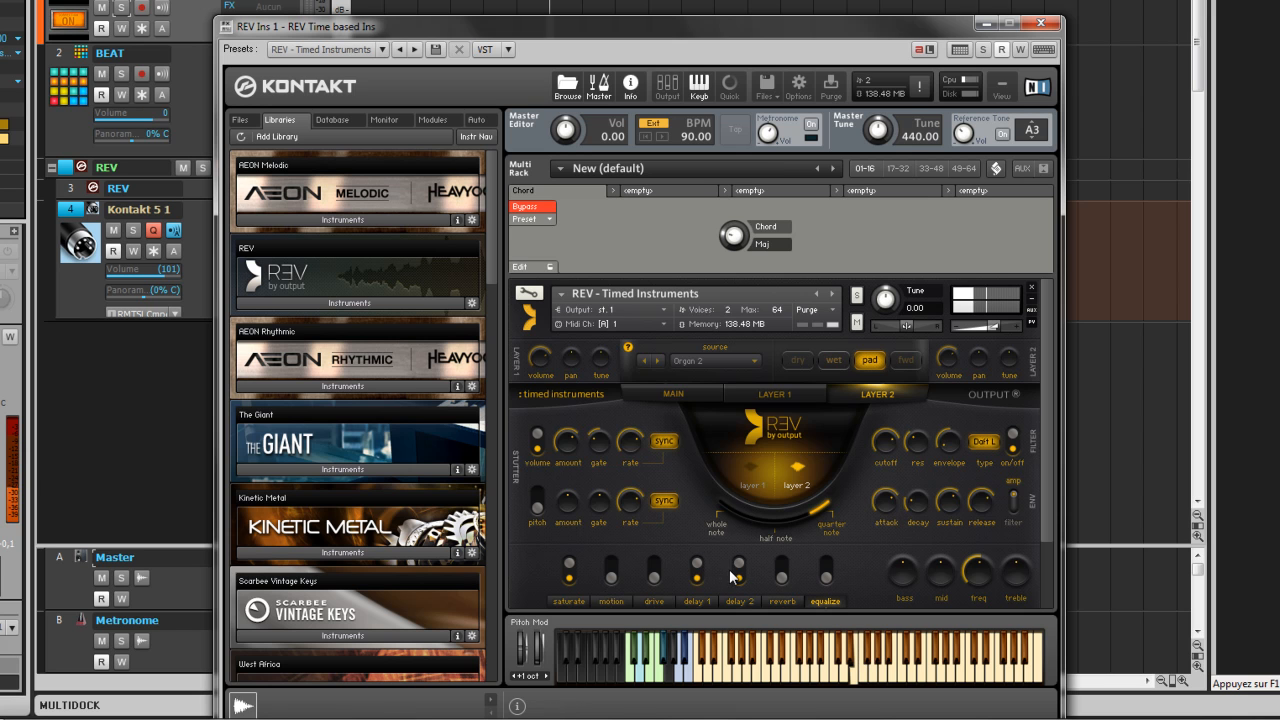
left_click(658, 574)
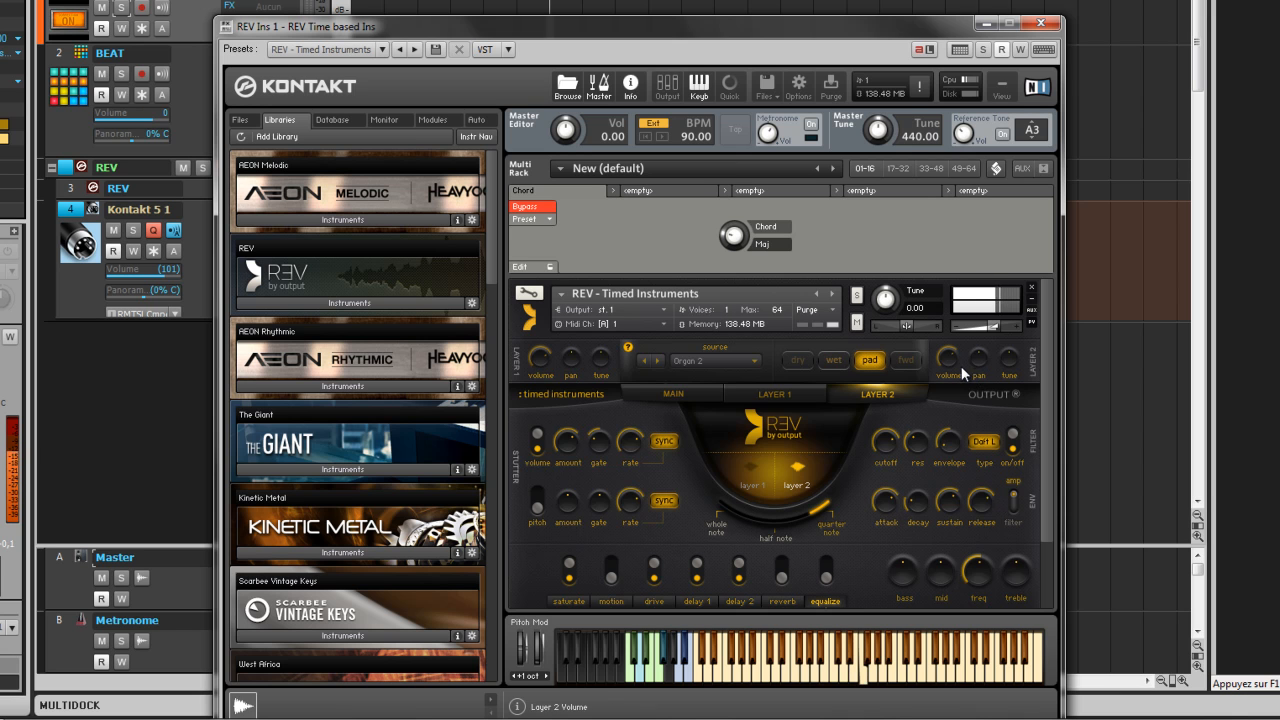
Pan Layer 2 to 32 R and lower its volume to -35.8, with both layers enabled.
left_click_drag(944, 380, 944, 386)
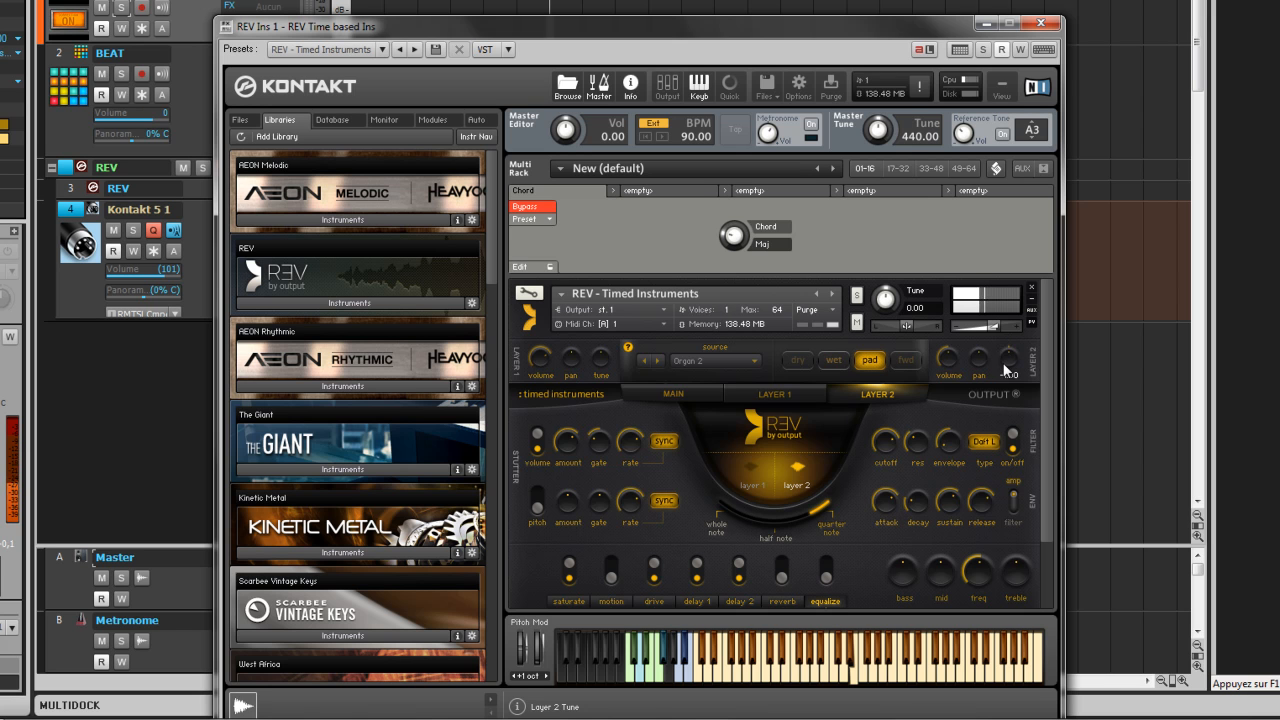
left_click_drag(985, 370, 976, 331)
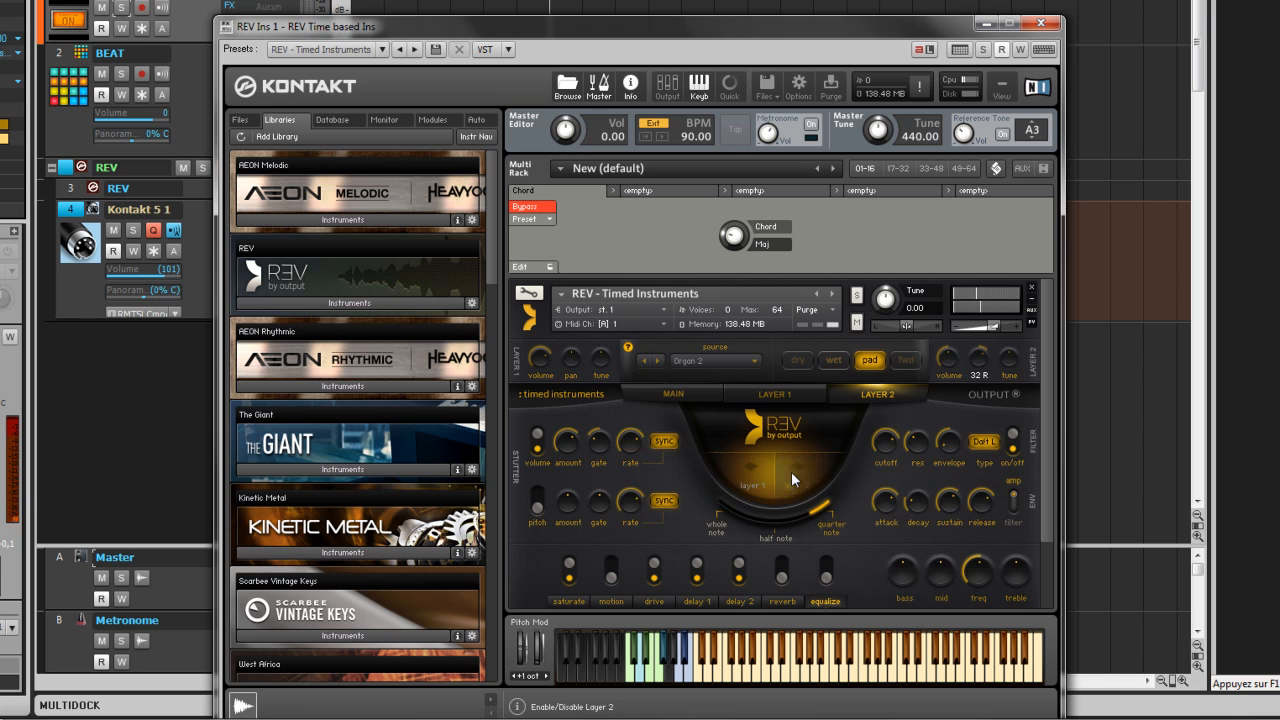
left_click(793, 471)
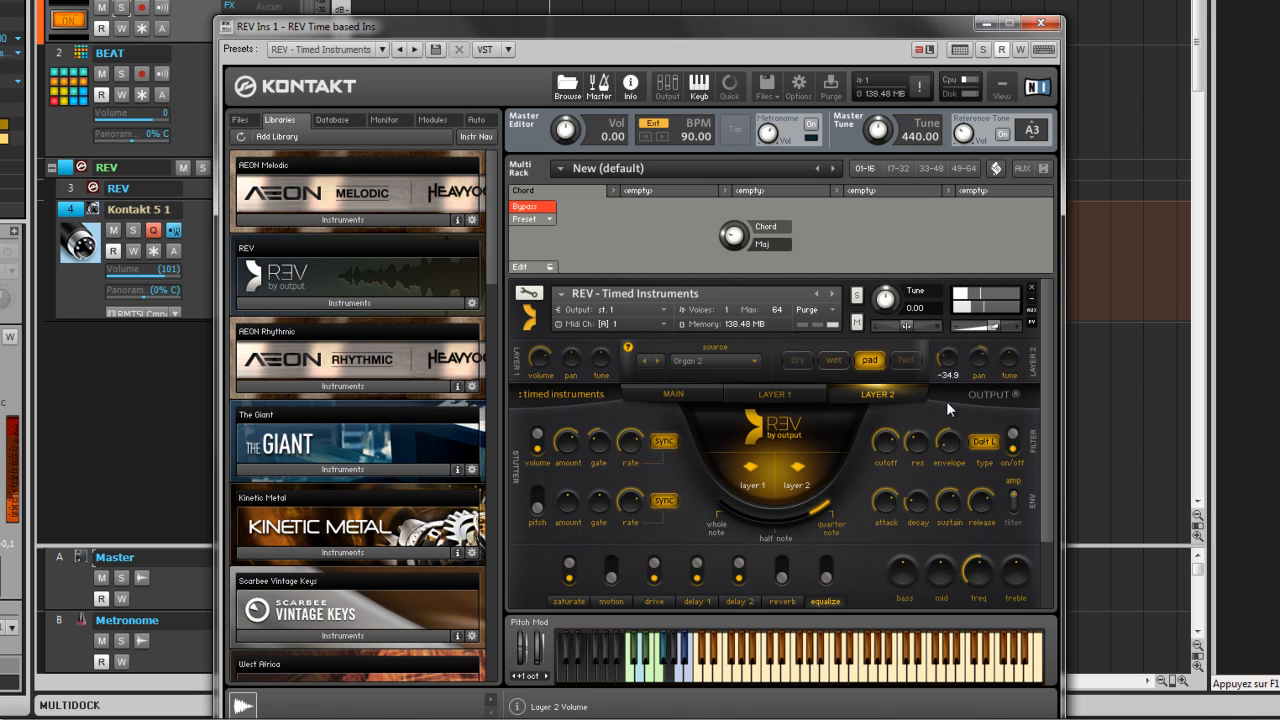
left_click_drag(945, 396, 945, 399)
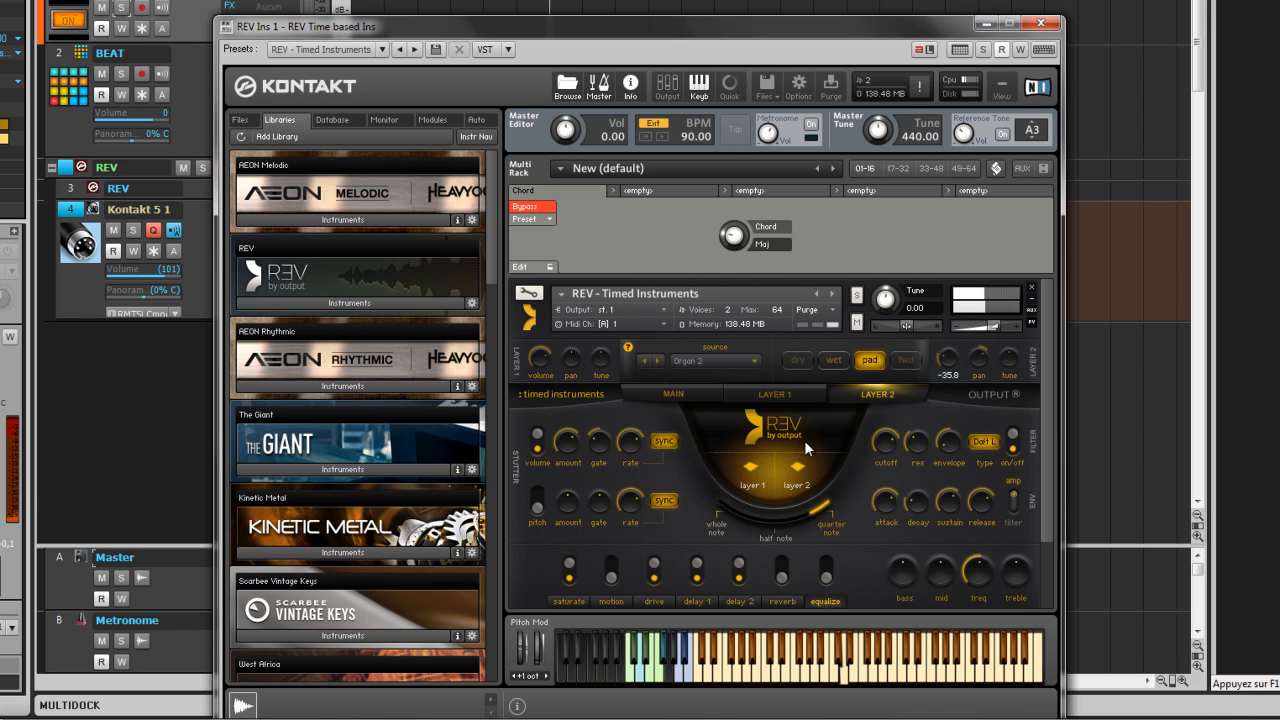
Switch on Layer 2's reverb and change Layer 1's source to Acoustic Guitar.
left_click(782, 601)
left_click(782, 572)
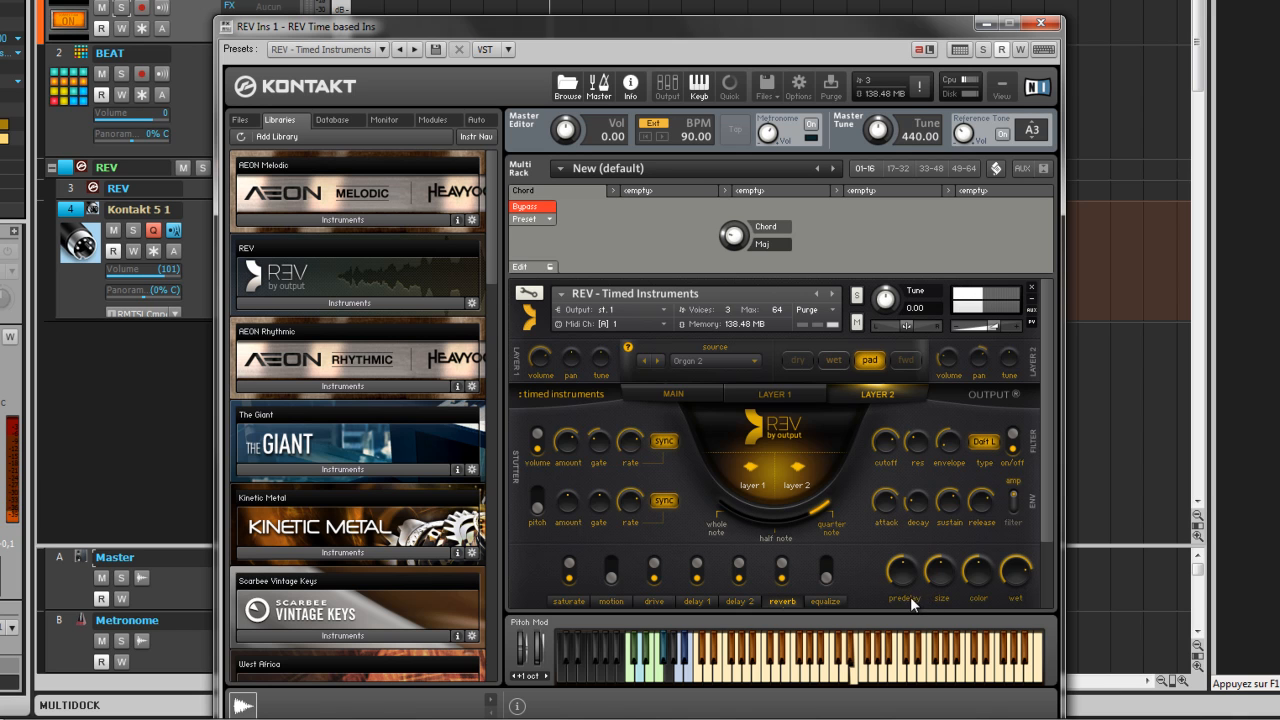
left_click(757, 395)
left_click(740, 361)
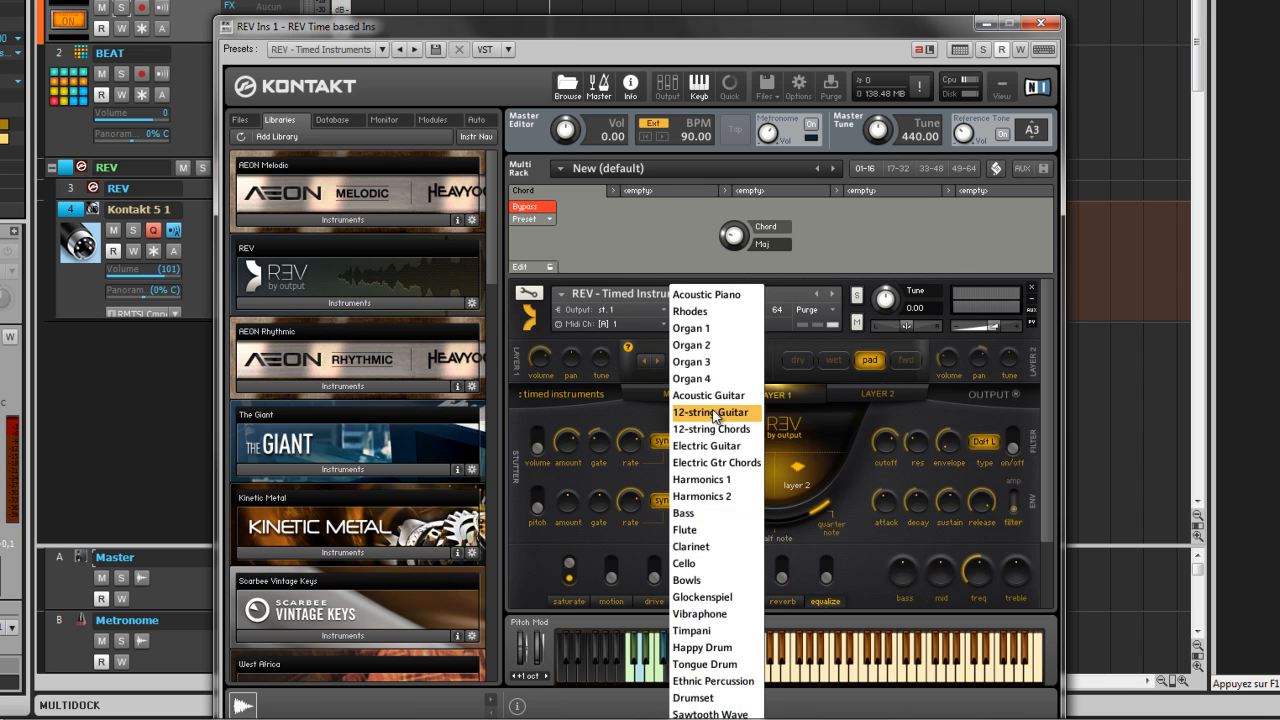
left_click(728, 395)
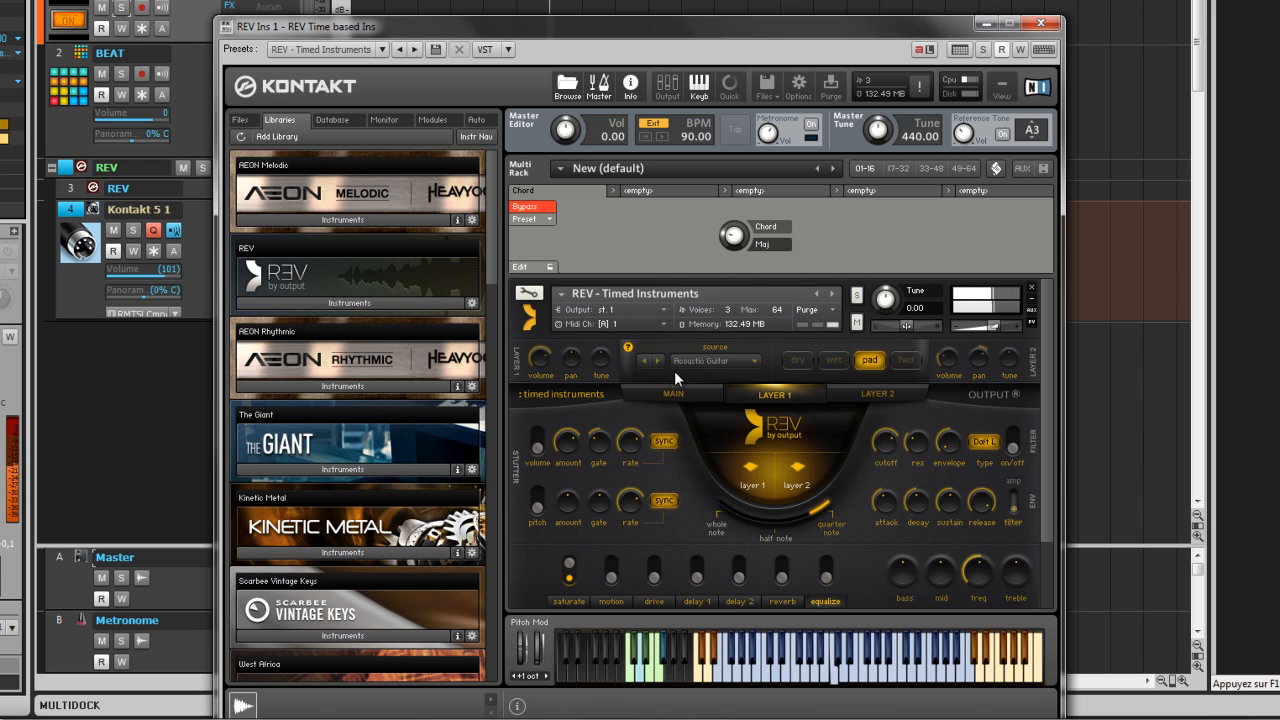
Load the preset 05 Playable Piano from the 01 Fundamentals folder.
left_click(646, 386)
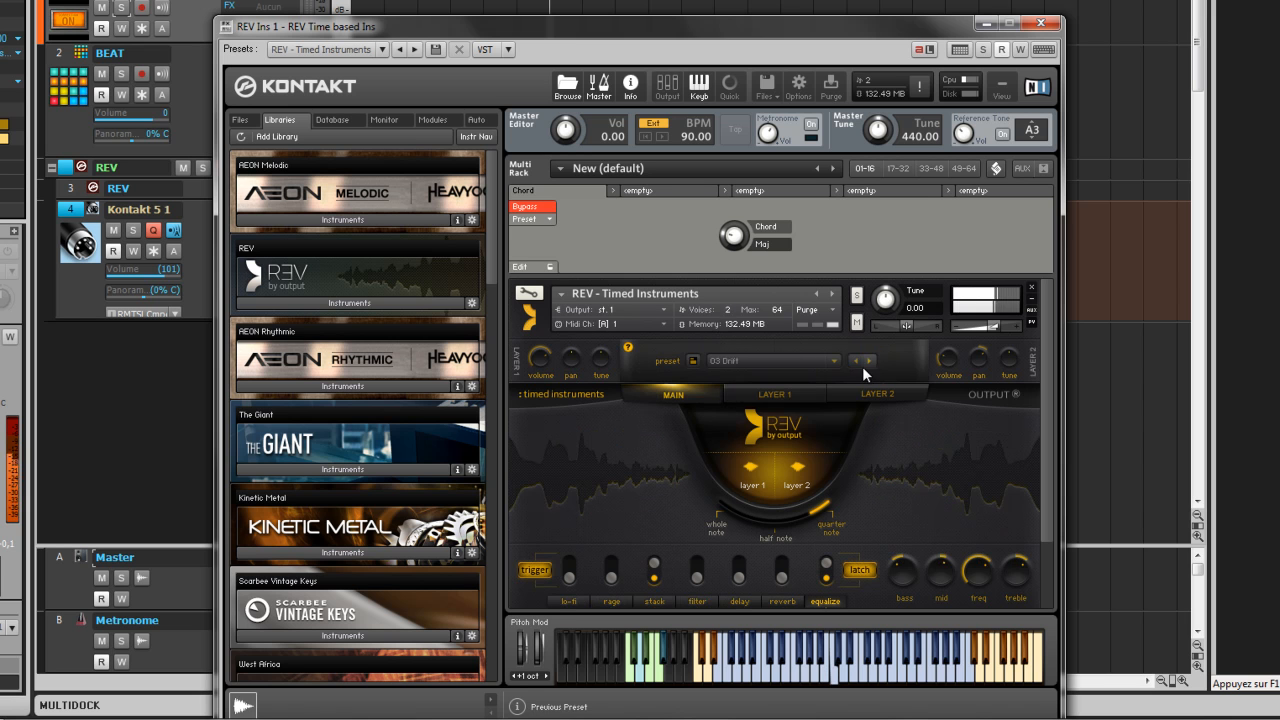
left_click(835, 361)
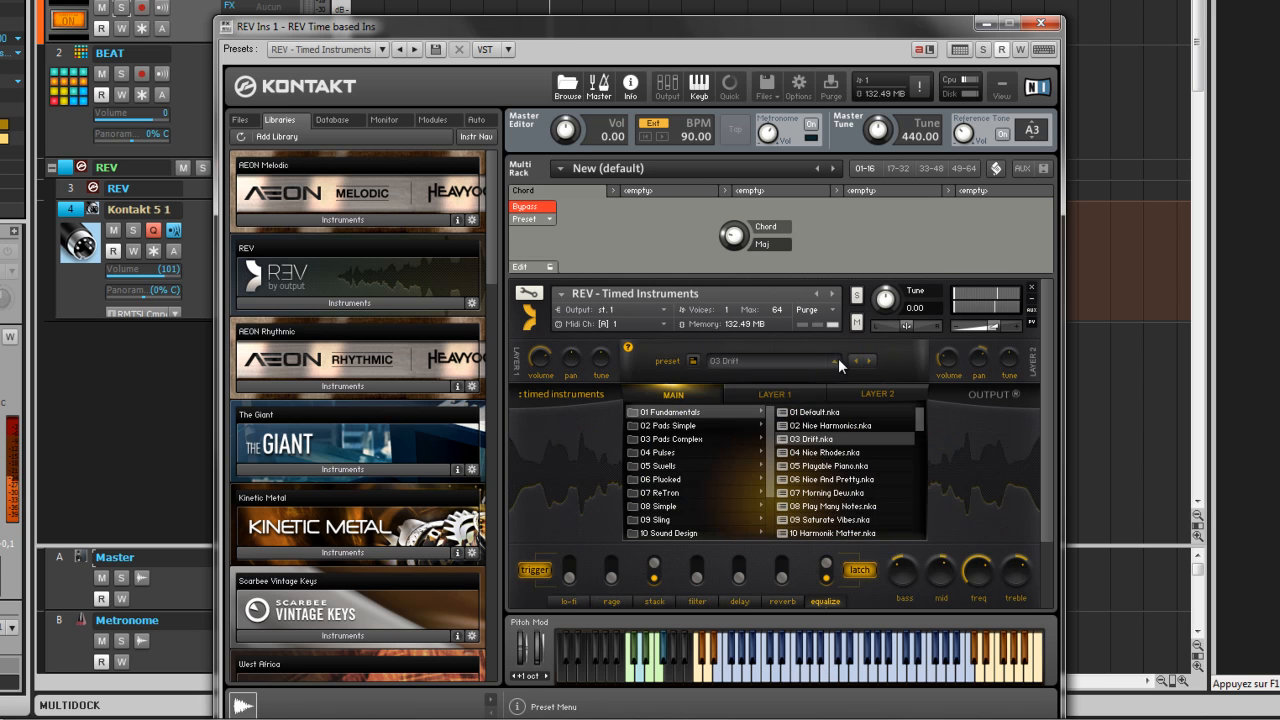
left_click(818, 466)
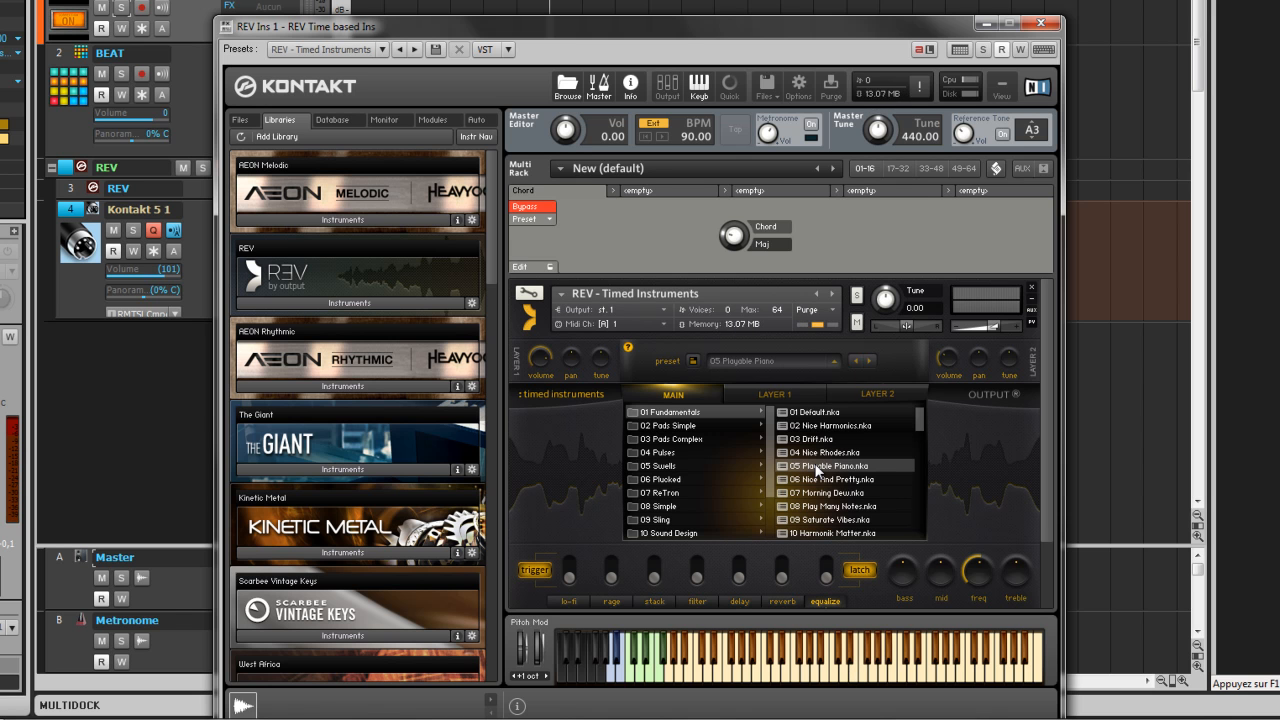
Reduce Kontakt to its compact view beside the recorded clip and start playback.
left_click(1001, 86)
left_click_drag(640, 38, 1060, 95)
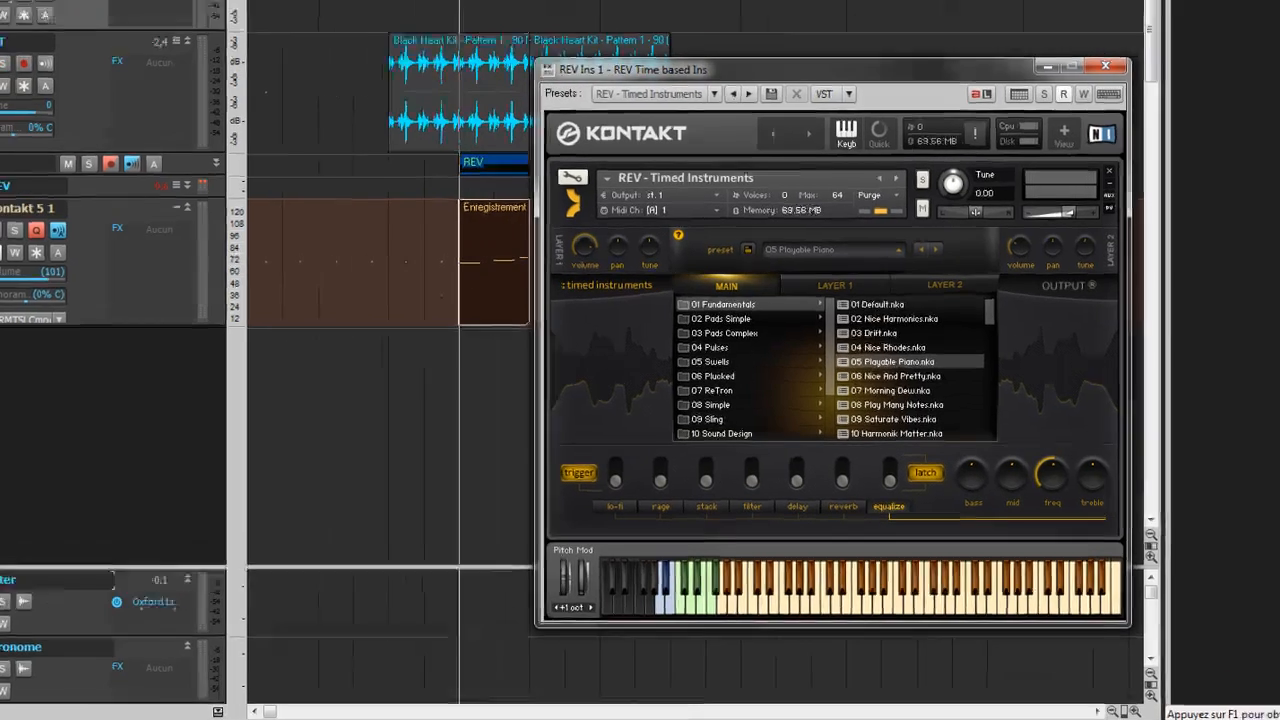
key("space")
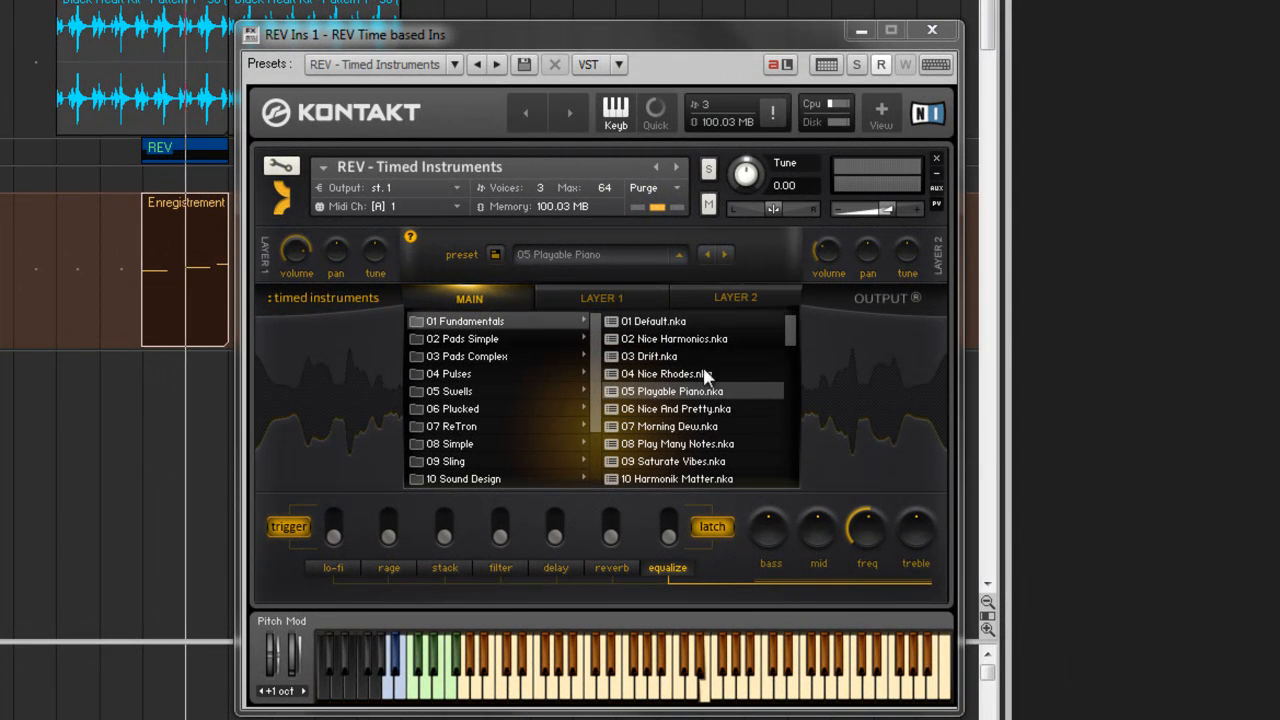
Set REV's playback speed to half note and load the preset 06 Nice And Pretty.
left_click(490, 299)
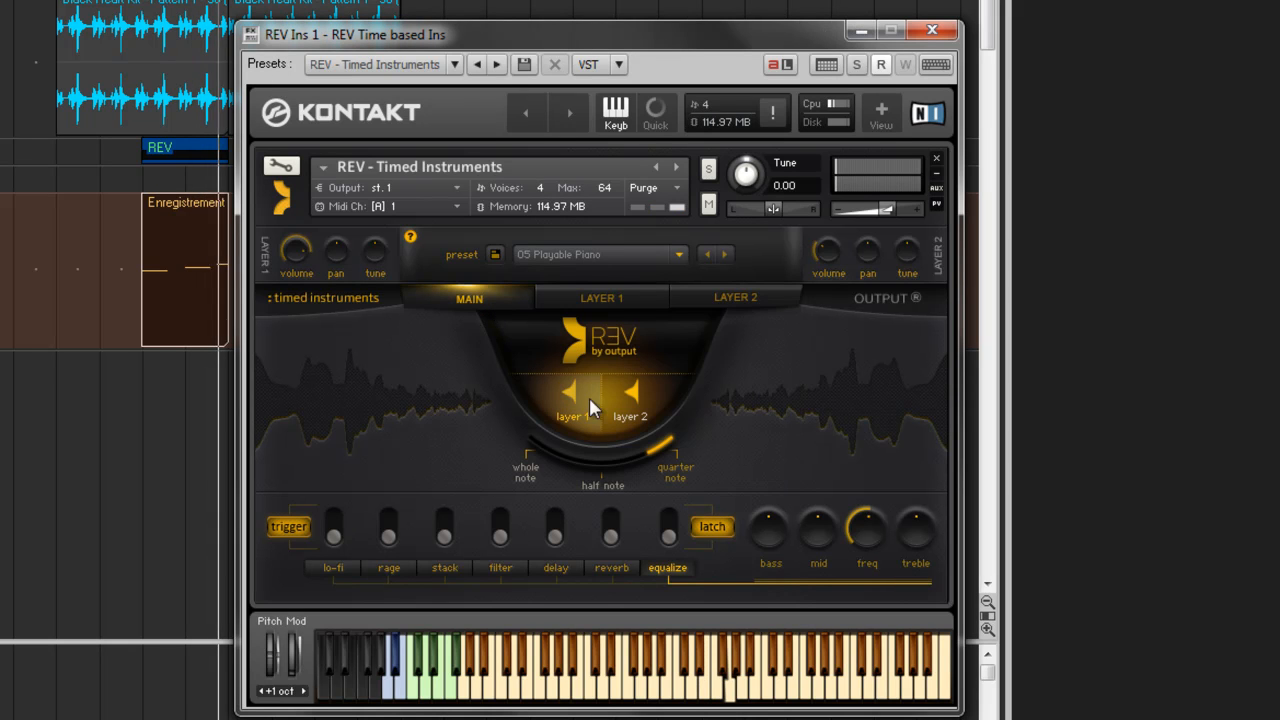
left_click(612, 465)
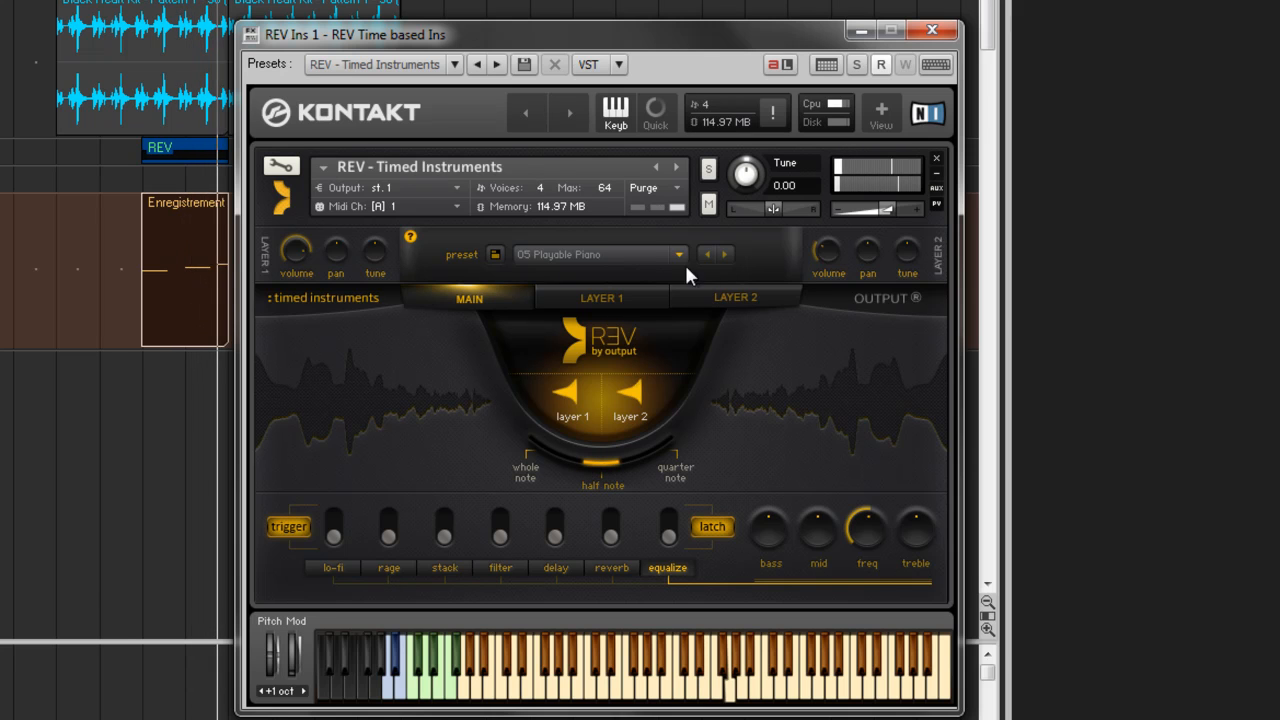
left_click(724, 254)
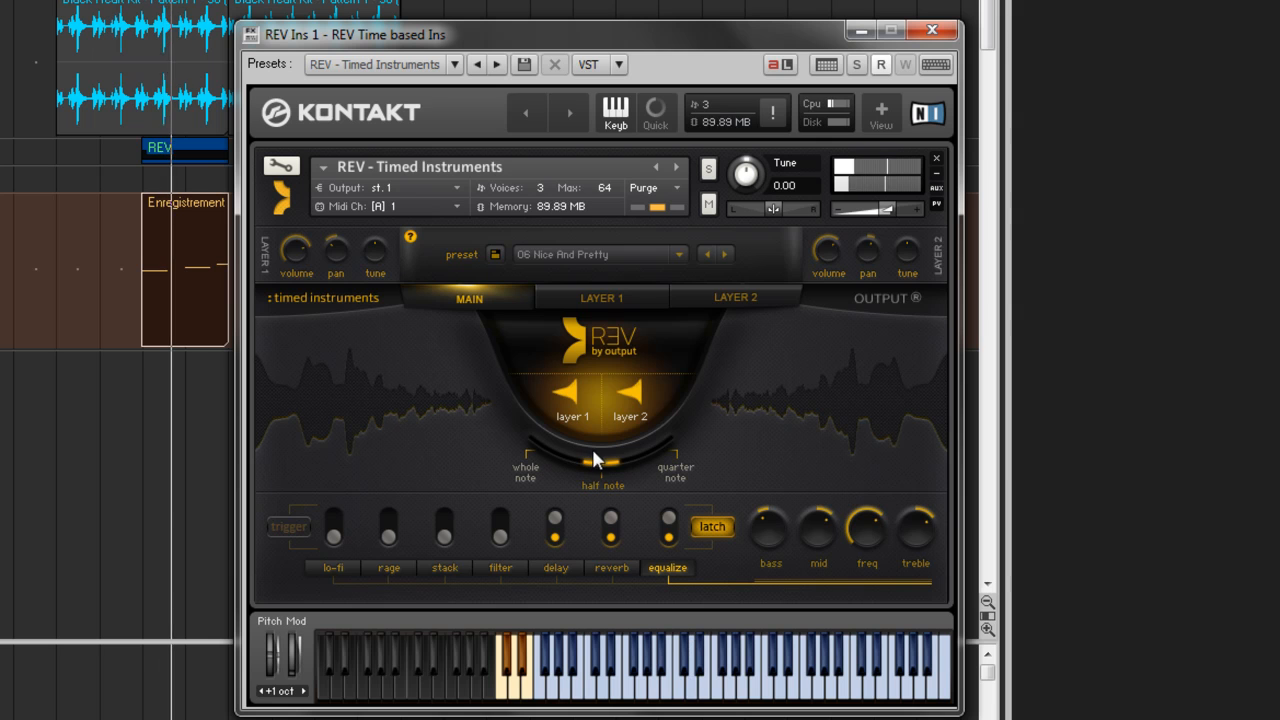
Set Layer 2's Electric Guitar source to the fwd variation and its amp attack to 1.6k.
left_click(630, 298)
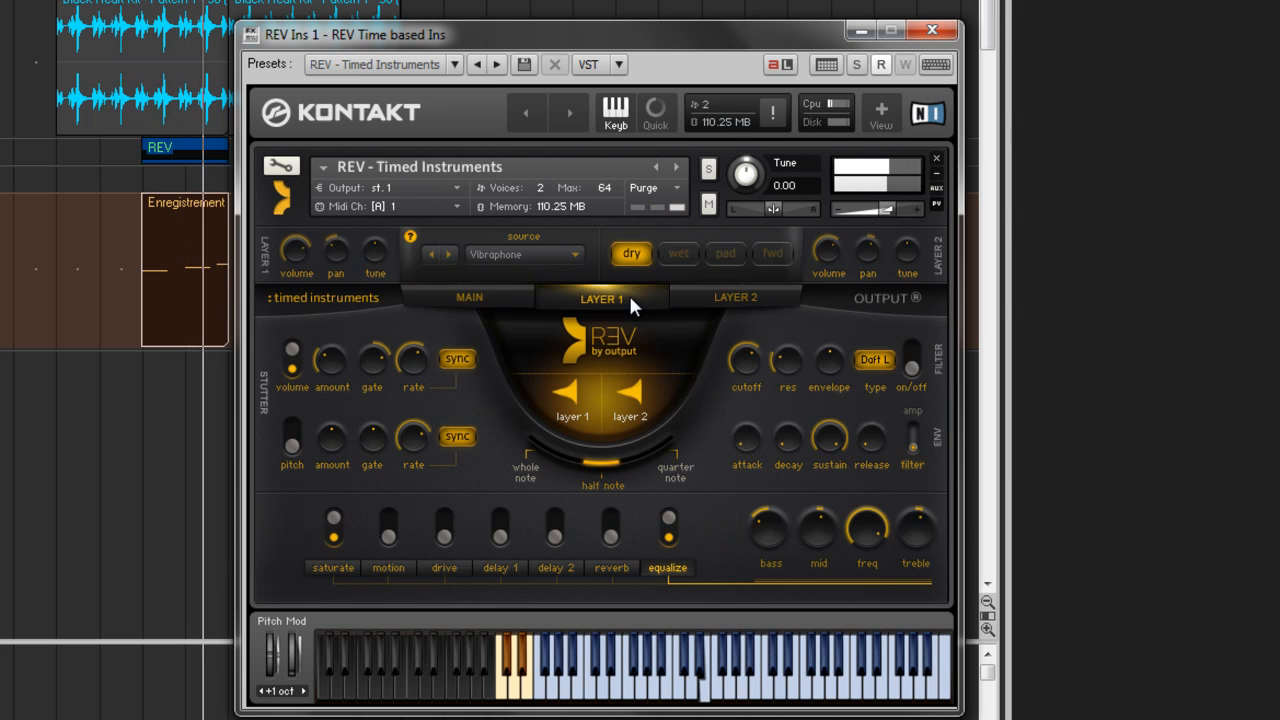
left_click(700, 298)
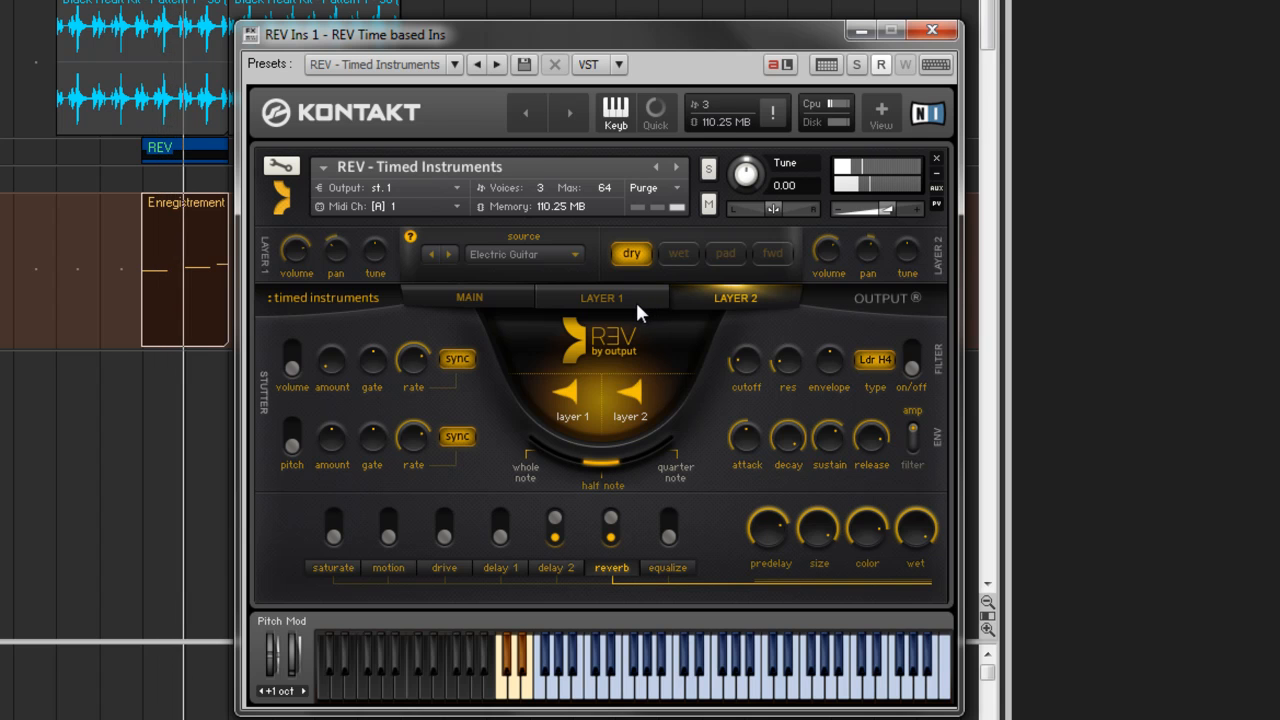
left_click(771, 256)
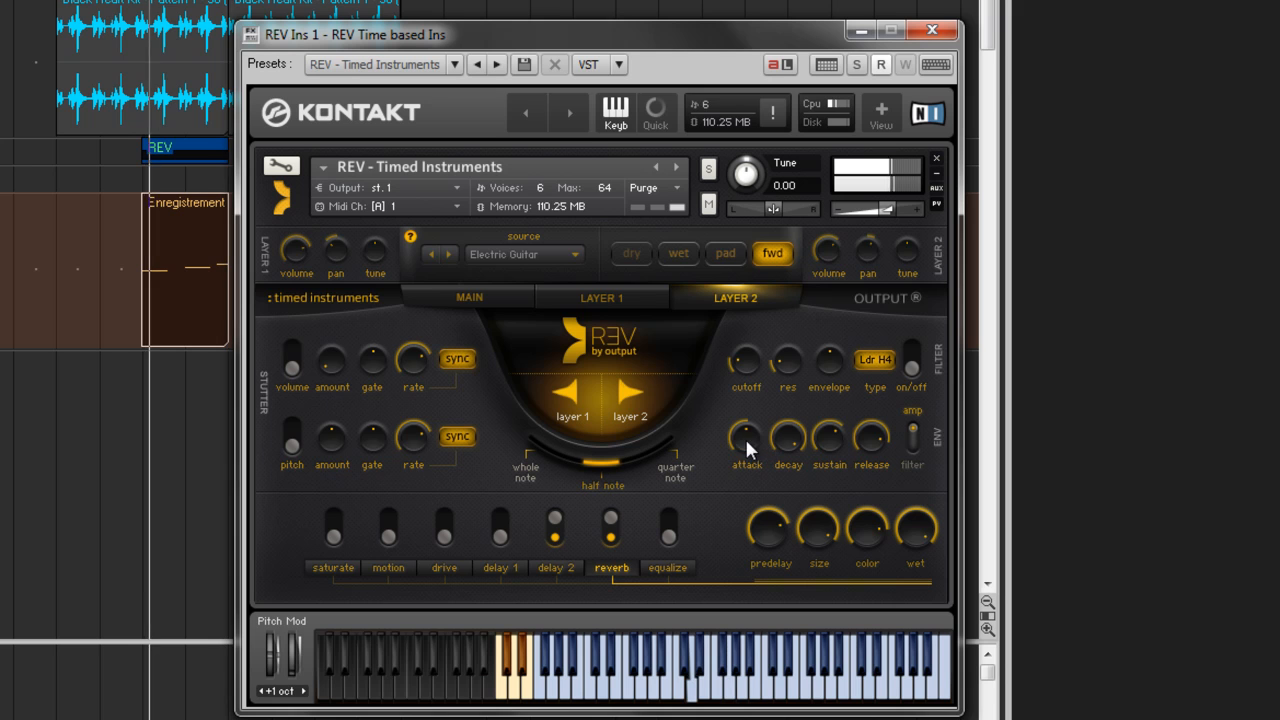
left_click_drag(746, 438, 746, 379)
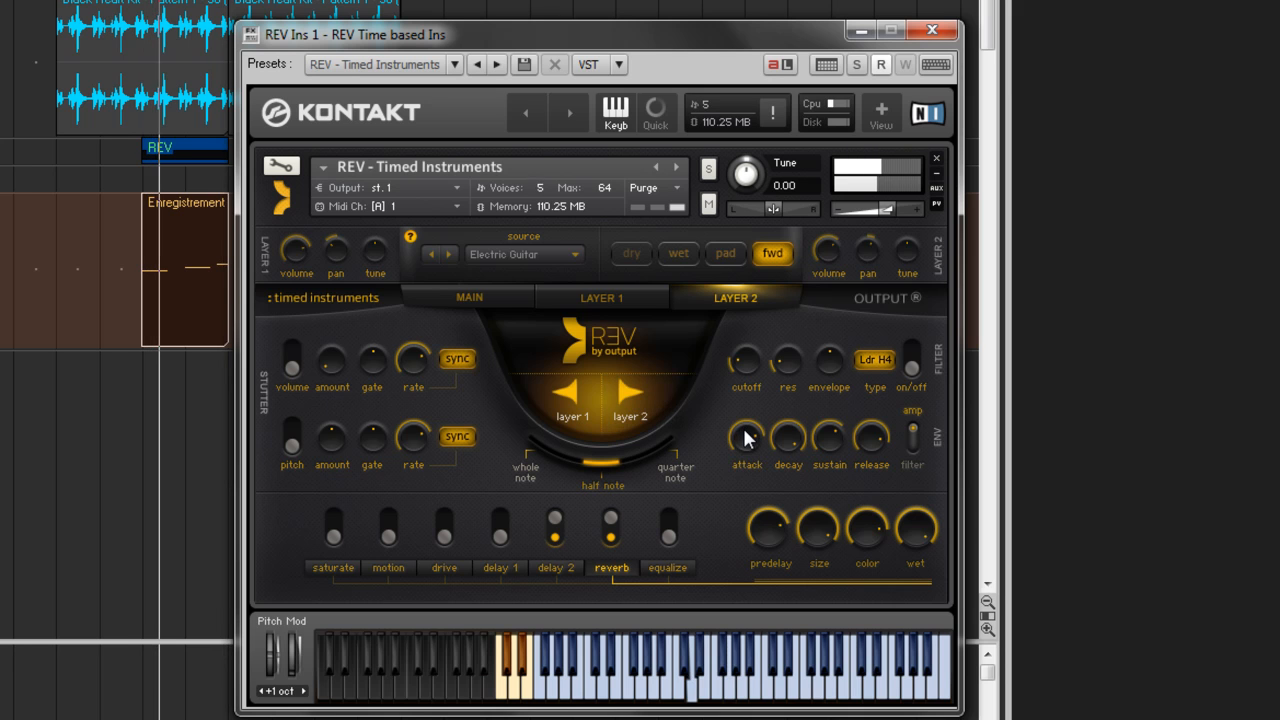
left_click_drag(744, 433, 744, 436)
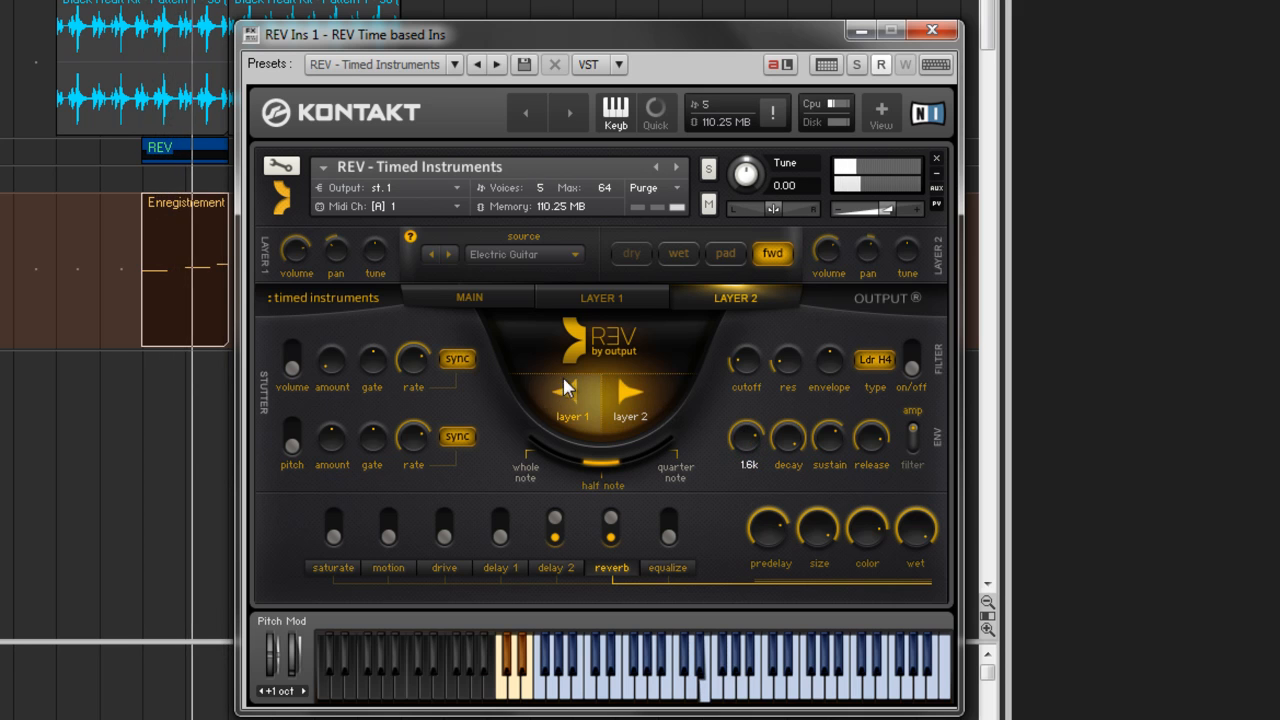
Enable Layer 2's volume stutter and adjust its amount and rate.
left_click(291, 356)
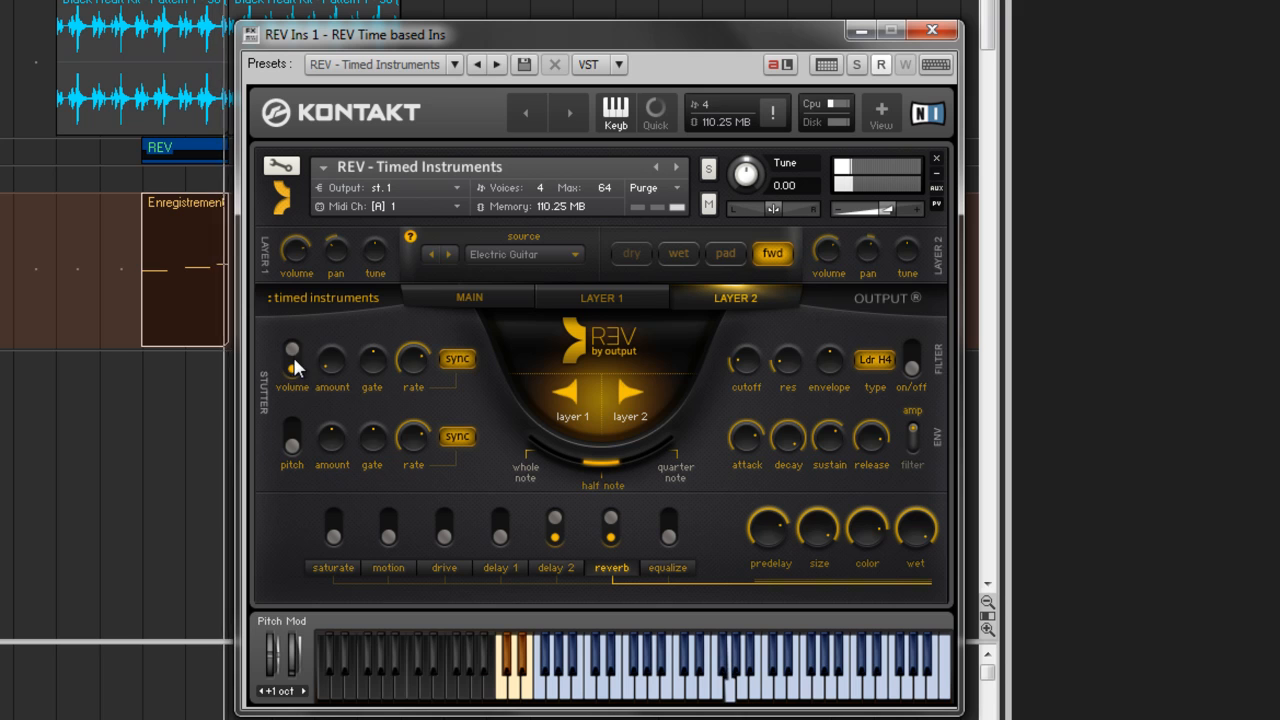
left_click_drag(417, 364, 334, 282)
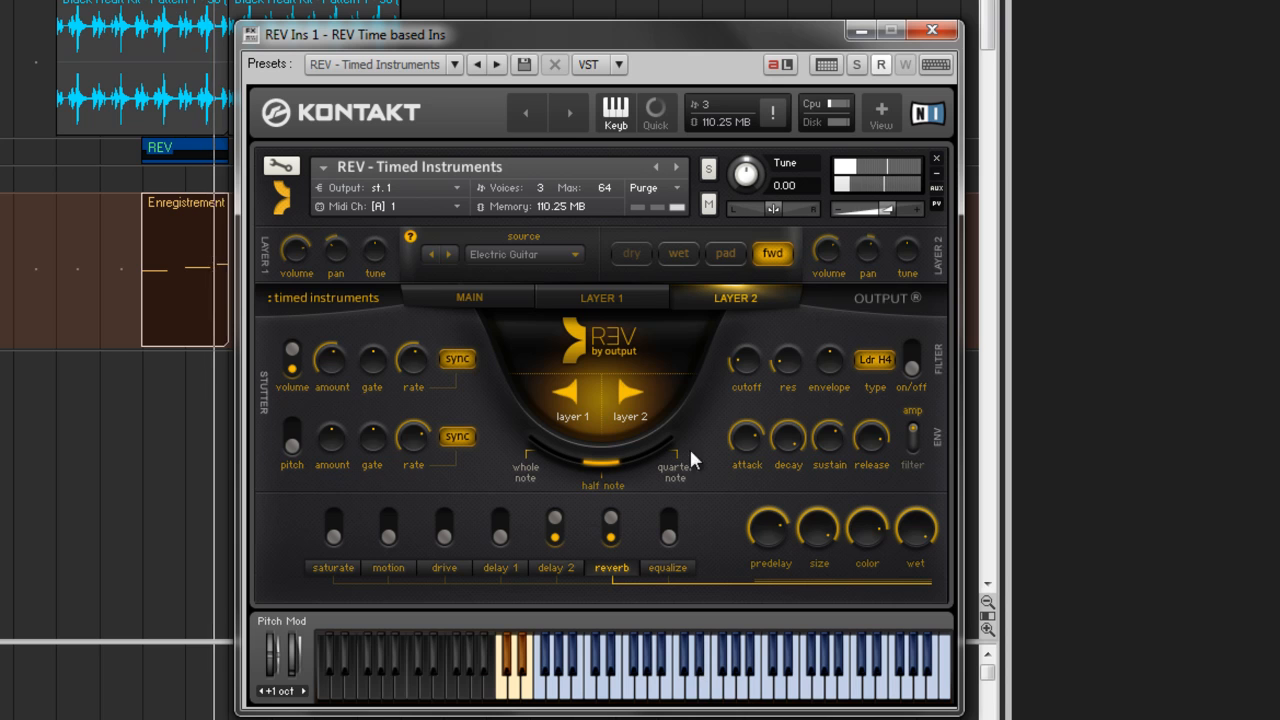
Enable Layer 2's drive effect, lower its gain and adjust its bass and mid.
left_click(445, 528)
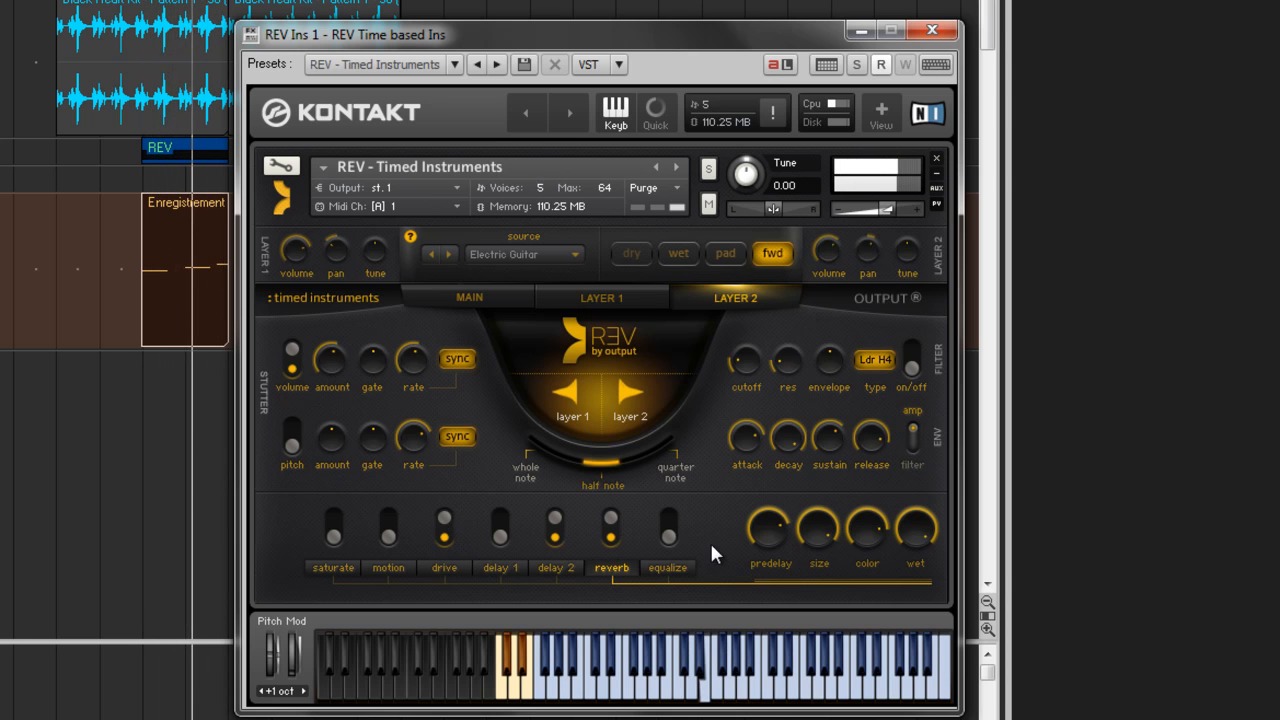
left_click_drag(908, 560, 796, 374)
left_click(446, 568)
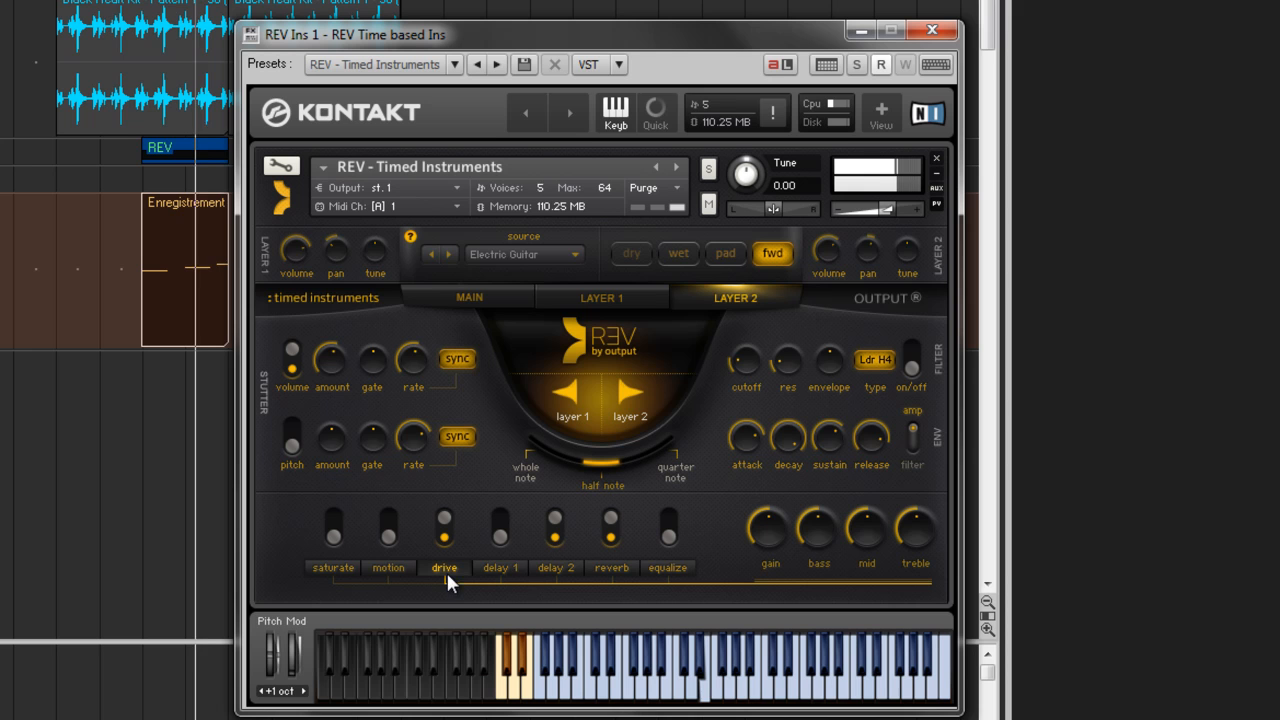
left_click_drag(764, 549, 785, 584)
left_click(865, 531)
left_click_drag(863, 523, 897, 557)
left_click(817, 538)
left_click_drag(817, 546, 814, 560)
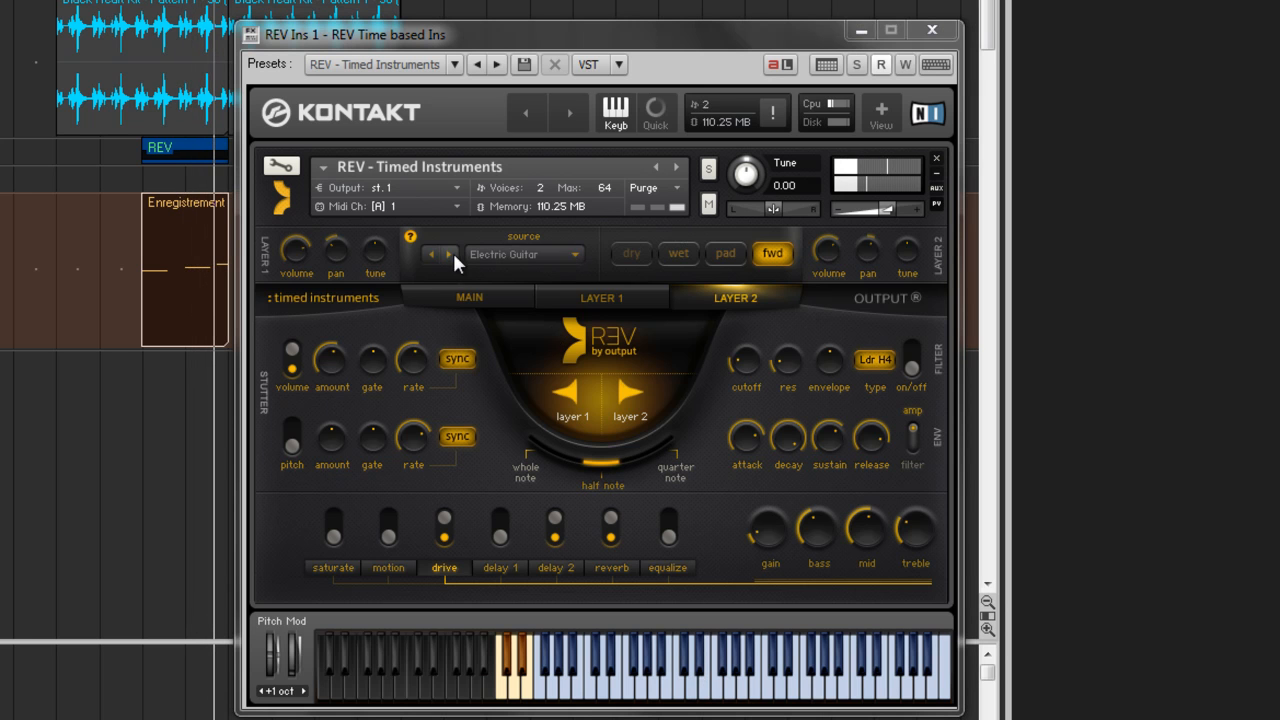
Load the preset 01 Flute from the 07 ReTron folder and close the preset list.
left_click(480, 254)
left_click(567, 255)
left_click(450, 298)
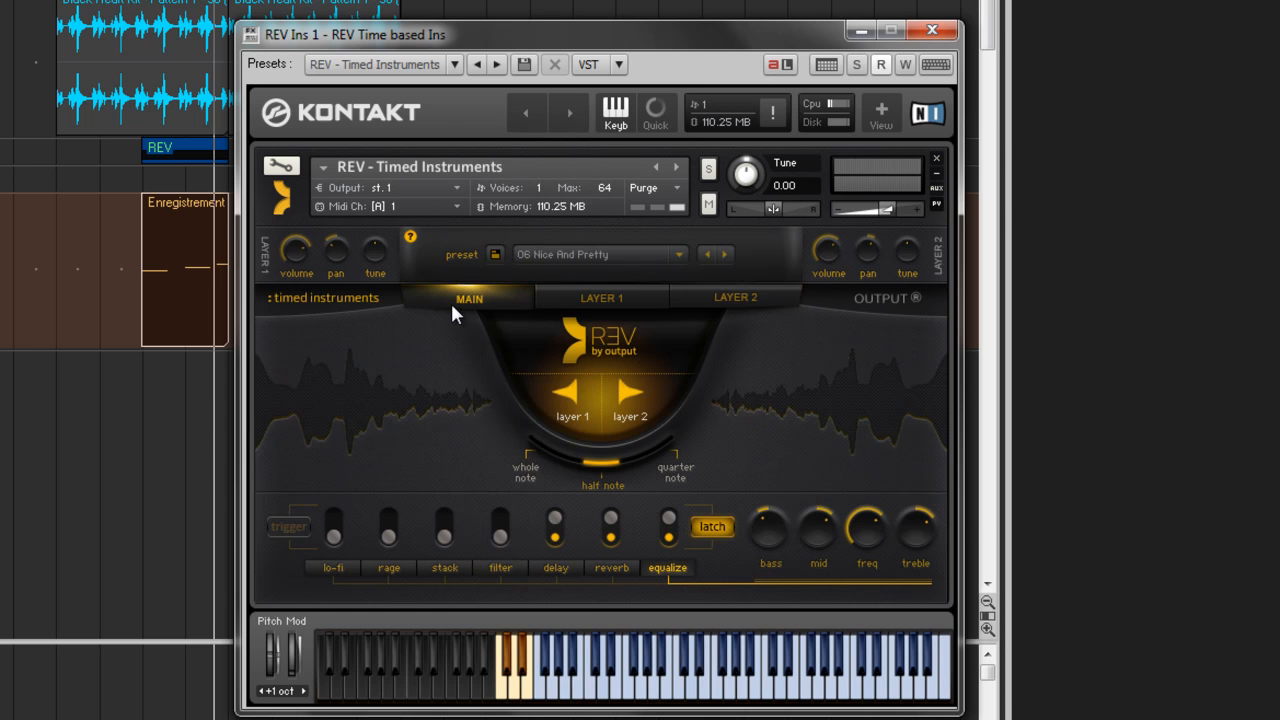
left_click(669, 258)
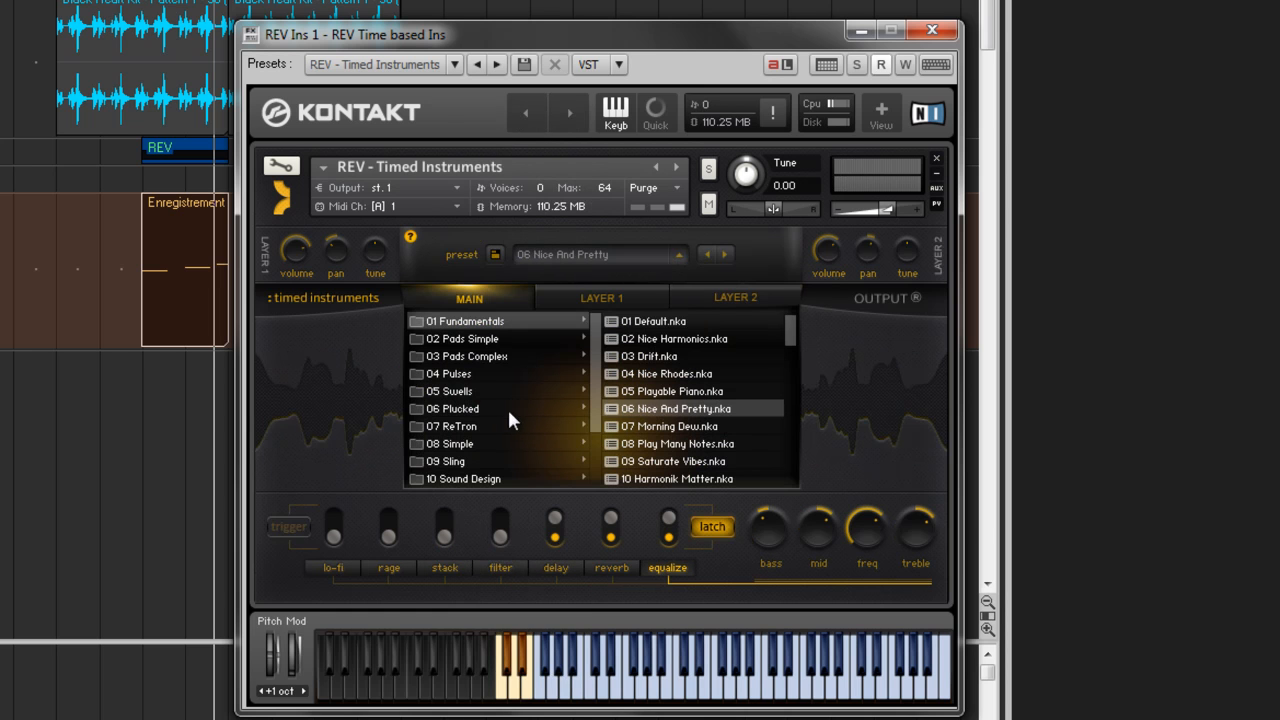
mouse_move(477, 422)
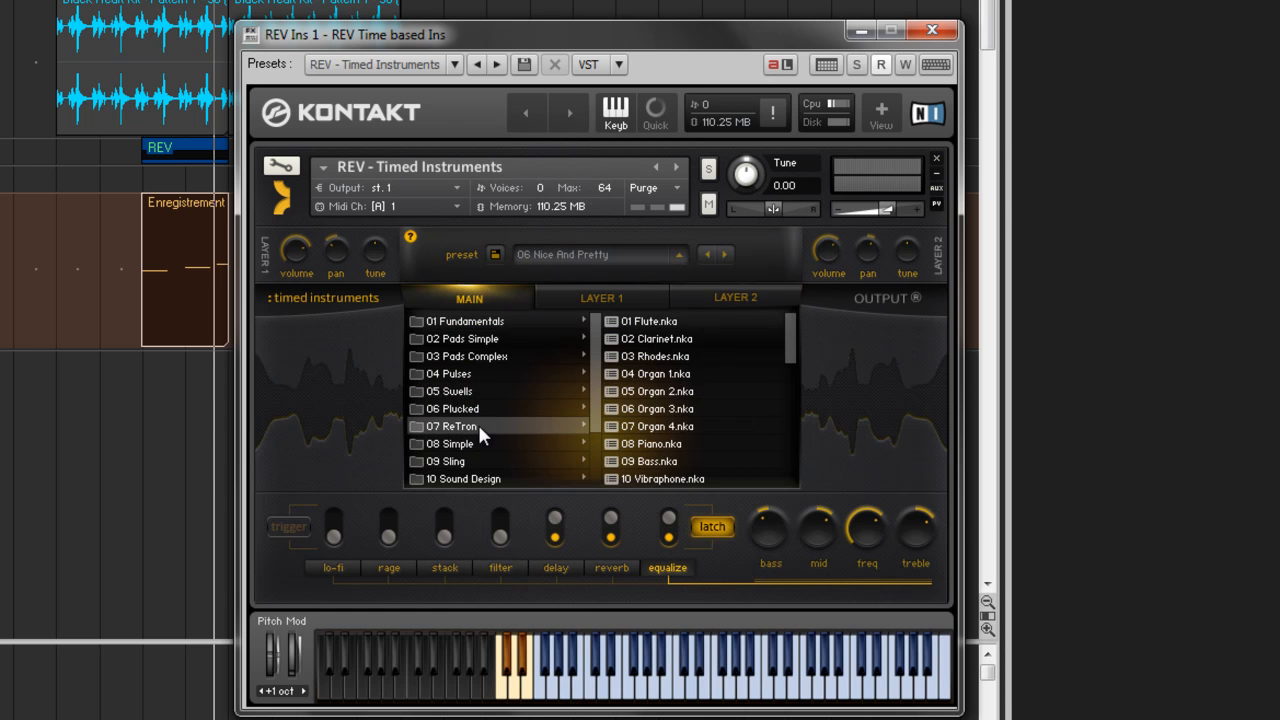
left_click(662, 322)
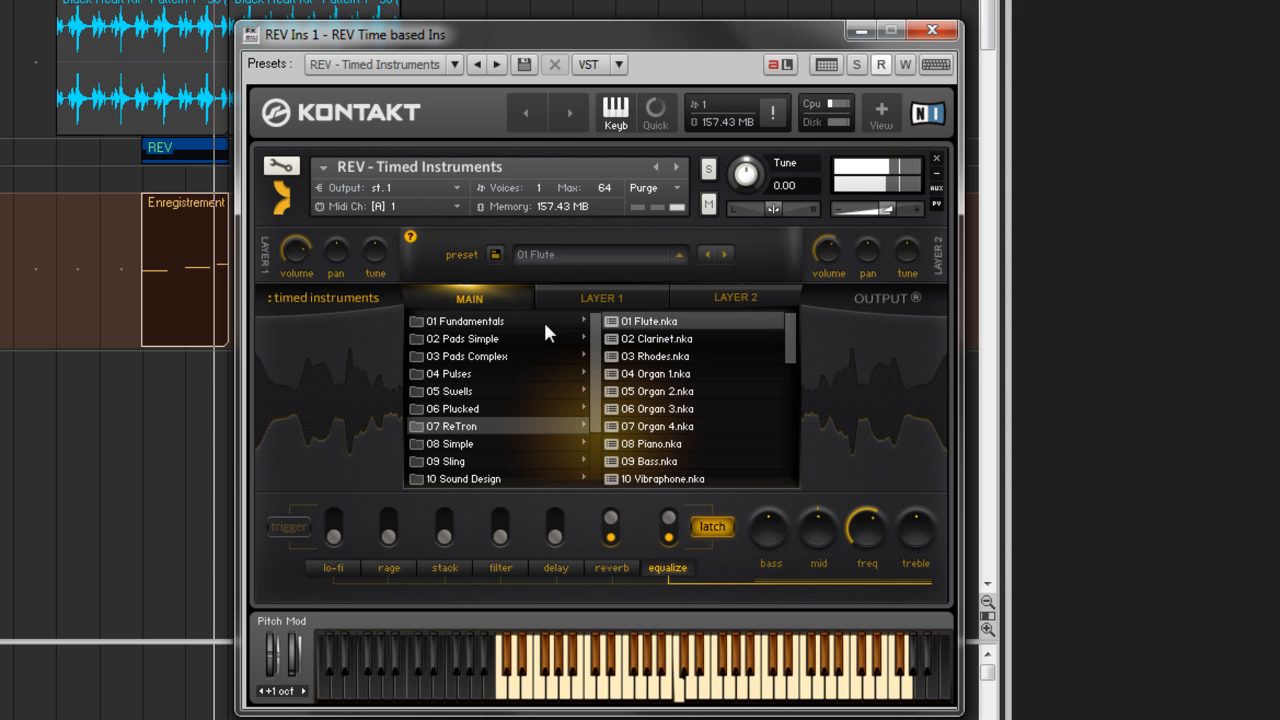
left_click(482, 295)
Compare the Flute preset with Layer 2 off and on, and view the settings of both layers.
left_click(630, 393)
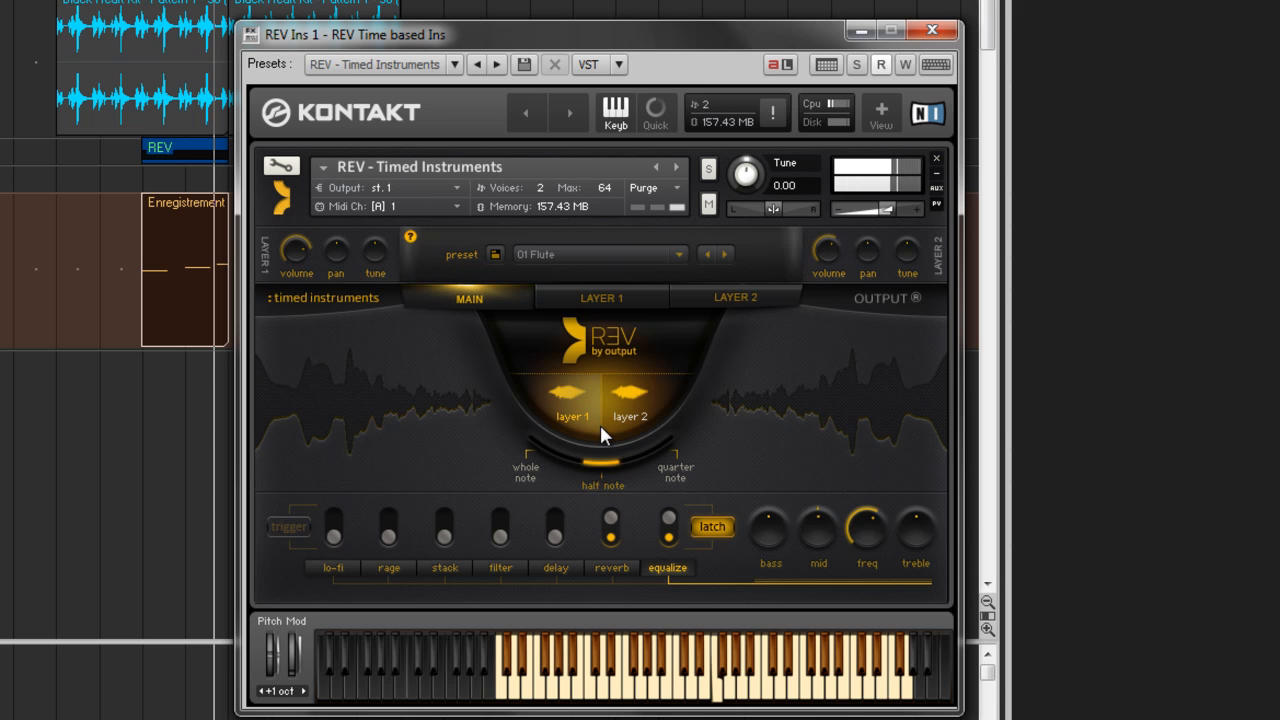
left_click(629, 391)
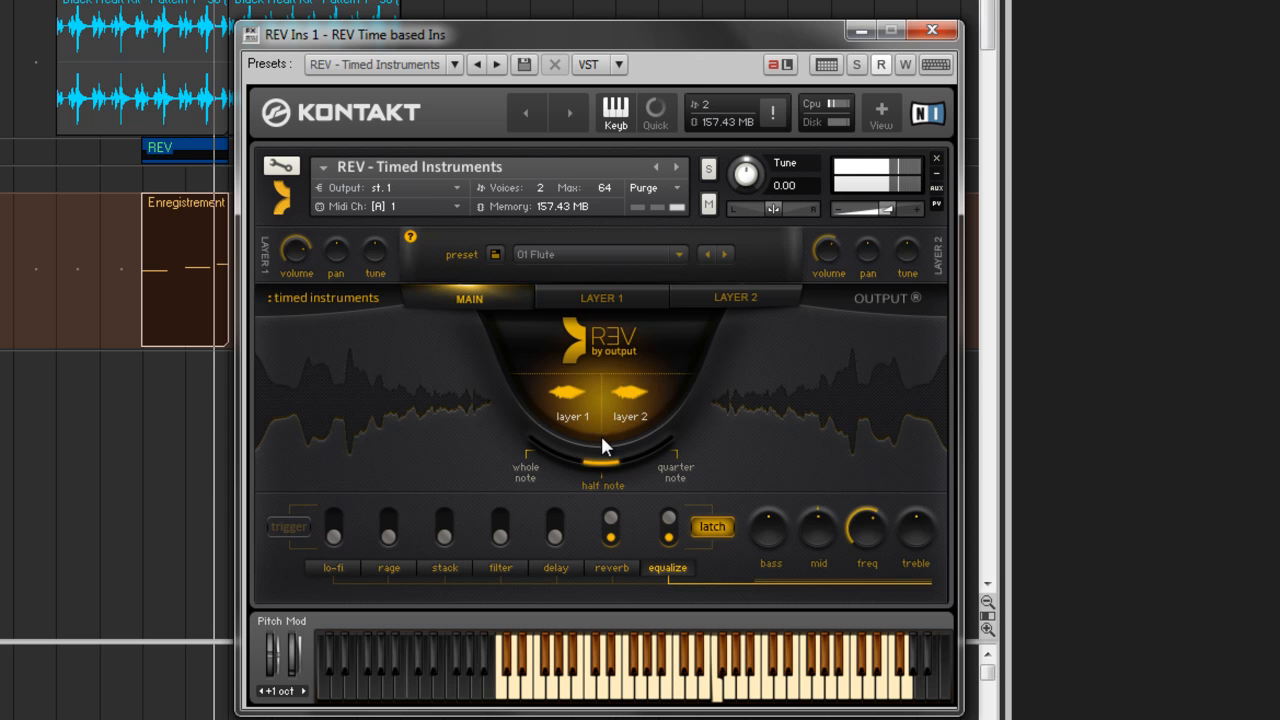
left_click(606, 297)
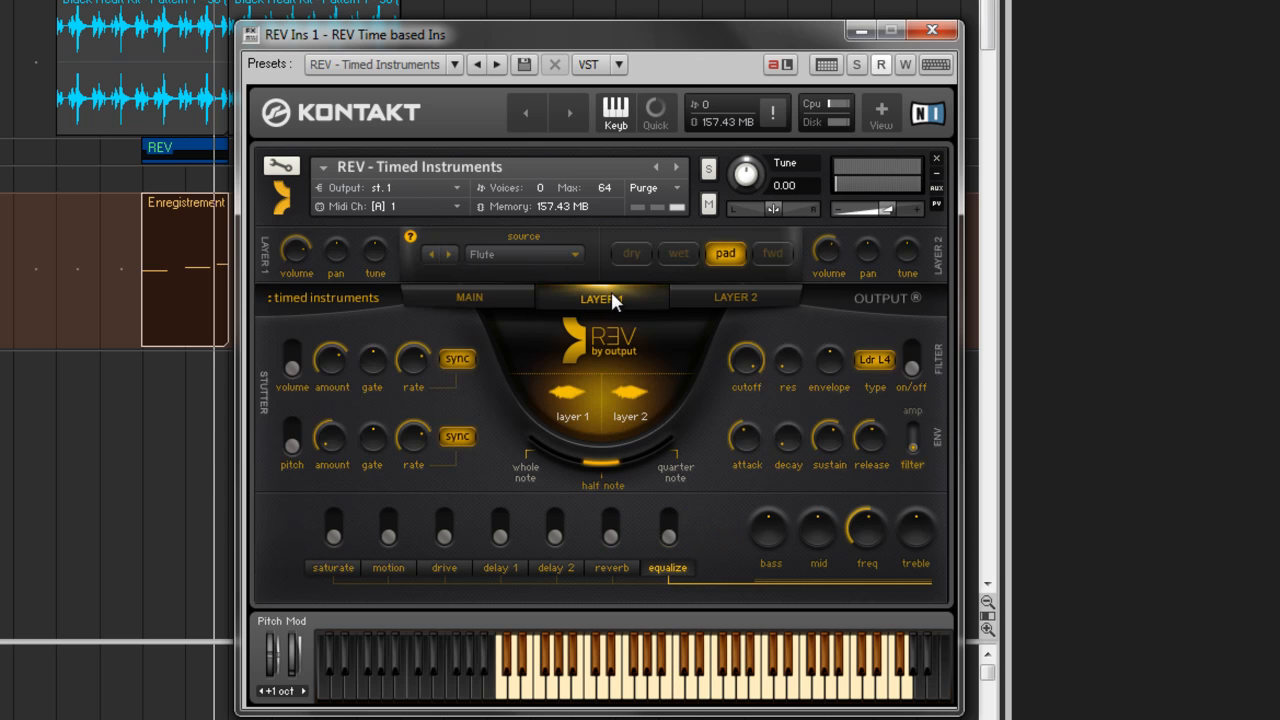
left_click(638, 400)
left_click(638, 398)
left_click(741, 294)
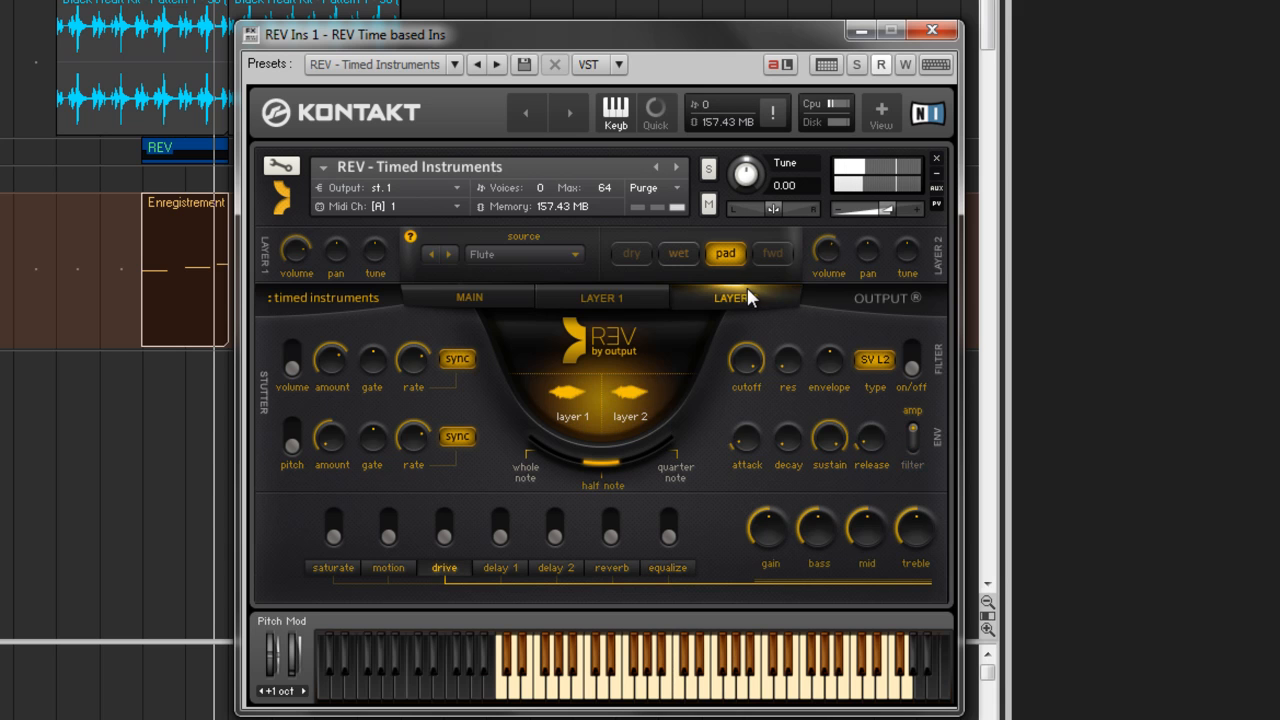
Audition the Flute preset with Layer 1 off, and isolate Layer 1 with its settings shown.
left_click(576, 406)
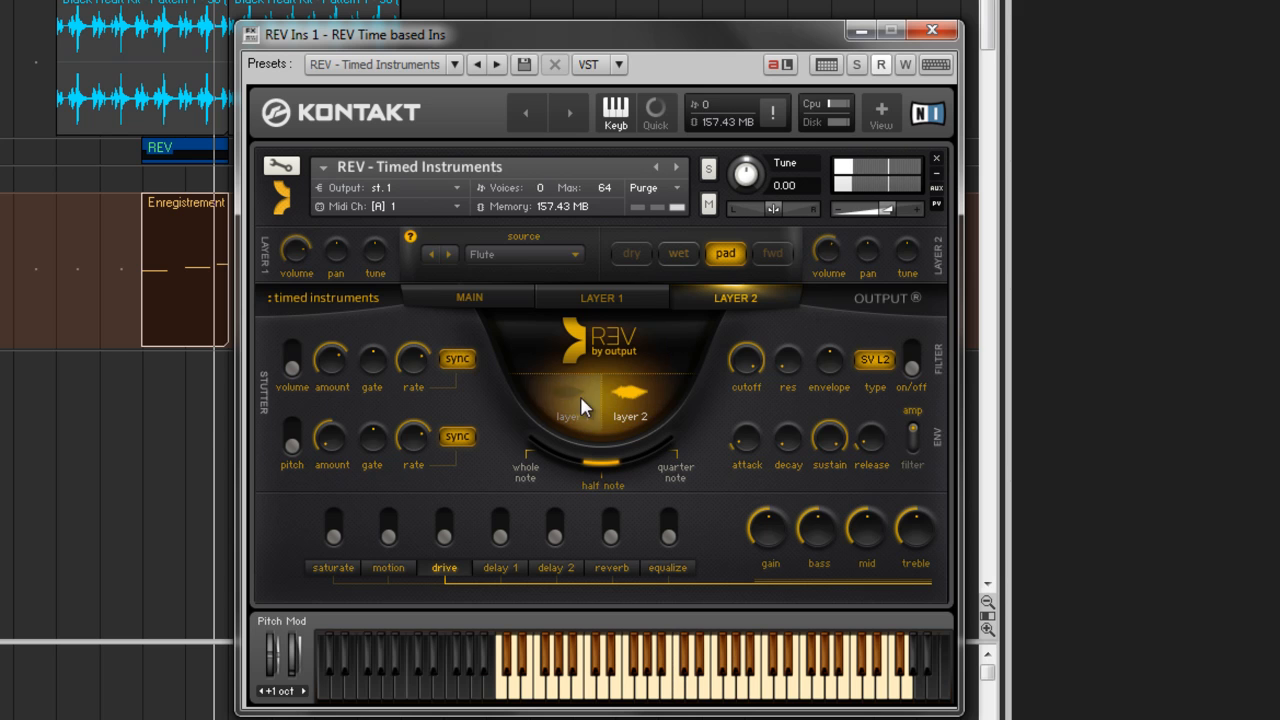
left_click(580, 400)
left_click(624, 299)
left_click(632, 396)
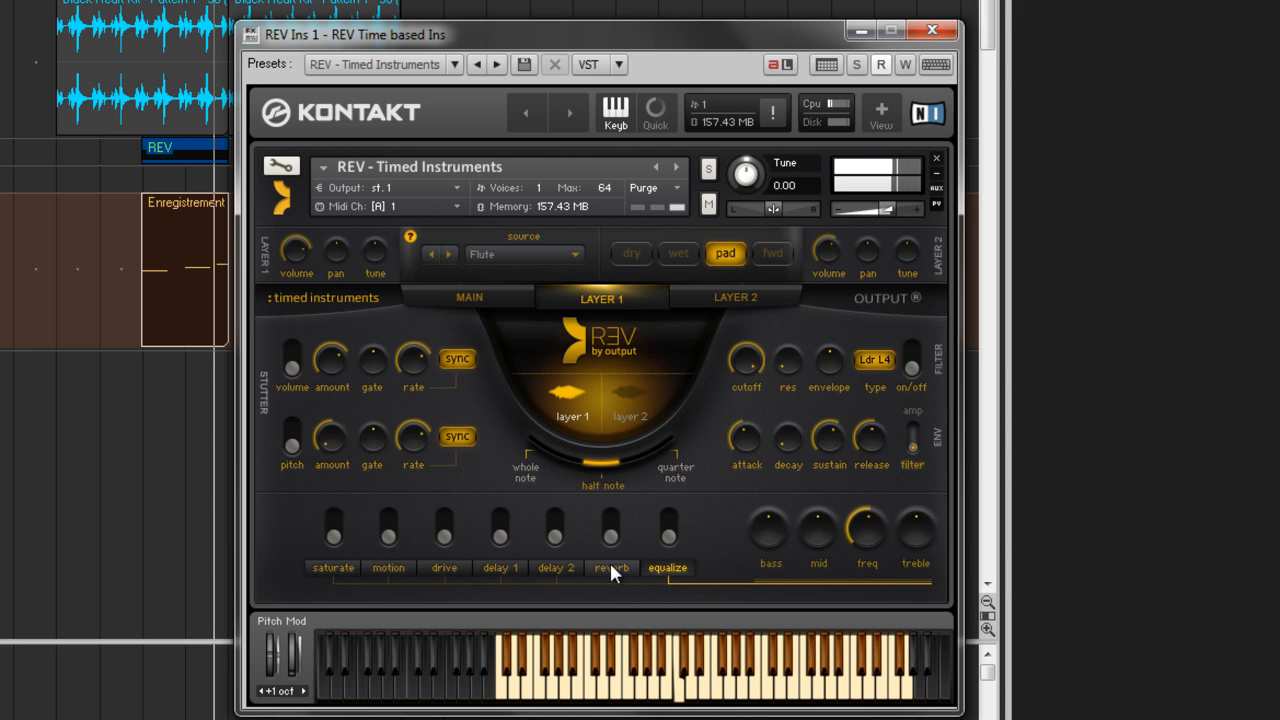
Enable Layer 1's equalizer, set its bass to about 9.1 and mid to about -11.7, and lower its frequency.
left_click(671, 533)
left_click_drag(770, 527, 789, 476)
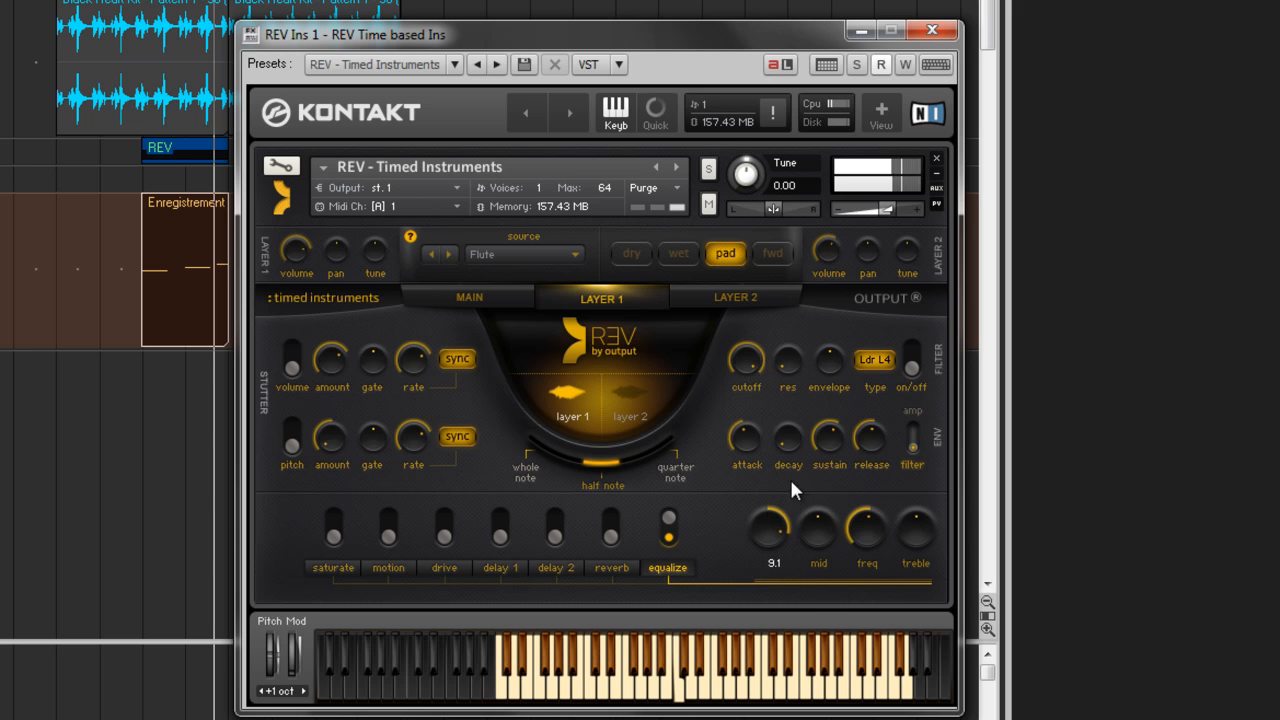
left_click_drag(815, 549, 809, 624)
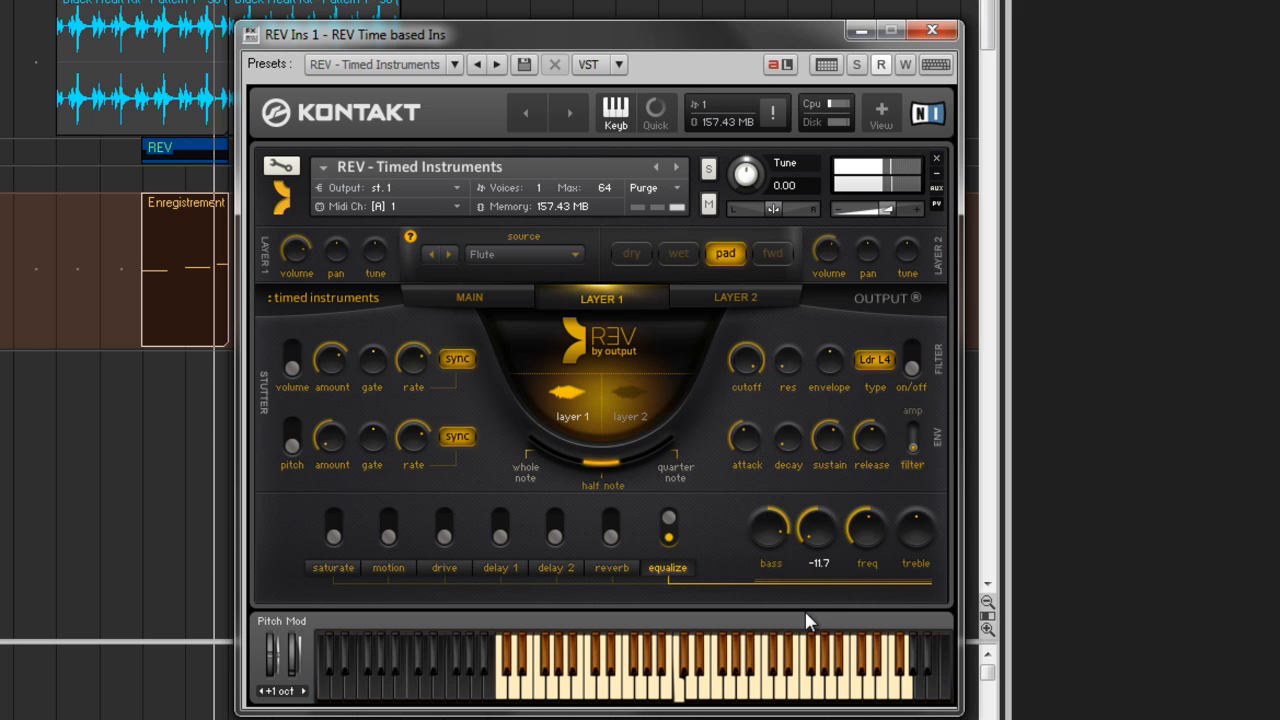
mouse_move(863, 525)
left_click_drag(908, 480, 894, 524)
mouse_move(811, 538)
left_click_drag(849, 574, 847, 560)
Enable Layer 1's saturate, motion and filter, adjusting the saturate output and the envelope attack.
left_click(333, 526)
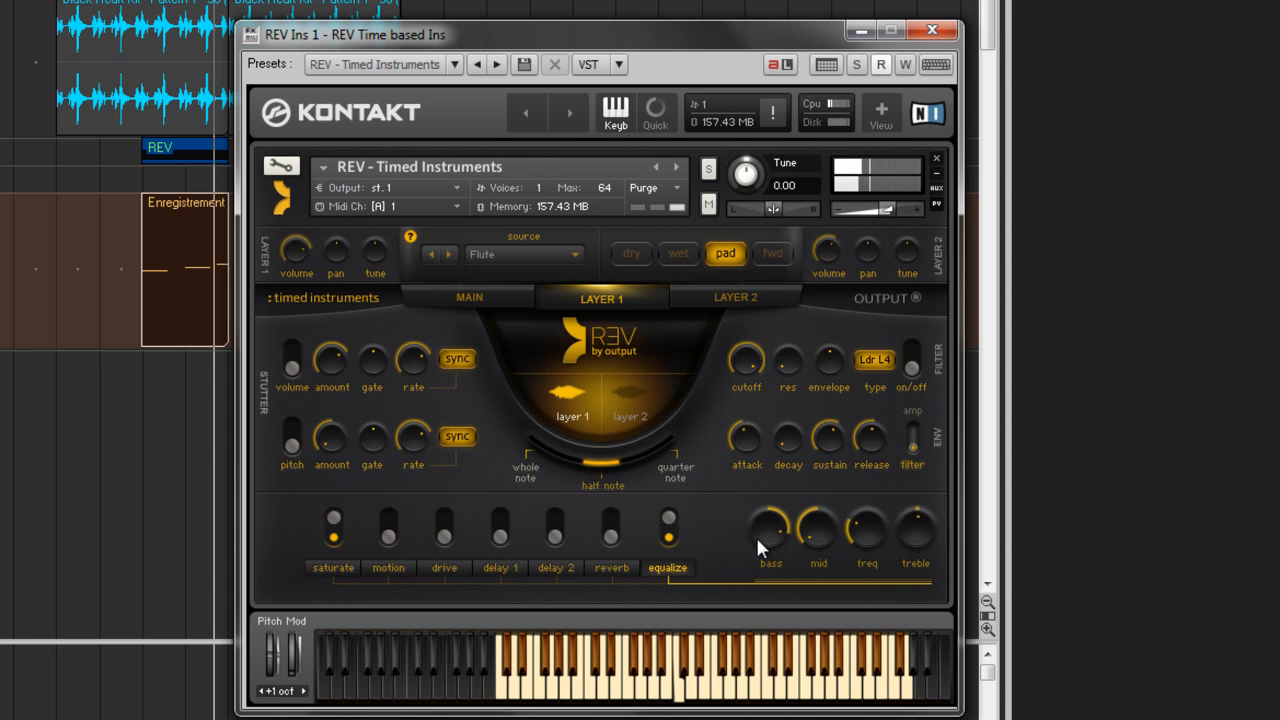
left_click(331, 568)
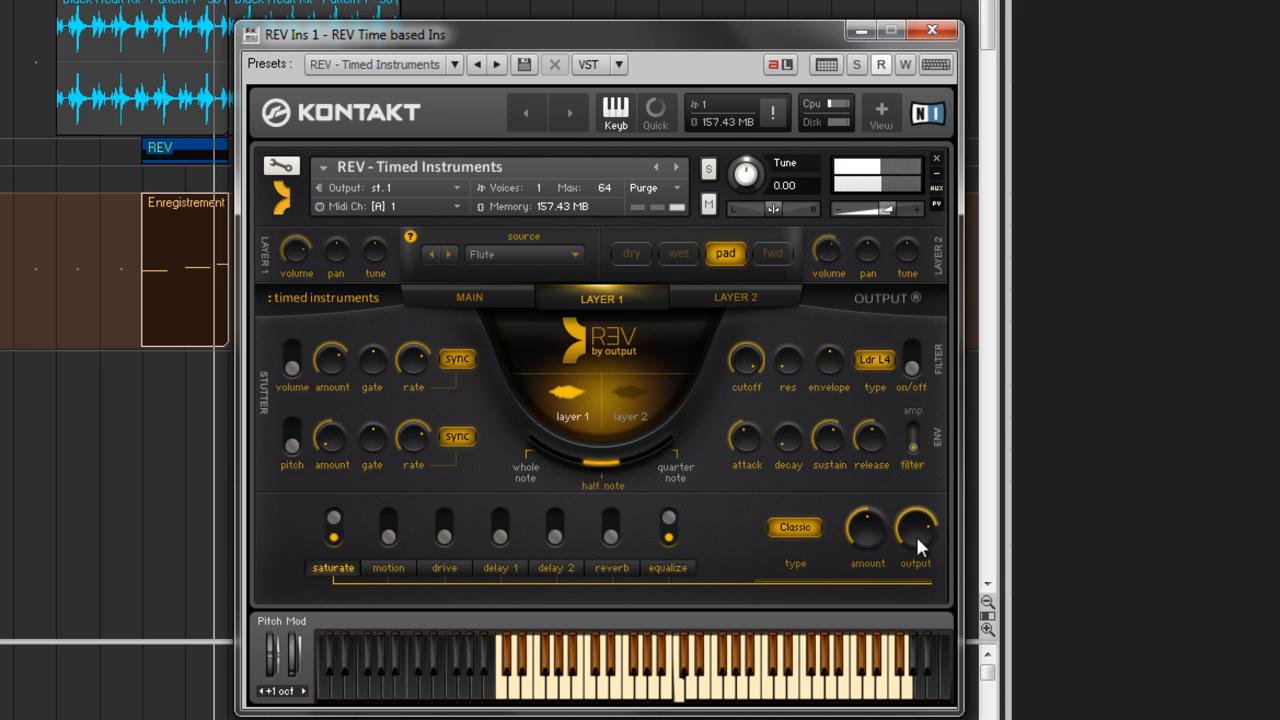
left_click_drag(914, 537, 878, 503)
left_click(381, 568)
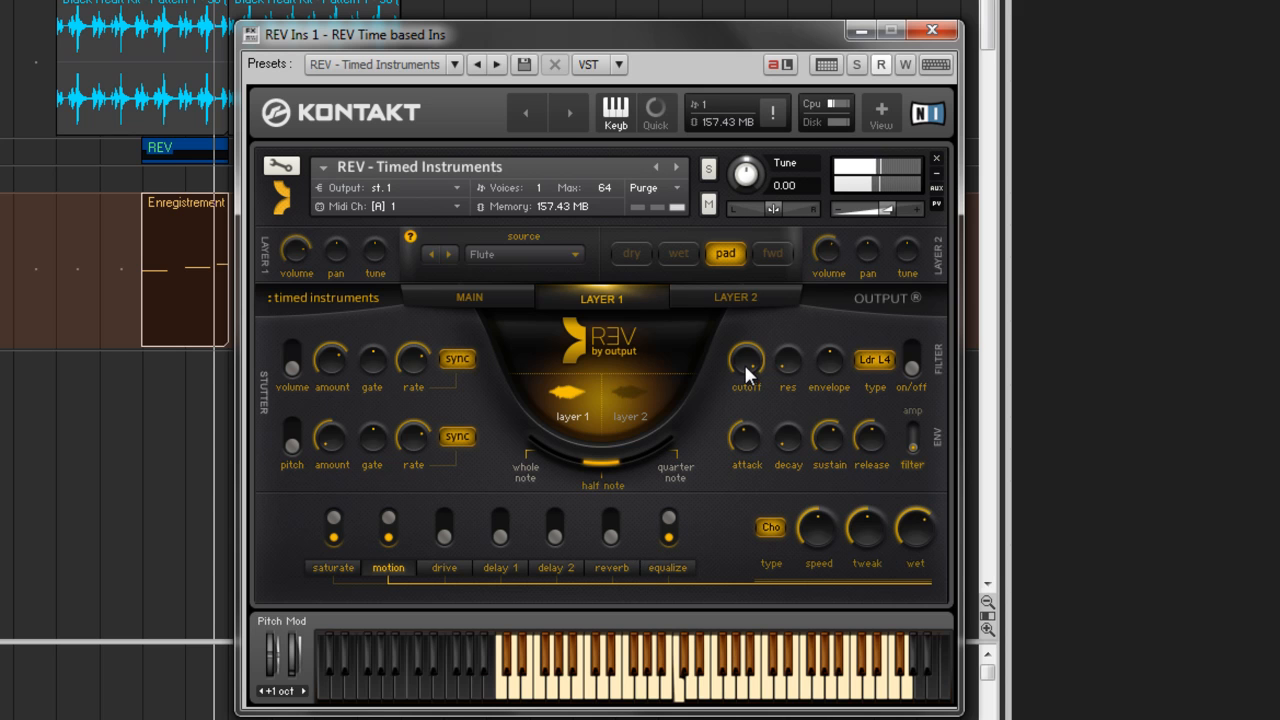
left_click_drag(736, 435, 739, 355)
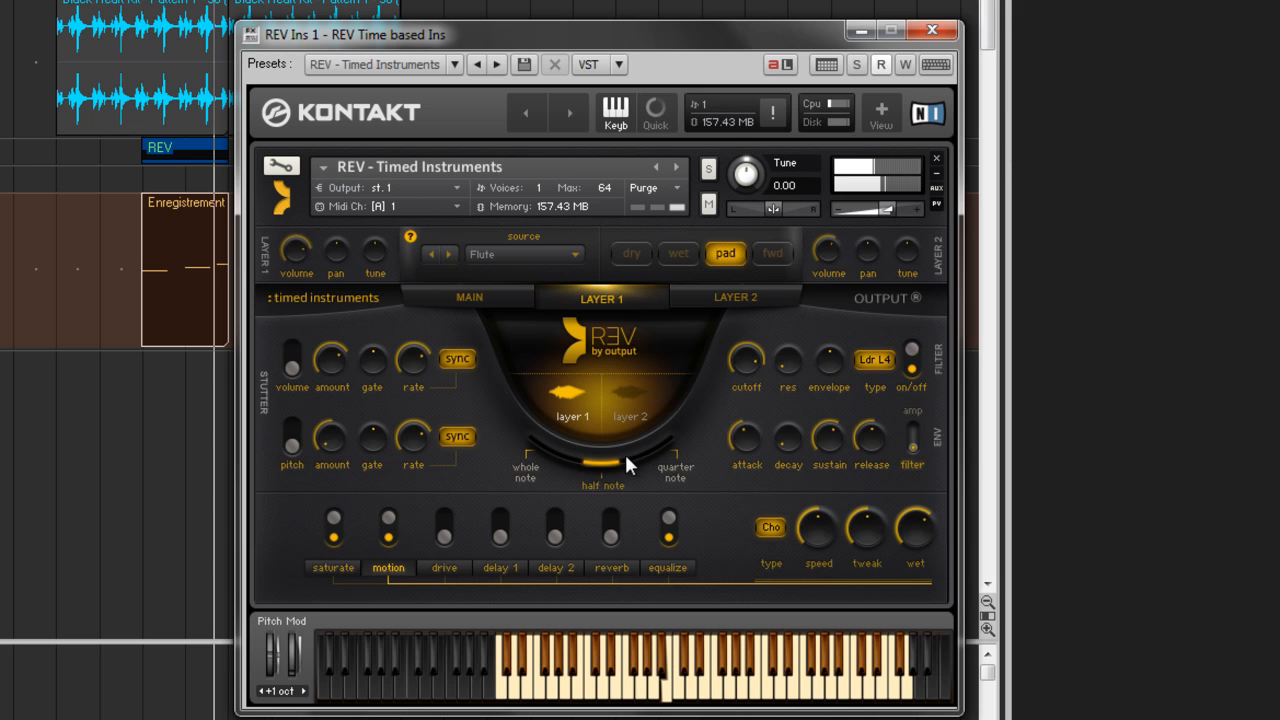
Leave only Layer 2 active, enable Layer 1's drive effect and show Layer 2's settings.
left_click(625, 393)
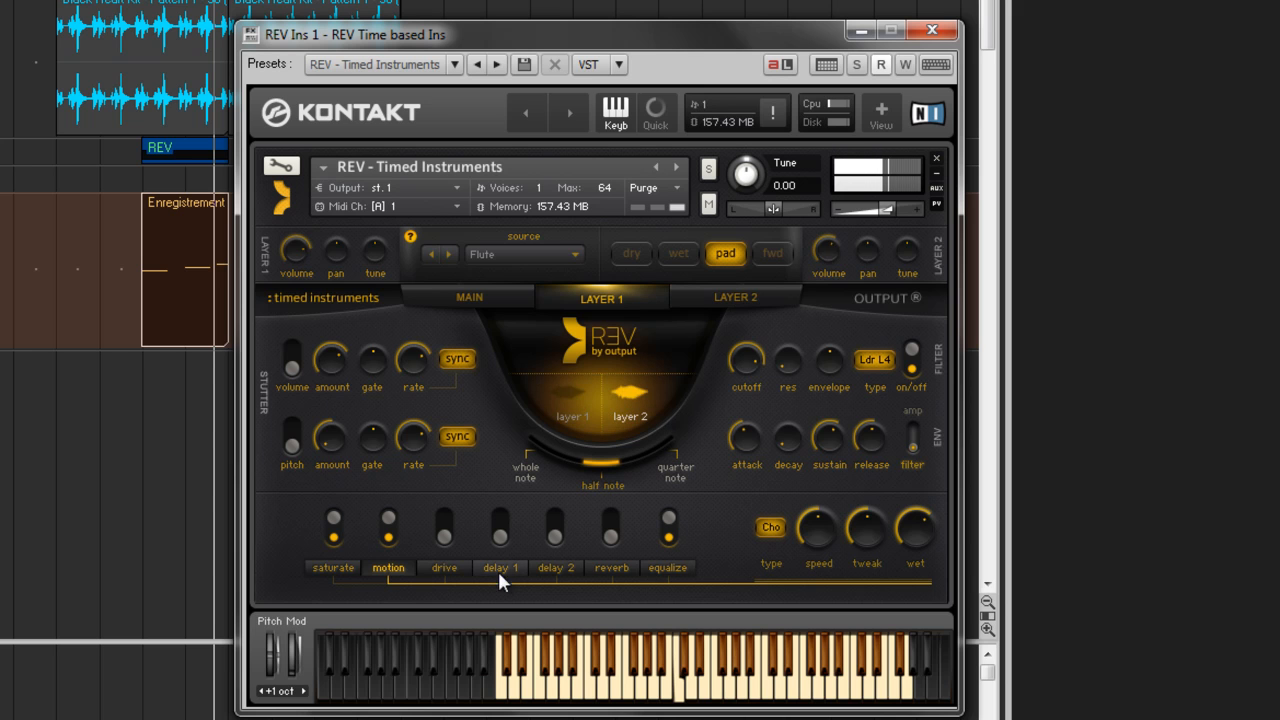
left_click(444, 525)
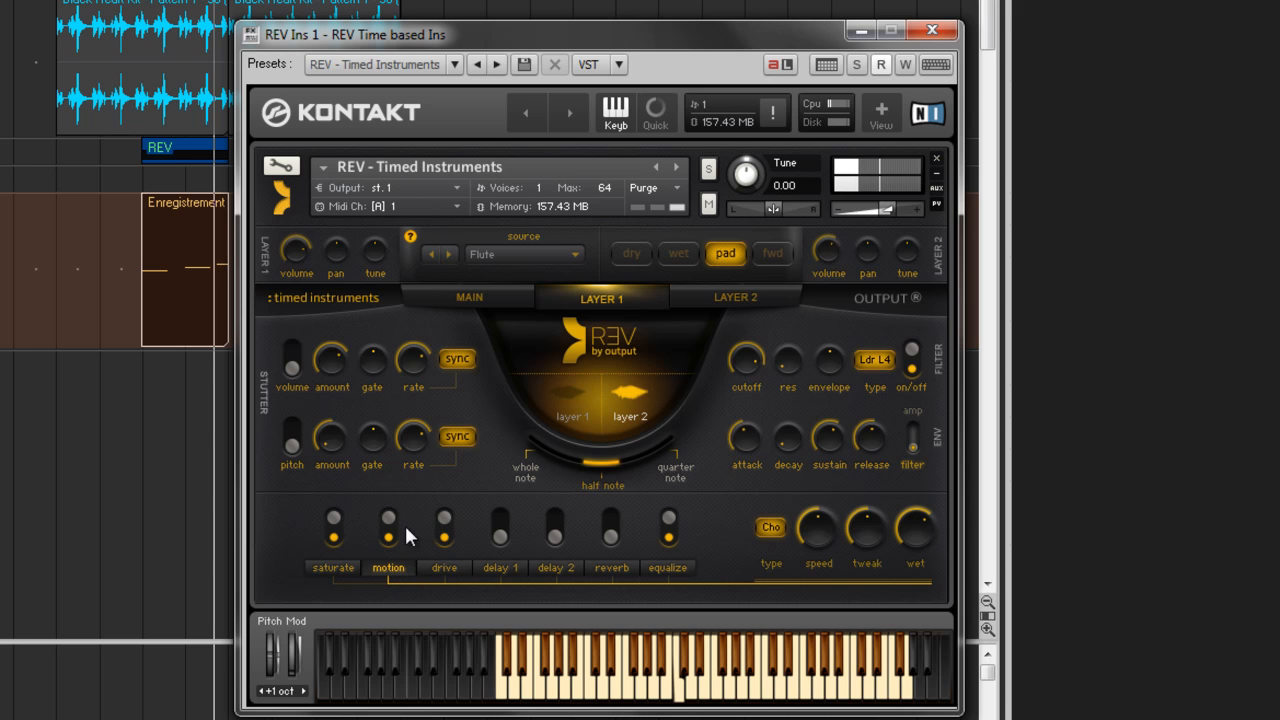
left_click(730, 310)
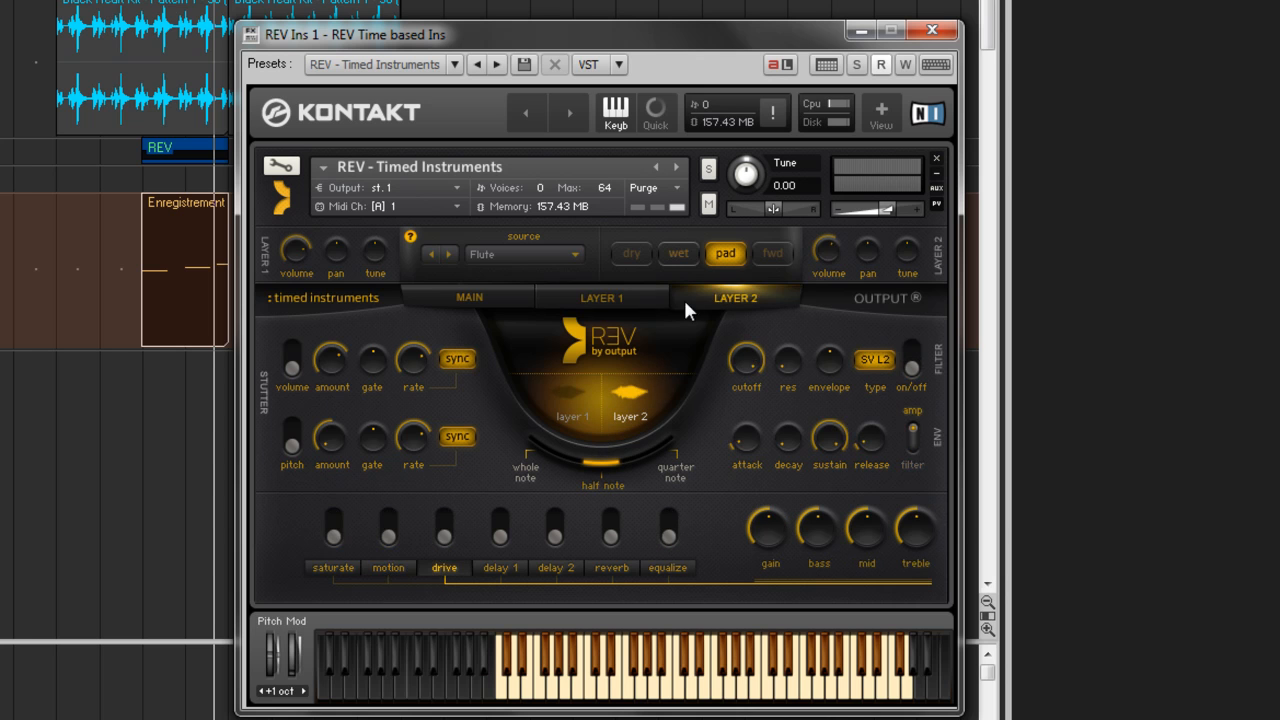
left_click(584, 382)
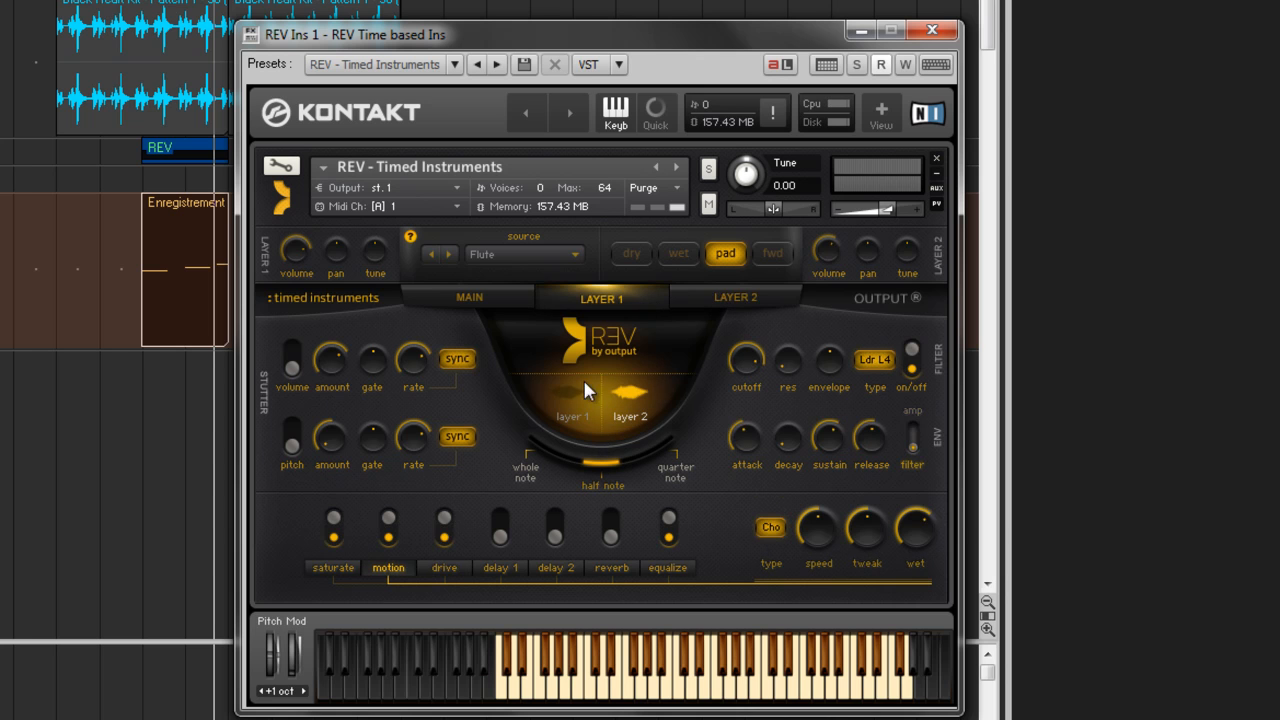
left_click(748, 295)
Enable Layer 2's drive with its gain at about 10.8, and enable the reverb and adjust its wet level.
left_click(445, 528)
left_click_drag(770, 528, 761, 604)
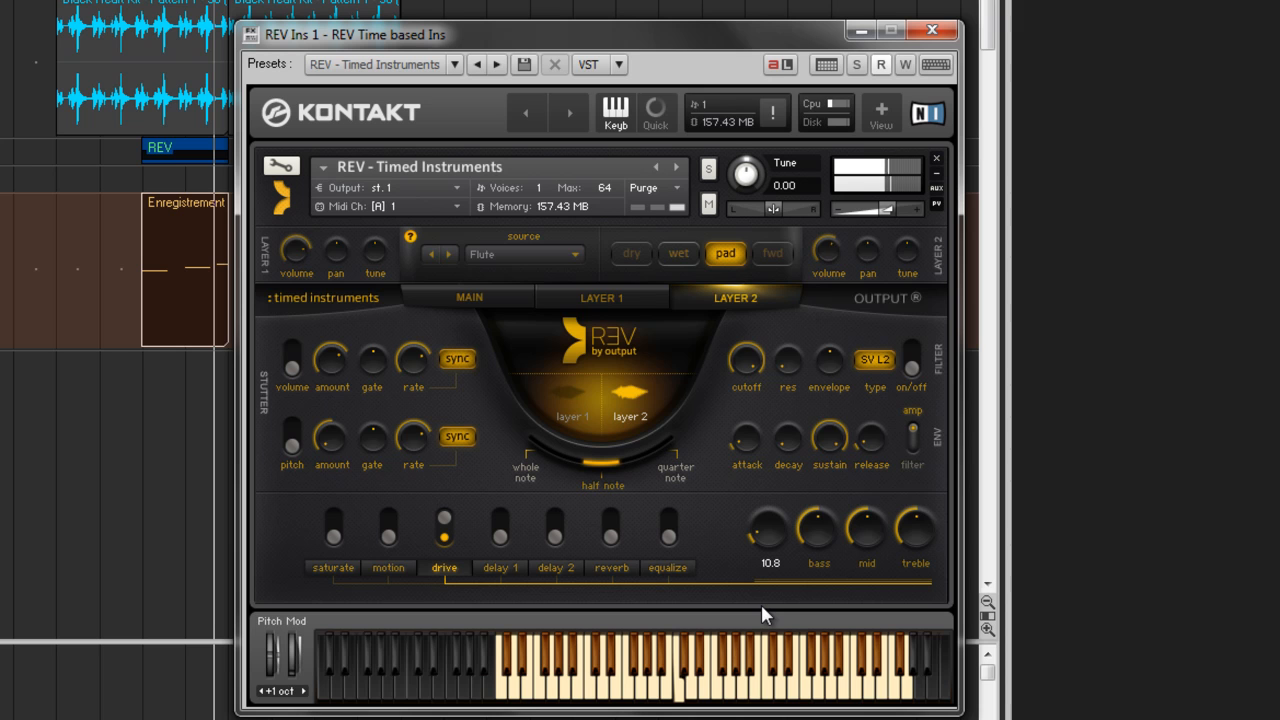
left_click(610, 540)
left_click(615, 567)
left_click_drag(911, 529, 905, 542)
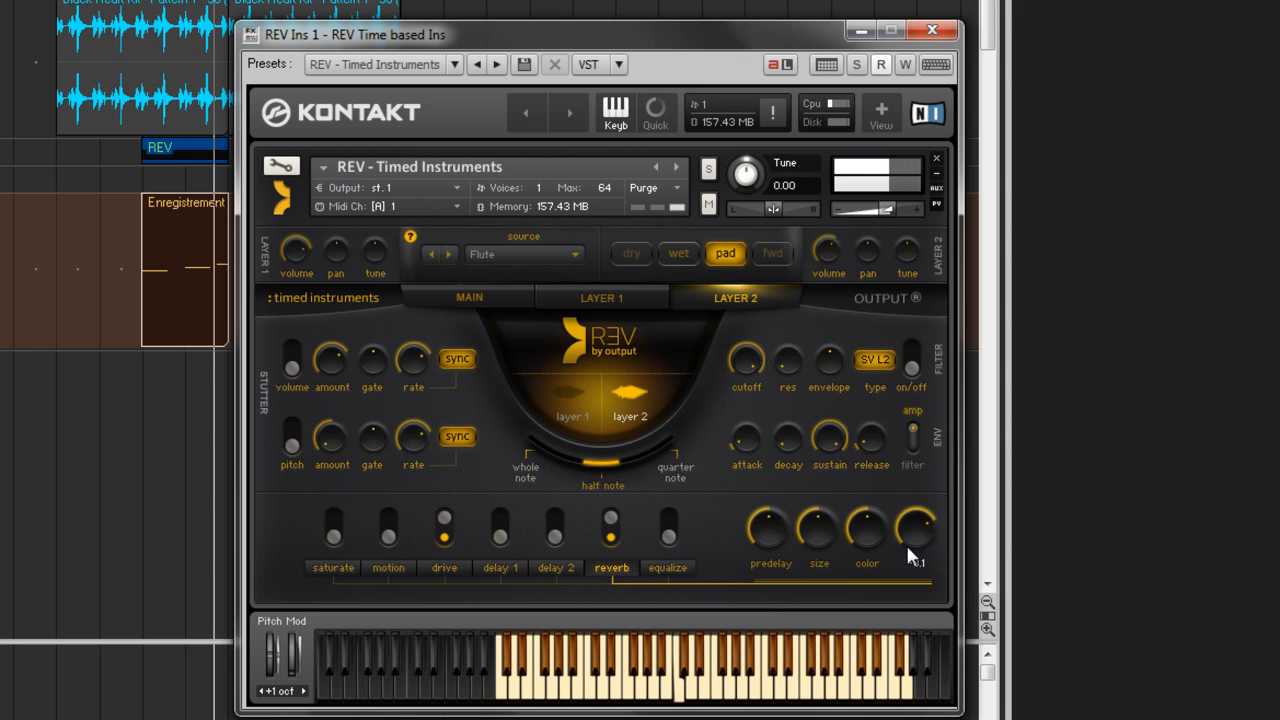
Enable Layer 2's volume stutter, adjust its amount and lower the layer's tune.
left_click(292, 358)
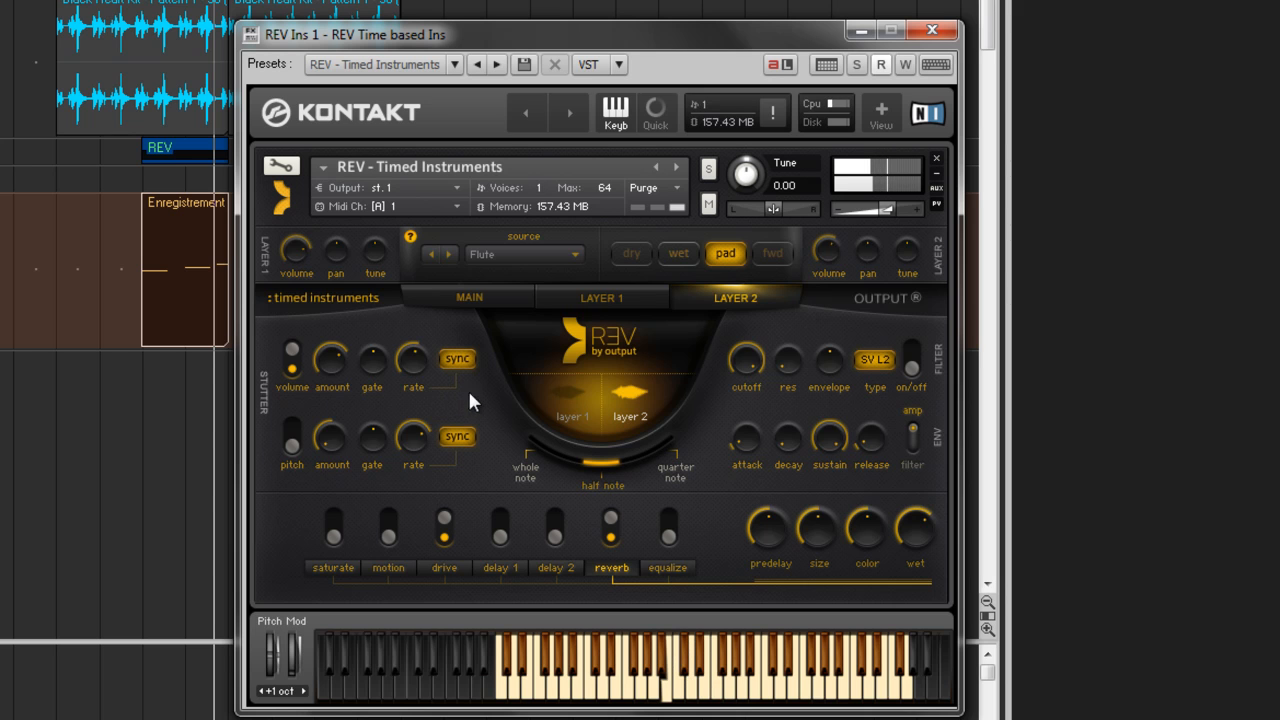
left_click_drag(904, 250, 896, 287)
mouse_move(337, 370)
left_mouse_down()
mouse_move(328, 405)
mouse_move(329, 366)
left_mouse_up()
Set Layer 2's amp envelope attack to about 33.5 and decay to about 50.6.
left_click_drag(753, 454, 739, 477)
left_click_drag(785, 422, 777, 371)
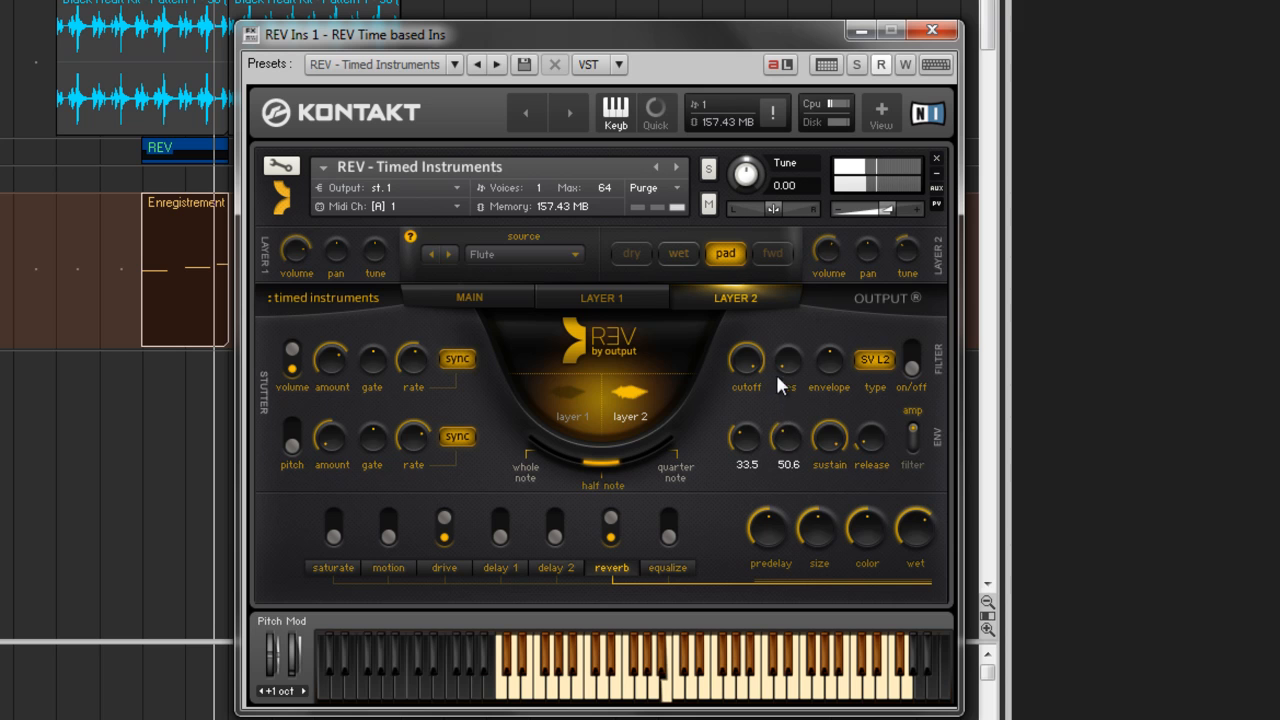
left_click(912, 433)
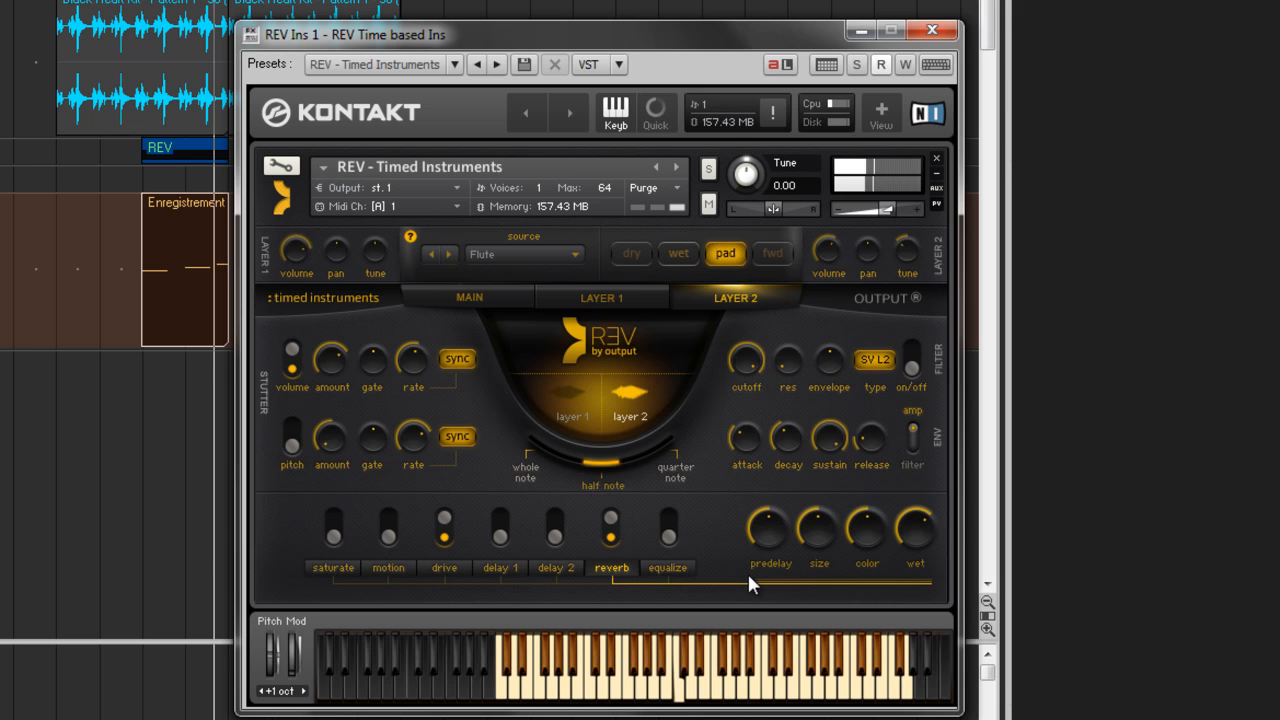
Compare Layer 2 with the reverb off and on, and adjust the volume stutter's gate and amount.
left_click(612, 540)
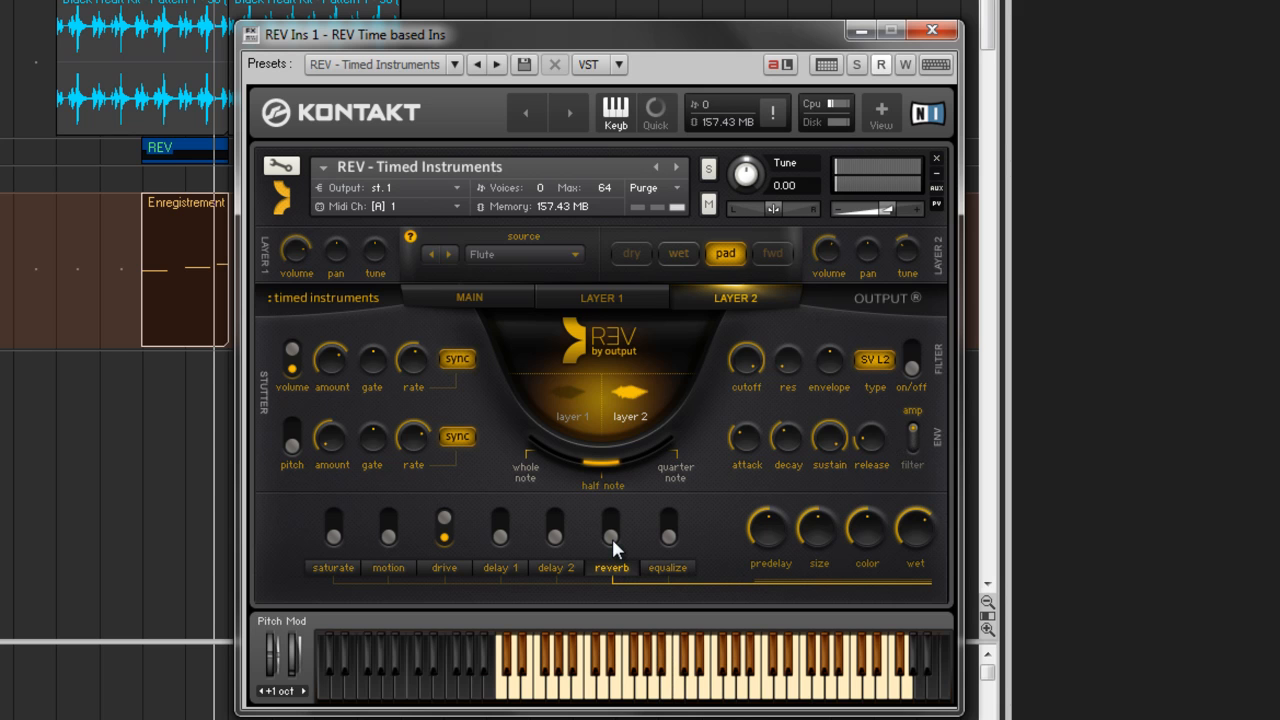
left_click(612, 537)
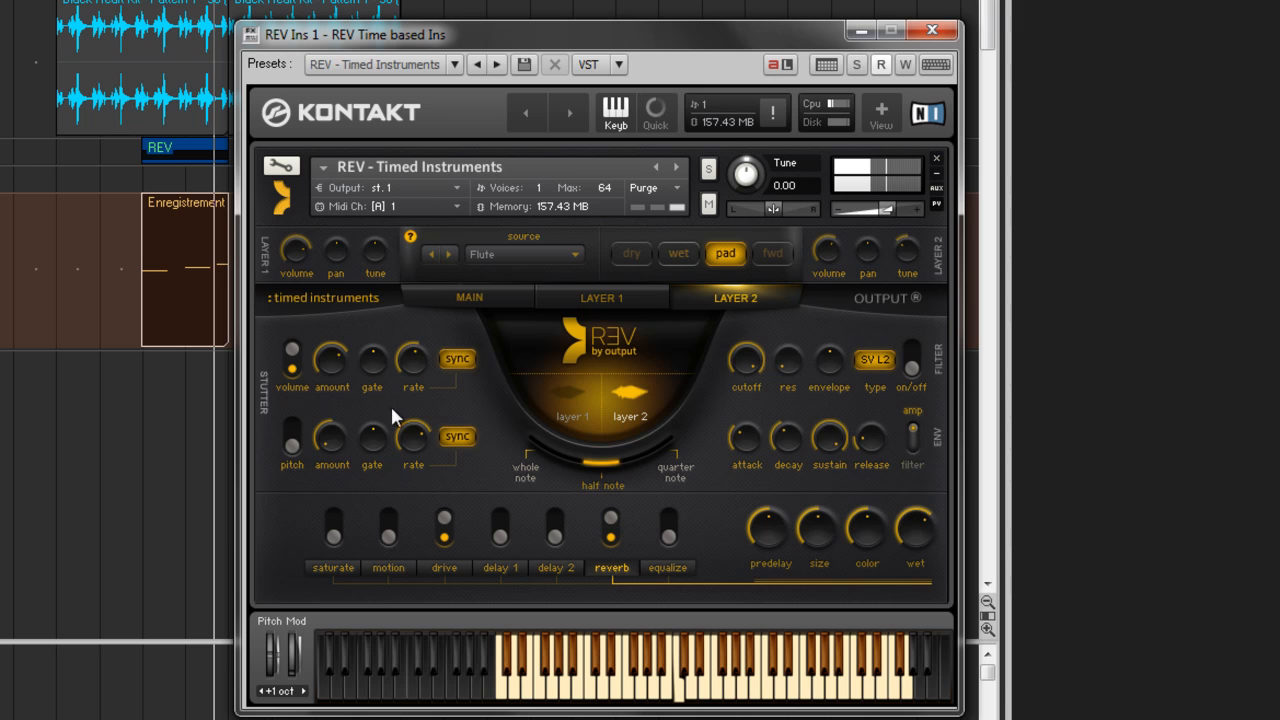
left_click_drag(372, 367, 329, 441)
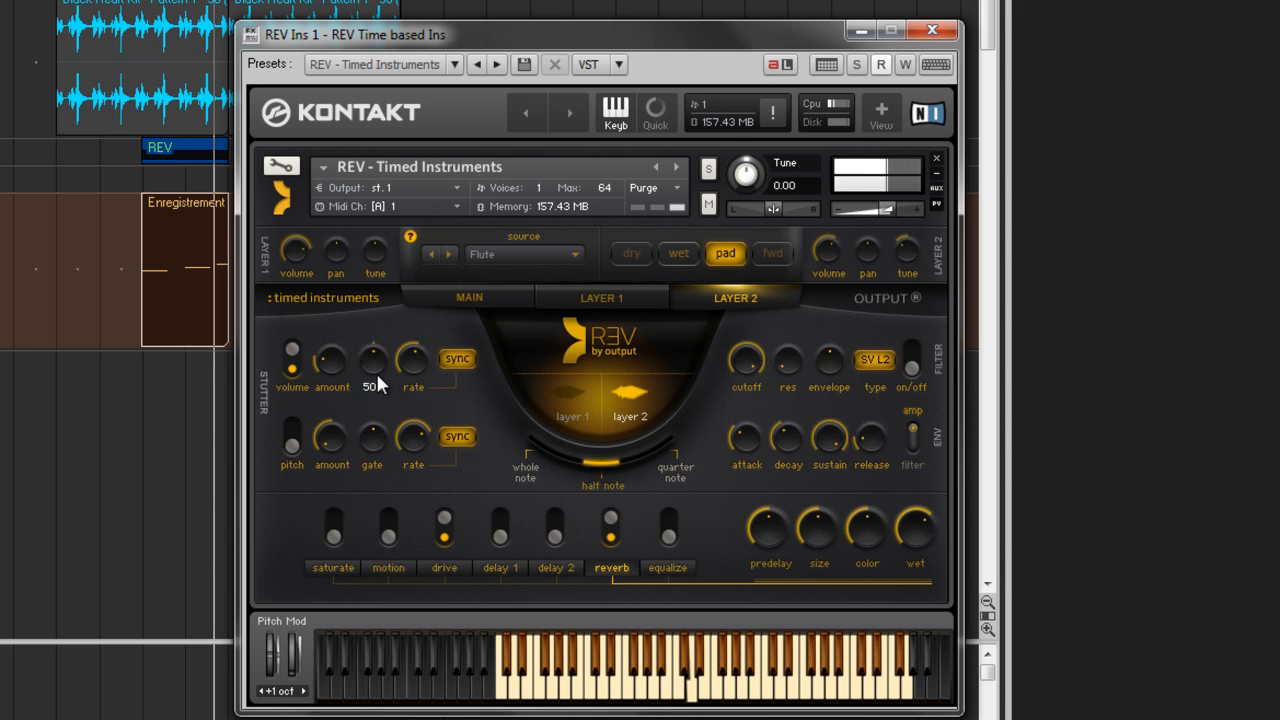
left_click_drag(328, 376, 316, 286)
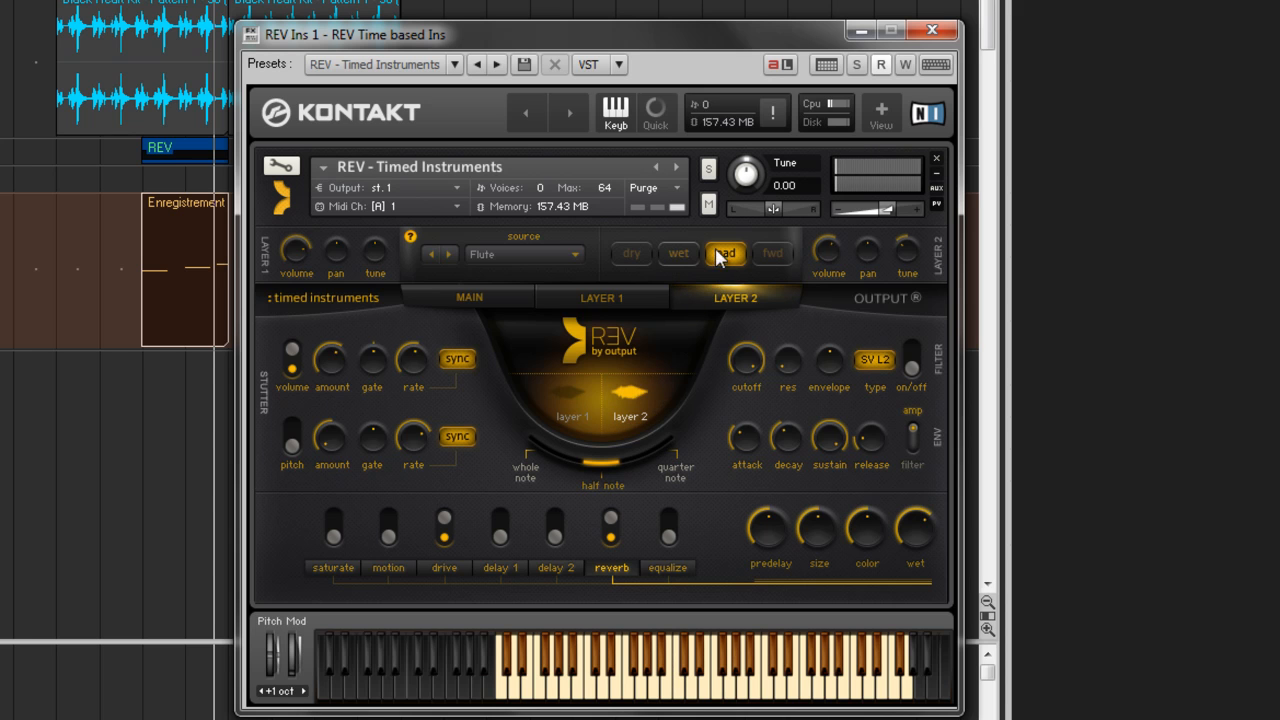
Switch Layer 2's source to fwd, and view the REV instrument files in the expanded Kontakt browser before collapsing it.
left_click(770, 255)
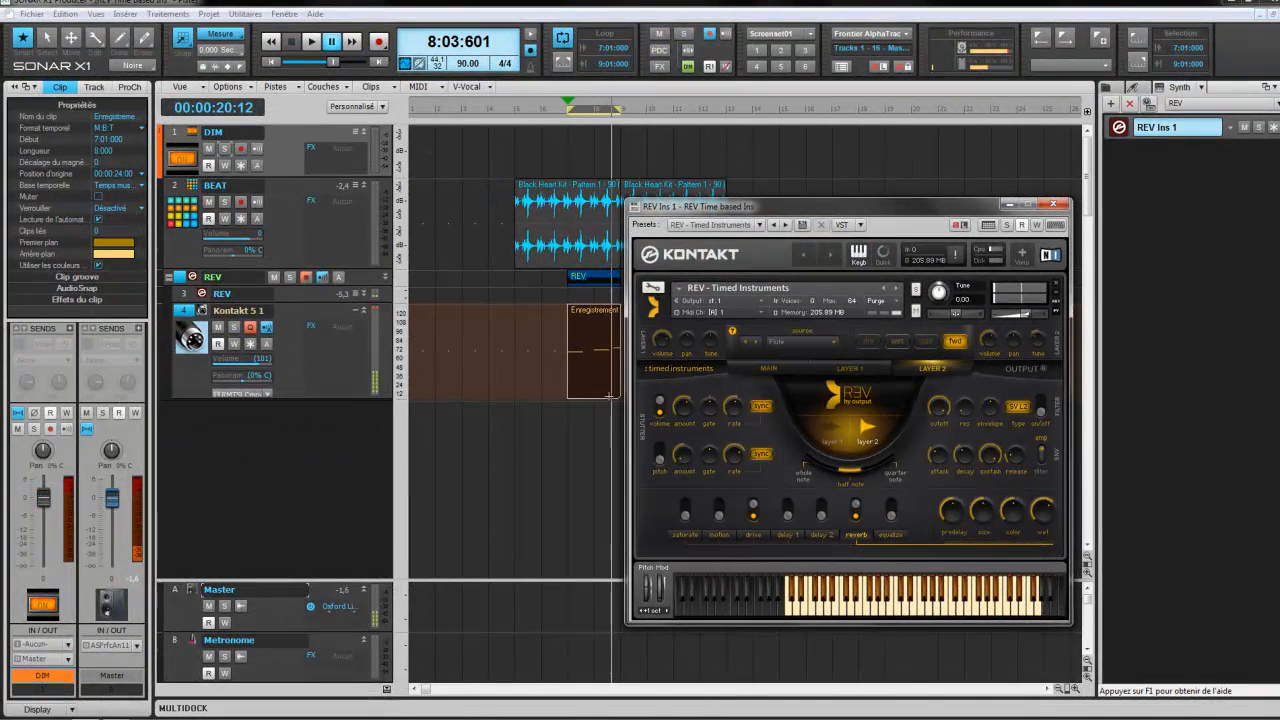
left_click(1023, 256)
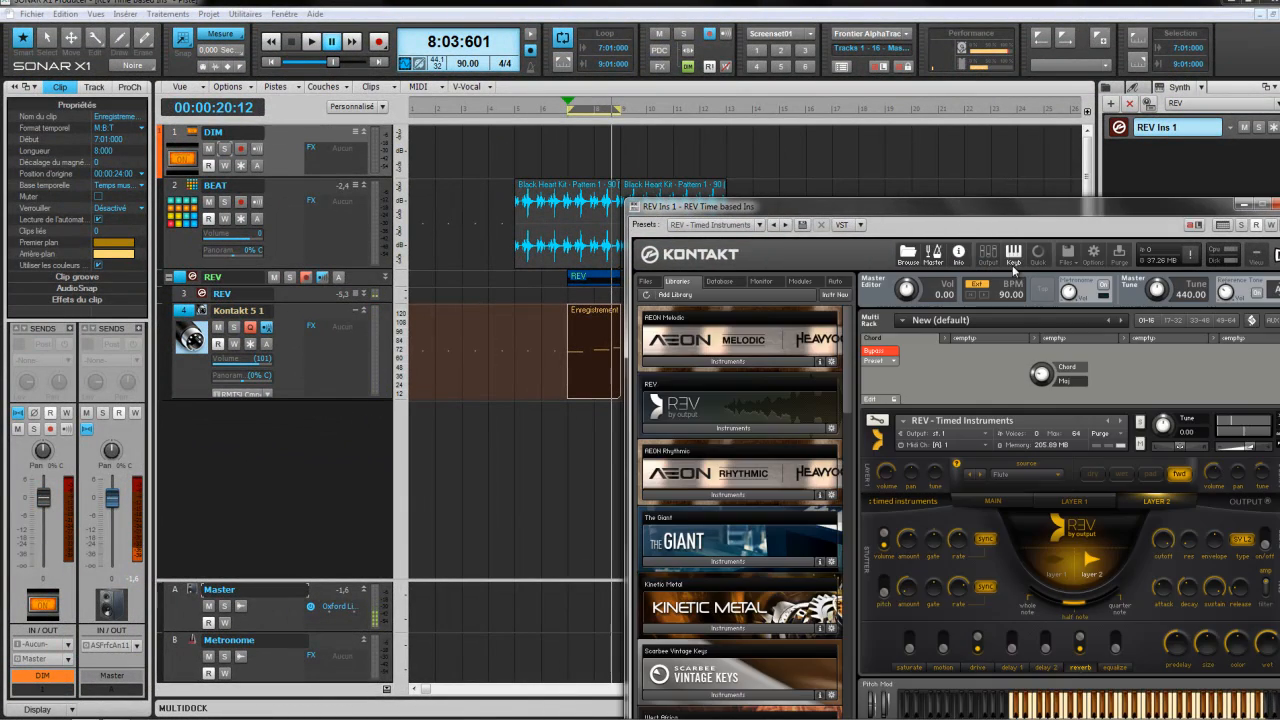
left_click(703, 430)
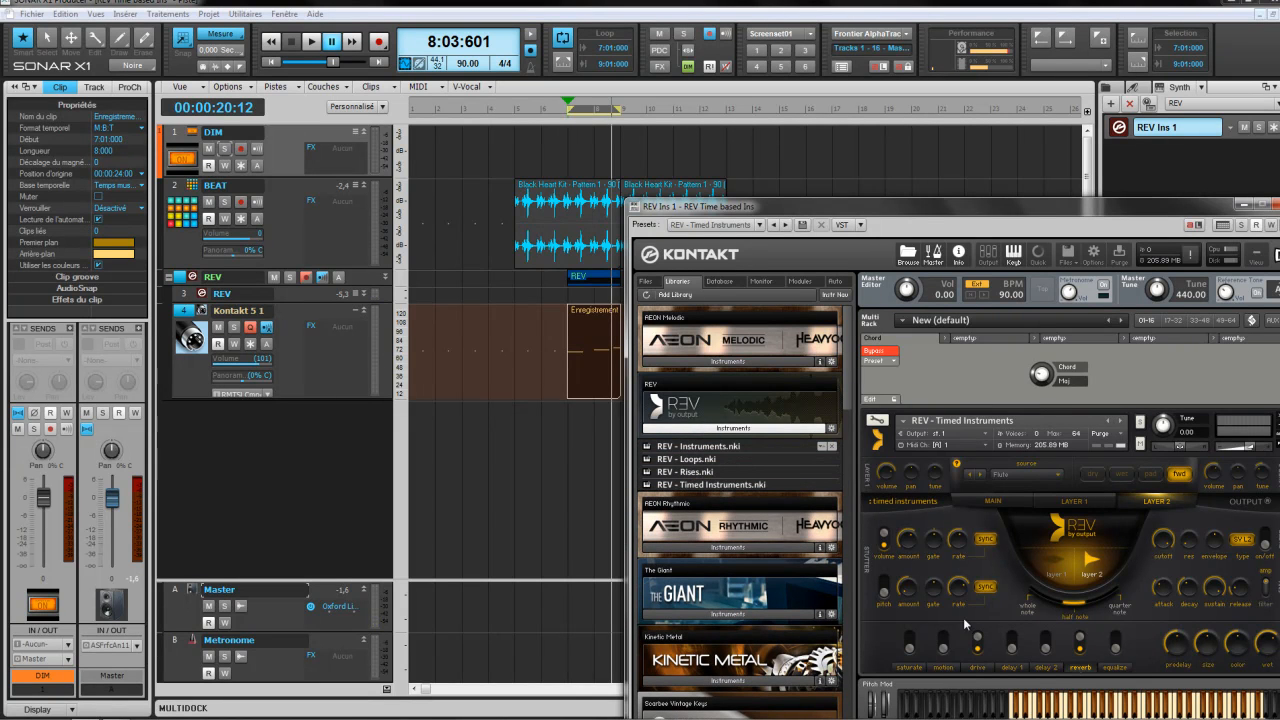
left_click_drag(1035, 209, 807, 190)
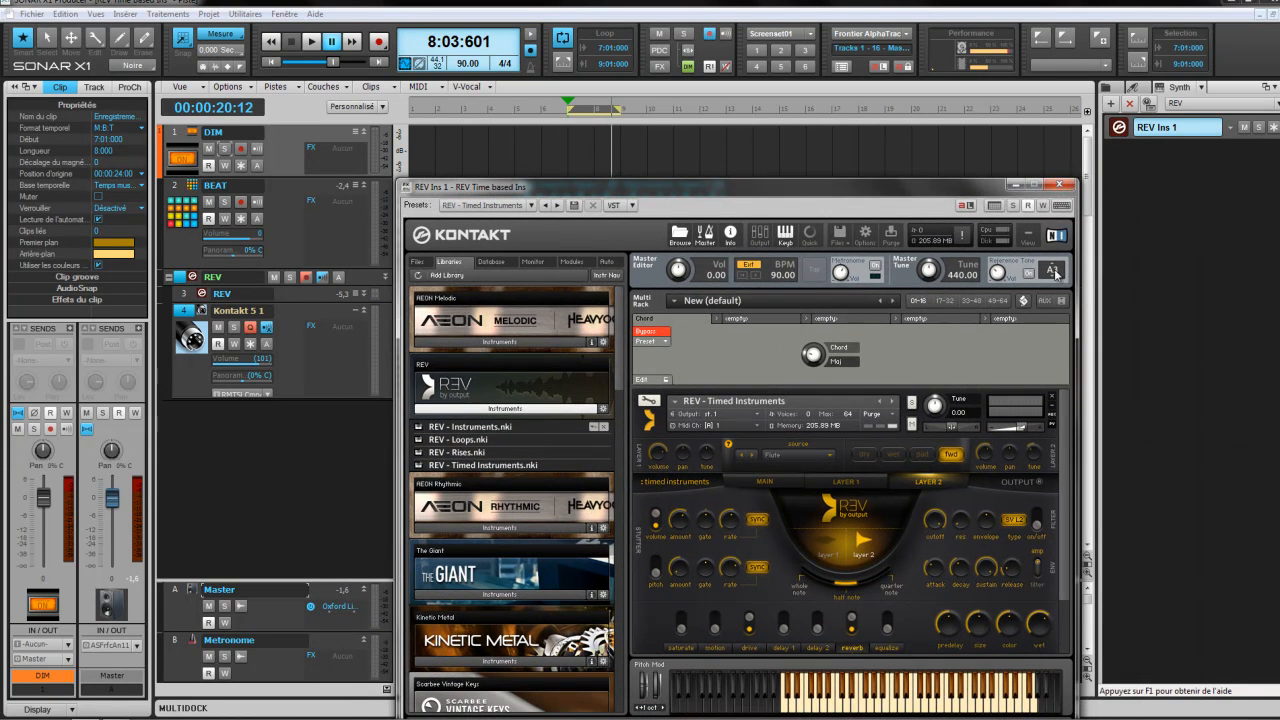
left_click(1029, 238)
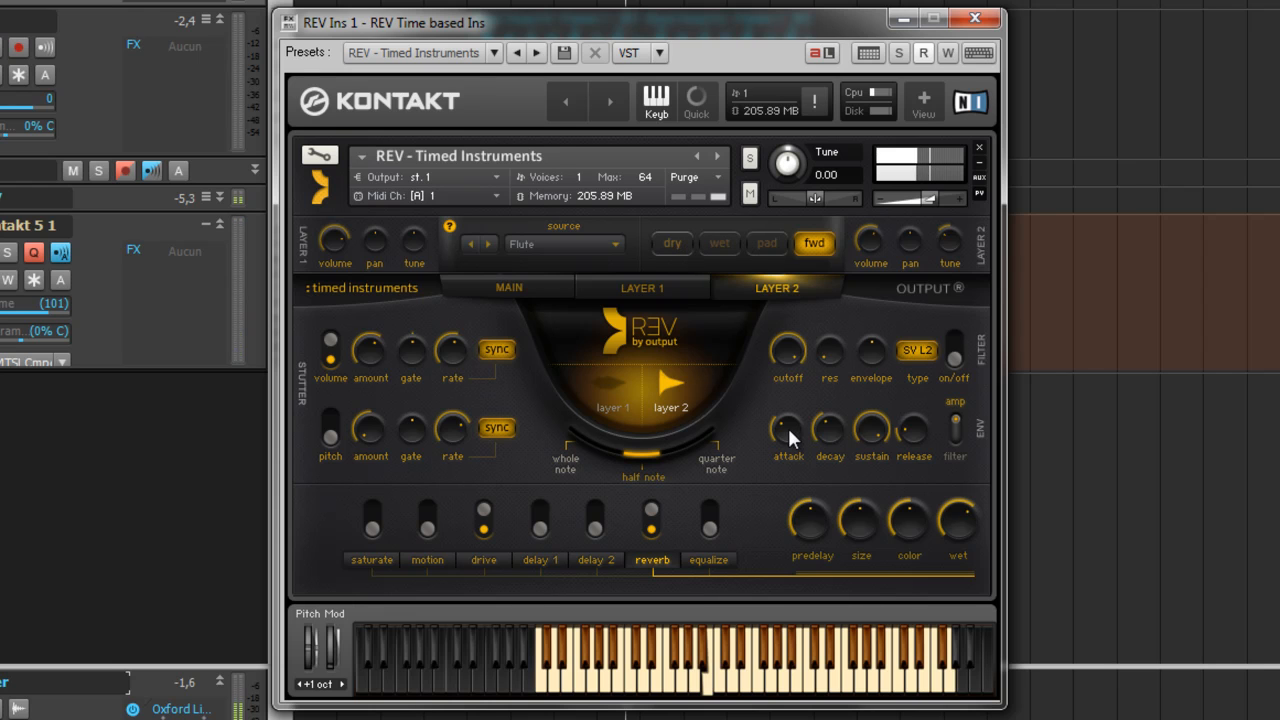
Adjust Layer 2's amp envelope decay, sustain and release, and set the attack to about 534.6.
left_click_drag(787, 428, 770, 403)
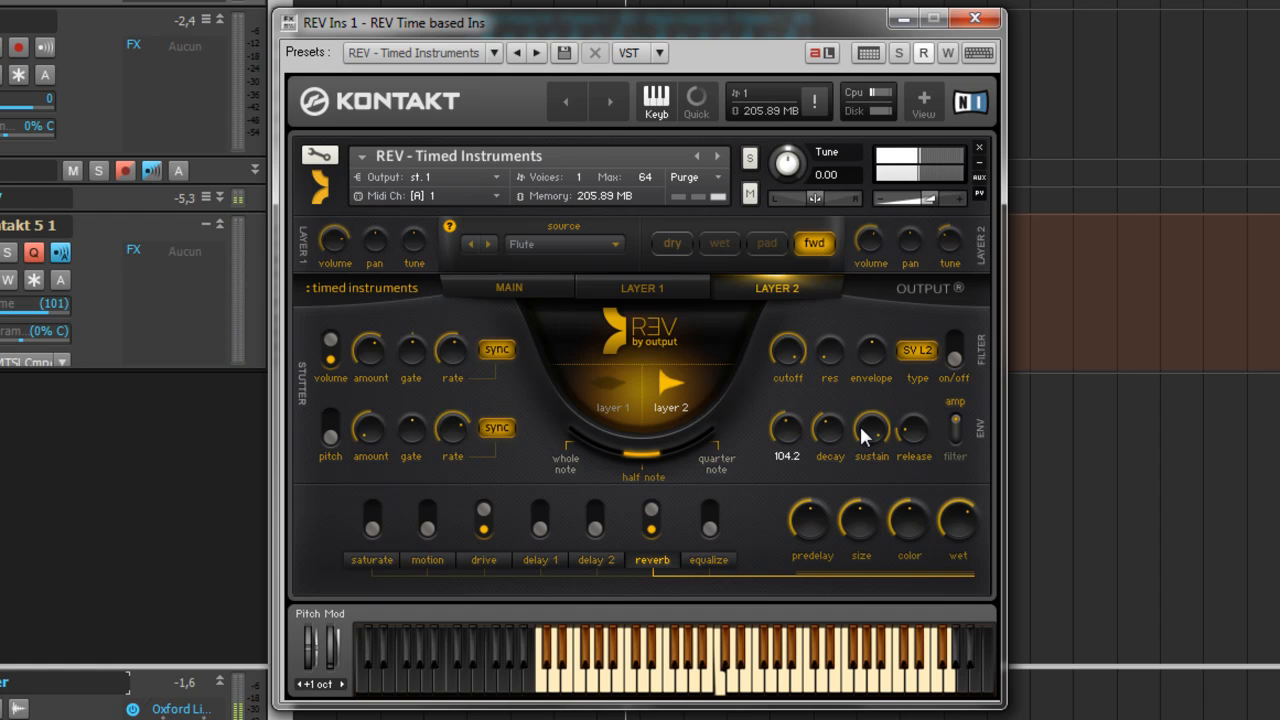
left_click_drag(871, 430, 866, 508)
left_click_drag(907, 445, 900, 381)
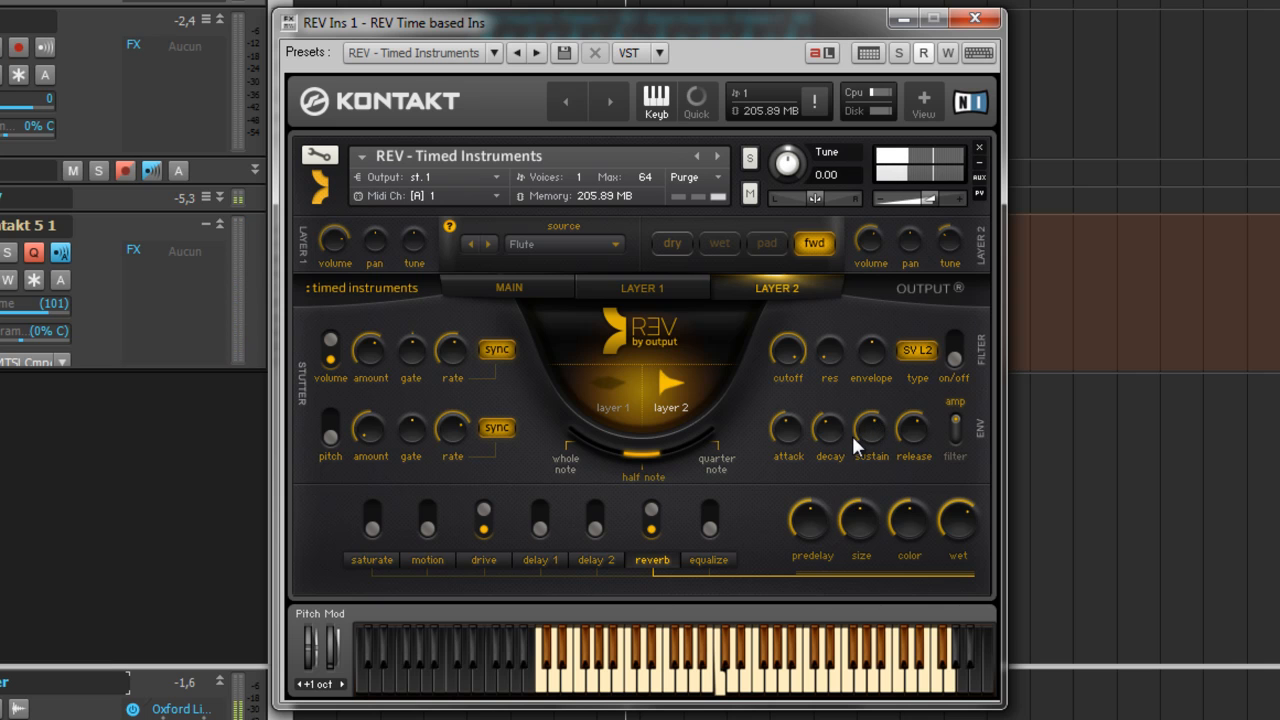
left_click_drag(827, 440, 868, 417)
left_click_drag(786, 436, 776, 533)
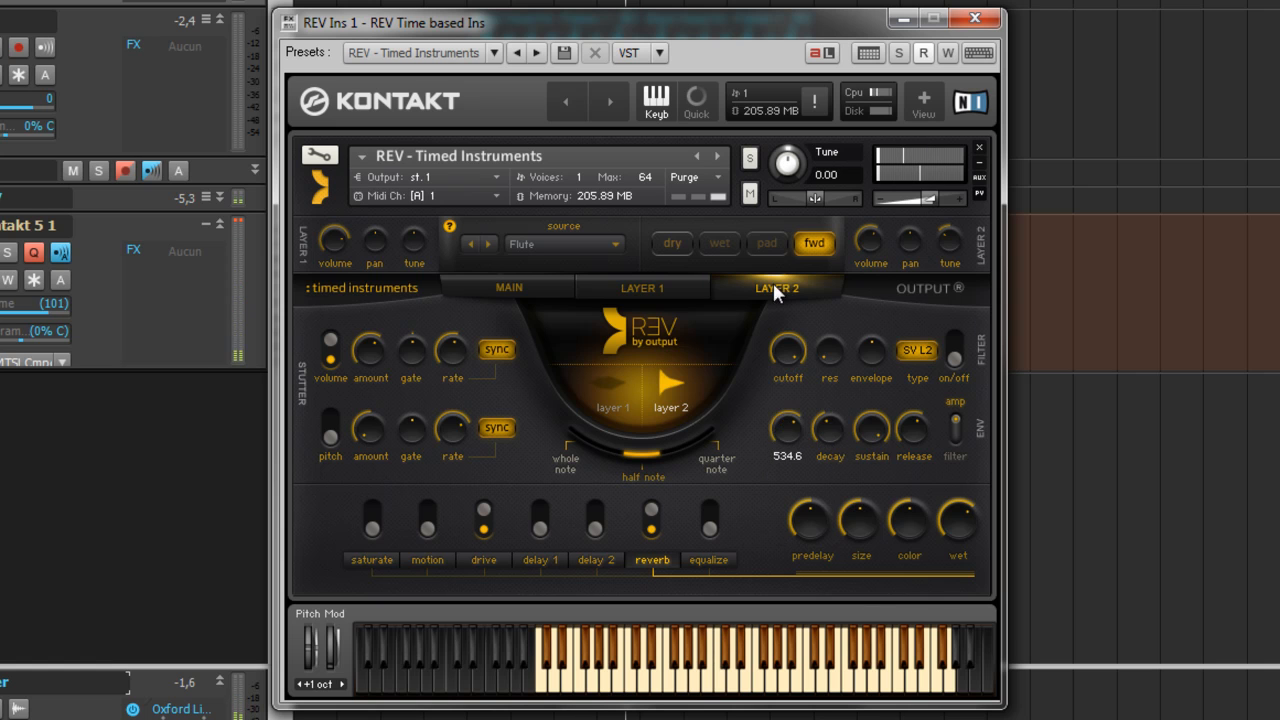
Switch Layer 2's source to wet and turn Layer 1 back on.
left_click(726, 246)
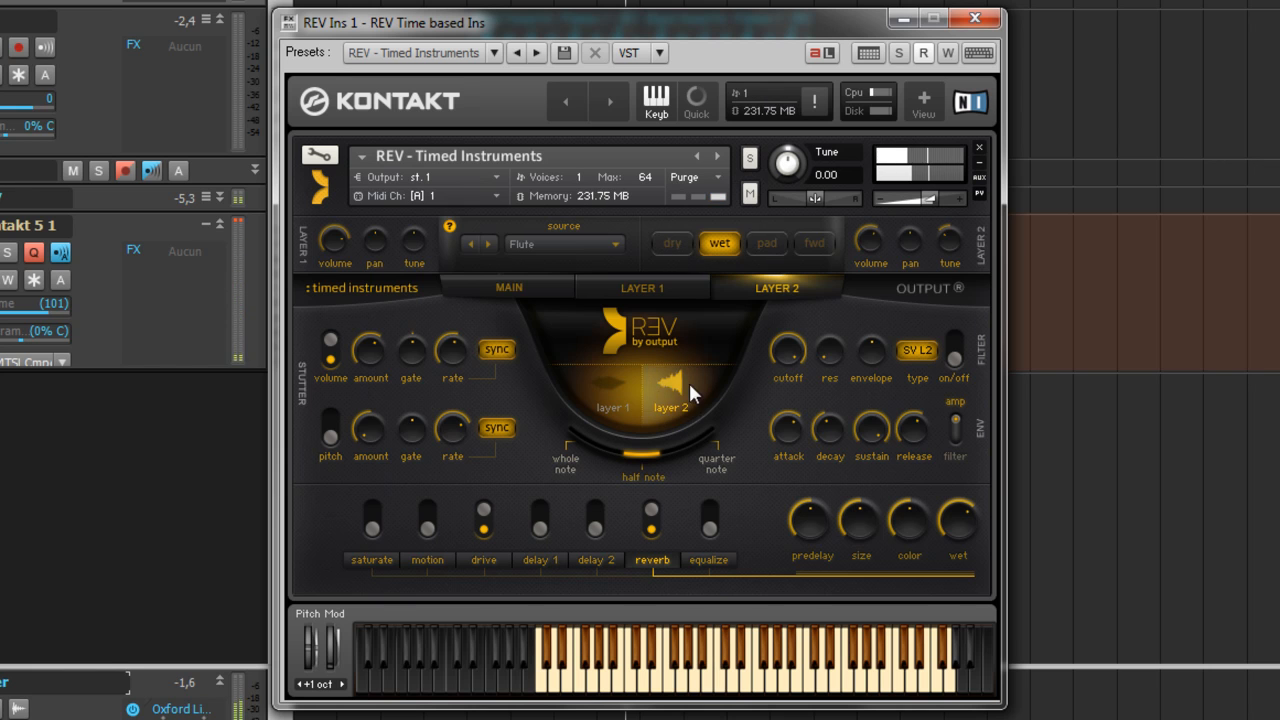
left_click(606, 390)
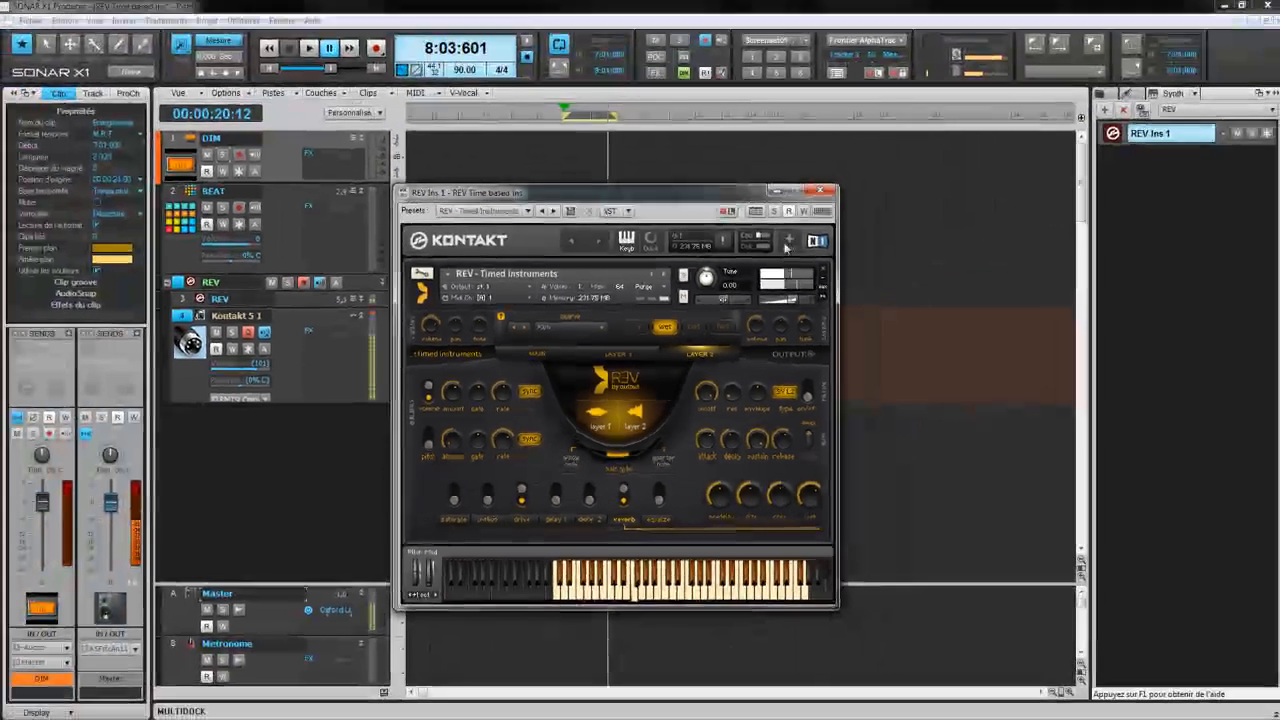
Expand the Kontakt view, move its window so the whole interface fits on screen, and stop playback.
left_click(856, 172)
left_click(647, 338)
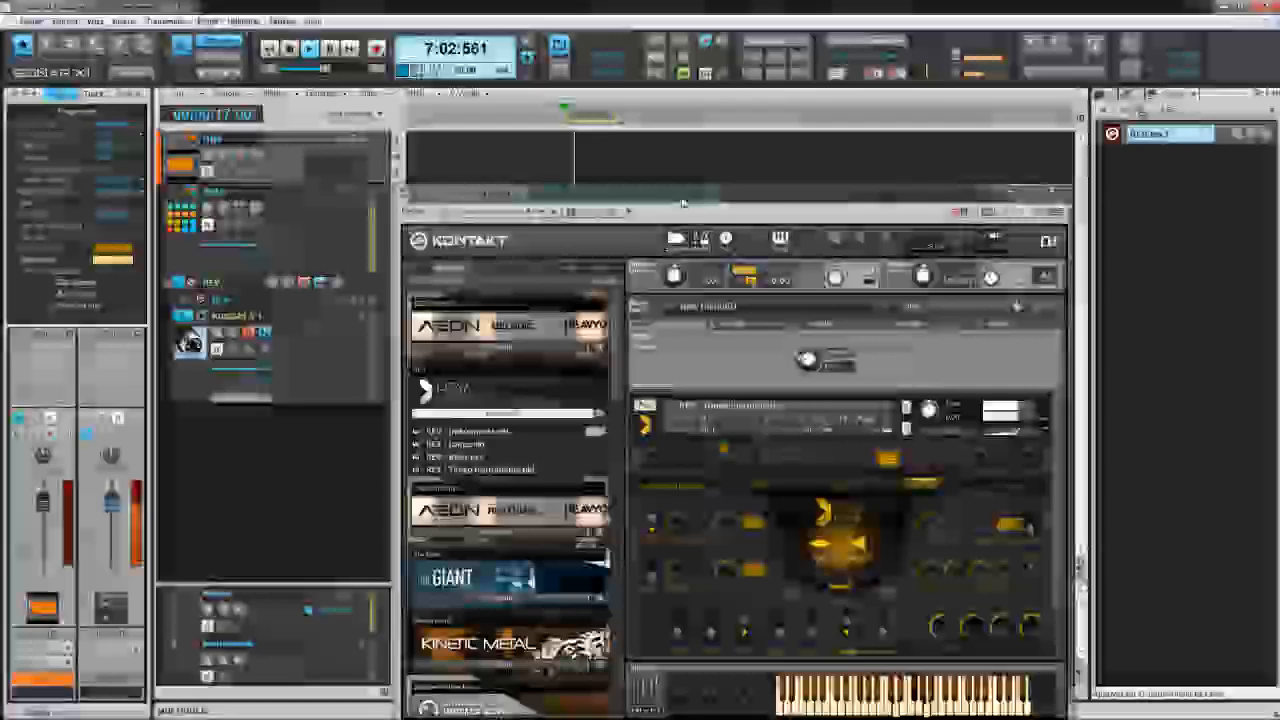
left_click_drag(673, 204, 495, 184)
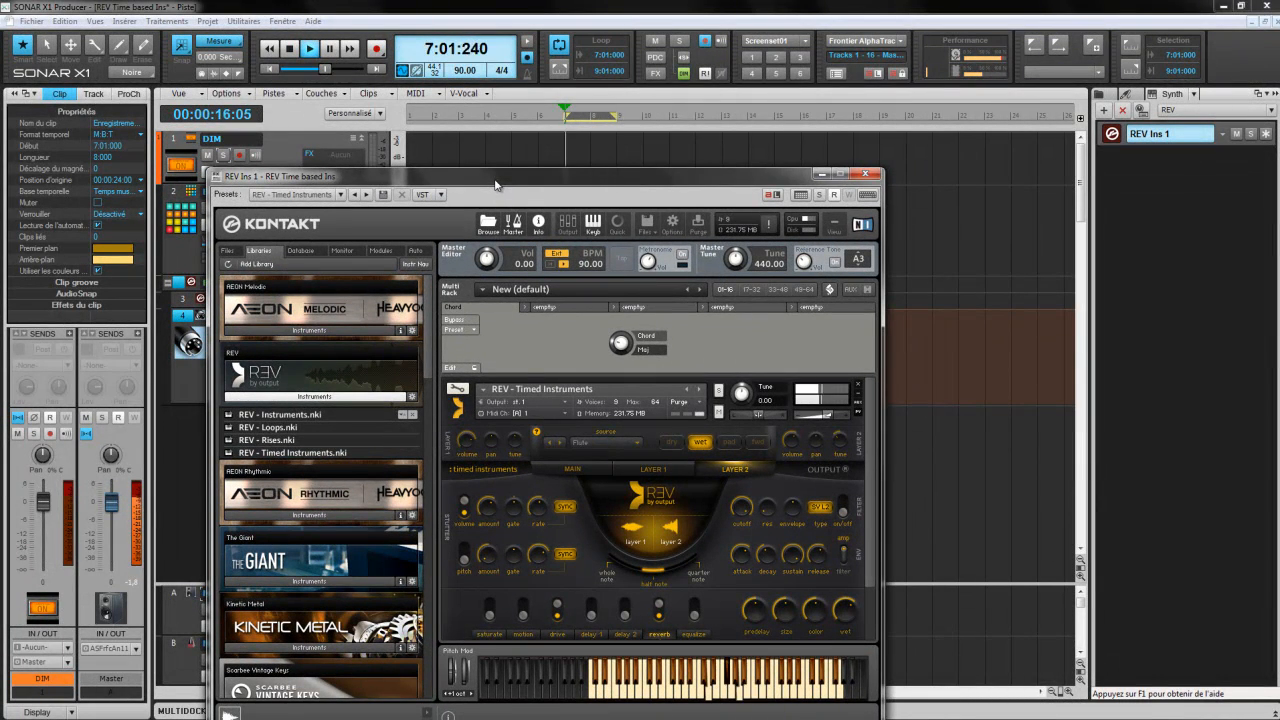
left_click_drag(547, 180, 614, 112)
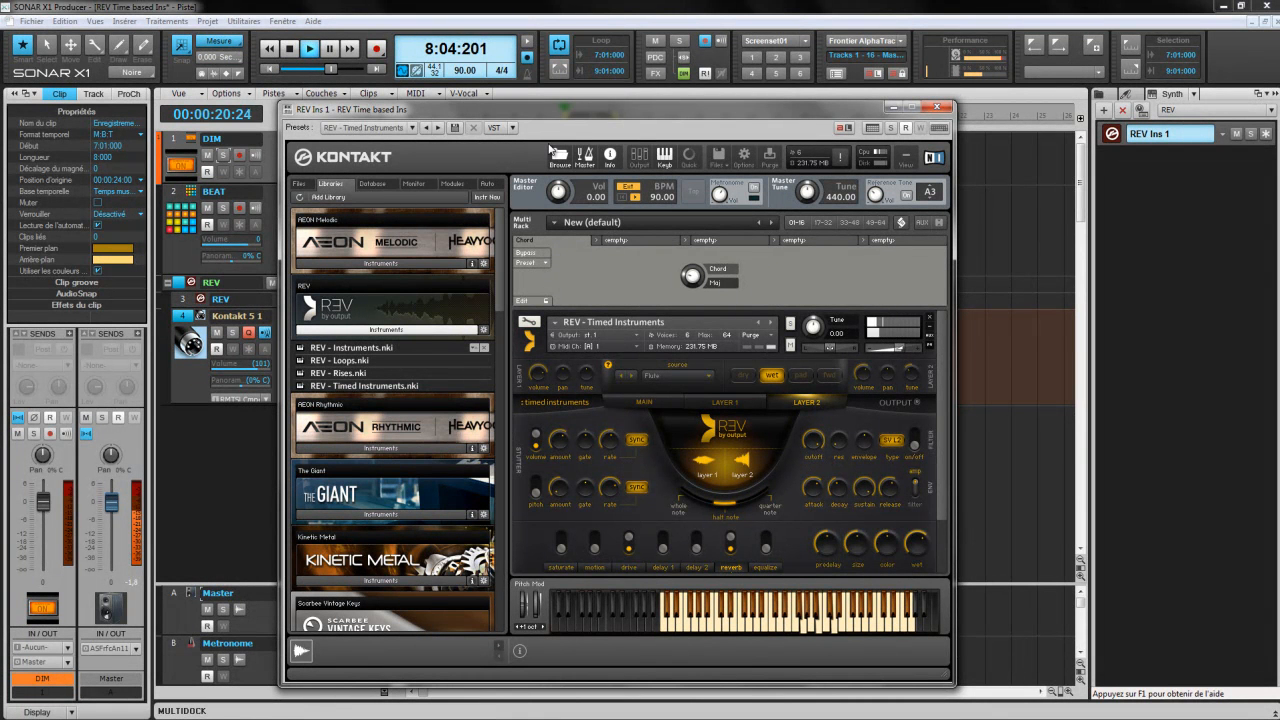
left_click(291, 49)
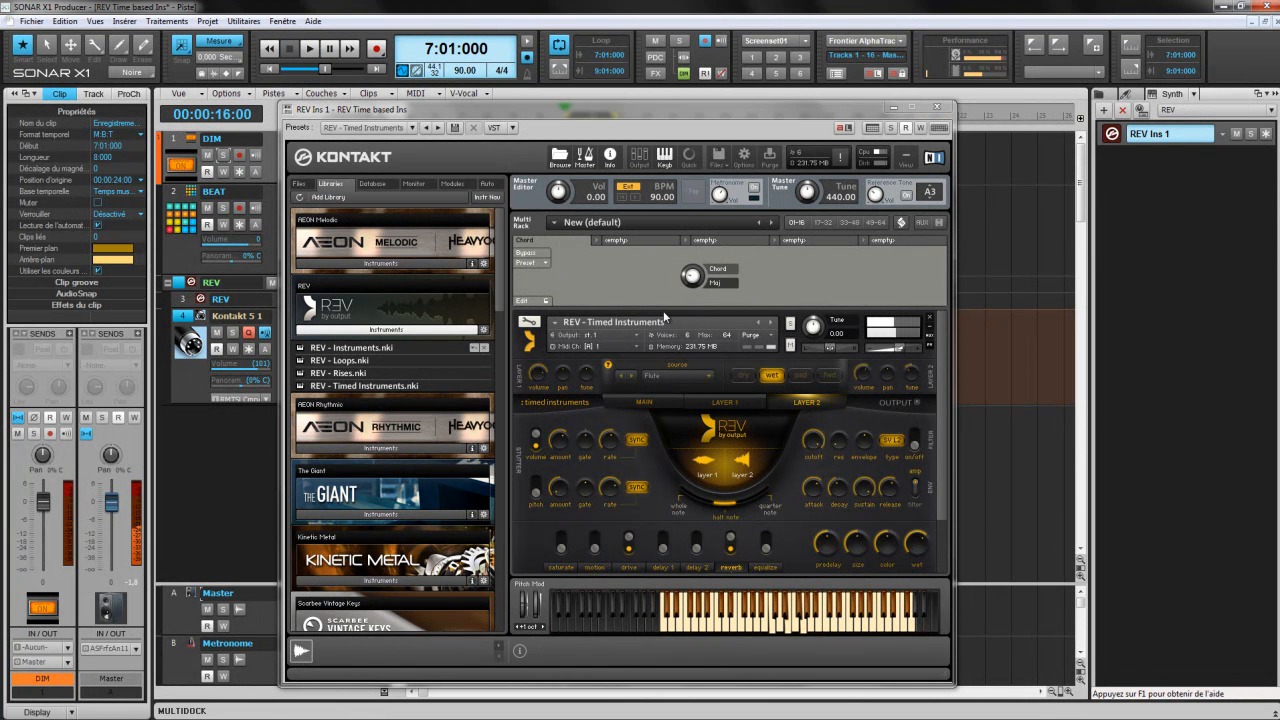
Return to REV's main page and load the 03 Intense Stutter preset from the 10 Sound Design category.
left_click(664, 404)
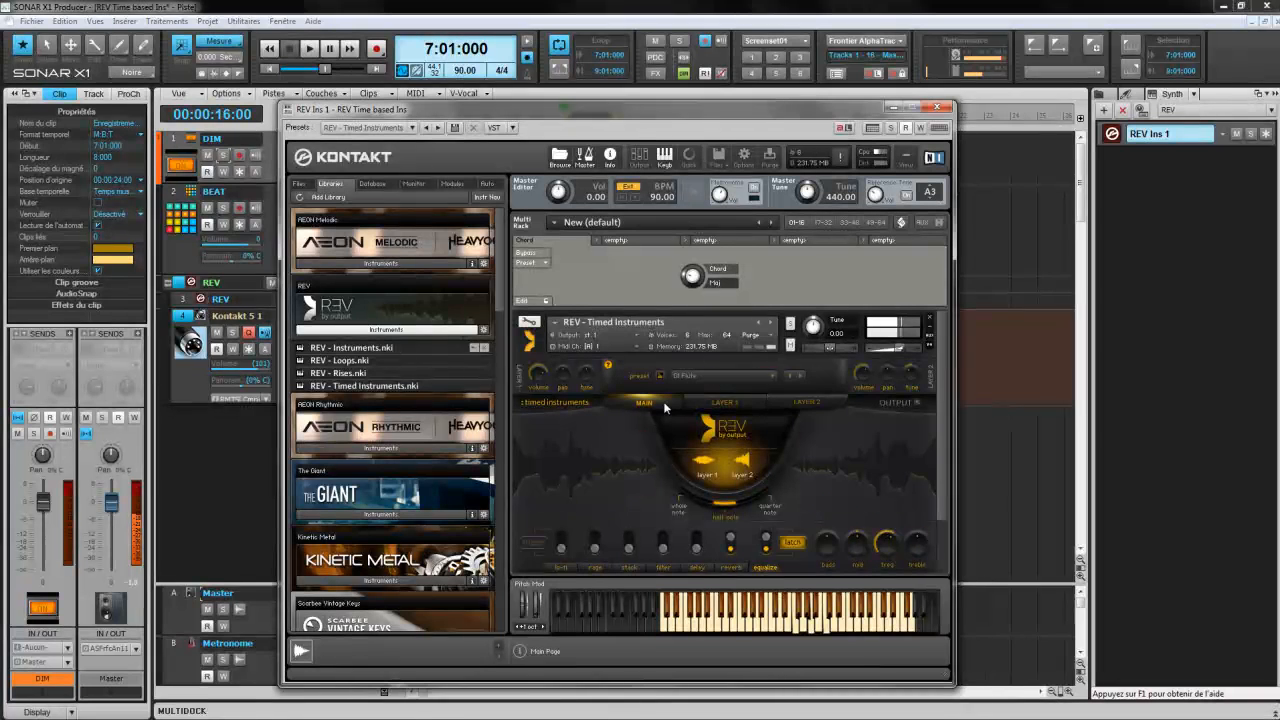
left_click(660, 377)
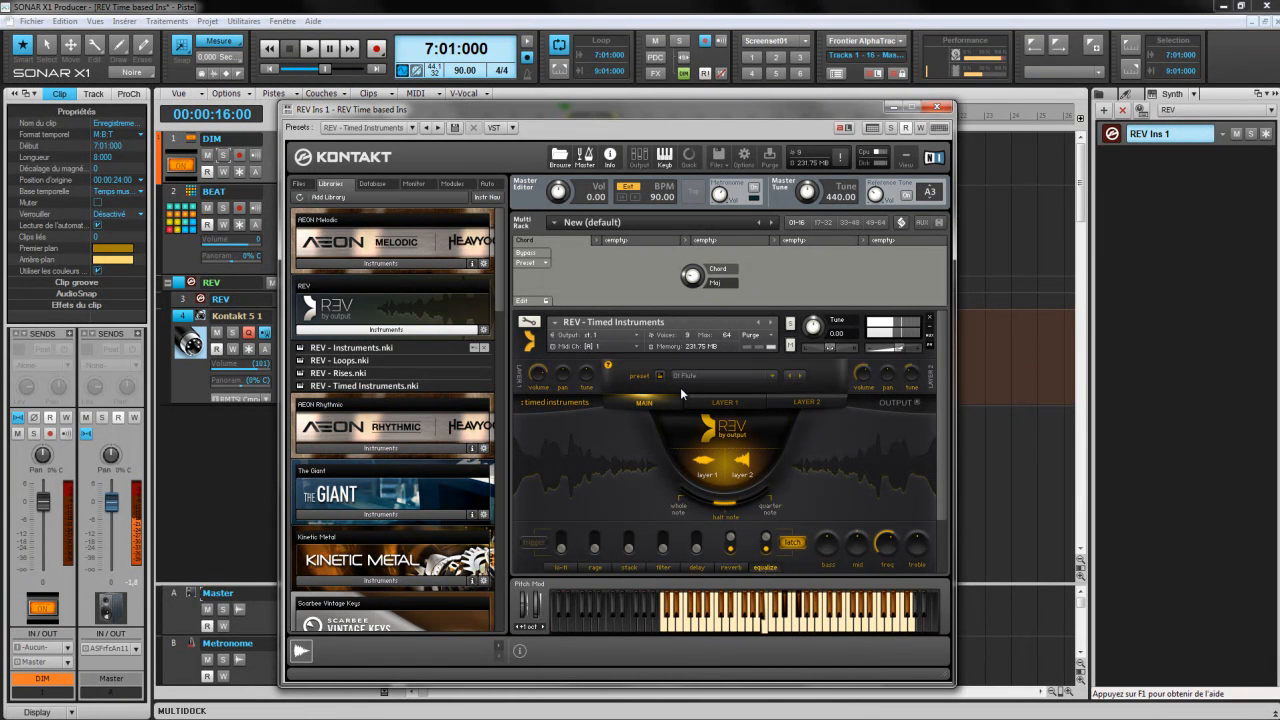
left_click(792, 377)
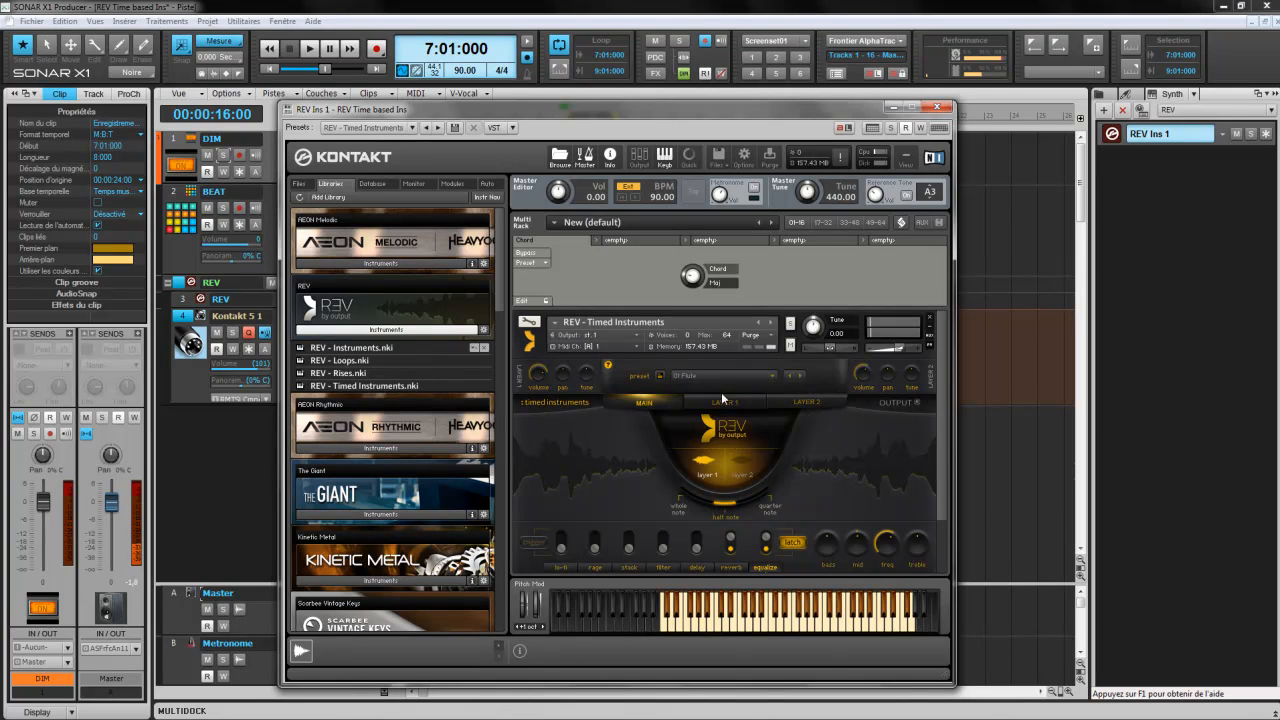
left_click(771, 377)
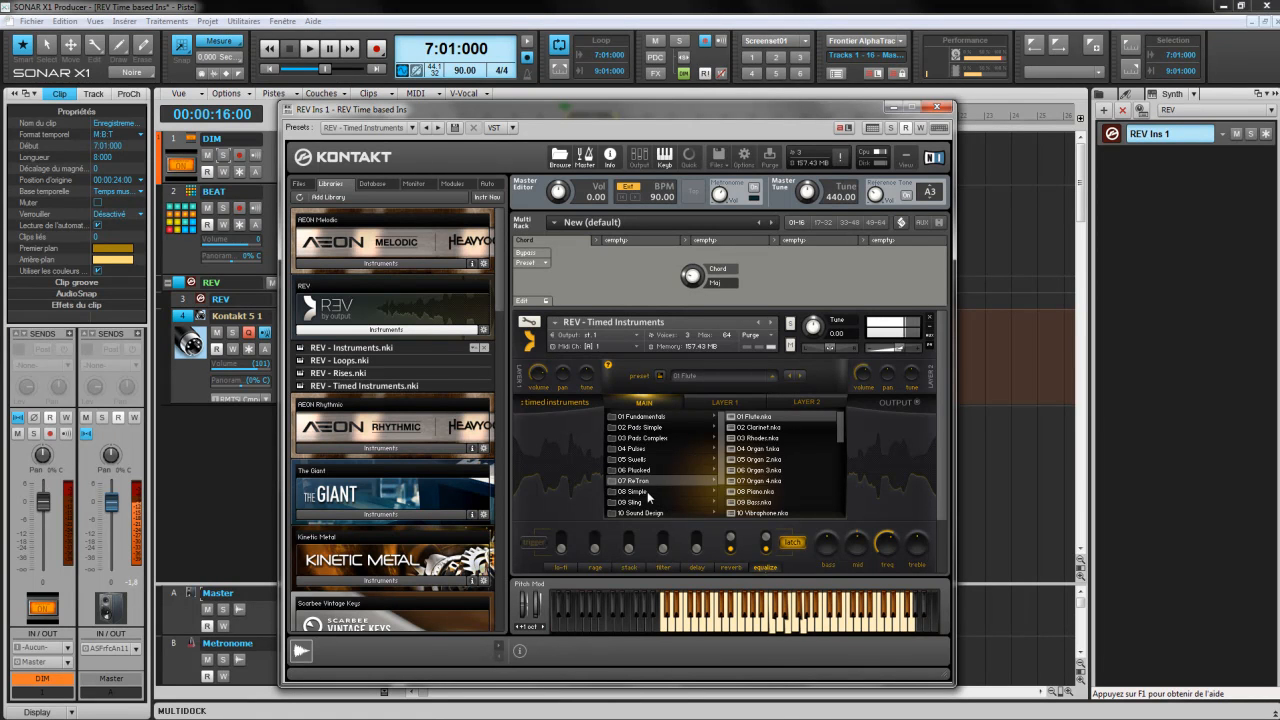
mouse_move(650, 502)
scroll(660, 470, "down", 1)
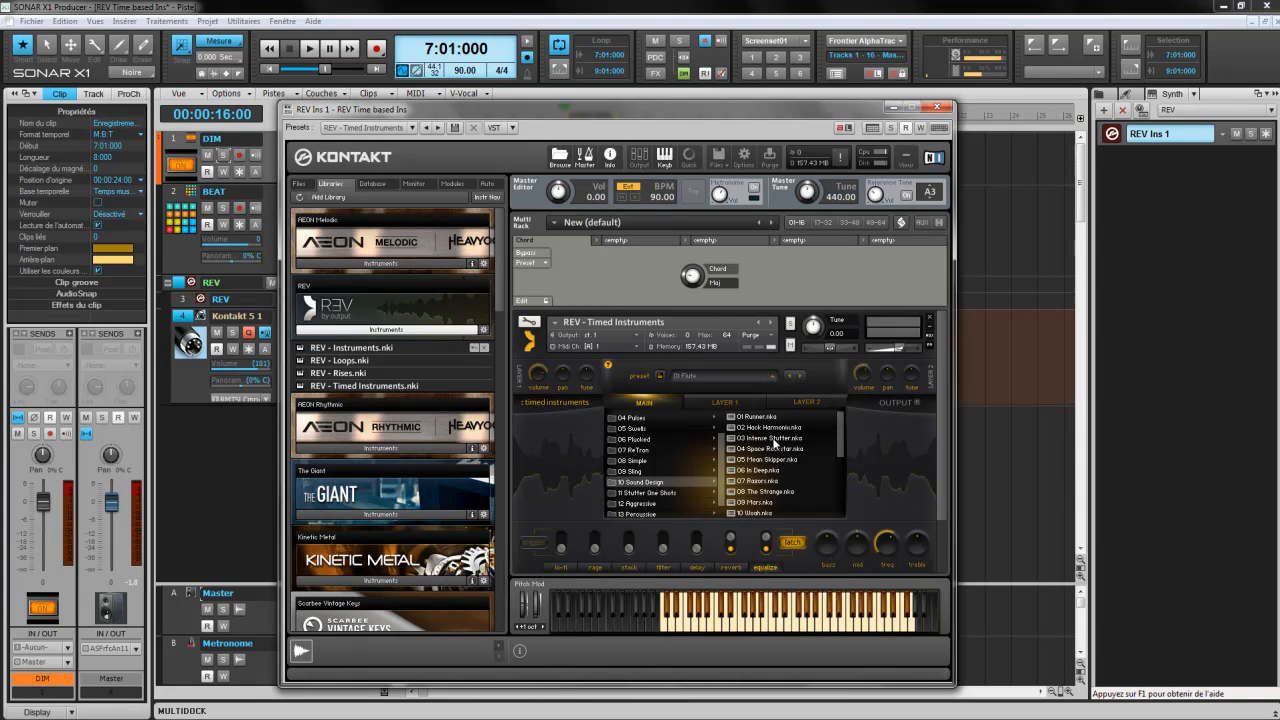
left_click(774, 441)
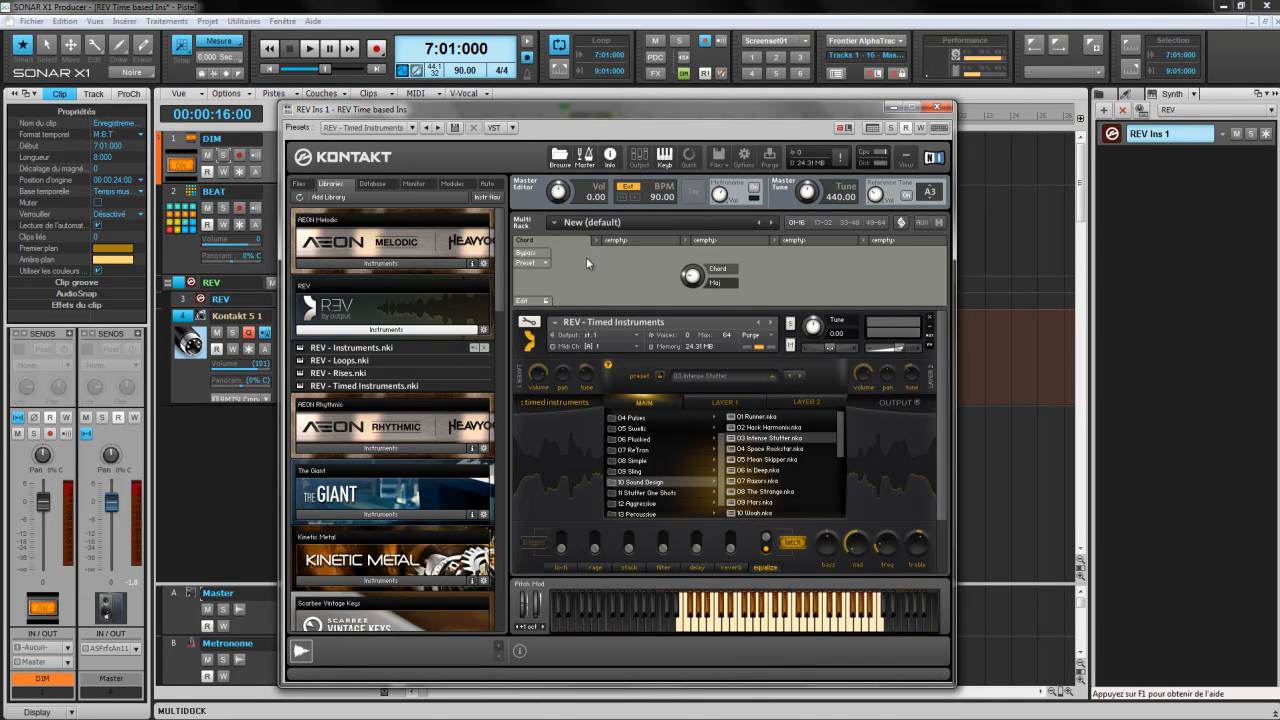
Hide Kontakt's Multi Script editor and collapse Kontakt to its compact view.
left_click(901, 225)
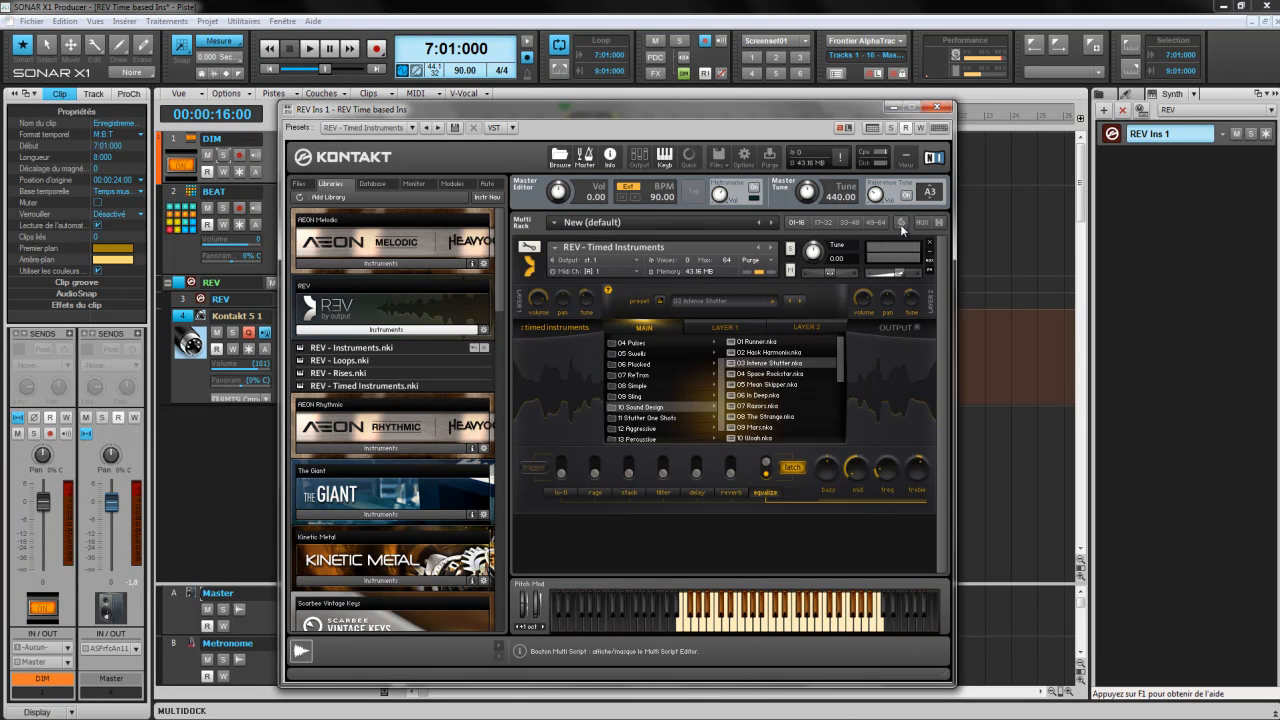
left_click(907, 159)
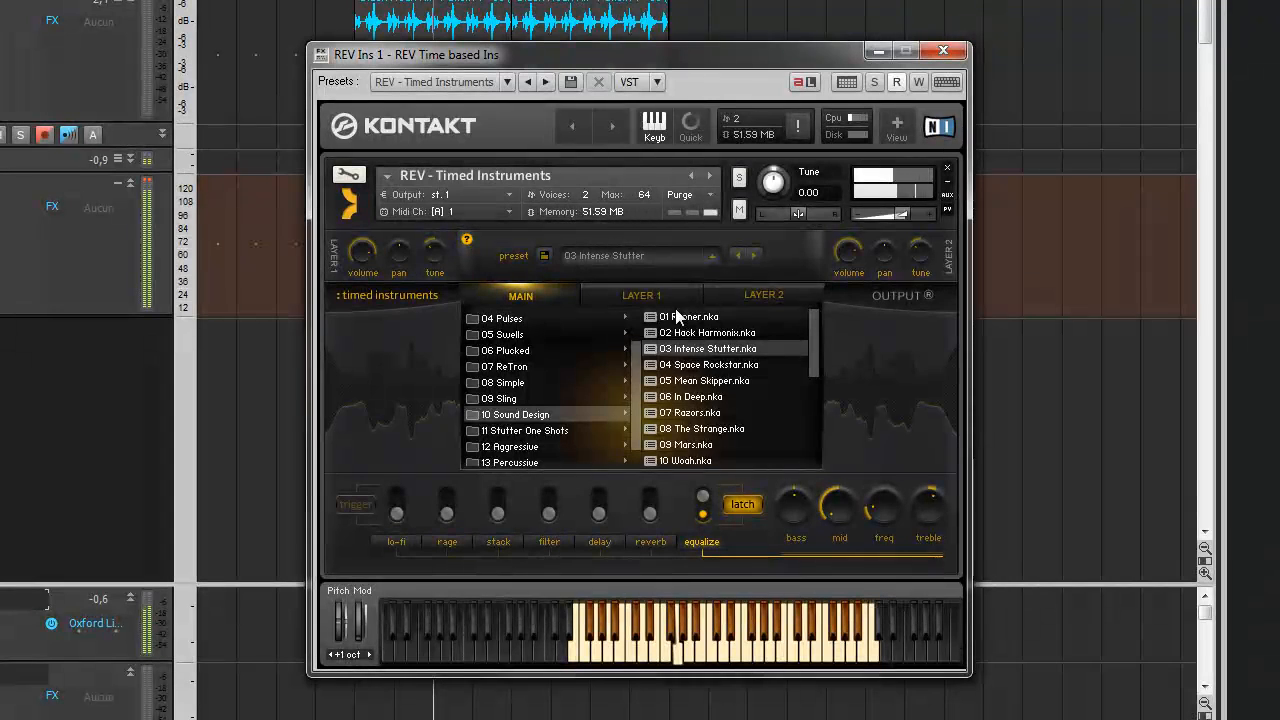
Audition the Sound Design presets 04 Space Rockstar, 05 Mean Skipper and 06 In Deep.
left_click(755, 255)
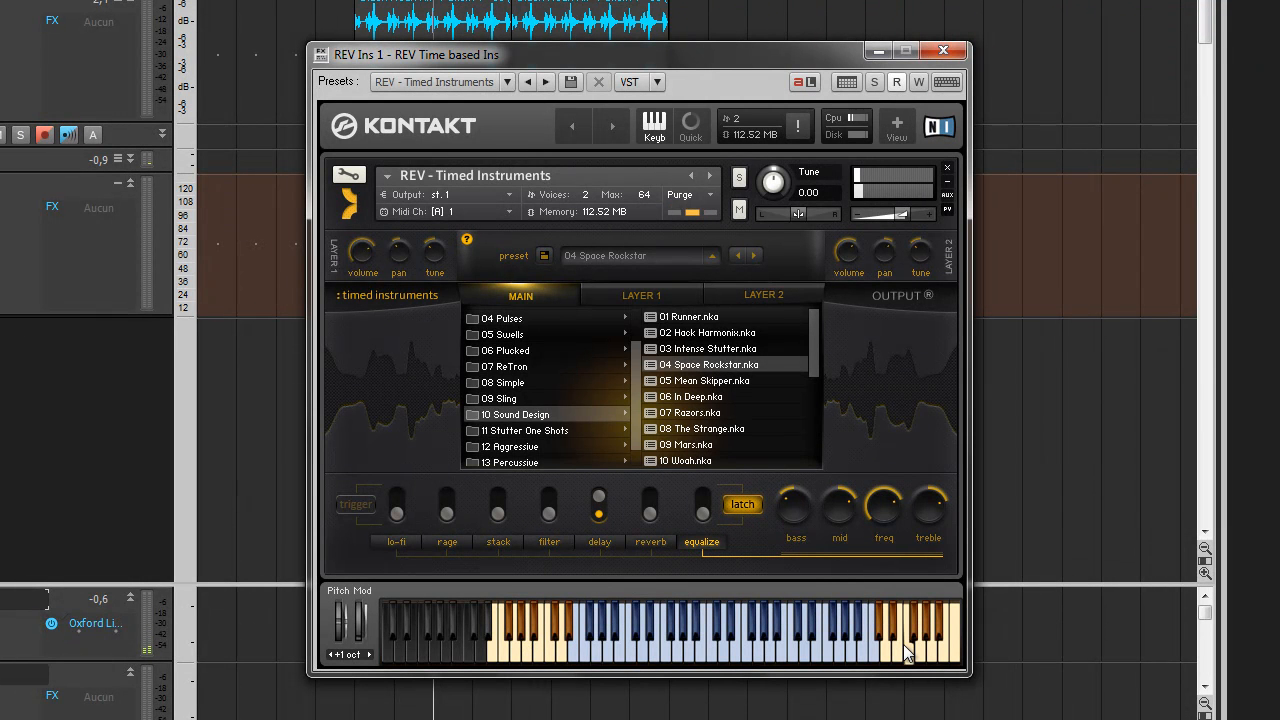
left_click(527, 650)
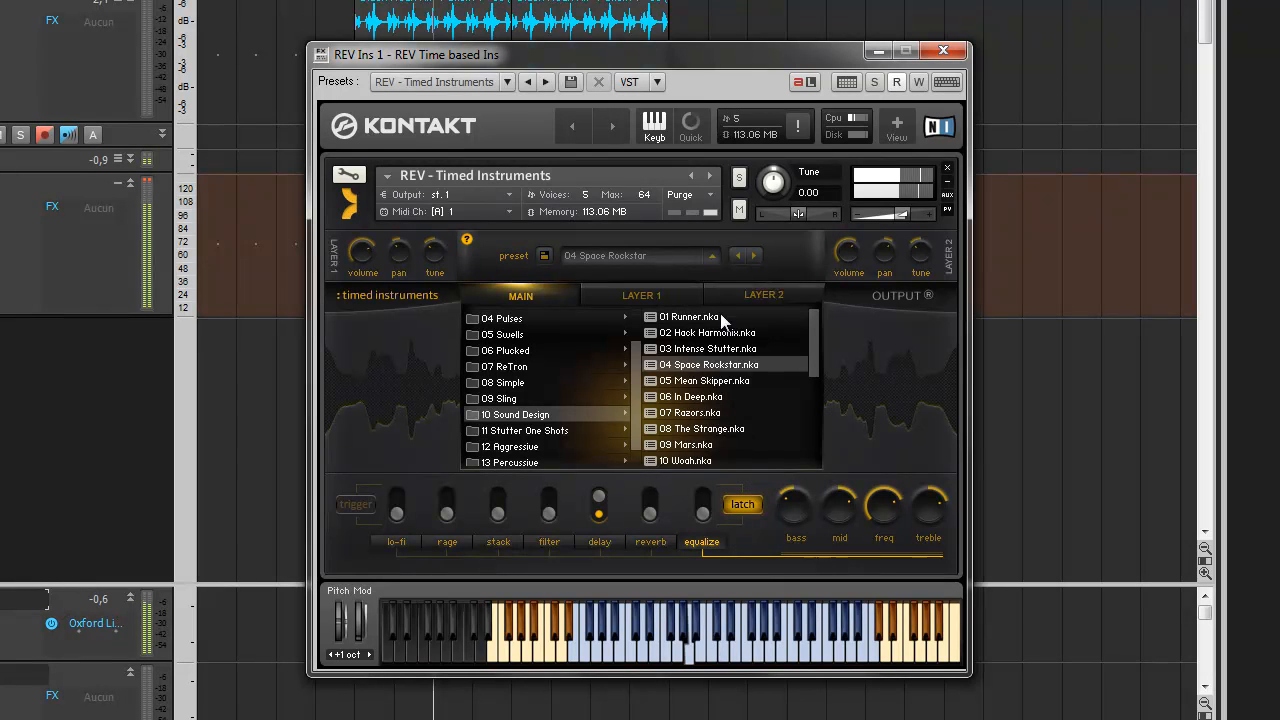
left_click(752, 258)
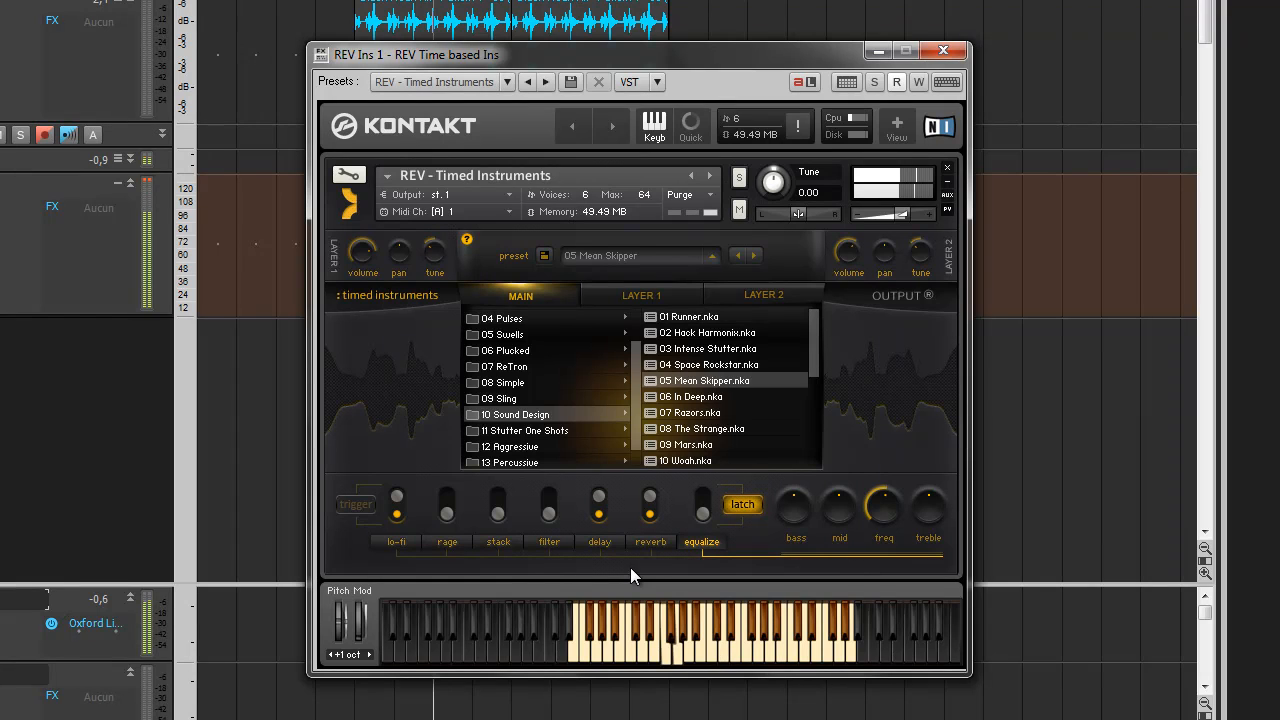
left_click(753, 256)
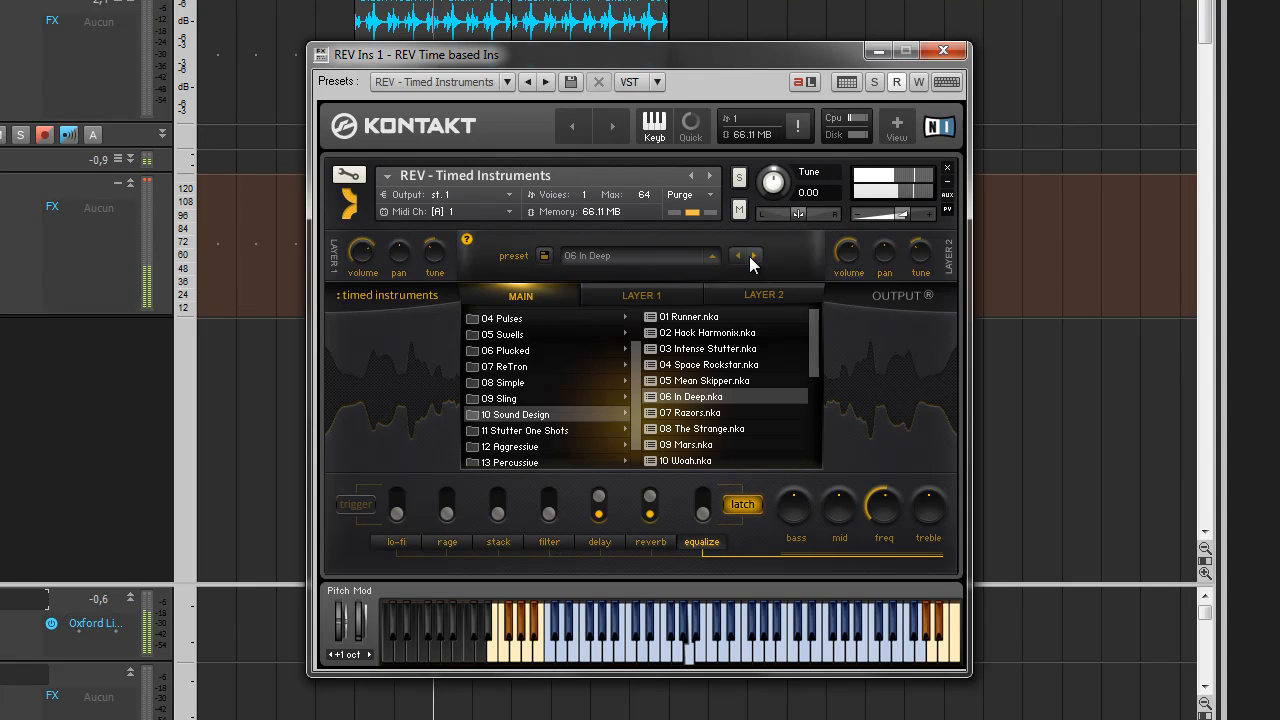
Audition 02 Transitions 1, 03 Transitions 2 and 04 Timp Wooshes from the 13 Percussive category, ending on 05 Horror Hits.
left_click(536, 459)
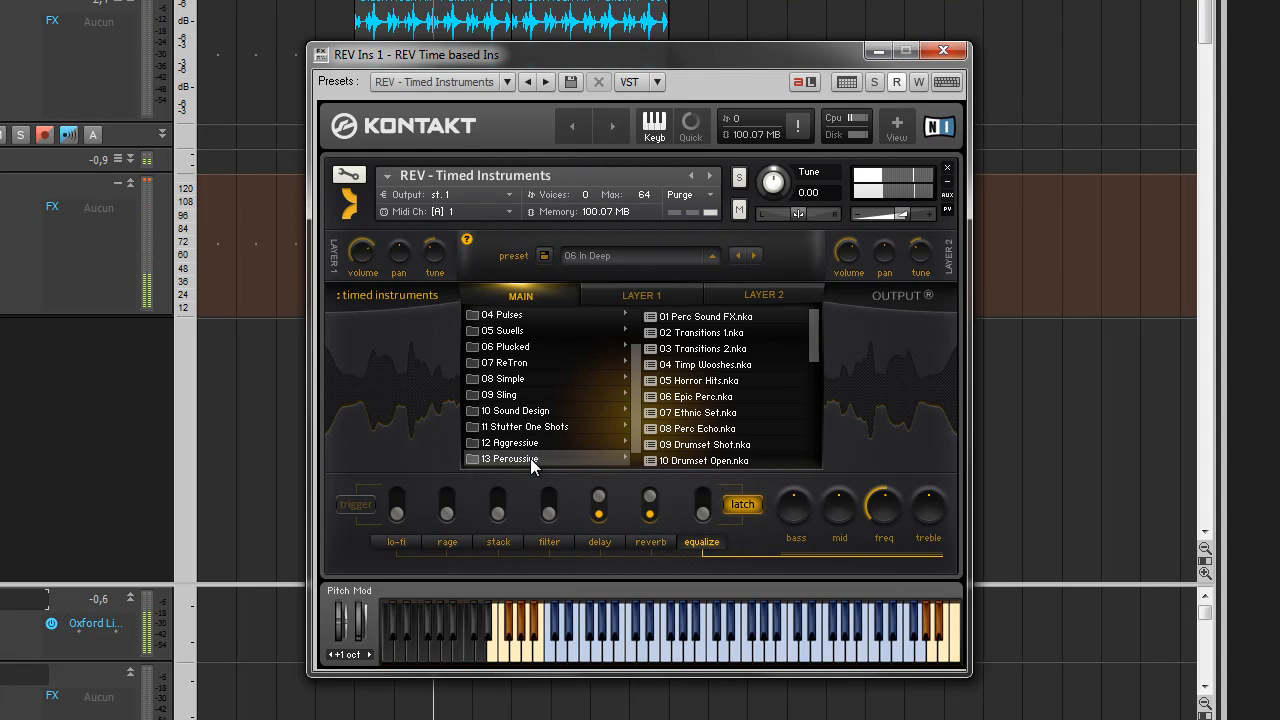
left_click(694, 334)
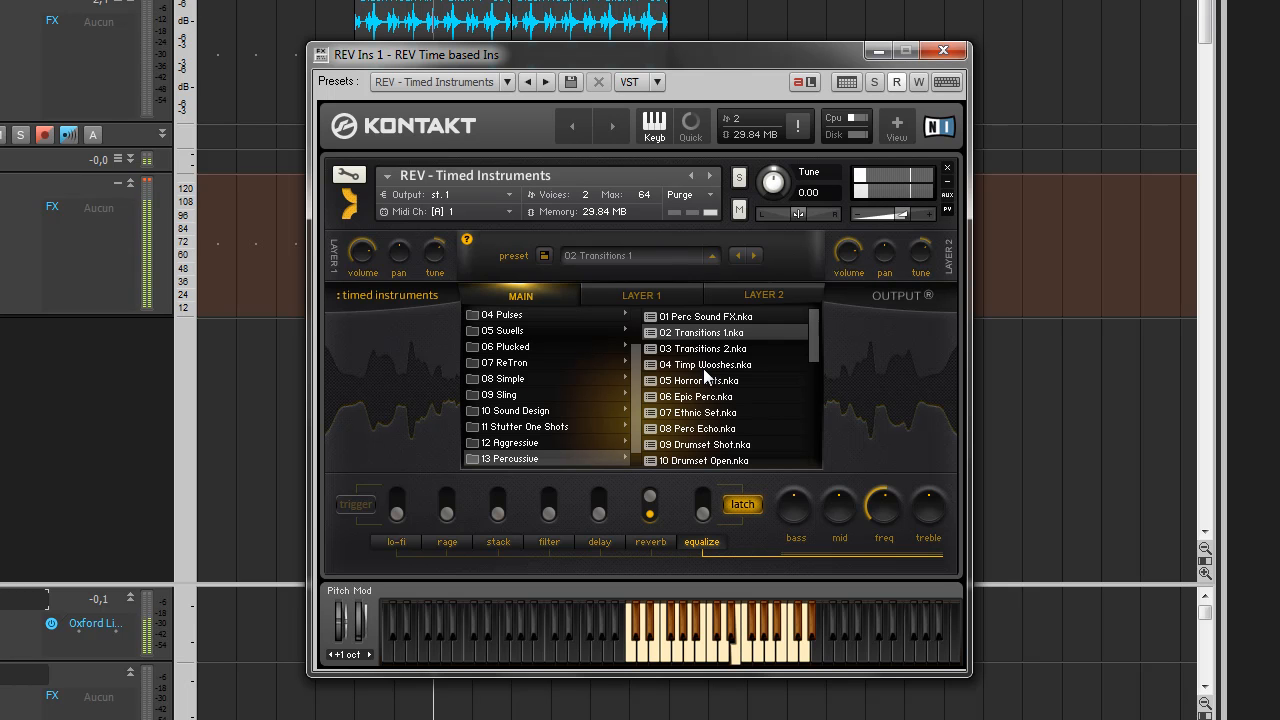
left_click(753, 257)
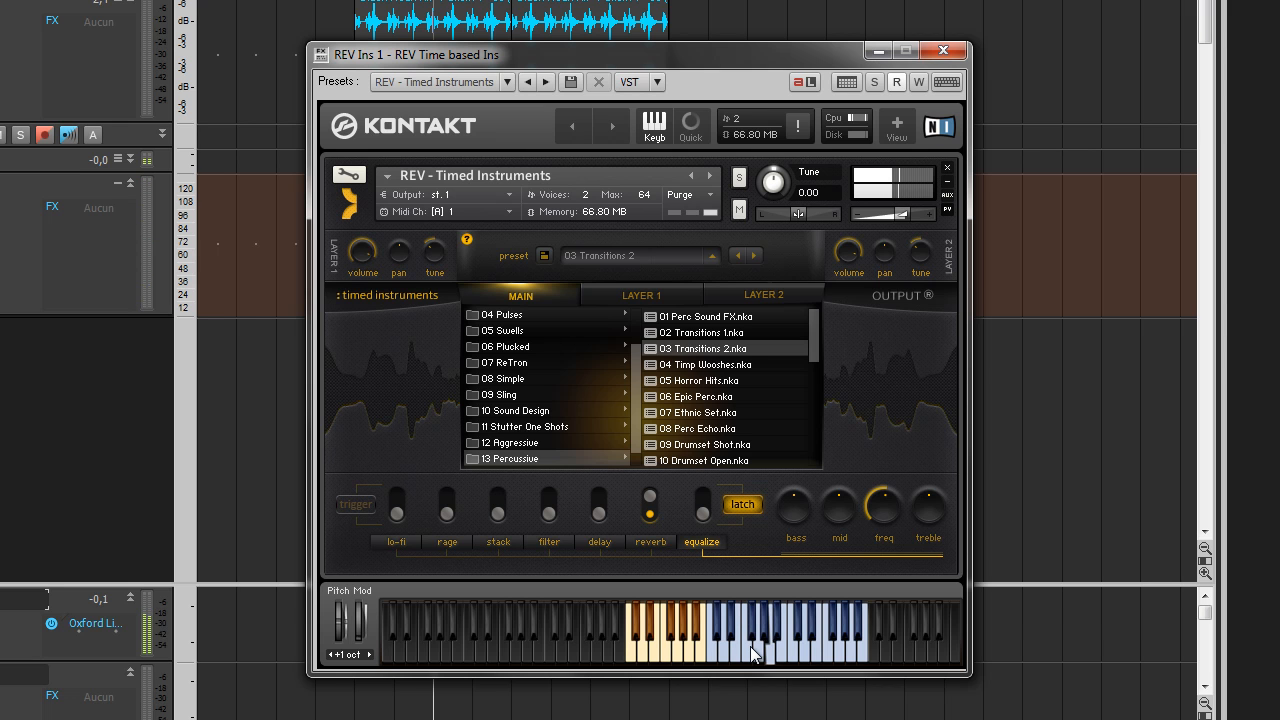
left_click(750, 258)
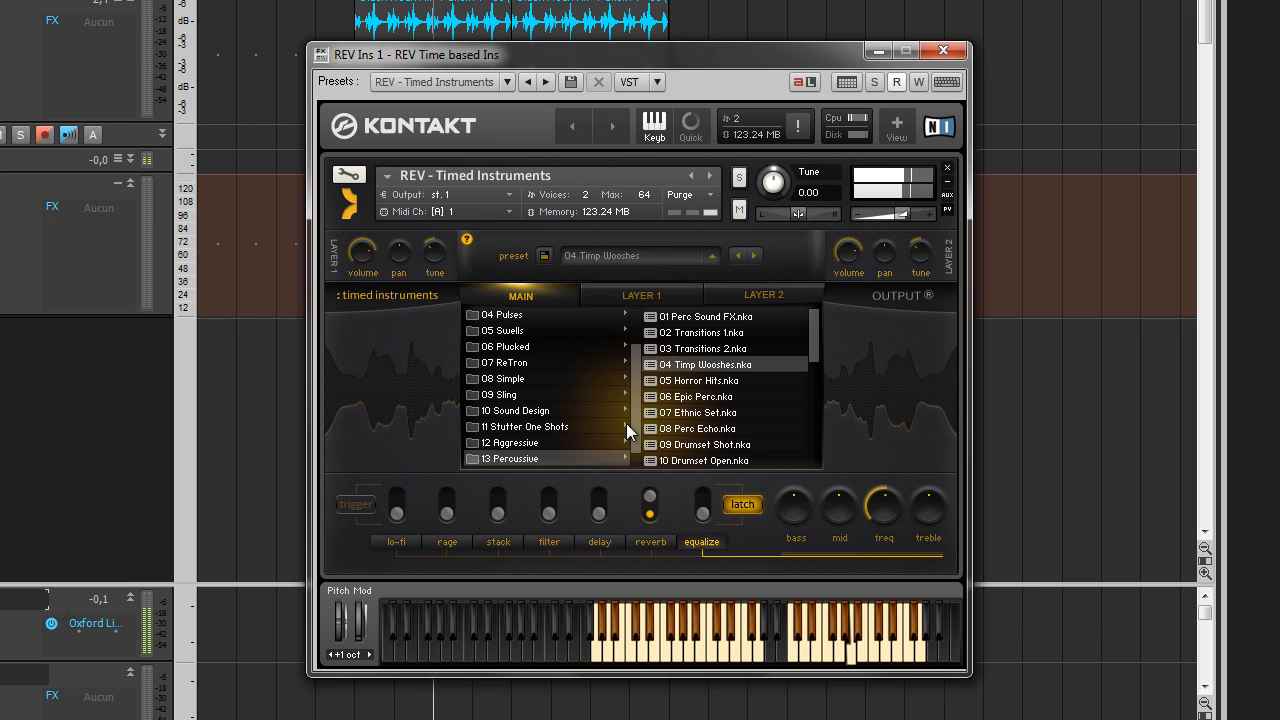
left_click(707, 381)
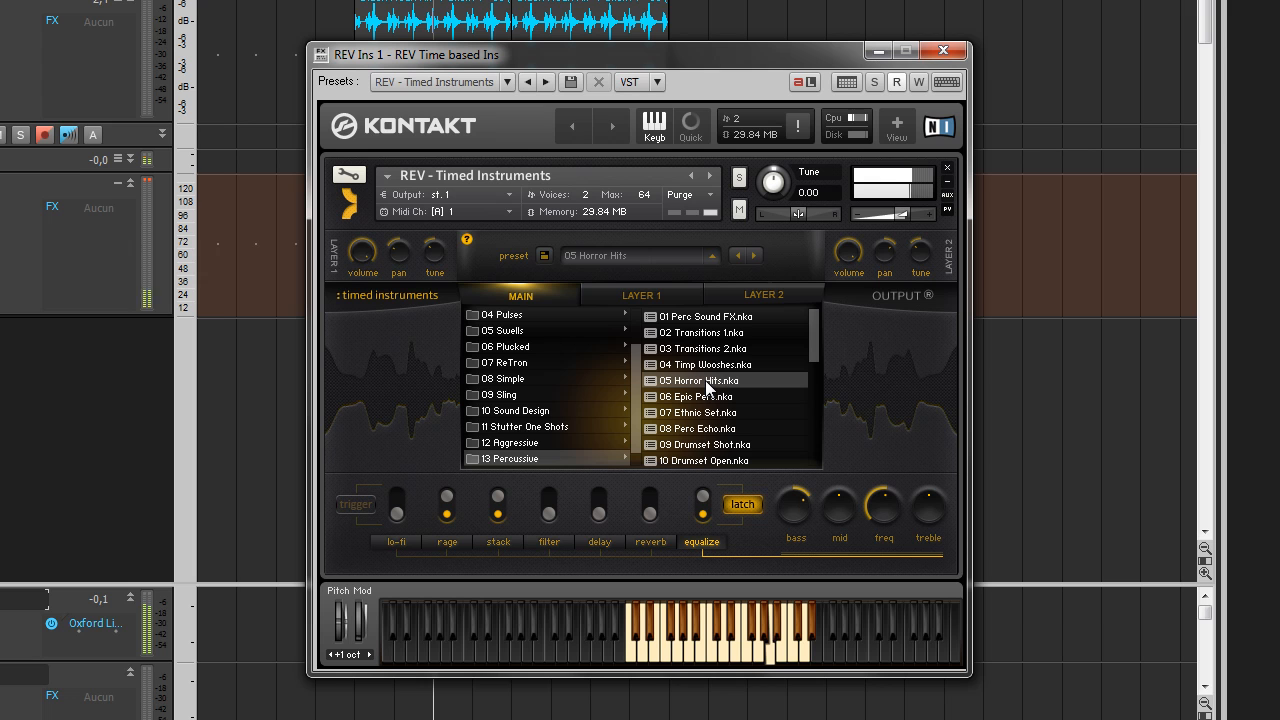
Close the preset browser and compare whole-note and quarter-note timing on Horror Hits before returning to half note.
left_click(495, 291)
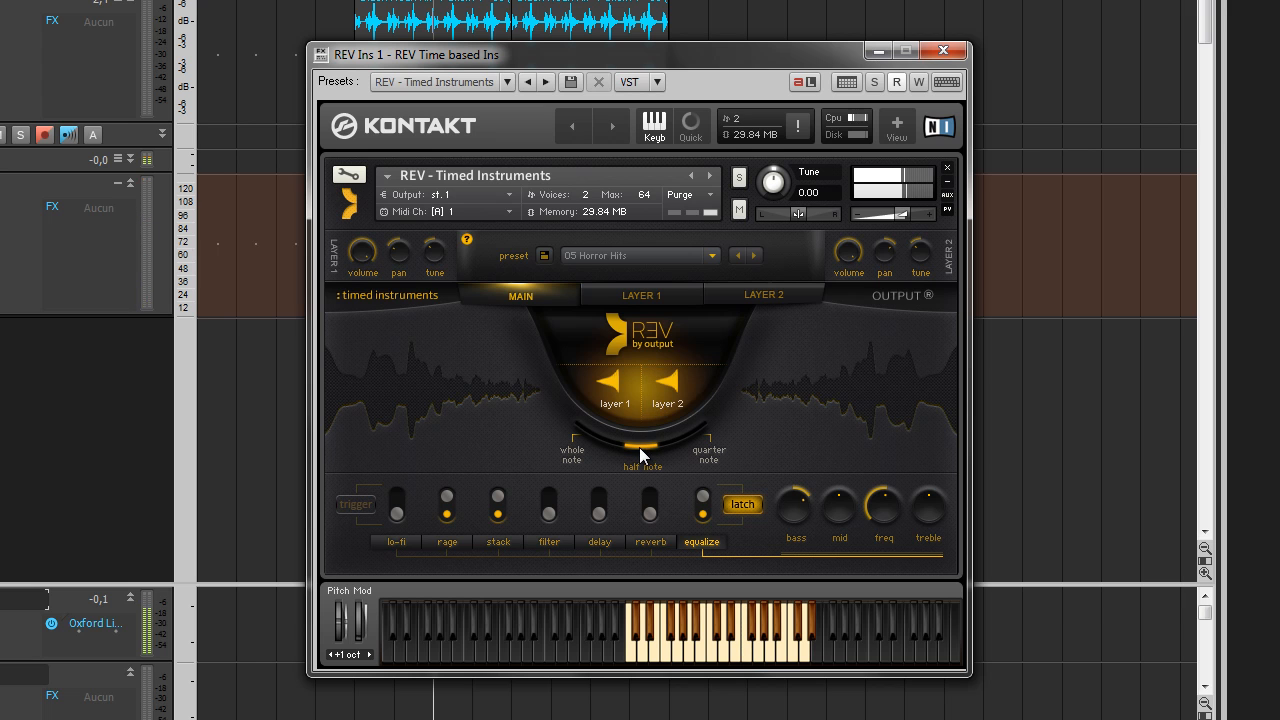
left_click(592, 442)
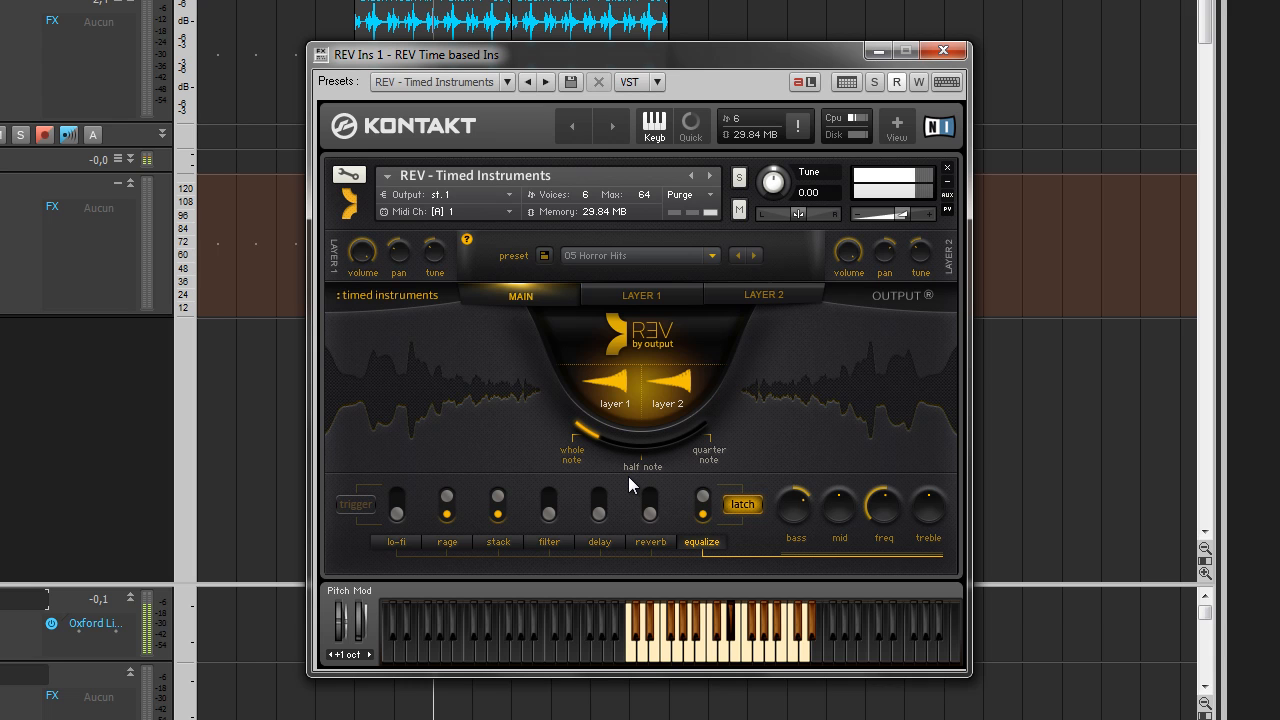
left_click_drag(594, 430, 645, 456)
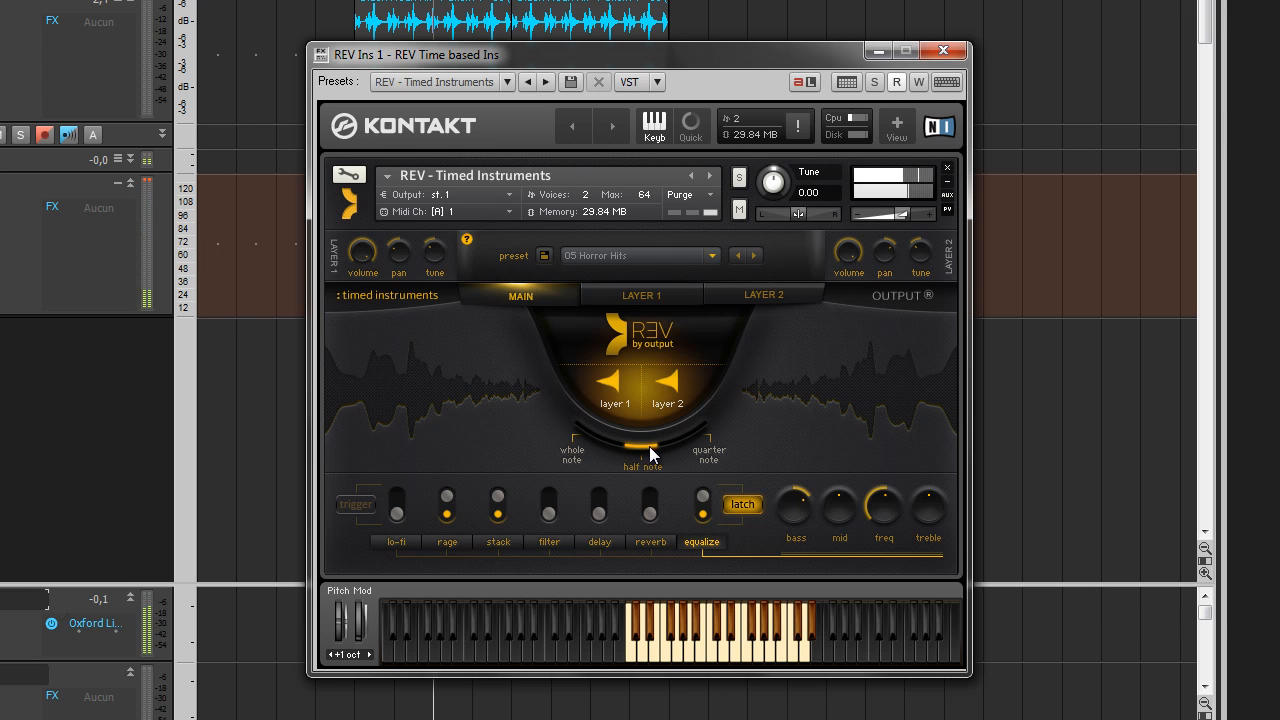
left_click(710, 423)
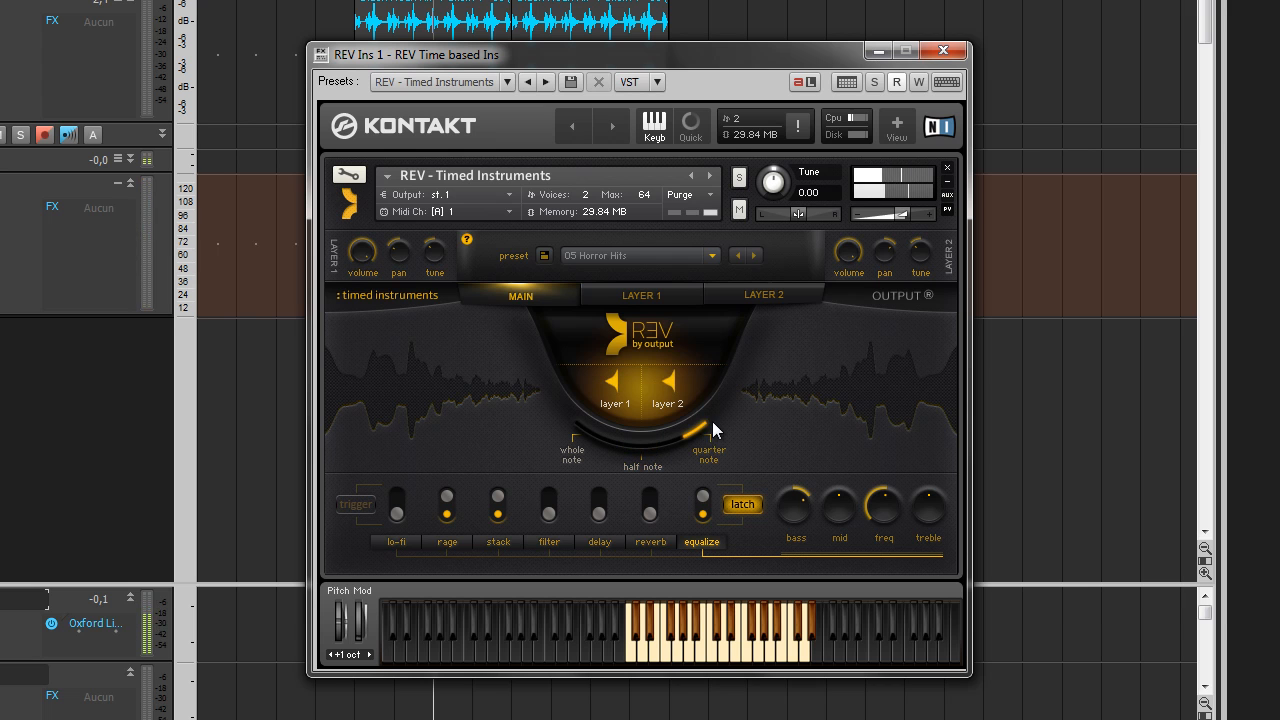
left_click(648, 456)
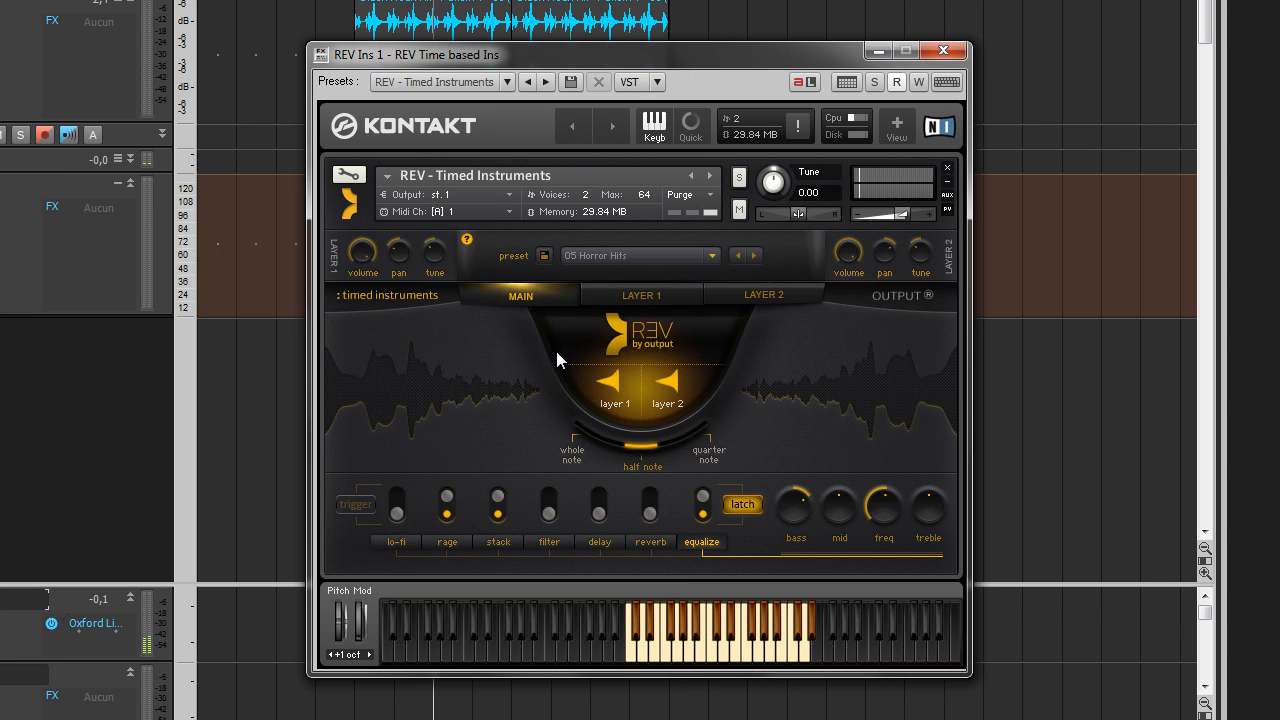
Expand the Kontakt view and move its window clear of the track controls.
left_click(898, 128)
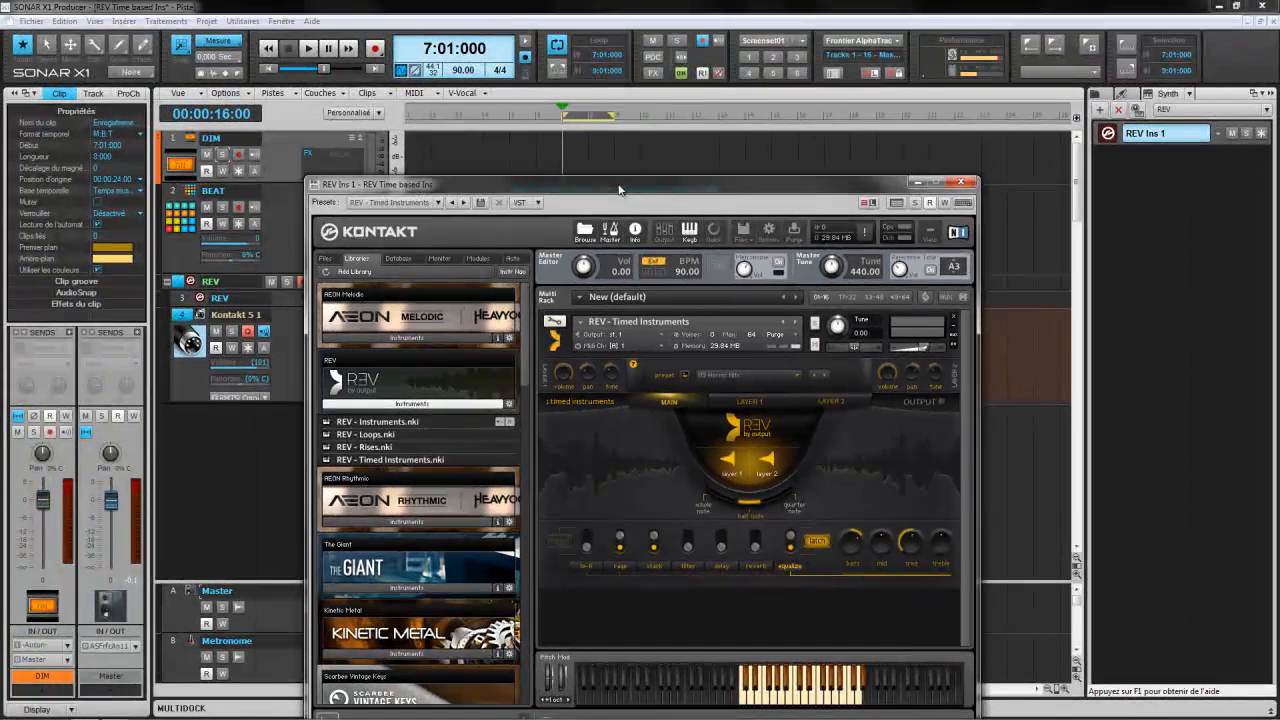
left_click_drag(619, 189, 665, 190)
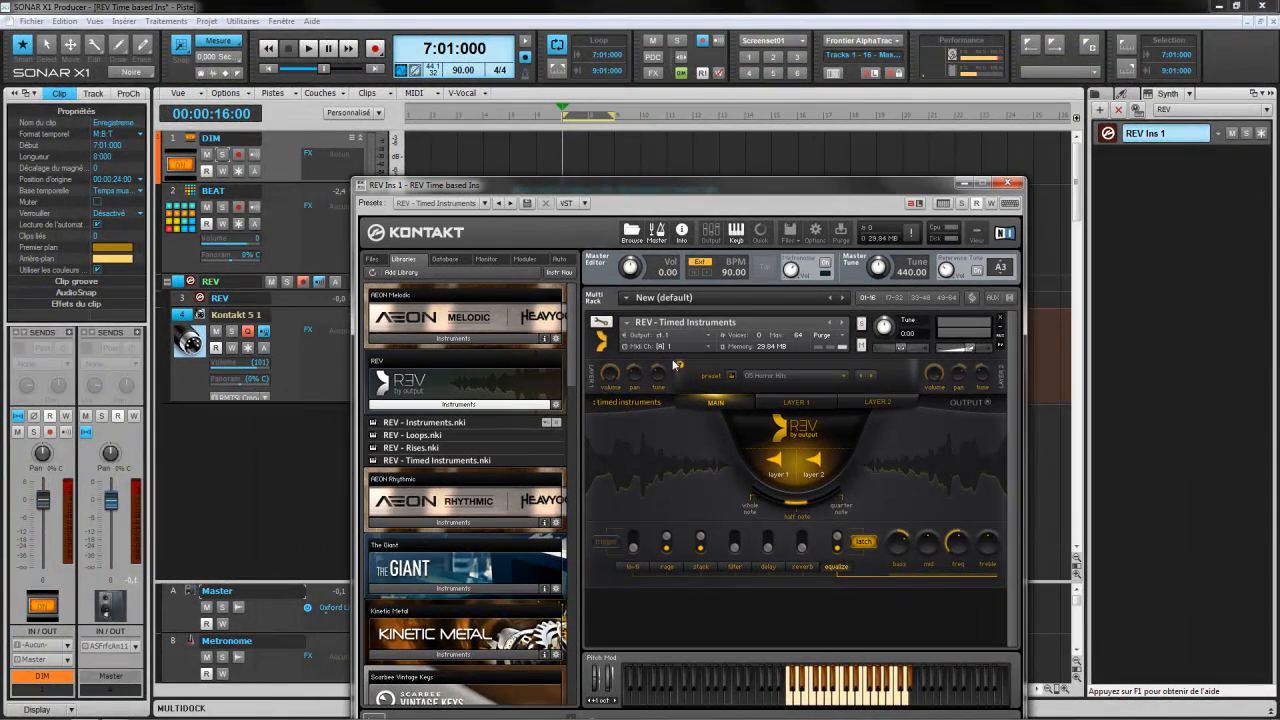
Play the project with the DIM track soloed and the REV folder muted, and reposition the Kontakt window to show its full interface.
left_click(224, 154)
left_click(224, 154)
key("space")
left_click(270, 281)
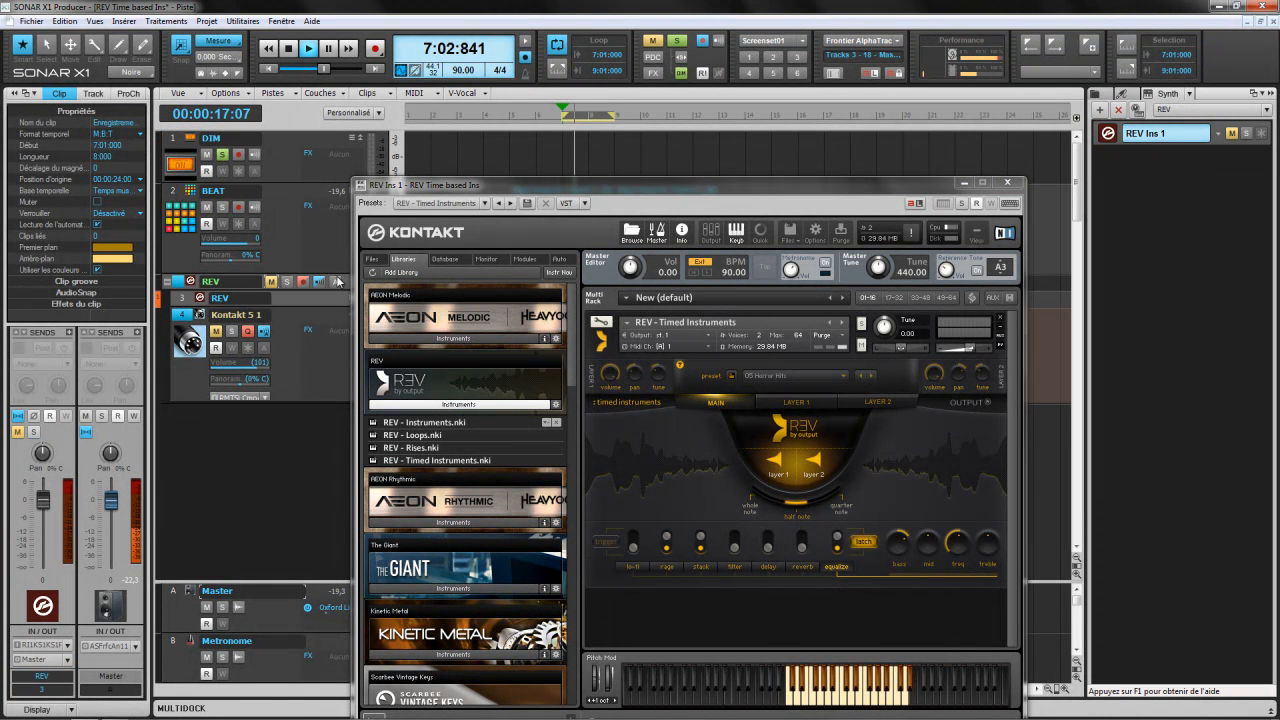
left_click_drag(690, 185, 654, 136)
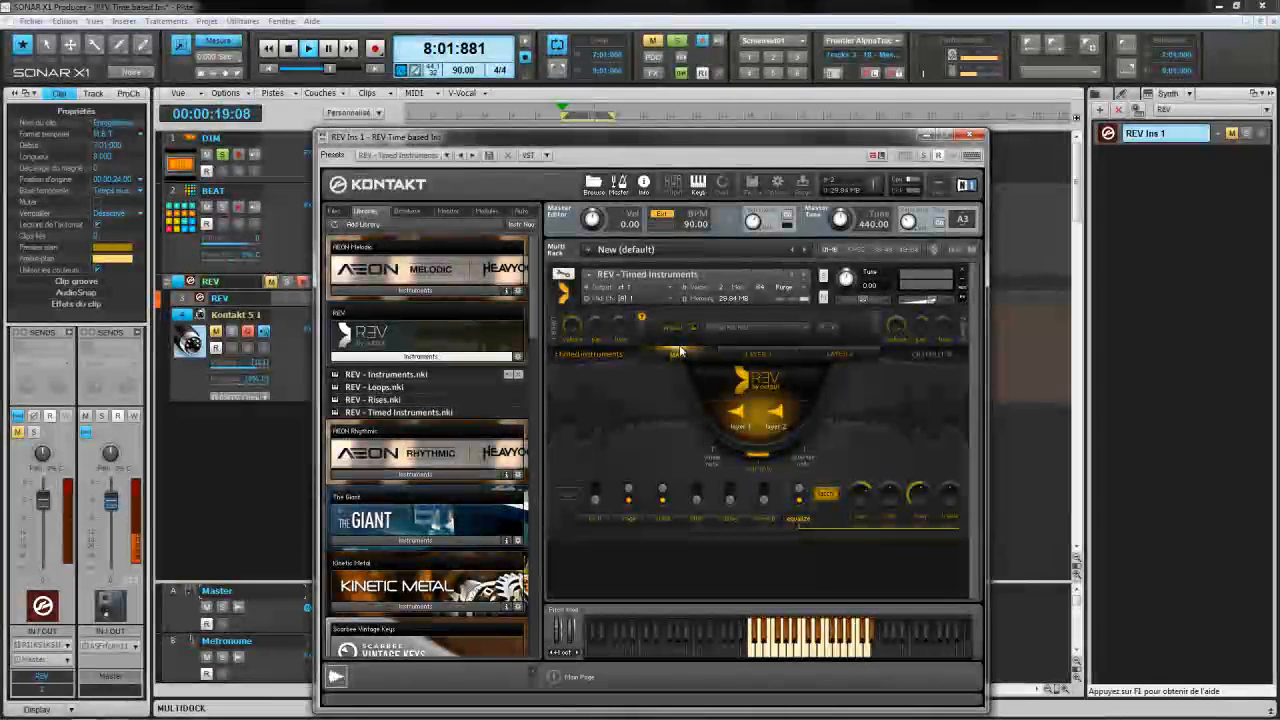
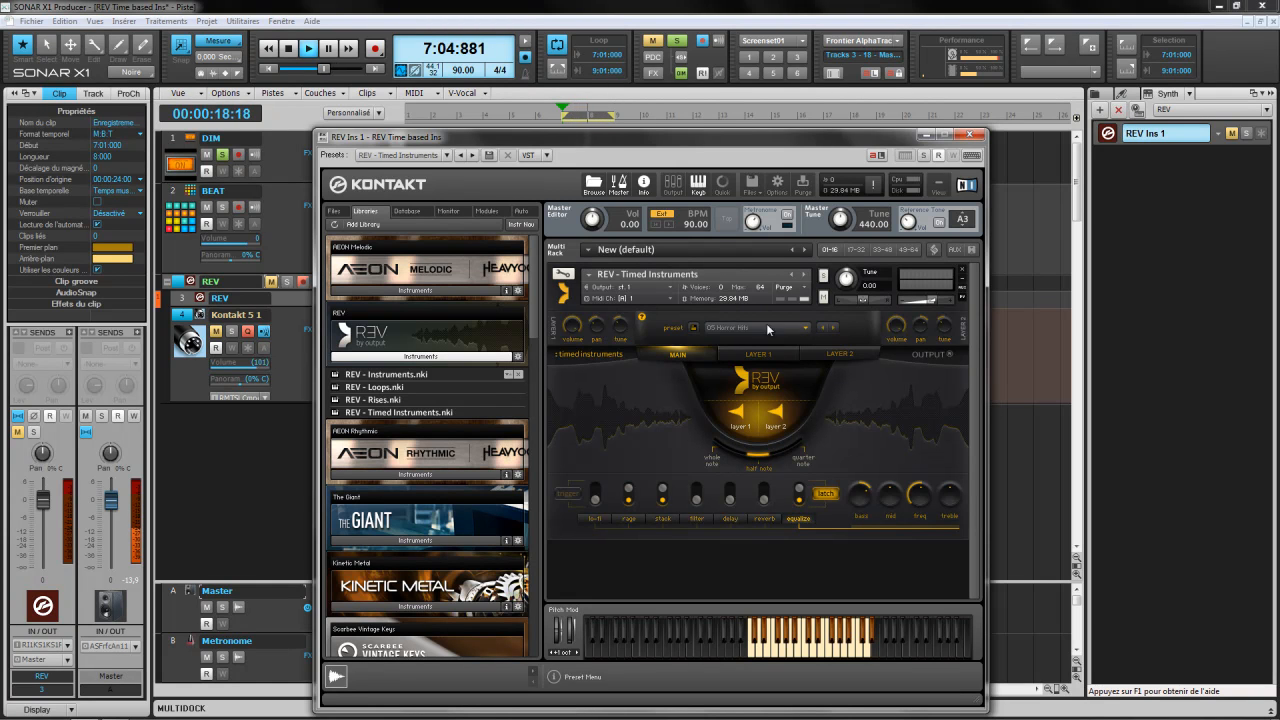
Check the Percussive preset list and the Layer 1 and Layer 2 pages of the Horror Hits preset.
left_click(805, 328)
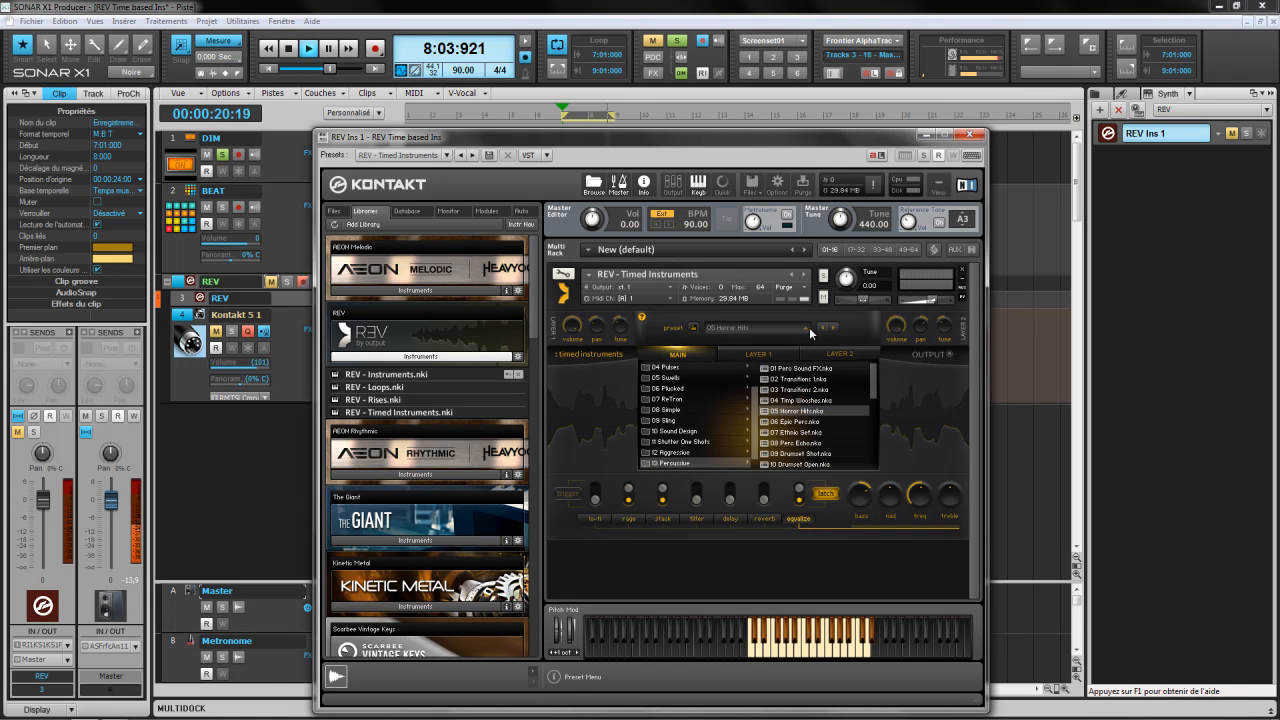
left_click(808, 329)
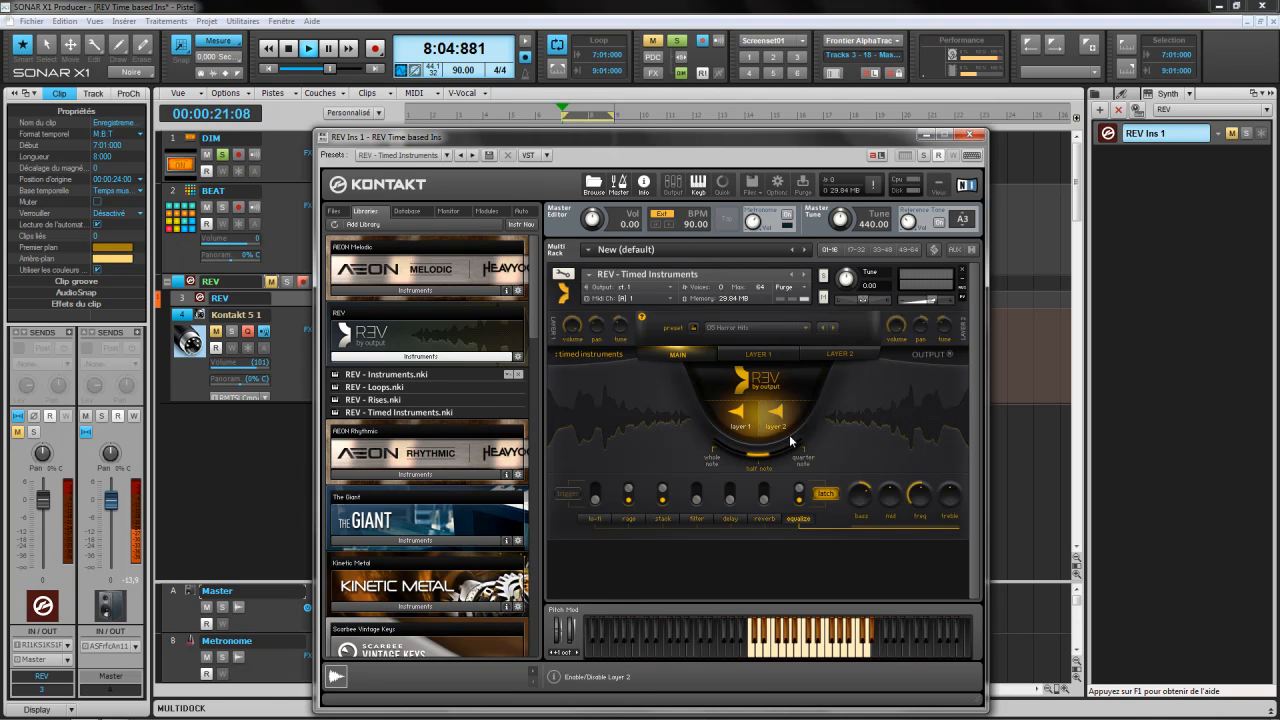
left_click(776, 354)
left_click(849, 351)
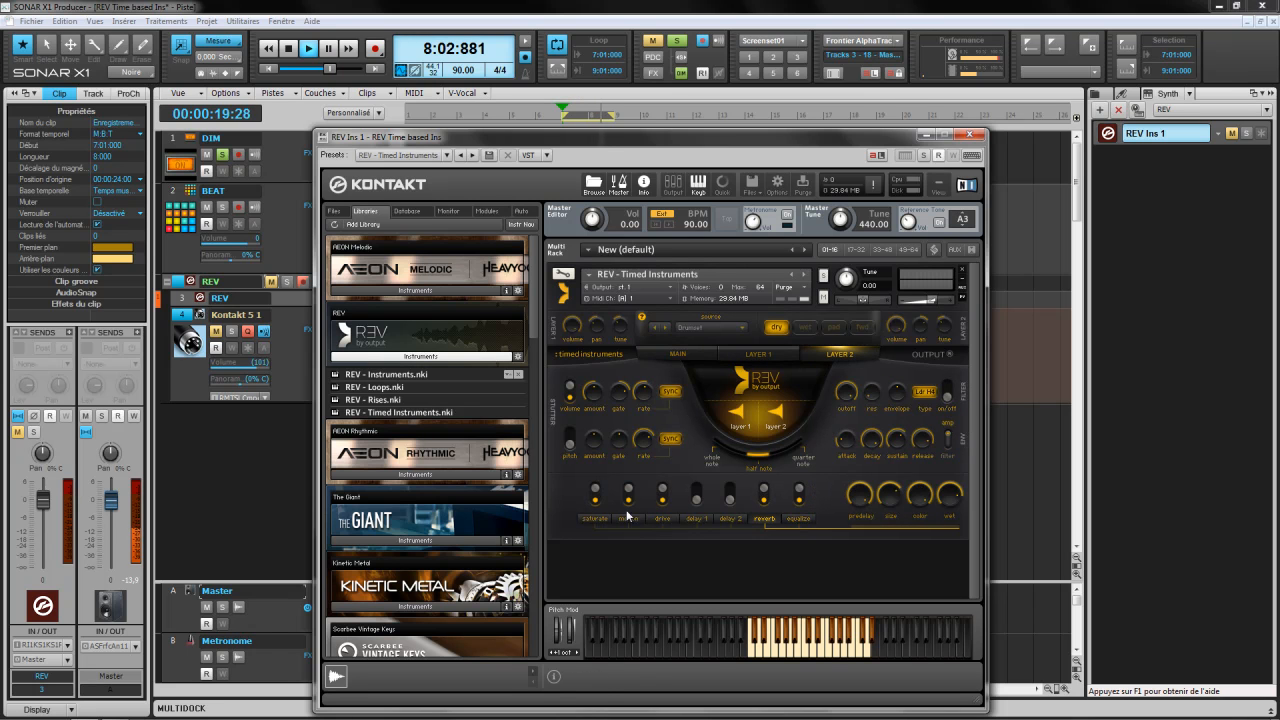
left_click(757, 357)
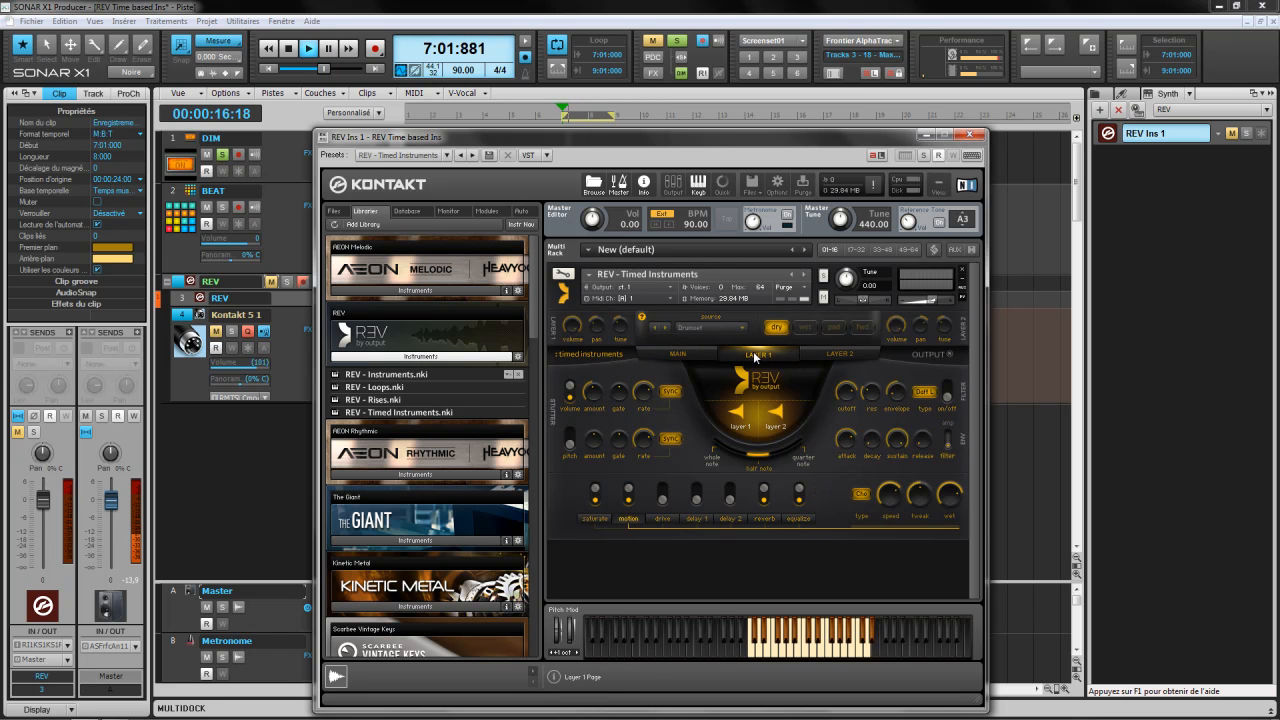
Turn on trigger for the main-page effects and review the Layer 1 and Layer 2 pages again.
left_click(694, 359)
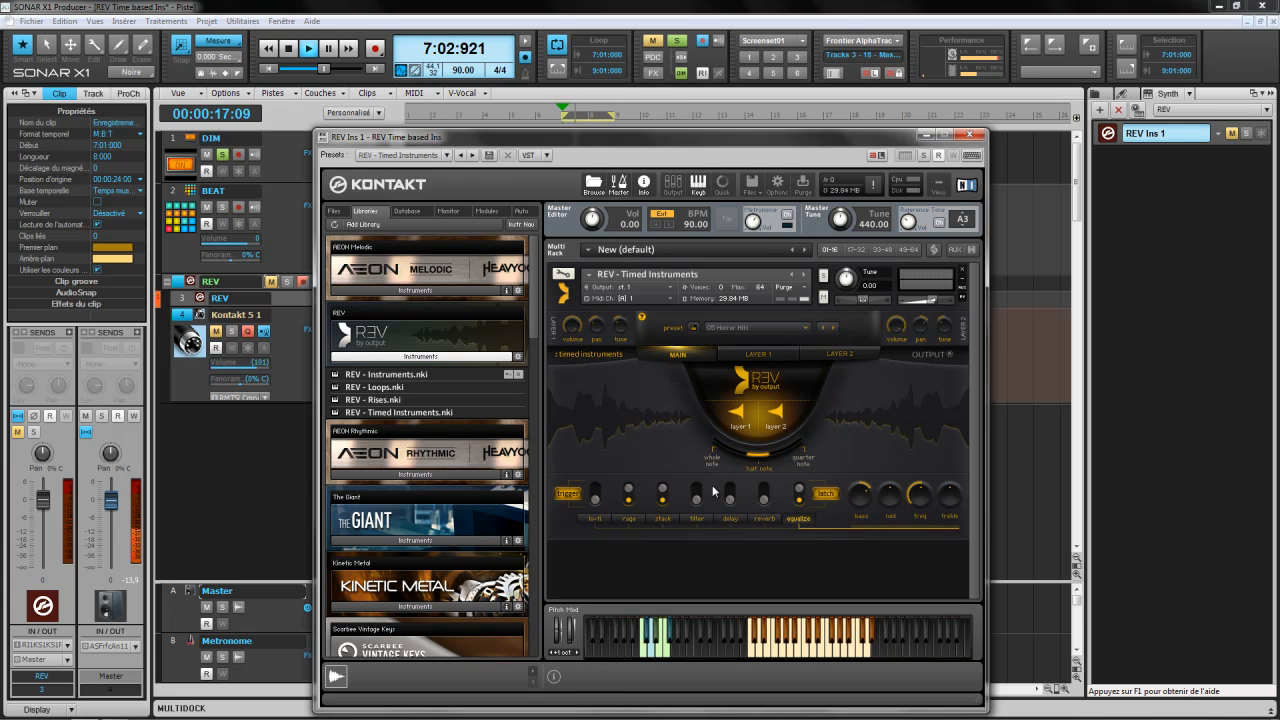
left_click(766, 356)
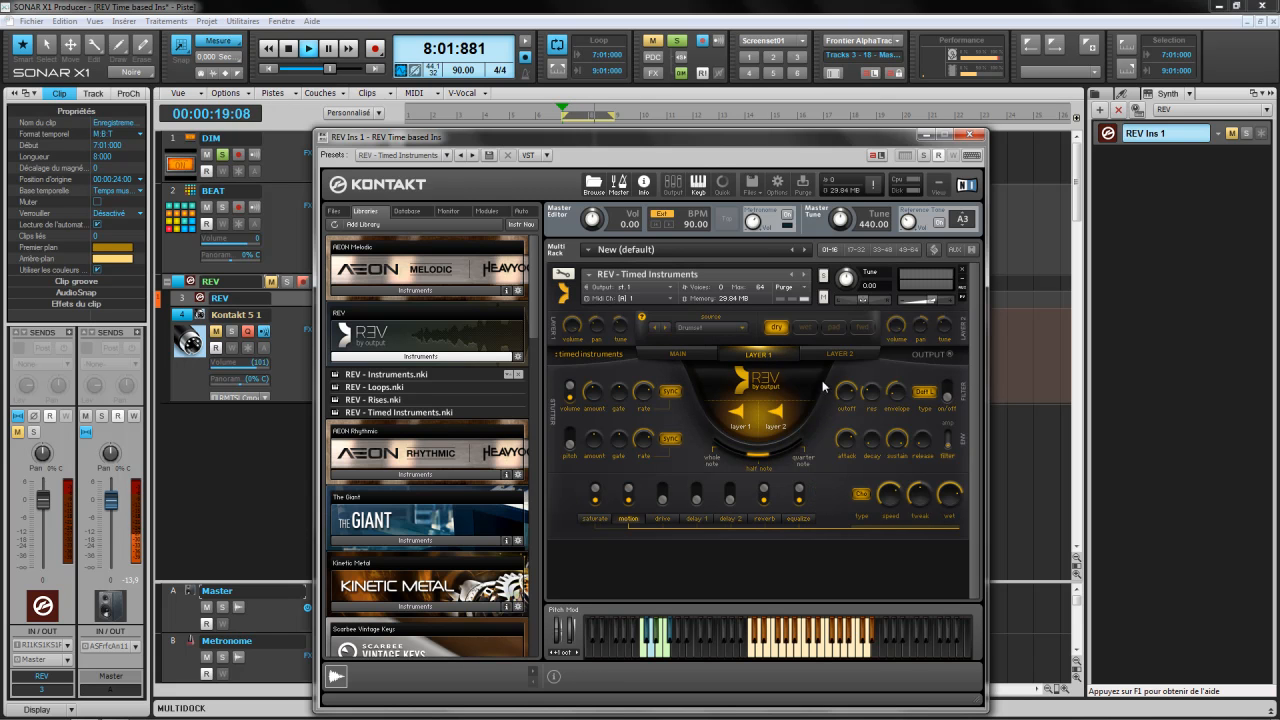
left_click(835, 355)
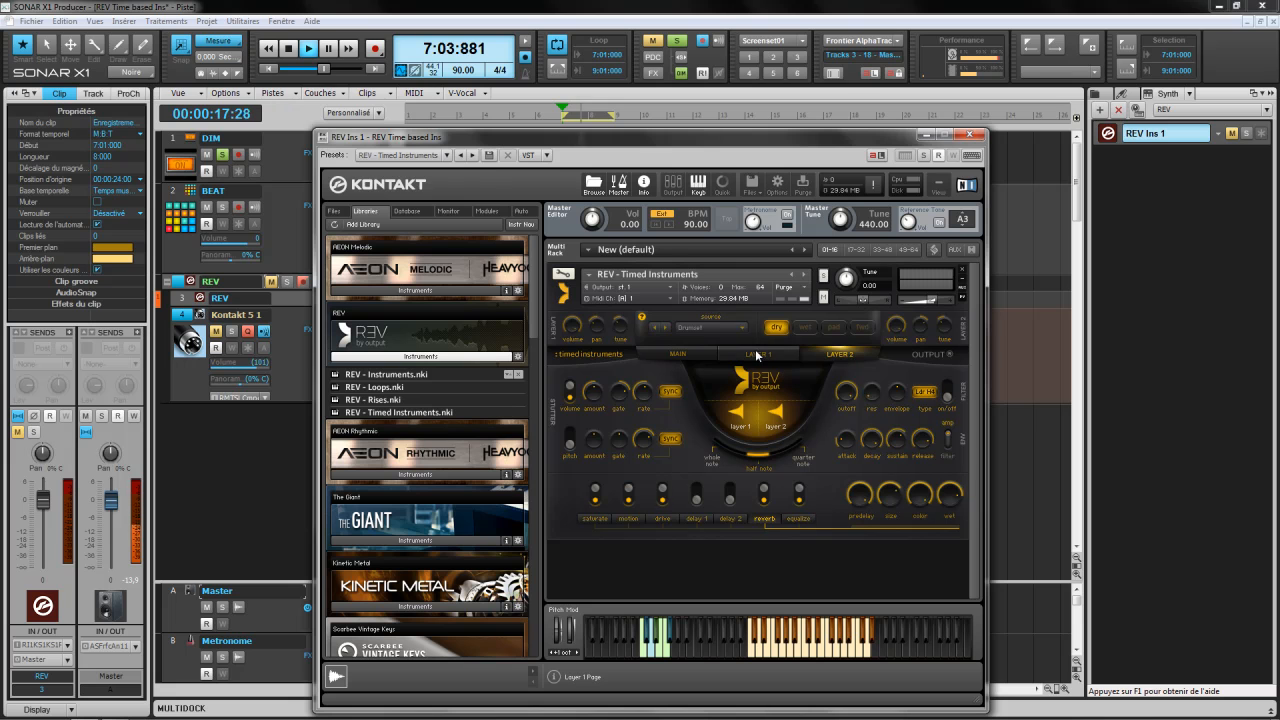
left_click(676, 359)
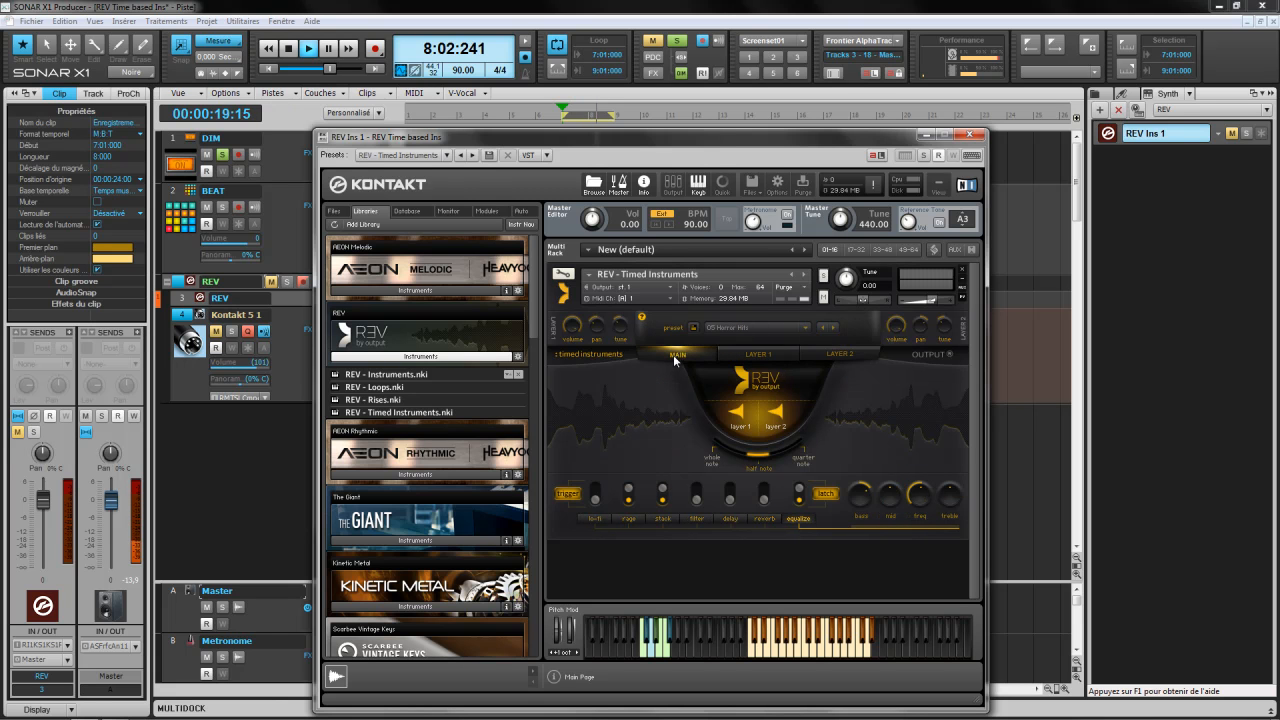
left_click(740, 358)
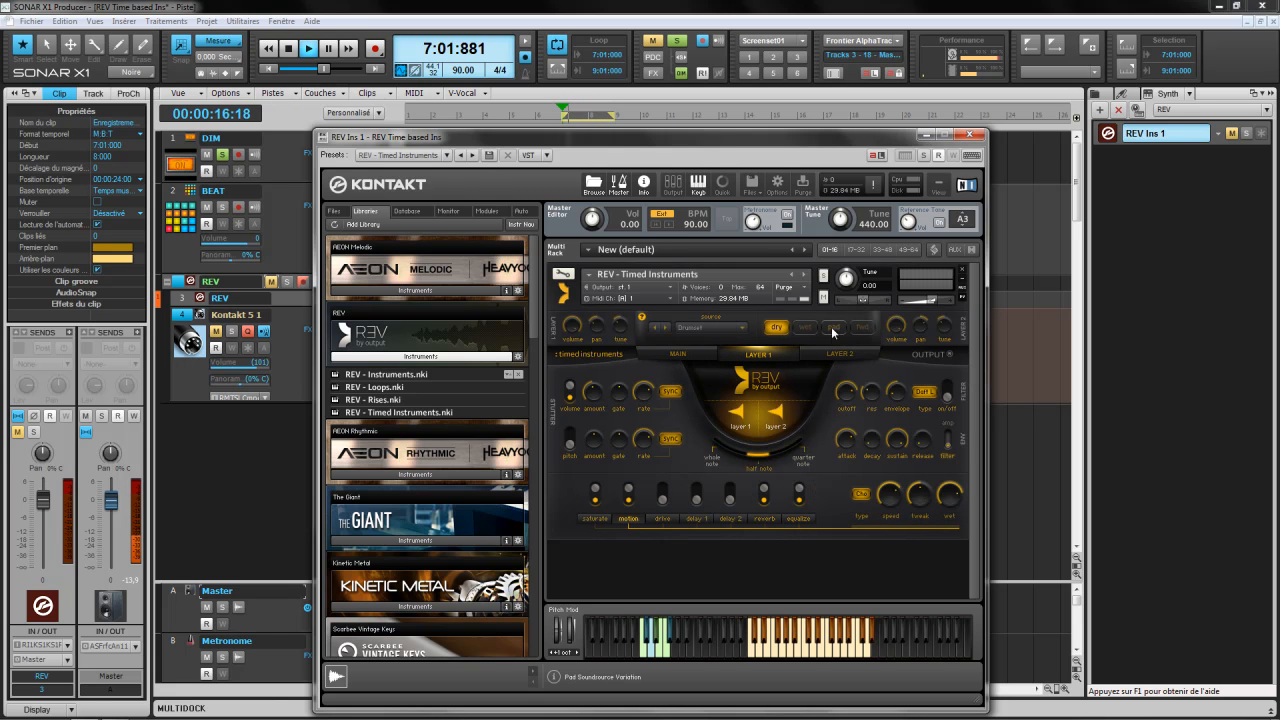